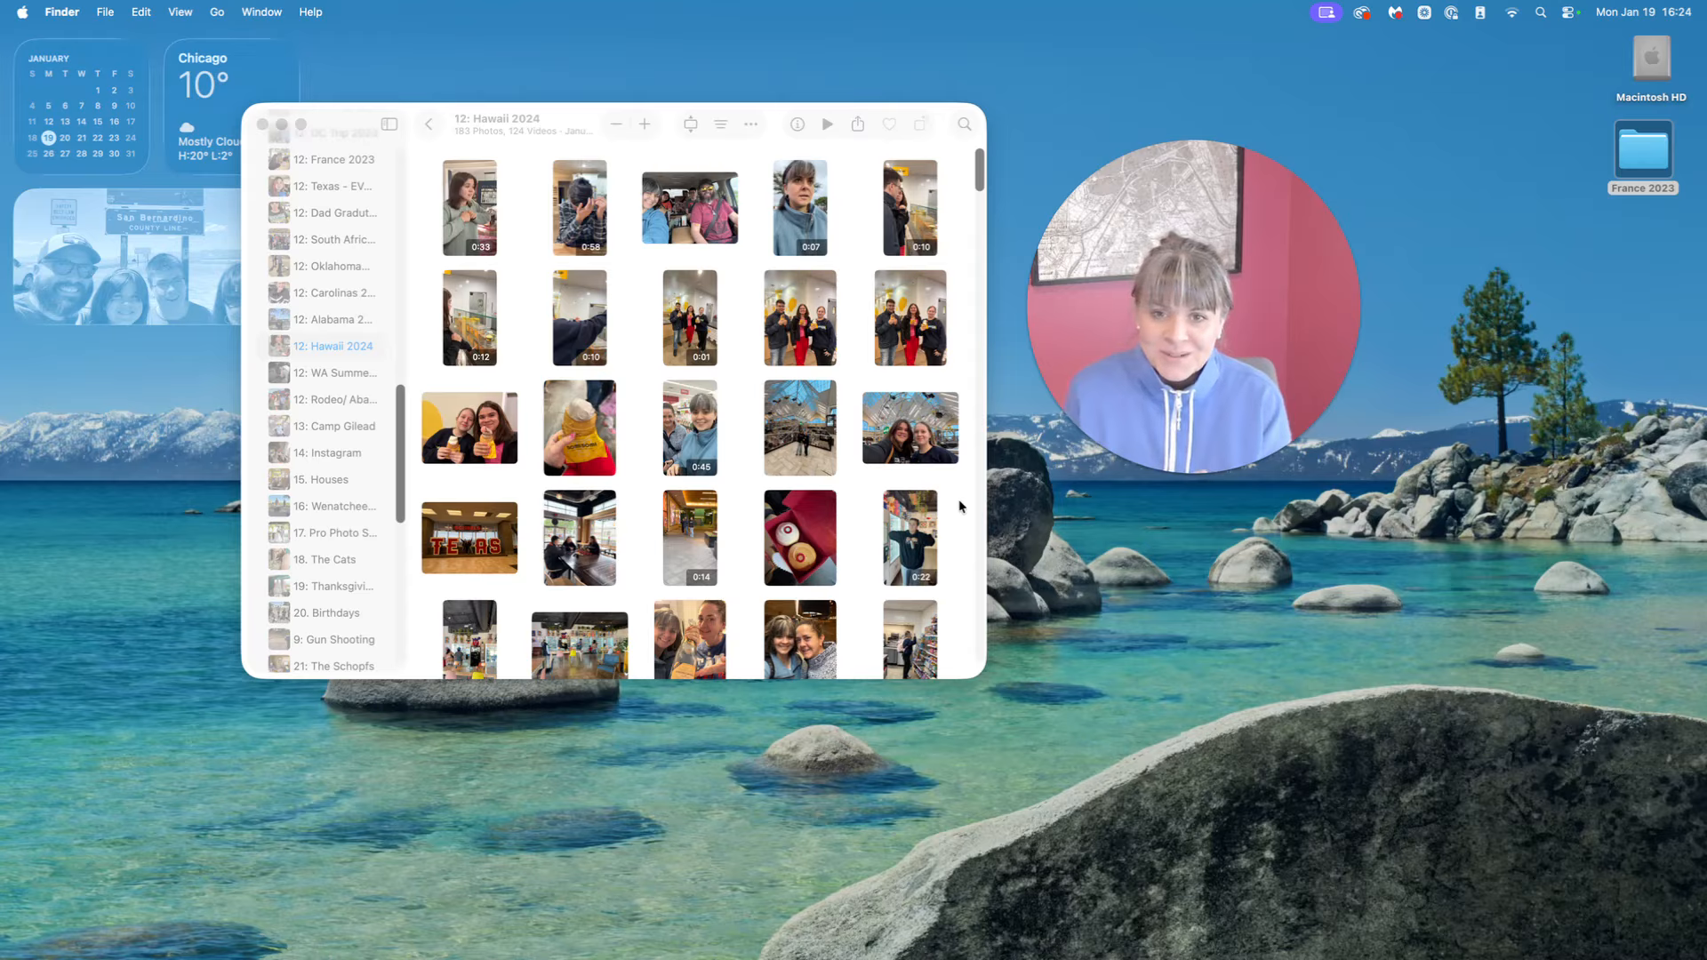
Switch to Adobe Lightroom Classic and bring its window with the France 2023 catalog into focus
{"action": "mouse_move", "coordinate": [799, 925]}
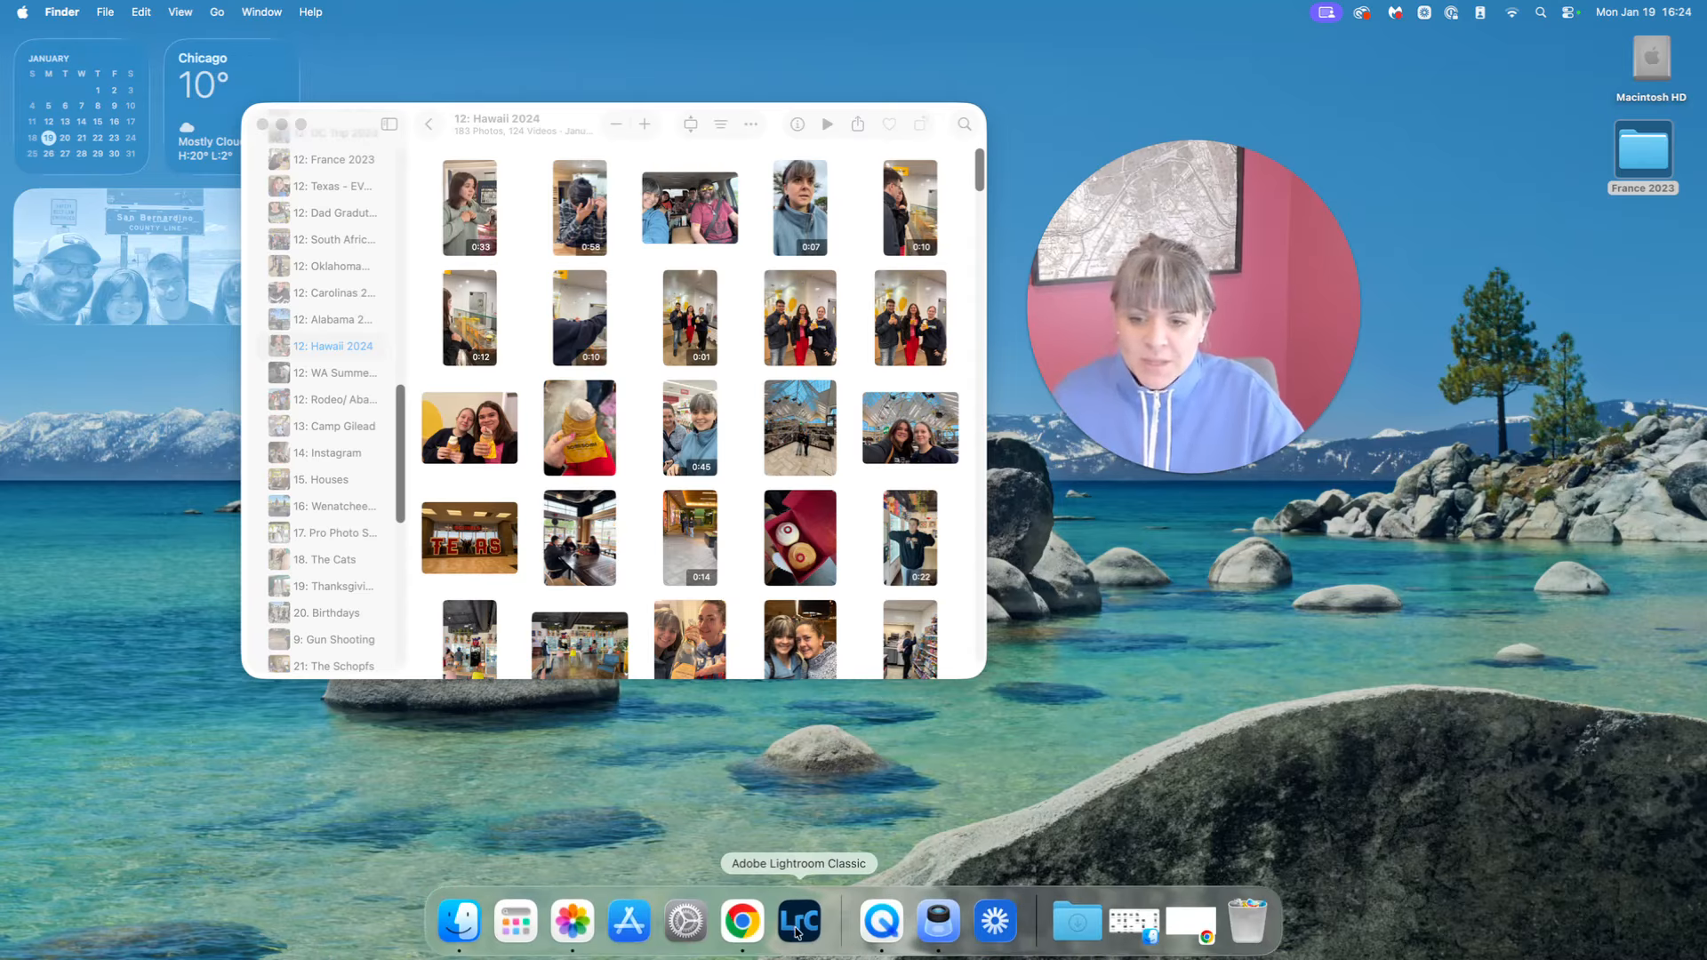
{"action": "left_click", "coordinate": [797, 925]}
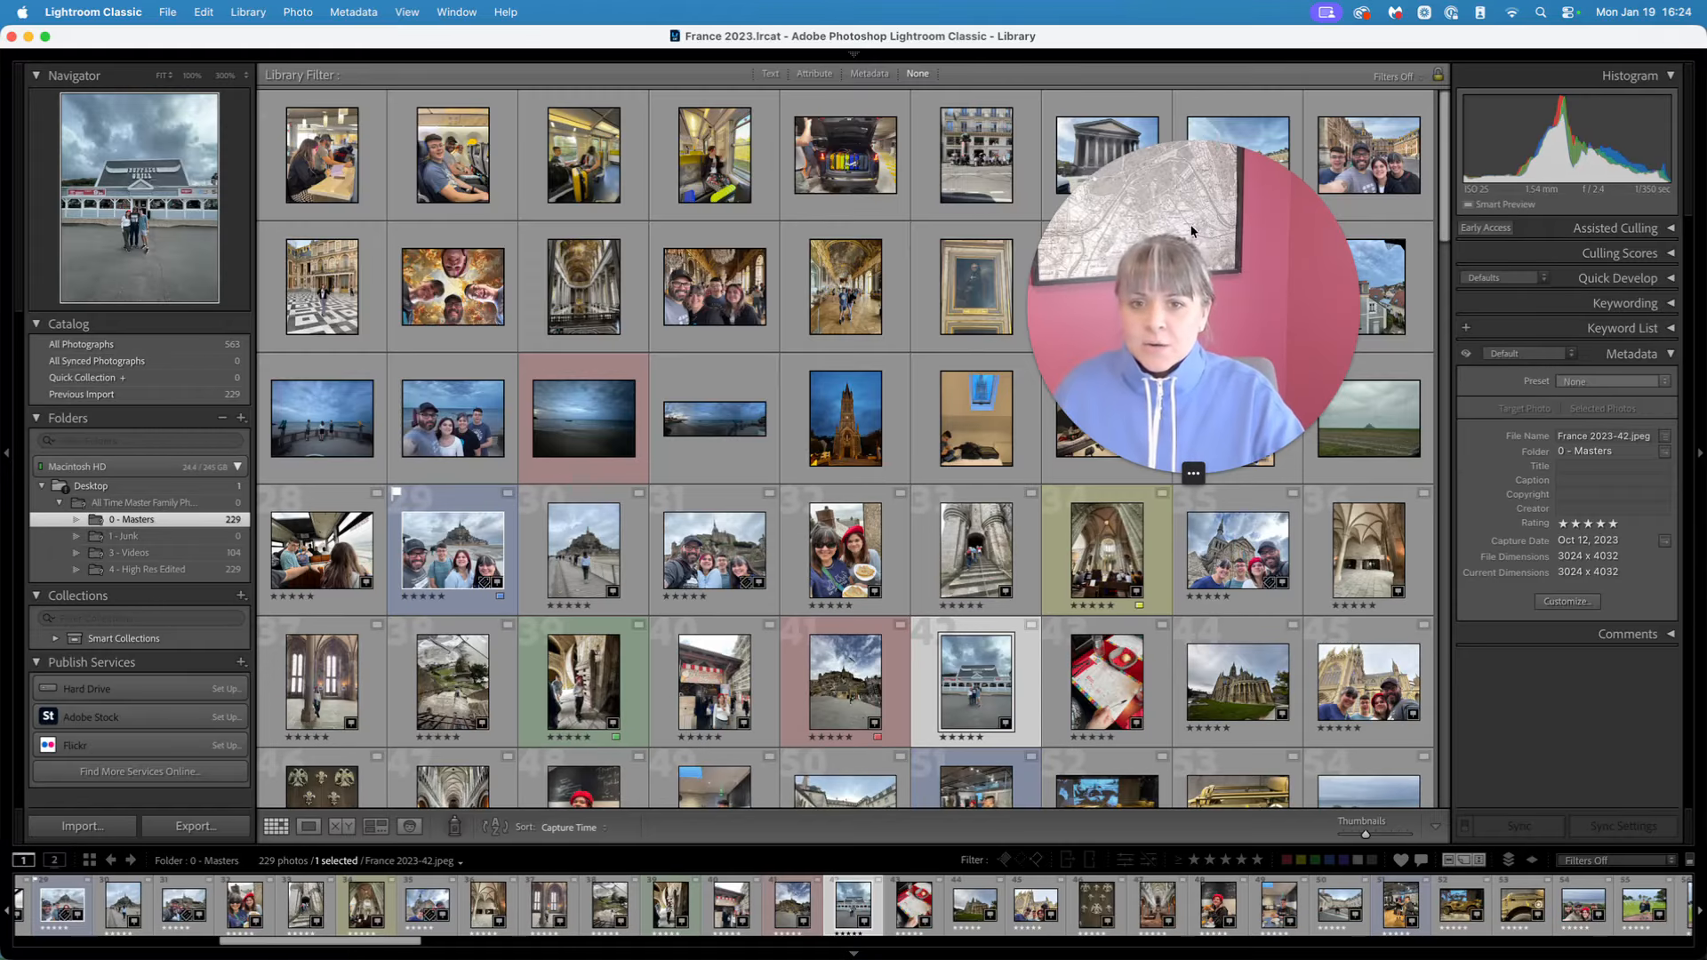
{"action": "left_click", "coordinate": [1176, 479]}
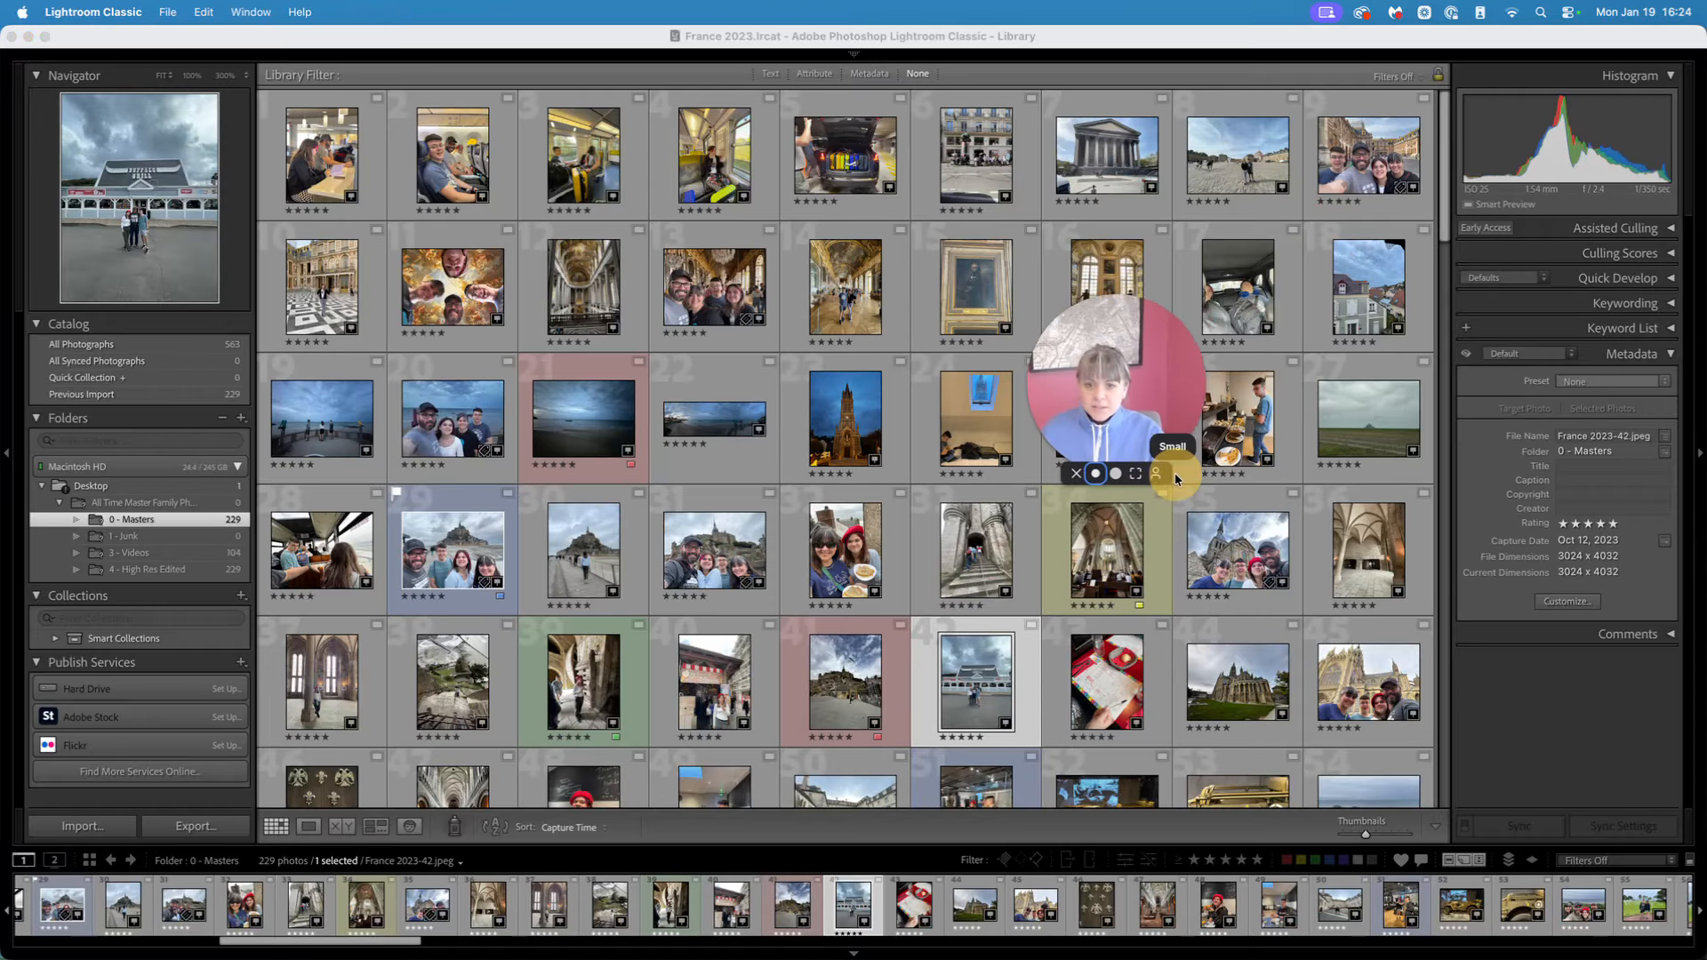
{"action": "left_click_drag", "start_coordinate": [1105, 343], "coordinate": [1516, 803]}
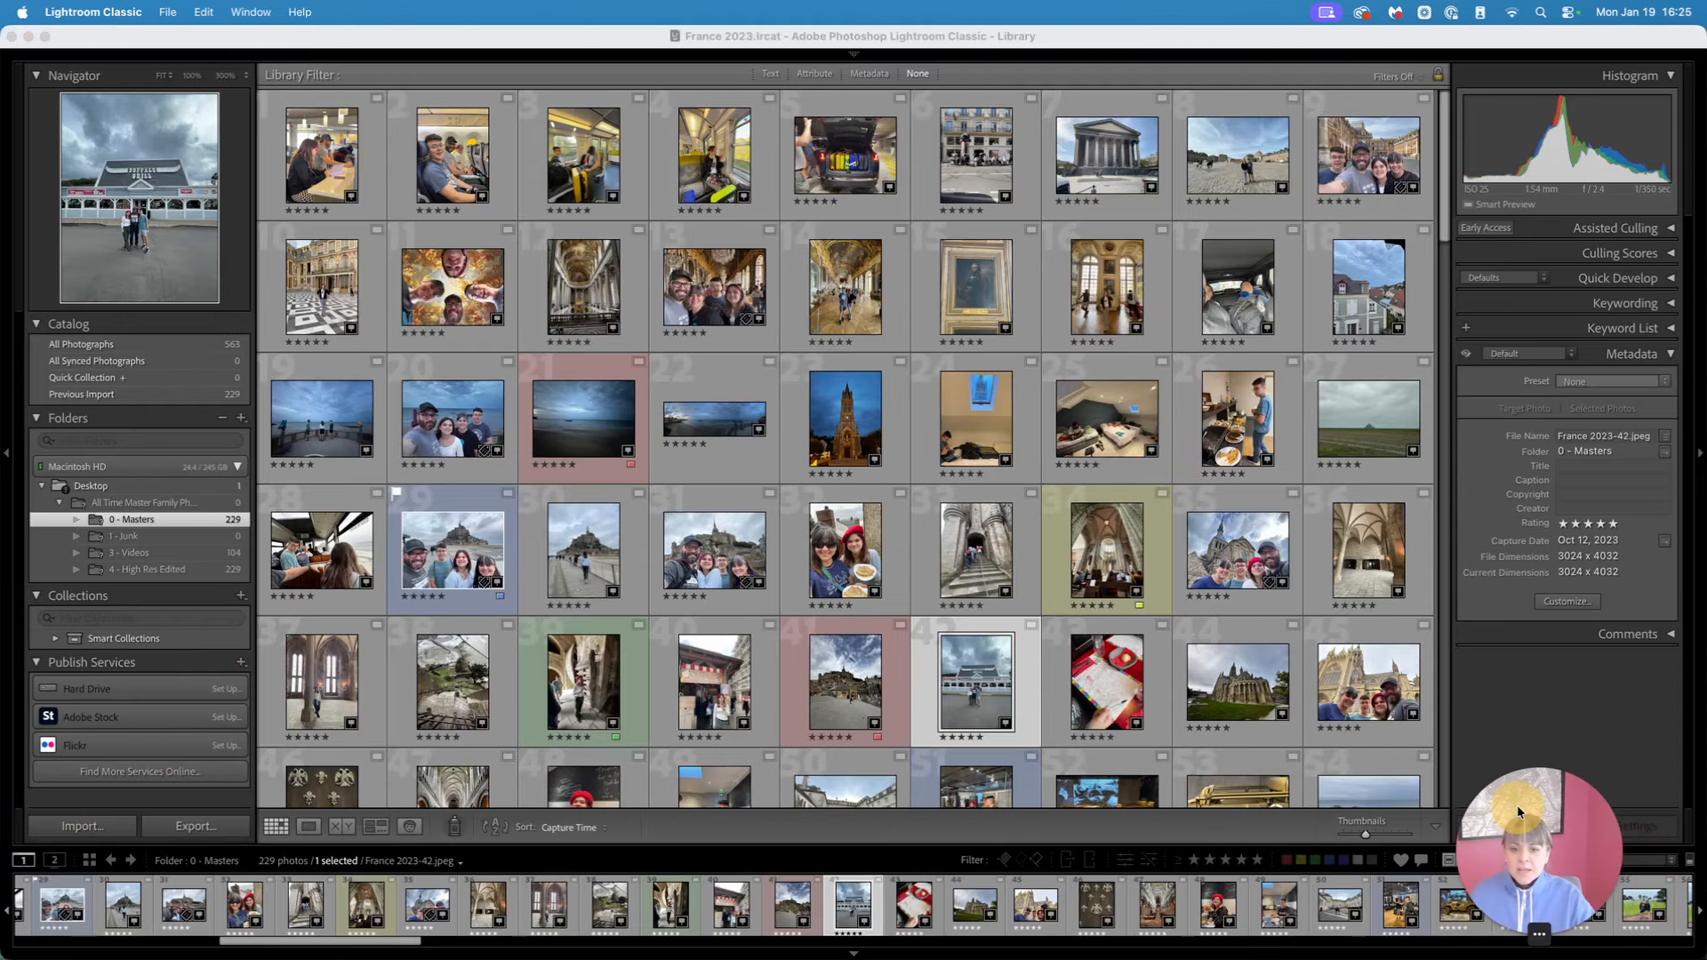
{"action": "mouse_move", "coordinate": [88, 47]}
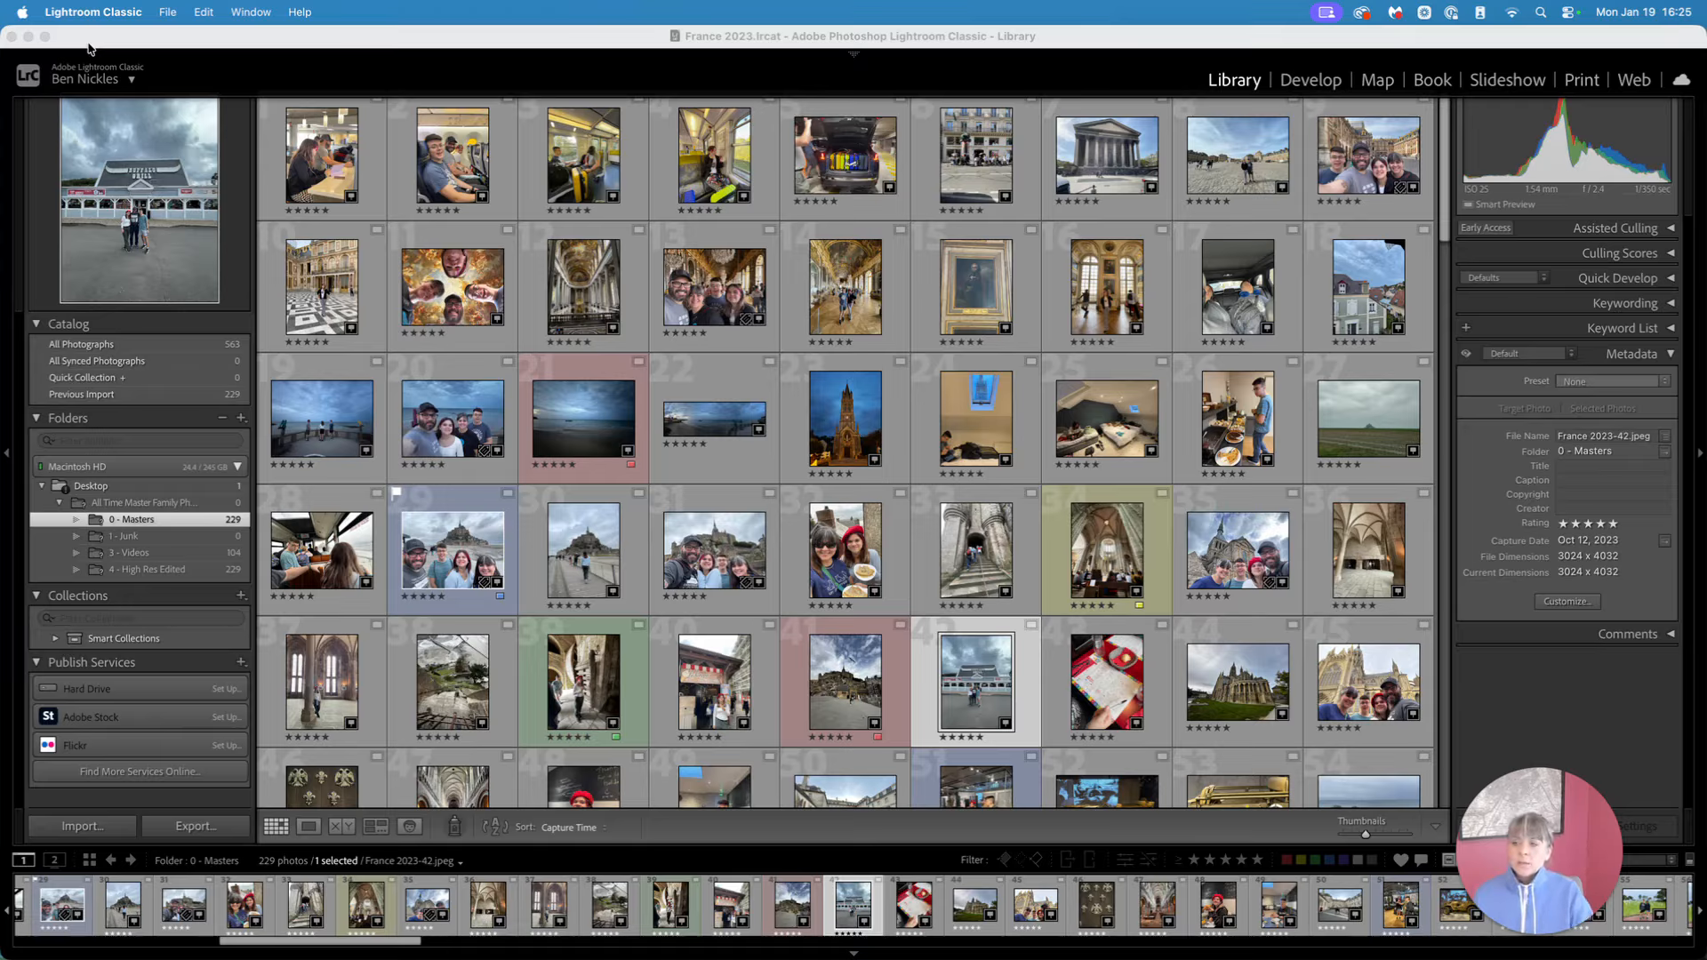
{"action": "left_click", "coordinate": [89, 49]}
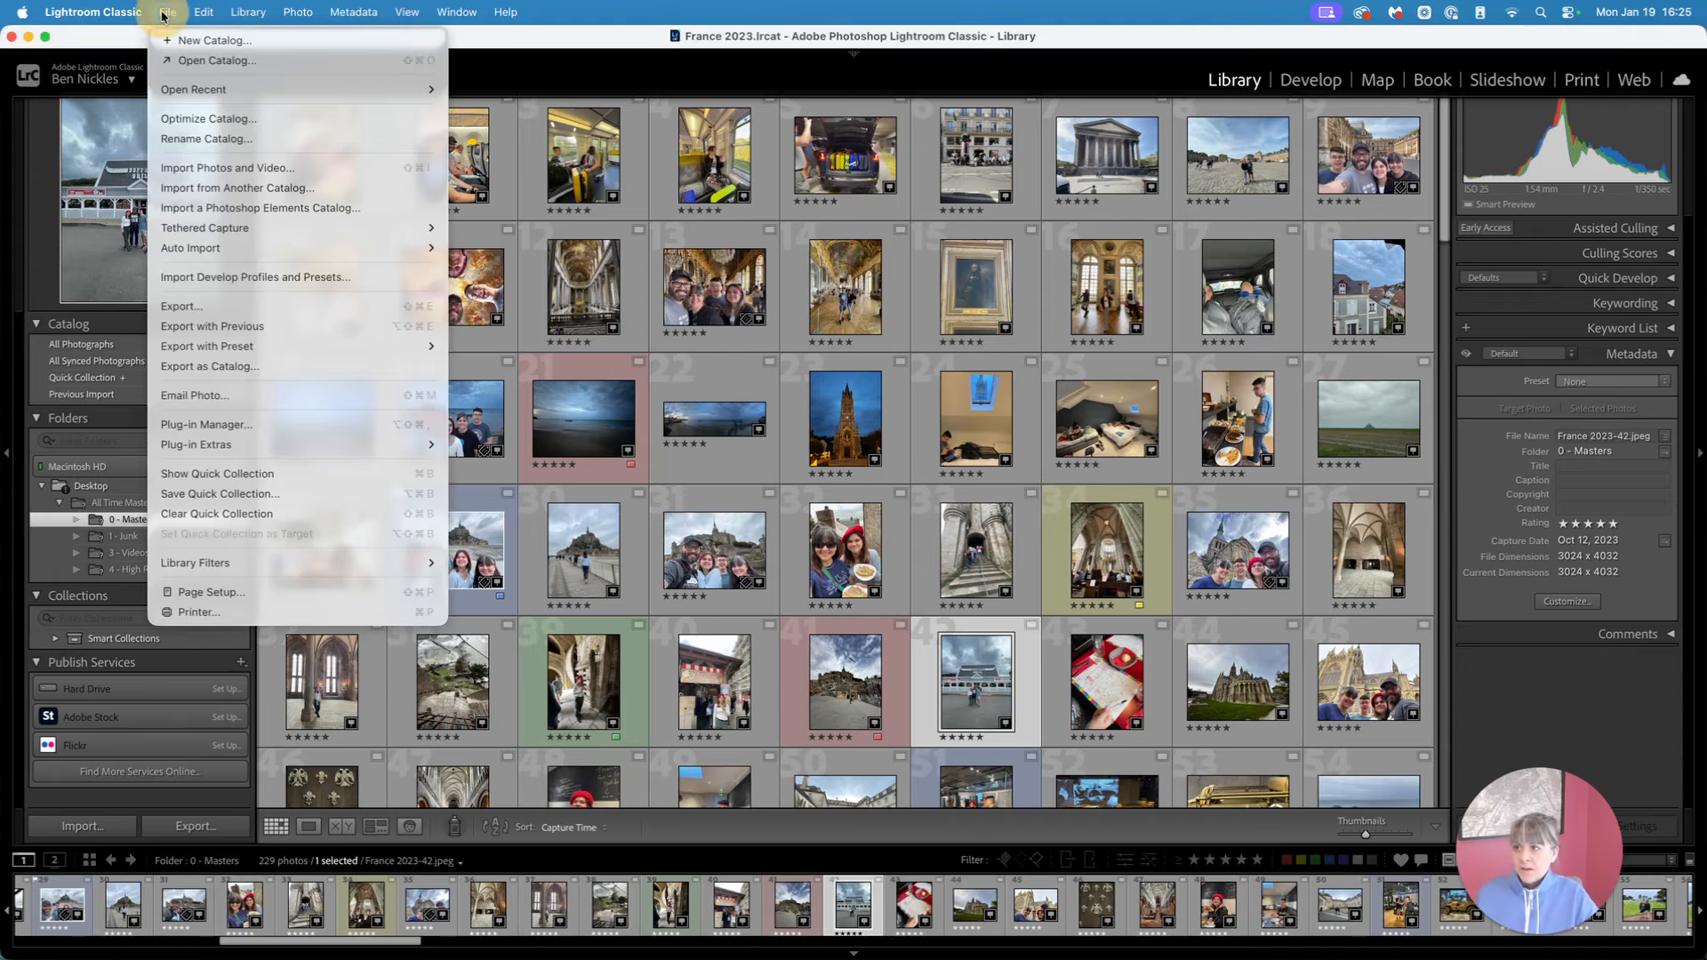
Start a new catalog and name its folder "All Time Master Family Photos and Videos"
{"action": "left_click", "coordinate": [166, 12]}
{"action": "left_click", "coordinate": [191, 41]}
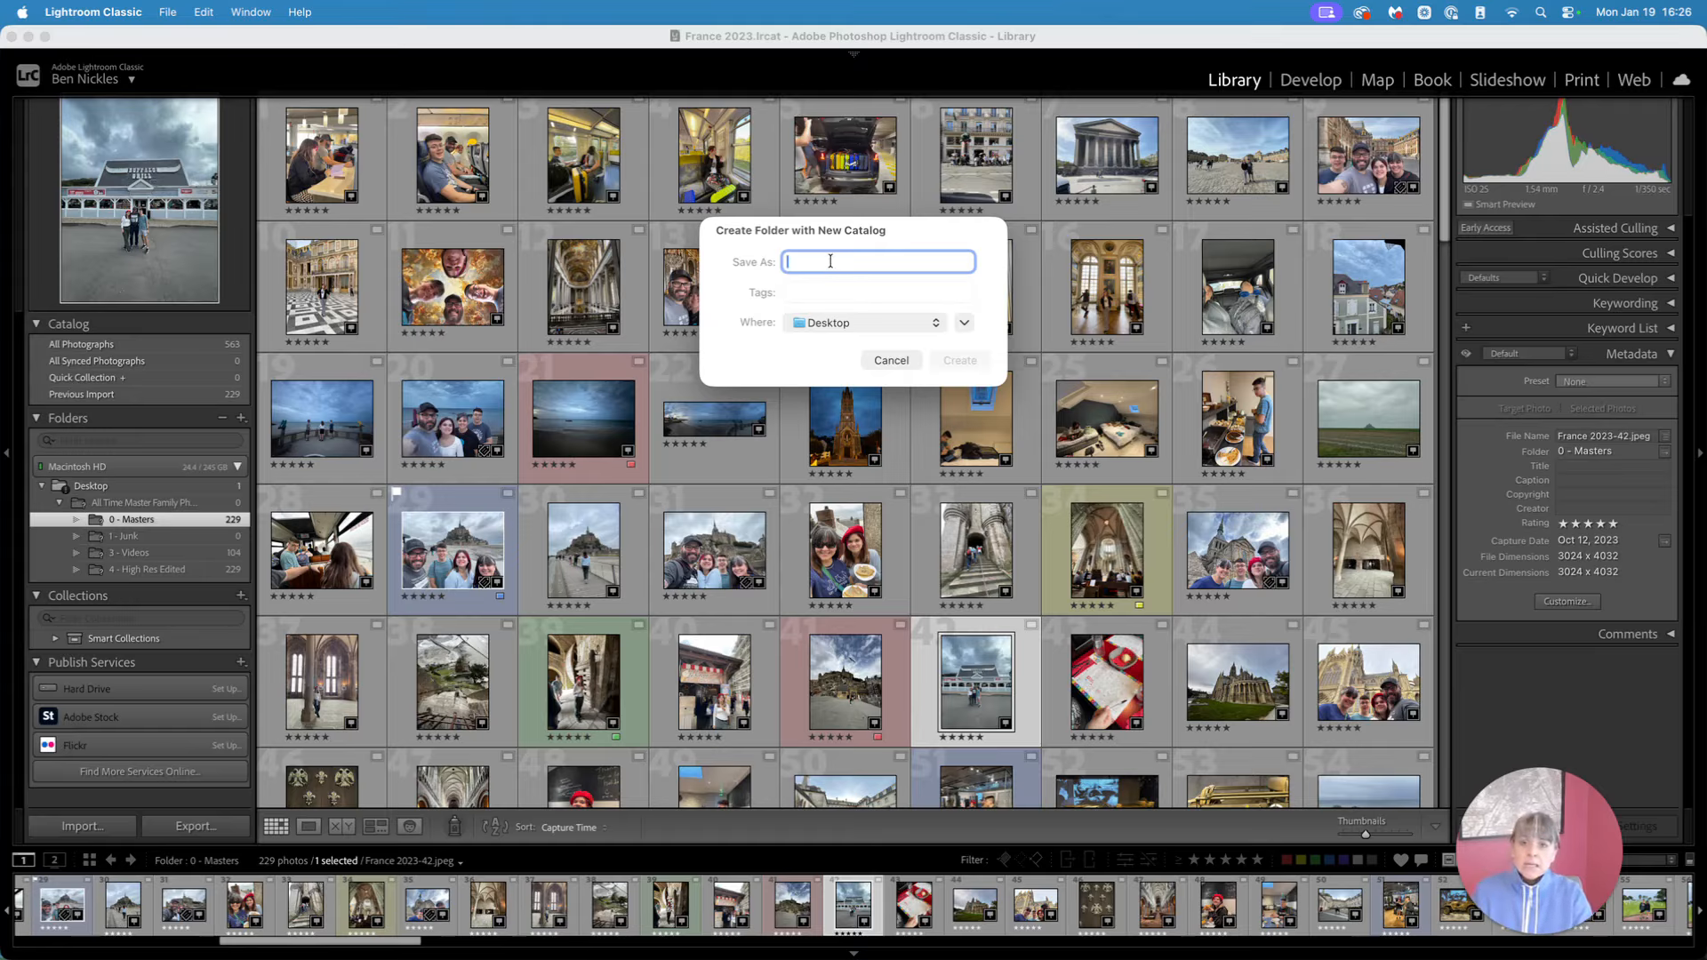
{"action": "type", "text": "All Time"}
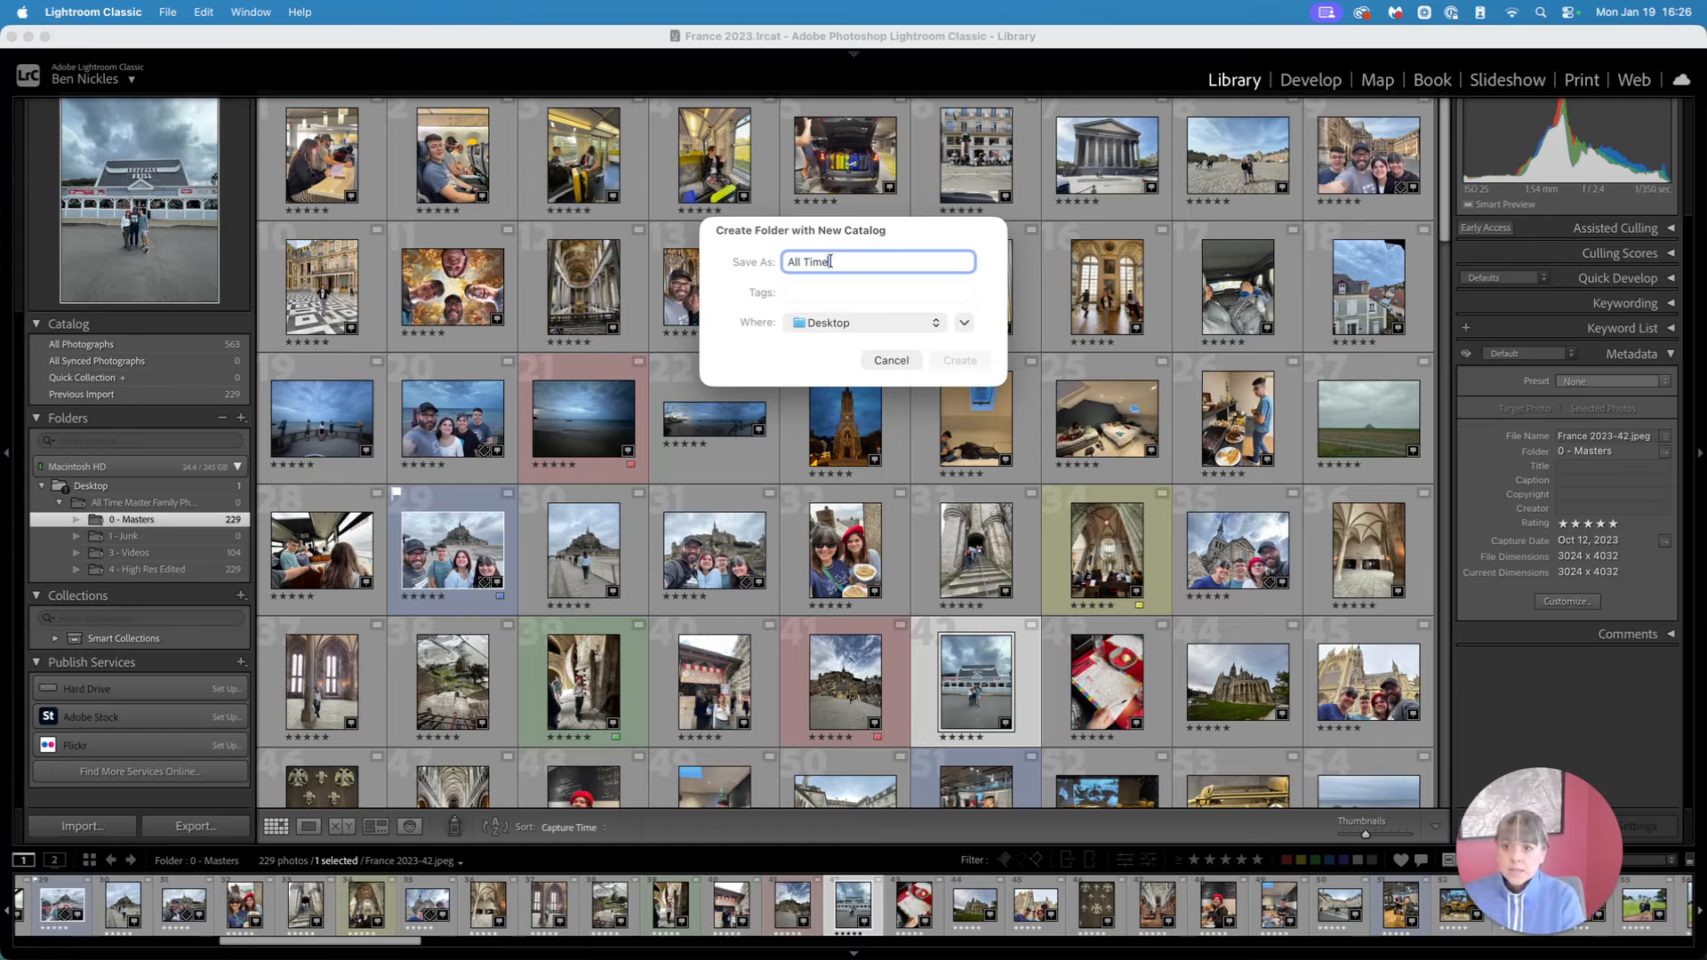
{"action": "type", "text": " Master Fami"}
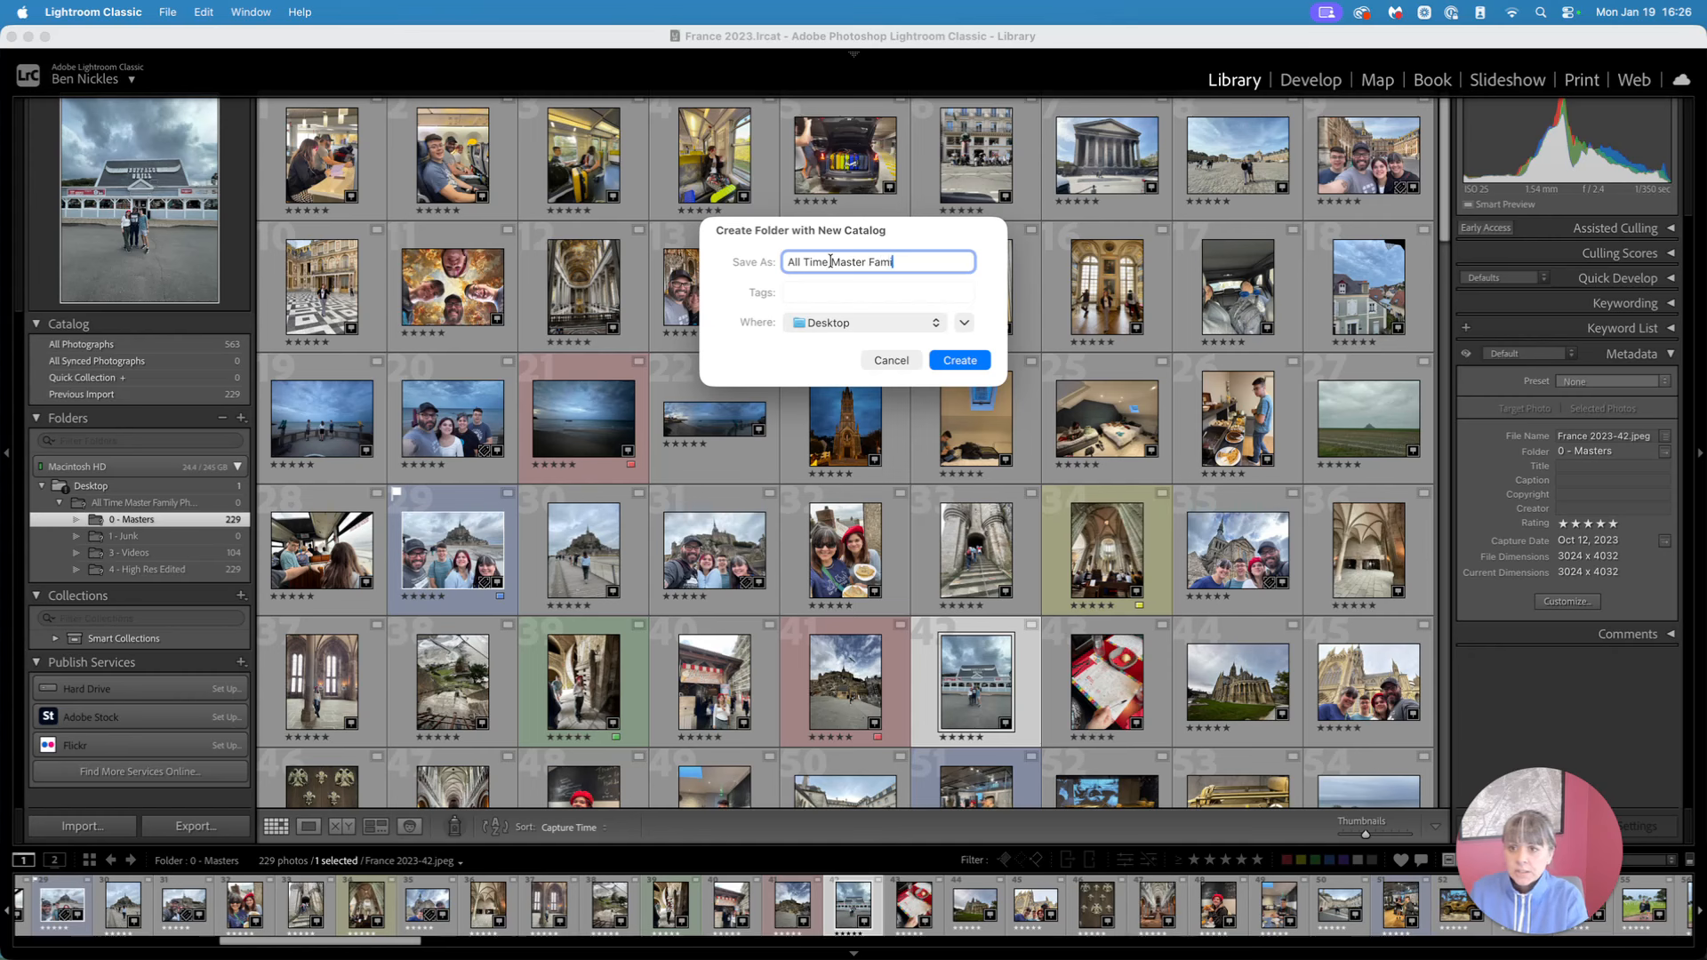
{"action": "type", "text": "ly Photo"}
{"action": "key", "text": "BackSpace"}
{"action": "key", "text": "BackSpace"}
{"action": "key", "text": "BackSpace"}
{"action": "key", "text": "BackSpace"}
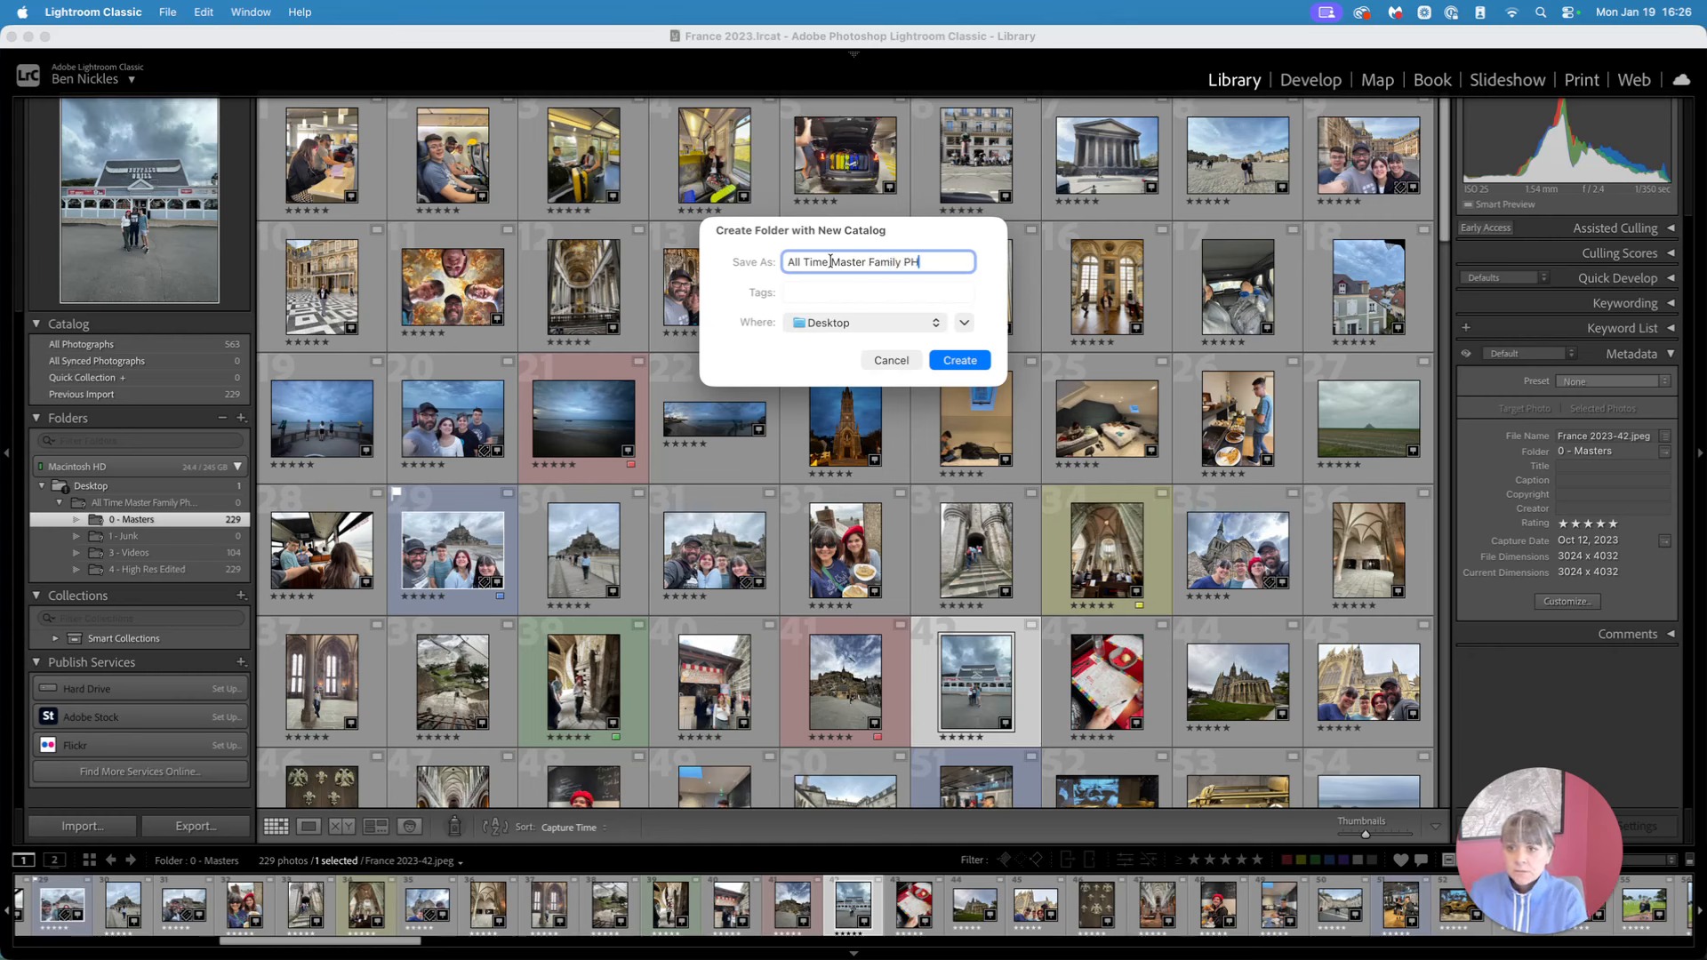
{"action": "type", "text": "hotos a"}
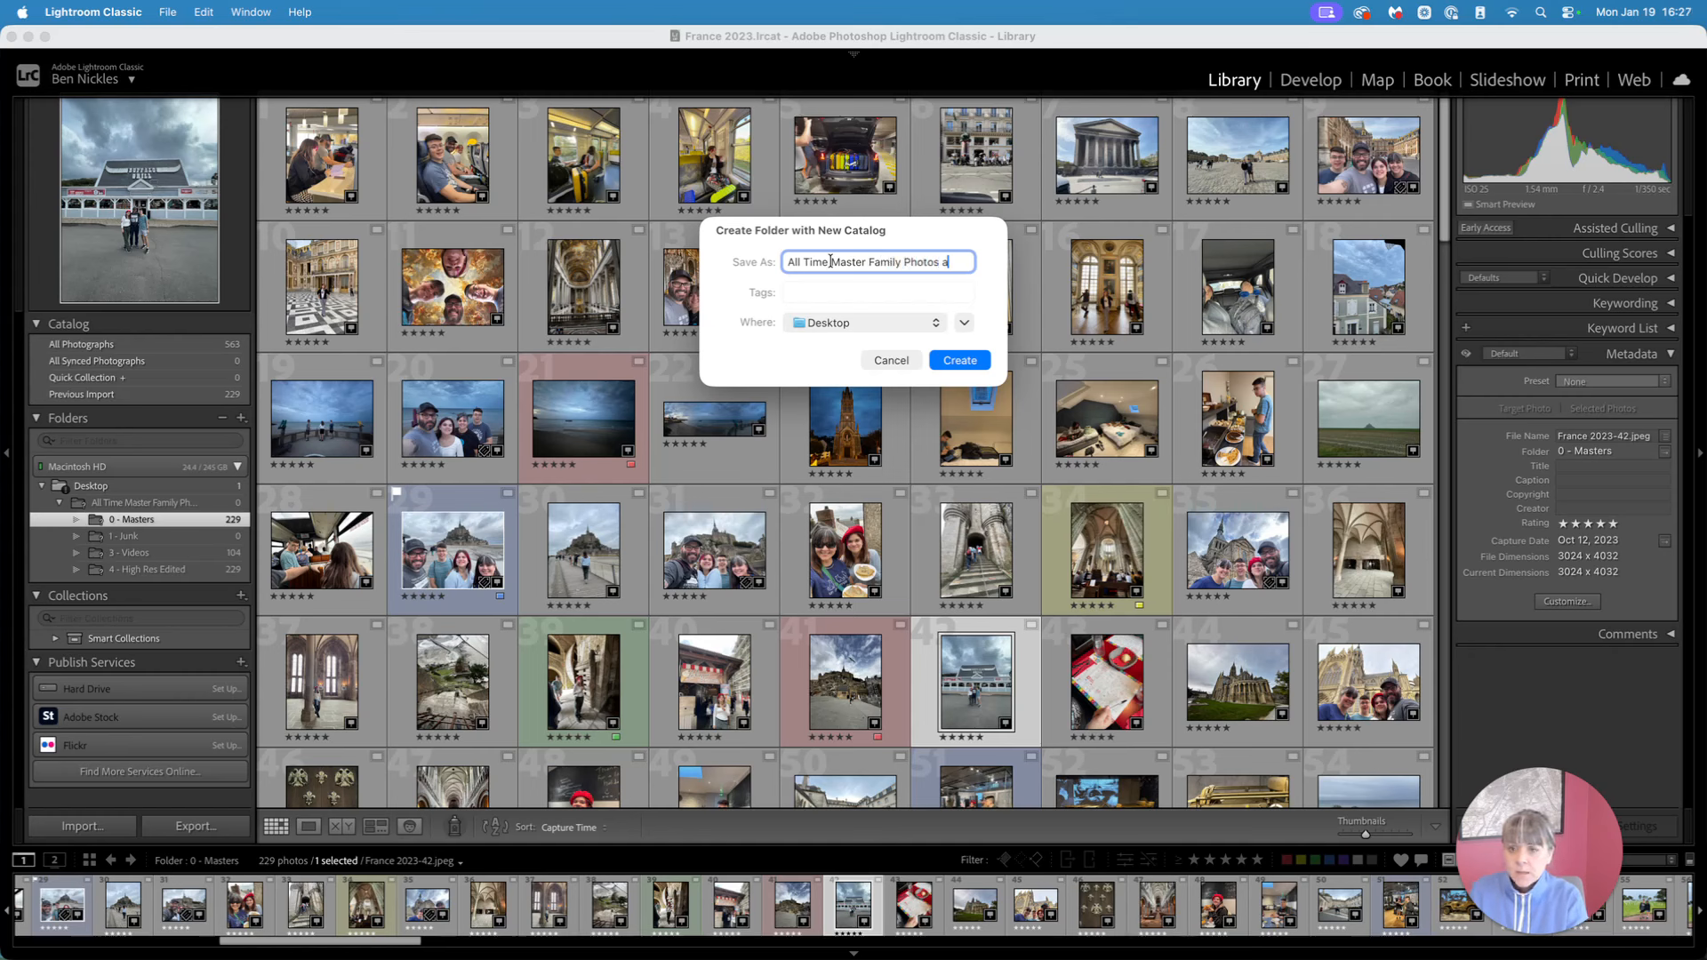
{"action": "type", "text": "nd Videos"}
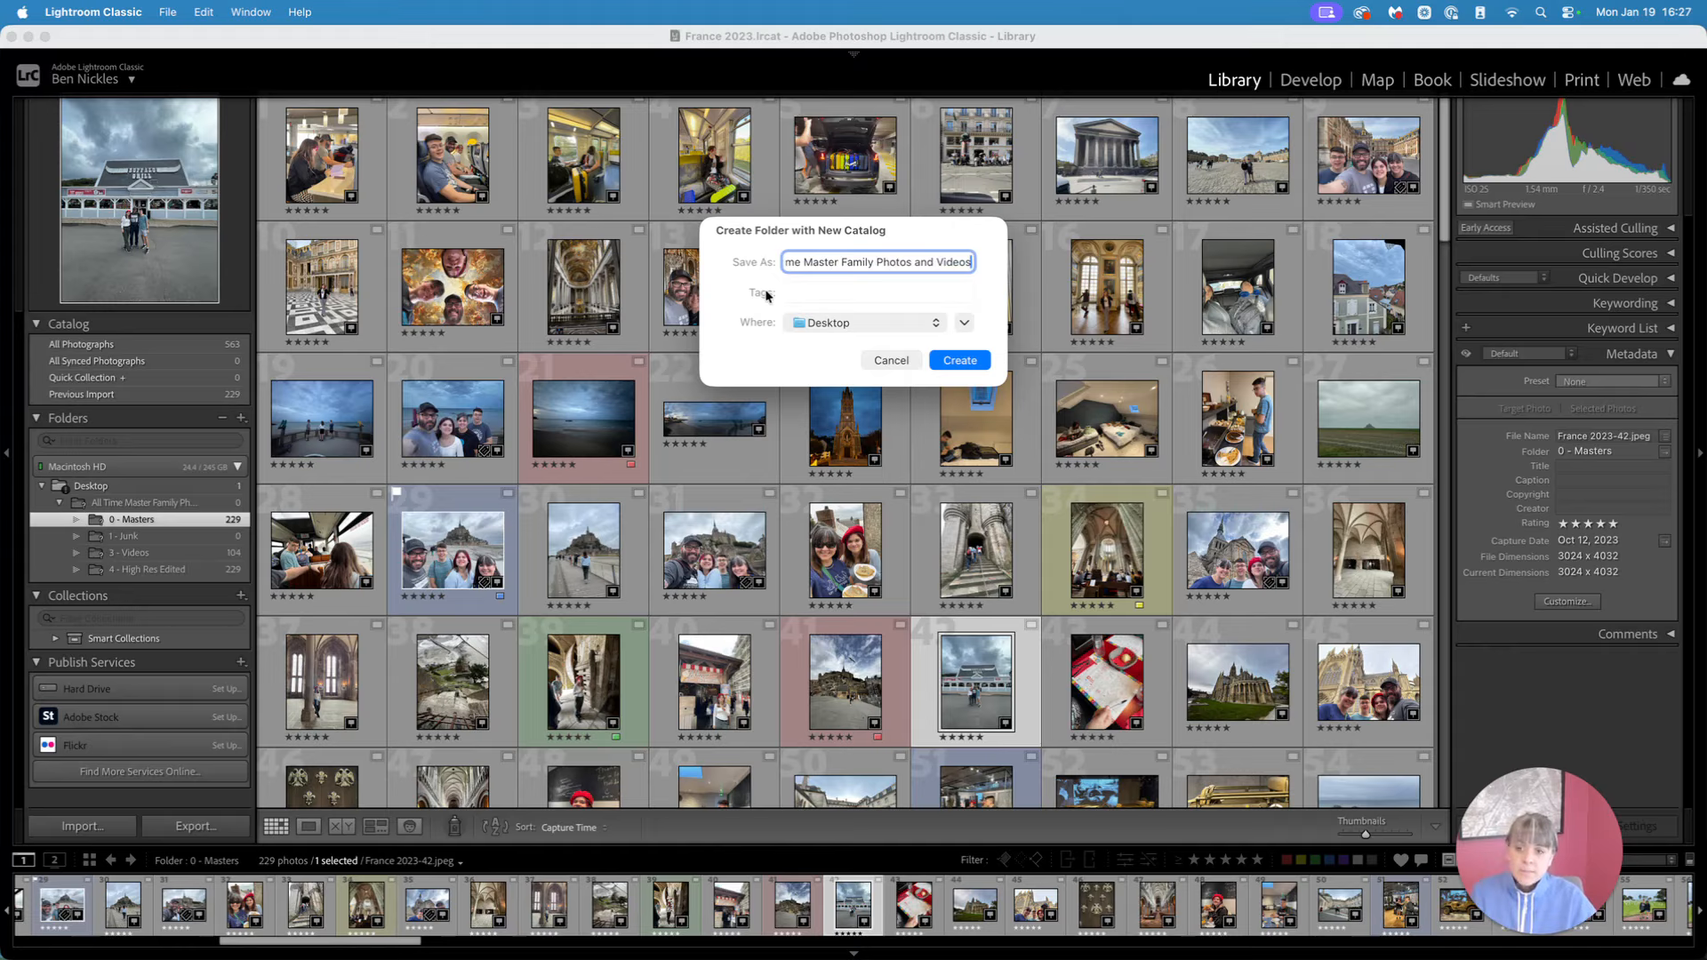
Choose the Desktop as the new catalog folder's location and create the catalog
{"action": "left_click", "coordinate": [850, 325]}
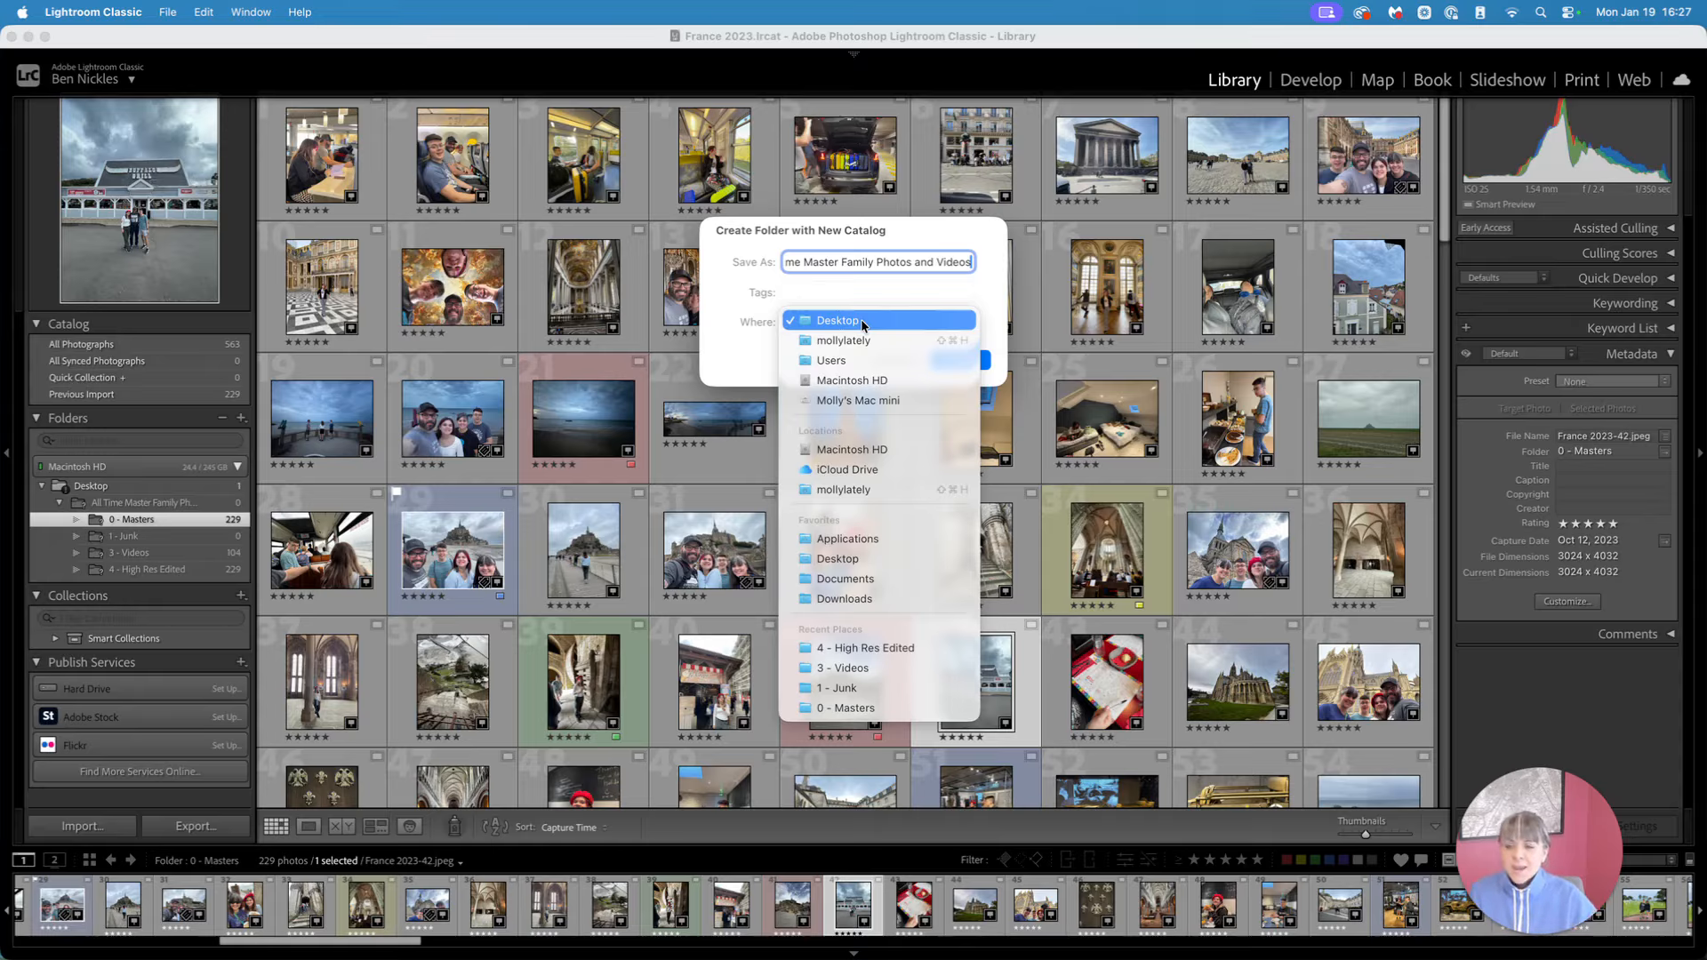
{"action": "left_click", "coordinate": [861, 324]}
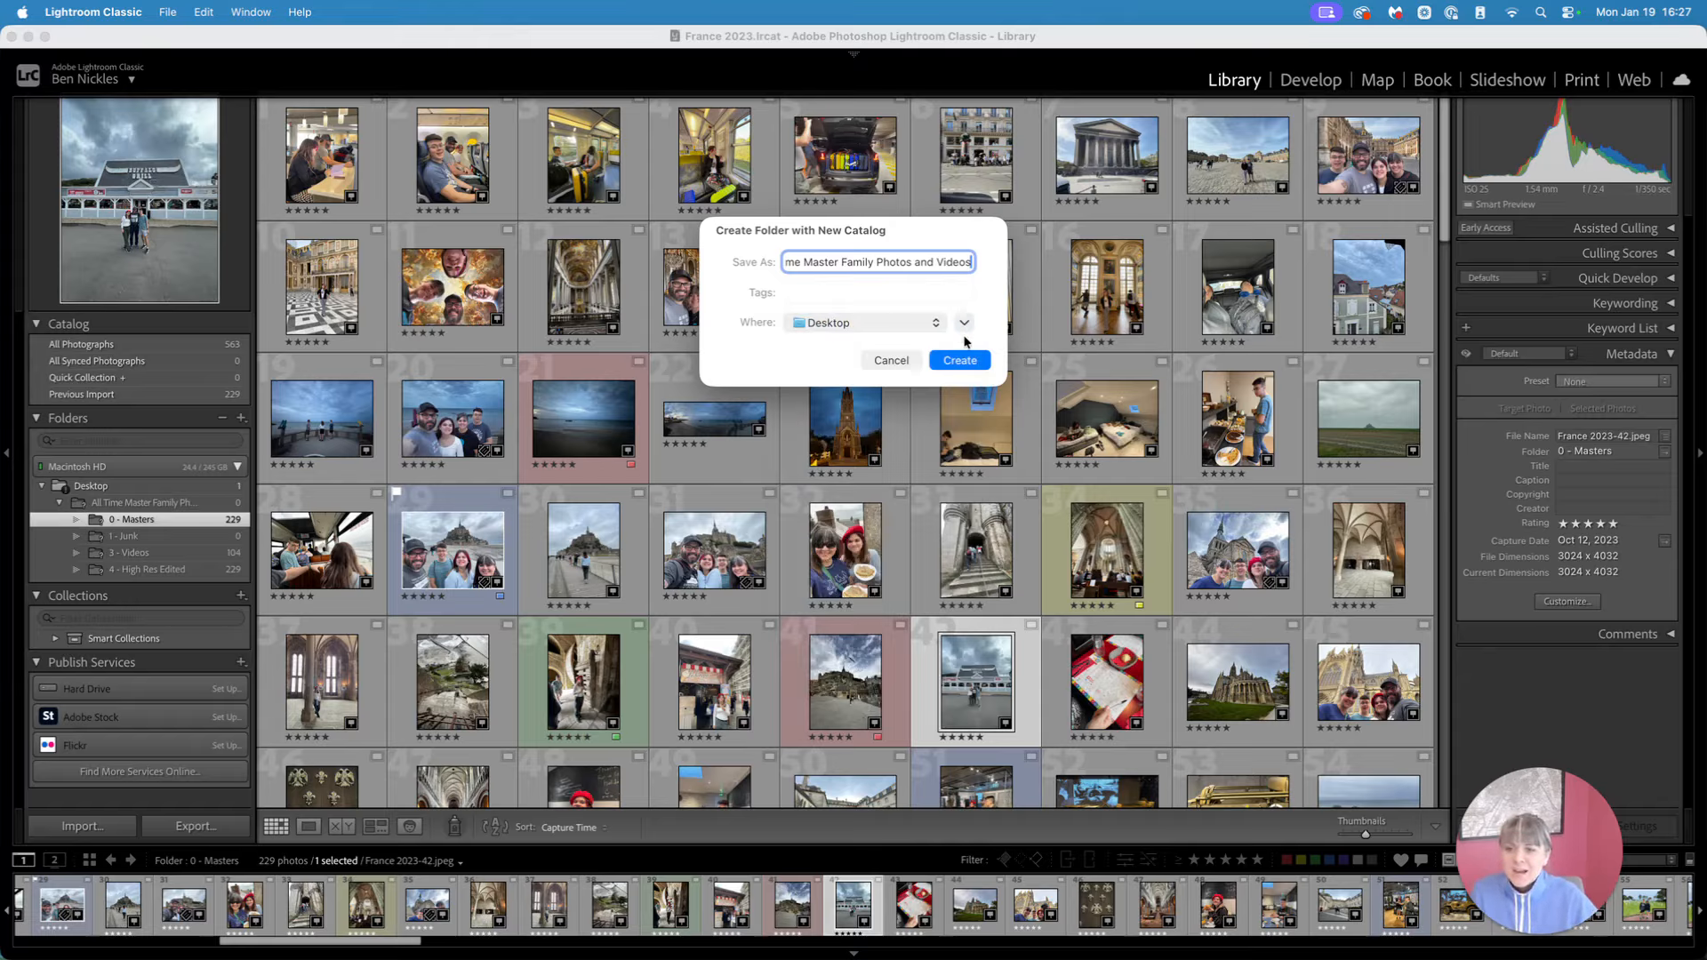
{"action": "left_click", "coordinate": [969, 365]}
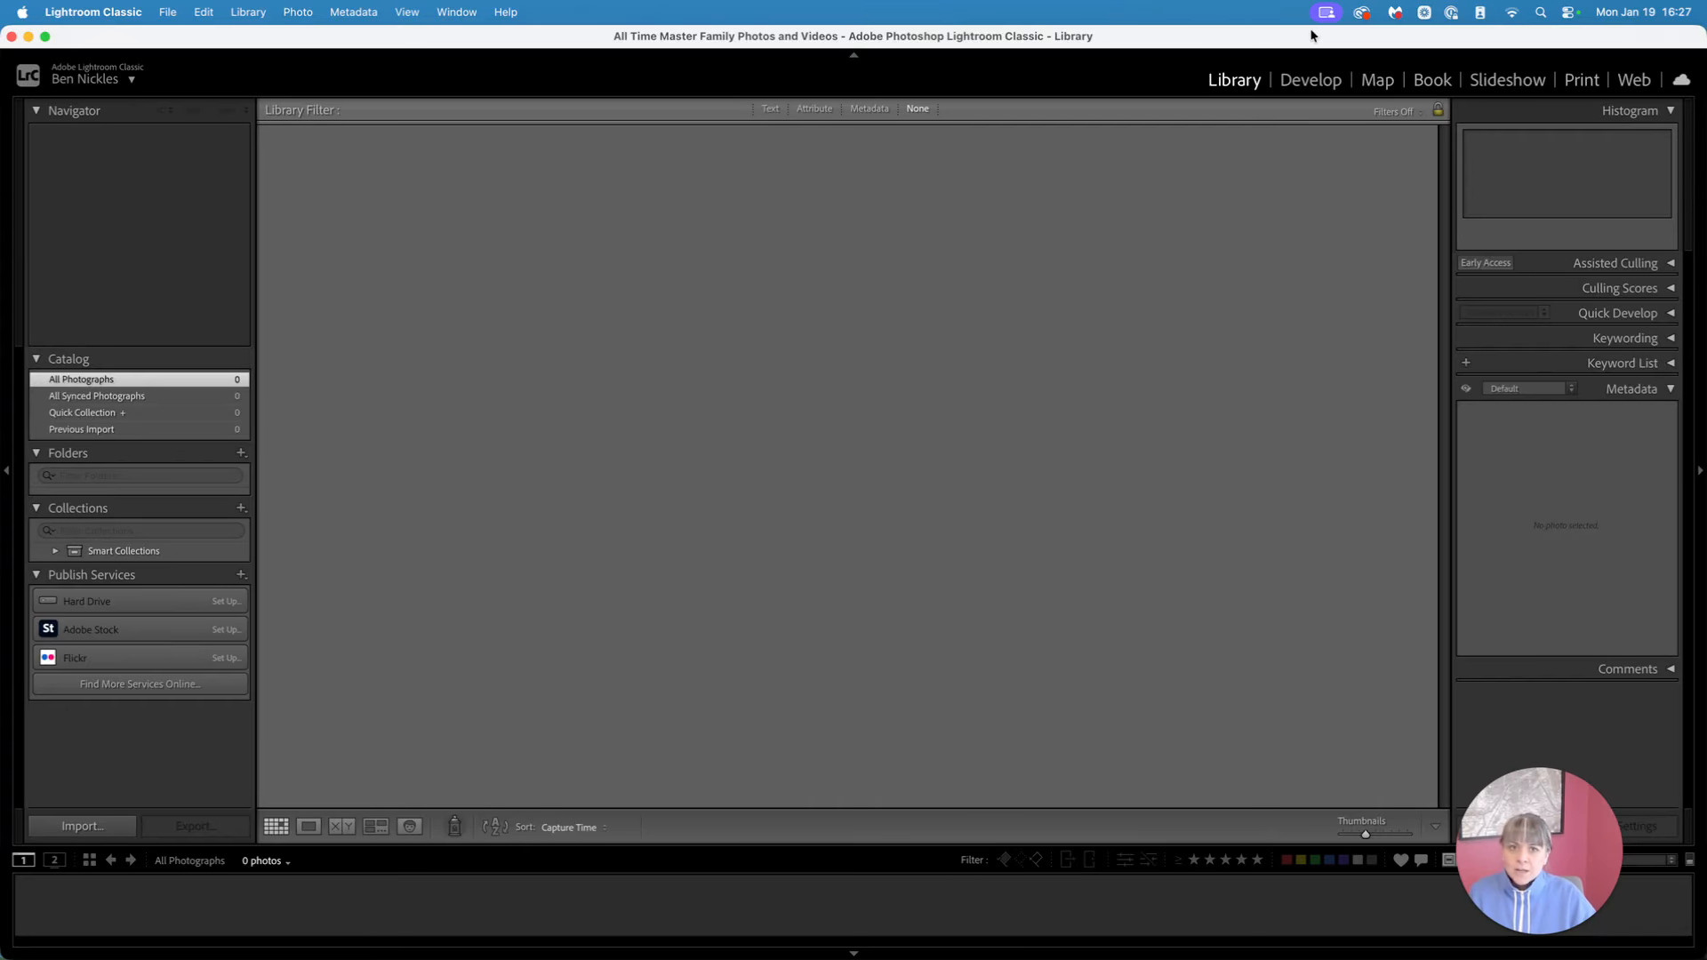
Open the new All Time Master Family Photos and Videos folder on the desktop and examine its .lrcat catalog file
{"action": "left_click_drag", "start_coordinate": [1459, 38], "coordinate": [1139, 39]}
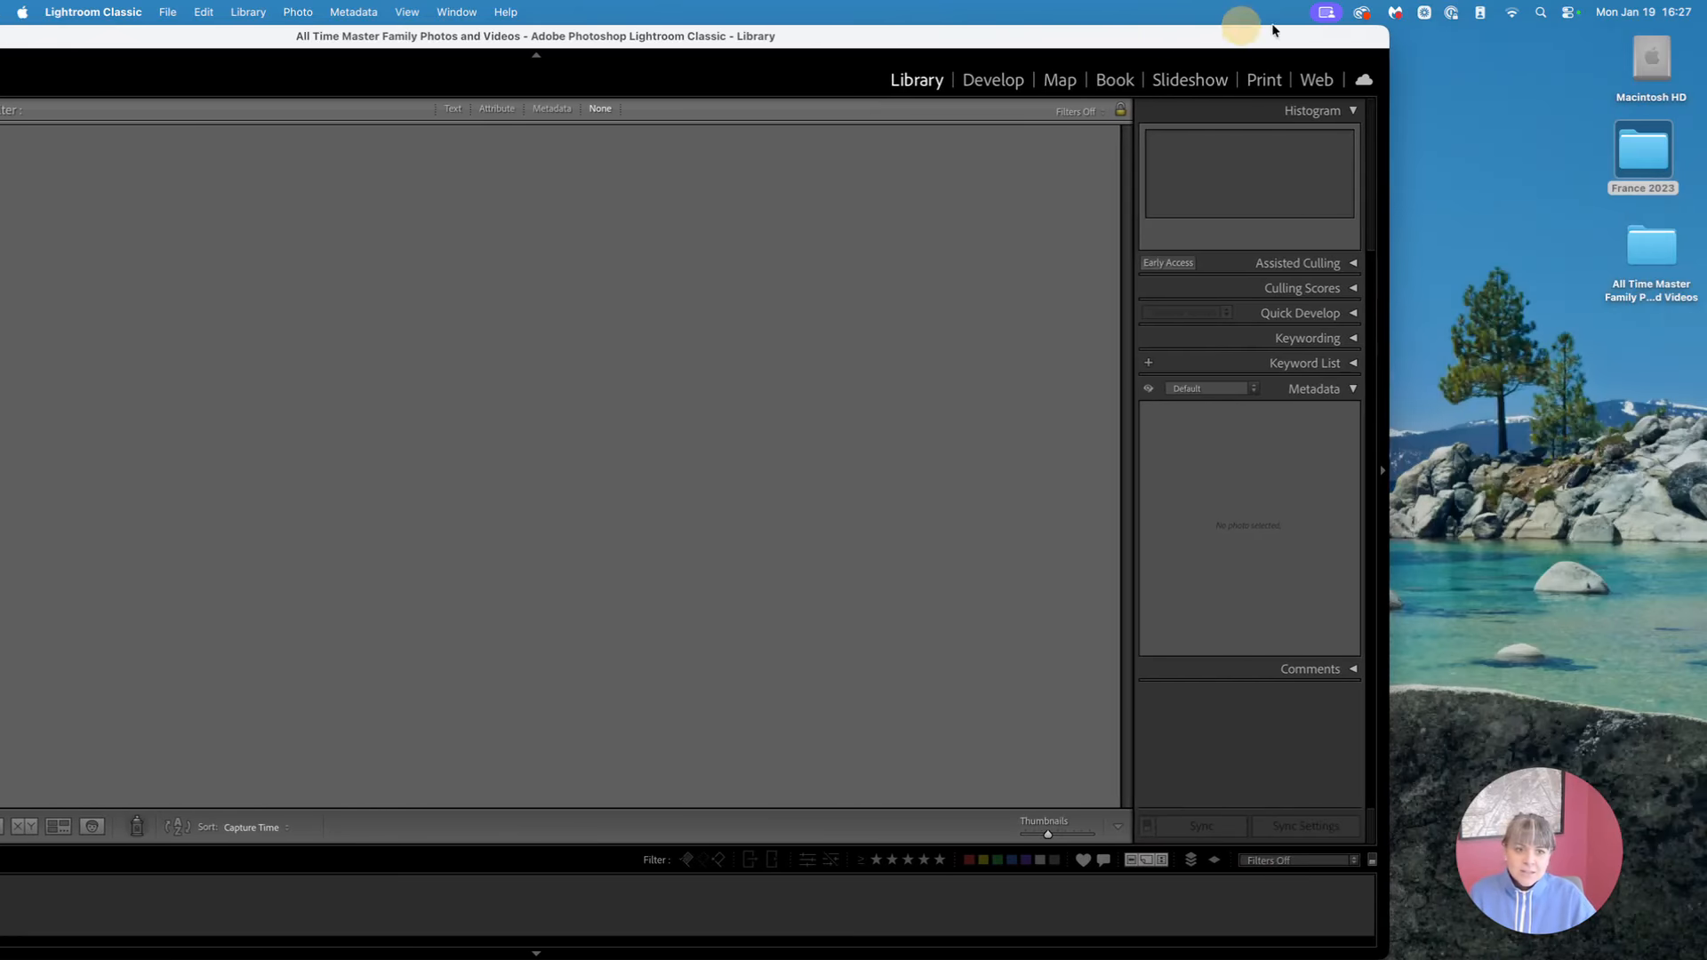
{"action": "left_click_drag", "start_coordinate": [1649, 252], "coordinate": [1571, 271]}
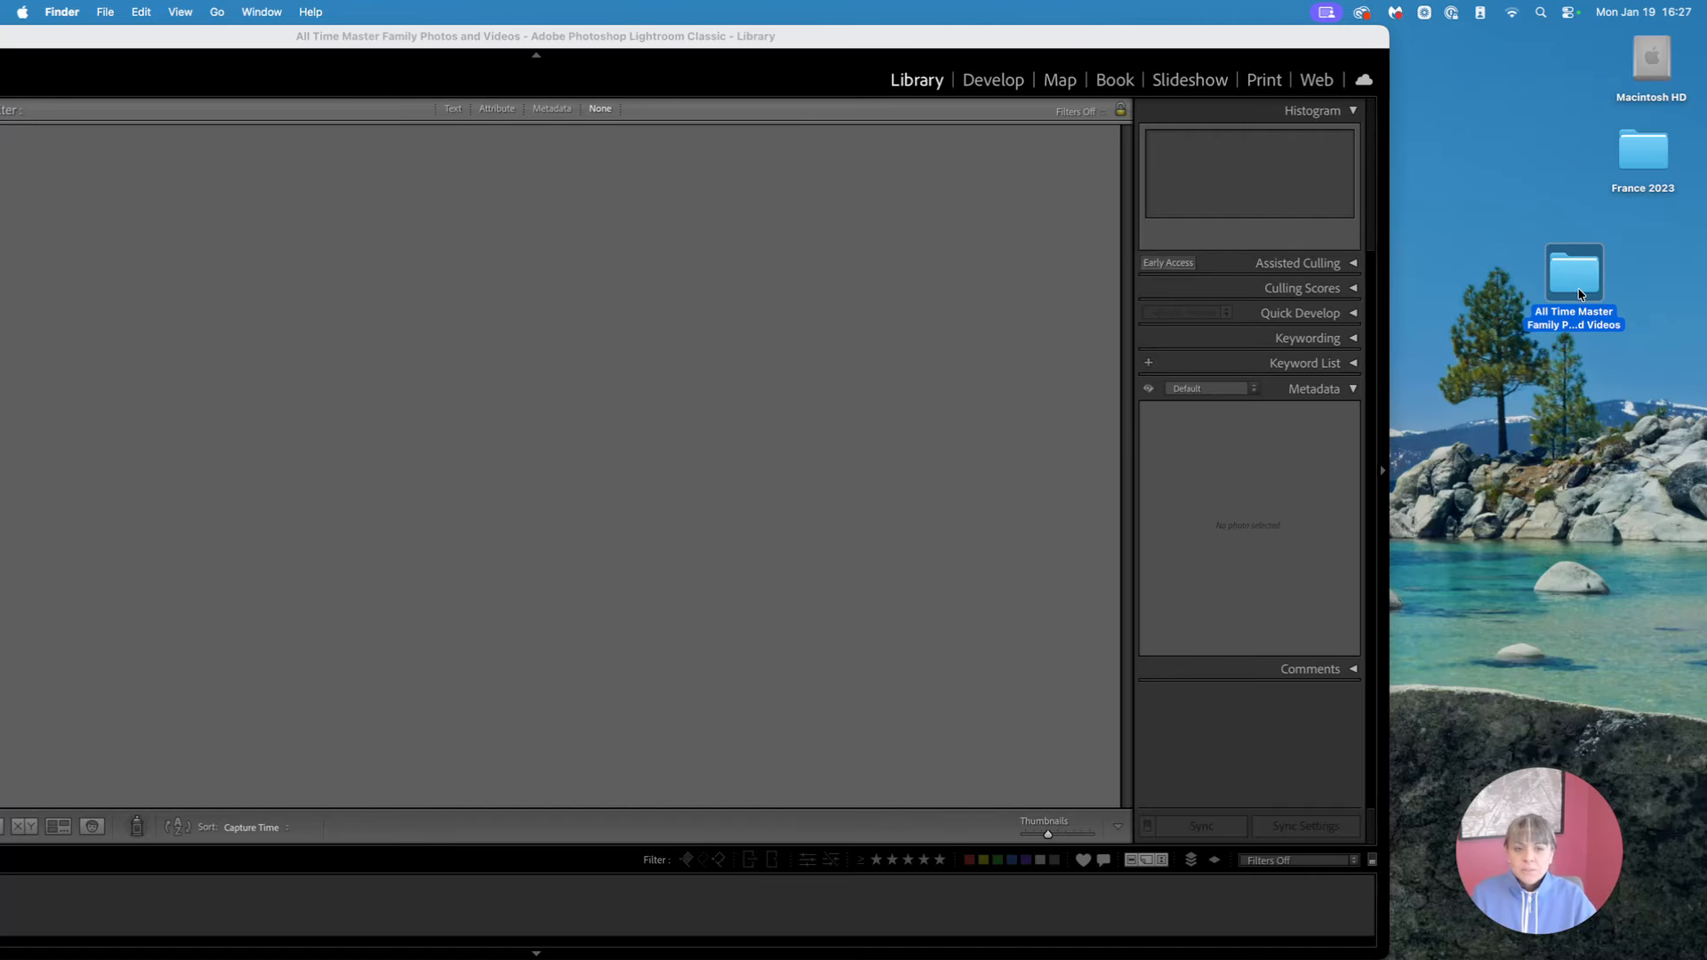
{"action": "double_click", "coordinate": [1579, 294]}
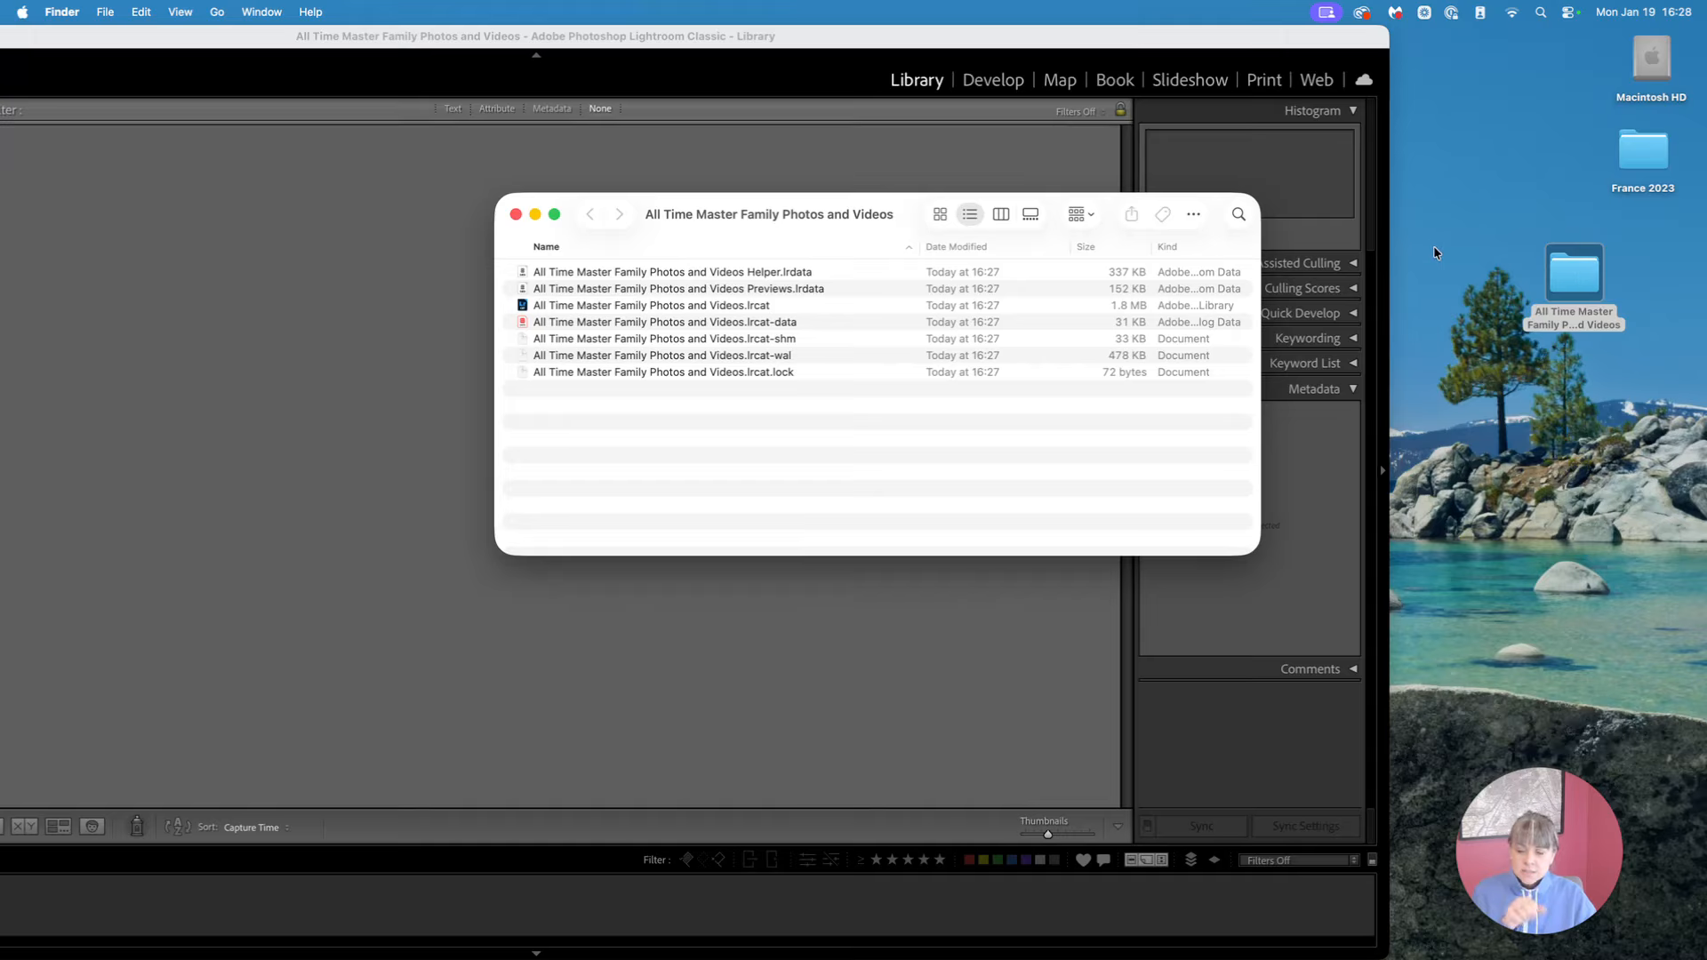
{"action": "left_click", "coordinate": [588, 307]}
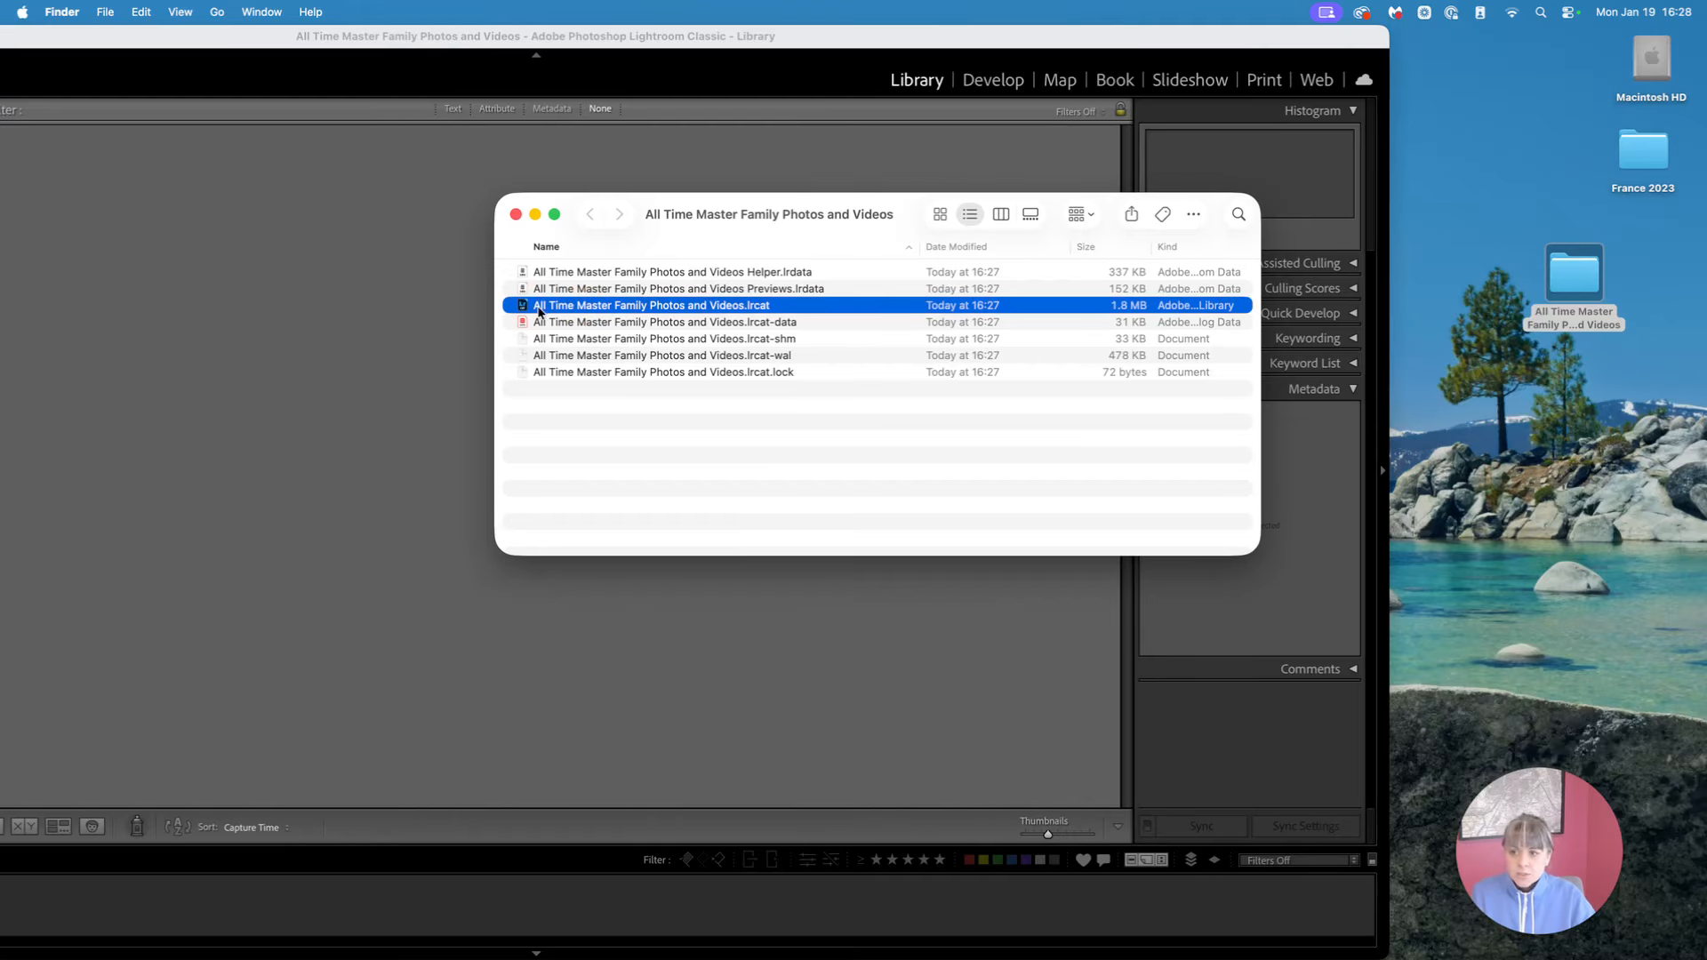
{"action": "left_click", "coordinate": [516, 215]}
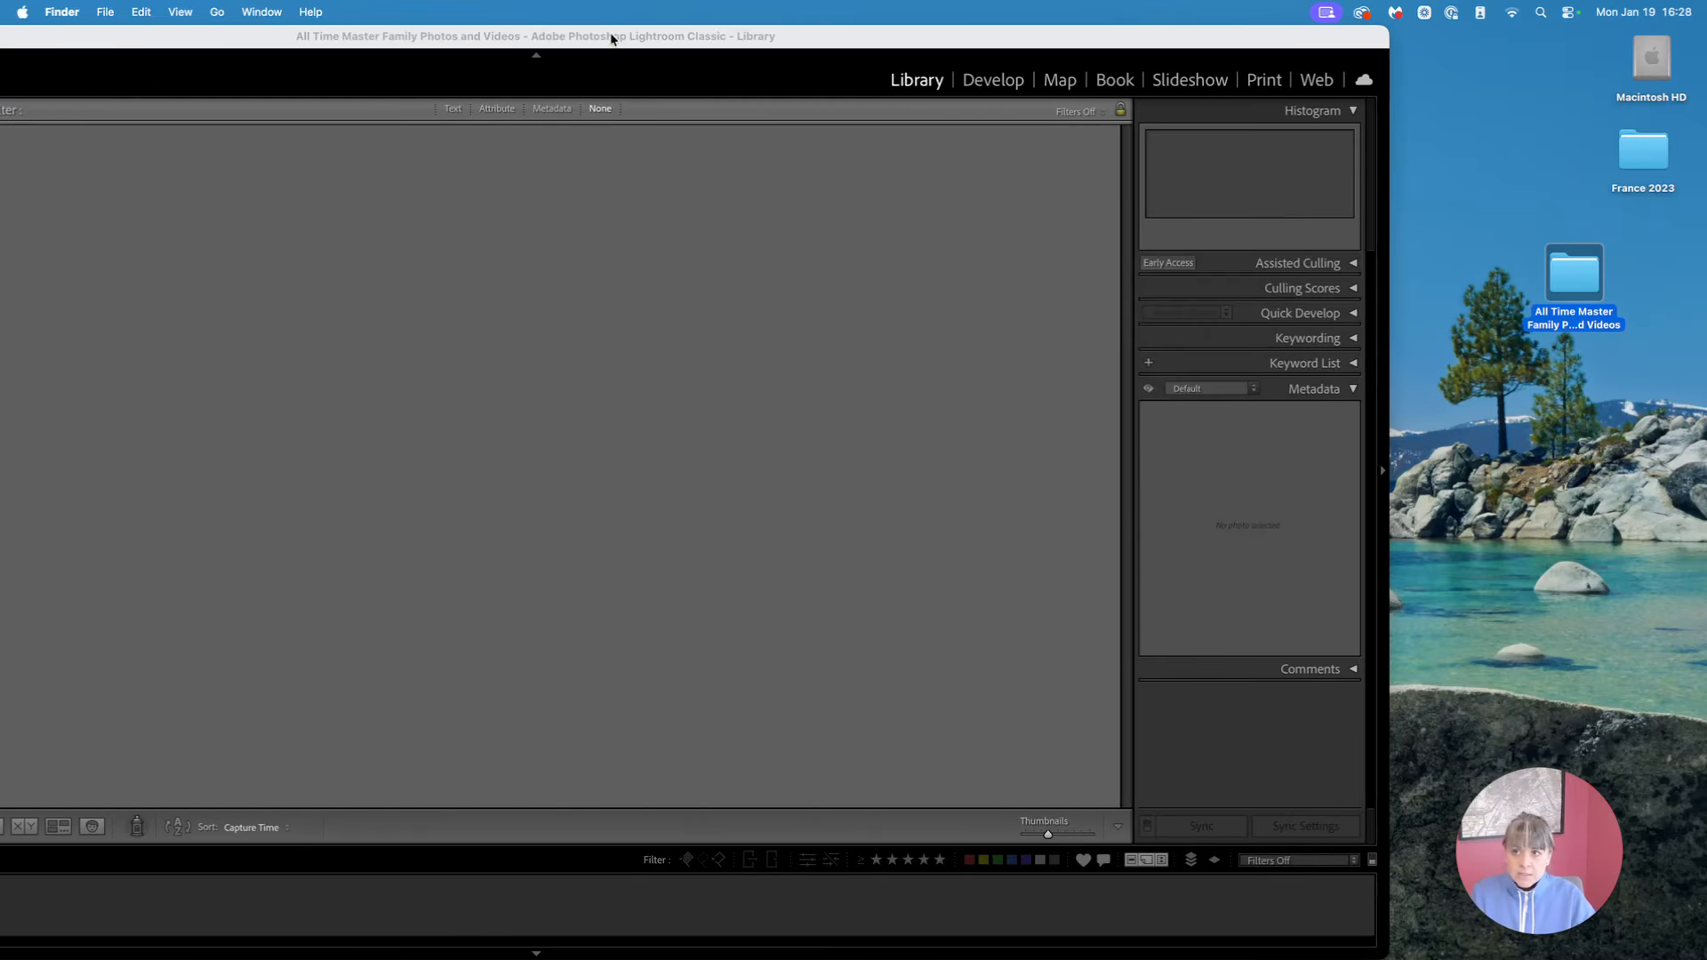
Move the Lightroom Classic window back so that it fills the screen
{"action": "left_click_drag", "start_coordinate": [615, 33], "coordinate": [948, 34]}
{"action": "left_click", "coordinate": [697, 595]}
{"action": "mouse_move", "coordinate": [988, 938]}
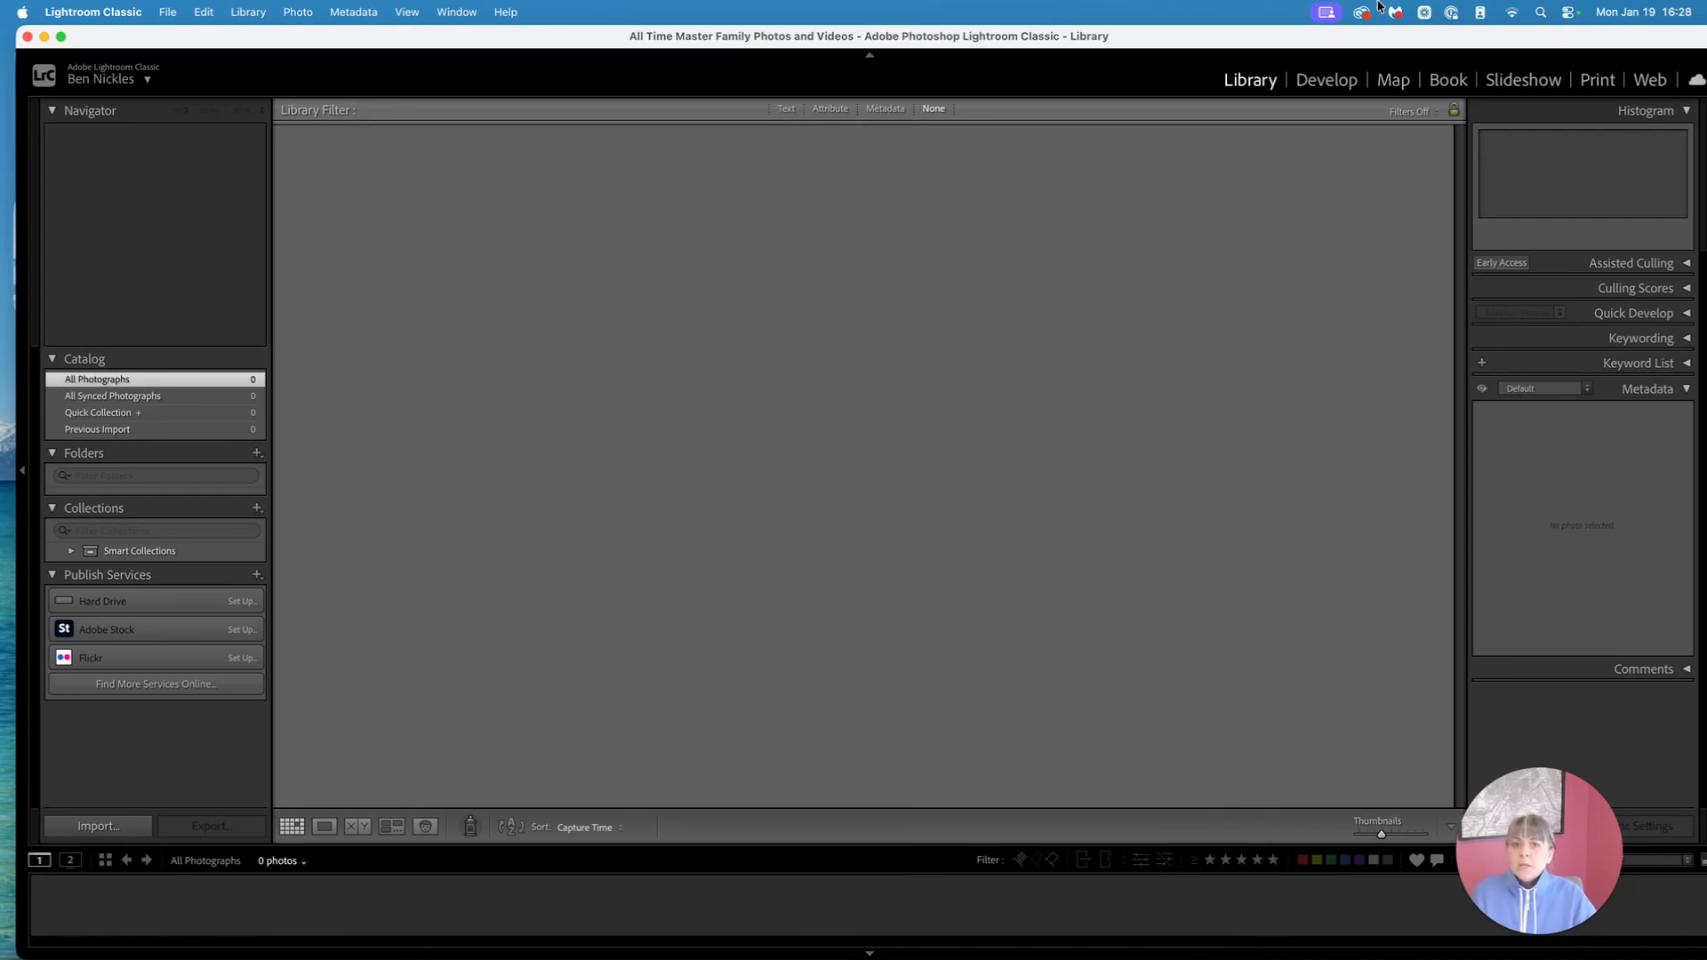
{"action": "left_click_drag", "start_coordinate": [1504, 43], "coordinate": [1485, 41]}
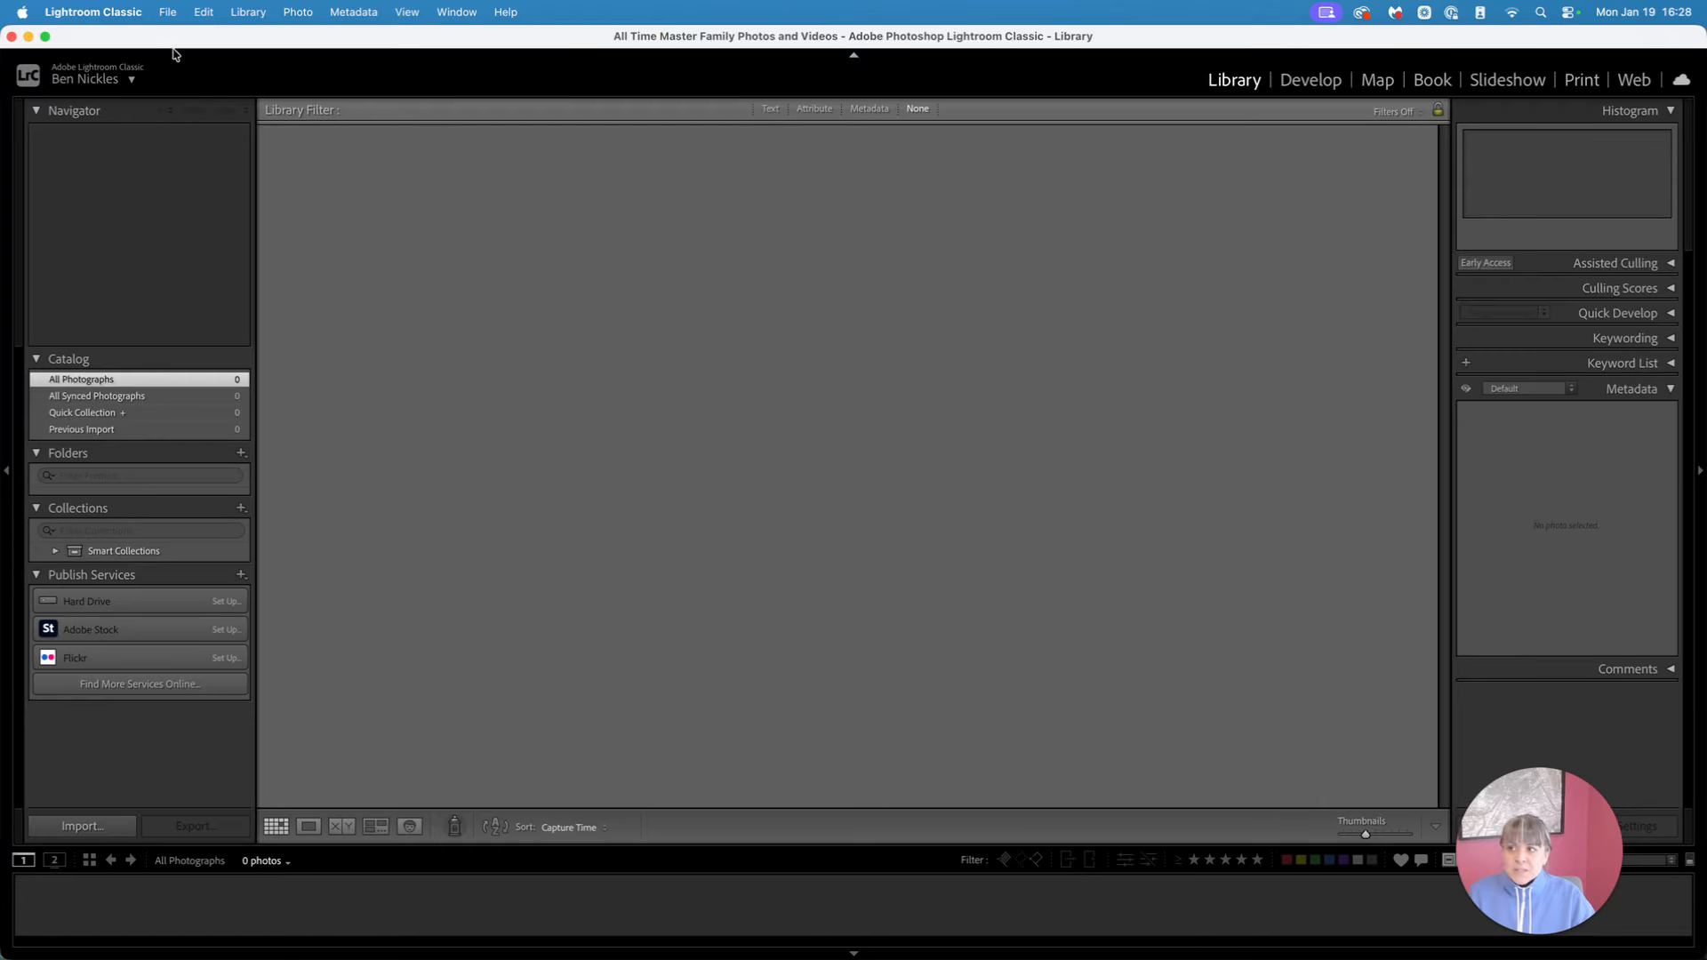
In the catalog's metadata settings, enable automatically writing changes into sidecar files (XMP/ACR)
{"action": "left_click", "coordinate": [122, 41]}
{"action": "left_click", "coordinate": [75, 11]}
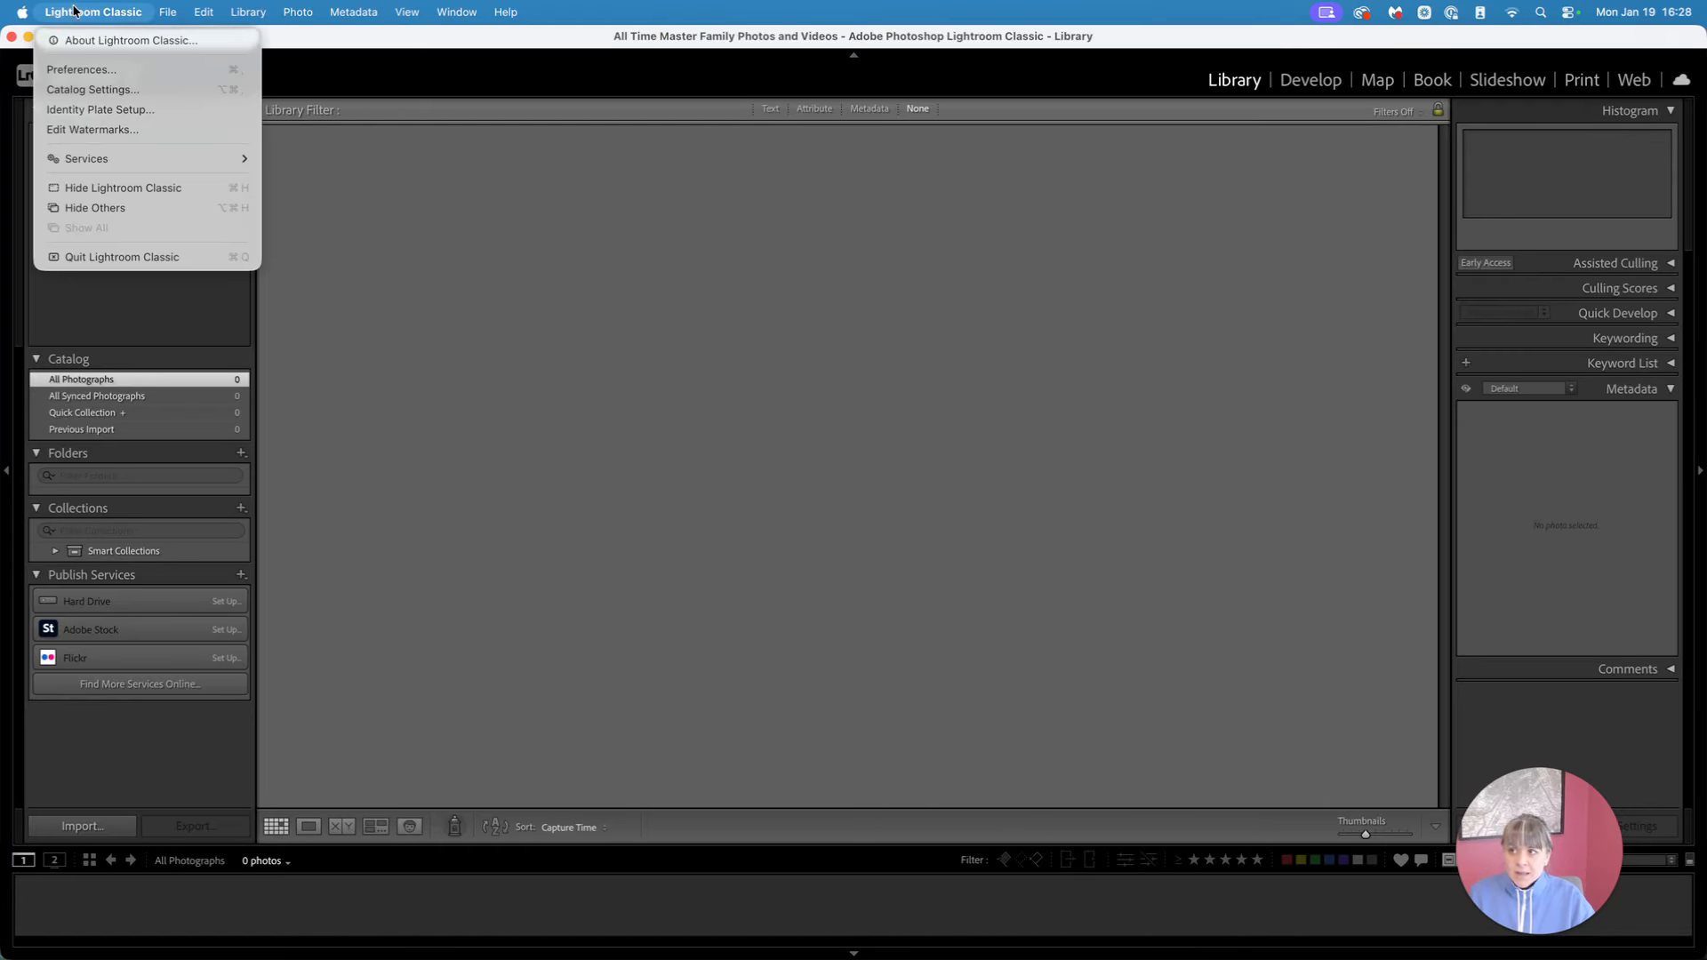
{"action": "left_click", "coordinate": [92, 90]}
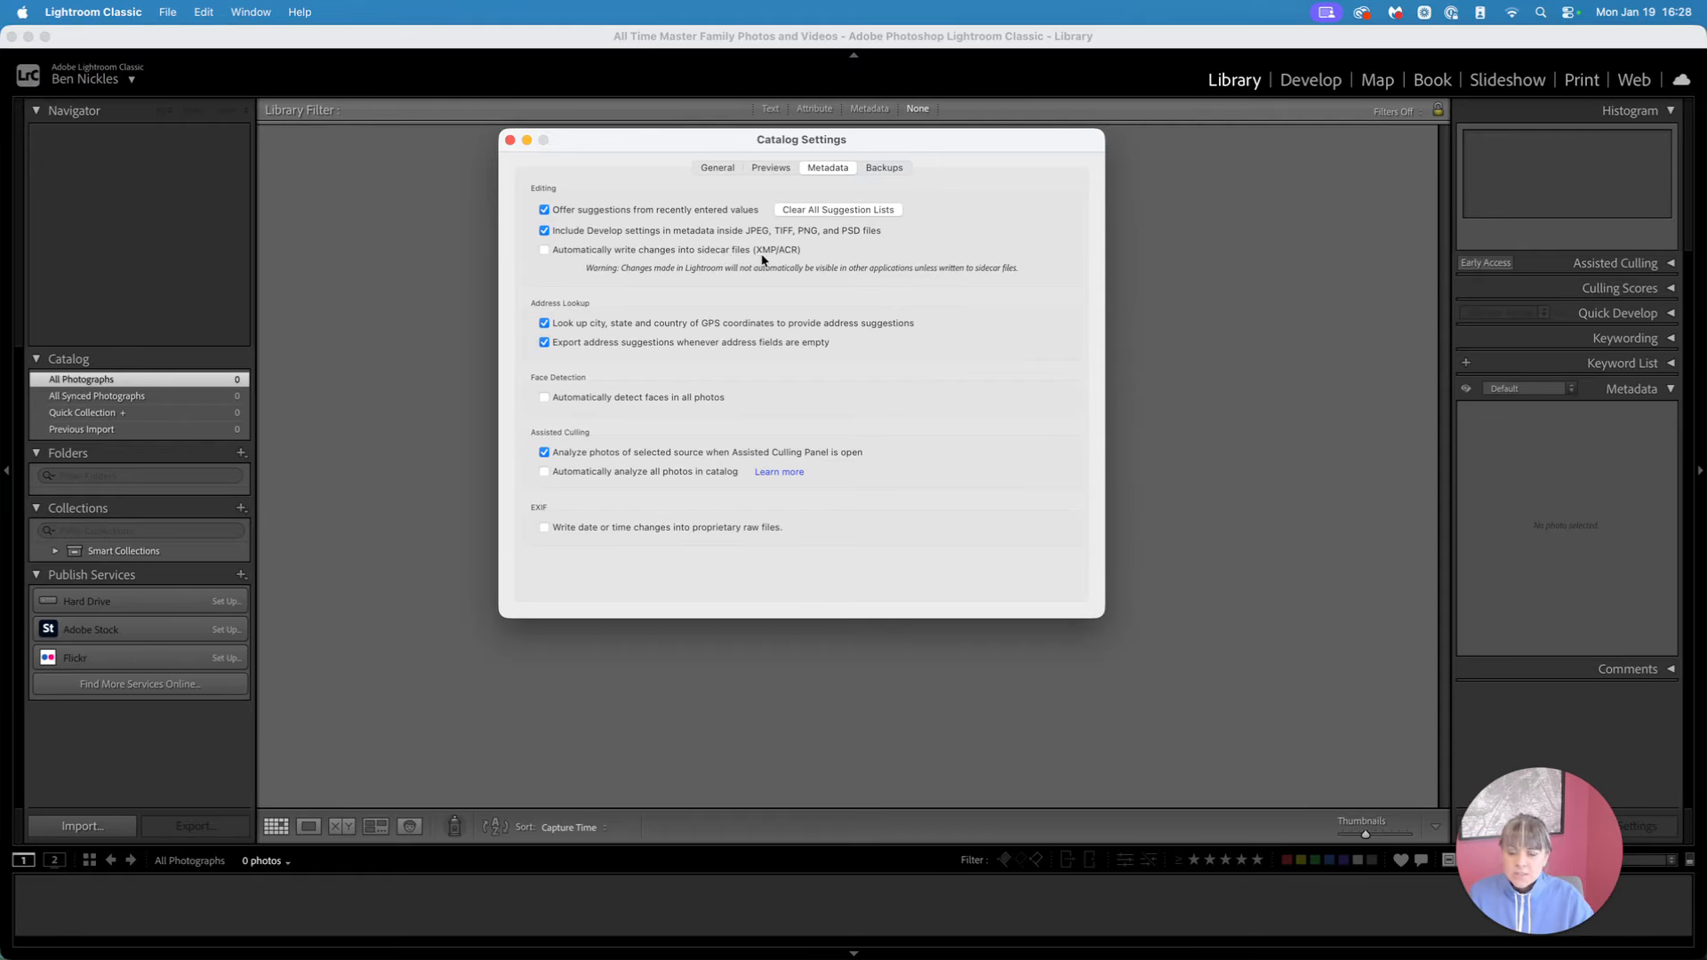
{"action": "left_click", "coordinate": [545, 251]}
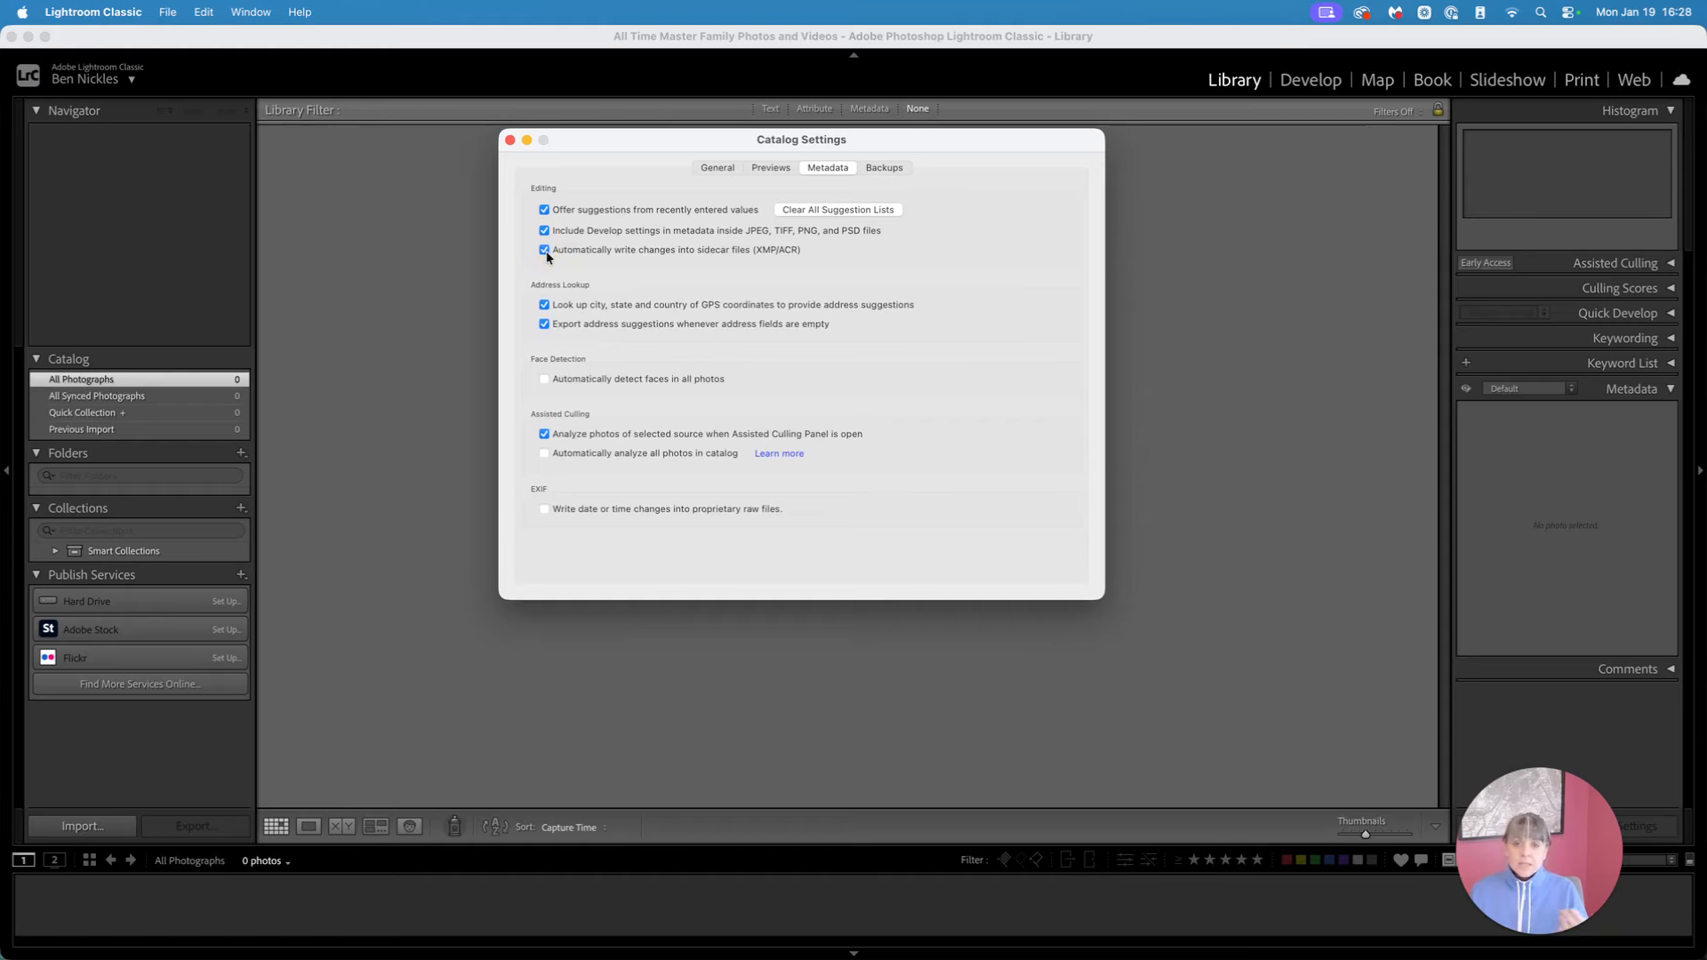
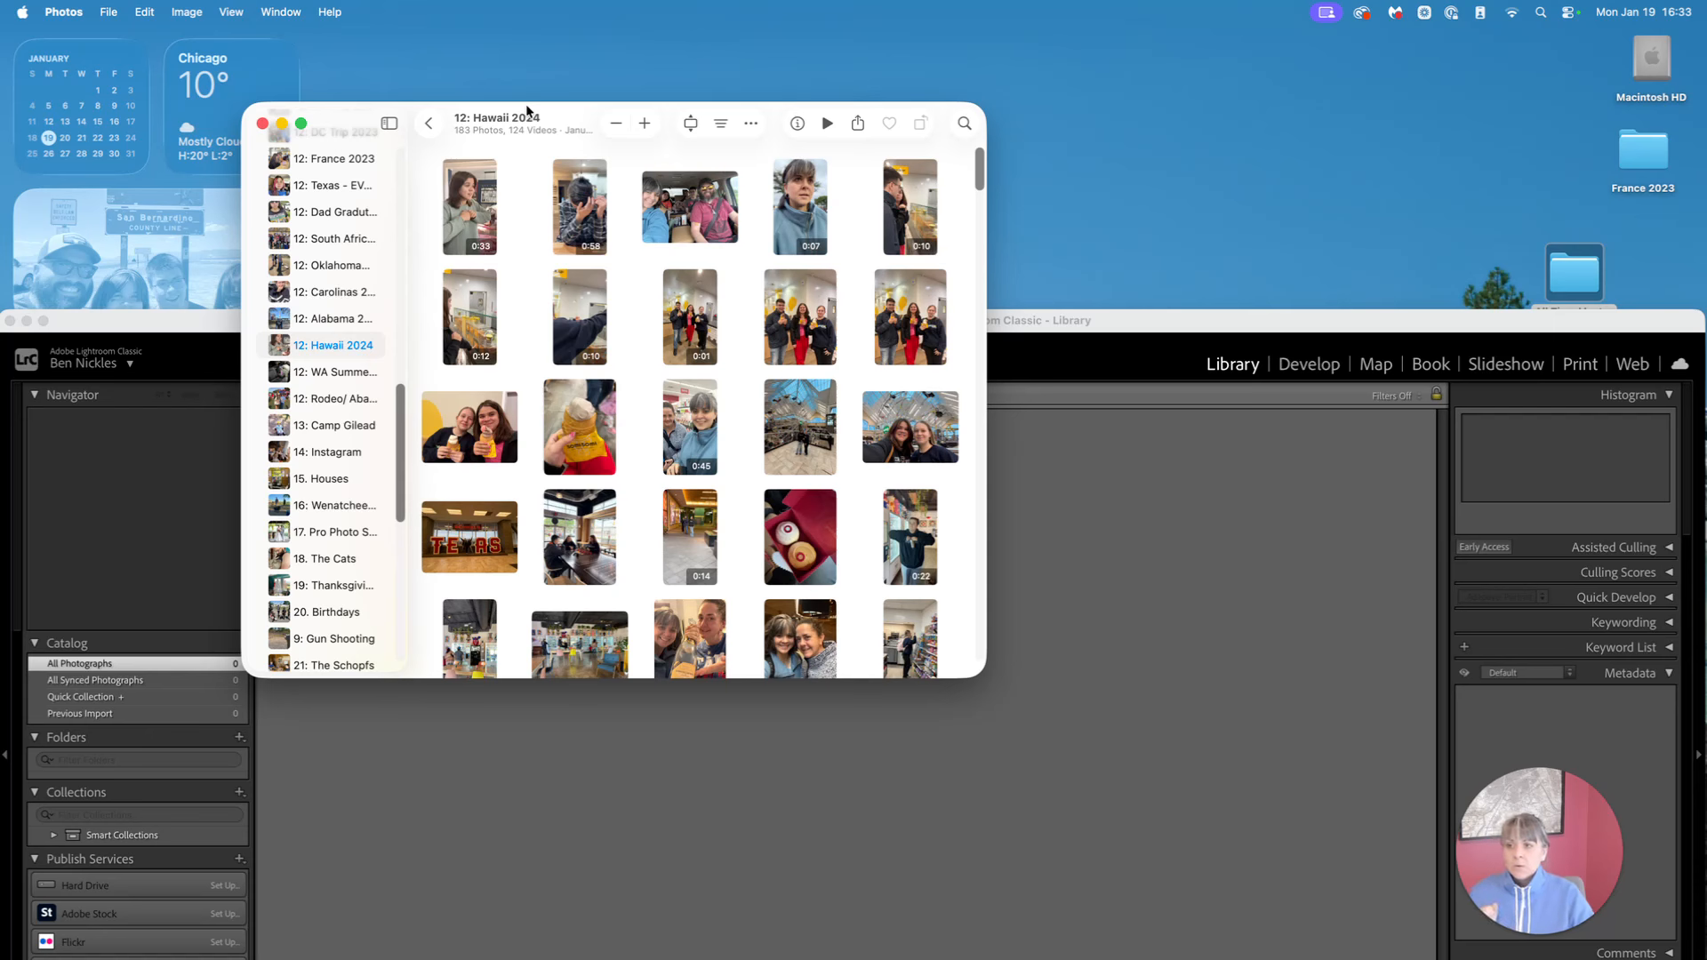
Select every item in the "12: Hawaii 2024" album in Photos and start a regular export of the selection
{"action": "left_click", "coordinate": [343, 352]}
{"action": "left_click", "coordinate": [429, 287]}
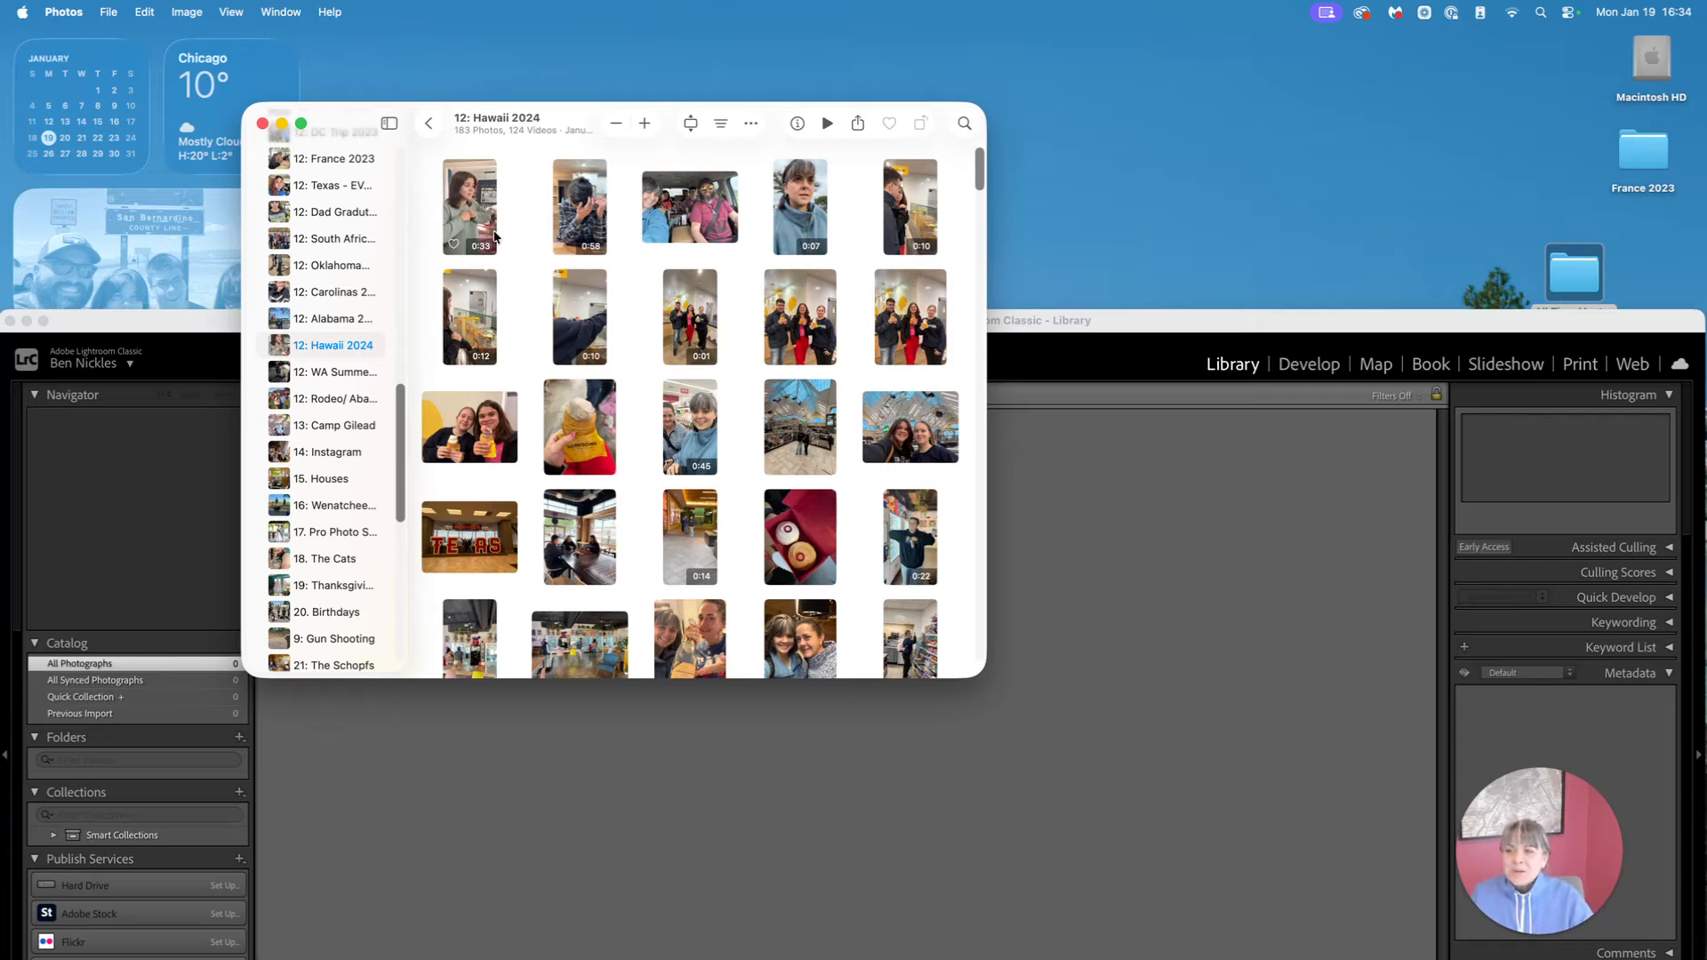
{"action": "left_click", "coordinate": [475, 202]}
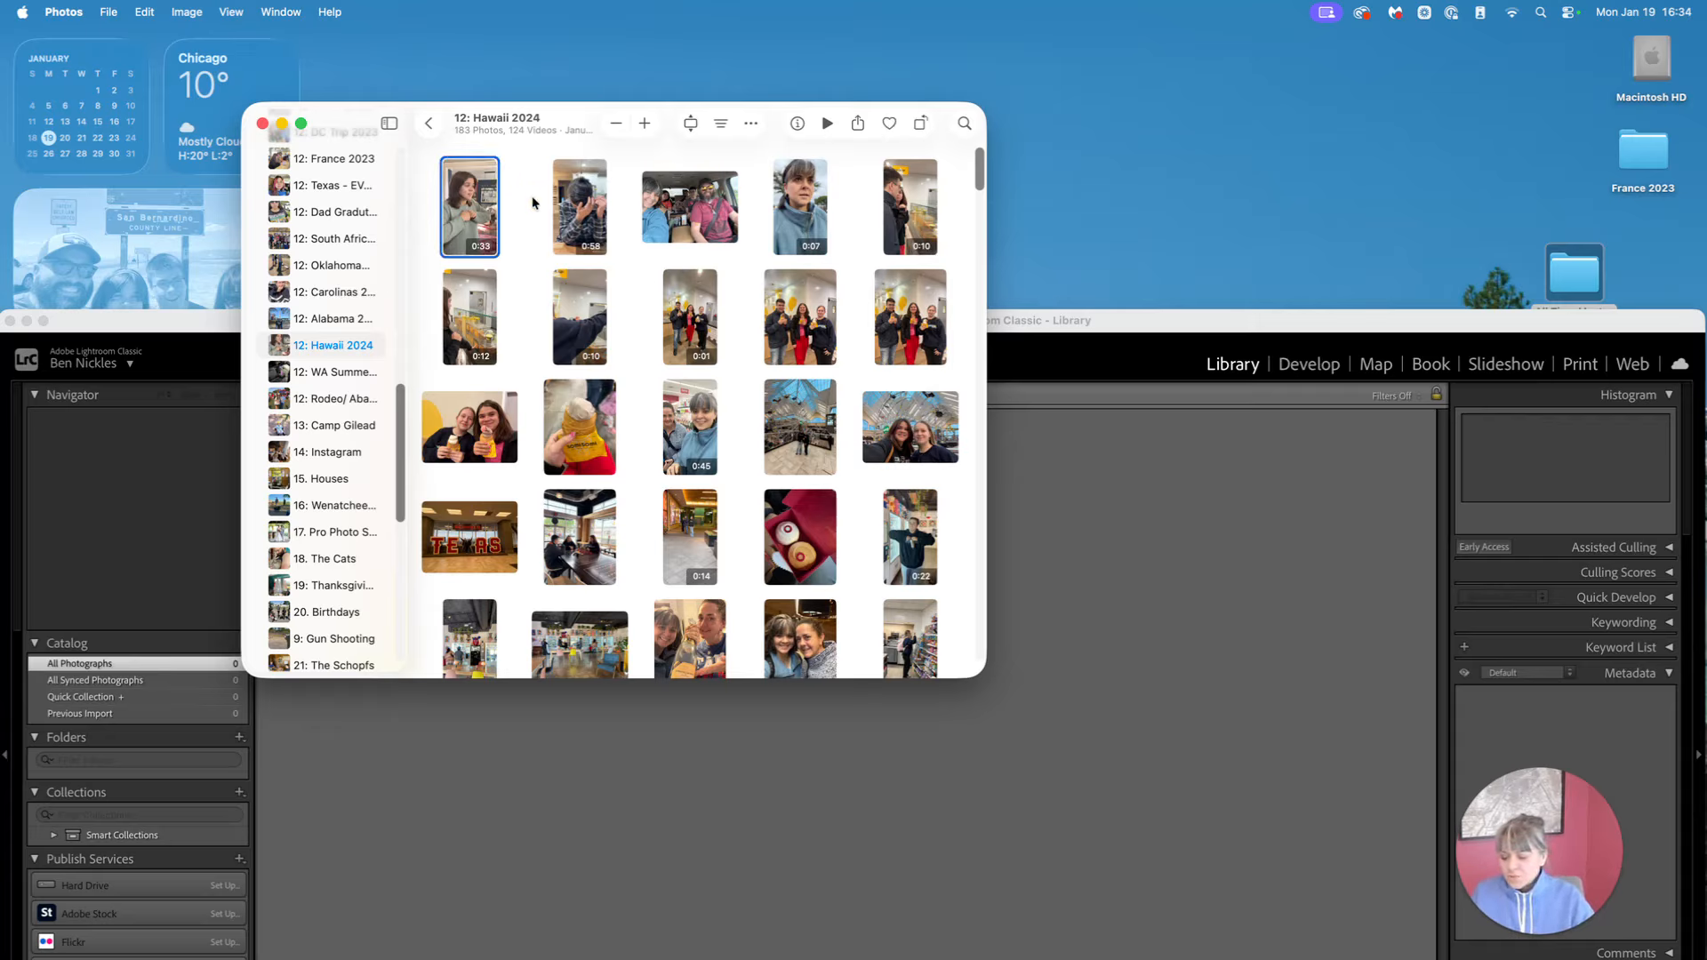
{"action": "key", "text": "super+a"}
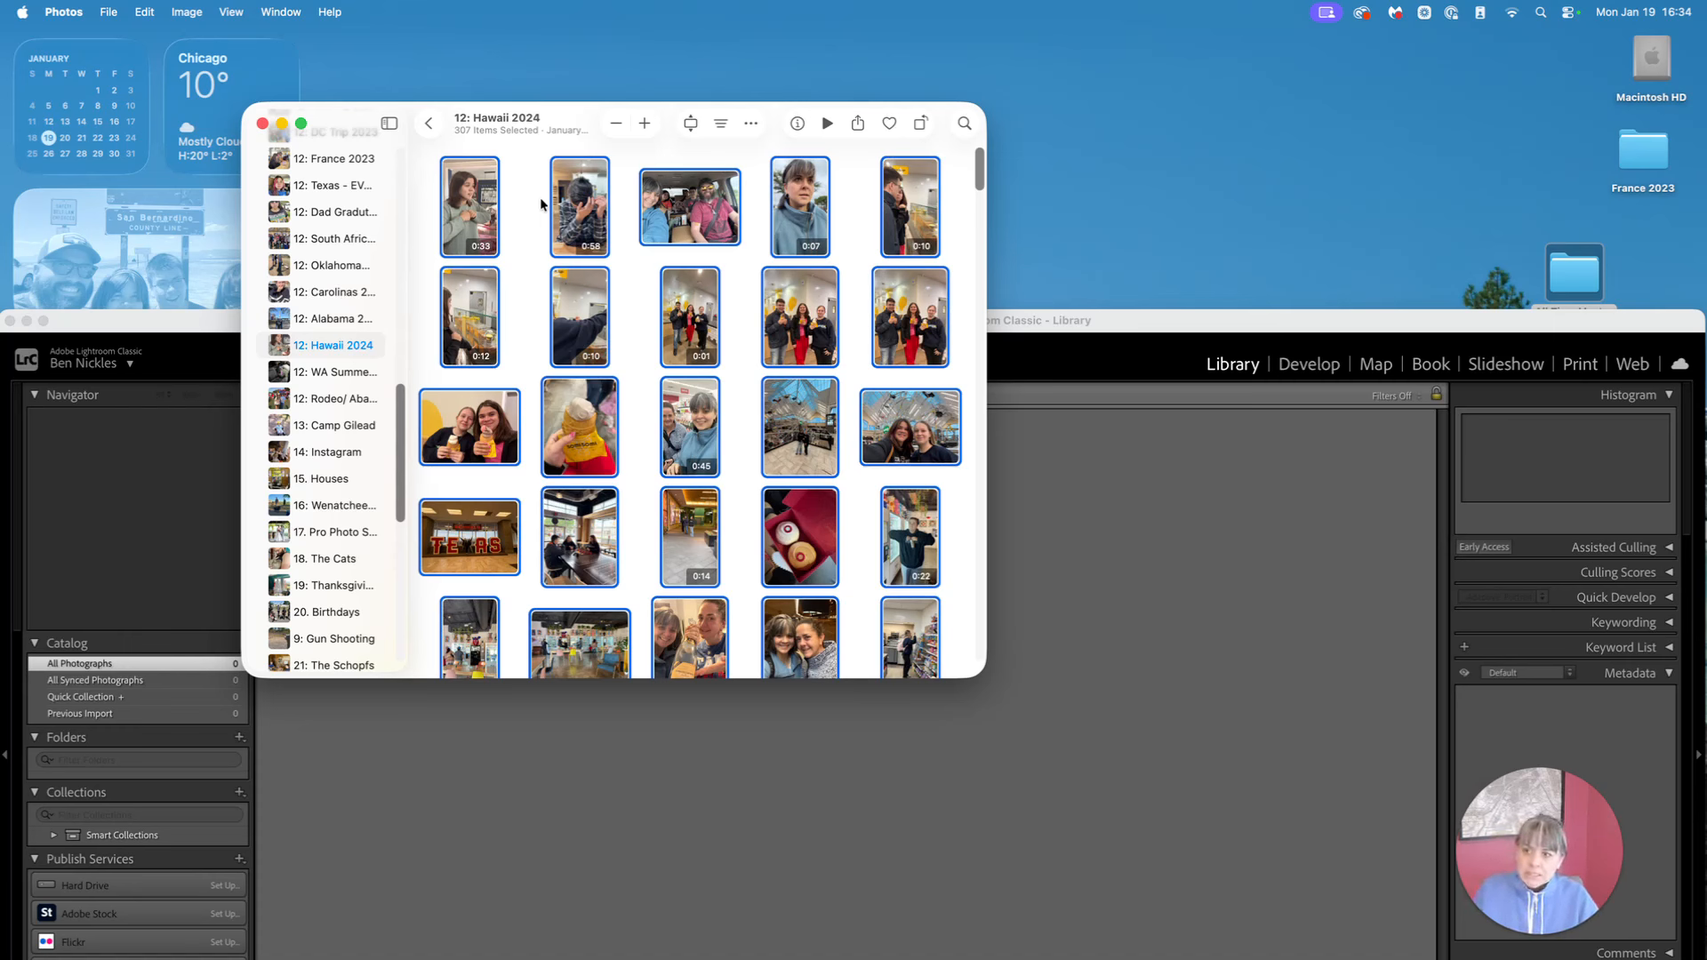
{"action": "left_click", "coordinate": [106, 11]}
{"action": "mouse_move", "coordinate": [155, 170]}
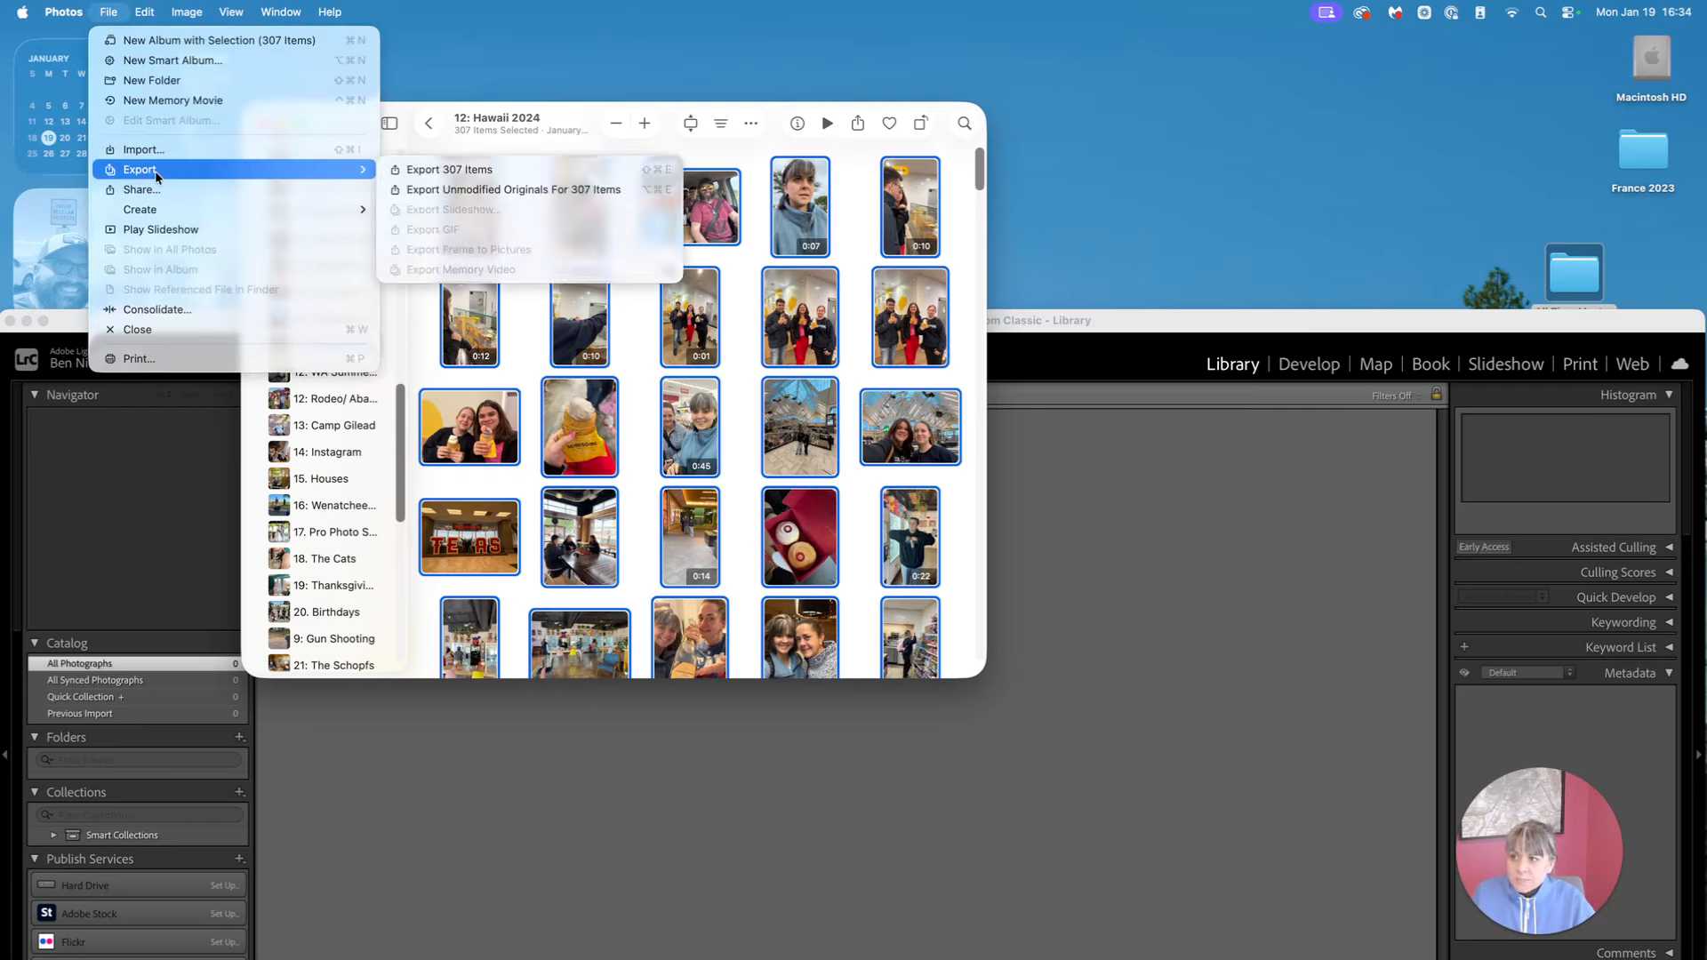
{"action": "left_click", "coordinate": [496, 169]}
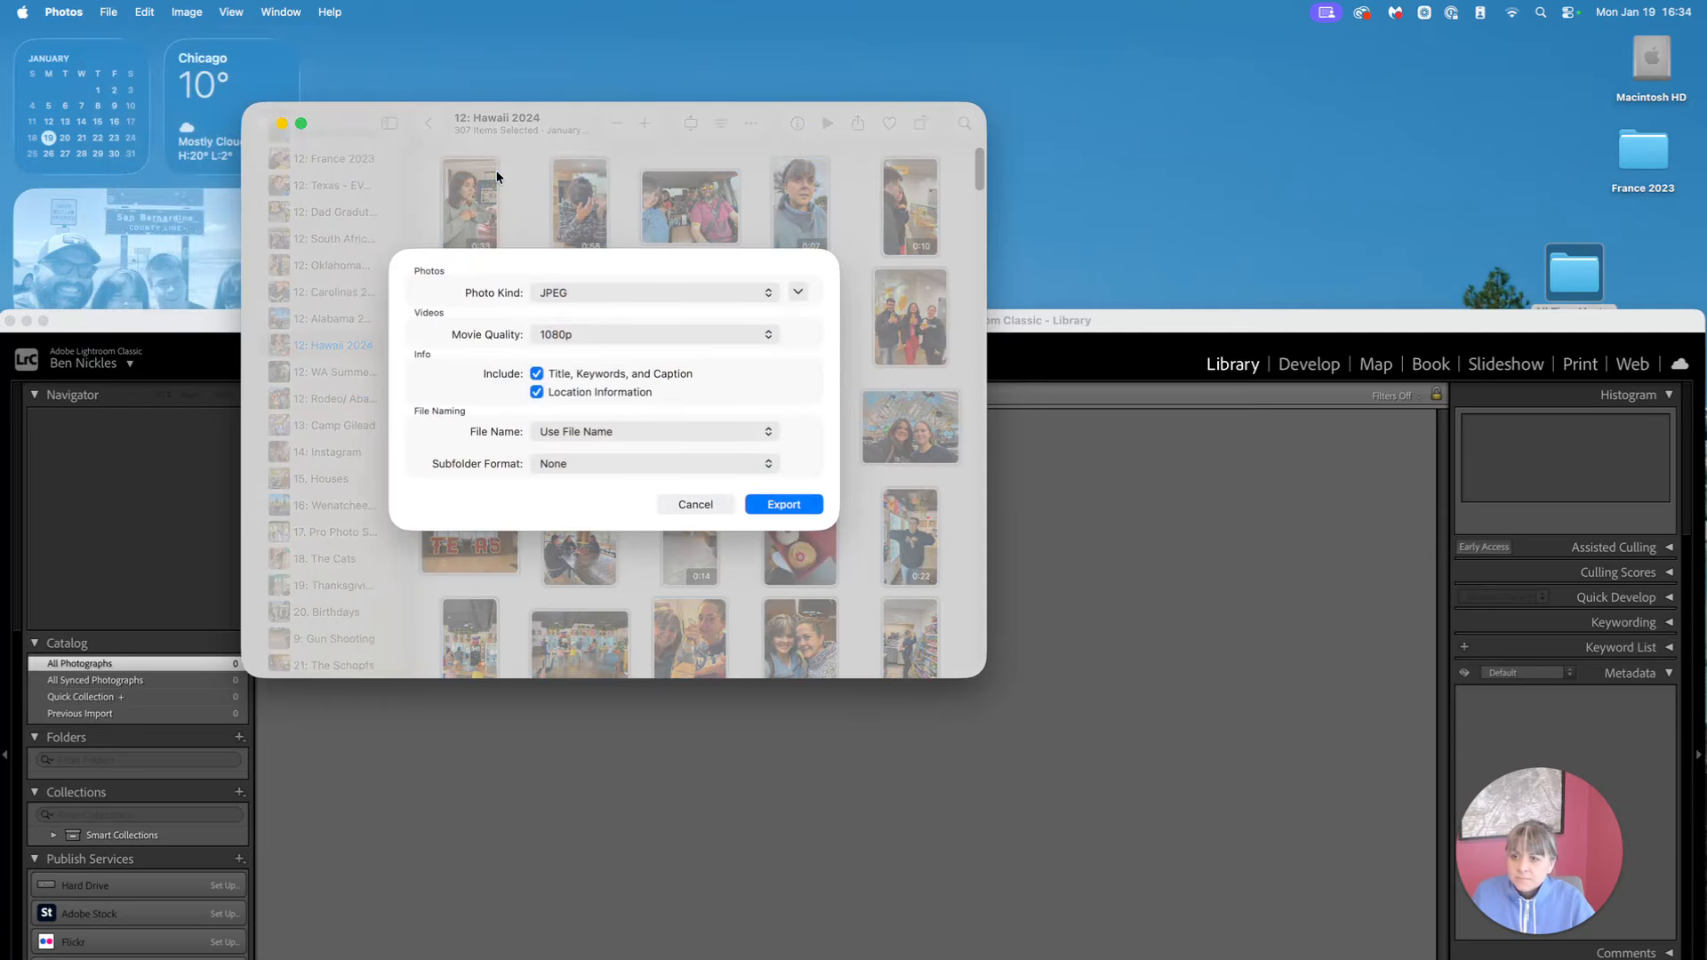
Keep JPEG as the photo kind and 1080p as the movie quality, and proceed with the export
{"action": "left_click", "coordinate": [623, 294]}
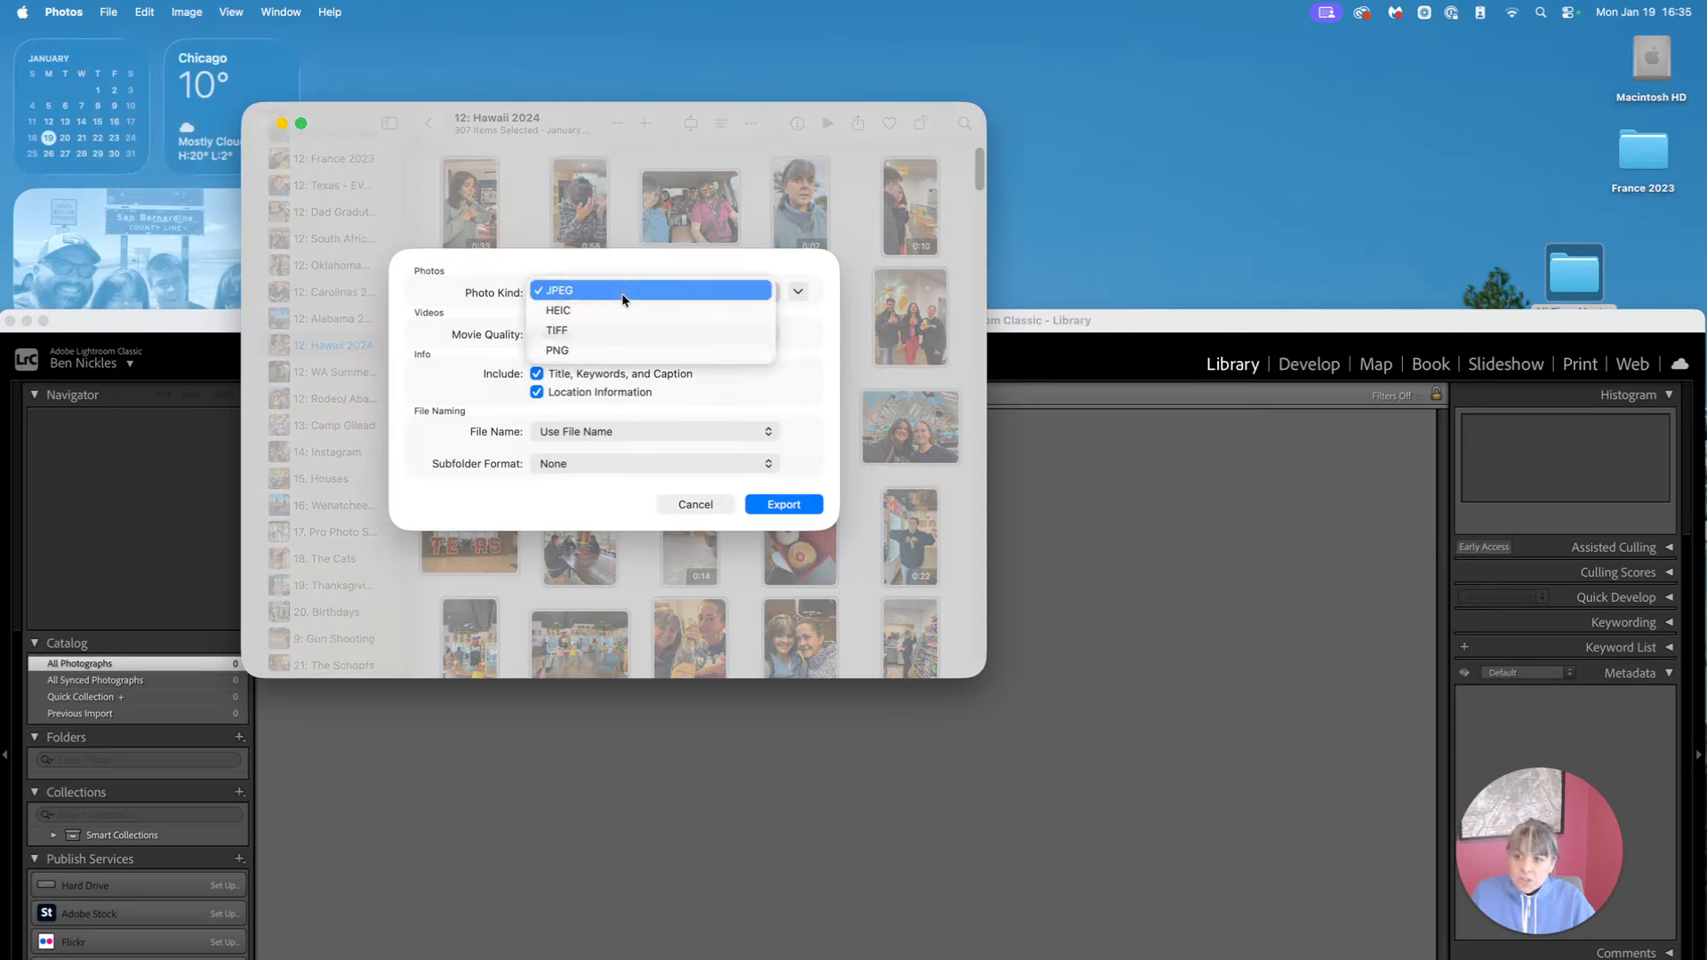
{"action": "left_click", "coordinate": [623, 293]}
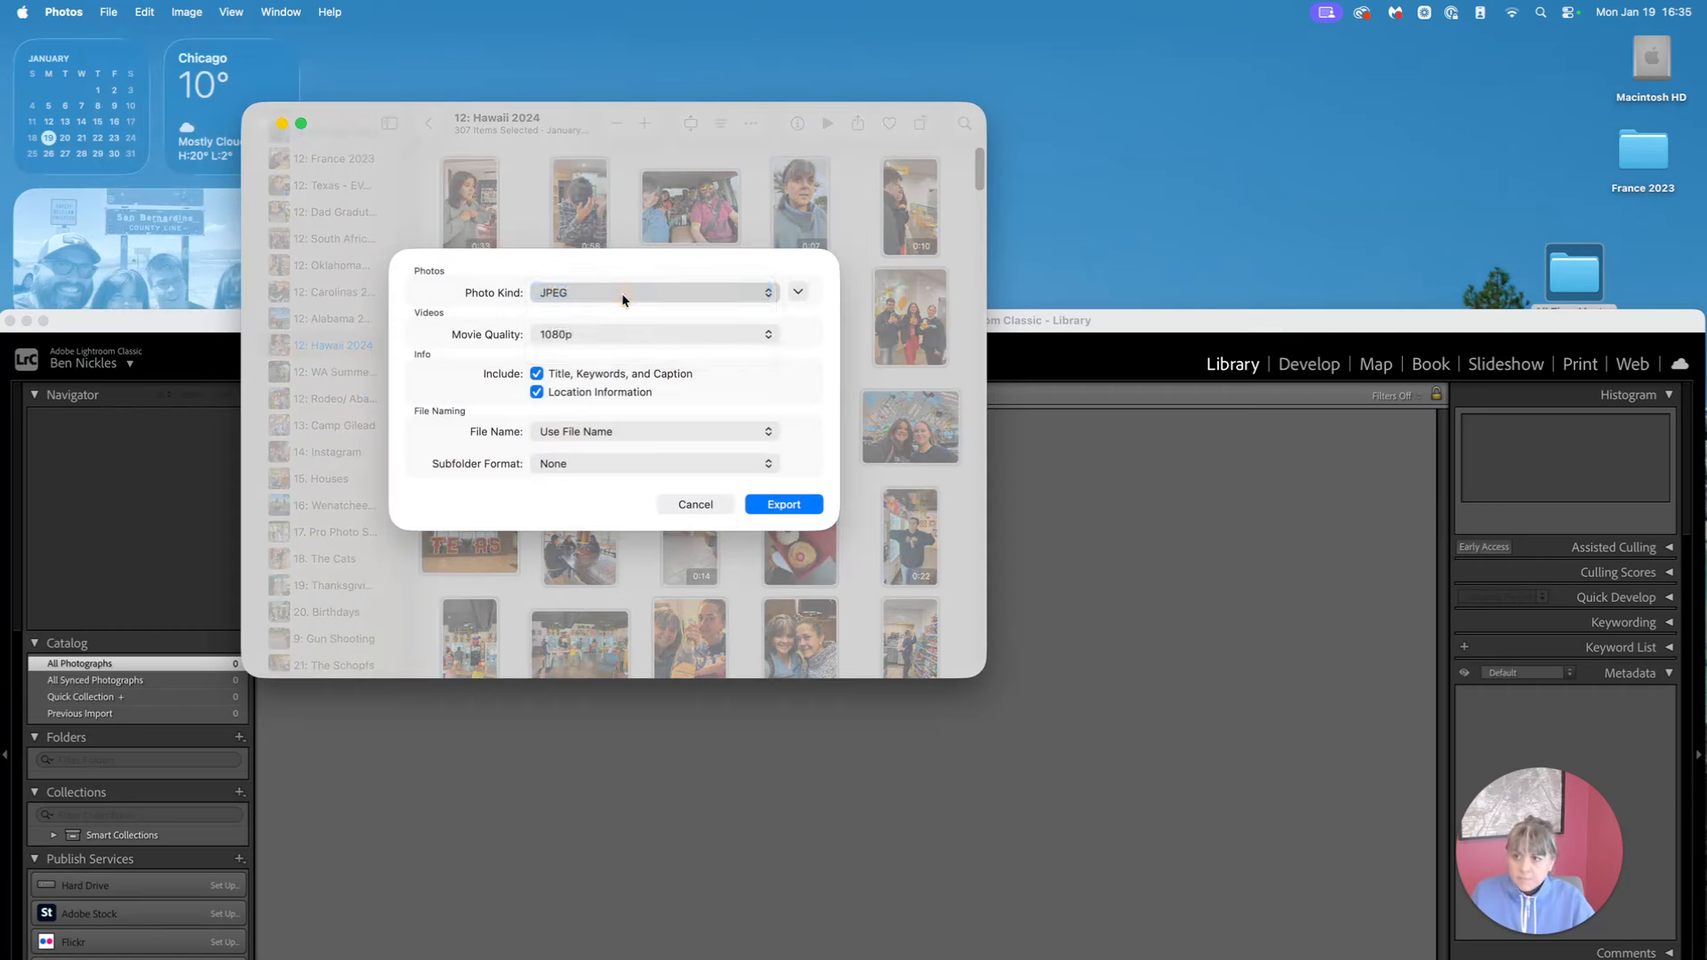
{"action": "left_click", "coordinate": [589, 342]}
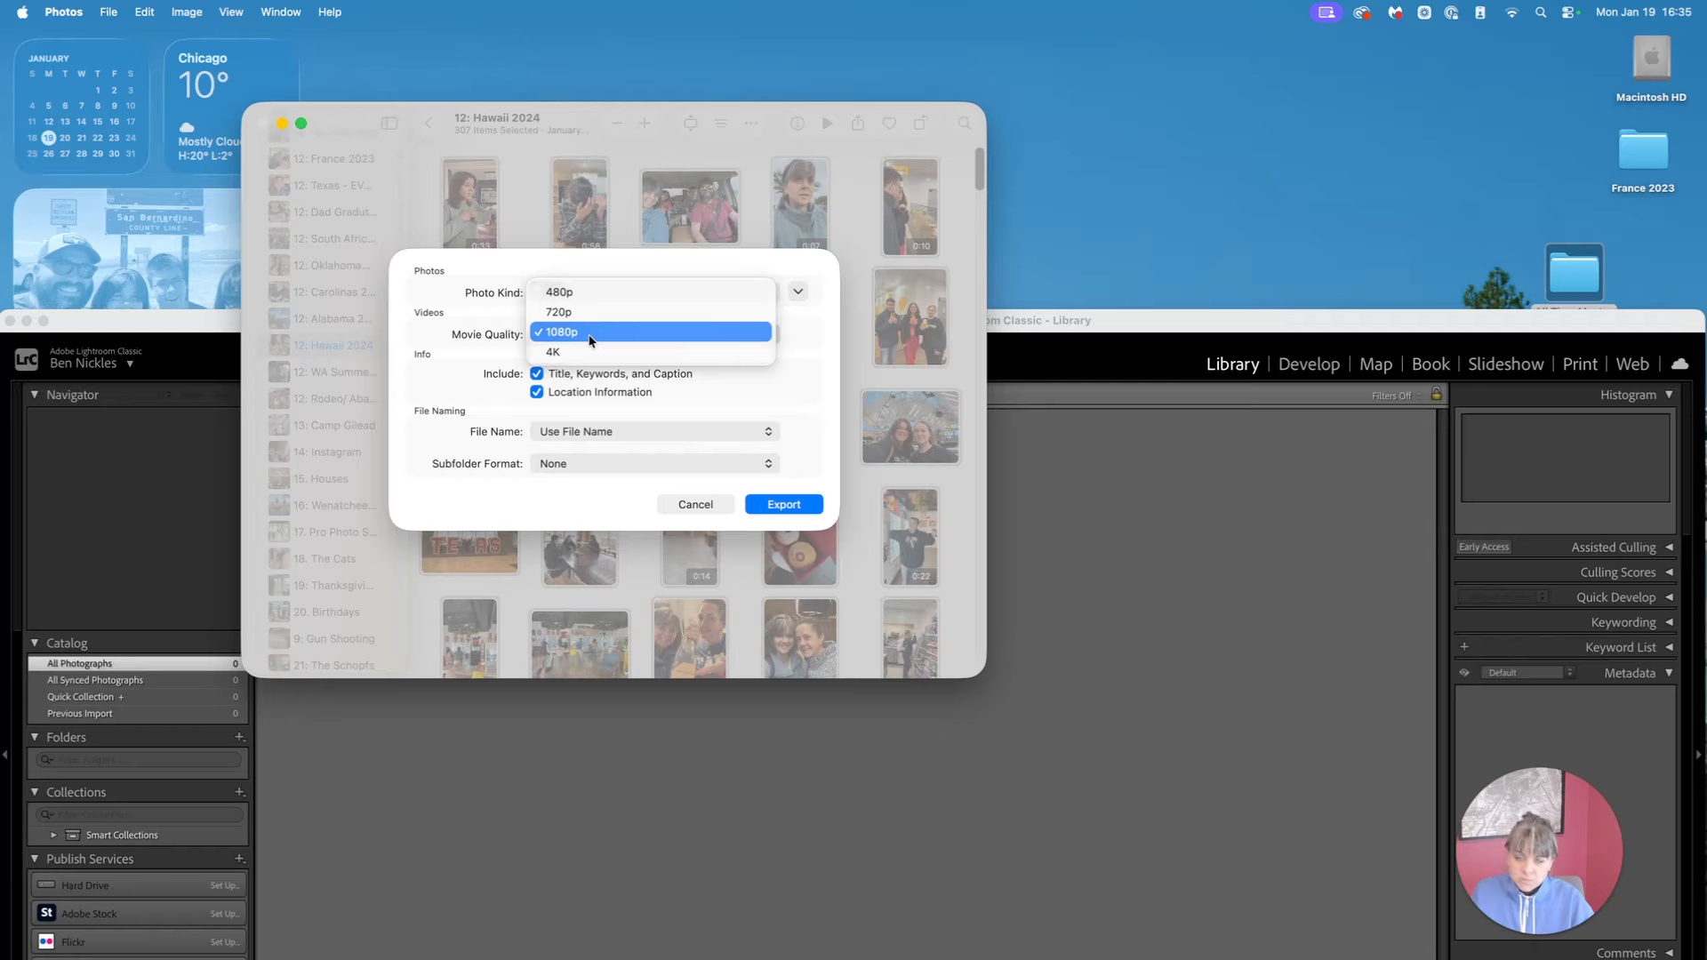
{"action": "left_click", "coordinate": [589, 338]}
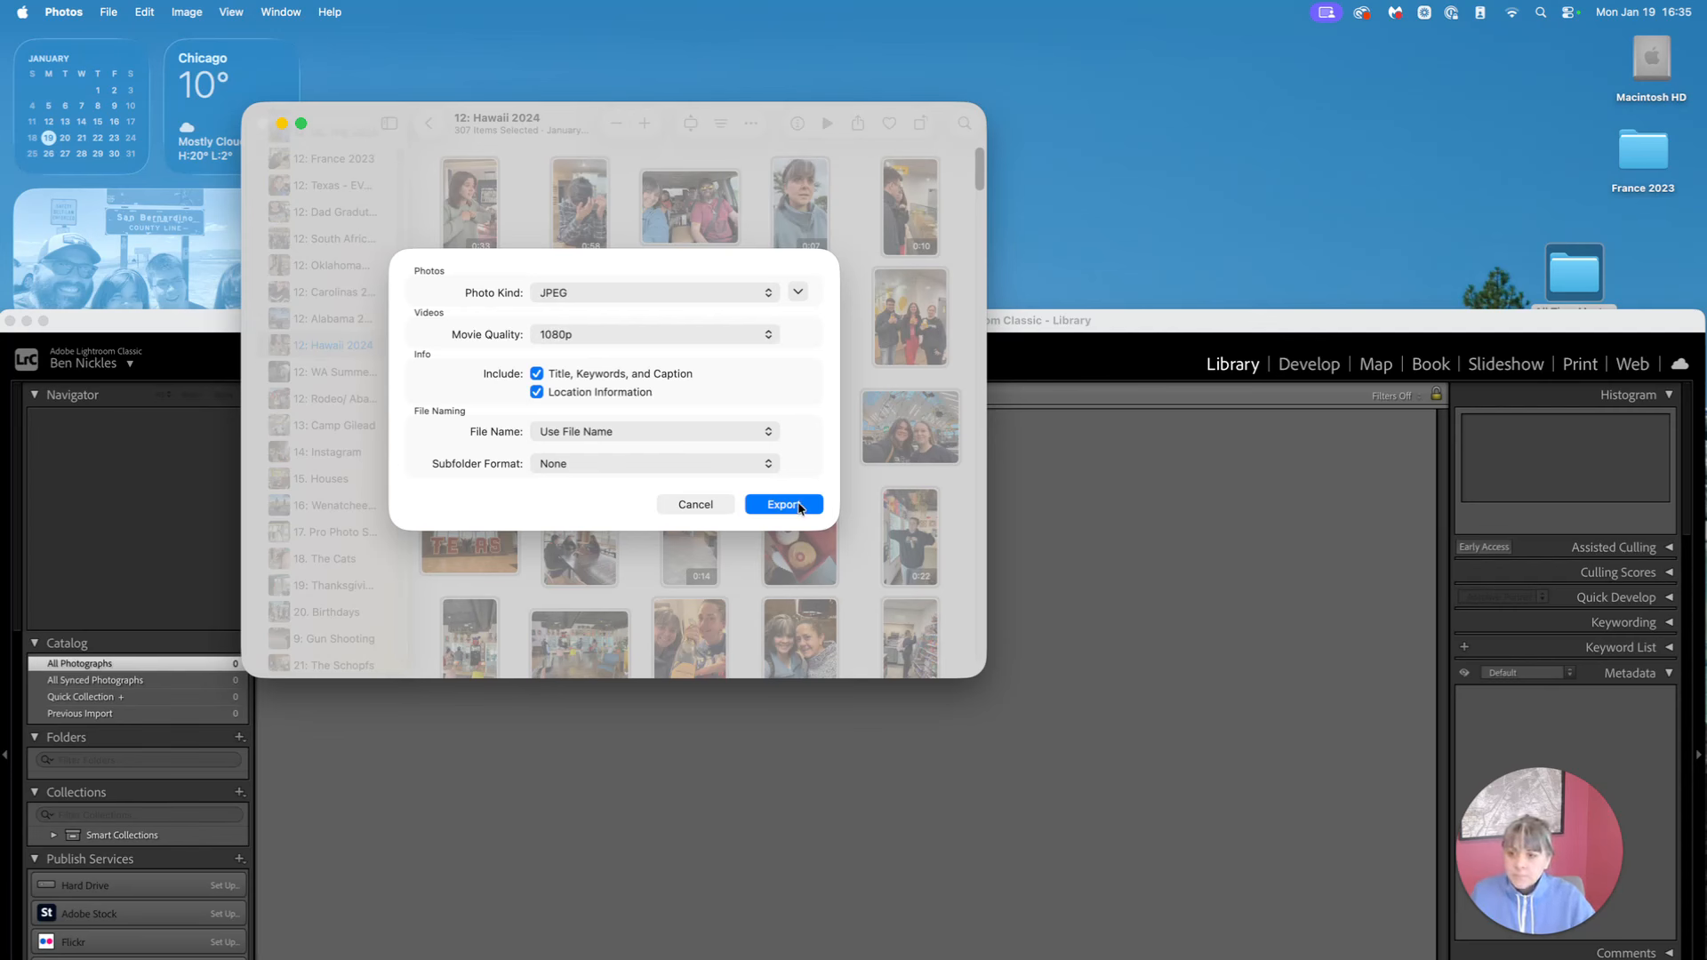
{"action": "left_click", "coordinate": [776, 505]}
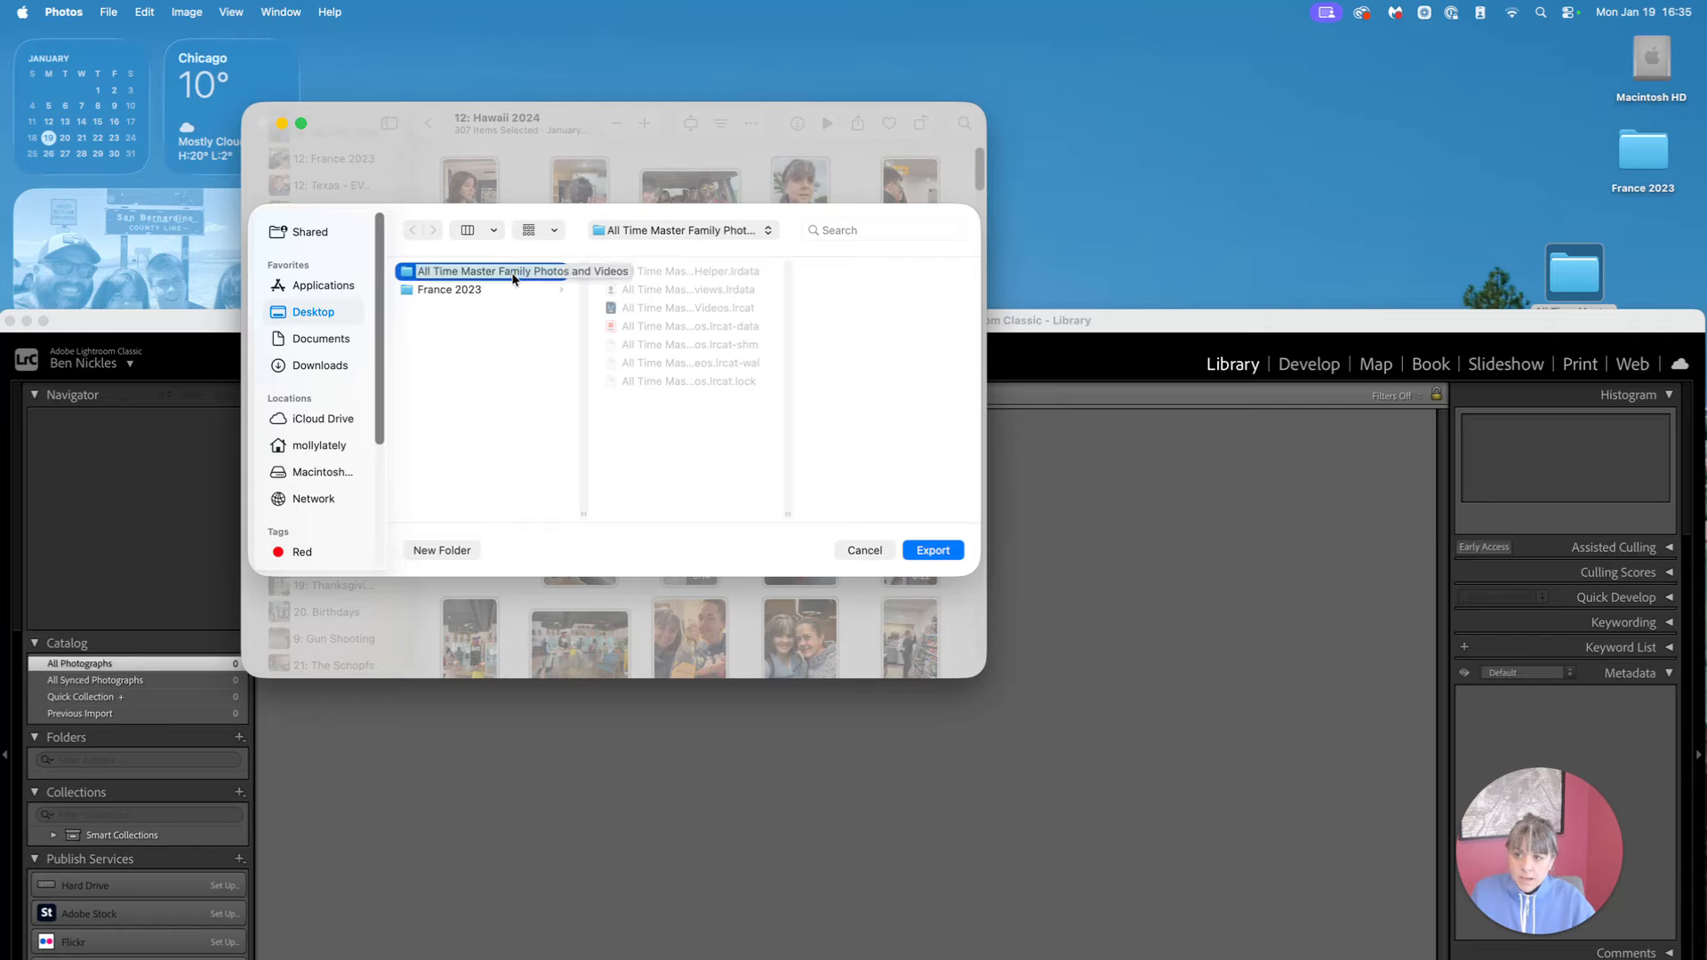
Create a "0 - Originals" folder inside All Time Master Family Photos and Videos and export the album's items into it
{"action": "left_click", "coordinate": [437, 552]}
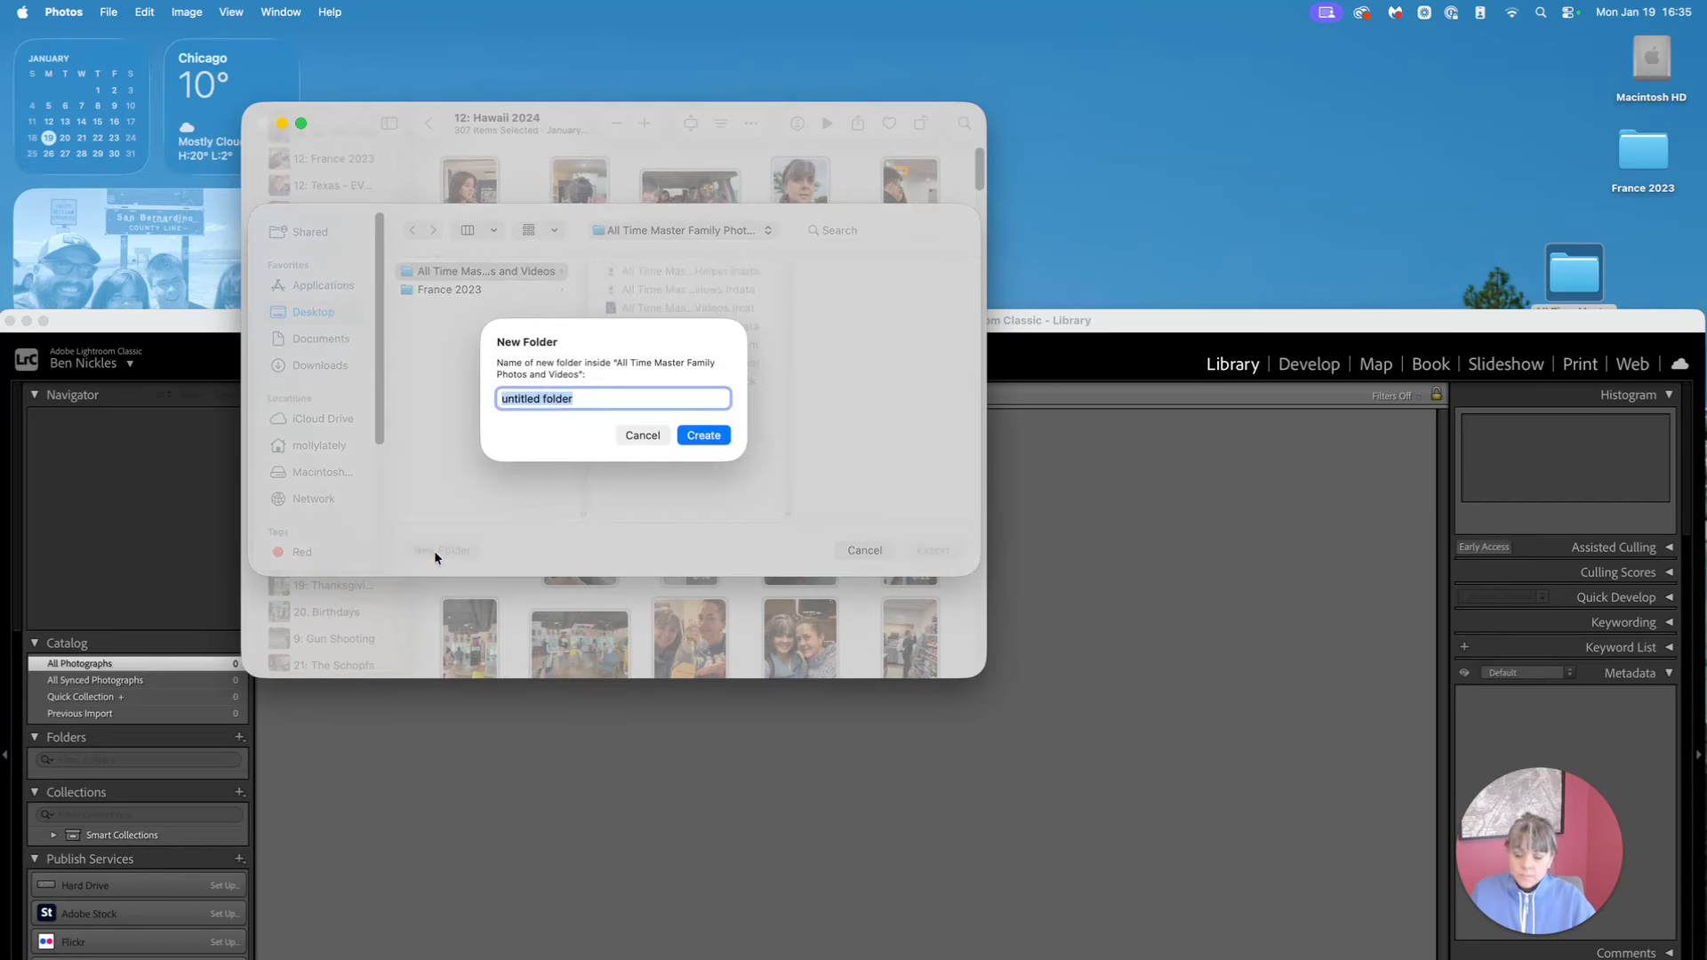
{"action": "key", "text": "BackSpace"}
{"action": "type", "text": "0"}
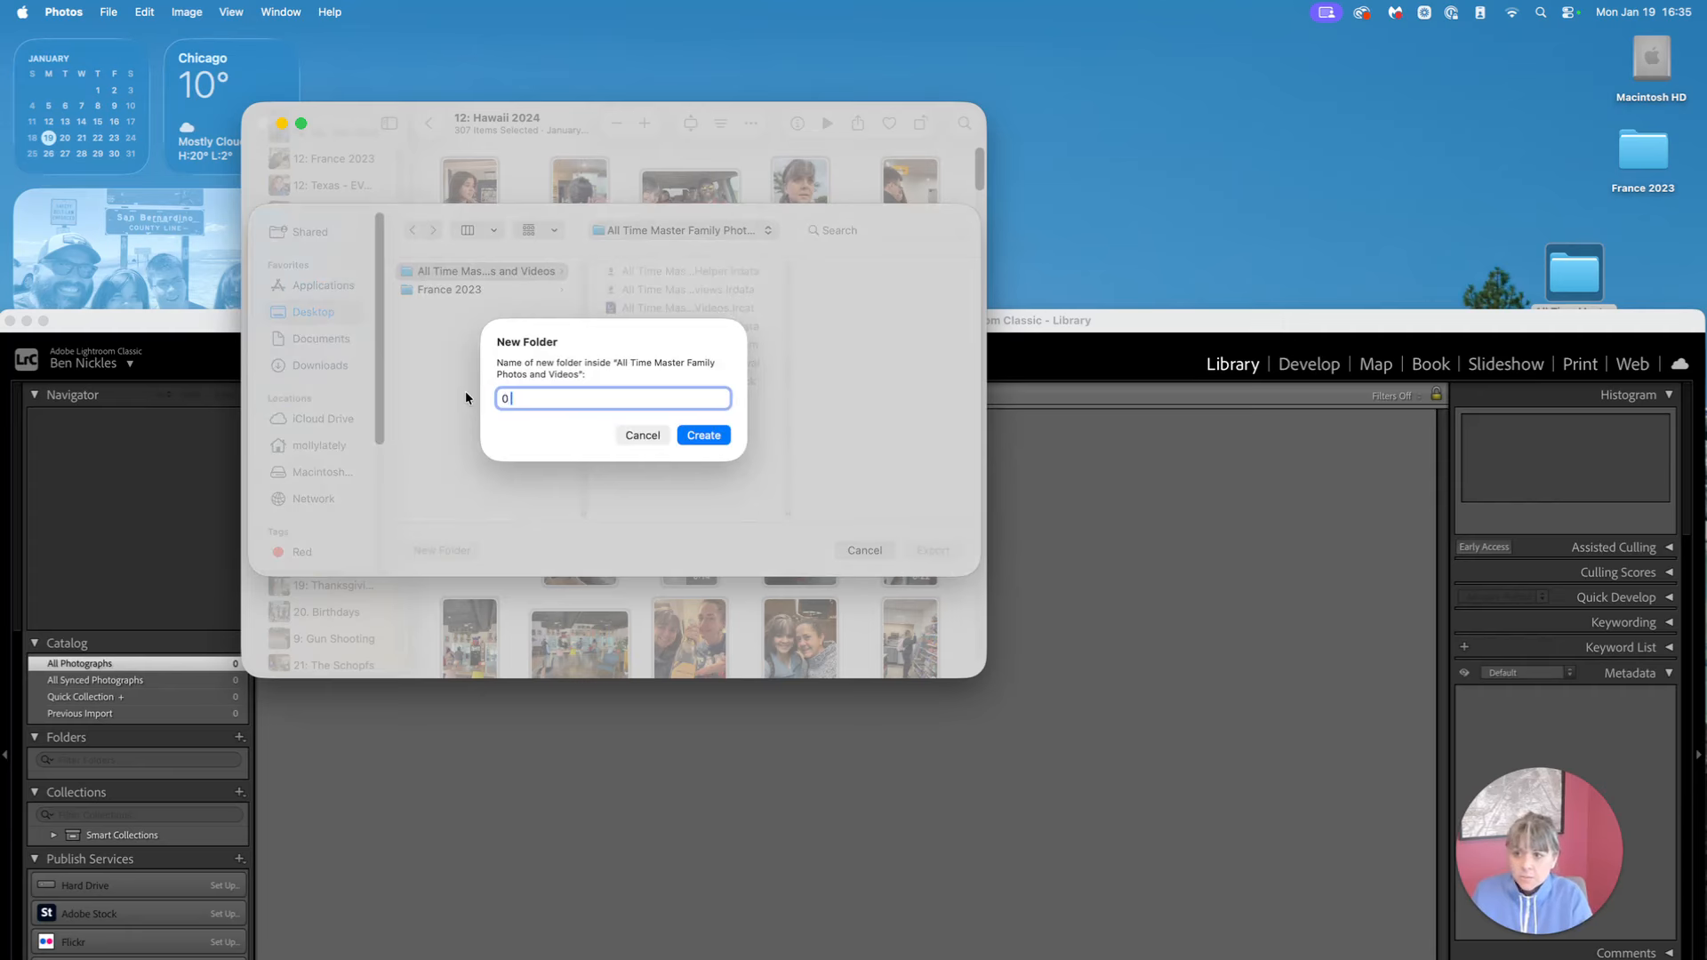
{"action": "type", "text": " - O"}
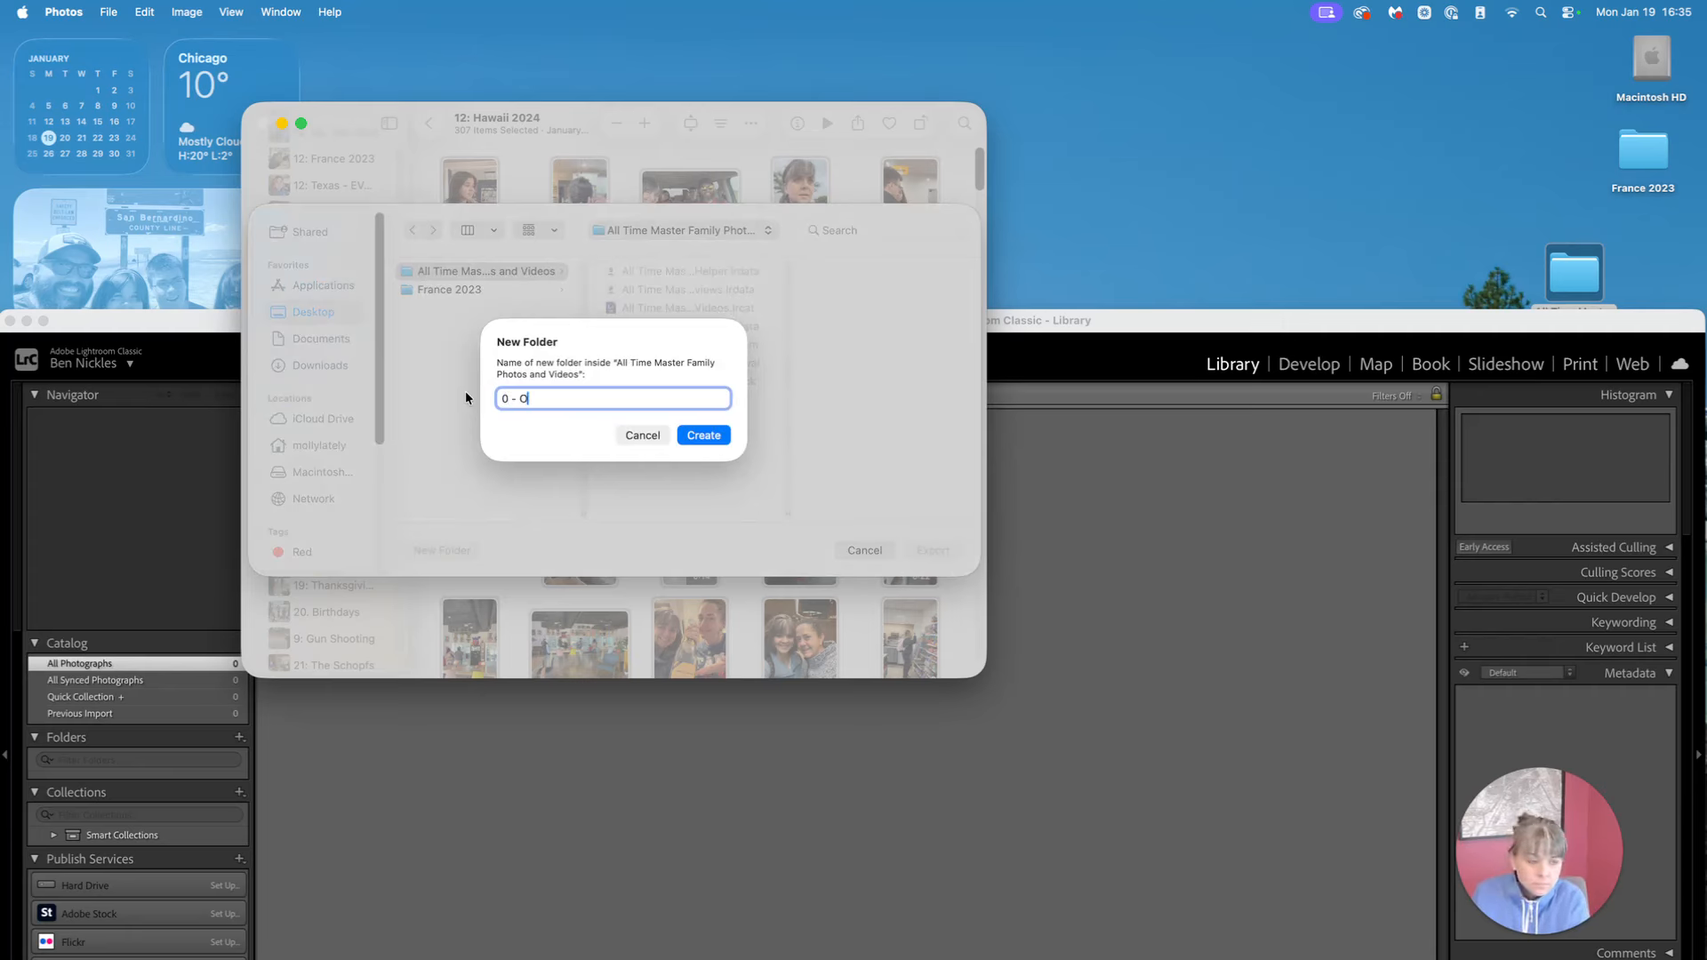
{"action": "type", "text": "rig"}
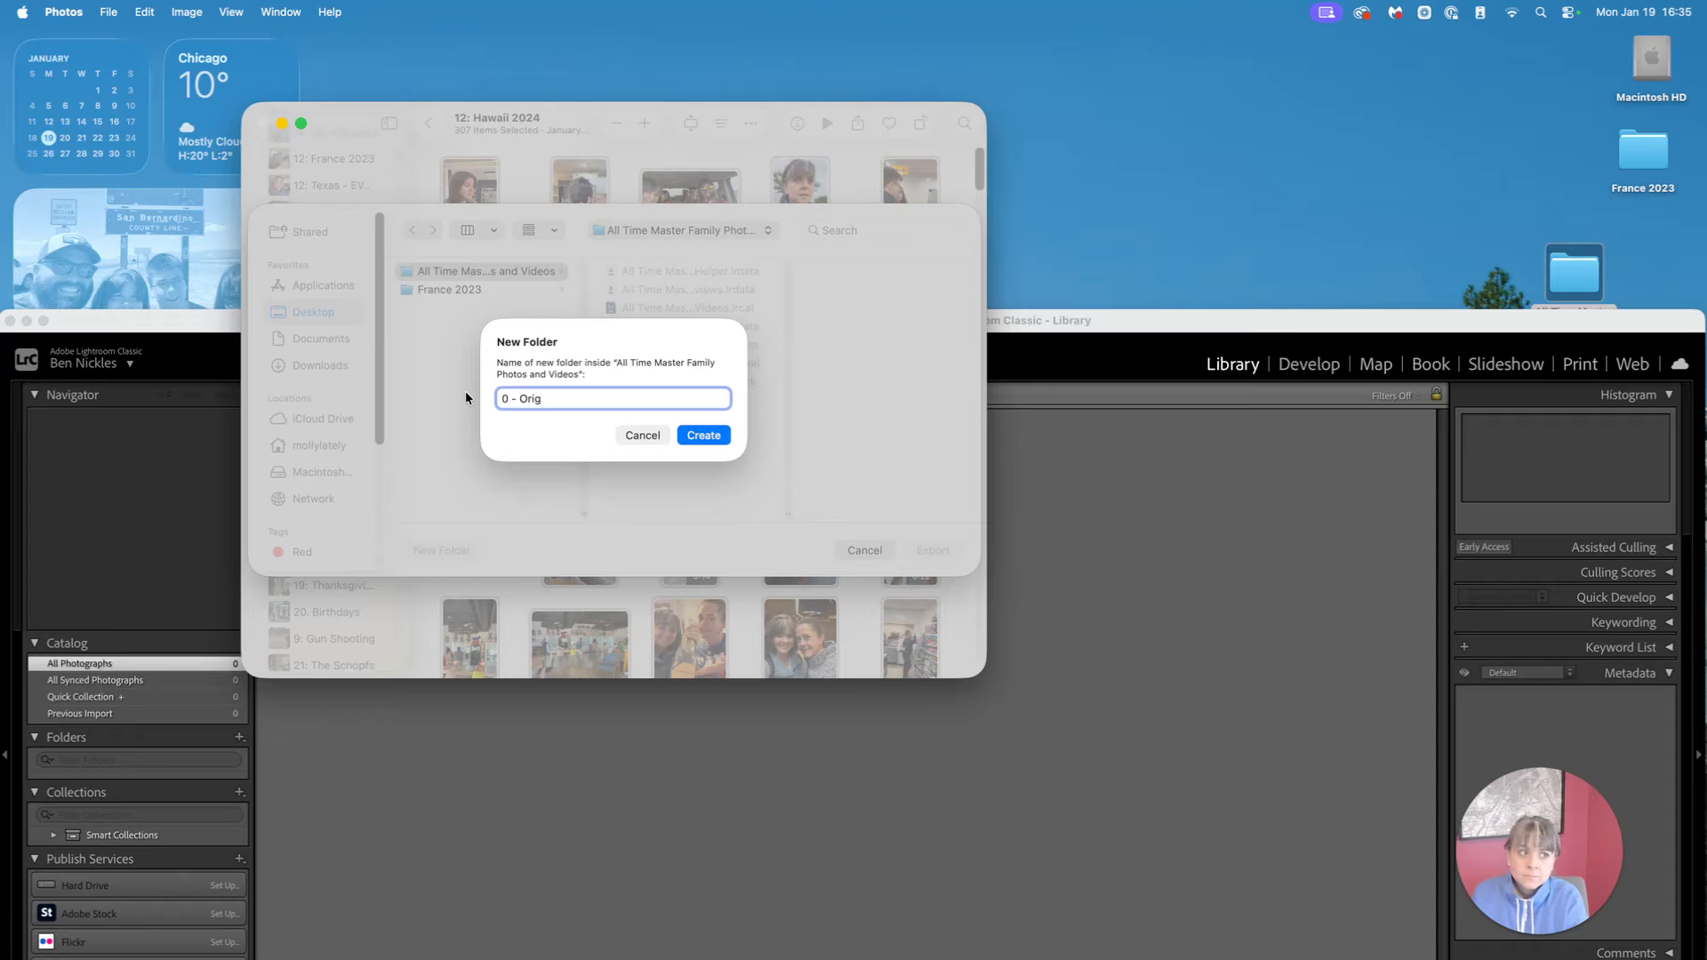
{"action": "type", "text": "inals"}
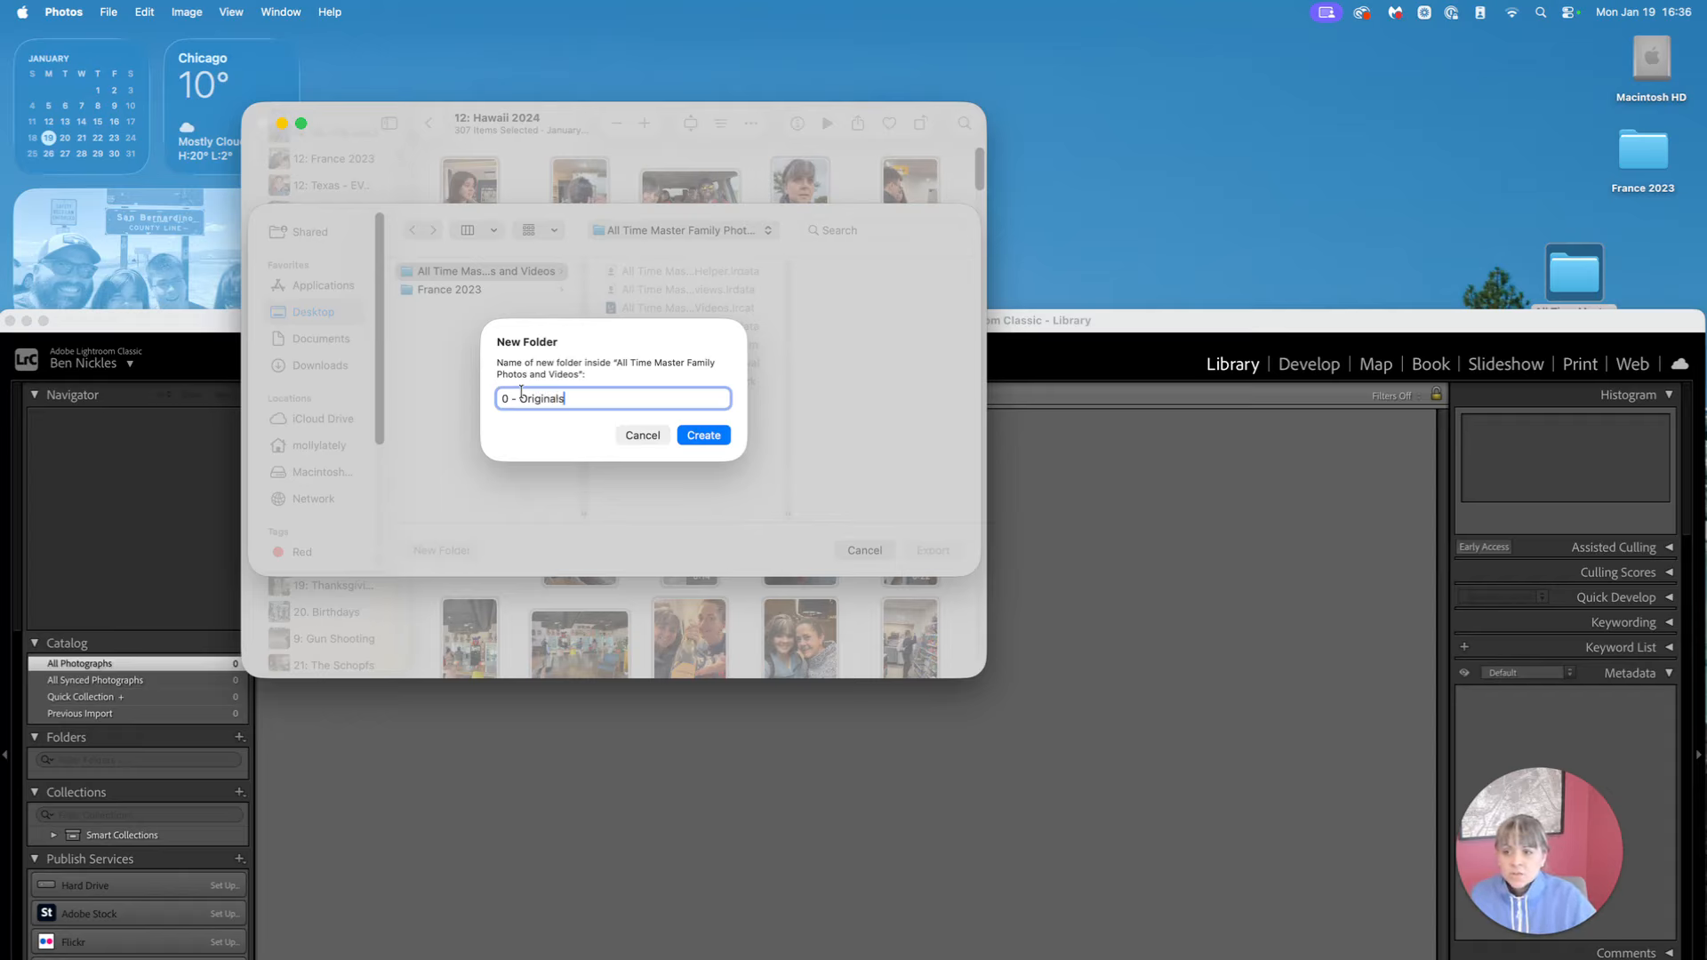
{"action": "left_click", "coordinate": [689, 437]}
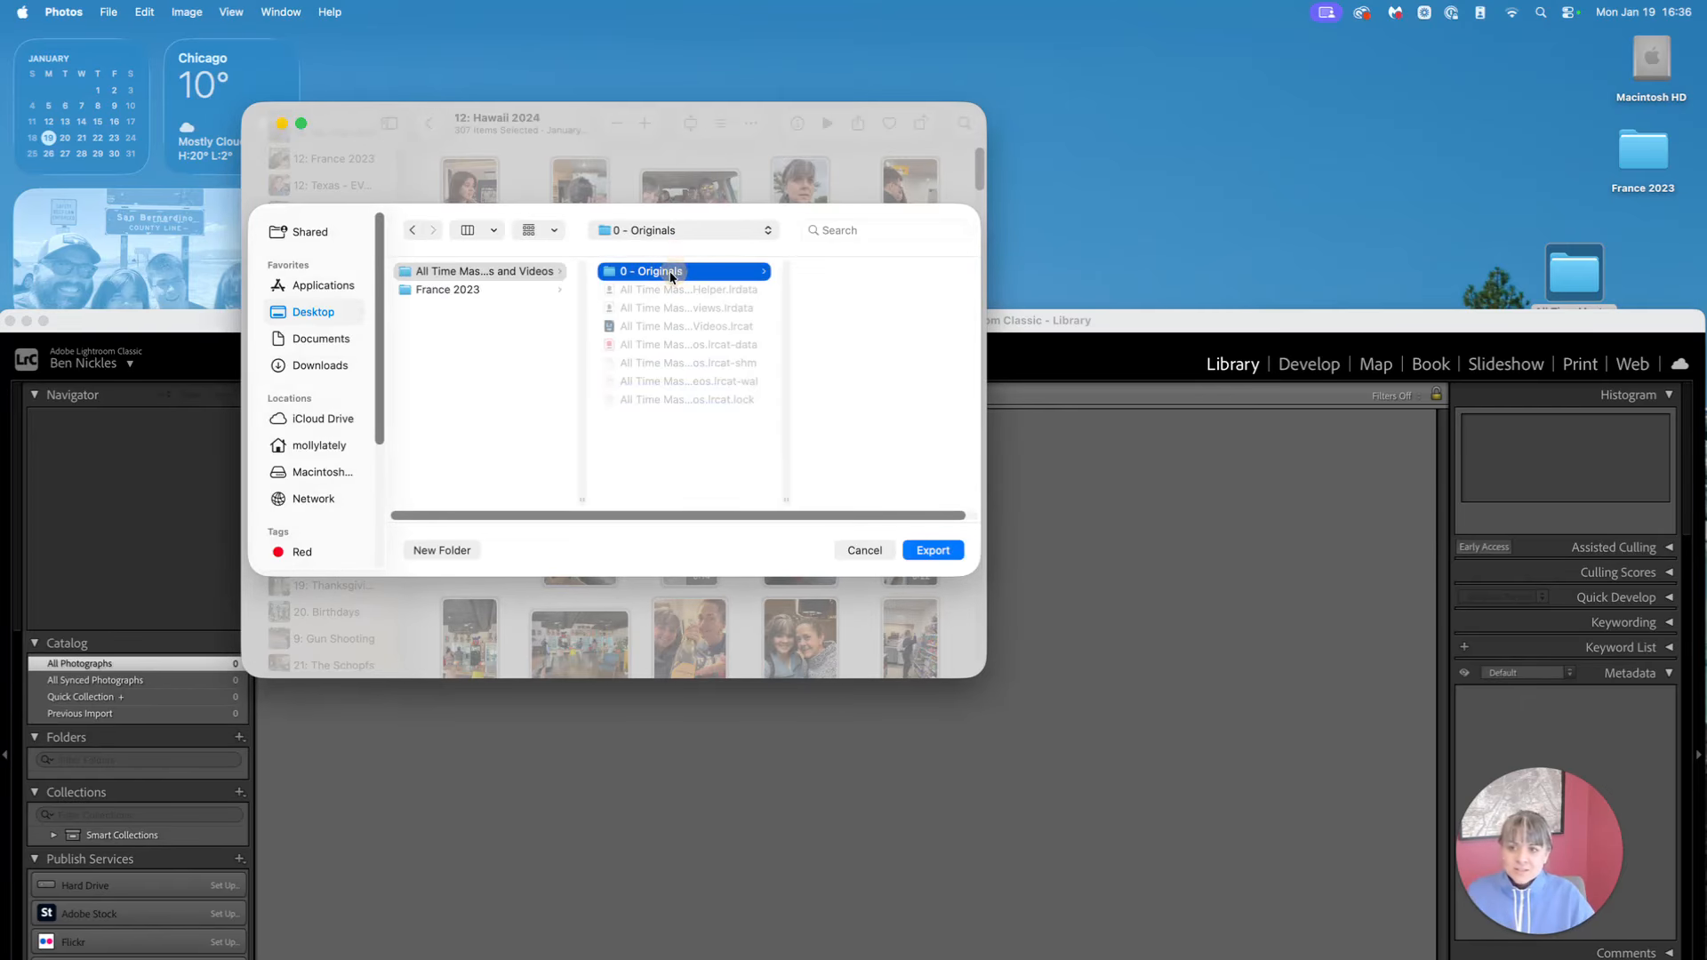
{"action": "left_click", "coordinate": [933, 550]}
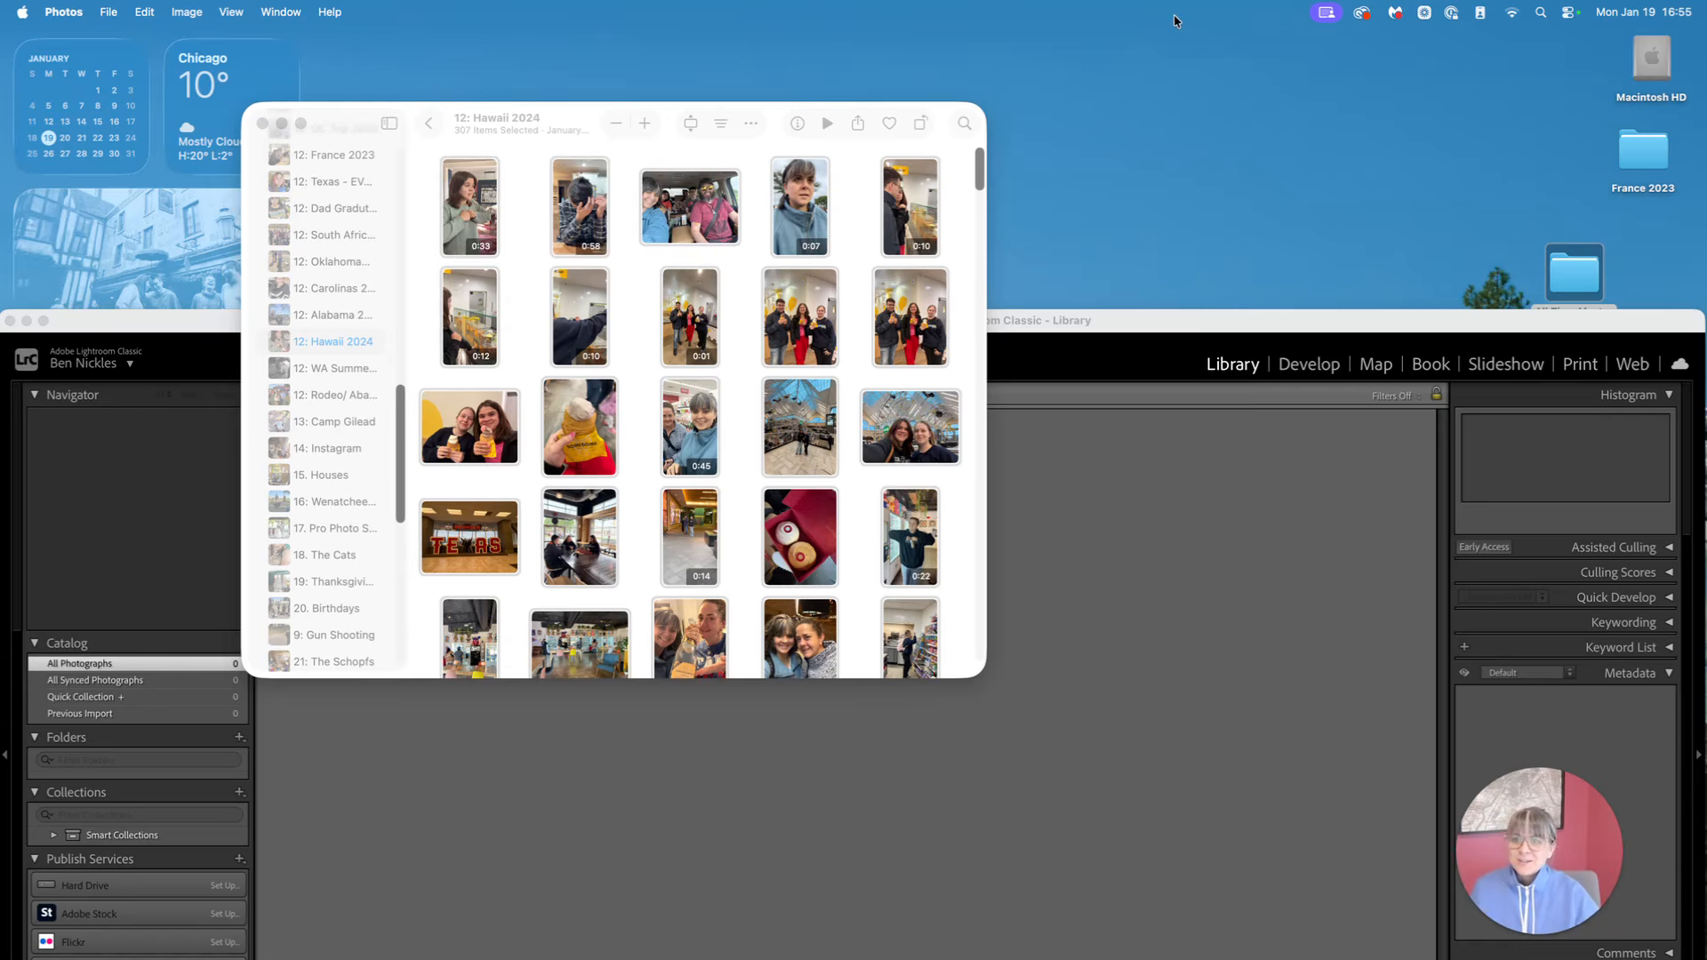
Open the All Time Master Family Photos and Videos folder on the desktop and check the "0 - Originals" folder
{"action": "left_click", "coordinate": [1322, 318]}
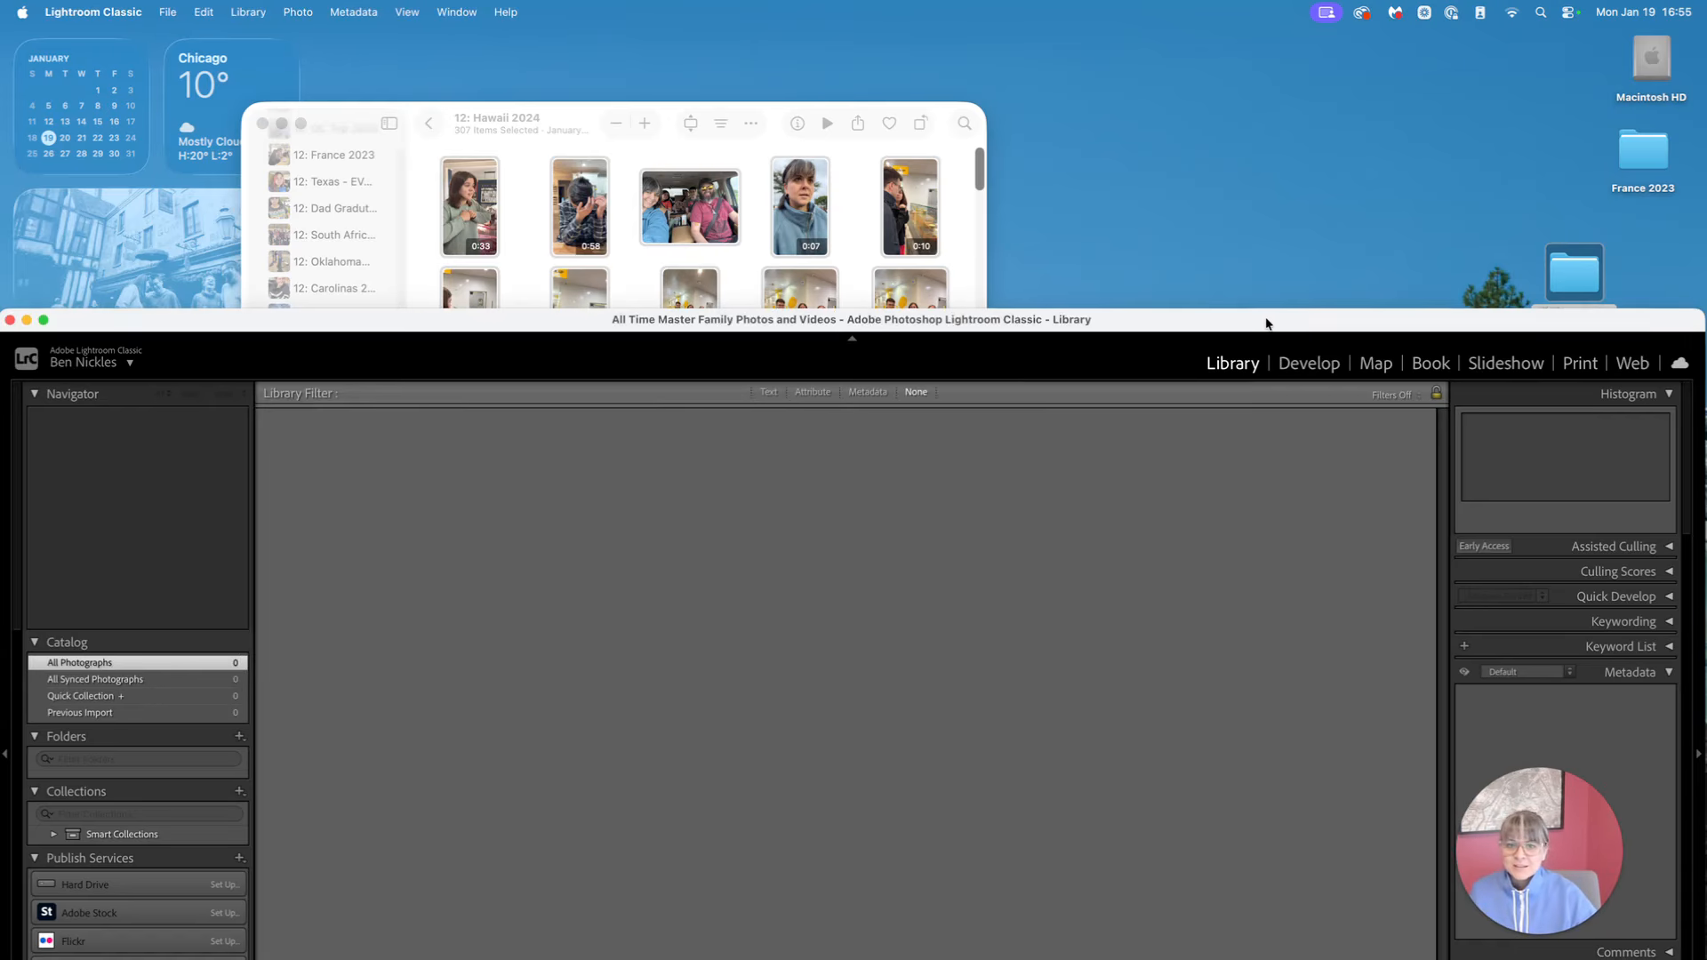
{"action": "left_click_drag", "start_coordinate": [1269, 320], "coordinate": [1256, 34]}
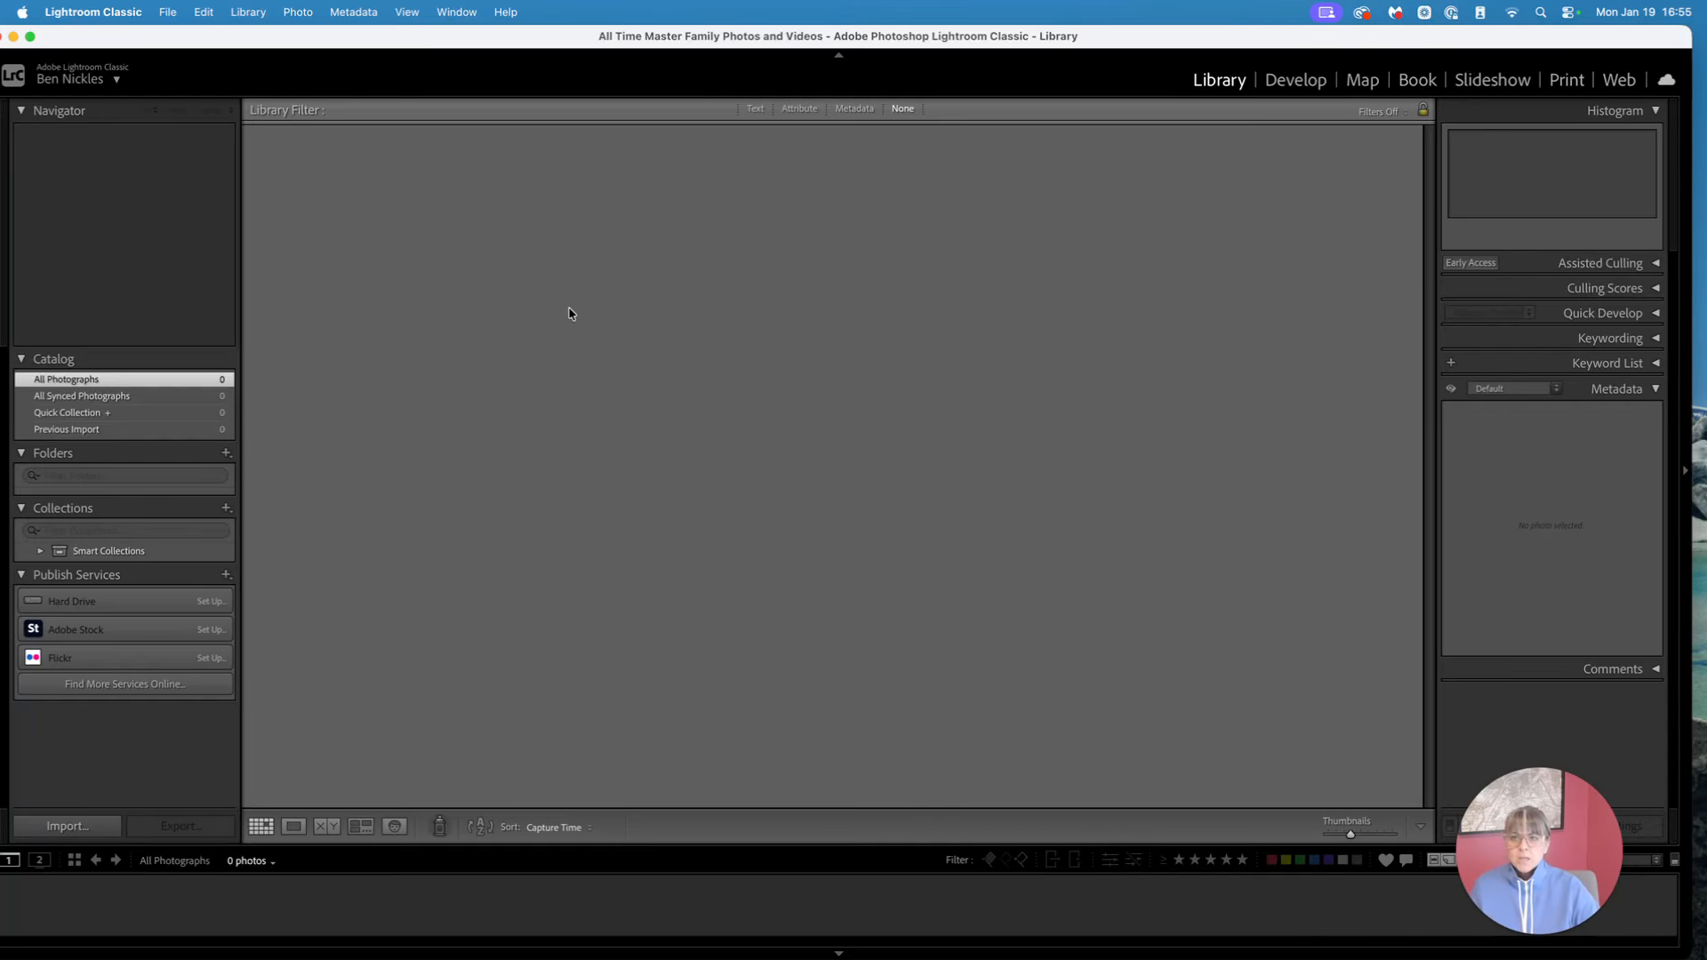
{"action": "left_click_drag", "start_coordinate": [633, 41], "coordinate": [633, 425]}
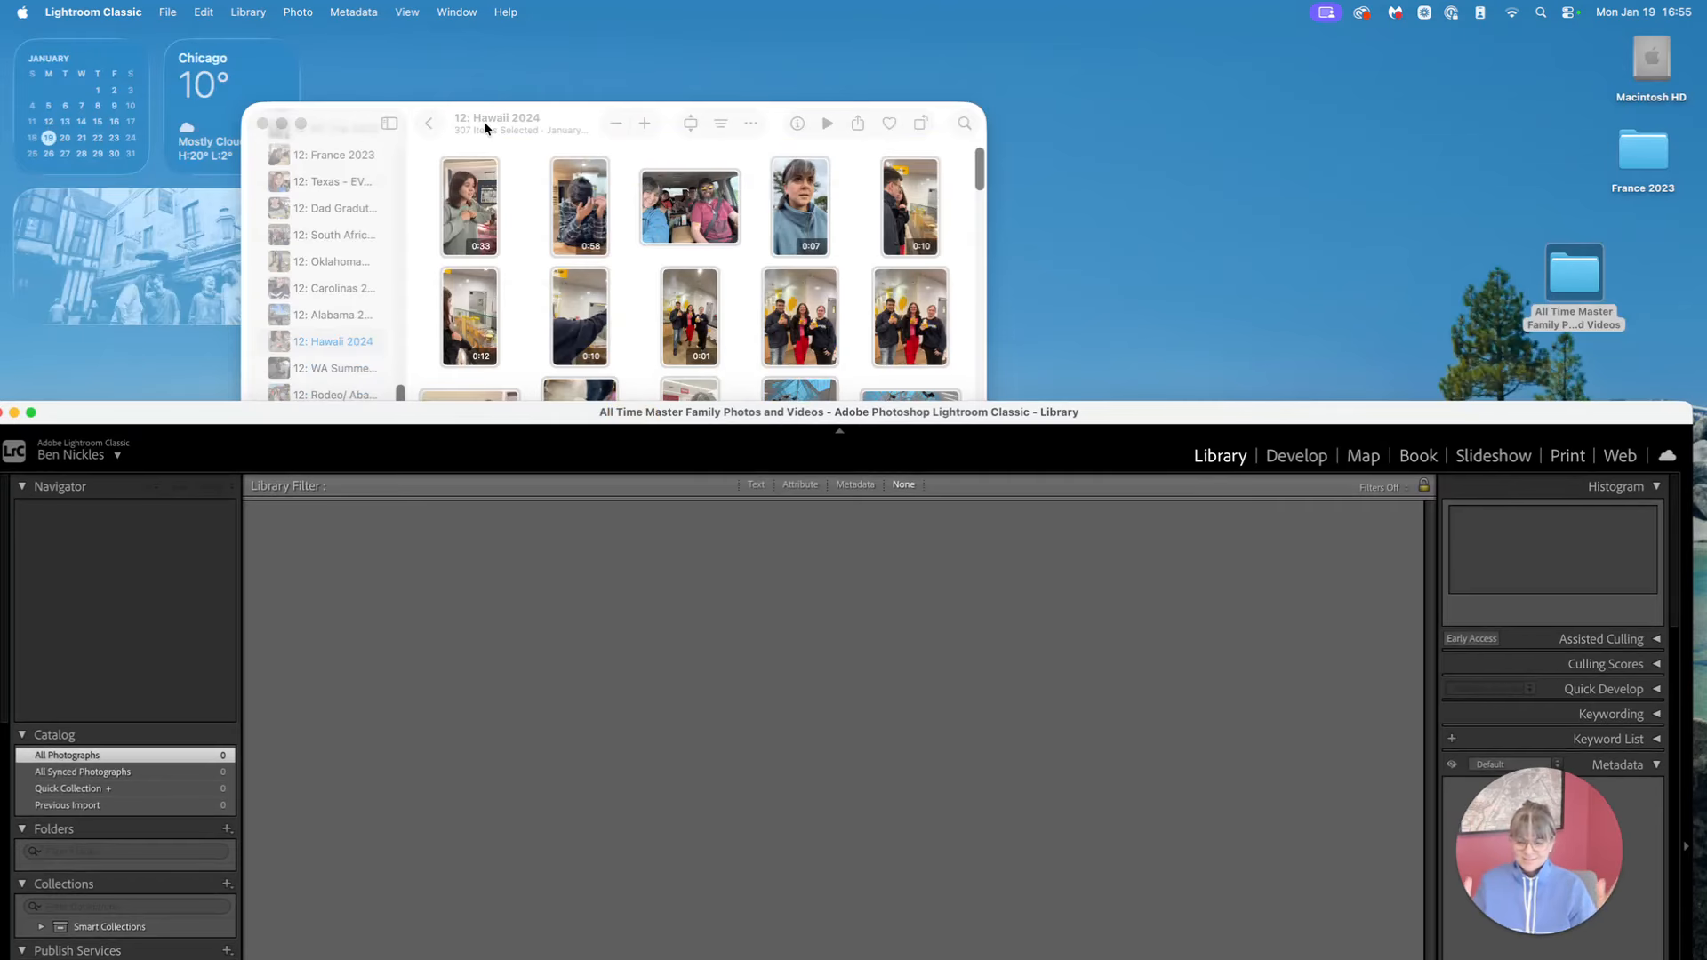
{"action": "left_click", "coordinate": [1580, 282]}
{"action": "double_click", "coordinate": [1580, 281]}
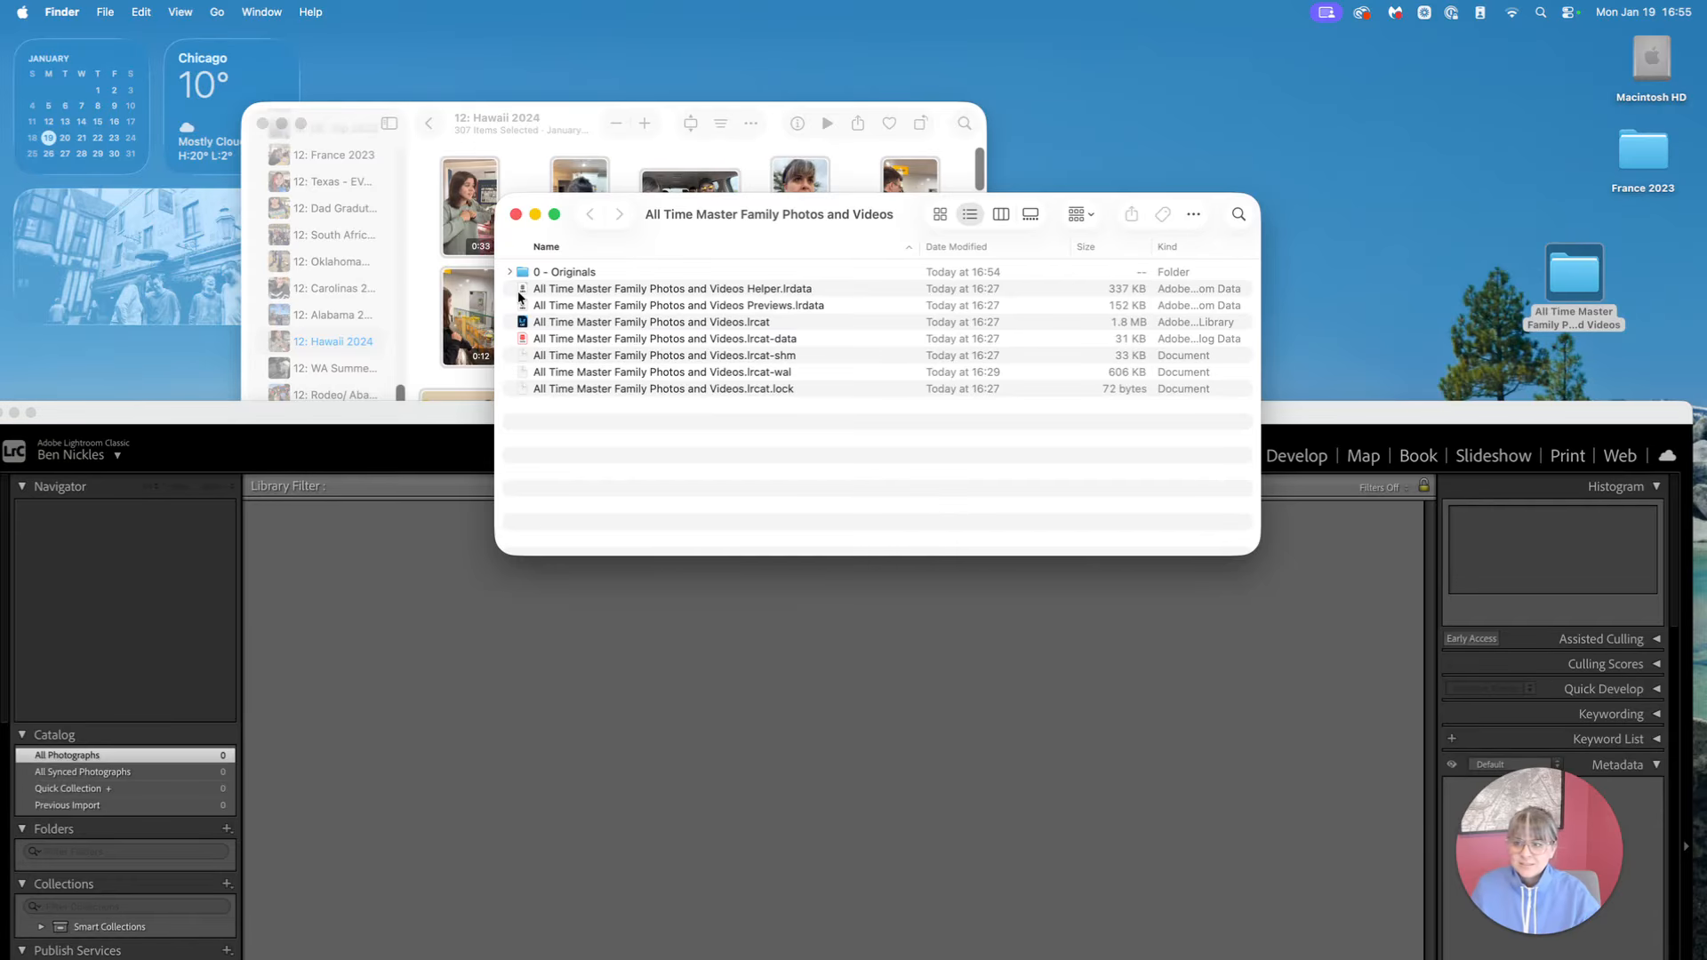
{"action": "left_click", "coordinate": [574, 272]}
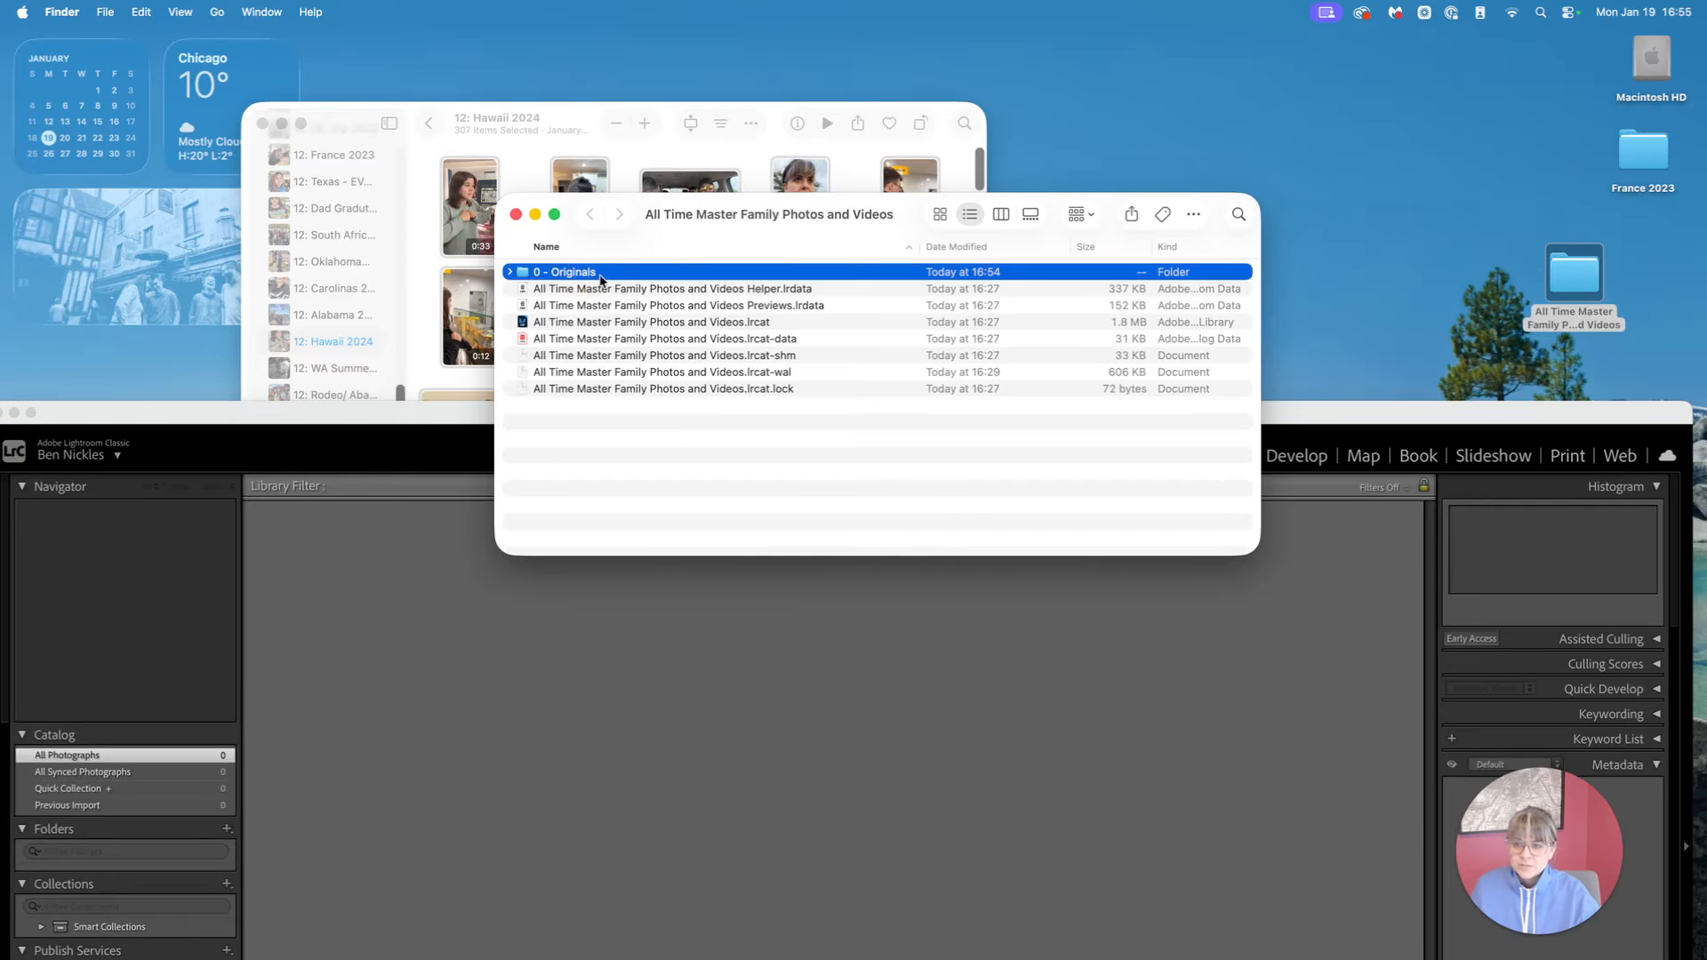
Switch back to Lightroom Classic and make its window fill the screen
{"action": "left_click", "coordinate": [1374, 418]}
{"action": "left_click_drag", "start_coordinate": [1373, 418], "coordinate": [1357, 32]}
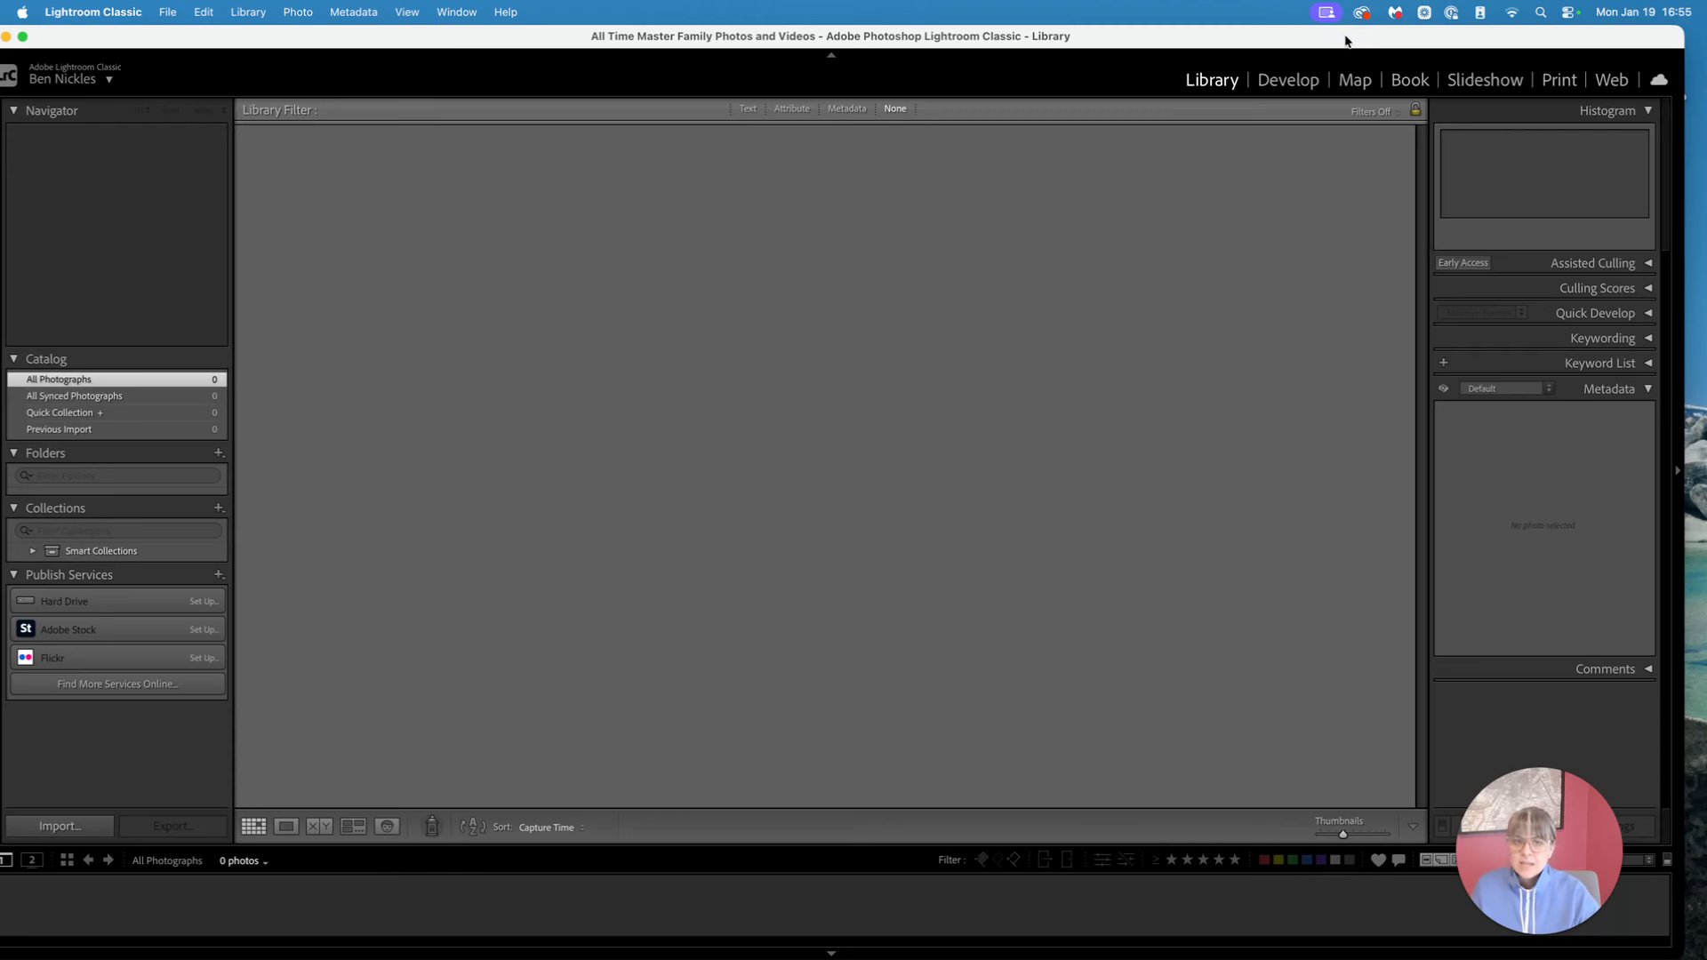
{"action": "double_click", "coordinate": [1349, 40]}
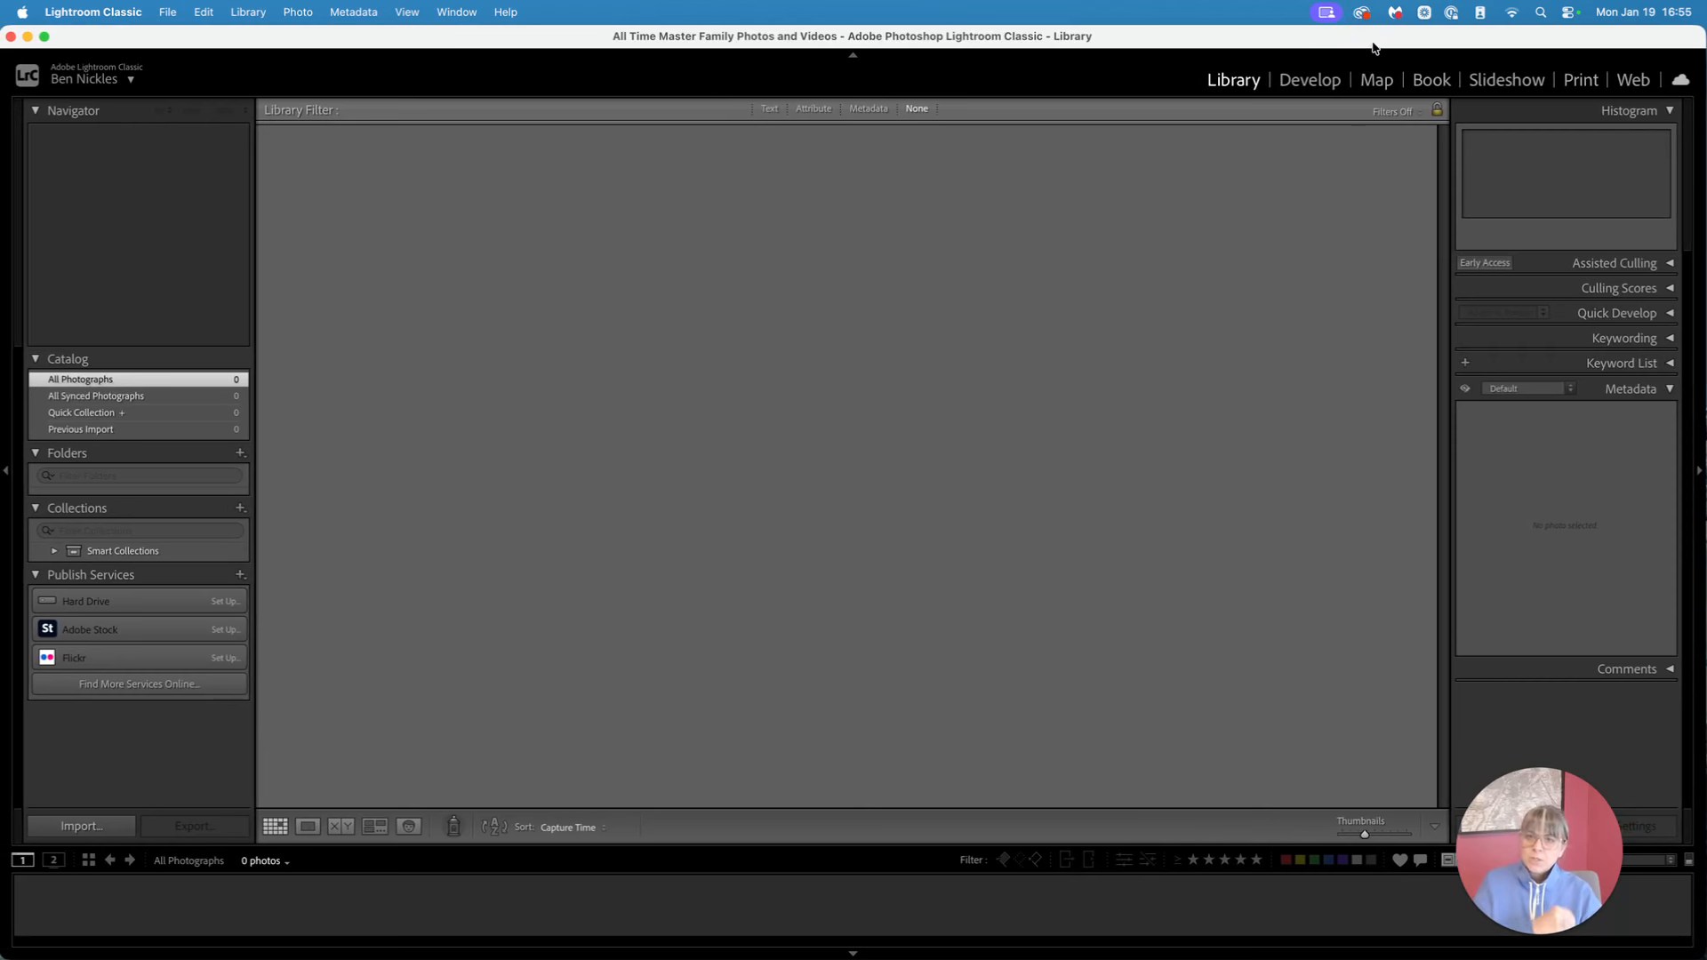
Add the "0 - Originals" folder from All Time Master Family Photos and Videos to the catalog's folders
{"action": "left_click", "coordinate": [240, 454]}
{"action": "left_click", "coordinate": [300, 491]}
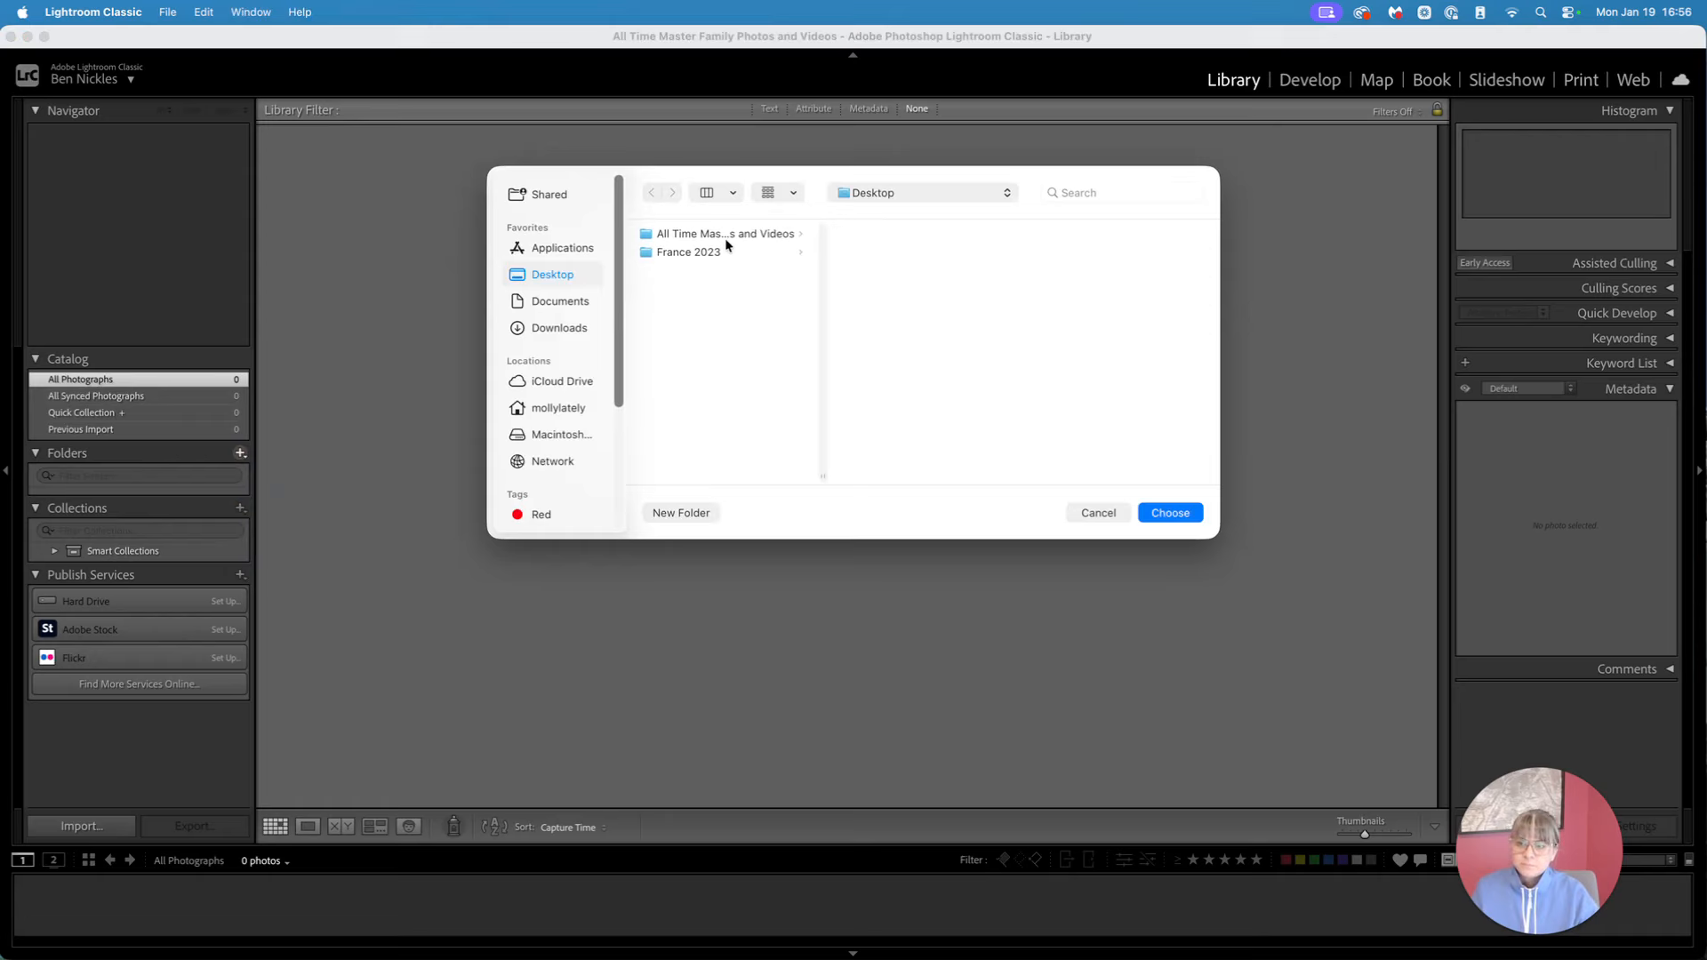
{"action": "left_click", "coordinate": [676, 234]}
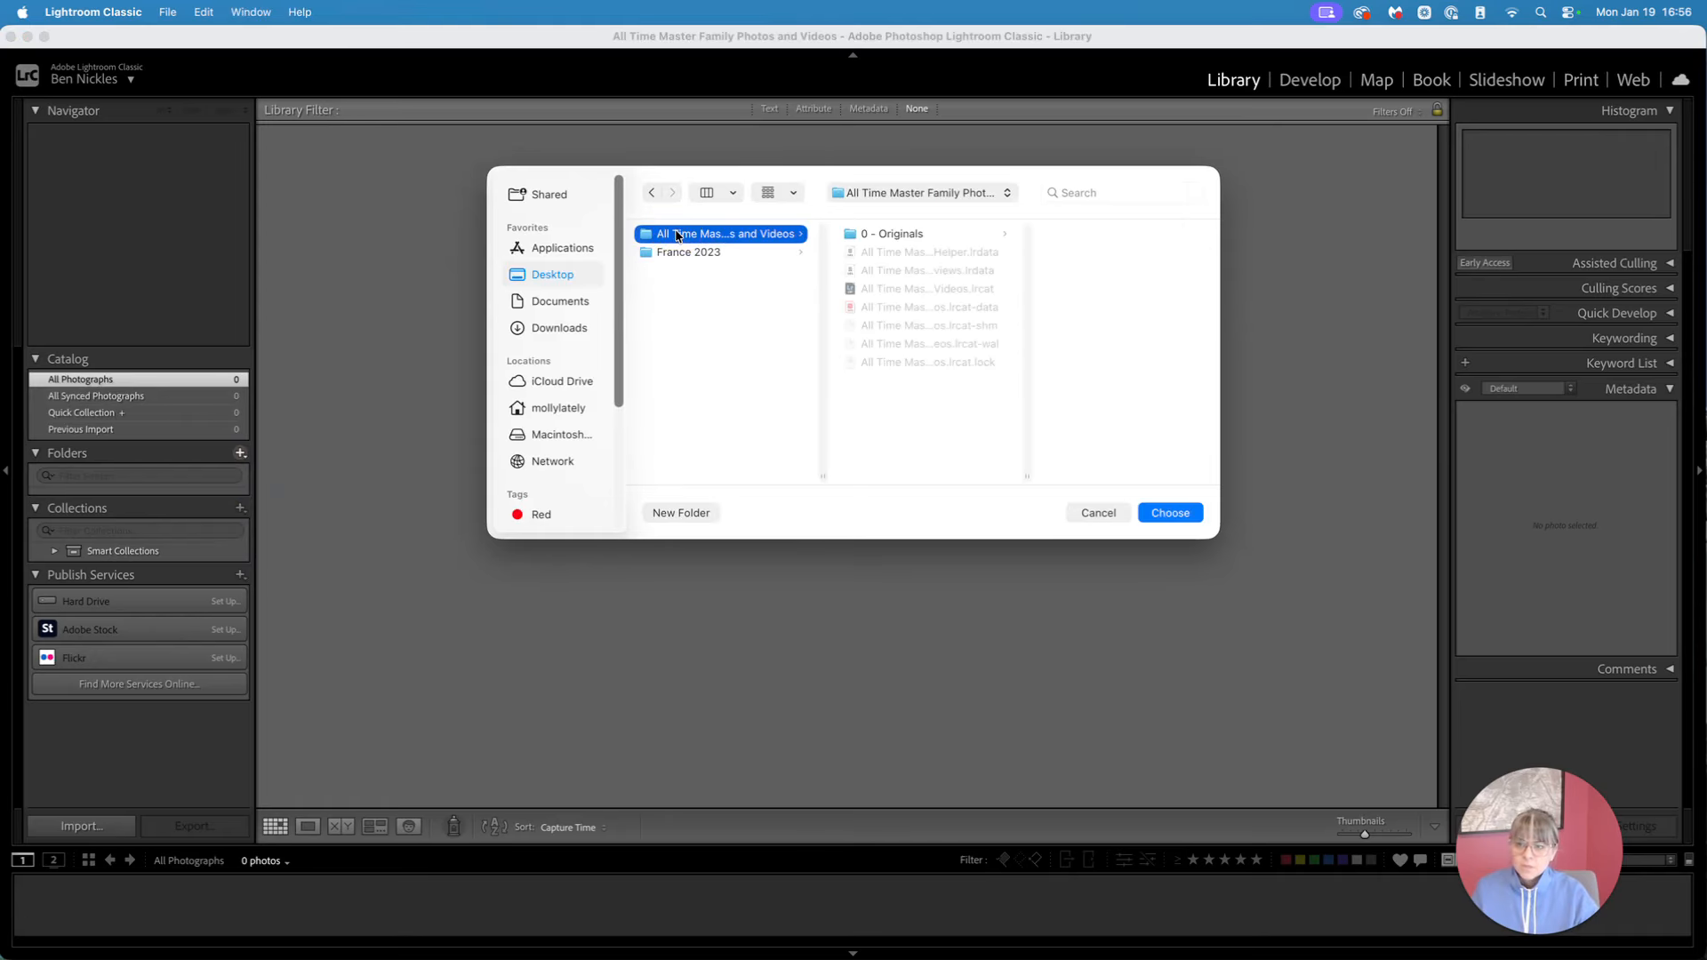
{"action": "left_click", "coordinate": [907, 236]}
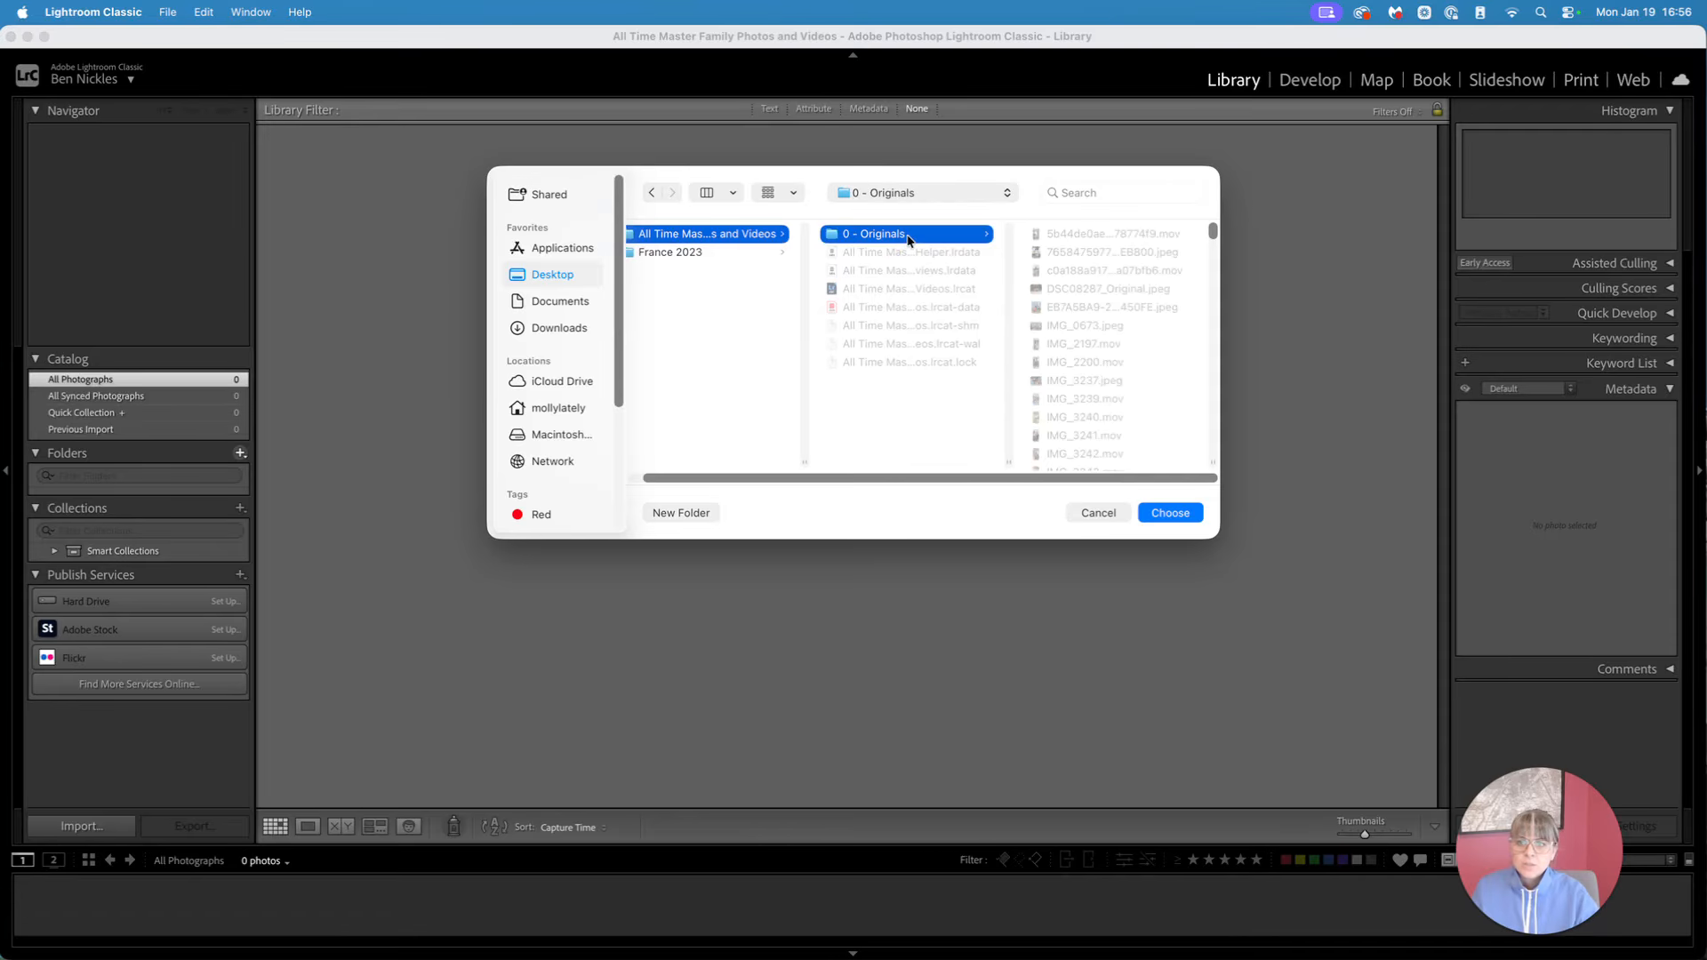
{"action": "left_click", "coordinate": [1171, 512]}
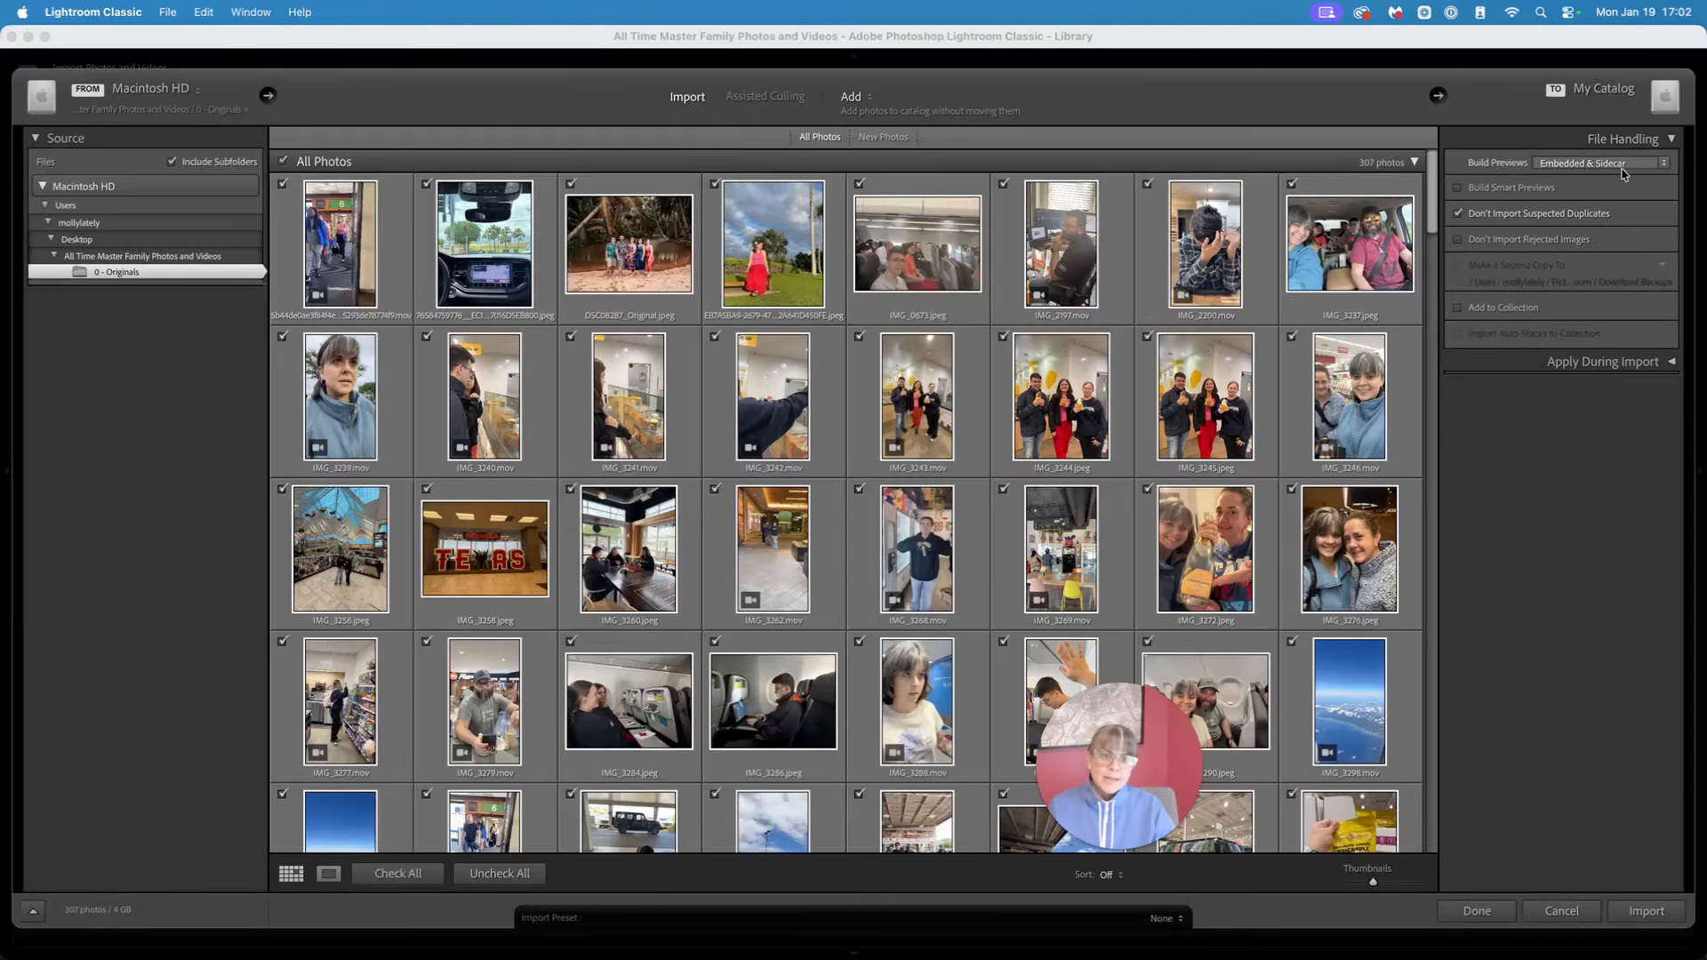
Set the import to build 1:1 previews and Smart Previews, and import all items from "0 - Originals"
{"action": "left_click", "coordinate": [1601, 169]}
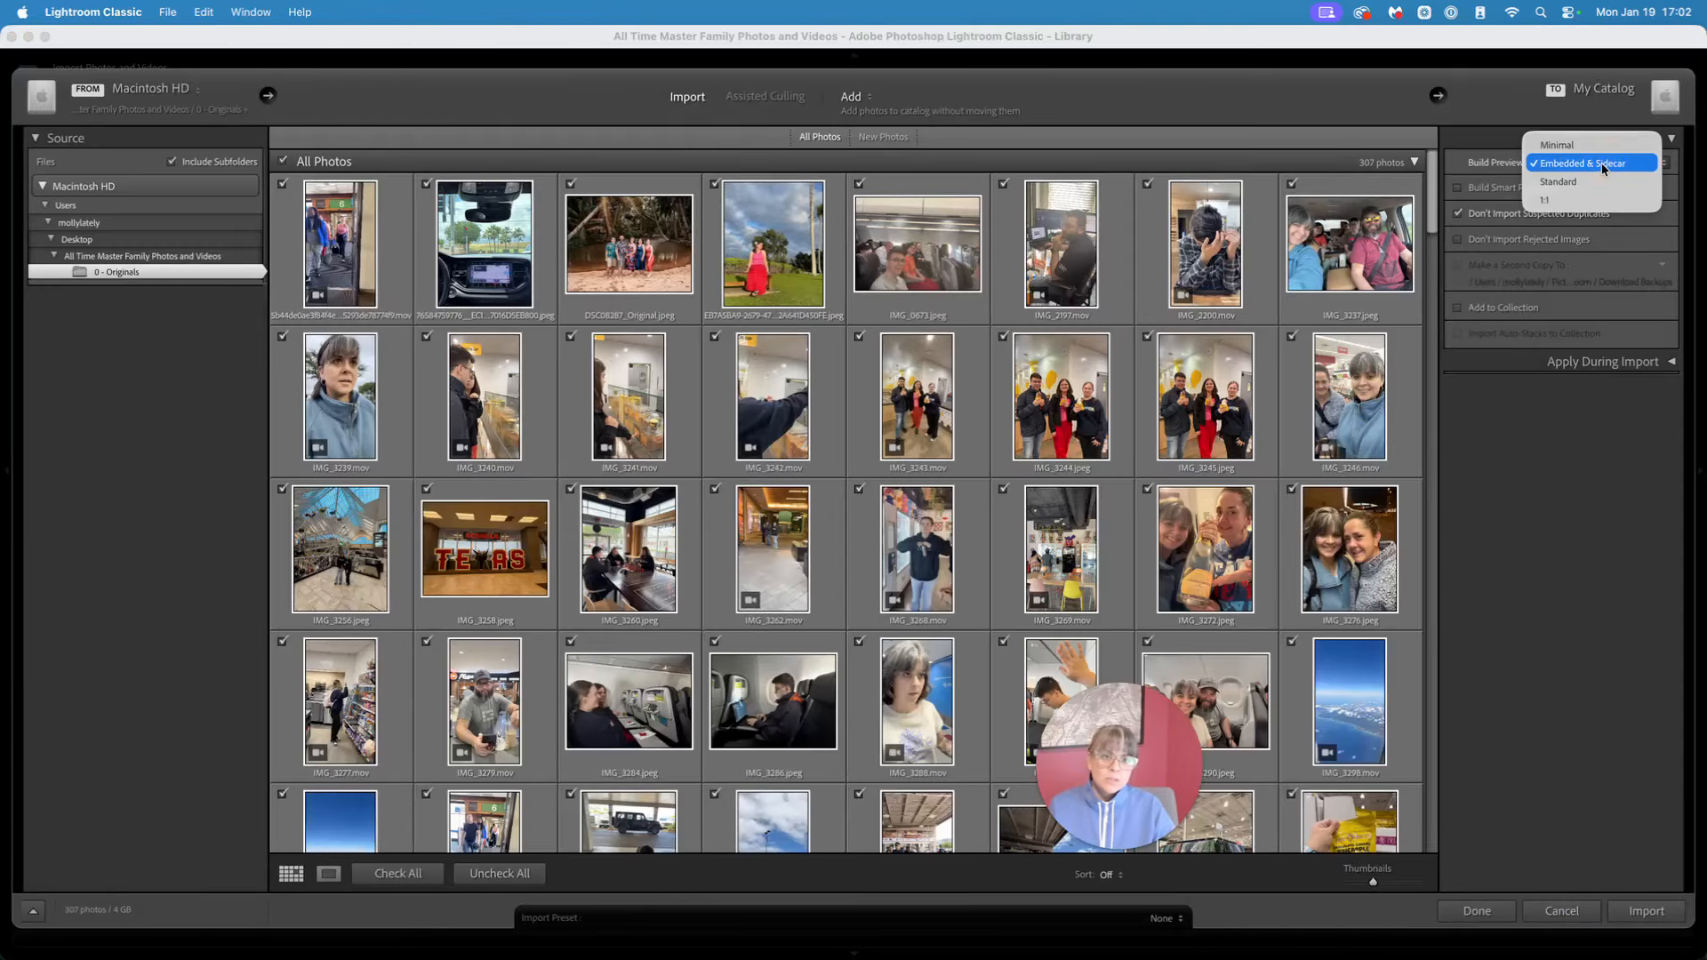
{"action": "left_click", "coordinate": [1593, 200]}
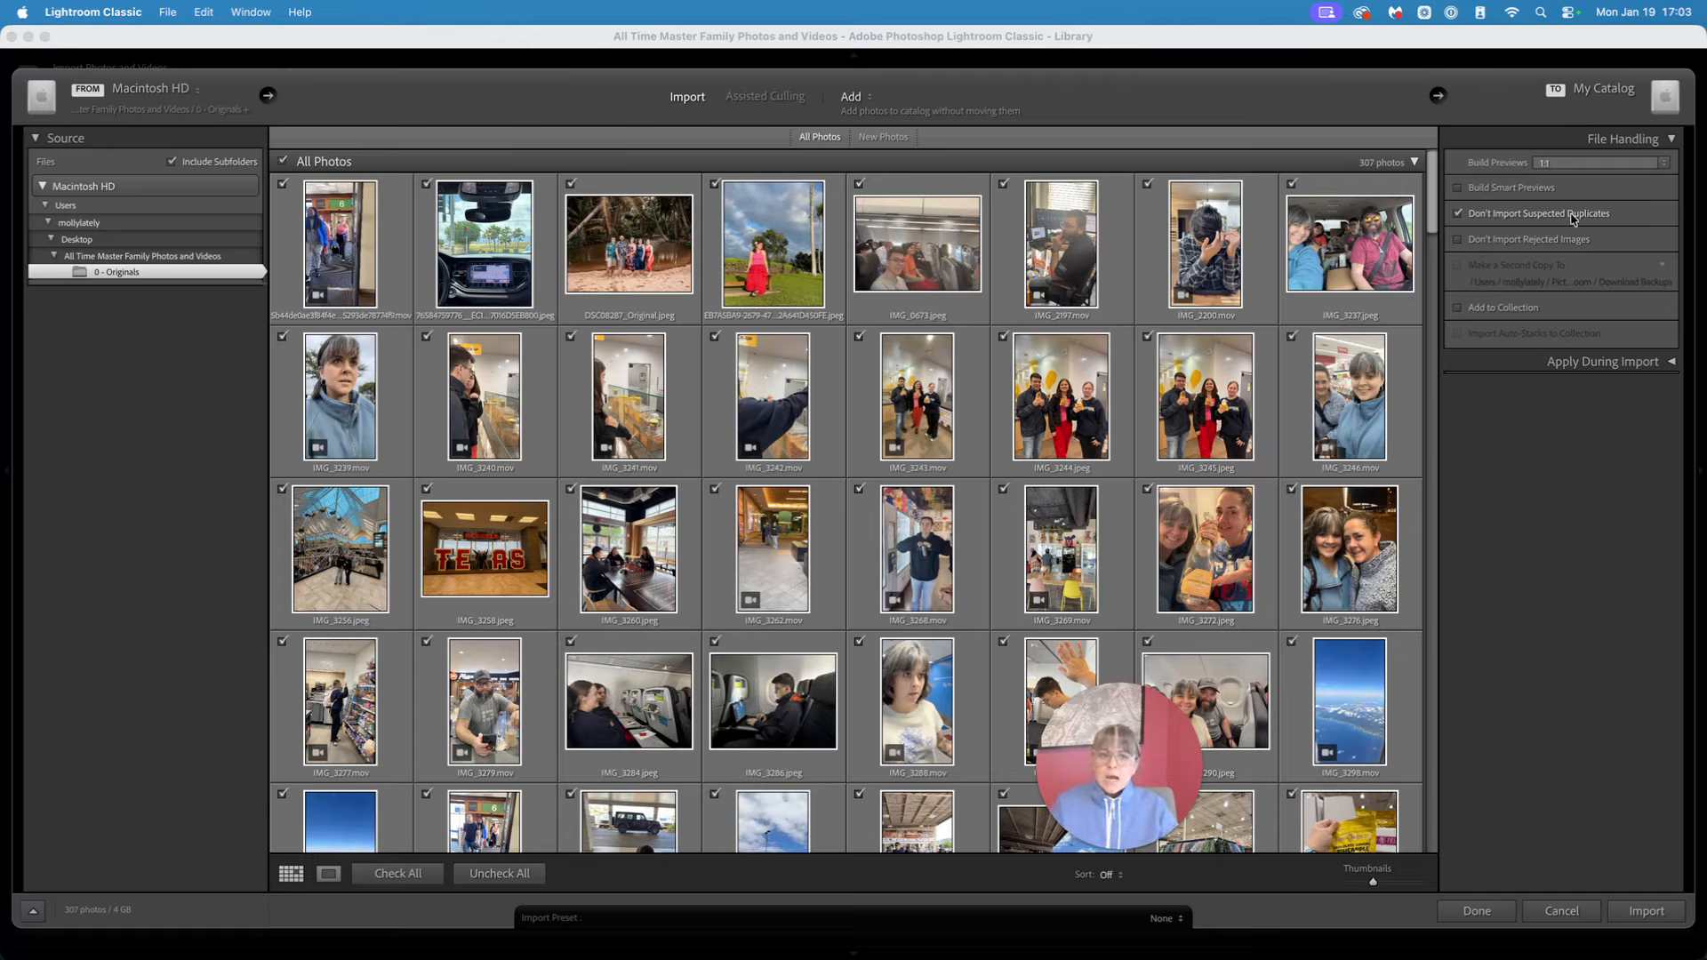
{"action": "left_click", "coordinate": [1459, 188]}
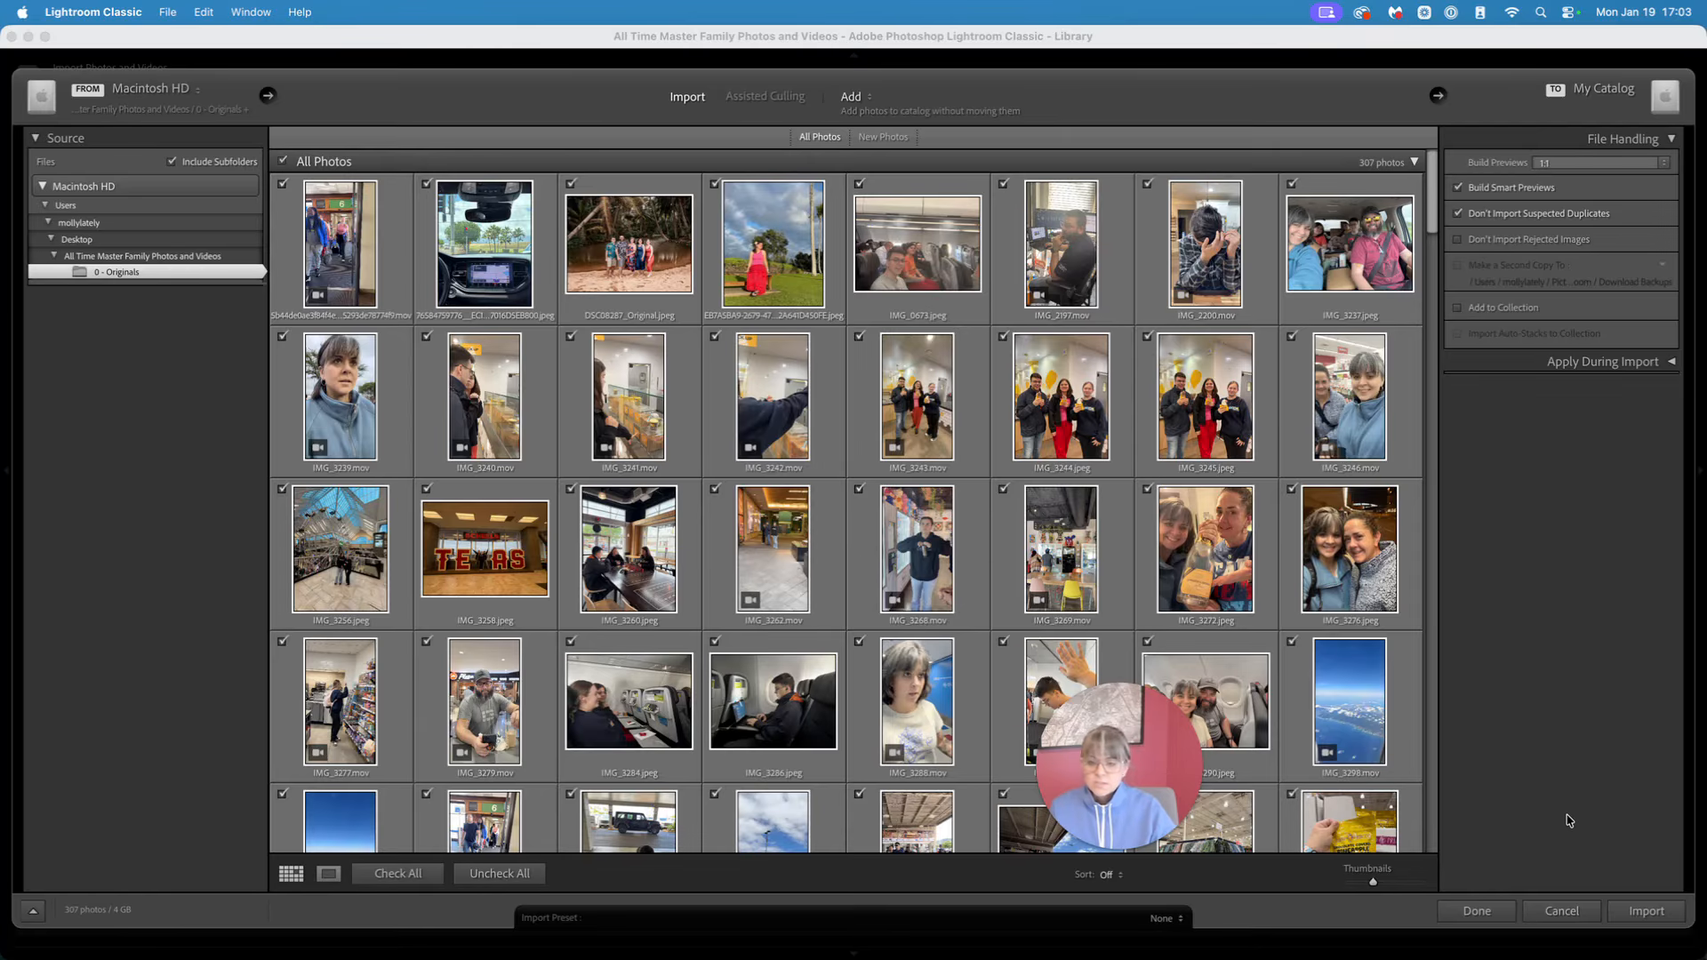
{"action": "left_click", "coordinate": [1641, 917]}
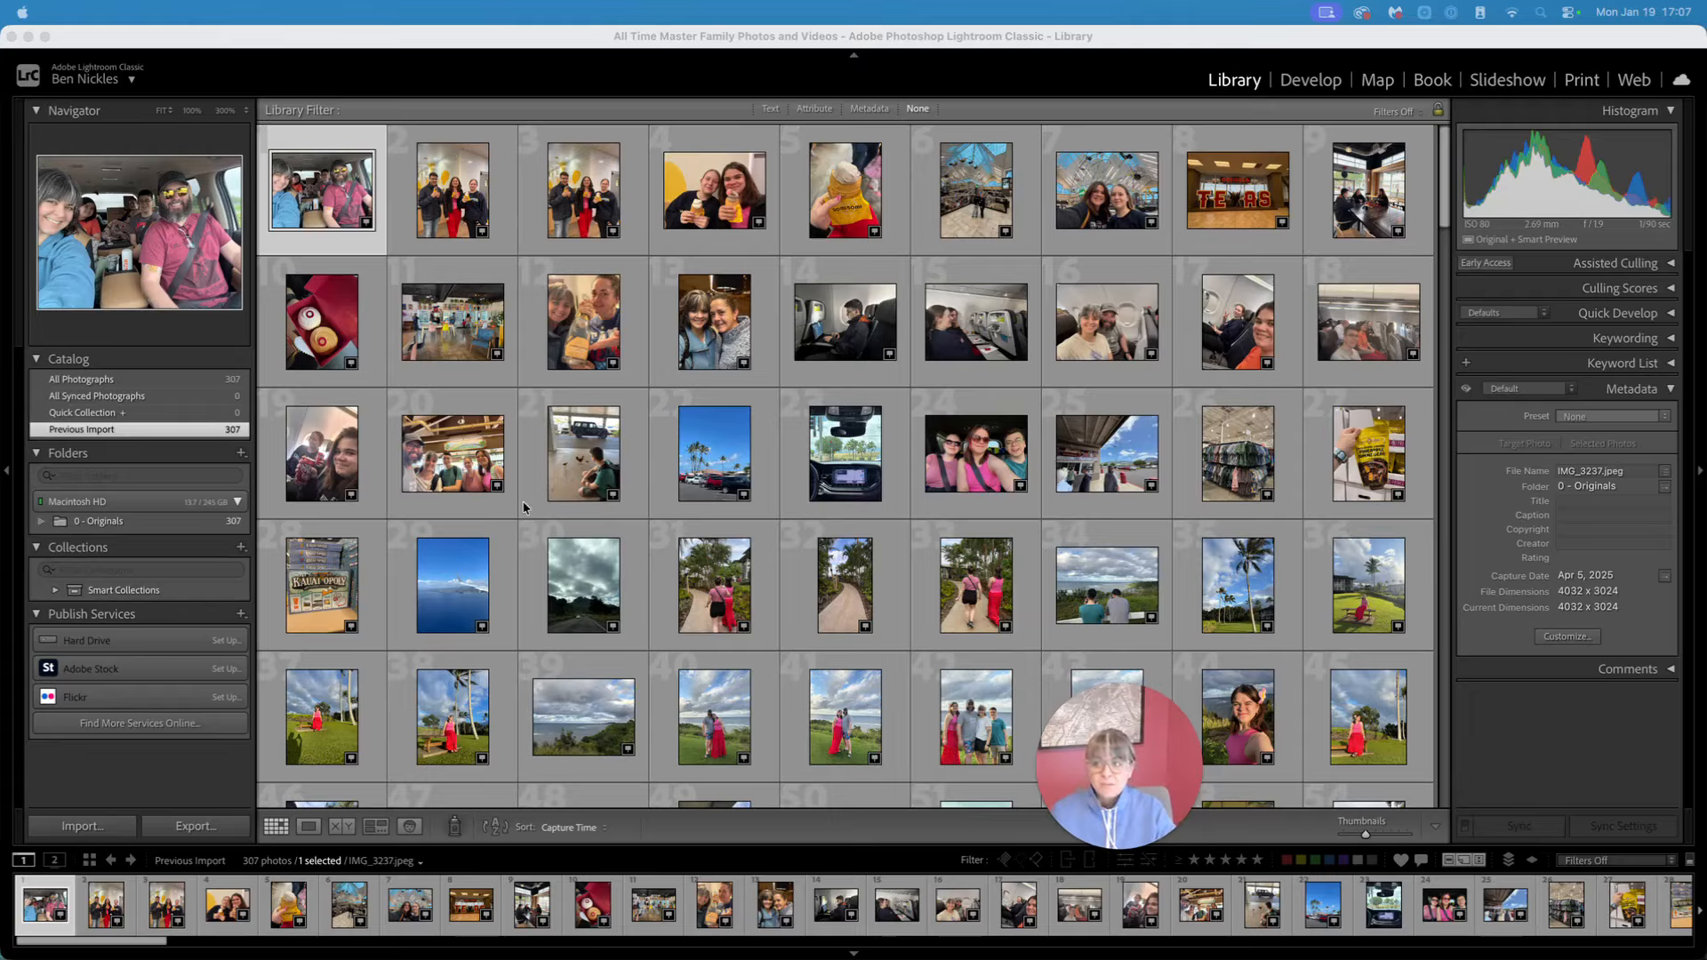
Create a folder named "1 - Videos" inside All Time Master Family Photos and Videos and add it to the catalog's folders
{"action": "left_click", "coordinate": [155, 524]}
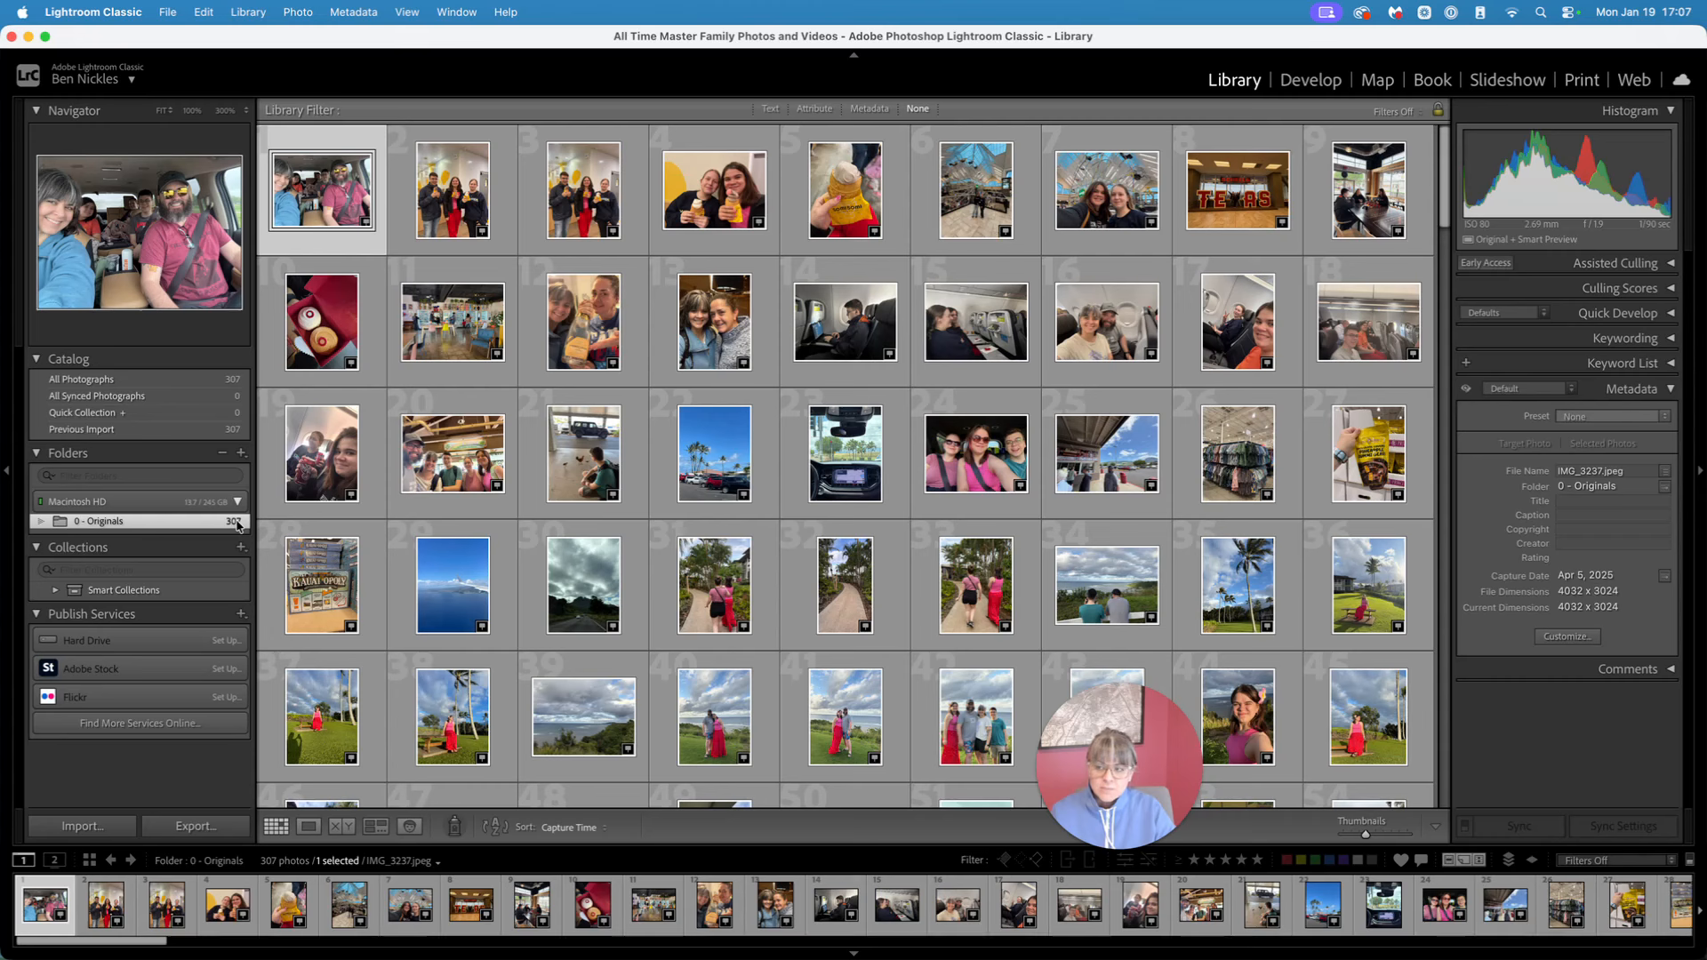
{"action": "left_click", "coordinate": [240, 454]}
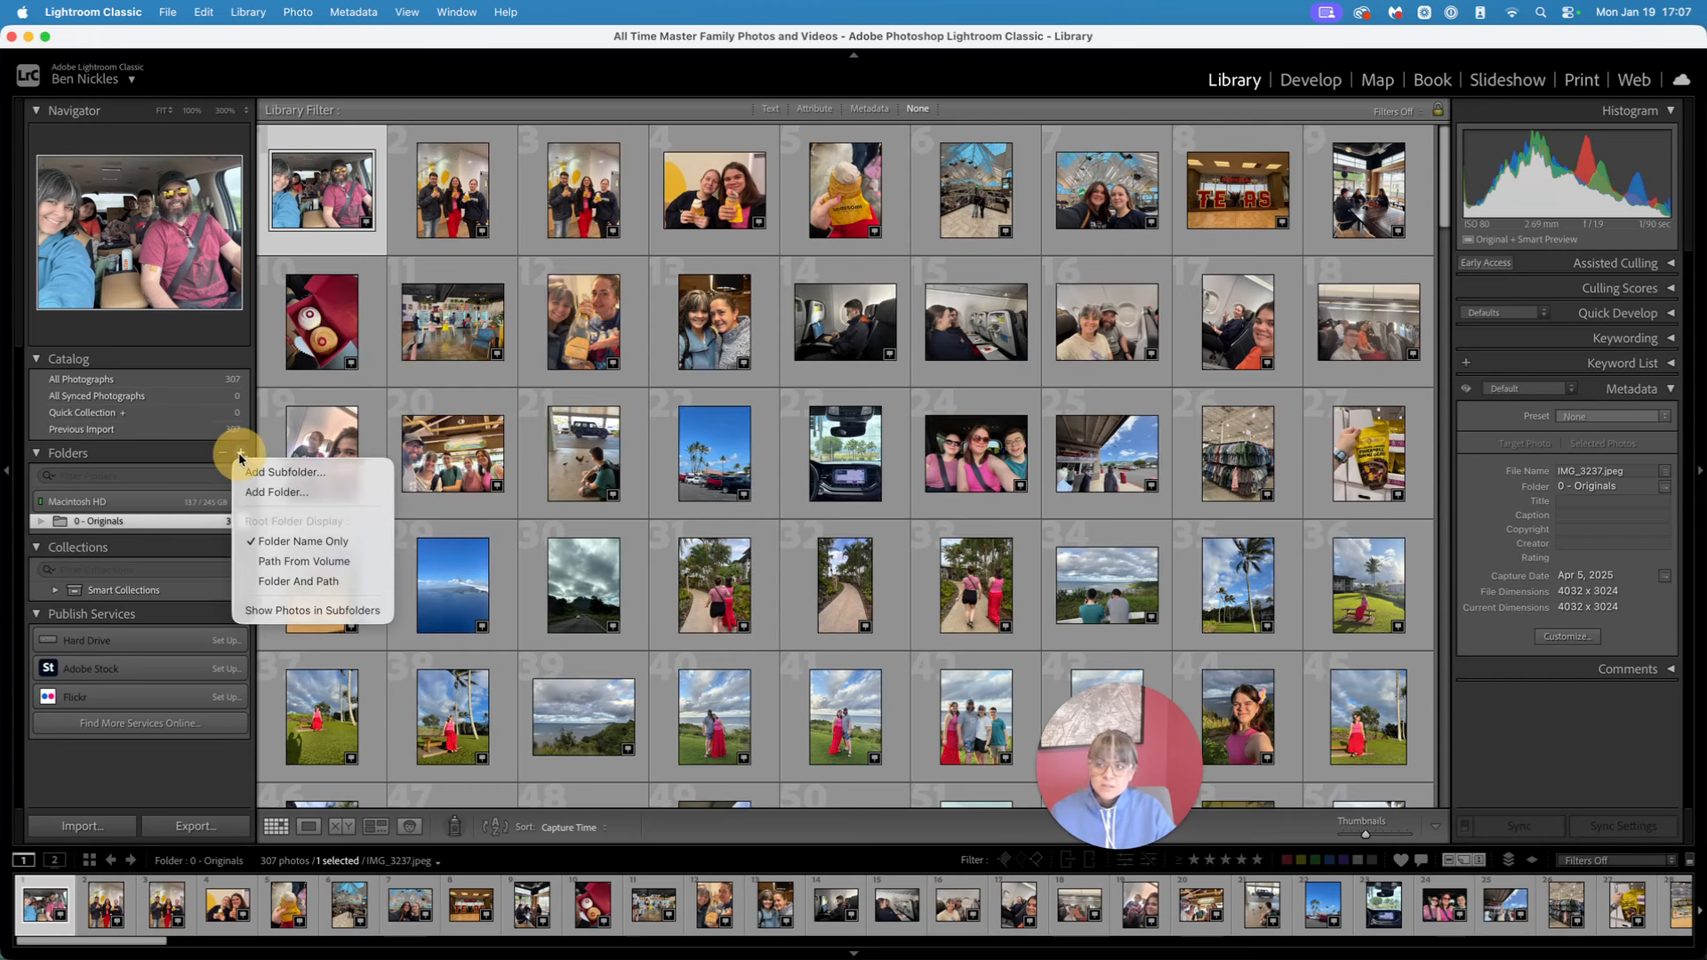
{"action": "left_click", "coordinate": [314, 496]}
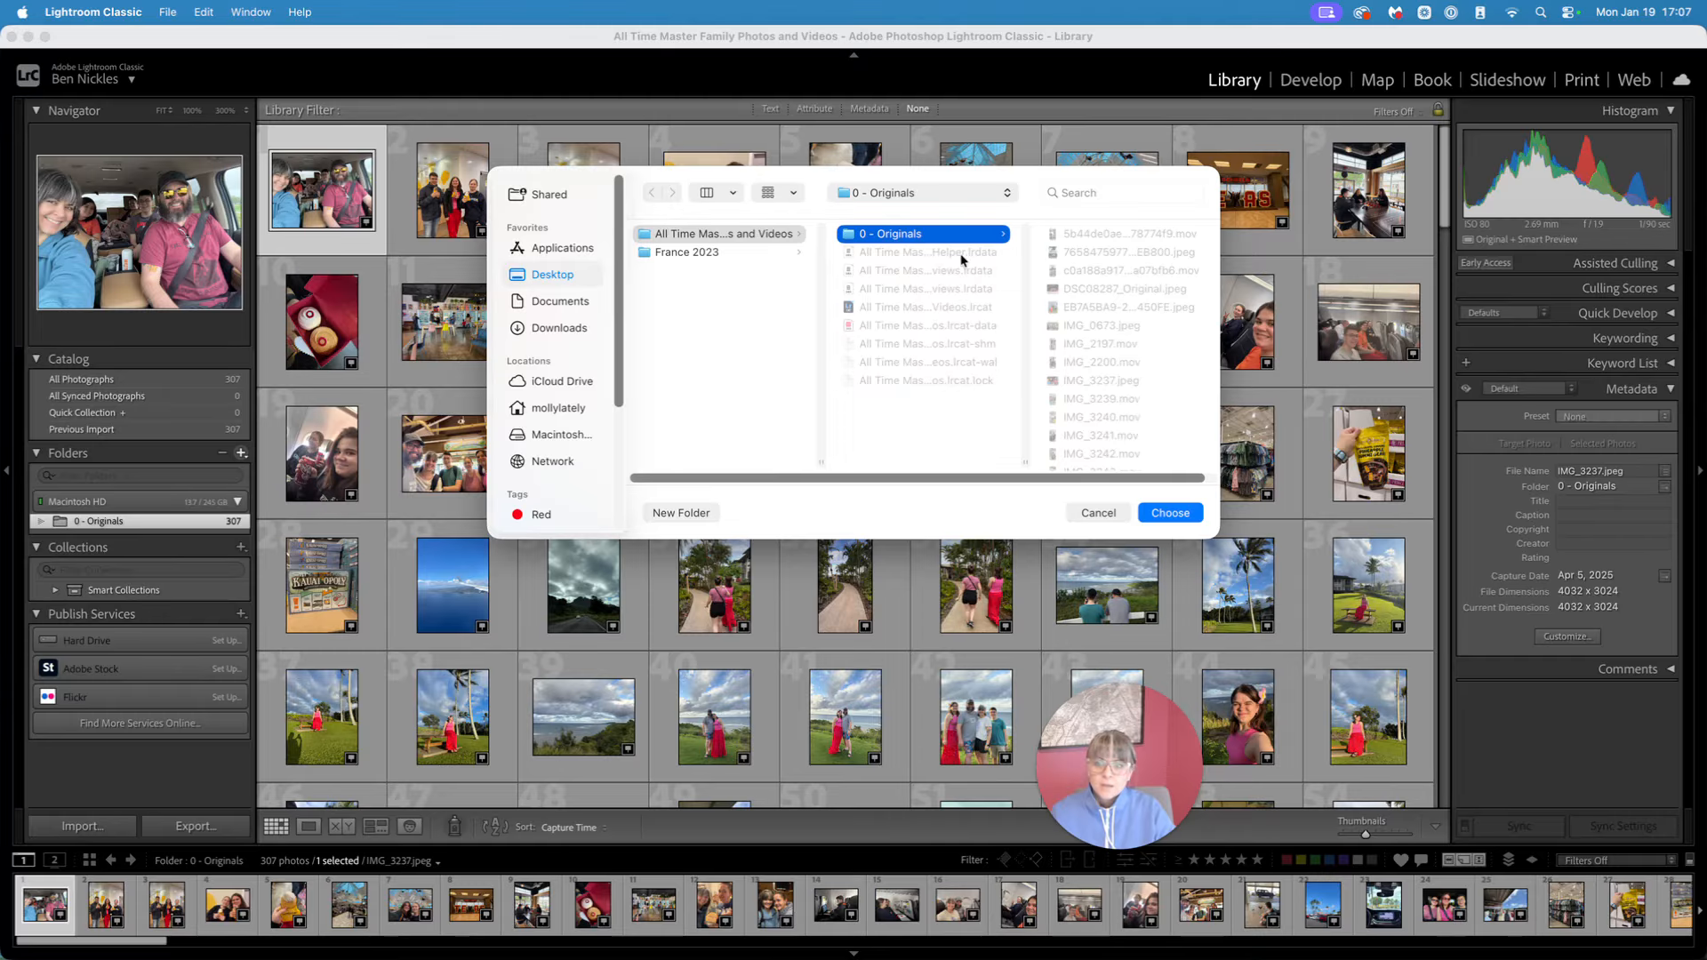
{"action": "left_click", "coordinate": [732, 233]}
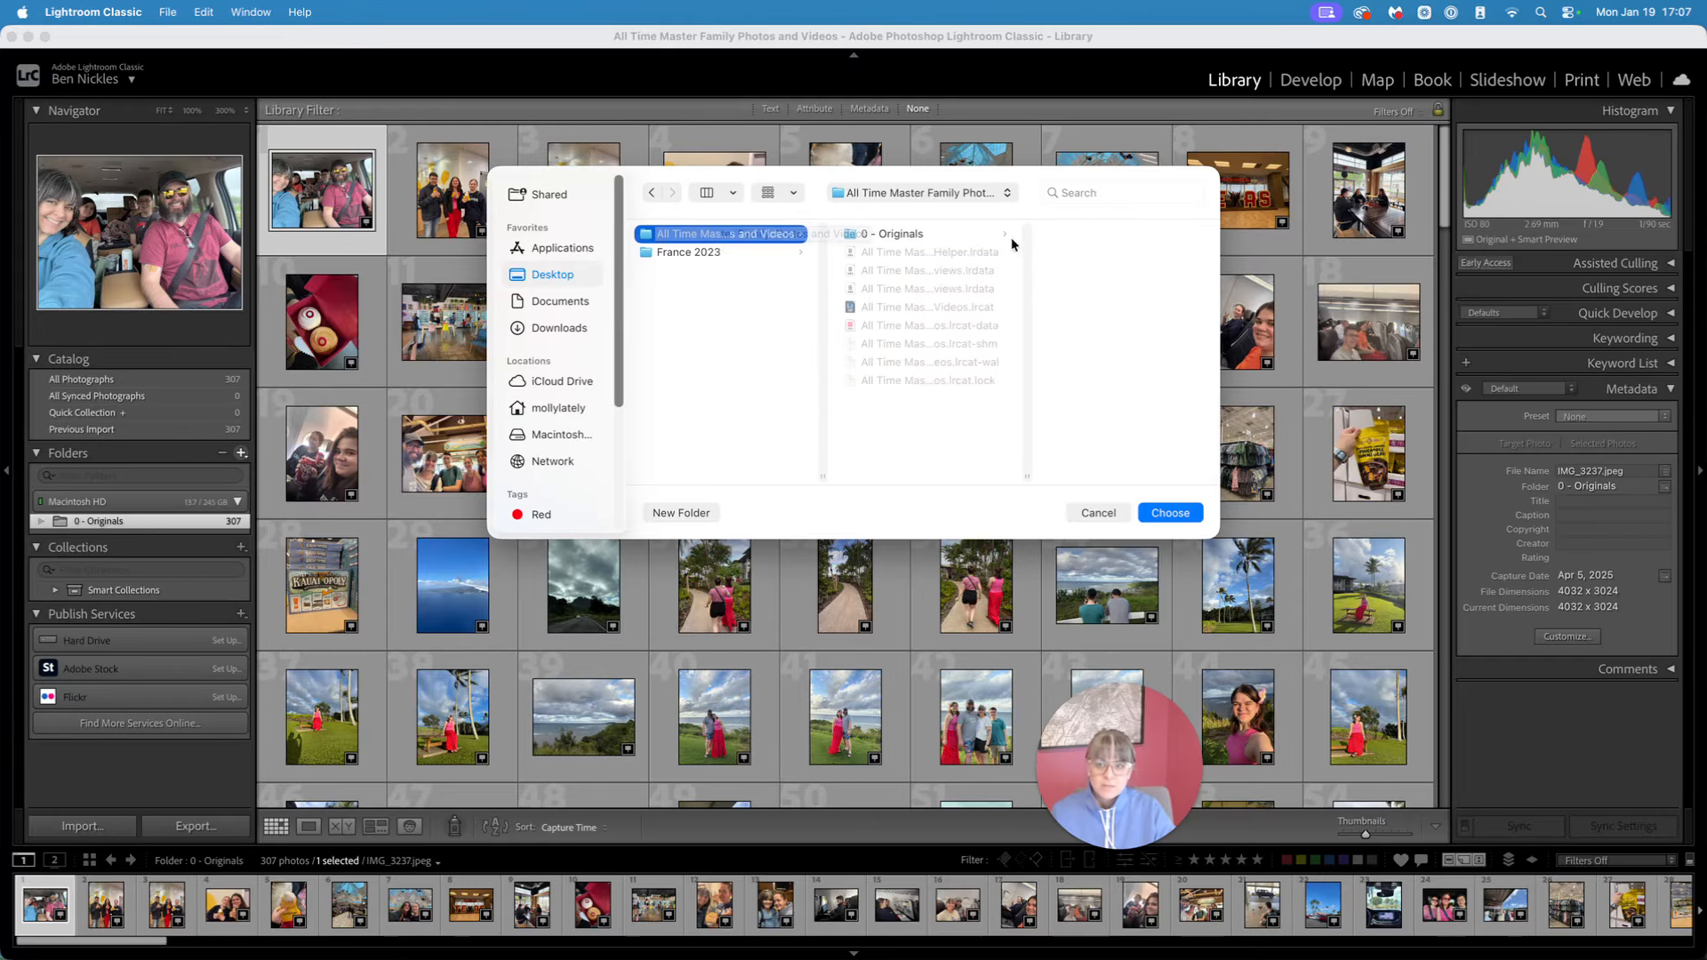
{"action": "left_click", "coordinate": [701, 524]}
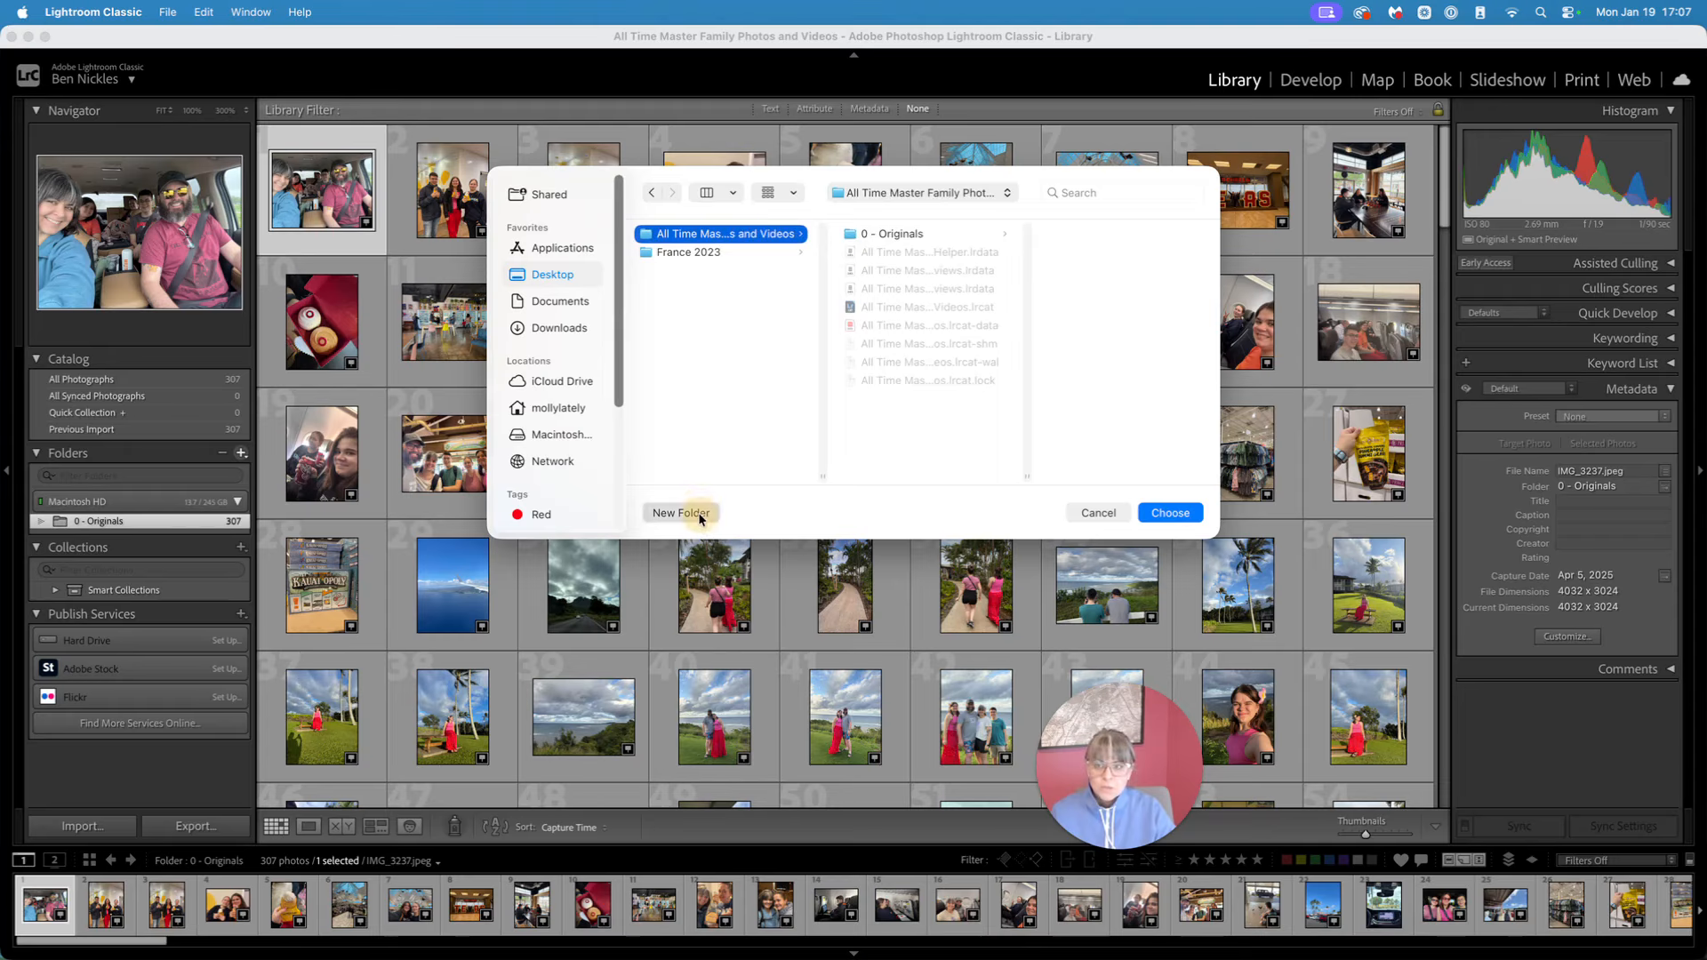
{"action": "type", "text": "1"}
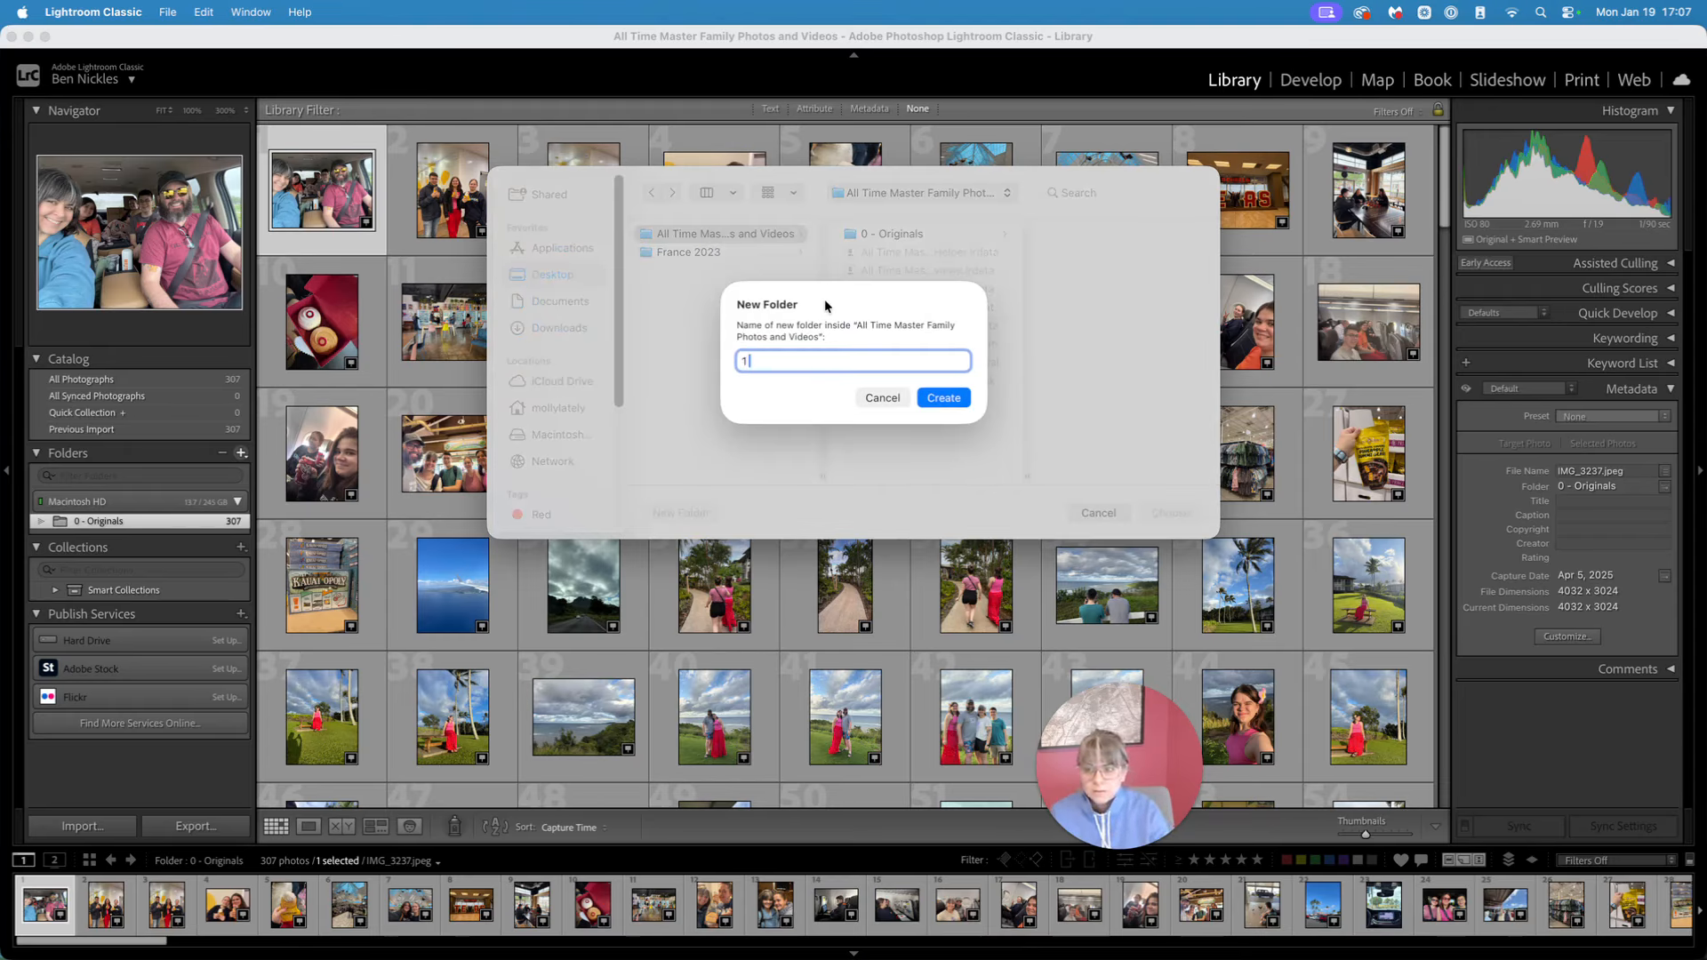
{"action": "type", "text": " - Videos"}
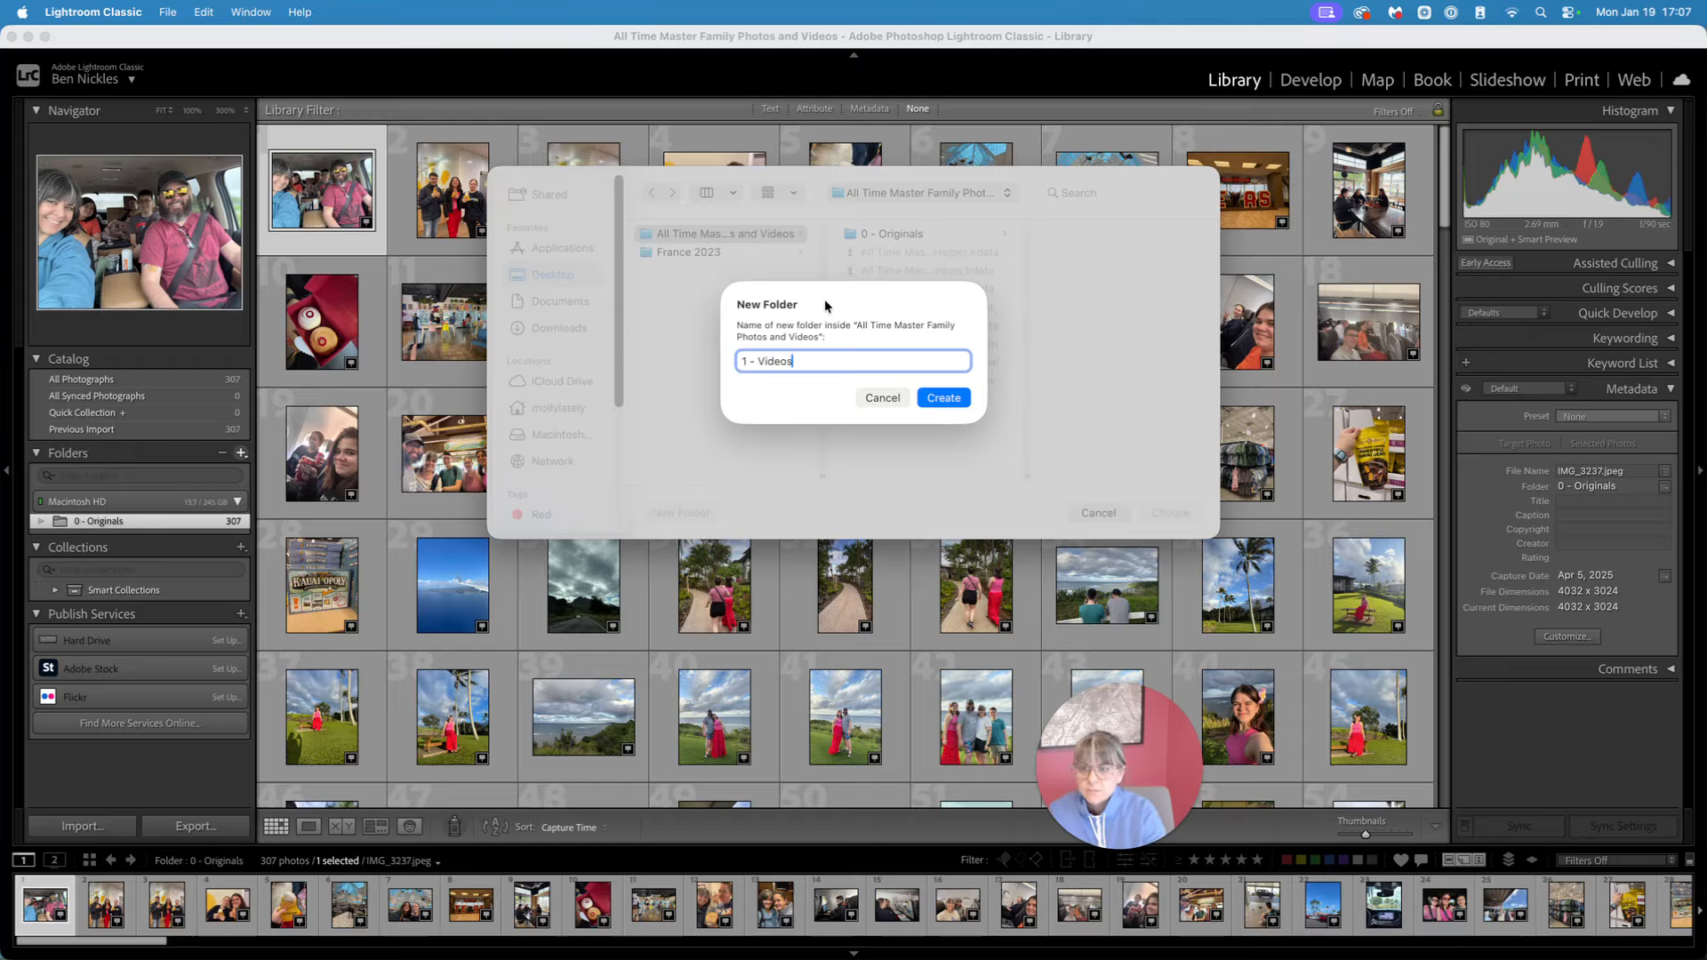
{"action": "left_click", "coordinate": [948, 399]}
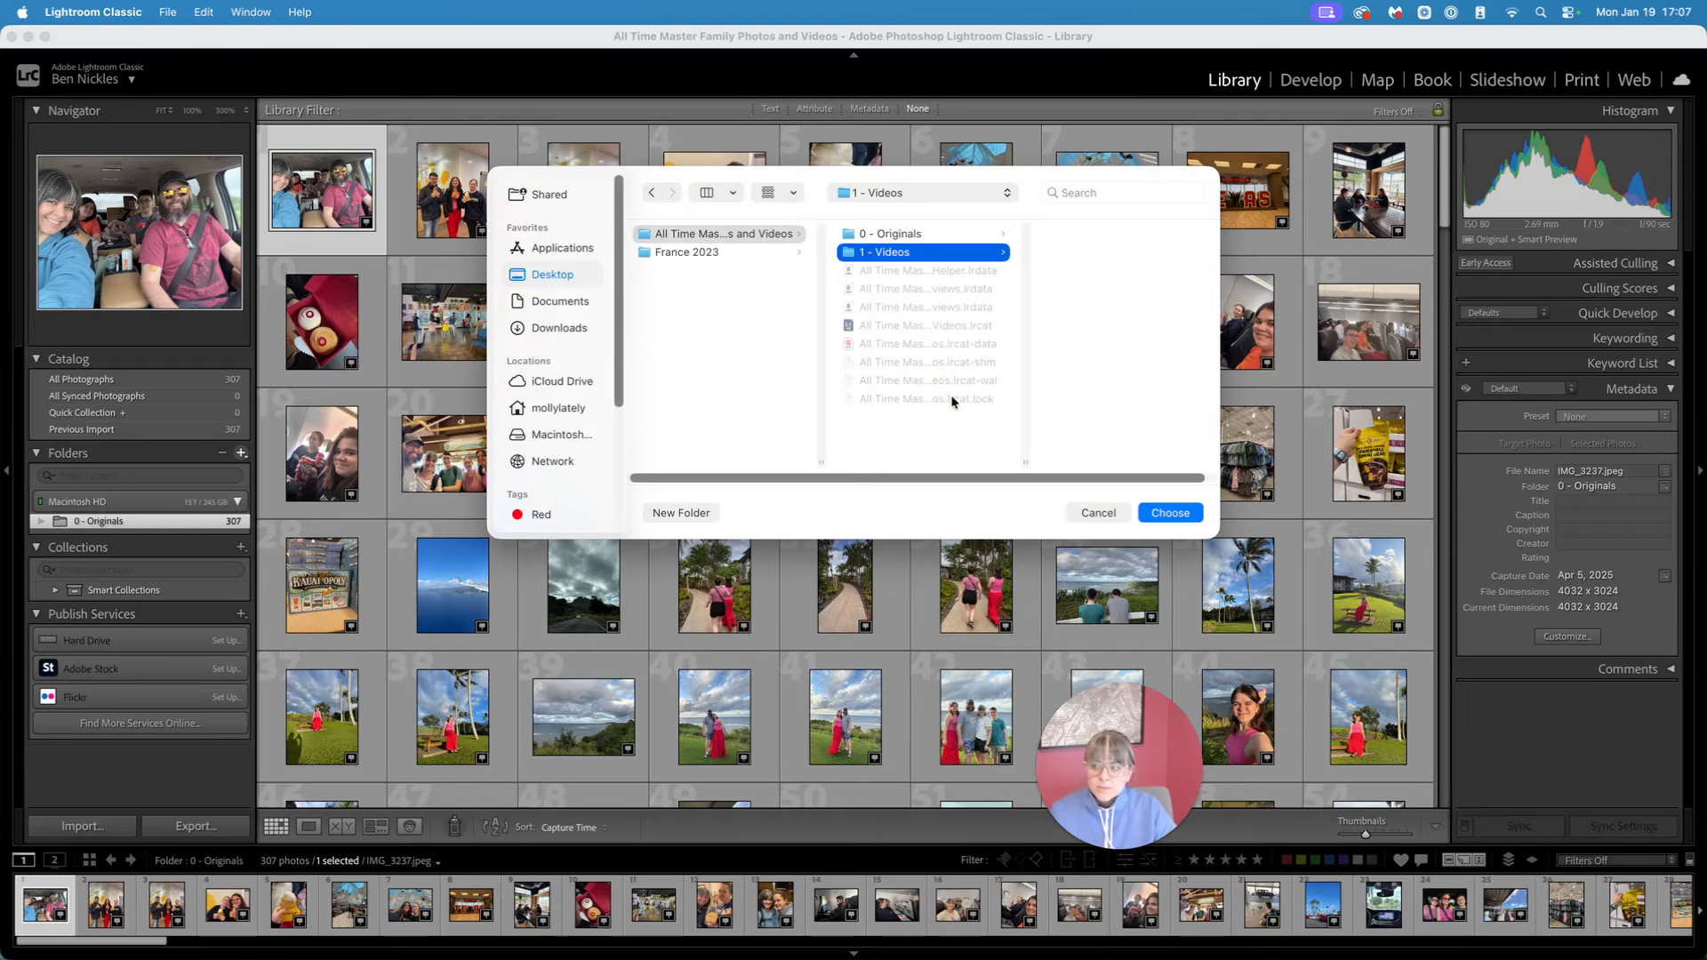
{"action": "left_click", "coordinate": [1171, 518]}
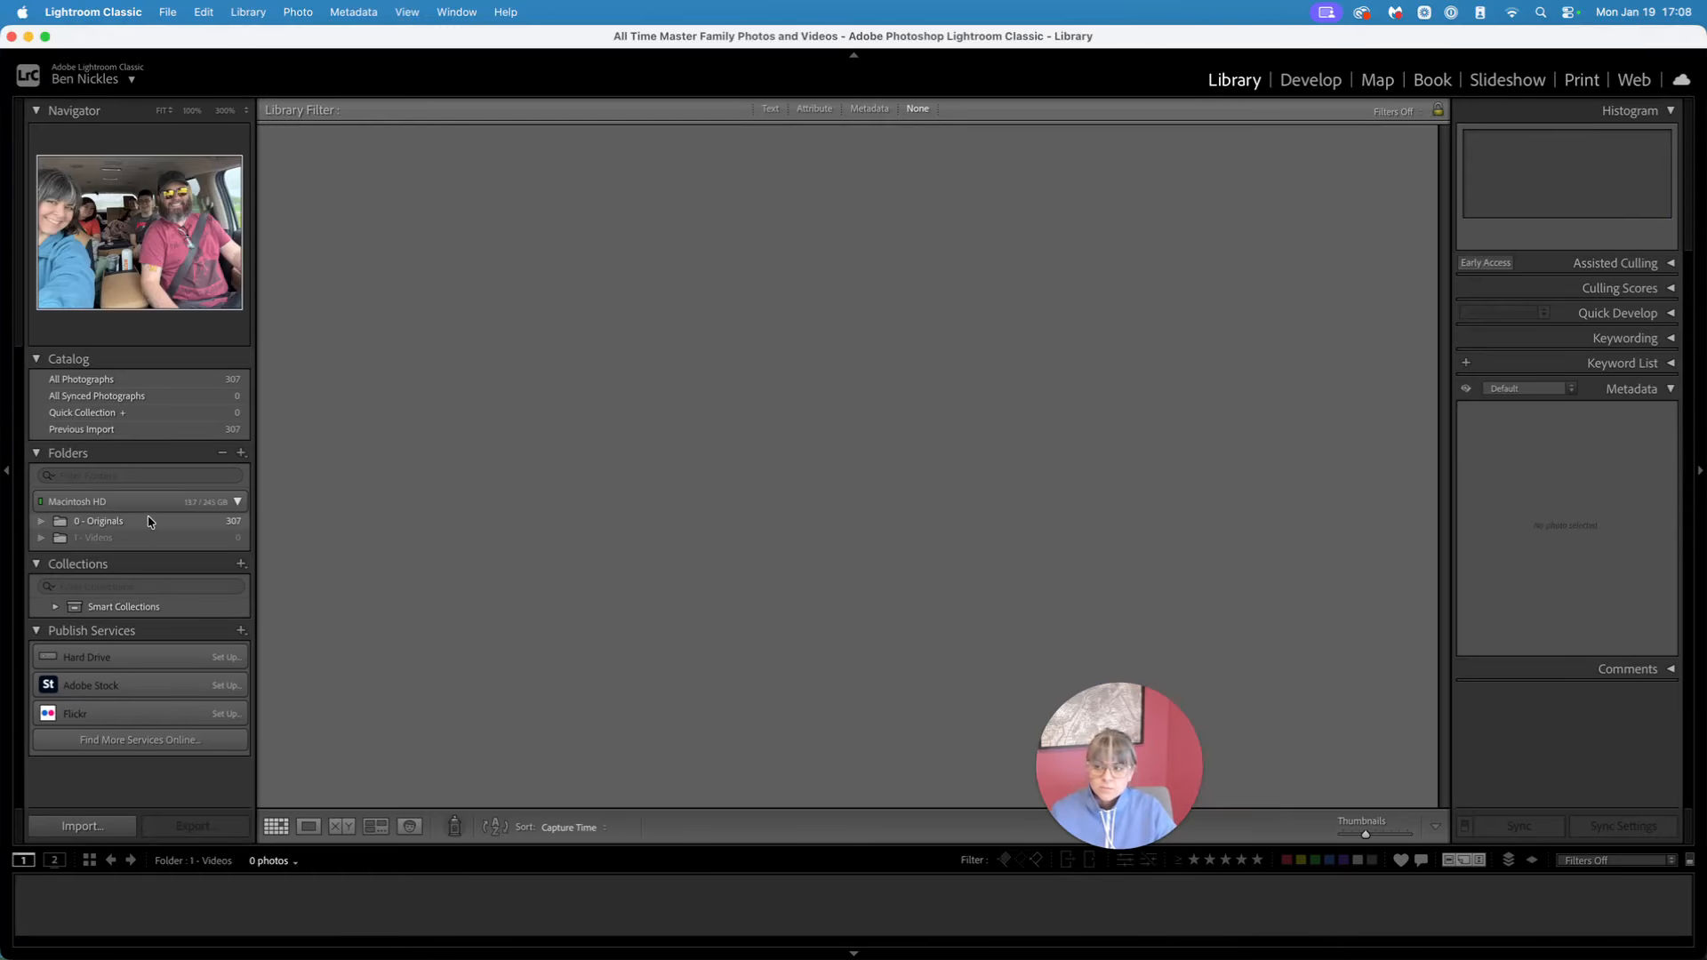
Show the contents of the "0 - Originals" folder and sort them by File Extension
{"action": "left_click", "coordinate": [148, 523]}
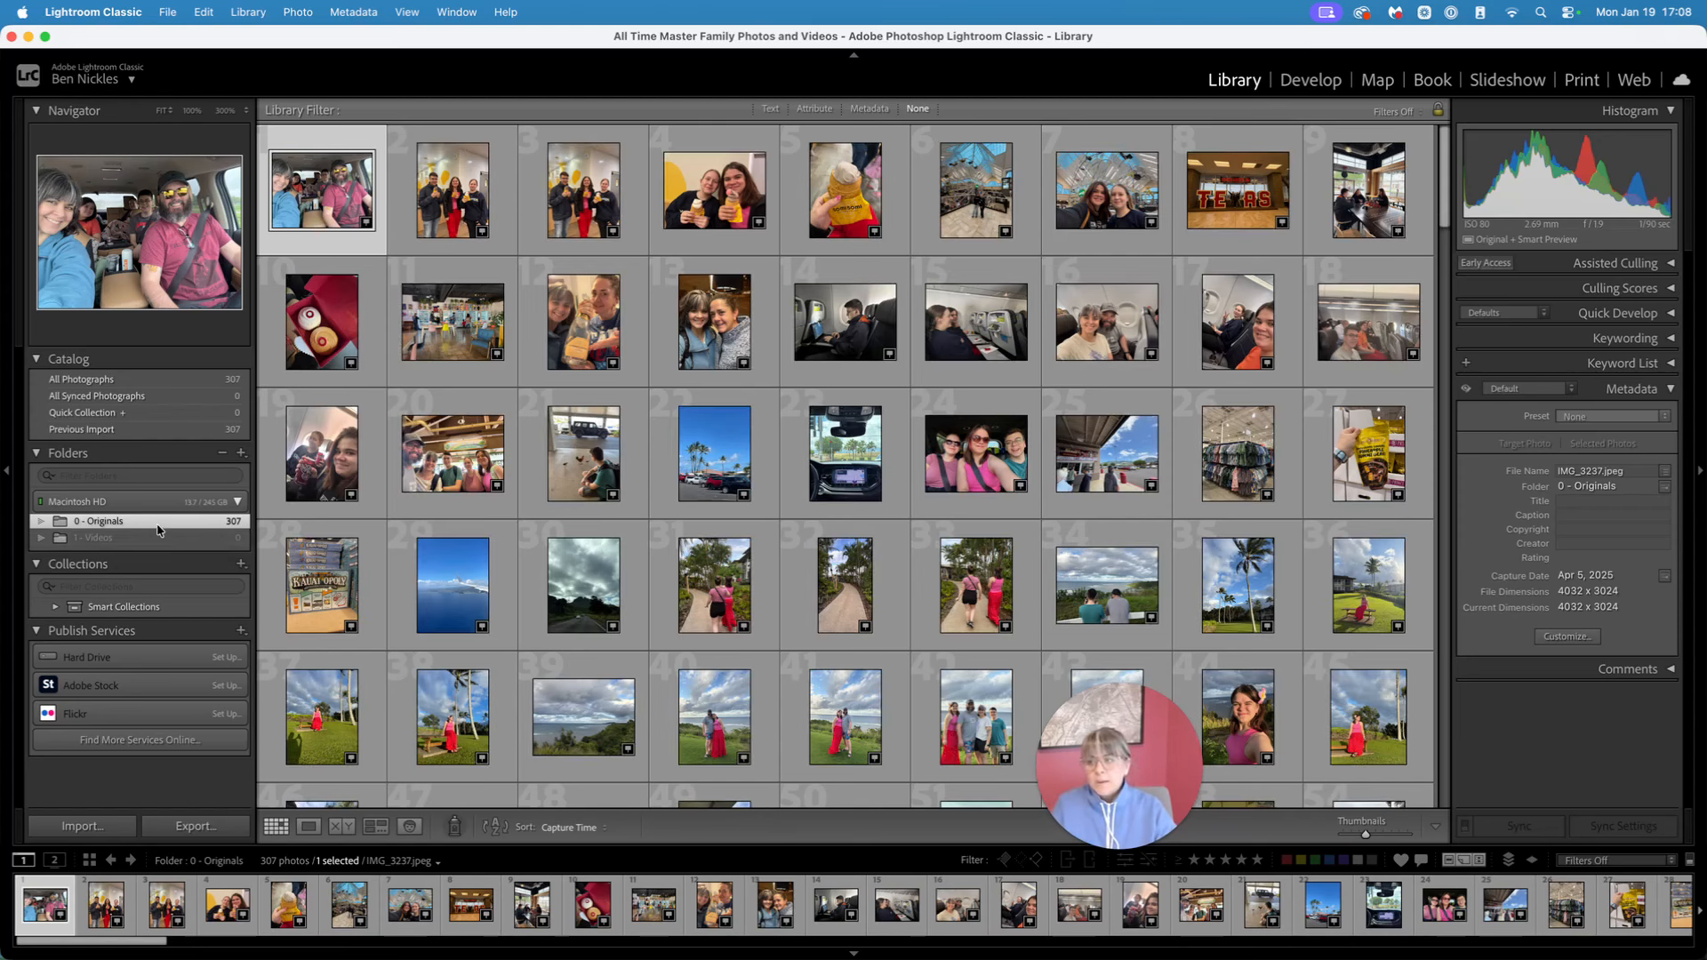
{"action": "left_click", "coordinate": [135, 539]}
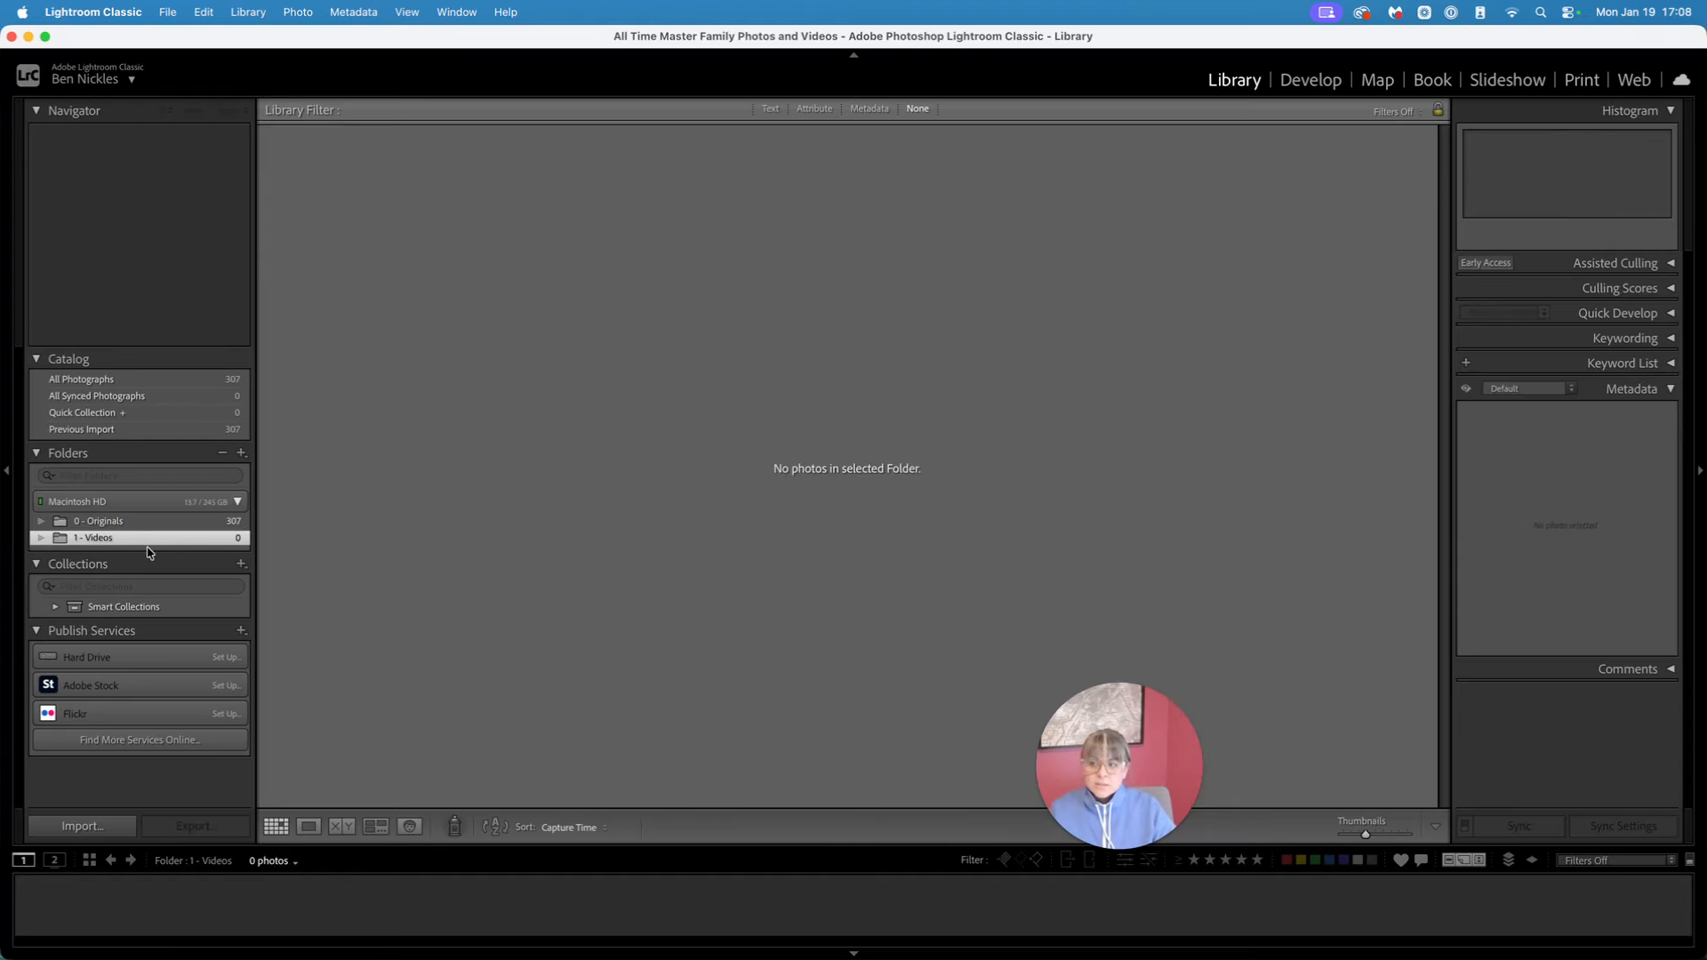
{"action": "left_click", "coordinate": [150, 524]}
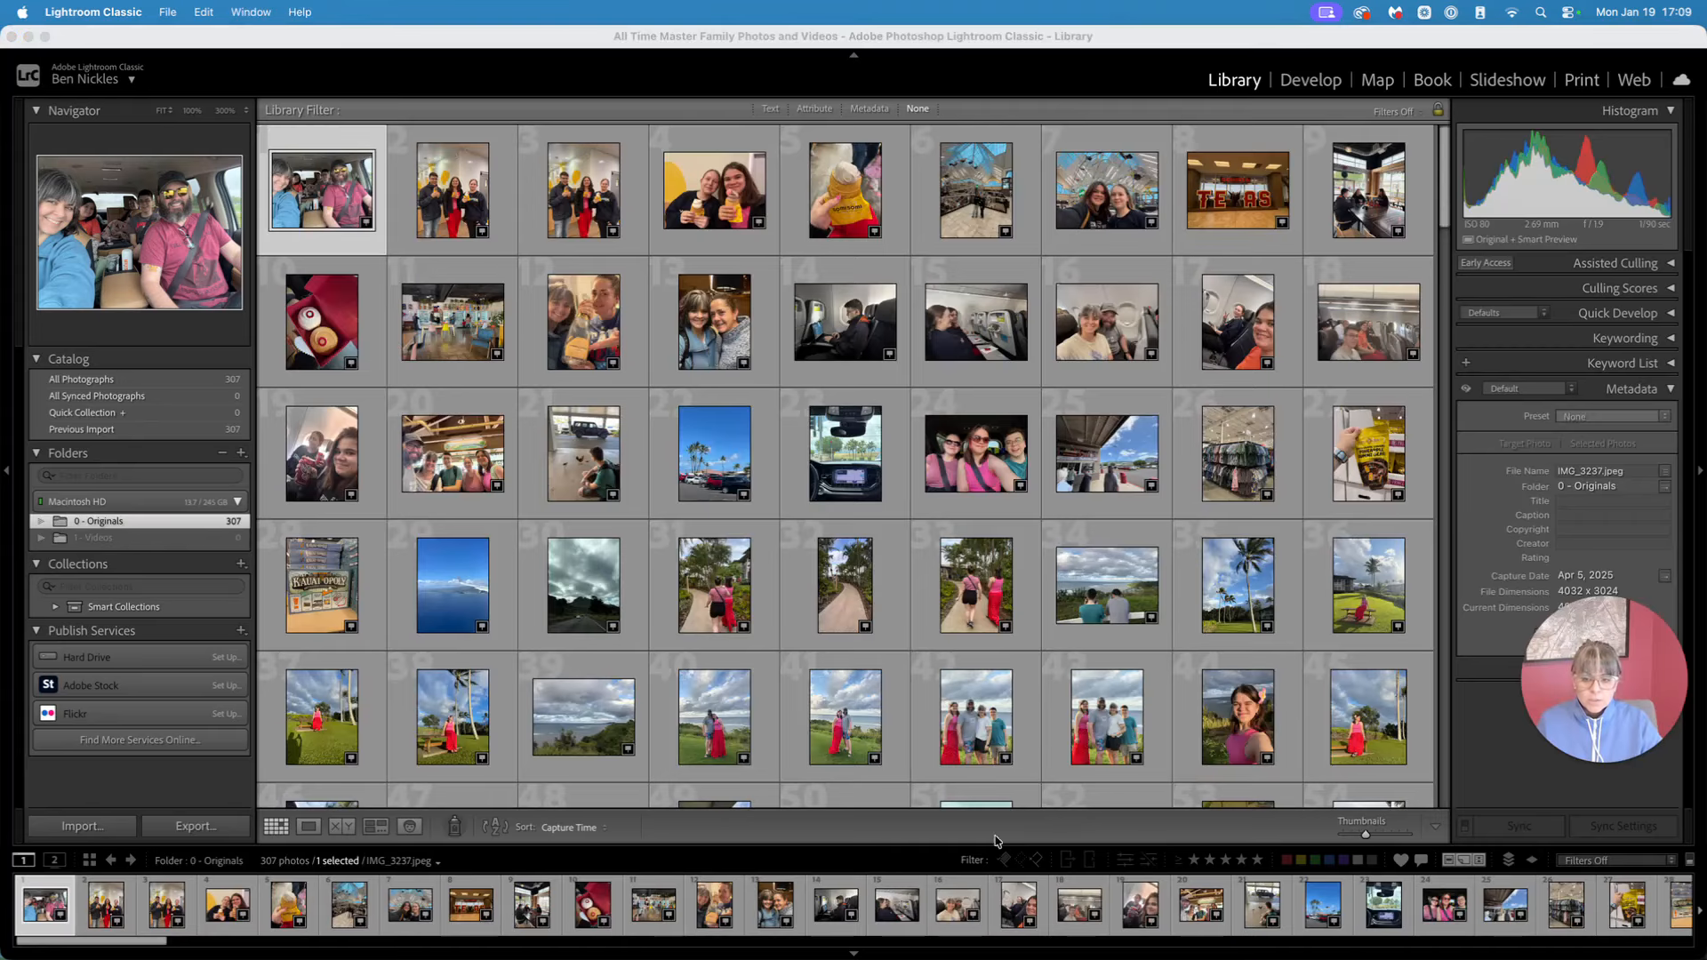
{"action": "left_click", "coordinate": [574, 829]}
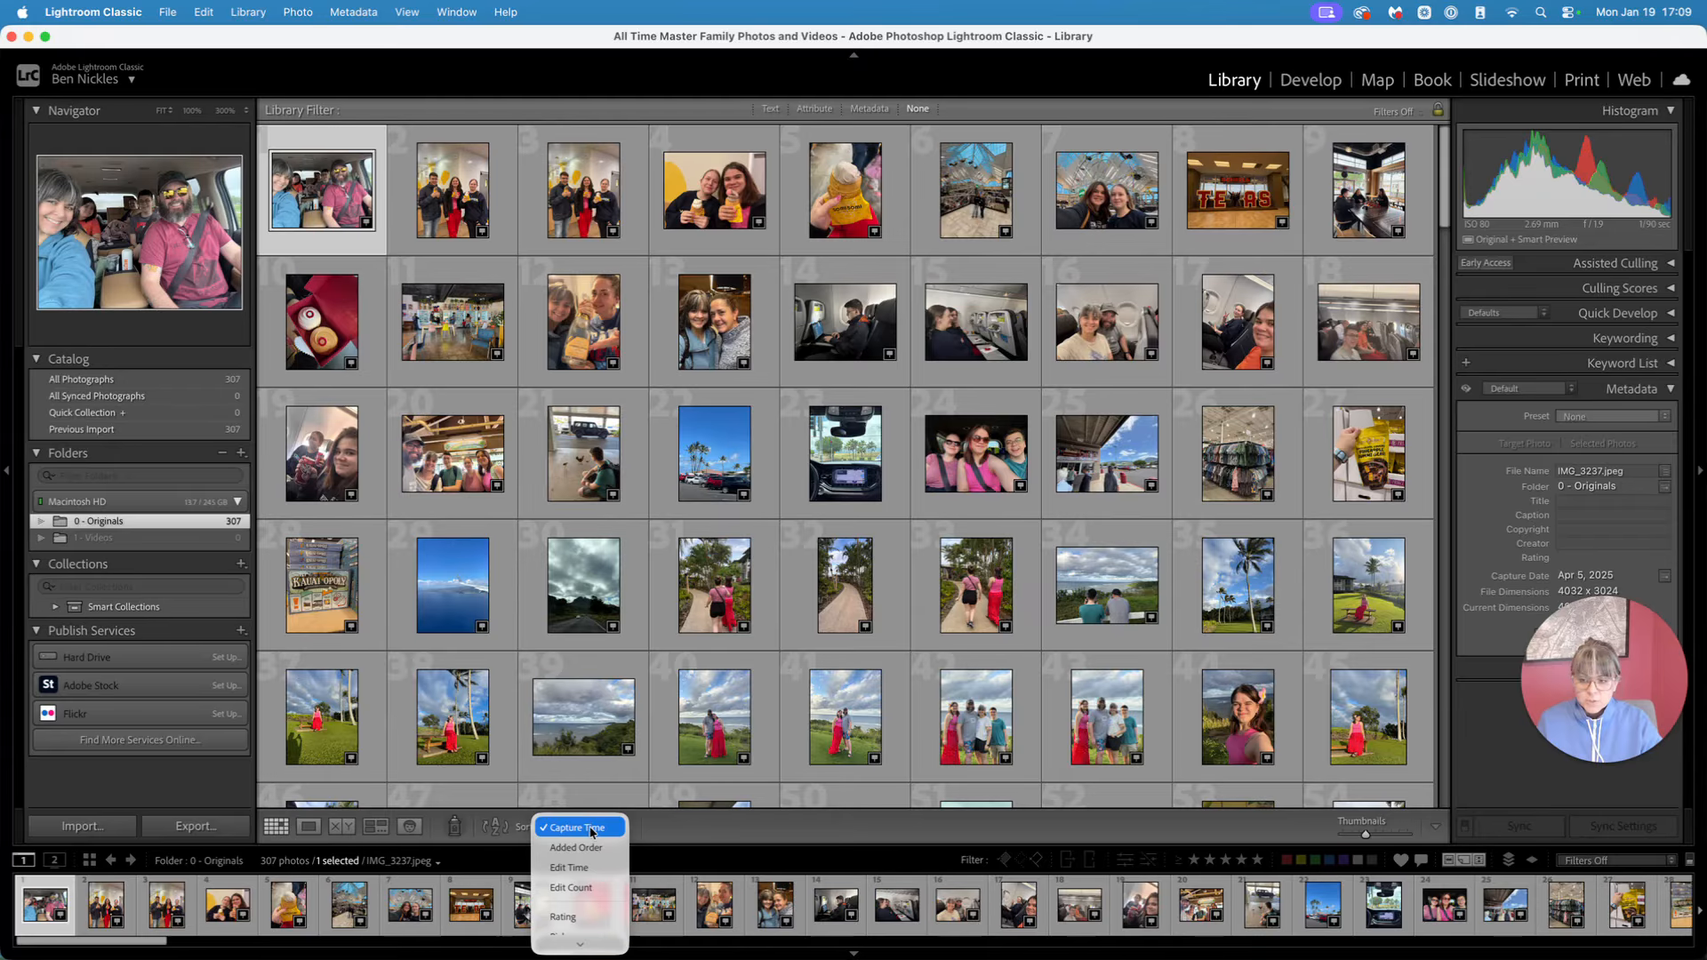
{"action": "scroll", "coordinate": [585, 841], "scroll_direction": "down", "scroll_amount": 5}
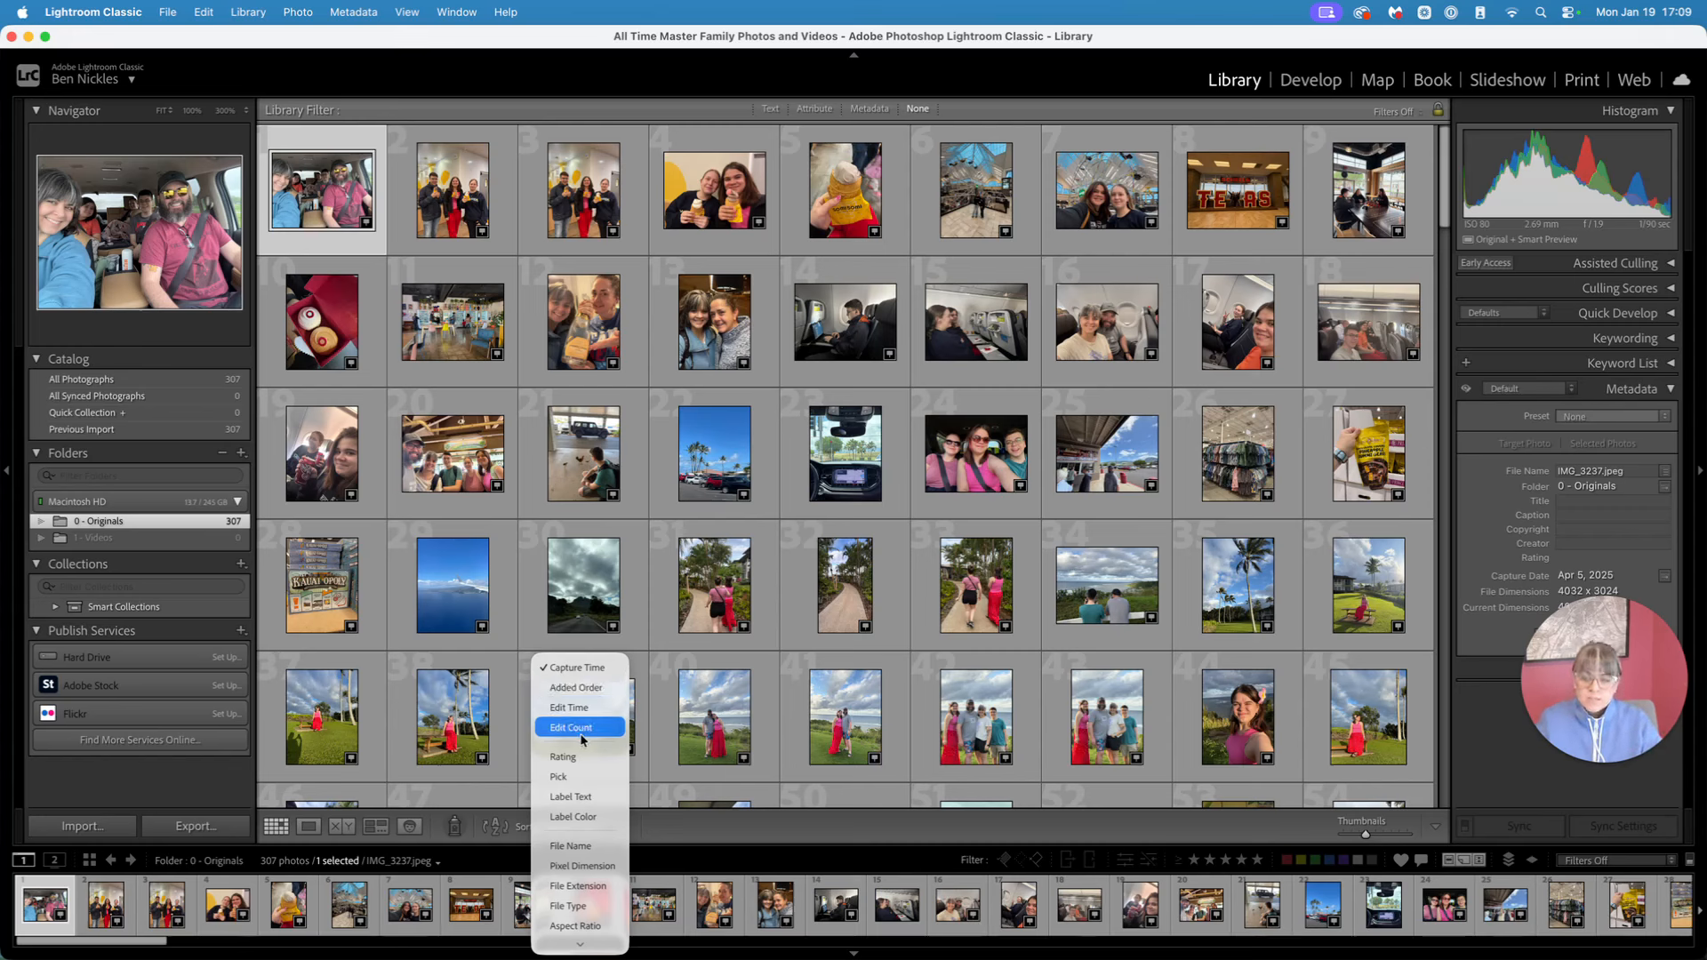
{"action": "scroll", "coordinate": [583, 742], "scroll_direction": "down", "scroll_amount": 4}
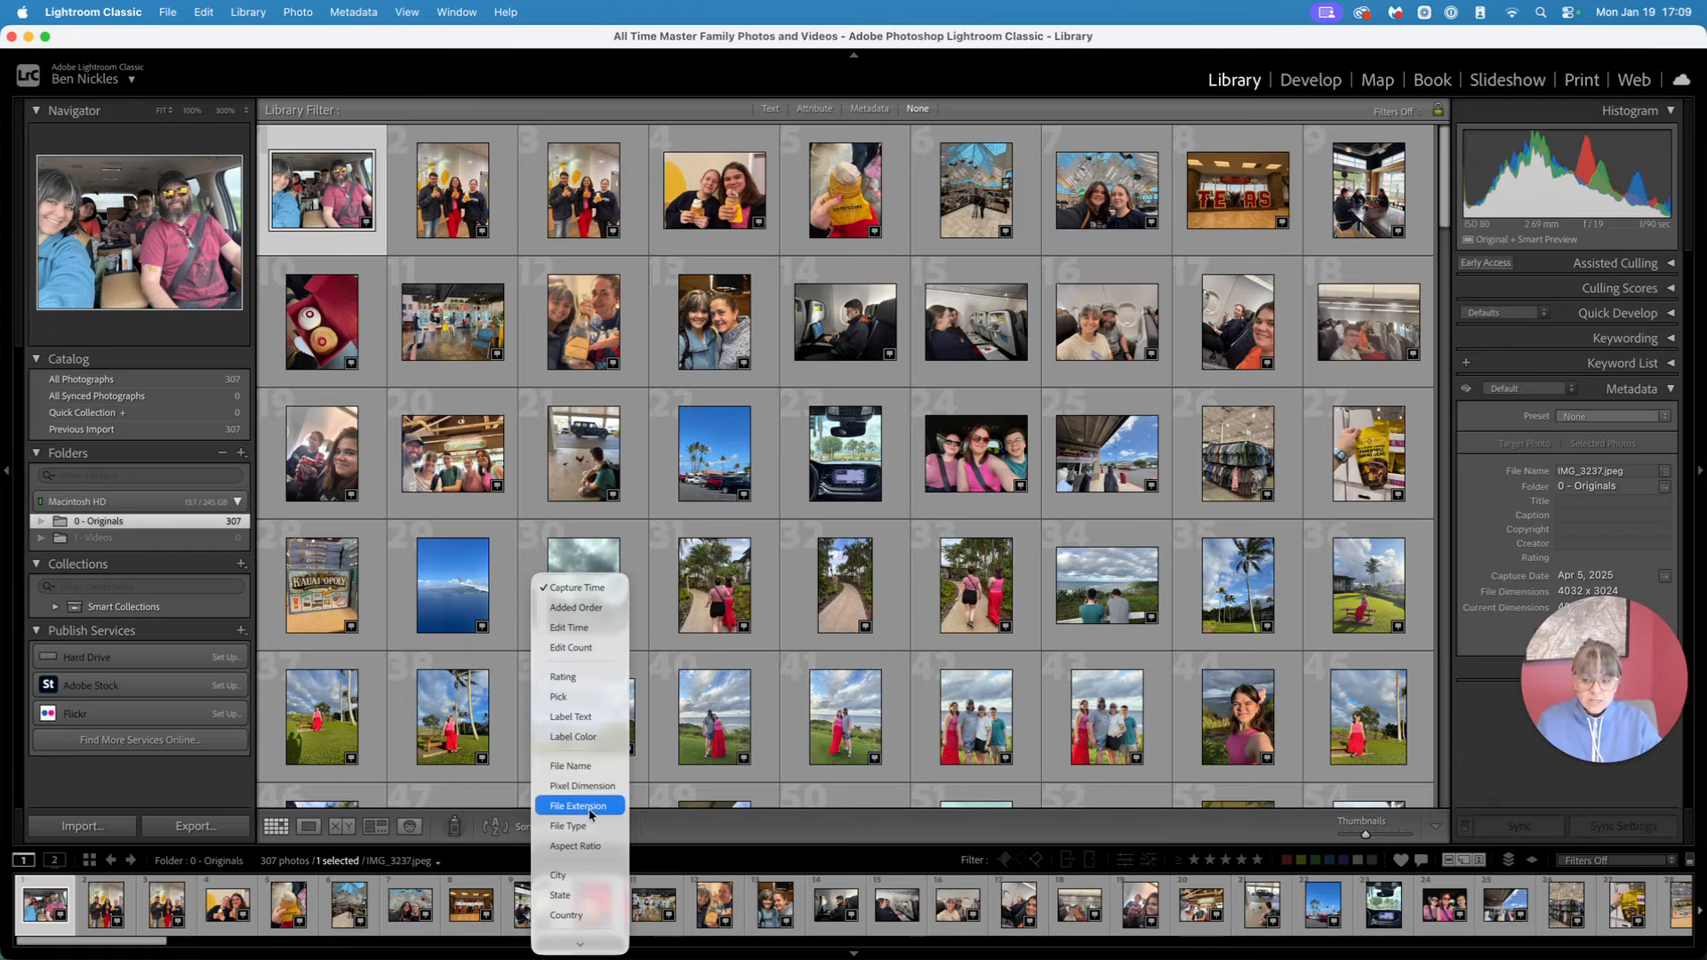
{"action": "left_click", "coordinate": [595, 806]}
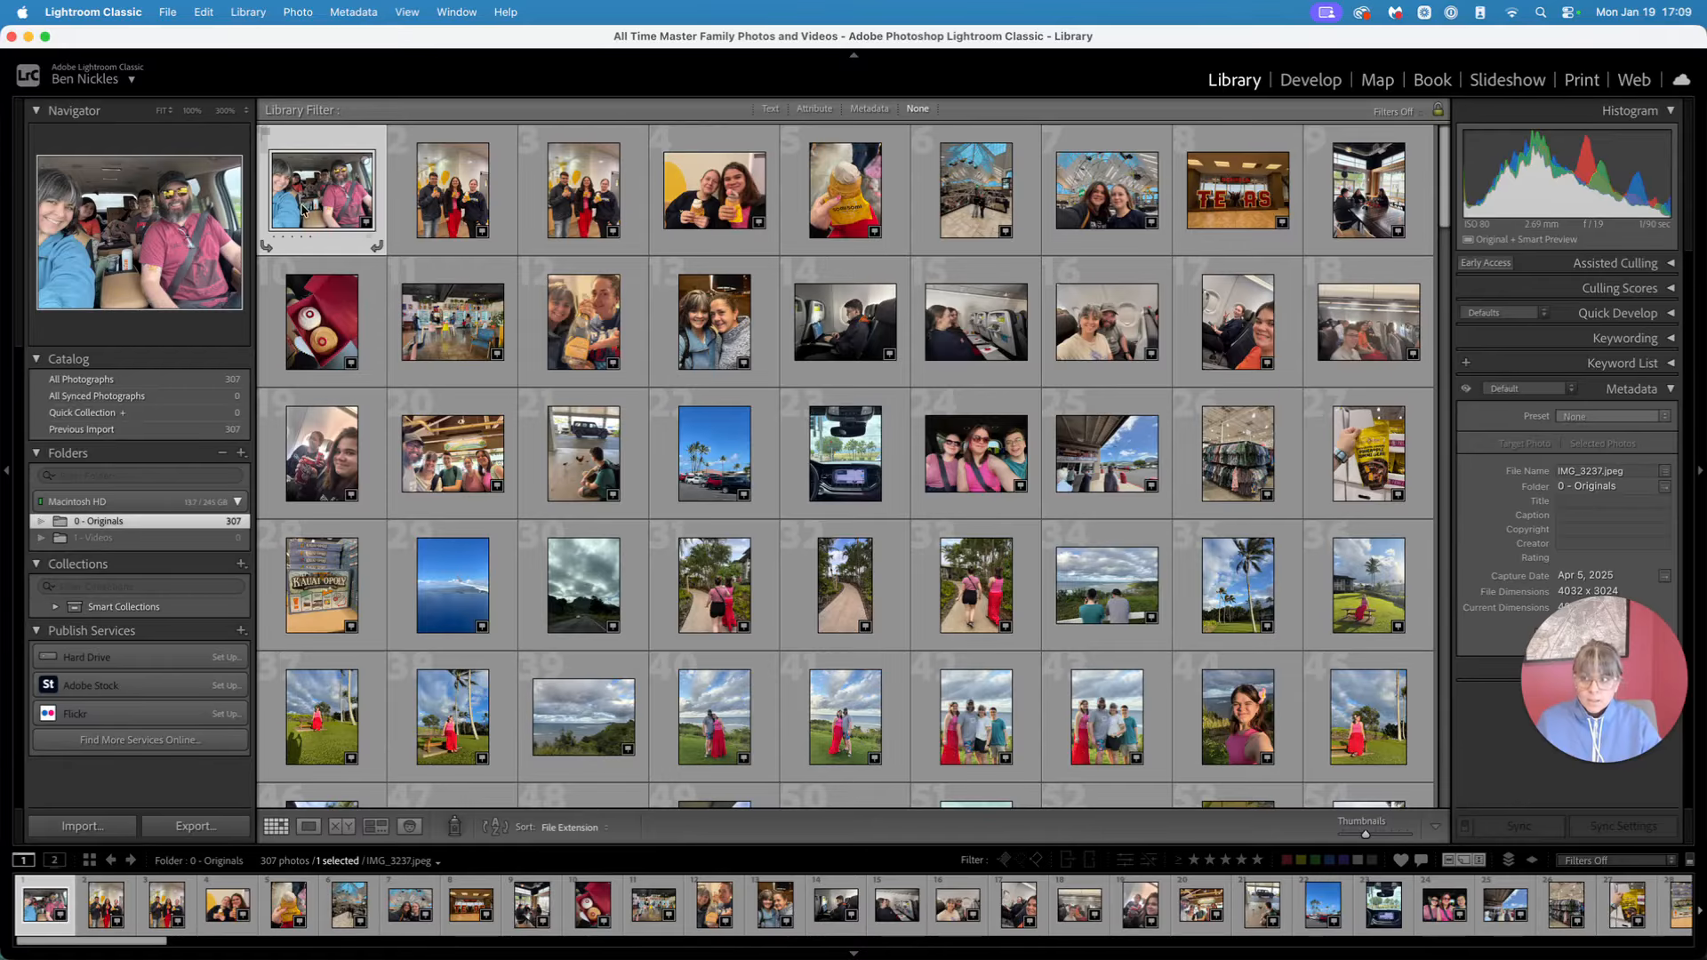
Select all the videos grouped at the end of "0 - Originals" and move them into the "1 - Videos" folder
{"action": "scroll", "coordinate": [800, 400], "scroll_direction": "down", "scroll_amount": 10}
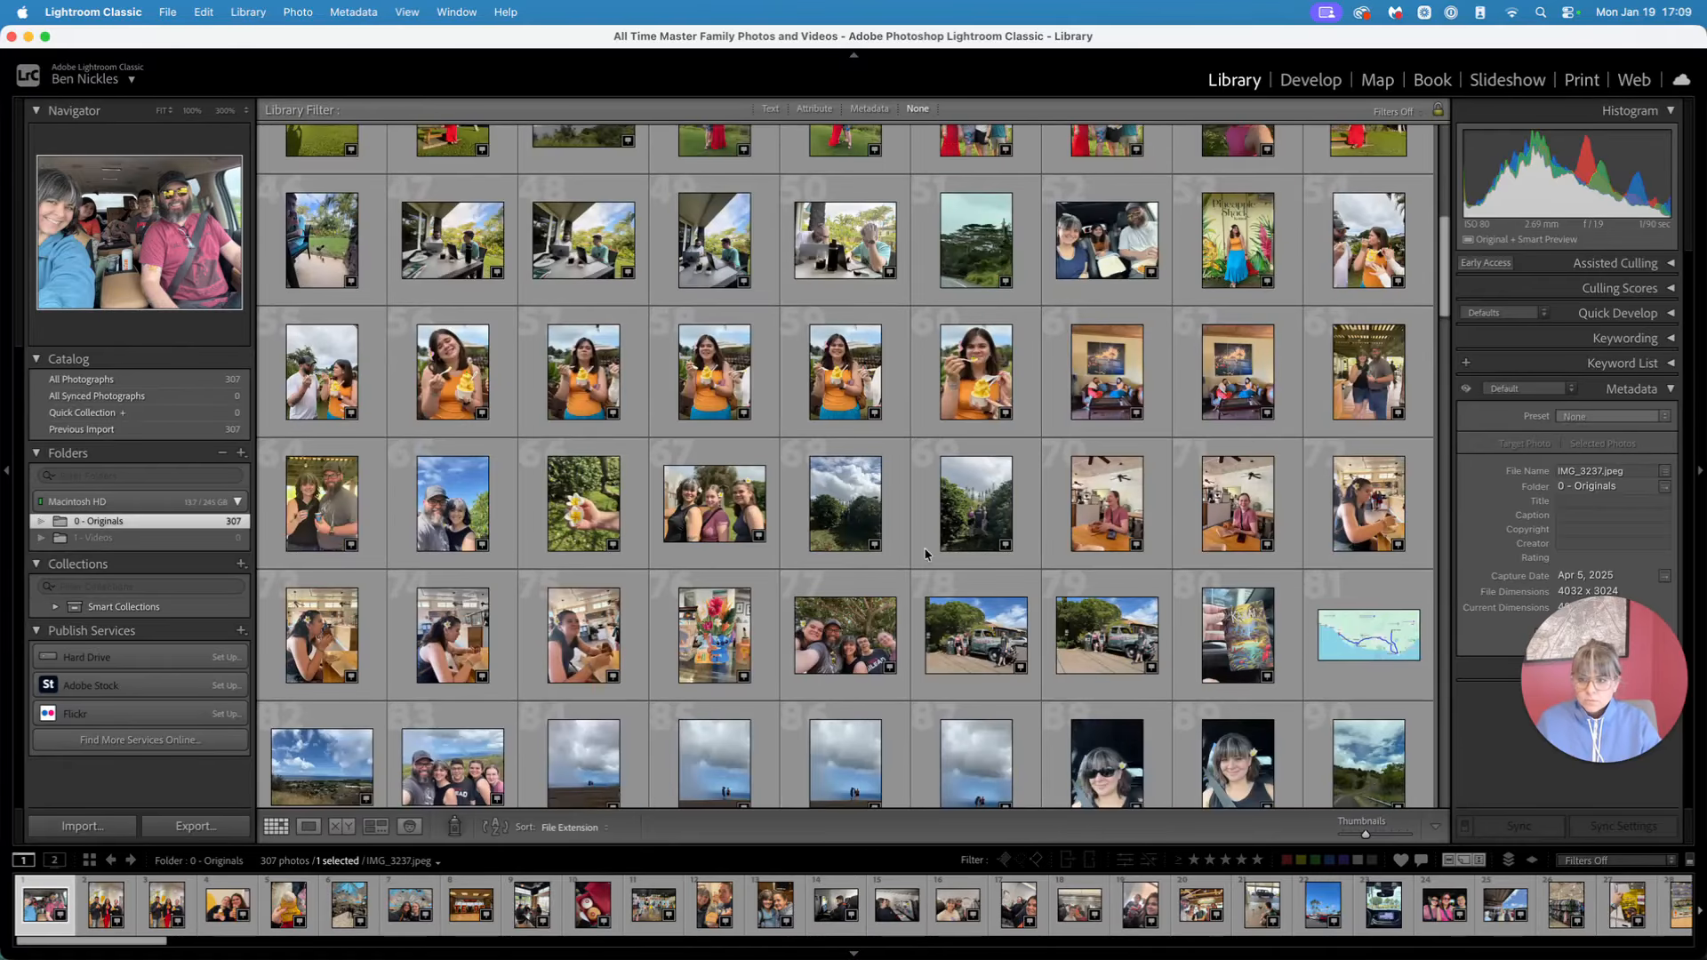
{"action": "scroll", "coordinate": [925, 547], "scroll_direction": "down", "scroll_amount": 10}
{"action": "scroll", "coordinate": [1119, 583], "scroll_direction": "down", "scroll_amount": 20}
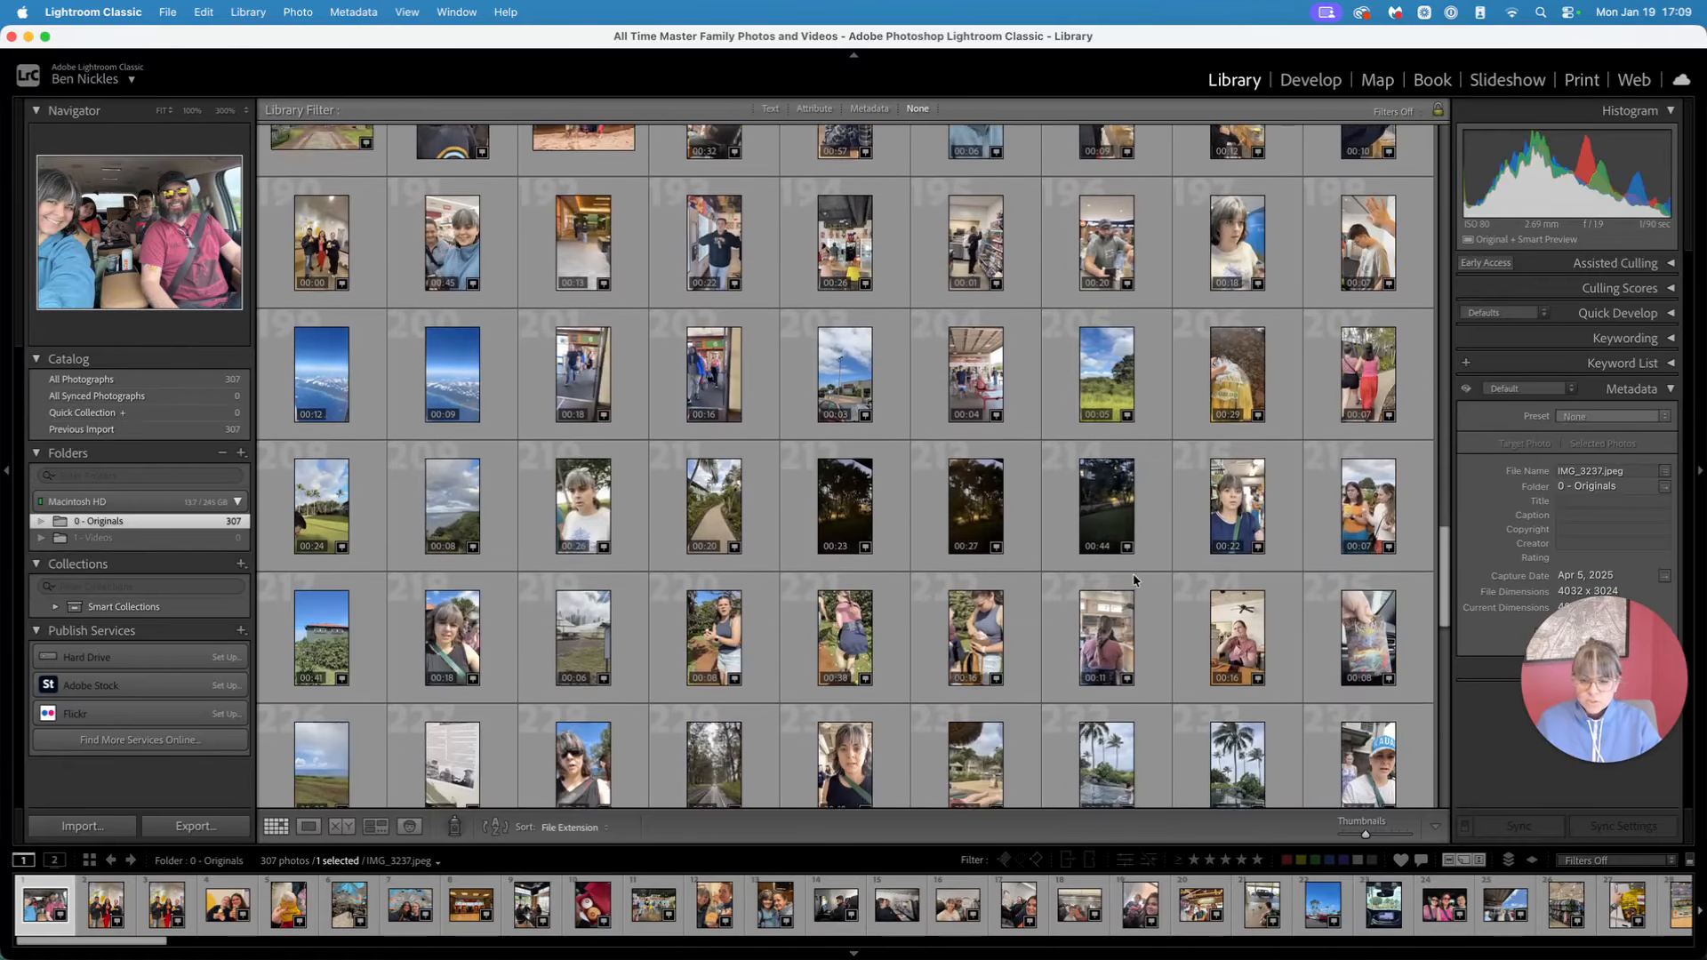
{"action": "scroll", "coordinate": [1138, 578], "scroll_direction": "down", "scroll_amount": 15}
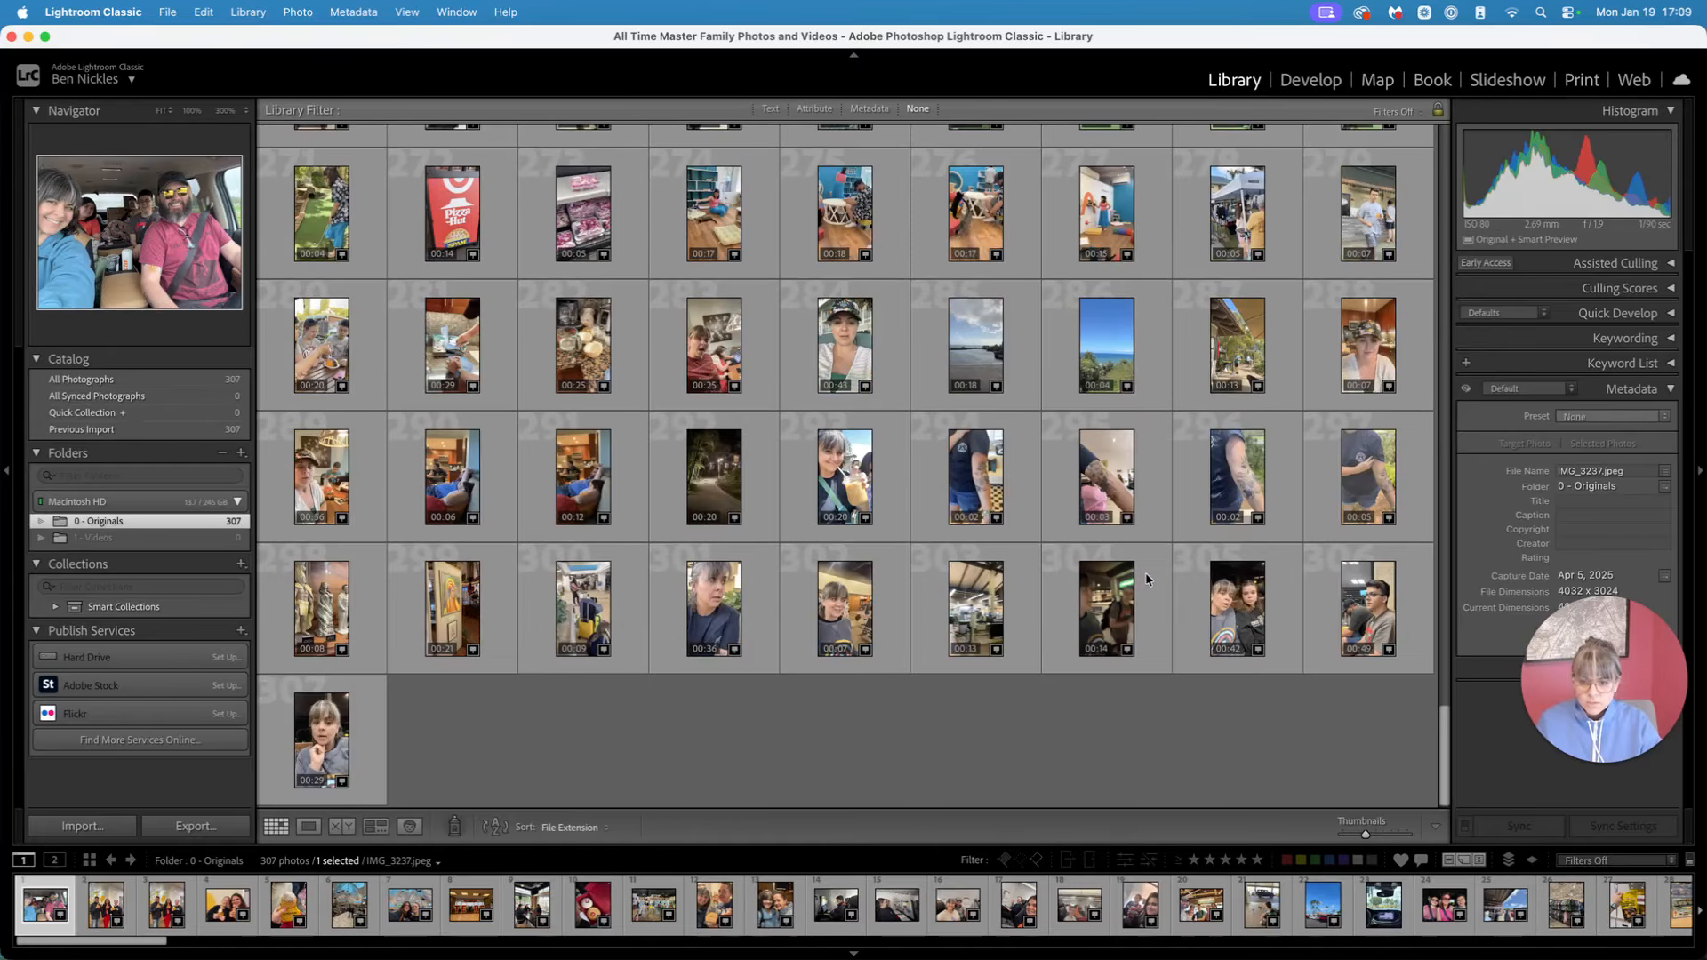
{"action": "left_click", "coordinate": [861, 717]}
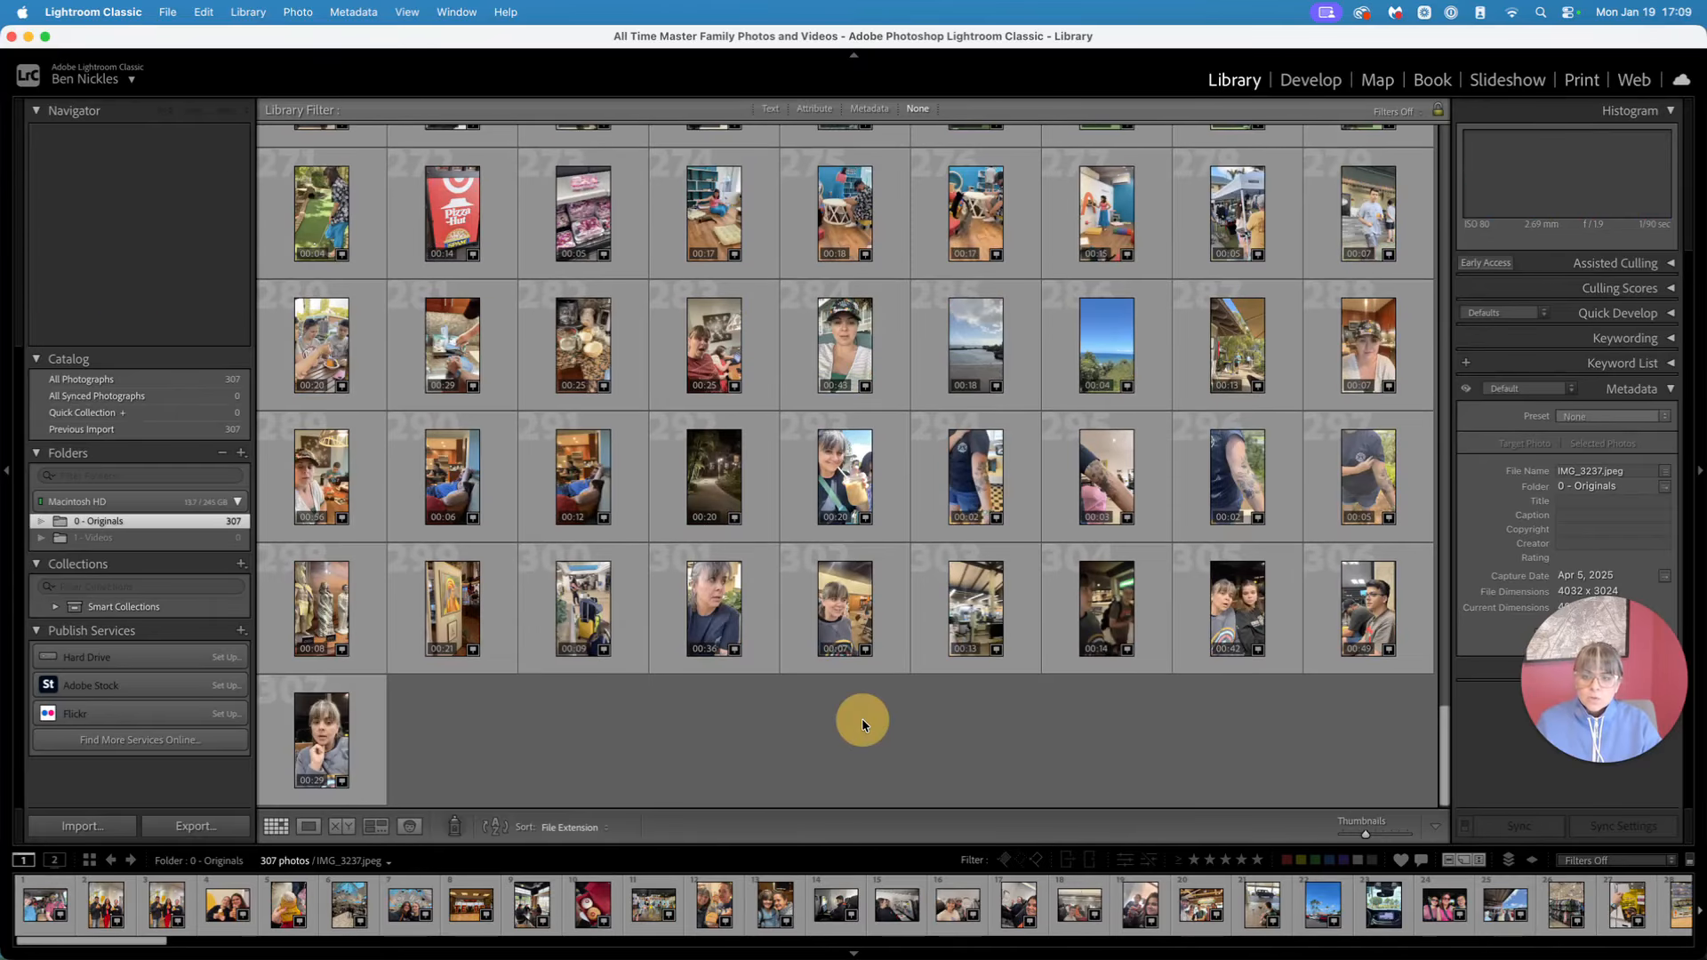
{"action": "left_click", "coordinate": [322, 753]}
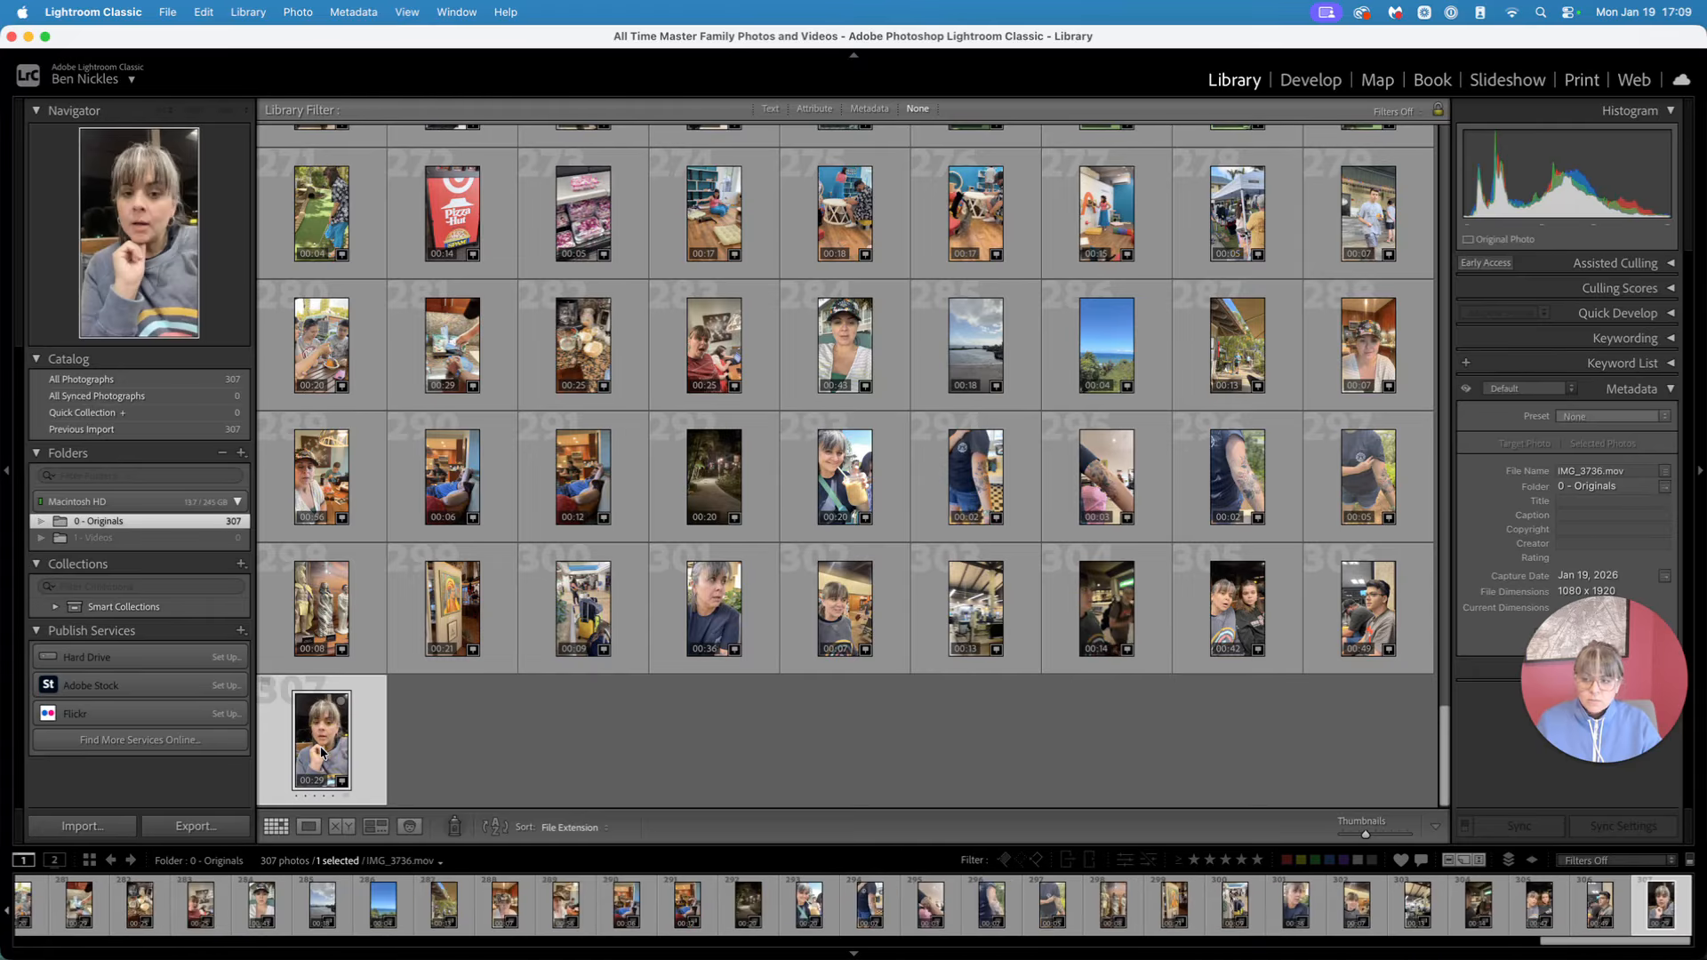
{"action": "scroll", "coordinate": [1193, 501], "scroll_direction": "up", "scroll_amount": 3}
{"action": "scroll", "coordinate": [1277, 561], "scroll_direction": "up", "scroll_amount": 1}
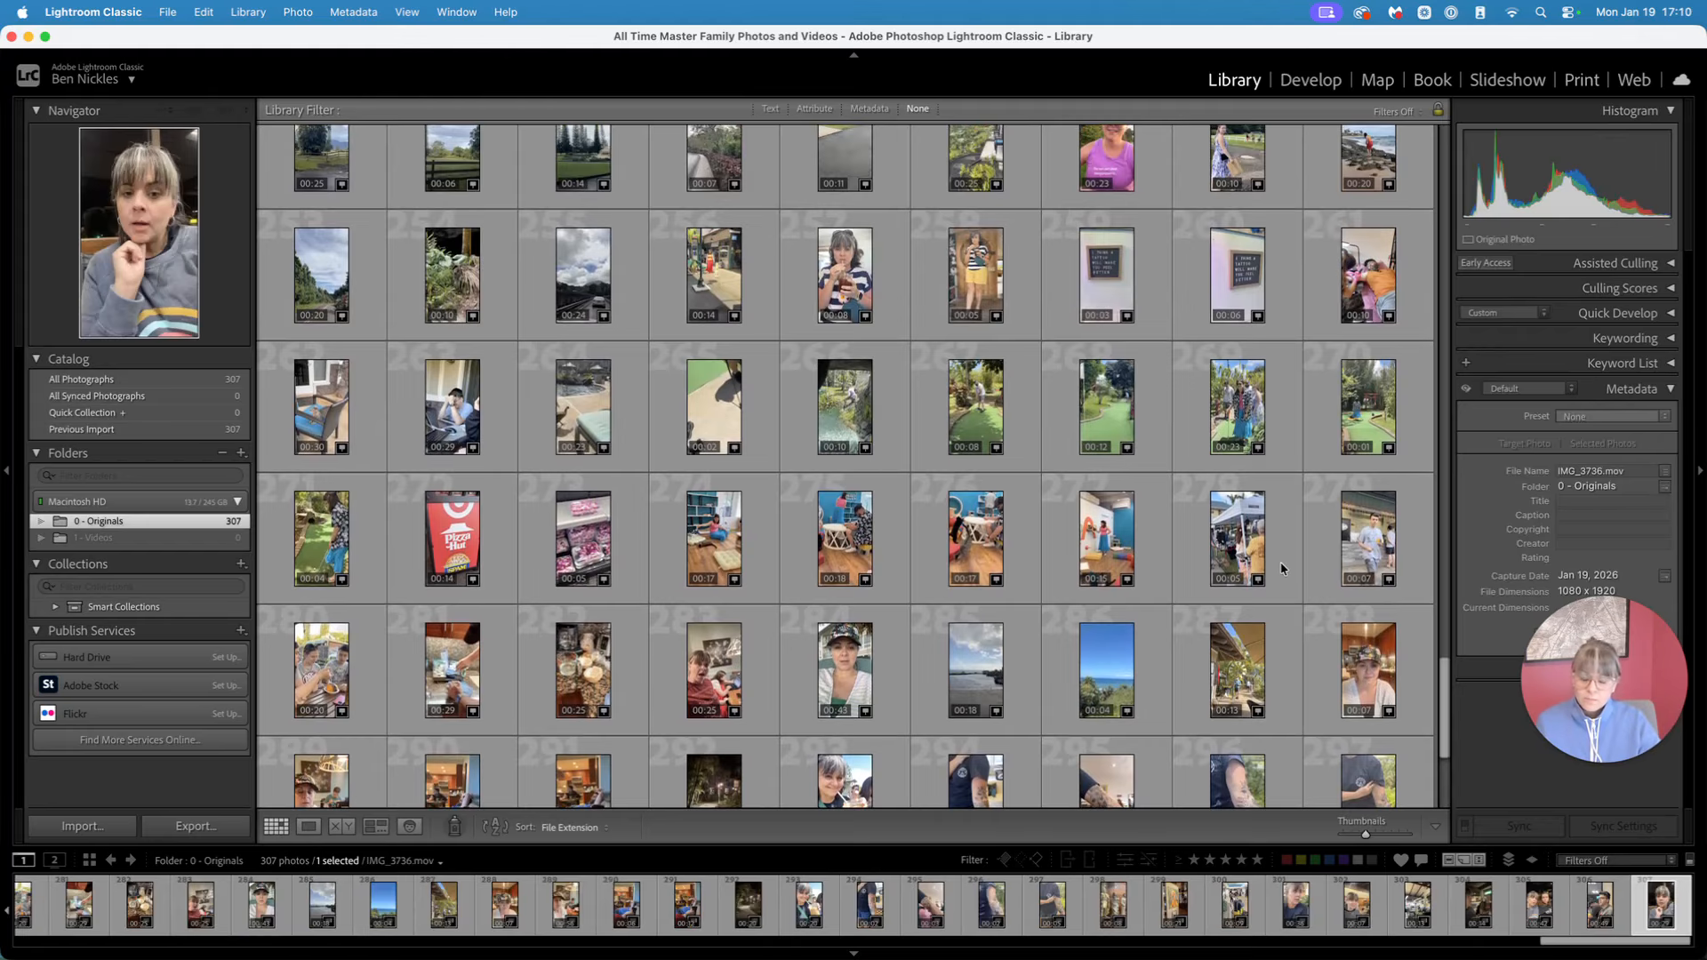
{"action": "scroll", "coordinate": [1289, 533], "scroll_direction": "up", "scroll_amount": 5}
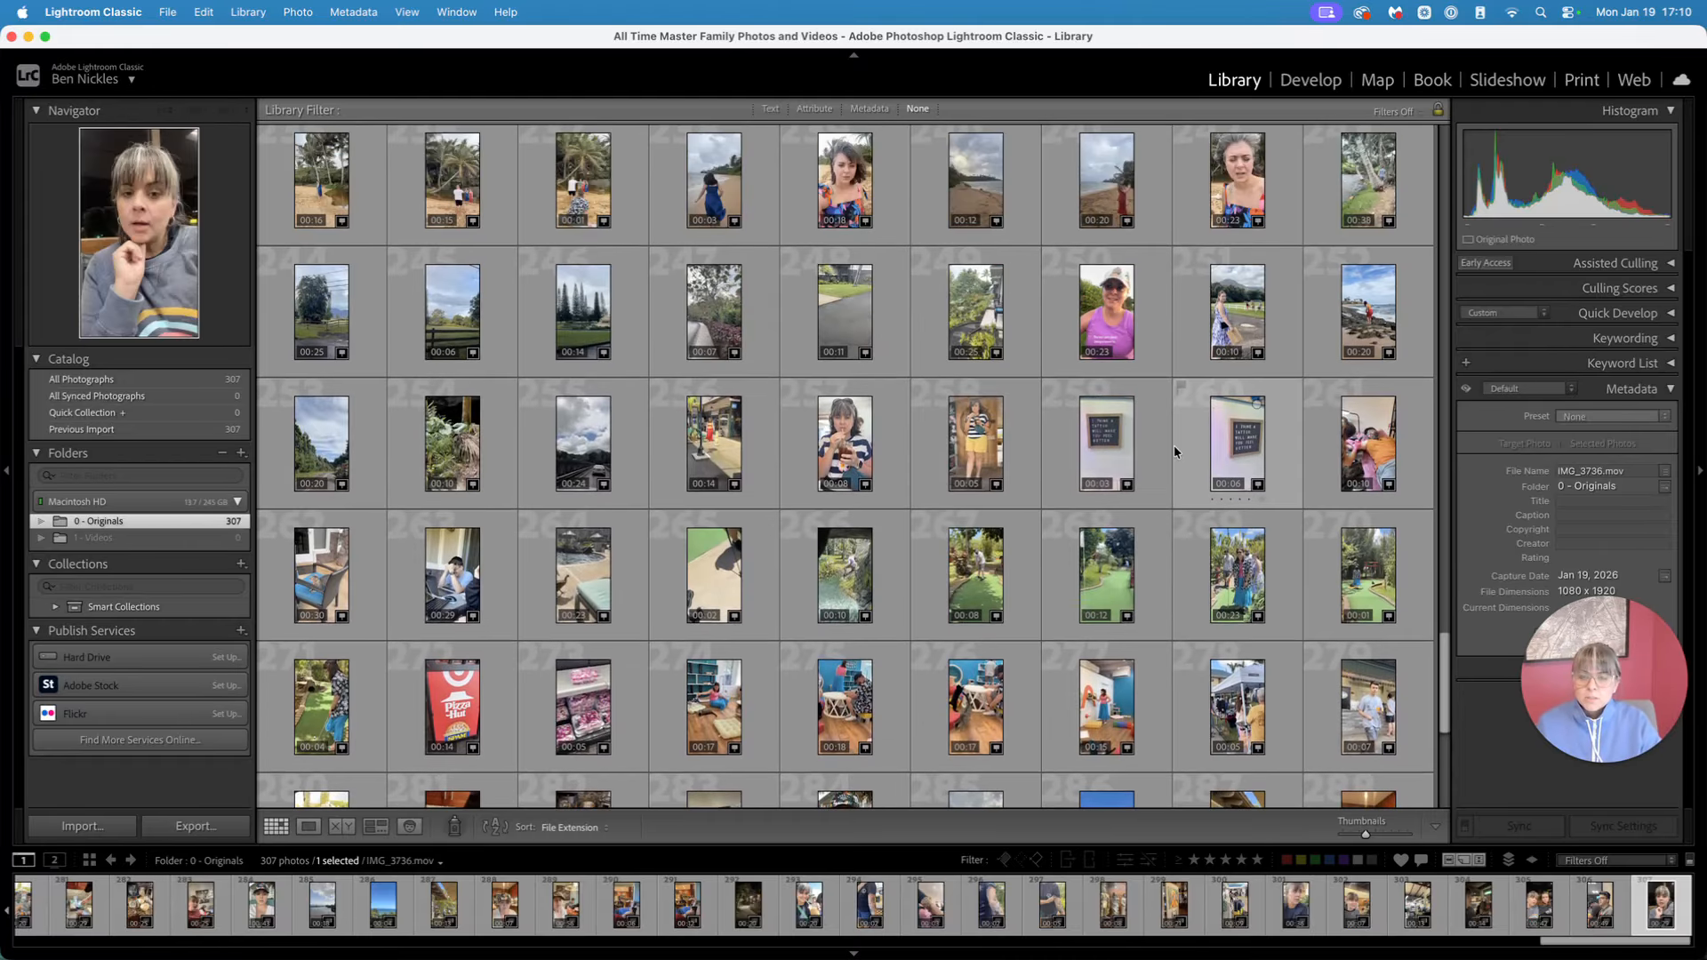
{"action": "scroll", "coordinate": [1245, 370], "scroll_direction": "up", "scroll_amount": 6}
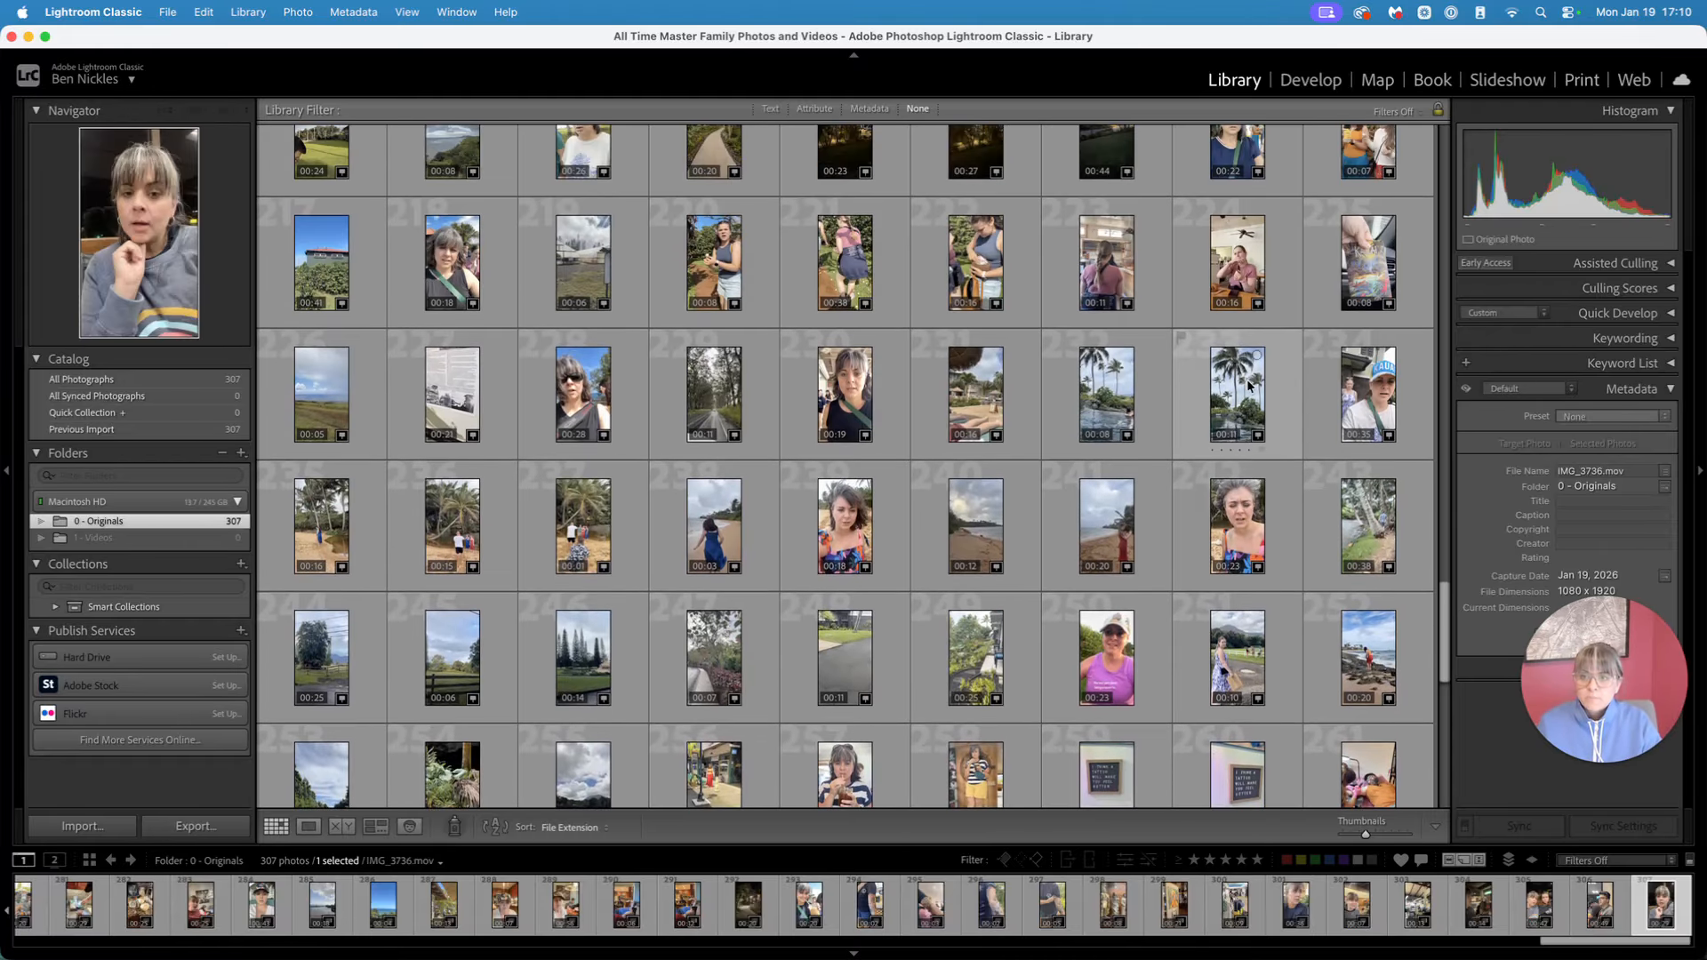
{"action": "scroll", "coordinate": [1257, 383], "scroll_direction": "up", "scroll_amount": 7}
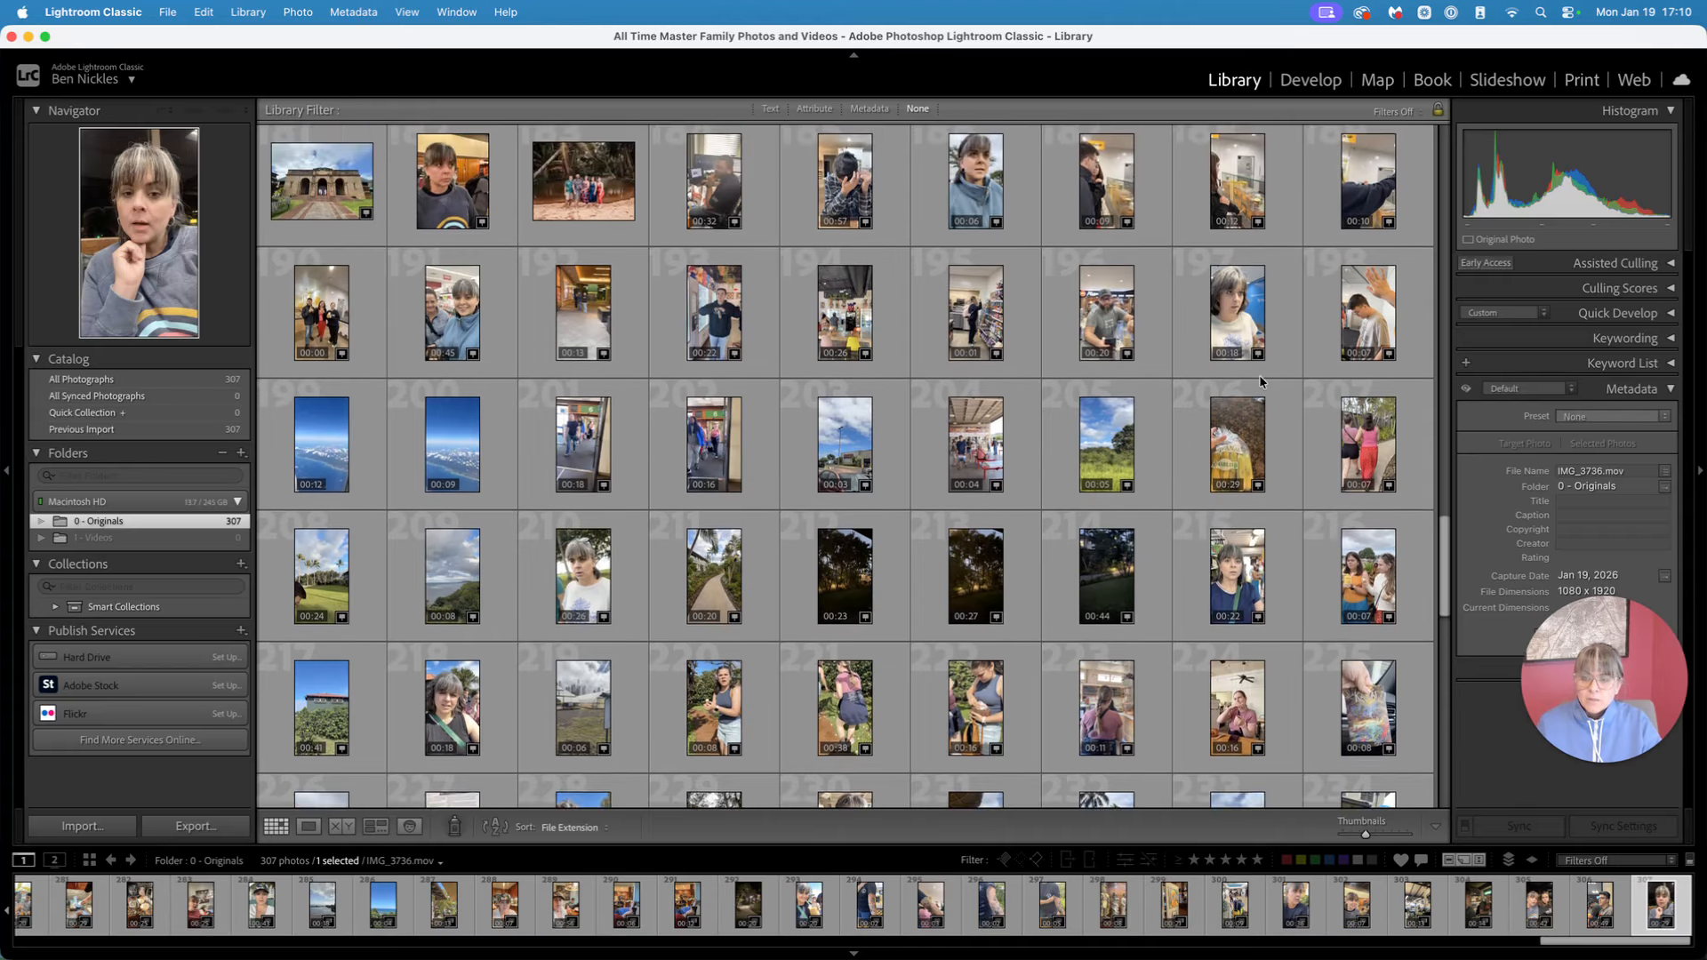
{"action": "scroll", "coordinate": [1264, 383], "scroll_direction": "up", "scroll_amount": 1}
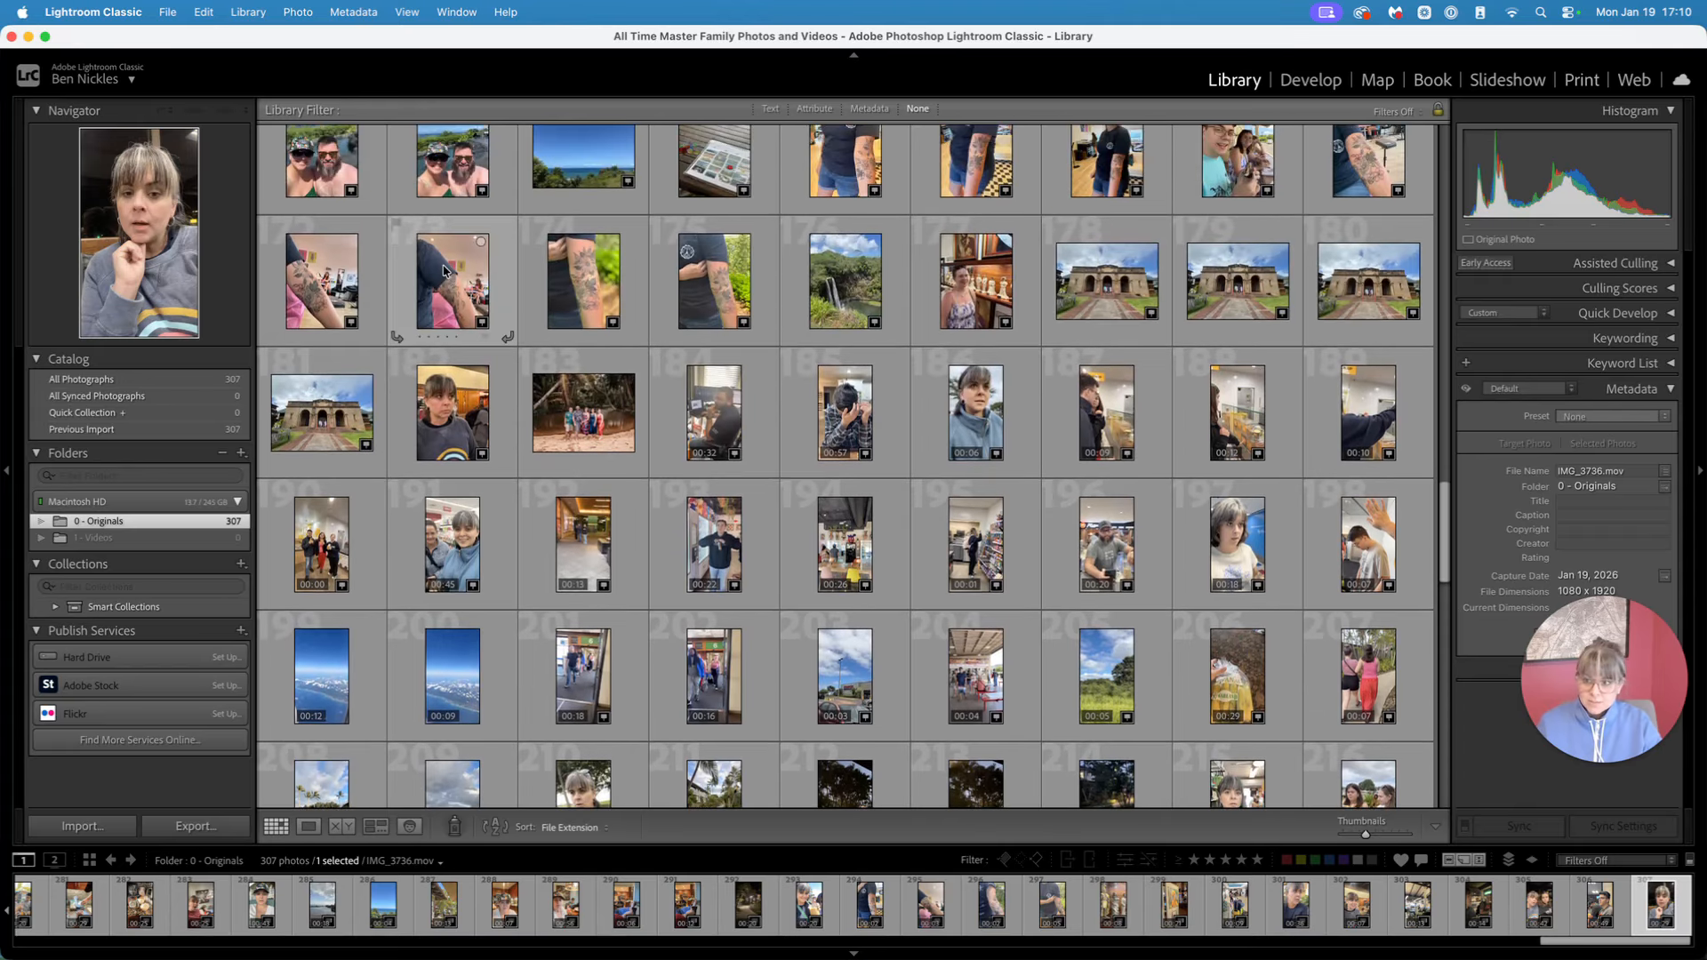
{"action": "left_click", "coordinate": [719, 421], "text": "shift"}
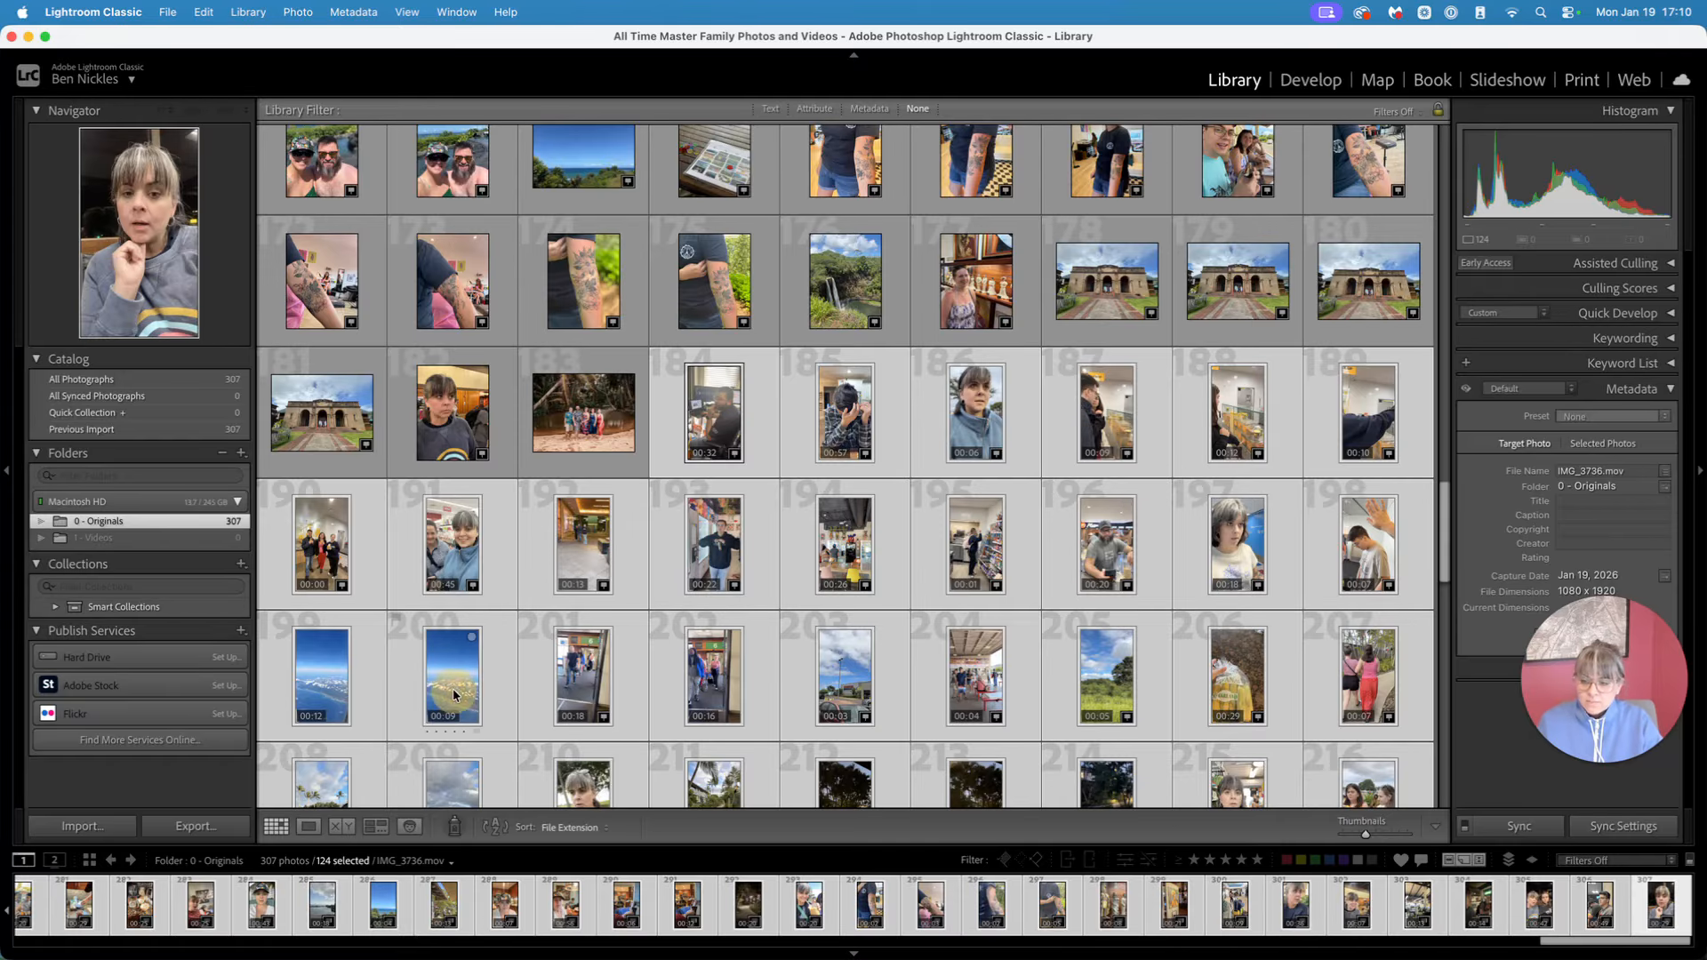
{"action": "left_click_drag", "start_coordinate": [452, 694], "coordinate": [150, 543]}
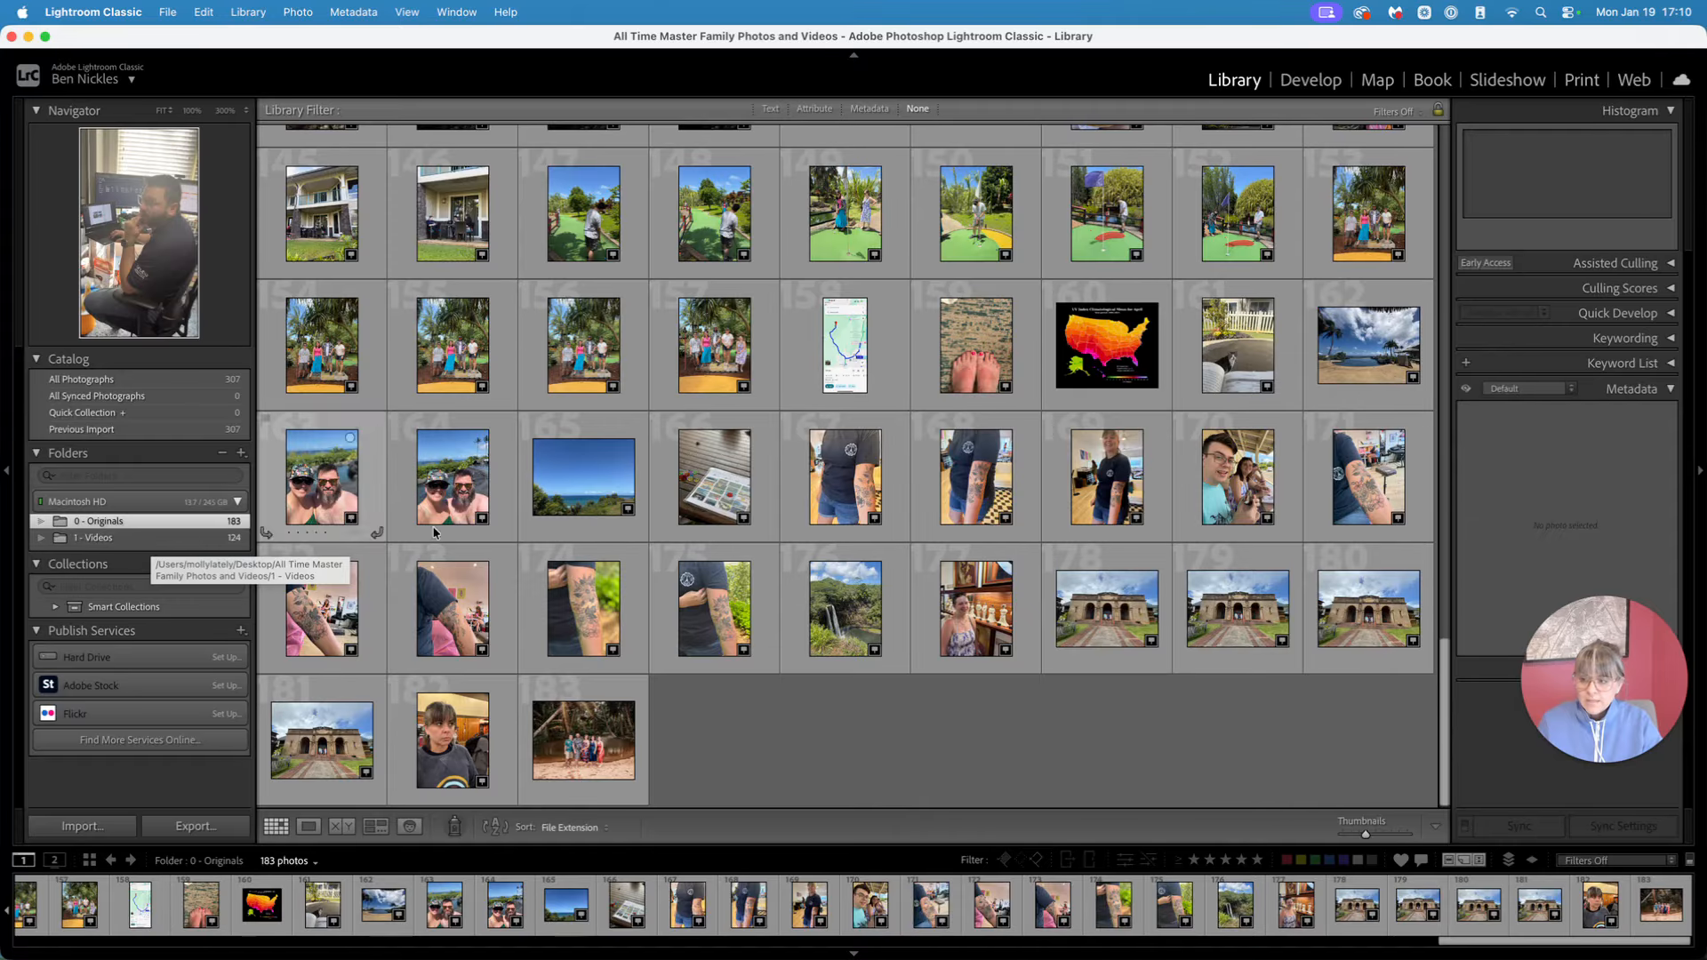
Check the "1 - Videos" and "0 - Originals" folders in the catalog, then in Finder's All Time Master Family Photos and Videos window
{"action": "left_click", "coordinate": [201, 540]}
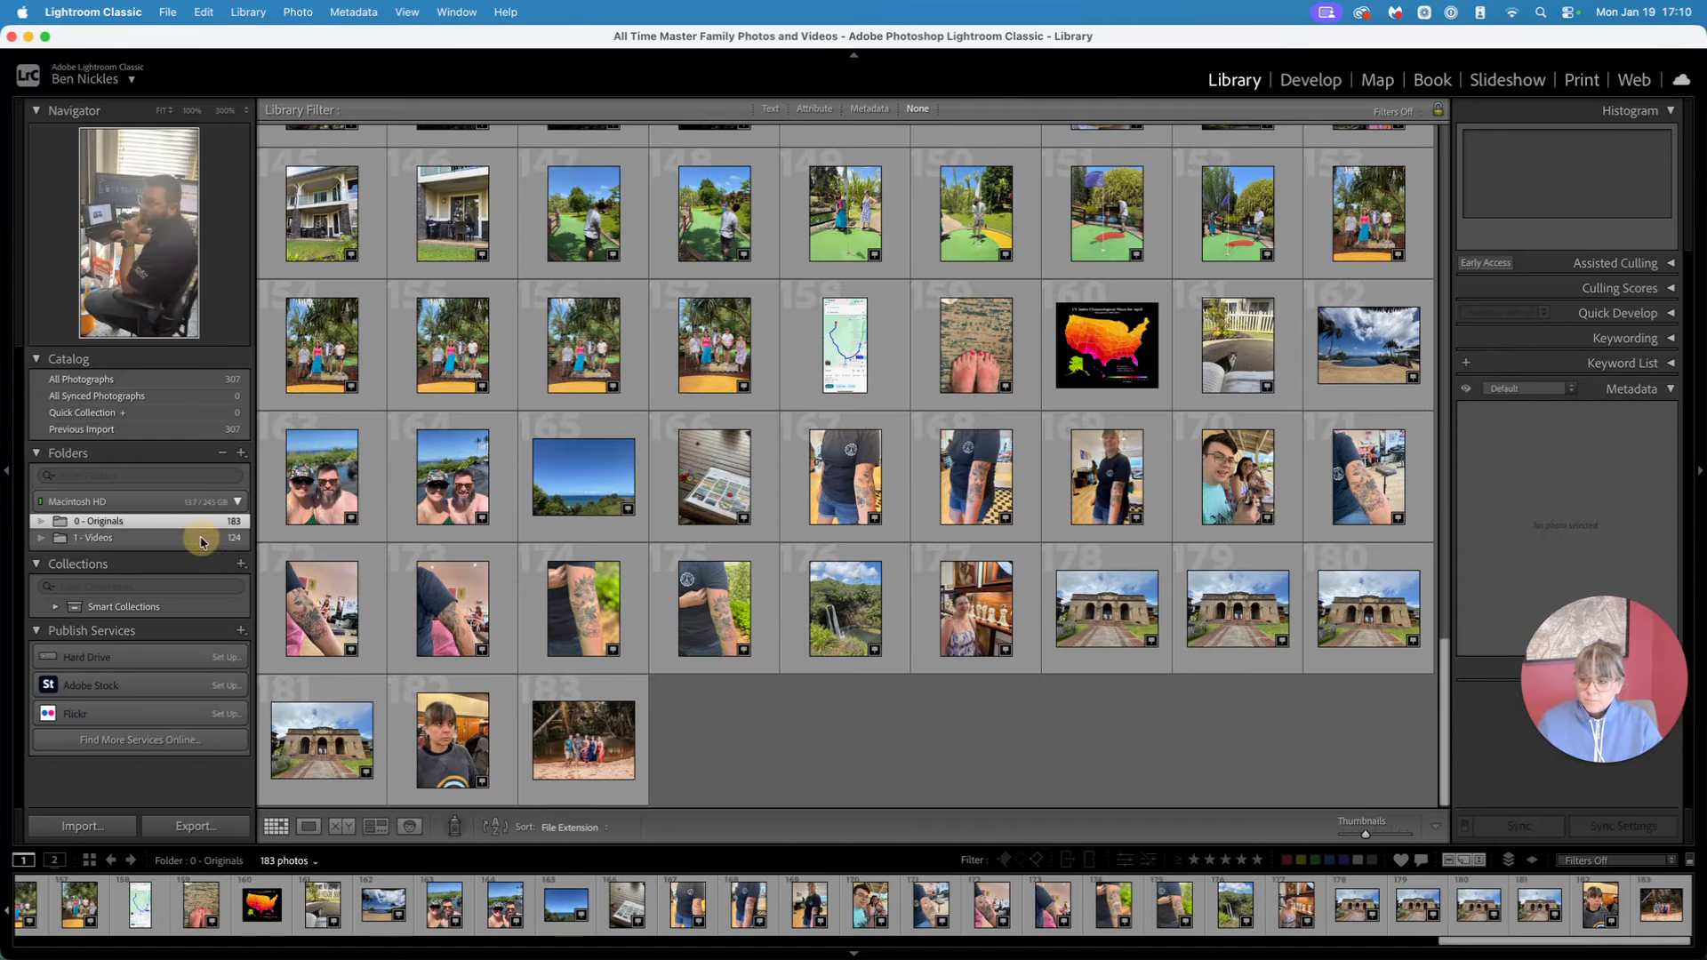
{"action": "left_click", "coordinate": [166, 525]}
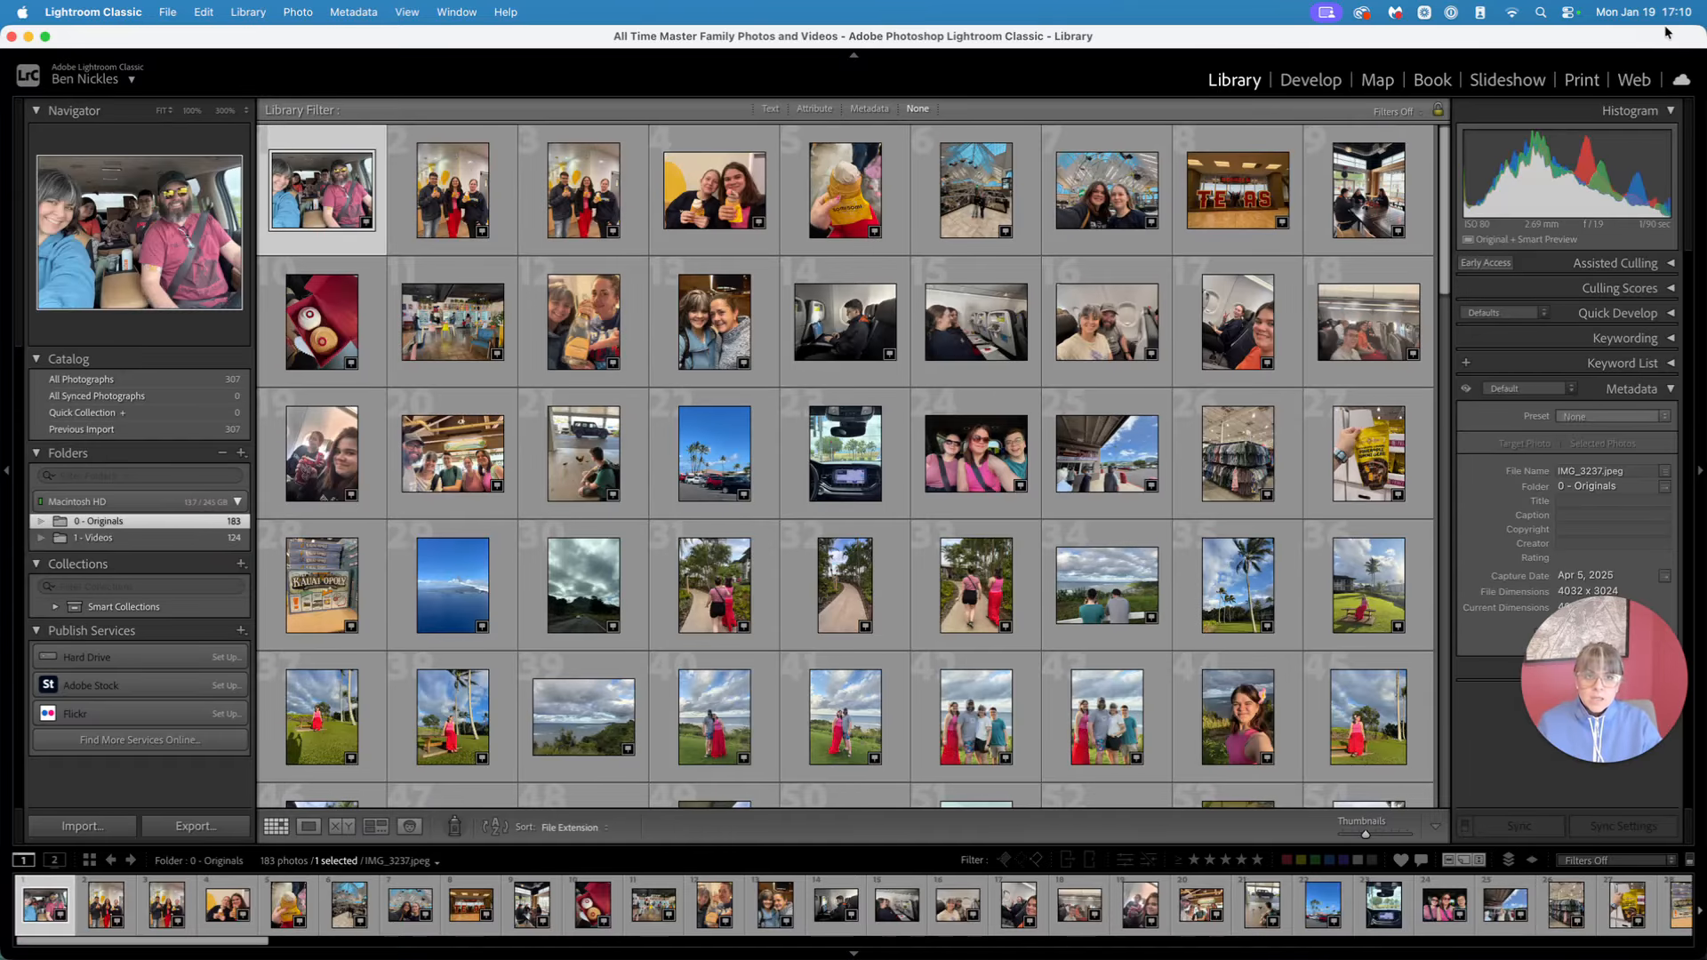
{"action": "left_click_drag", "start_coordinate": [1639, 42], "coordinate": [1278, 65]}
{"action": "left_click_drag", "start_coordinate": [1547, 194], "coordinate": [1397, 198]}
{"action": "left_click", "coordinate": [893, 294]}
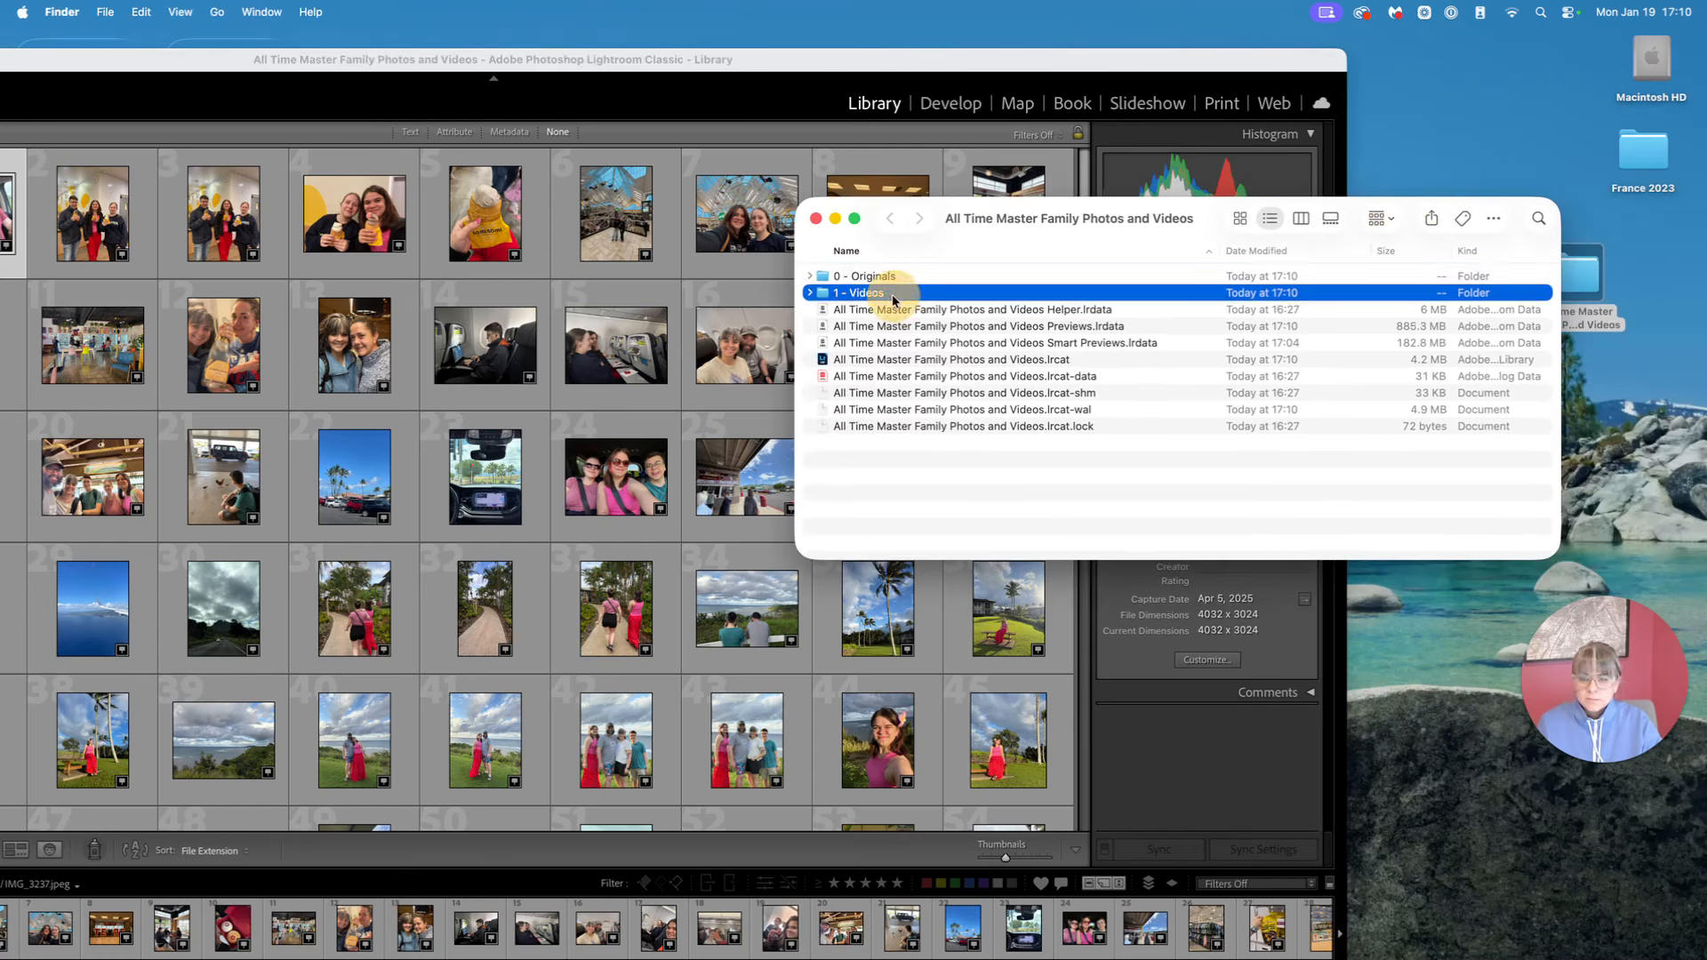
{"action": "left_click", "coordinate": [809, 293]}
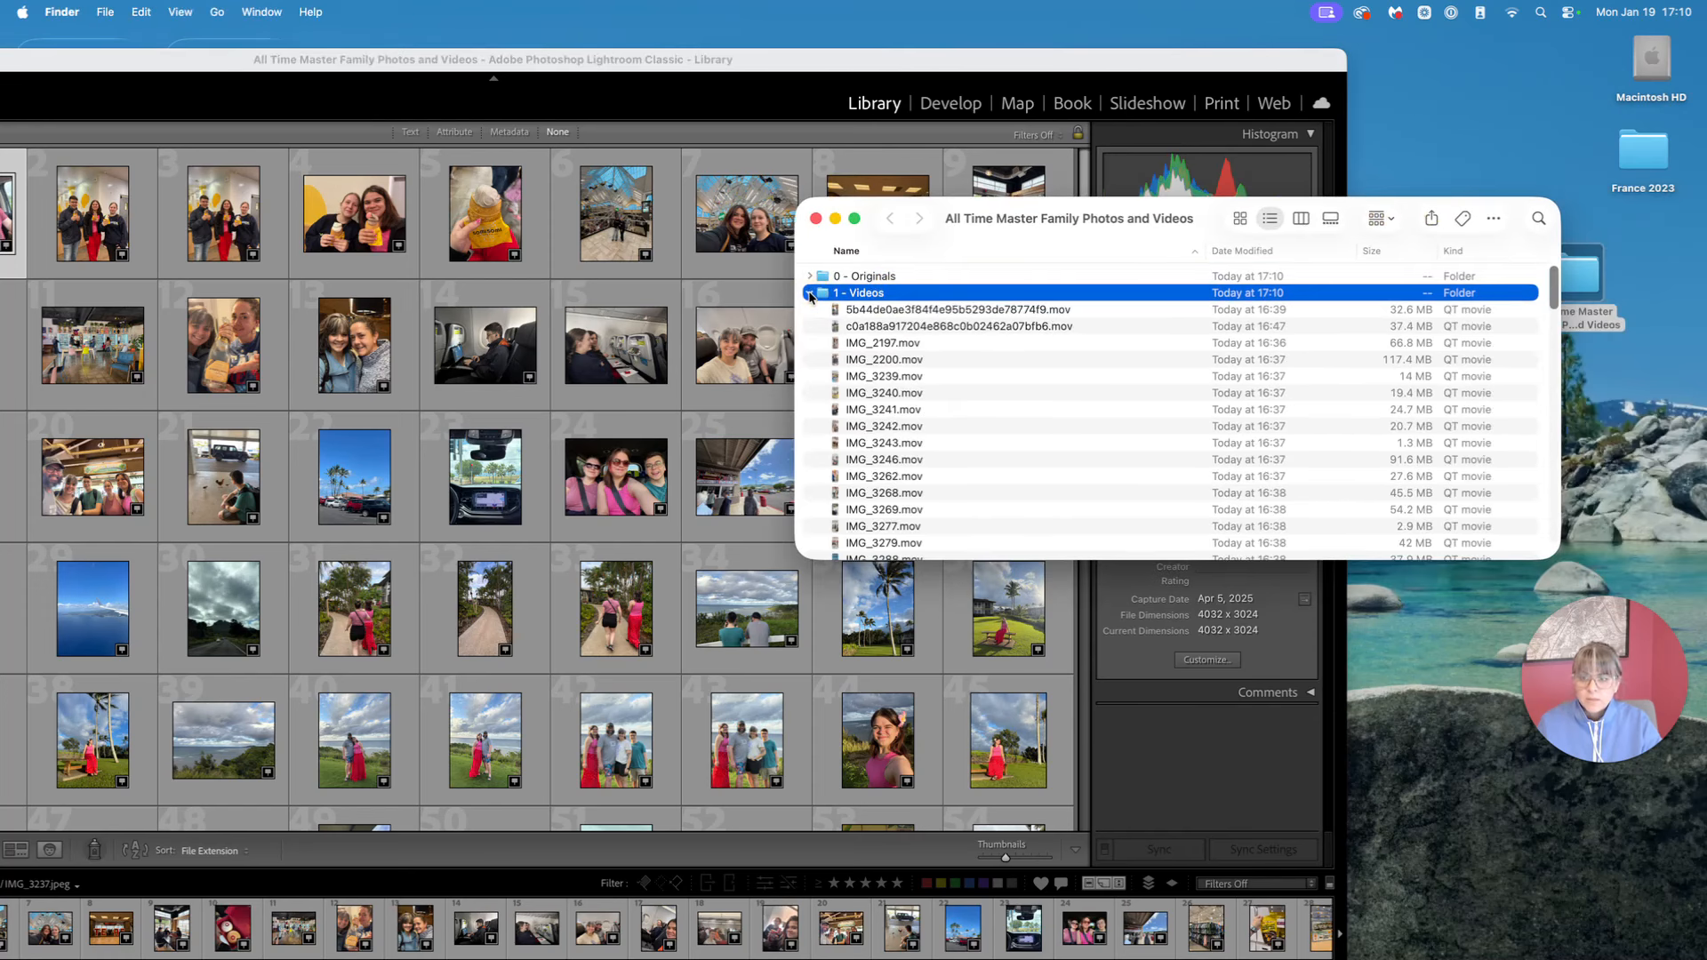
{"action": "left_click", "coordinate": [809, 294]}
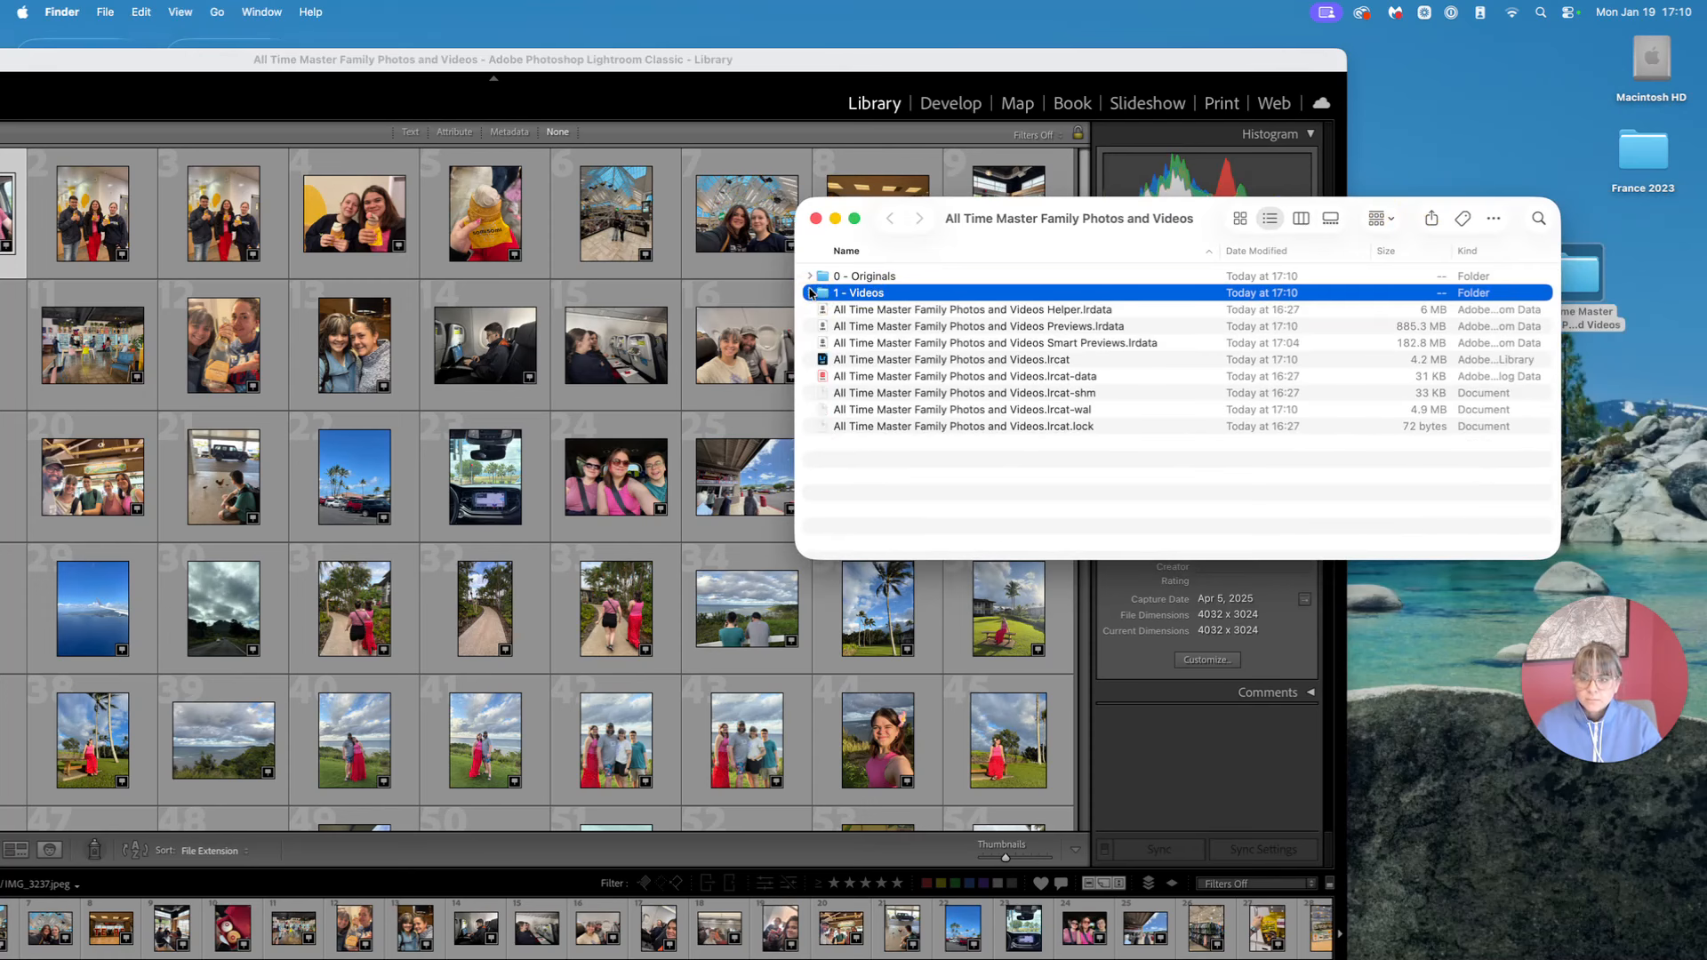
{"action": "left_click", "coordinate": [911, 275]}
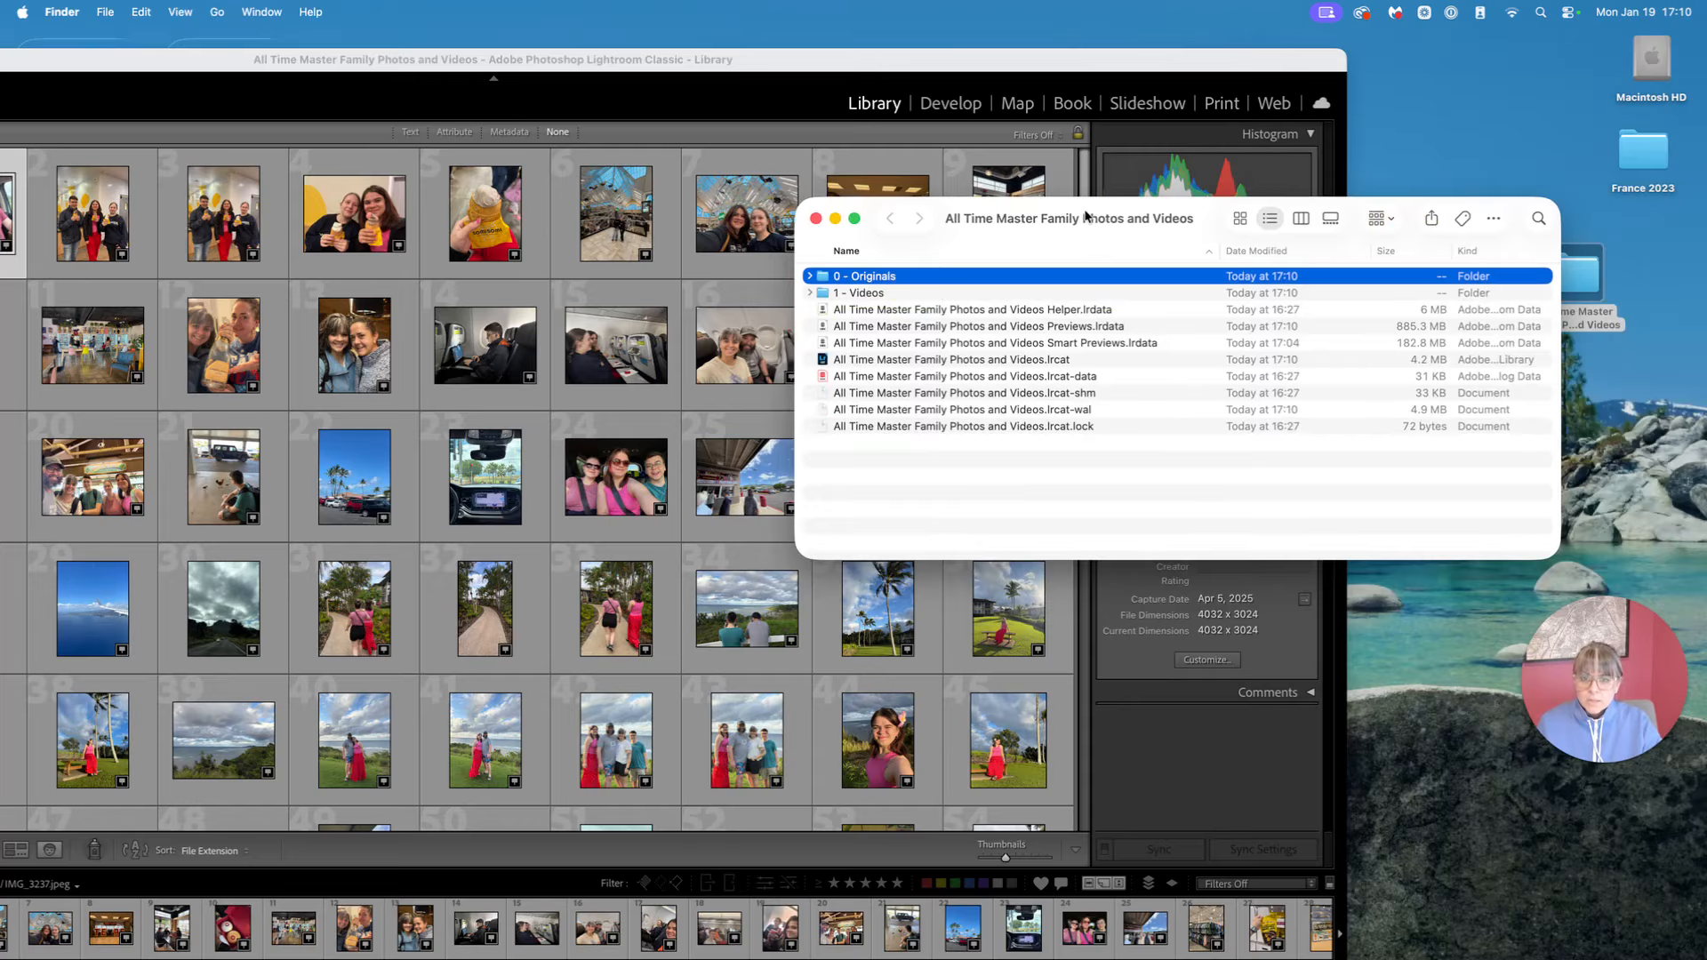
{"action": "left_click_drag", "start_coordinate": [1085, 216], "coordinate": [1134, 201]}
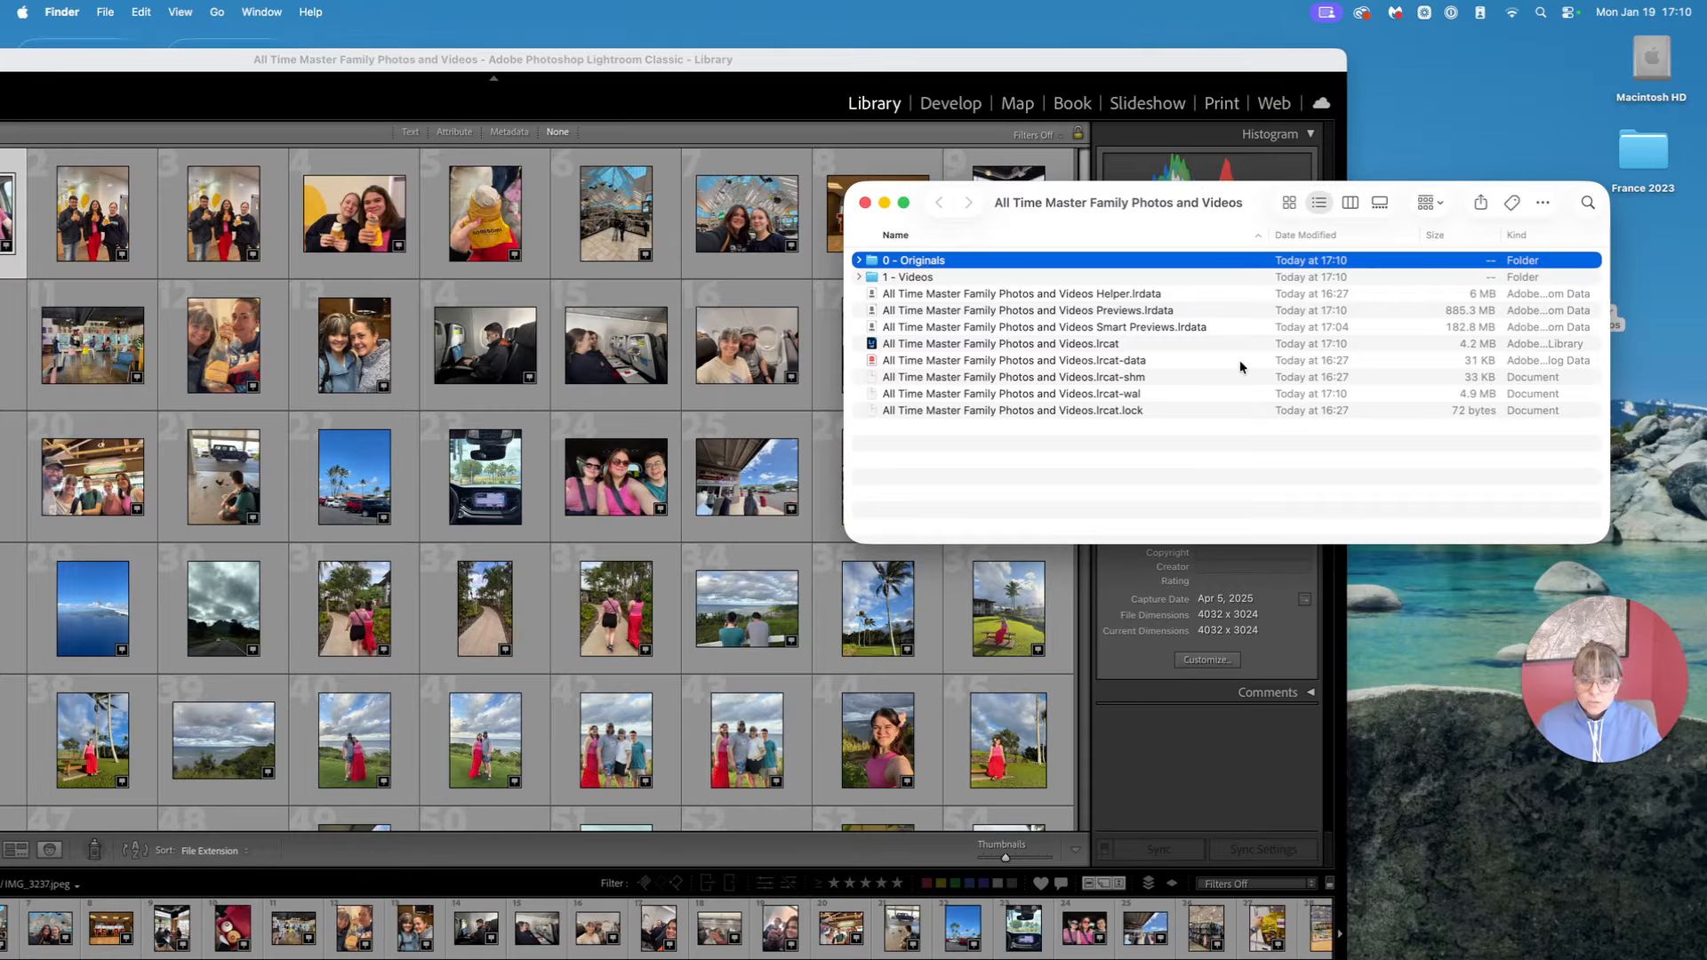
Switch back to Lightroom Classic, fill the screen with its window, and sort the "0 - Originals" folder by Capture Time
{"action": "left_click", "coordinate": [759, 69]}
{"action": "double_click", "coordinate": [755, 58]}
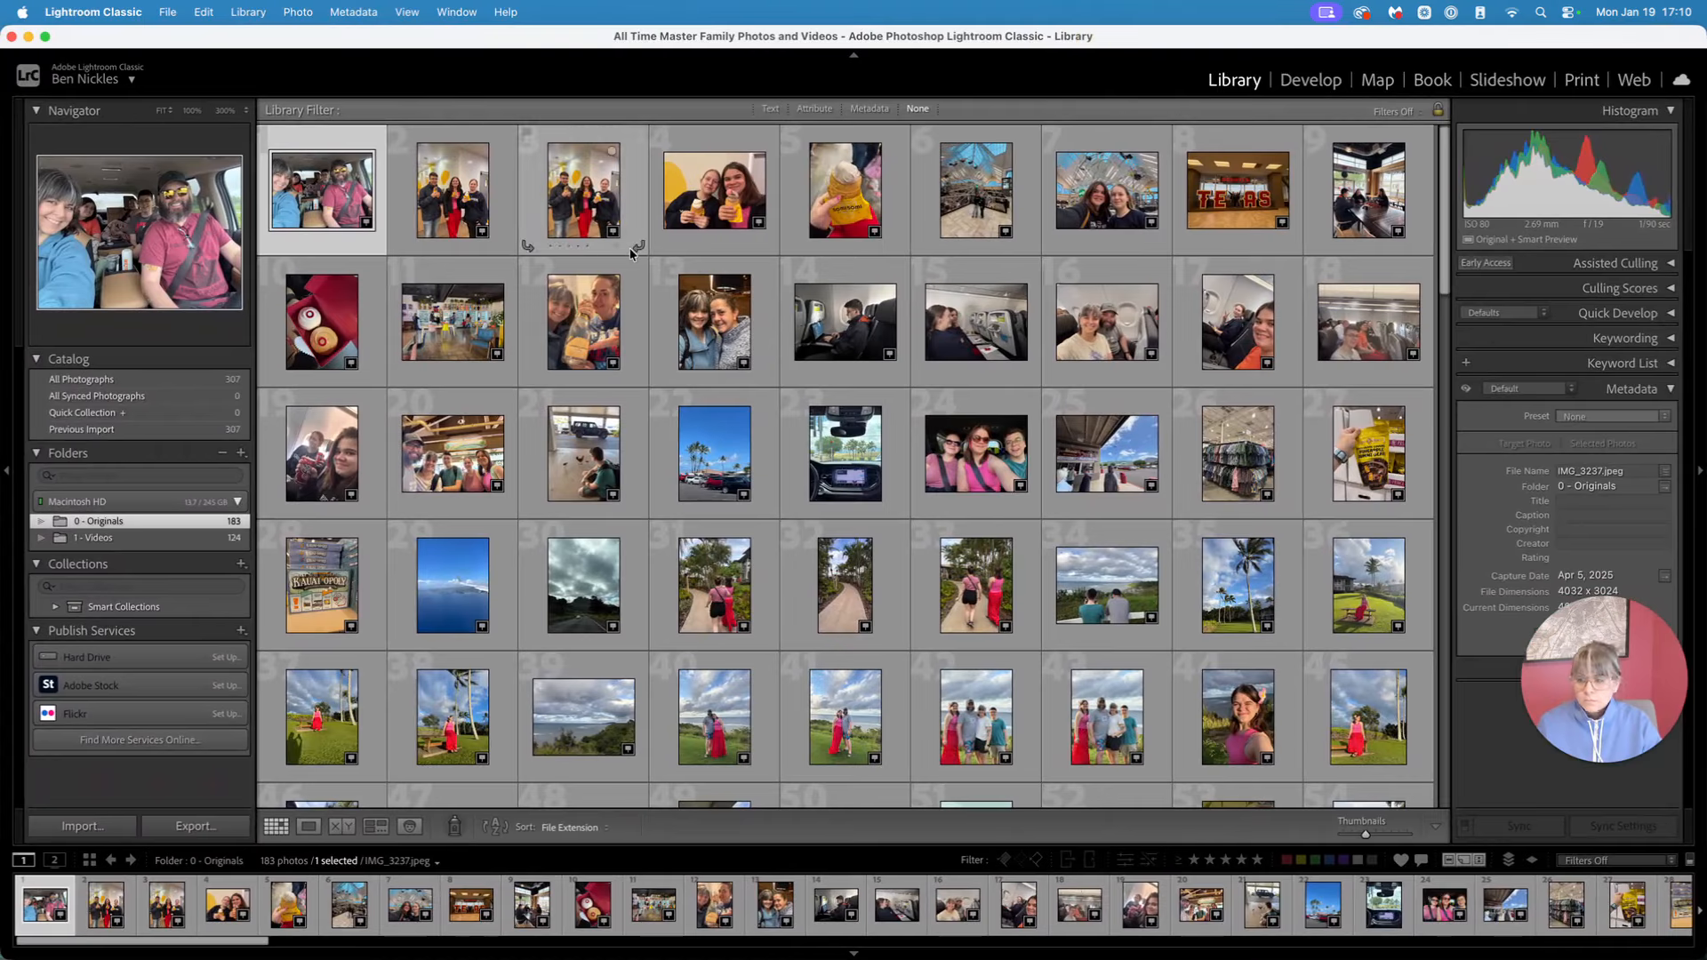
{"action": "left_click", "coordinate": [153, 524]}
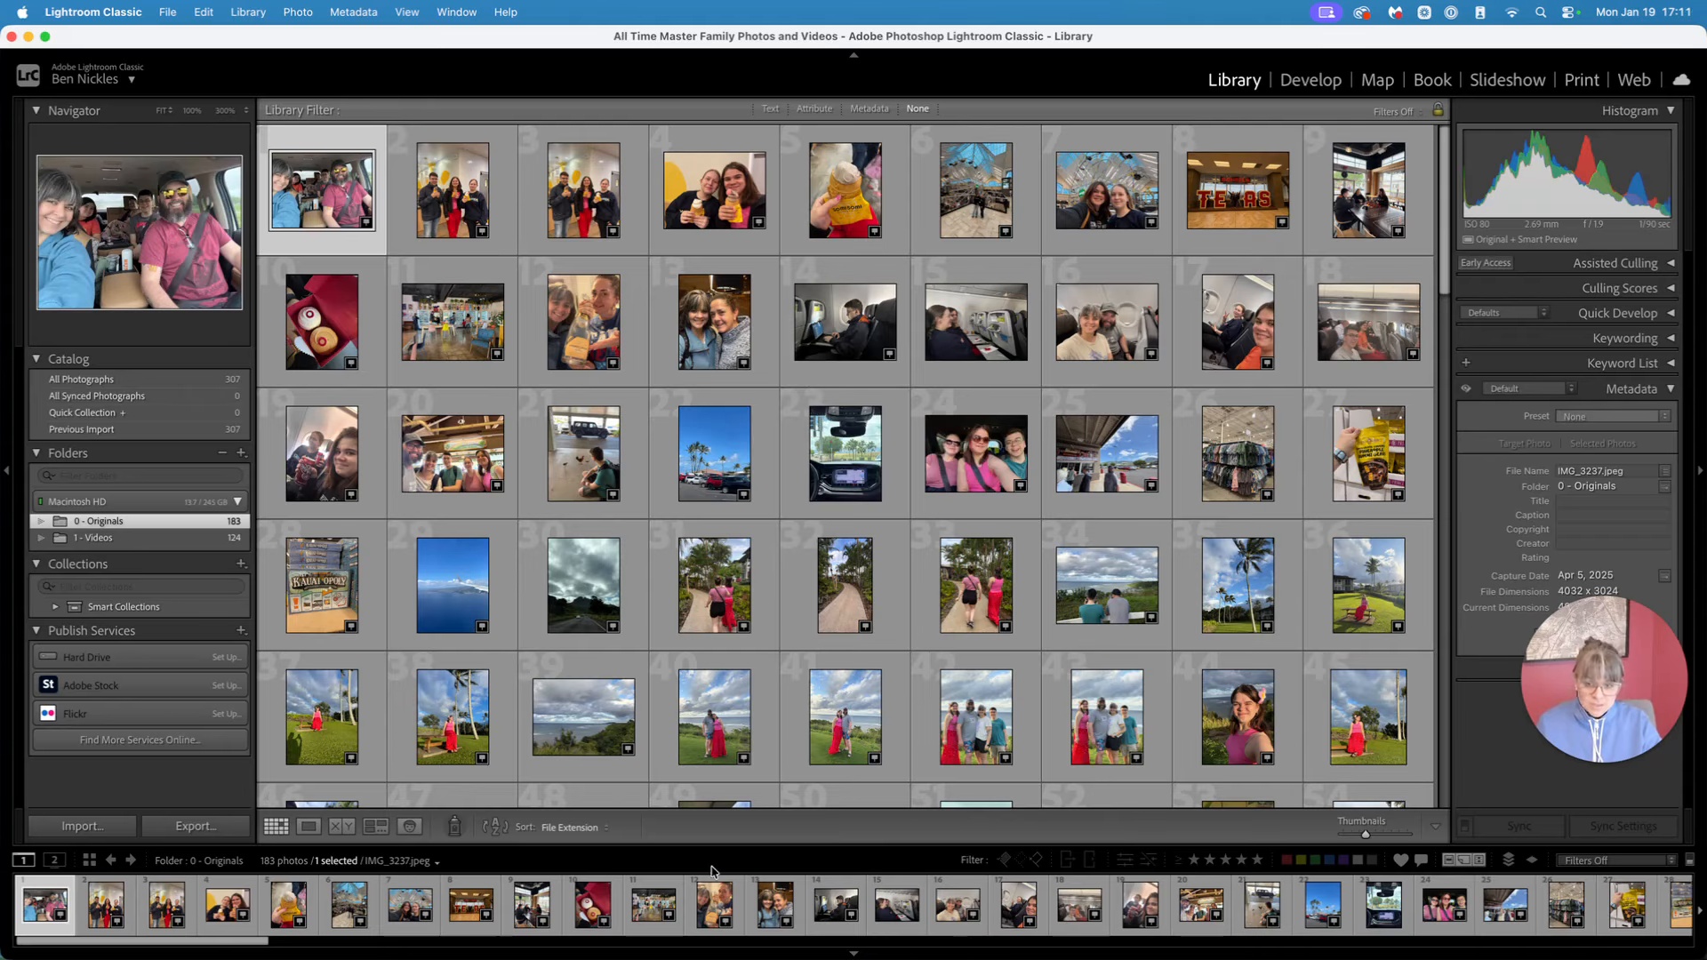
{"action": "left_click", "coordinate": [560, 831]}
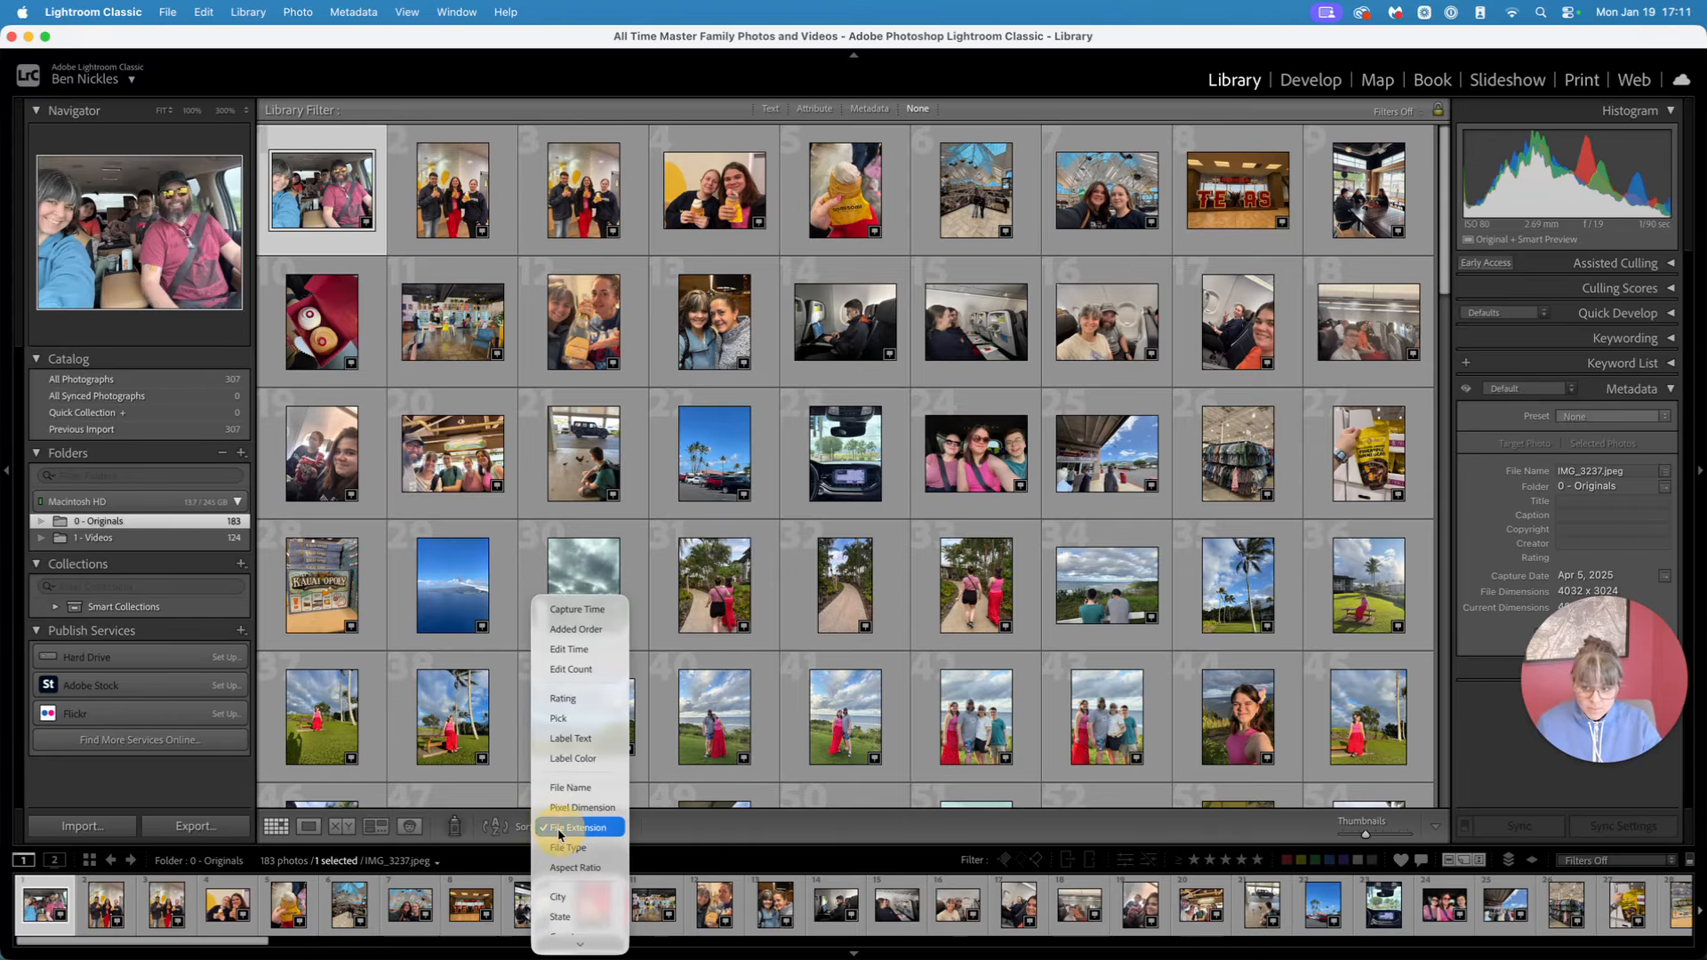
{"action": "left_click", "coordinate": [580, 613]}
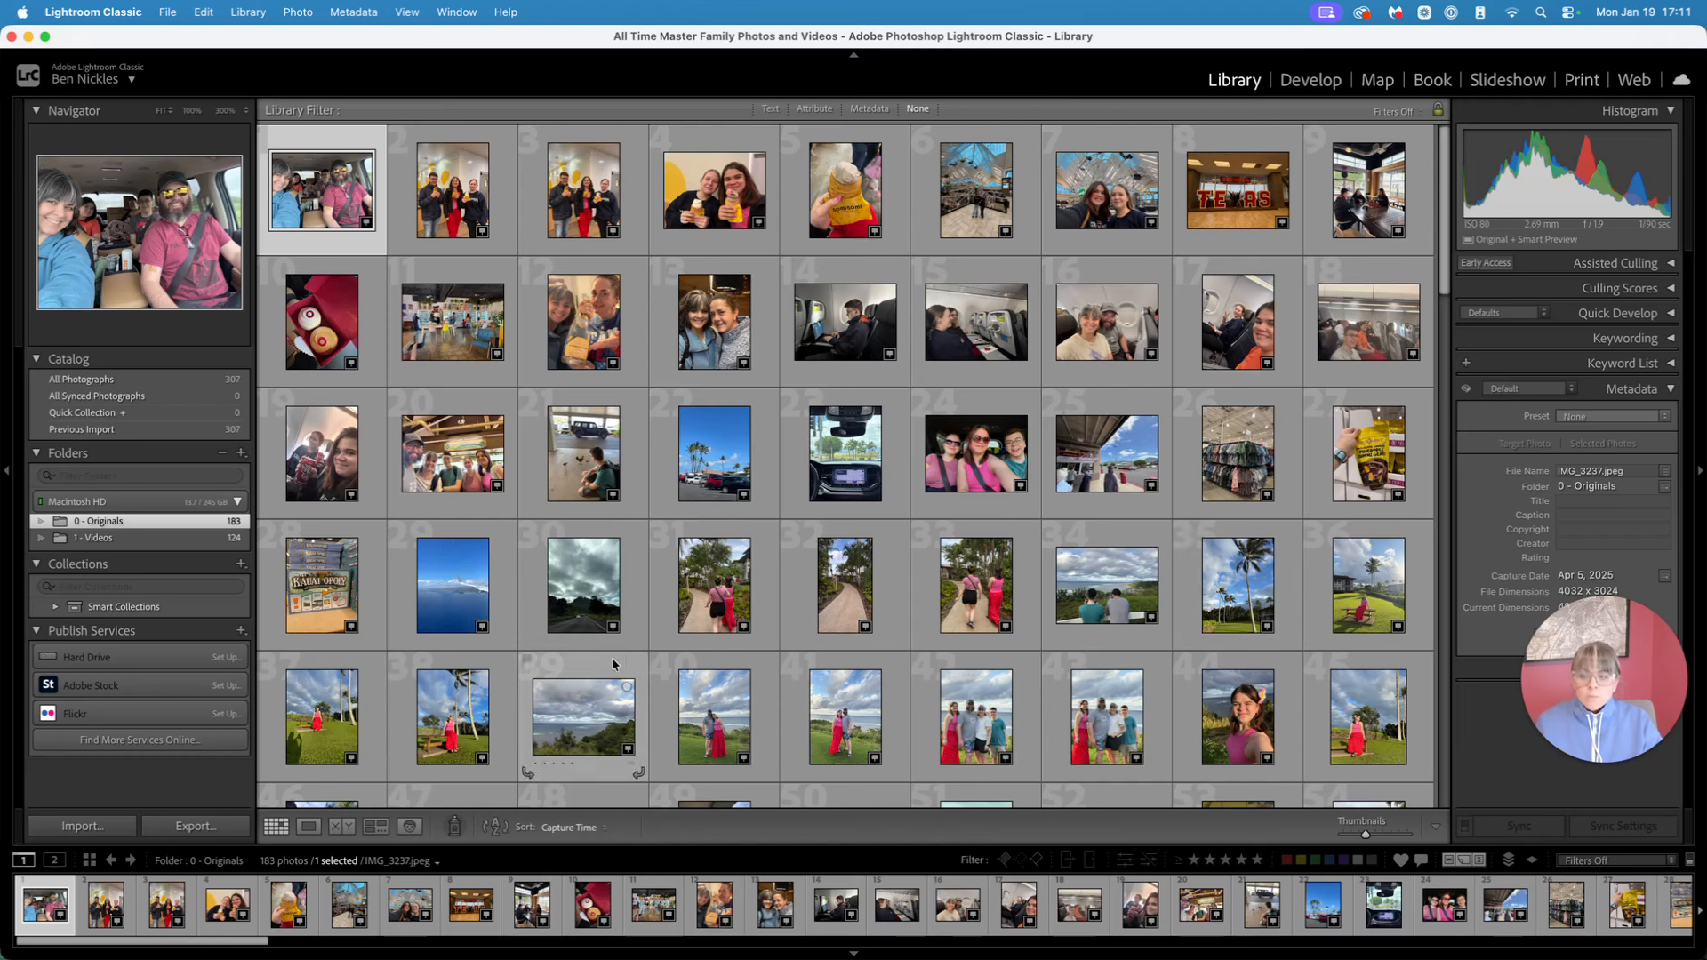
View the first photo of "0 - Originals" alone in Loupe view, then beside the next photo in Compare view
{"action": "left_click", "coordinate": [275, 828]}
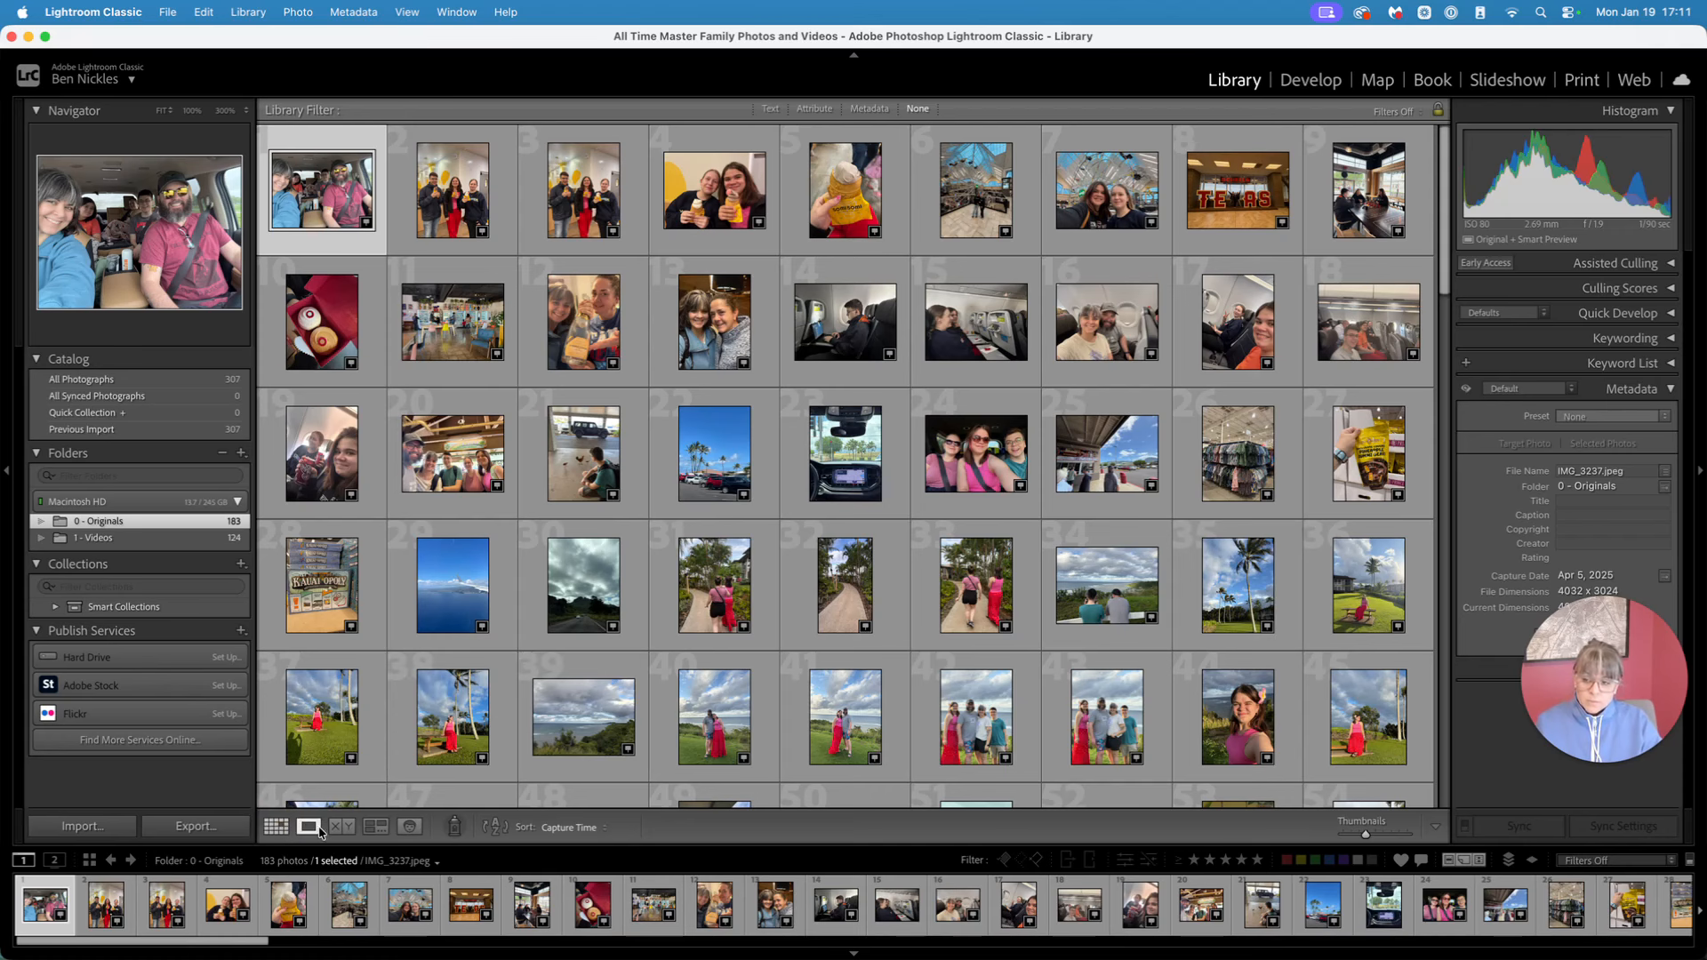
{"action": "left_click", "coordinate": [311, 827]}
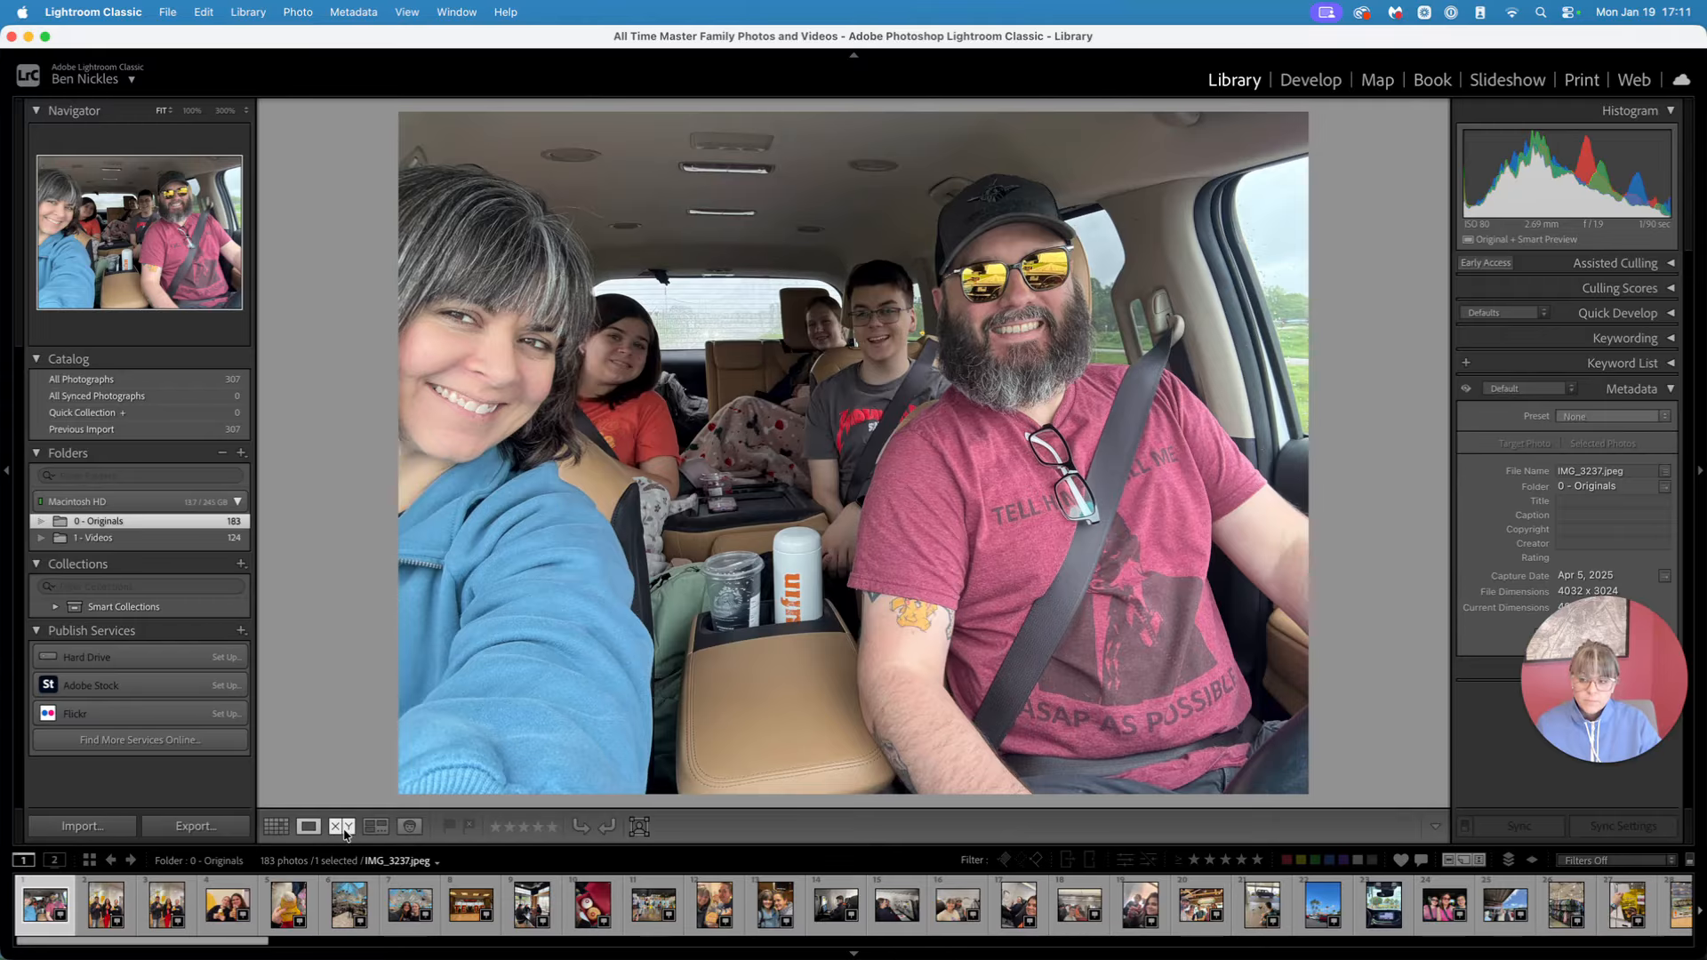
{"action": "left_click", "coordinate": [343, 827]}
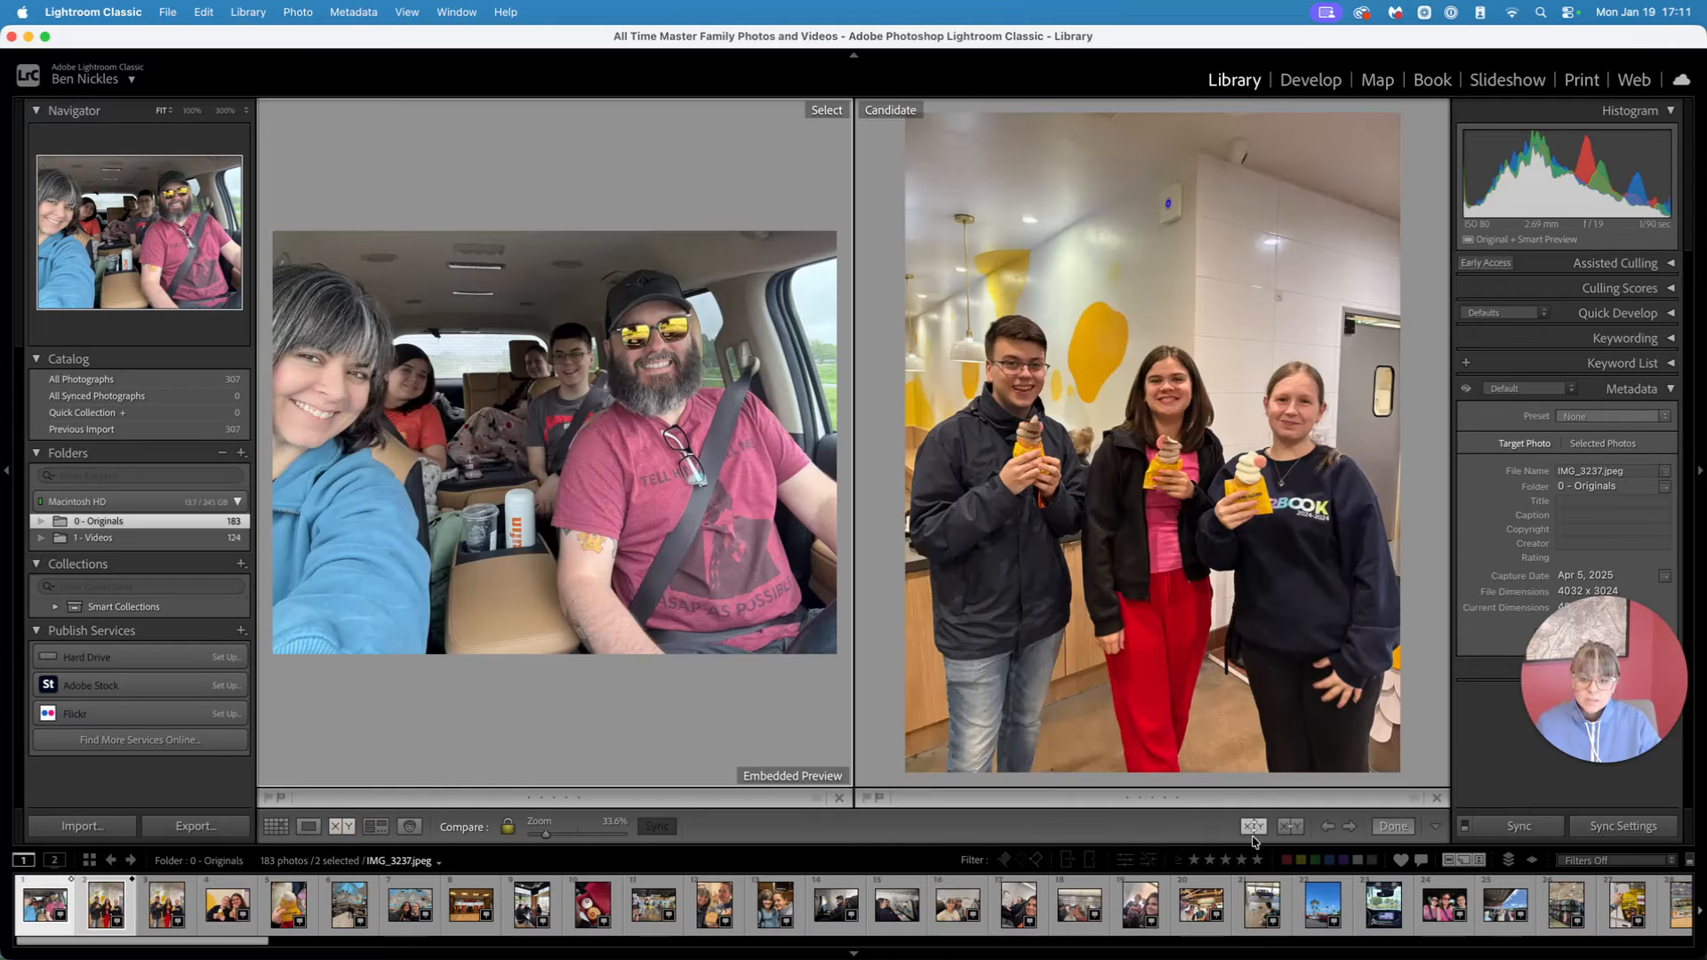
Survey the palm-tree parking lot and car dashboard photos together, then the range from the Texas sign through the parking lot photo
{"action": "left_click", "coordinate": [1316, 905]}
{"action": "left_click", "coordinate": [1374, 914], "text": "super"}
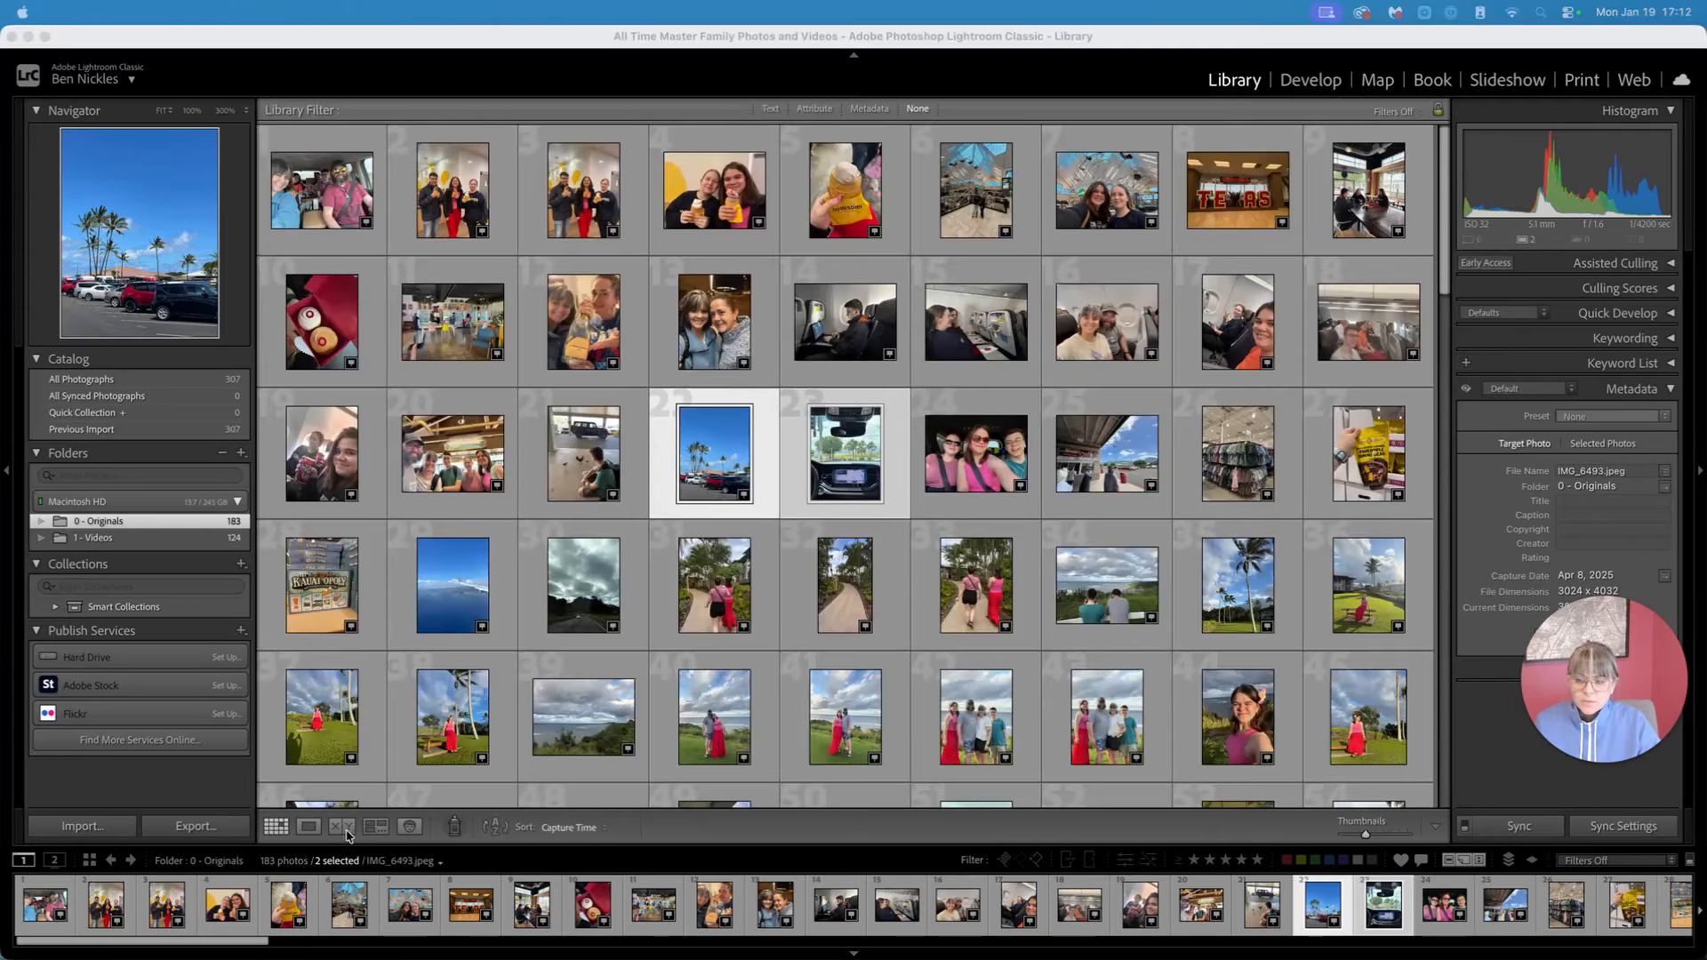
{"action": "left_click", "coordinate": [375, 827]}
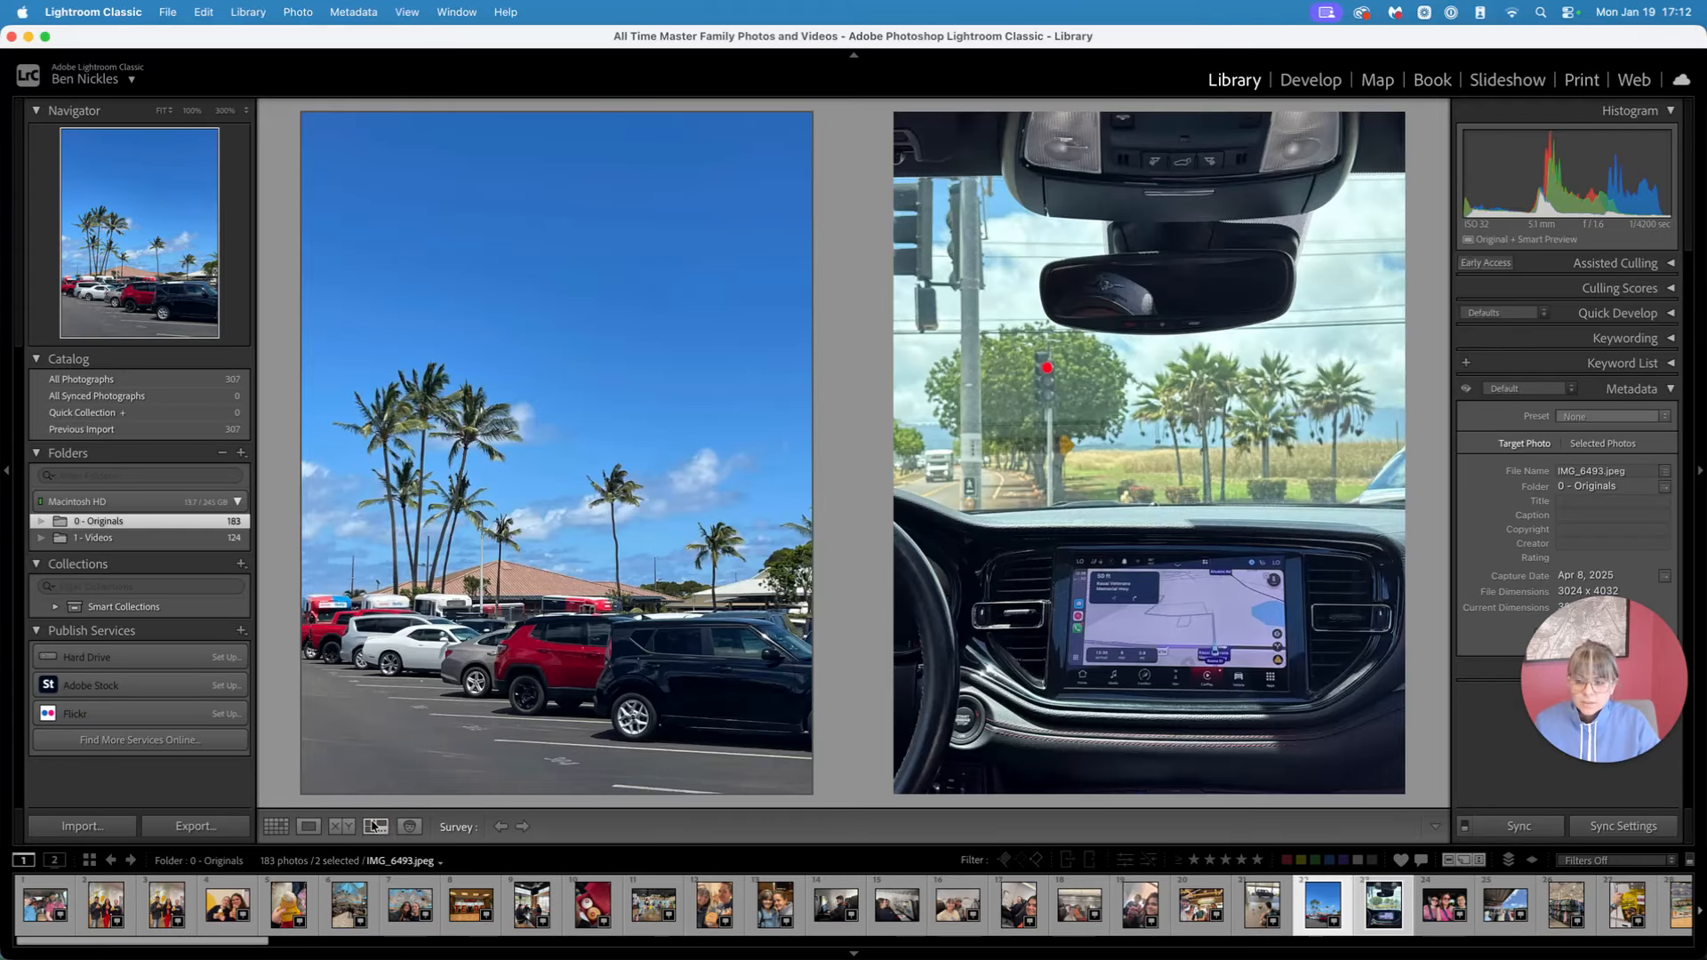
{"action": "left_click", "coordinate": [471, 904], "text": "shift"}
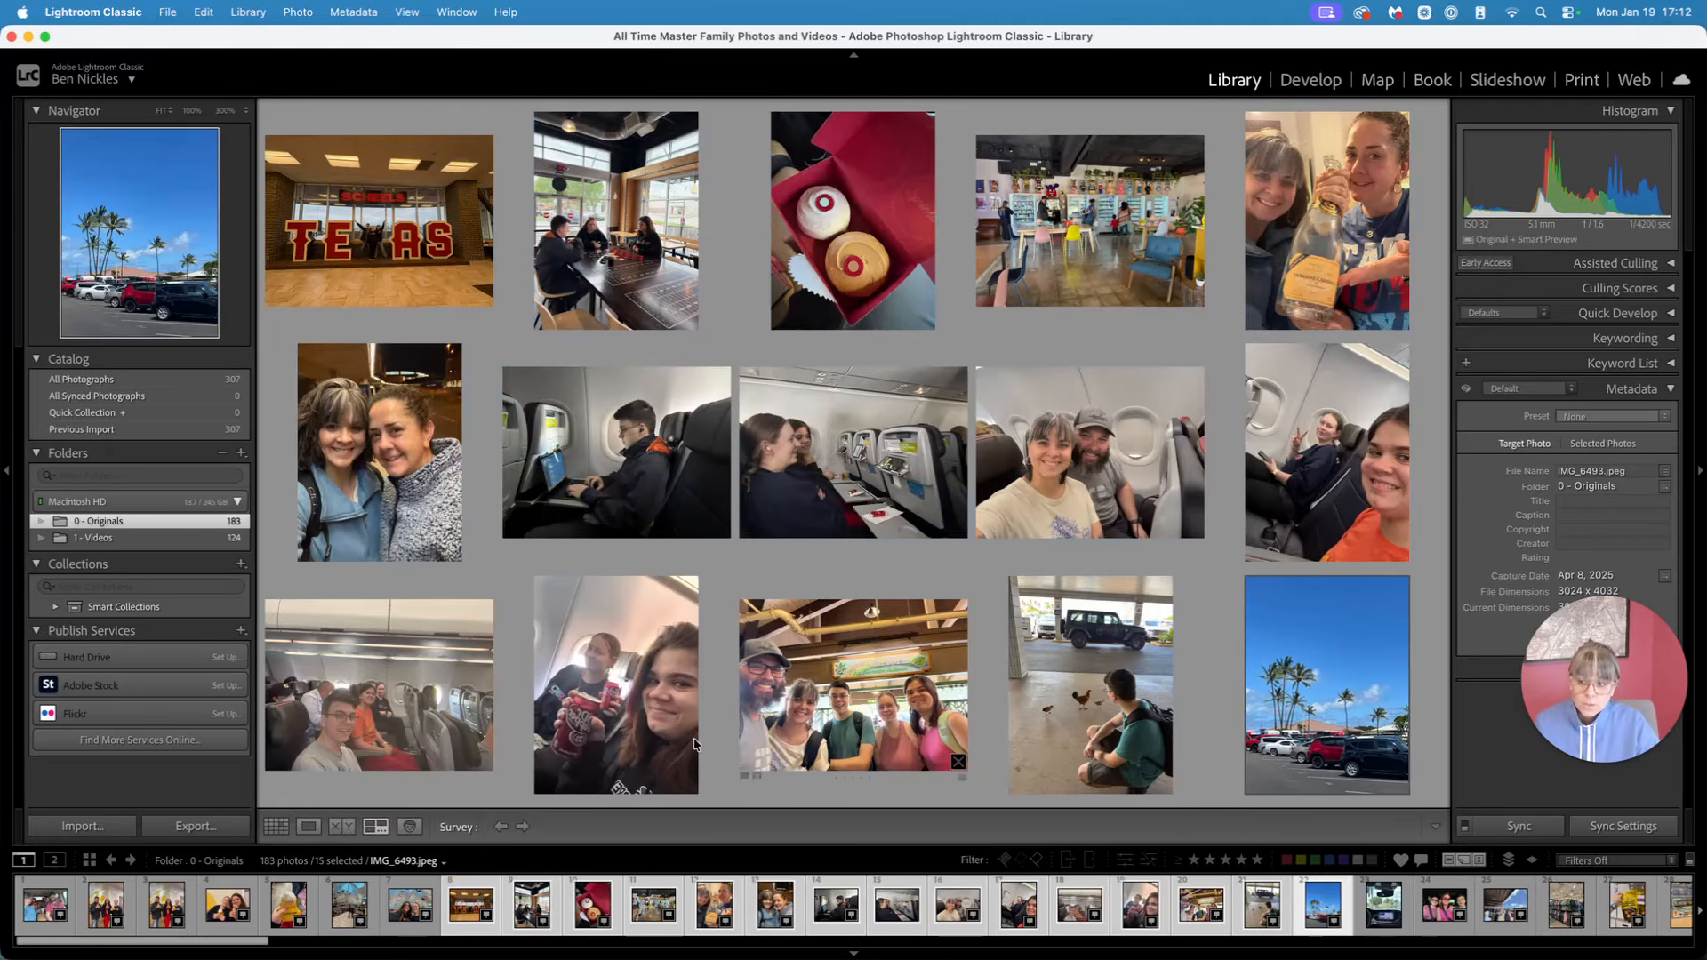
View the parking lot photo in Loupe view, advance to the three-person car selfie, and return to Grid view
{"action": "left_click", "coordinate": [311, 828]}
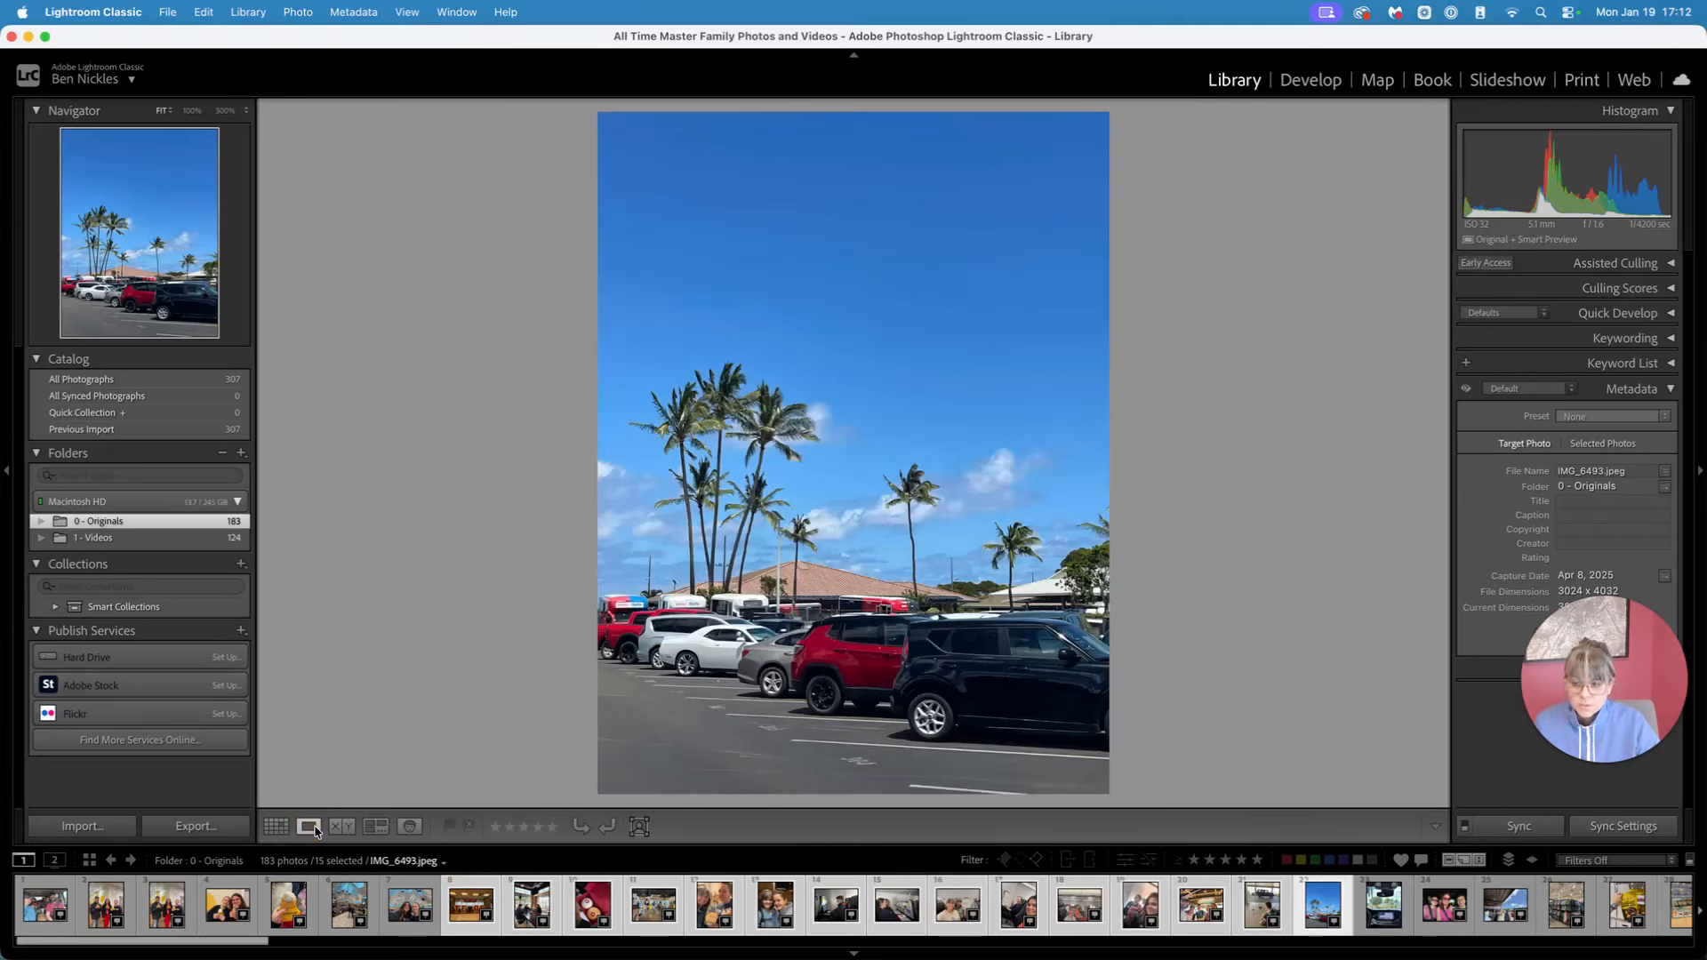
{"action": "key", "text": "Right"}
{"action": "key", "text": "Right"}
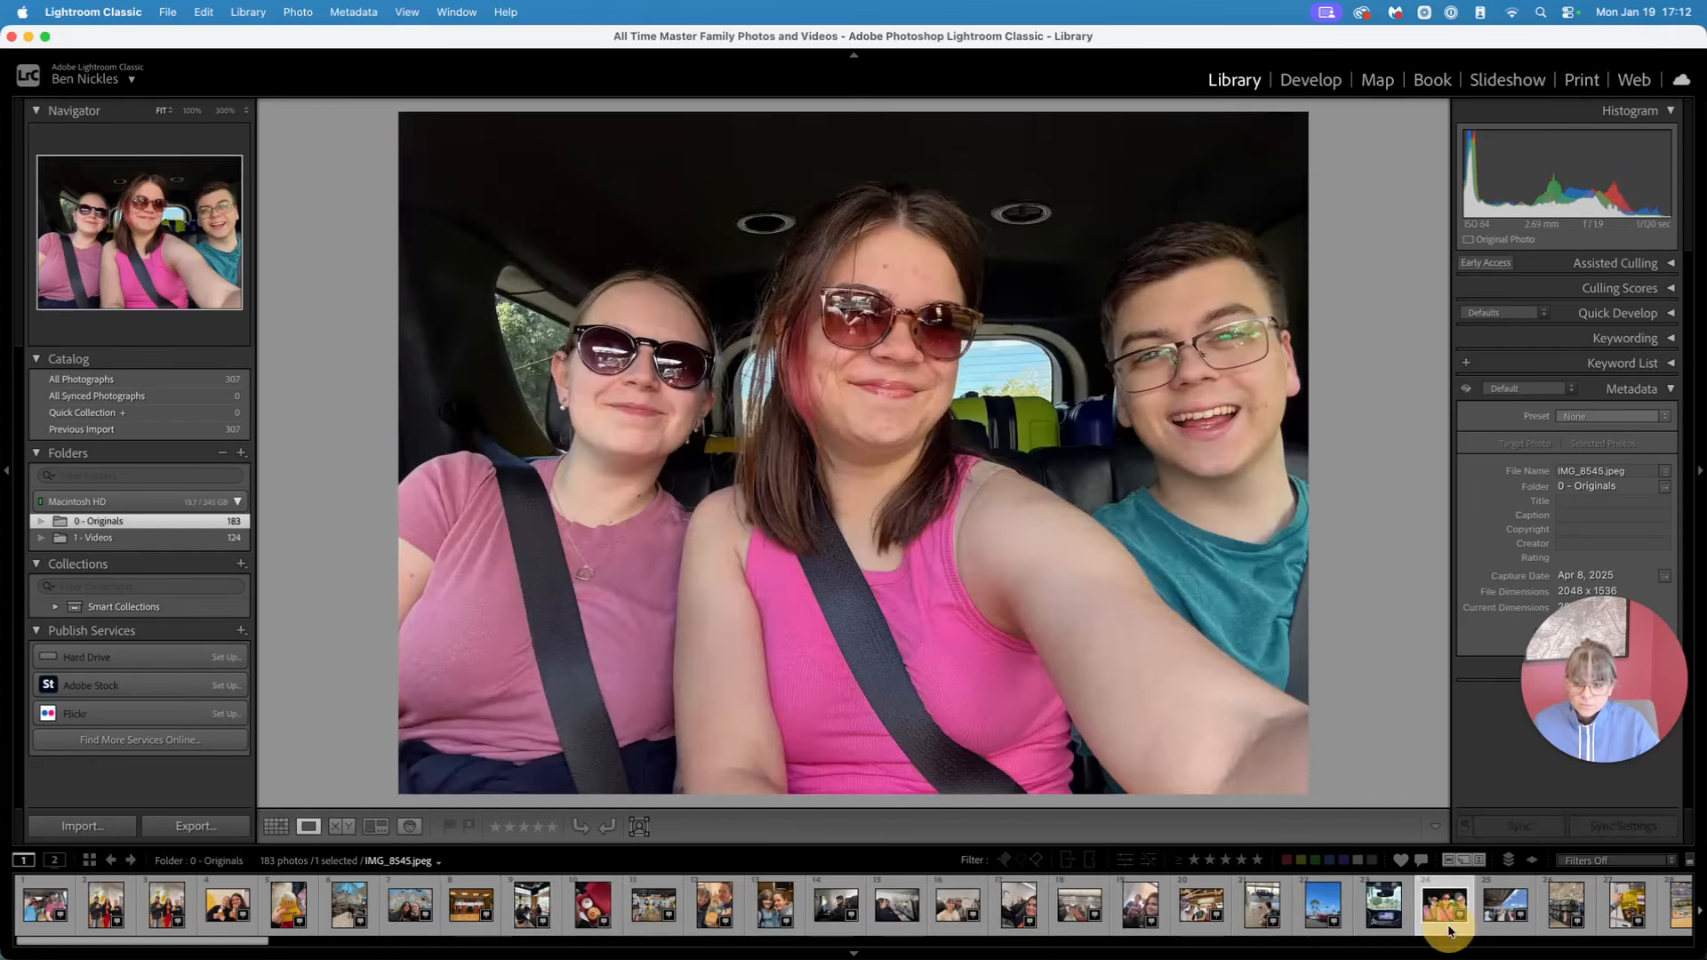
{"action": "left_click", "coordinate": [299, 827]}
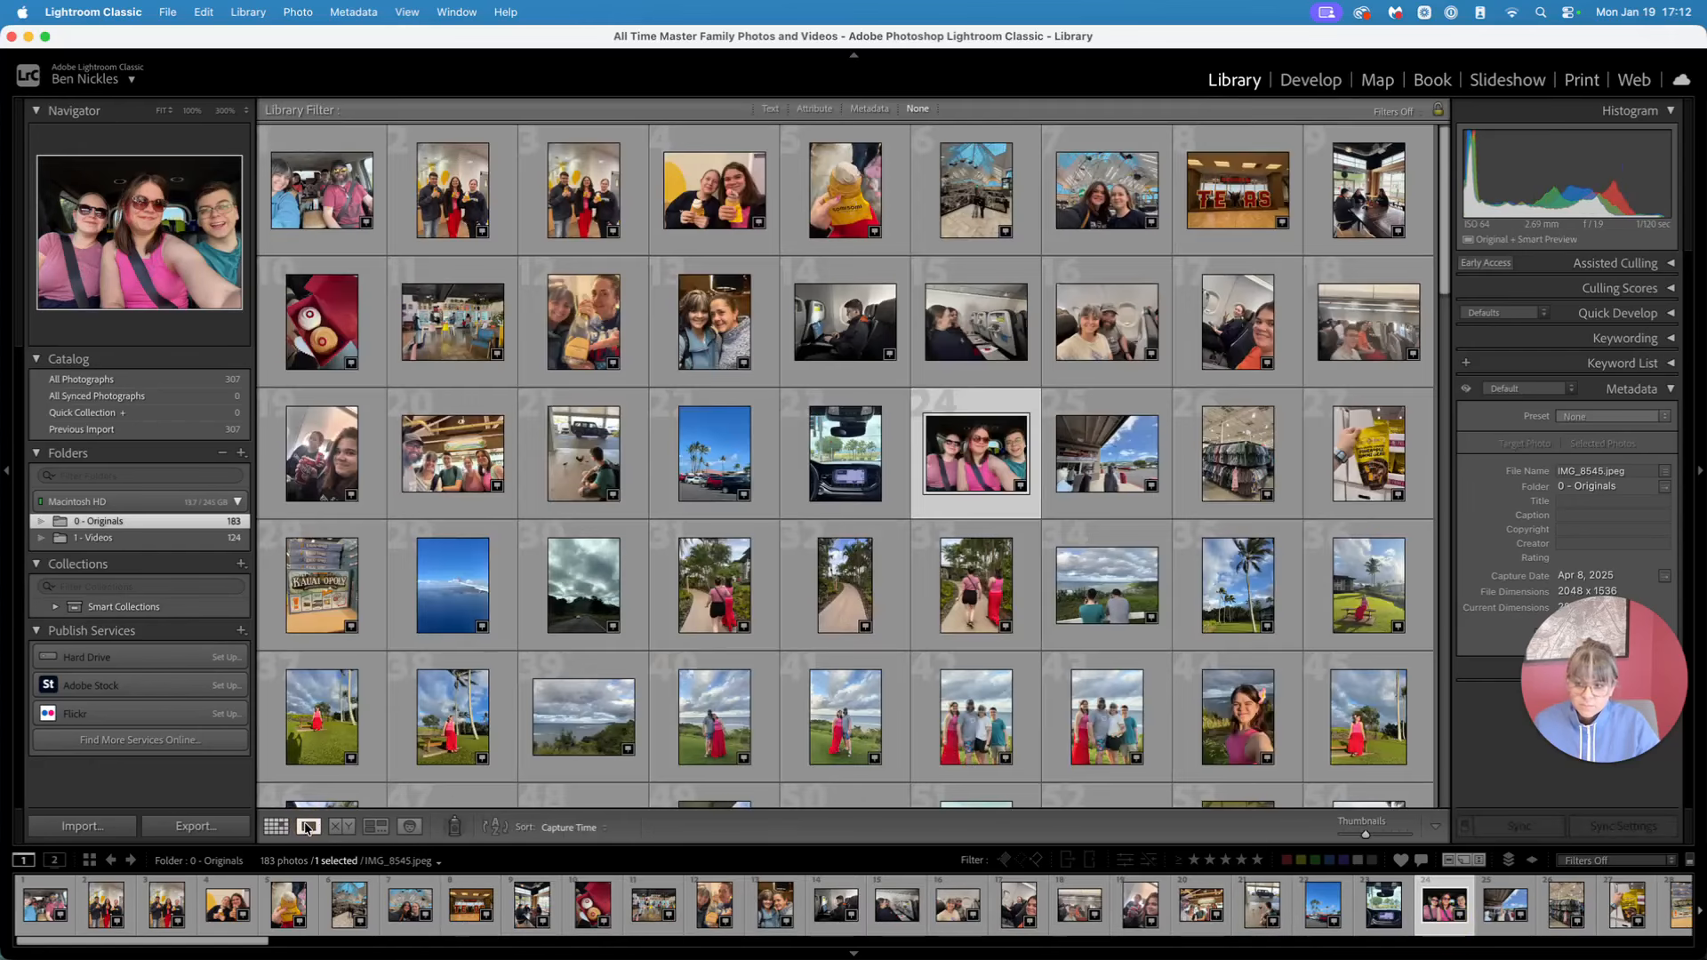
Start face detection in People view and enter the first name of the gray-haired woman in the first unnamed face
{"action": "left_click", "coordinate": [411, 826]}
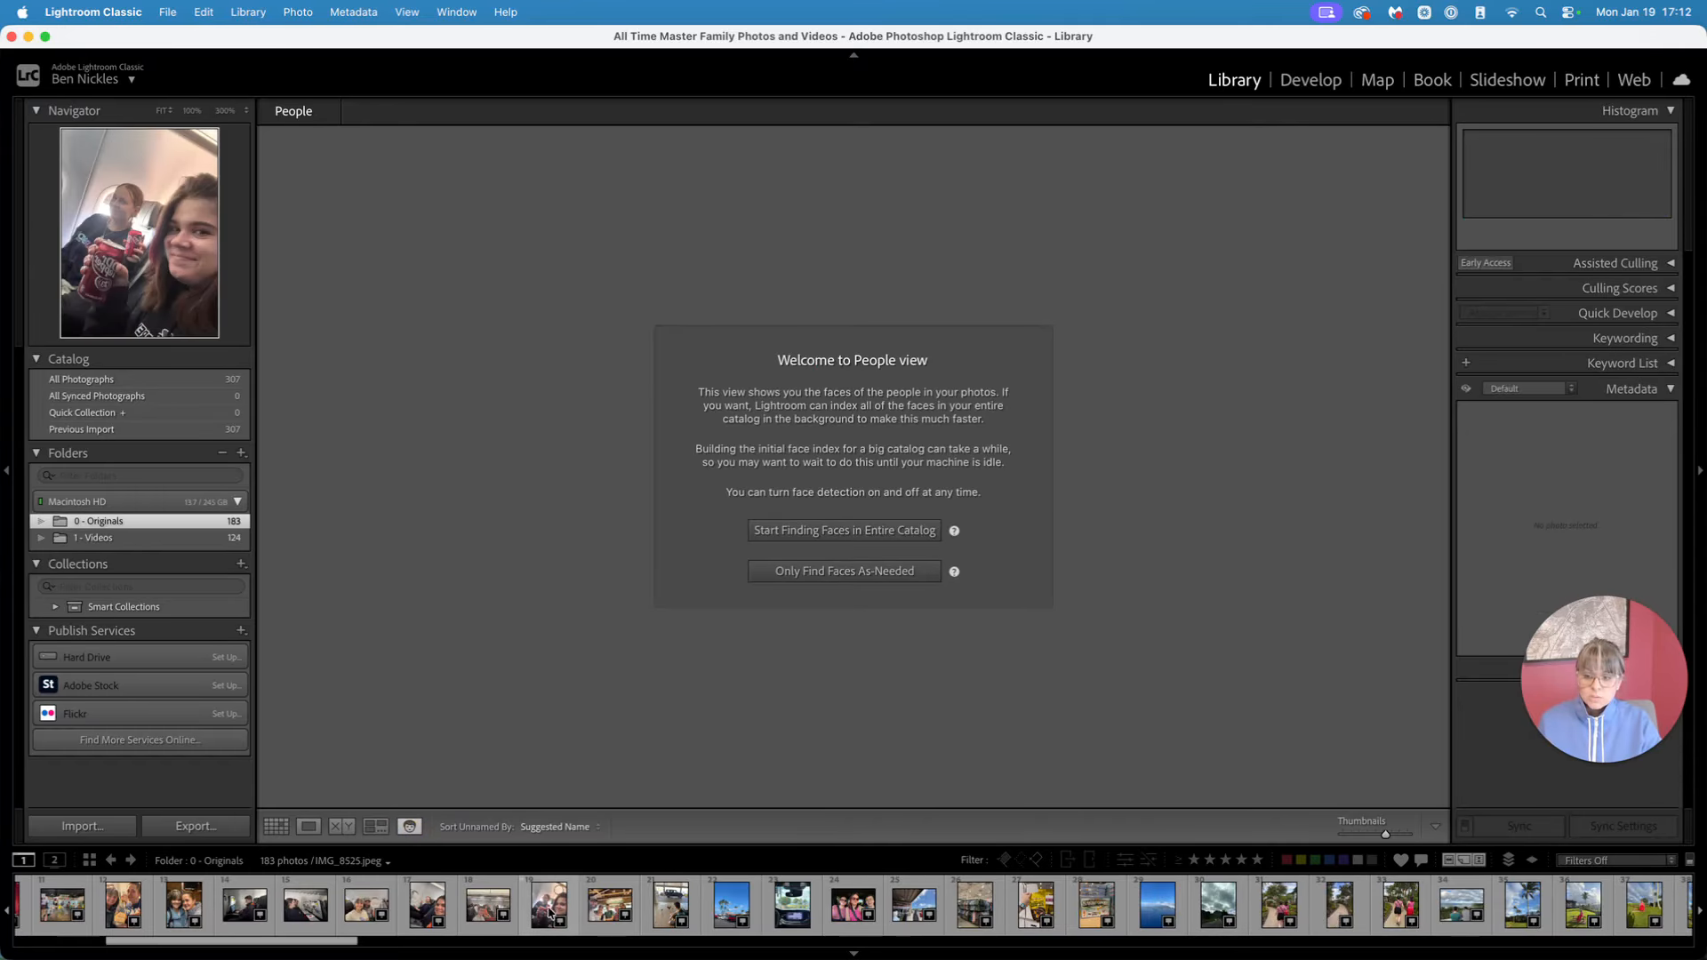
{"action": "left_click", "coordinate": [843, 923]}
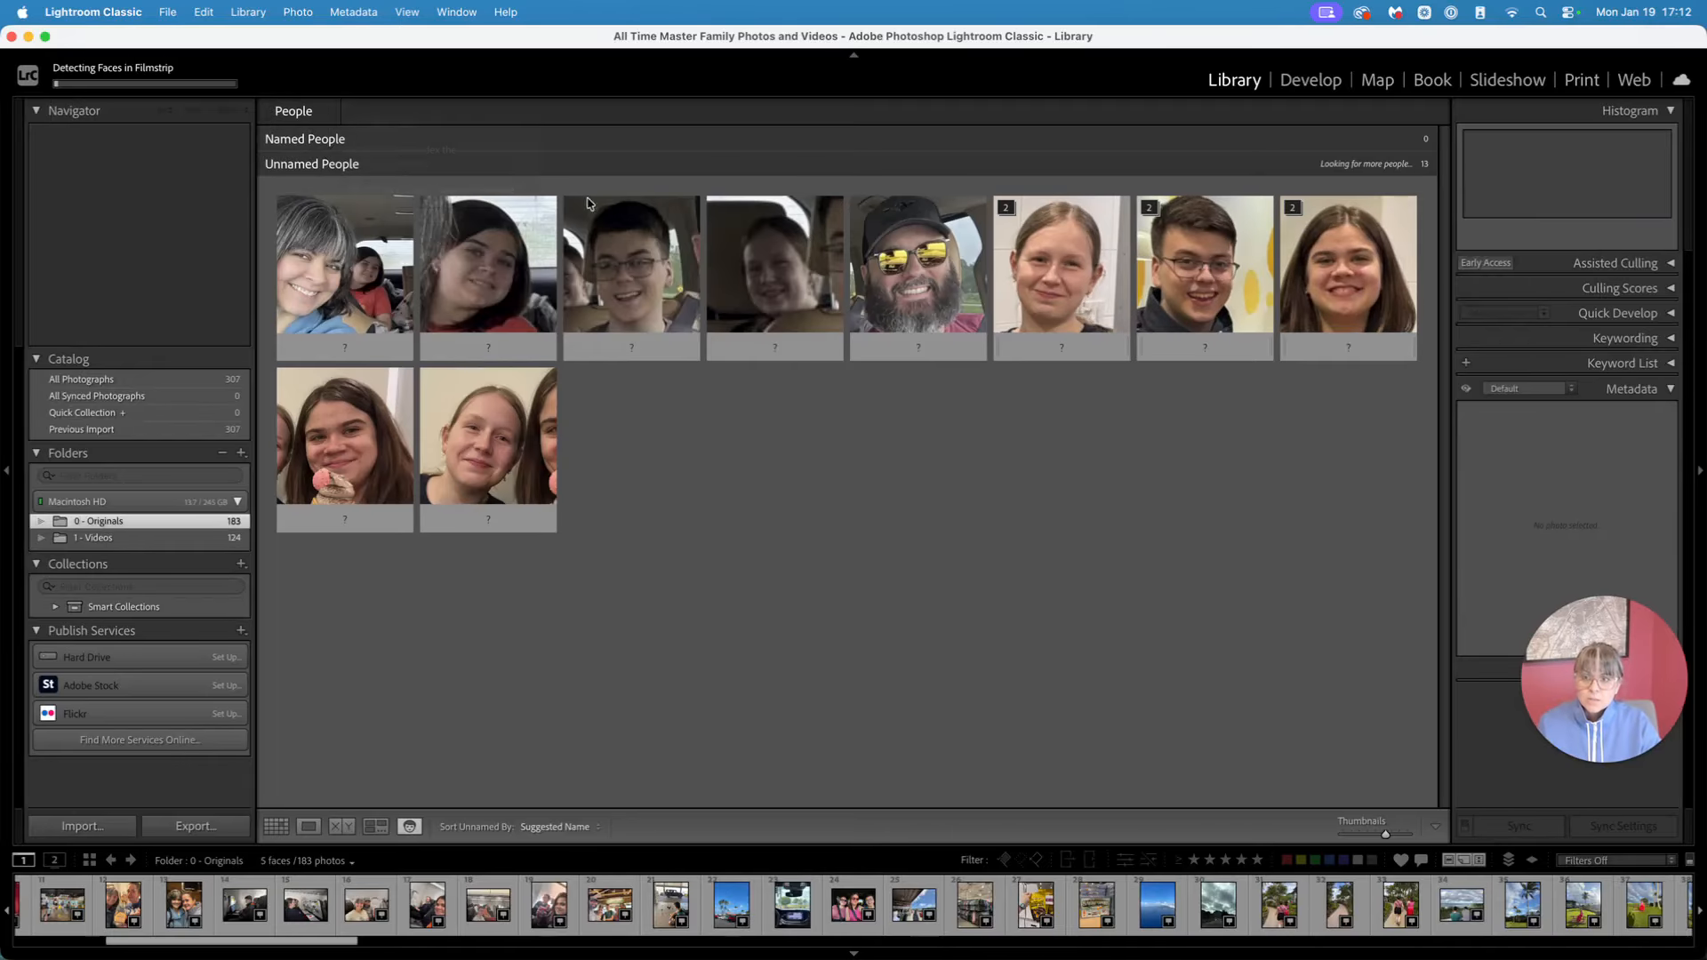
{"action": "left_click", "coordinate": [339, 345]}
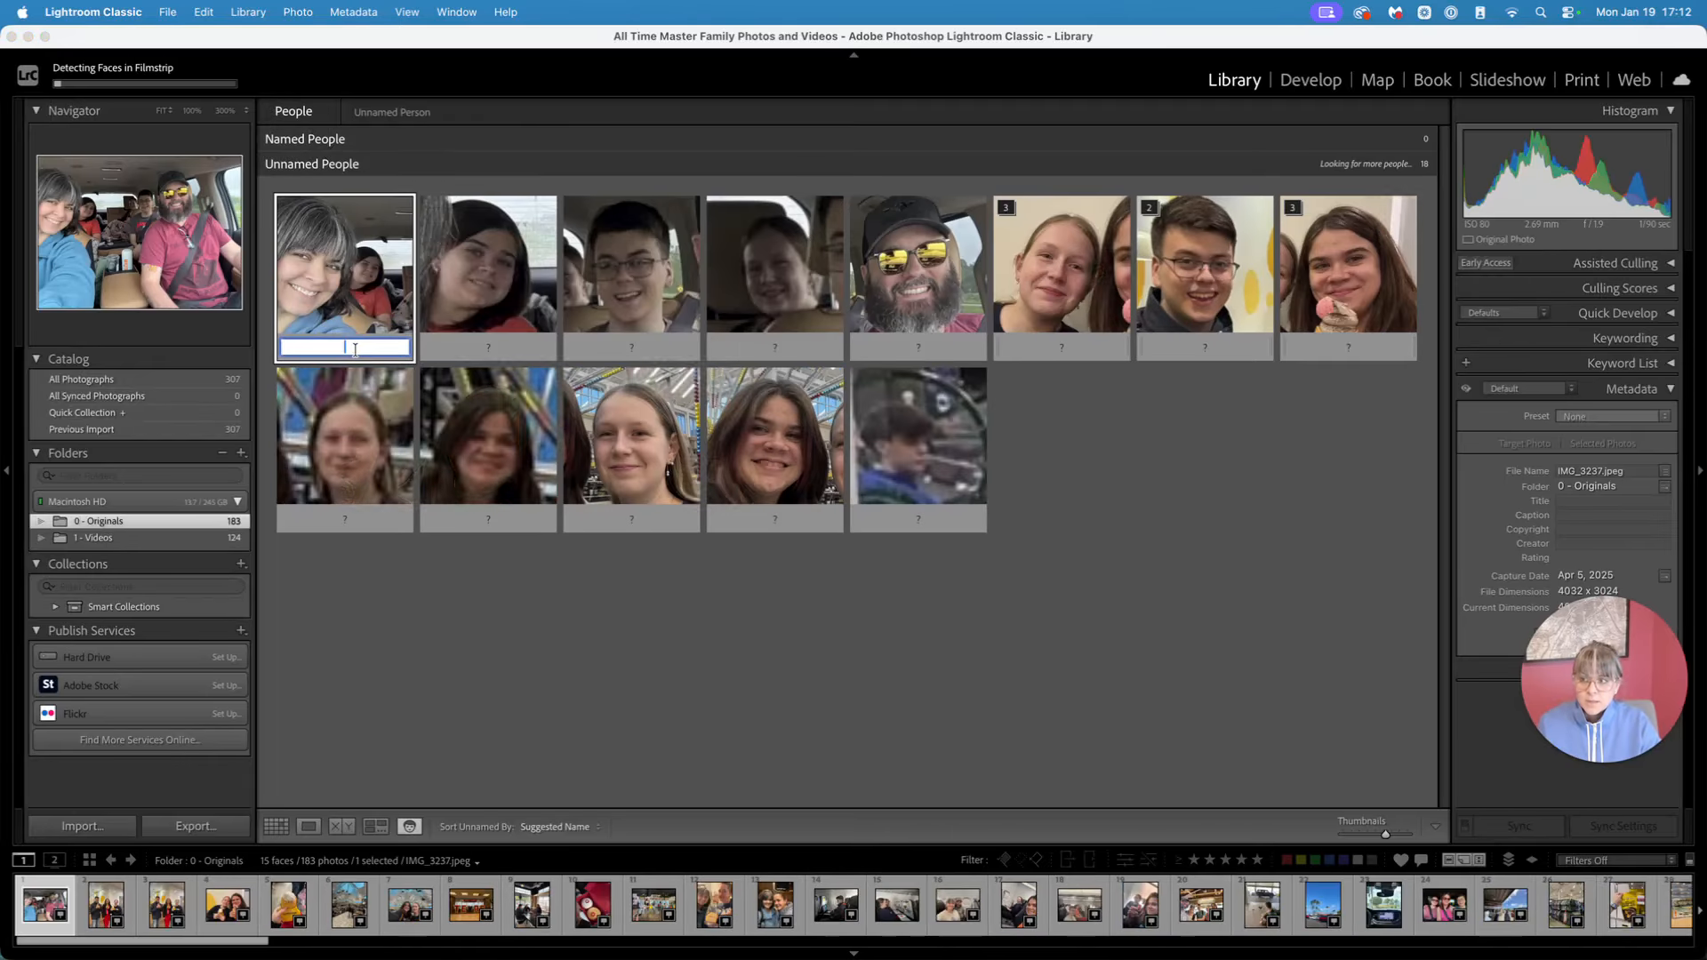
{"action": "type", "text": "Molly"}
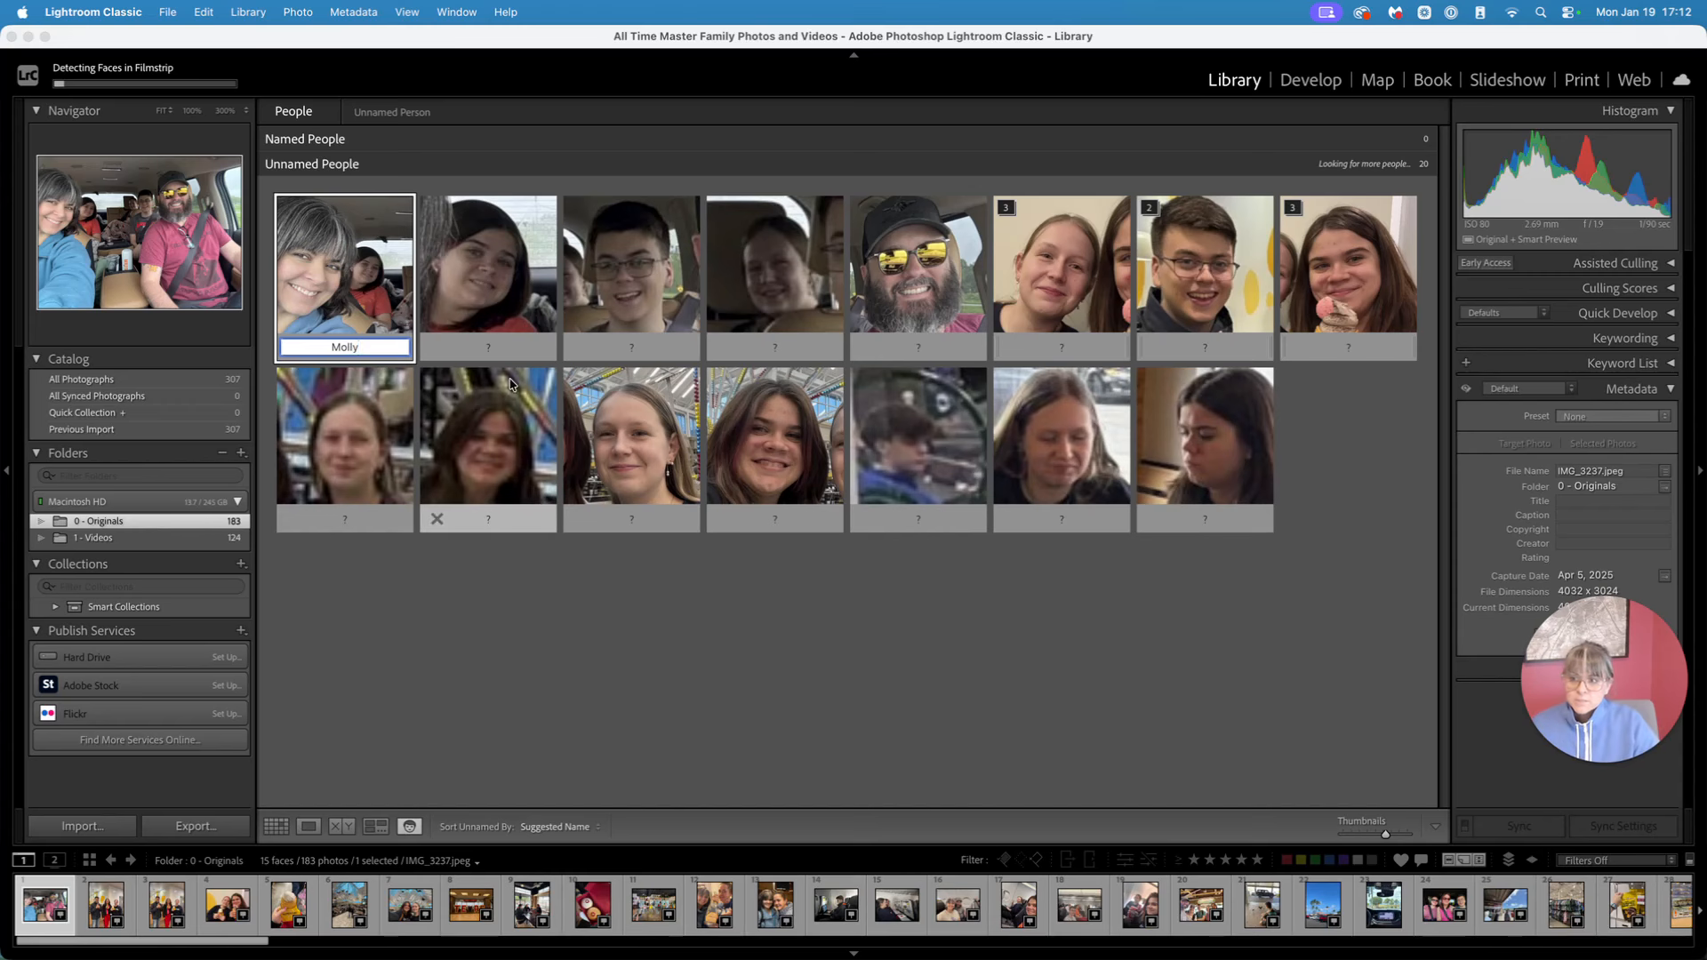
{"action": "key", "text": "Return"}
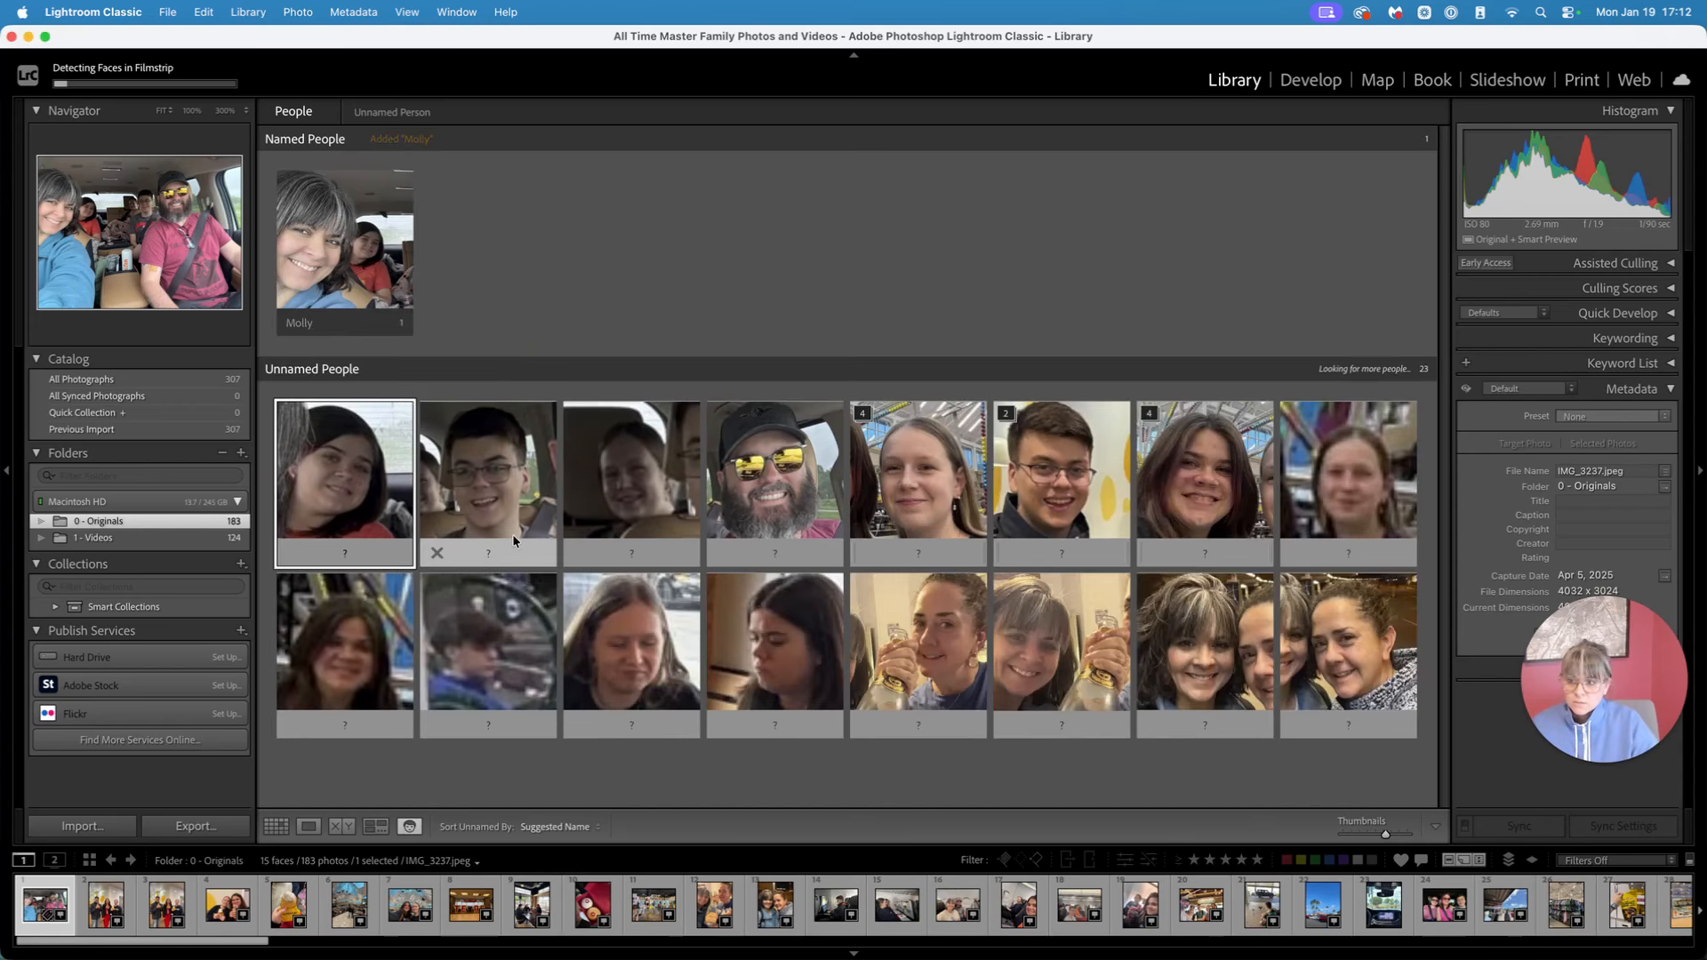
Enter the first name of the young man with glasses on his unnamed face from the car photo
{"action": "left_click", "coordinate": [499, 548]}
{"action": "type", "text": "Harrison"}
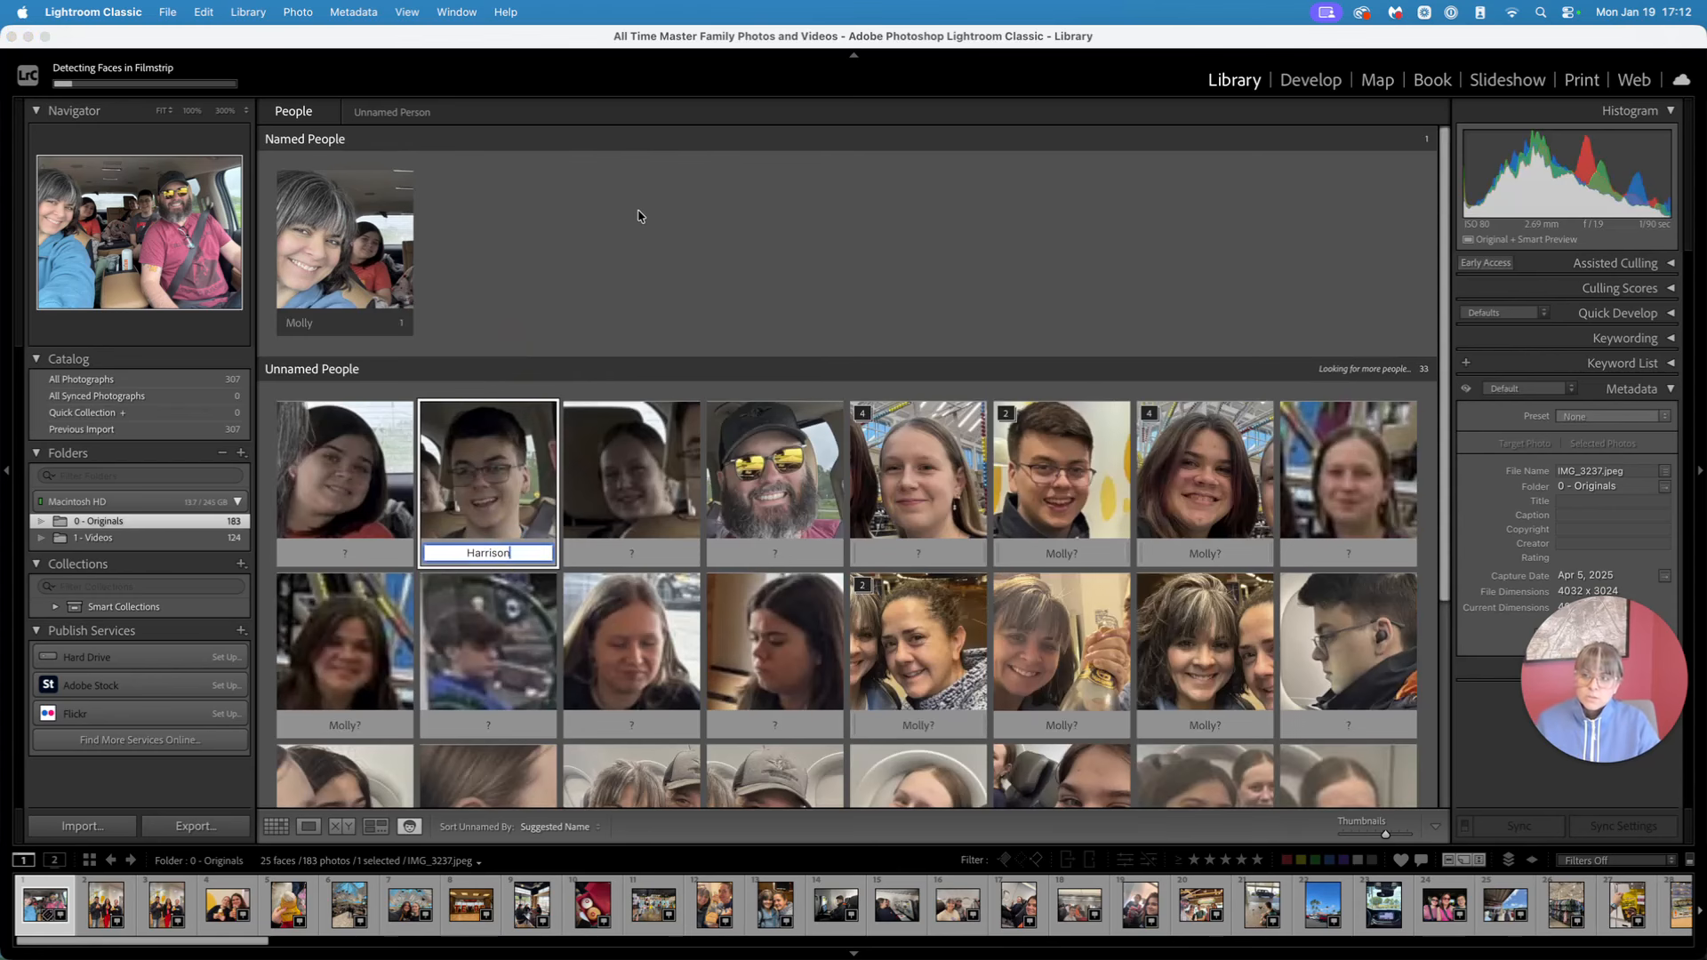
{"action": "key", "text": "Return"}
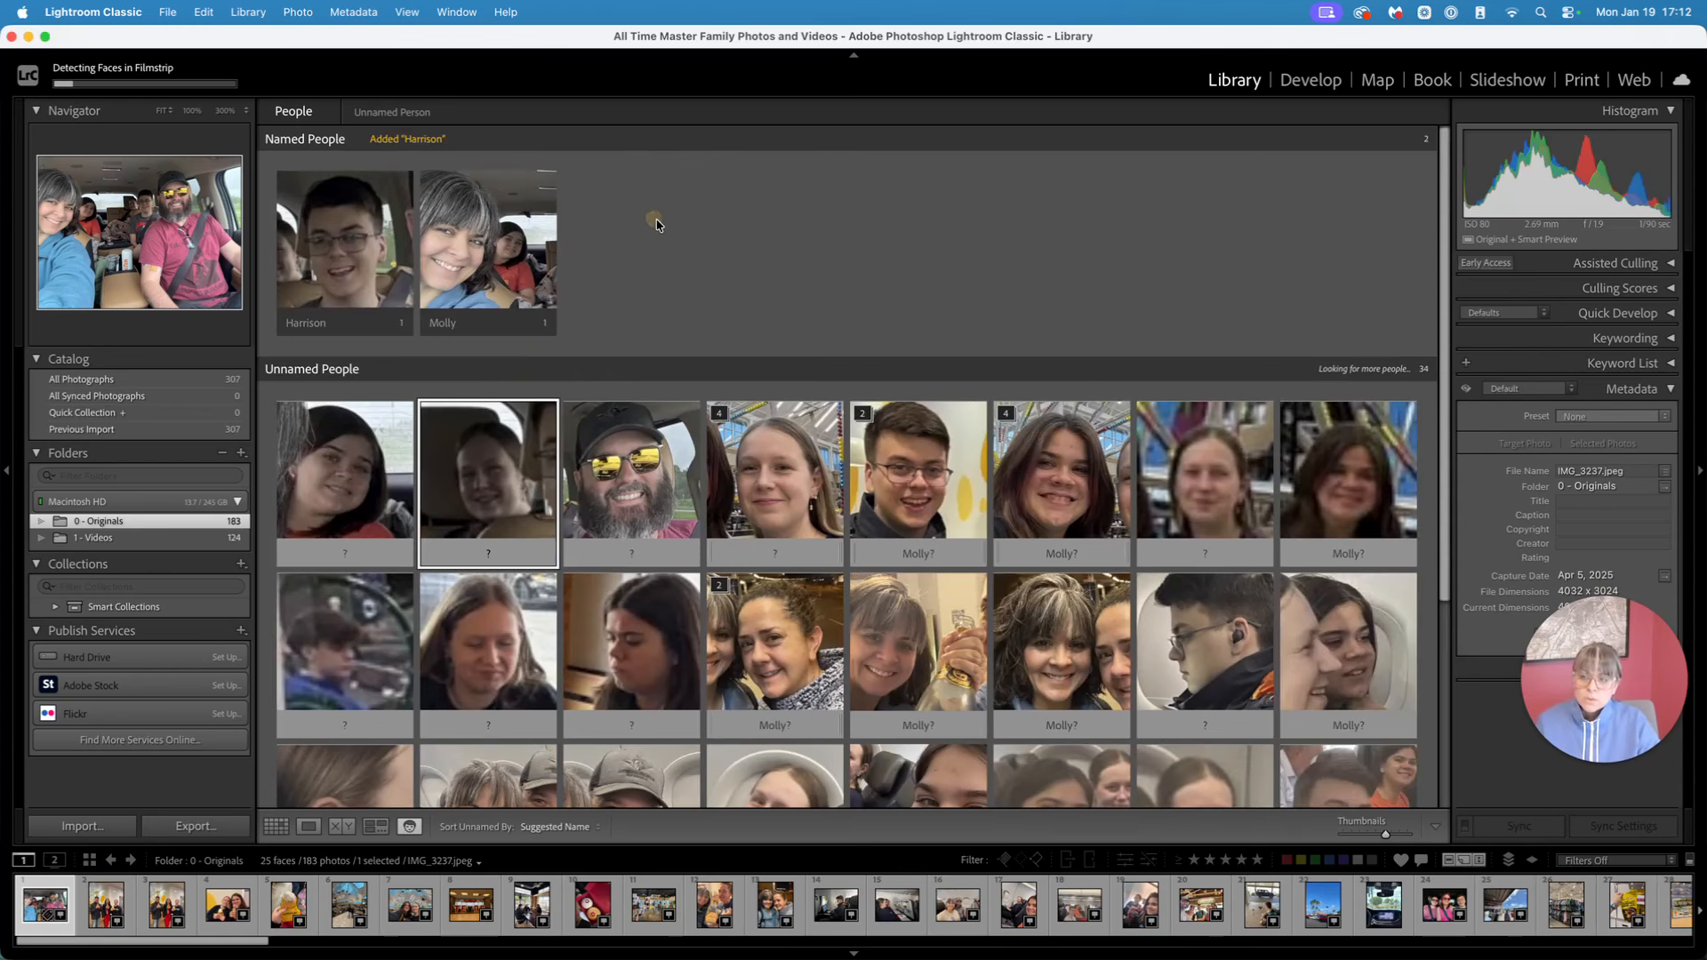
Replace the suggested name on the dark-haired young woman looking down with her own first name
{"action": "mouse_move", "coordinate": [819, 531]}
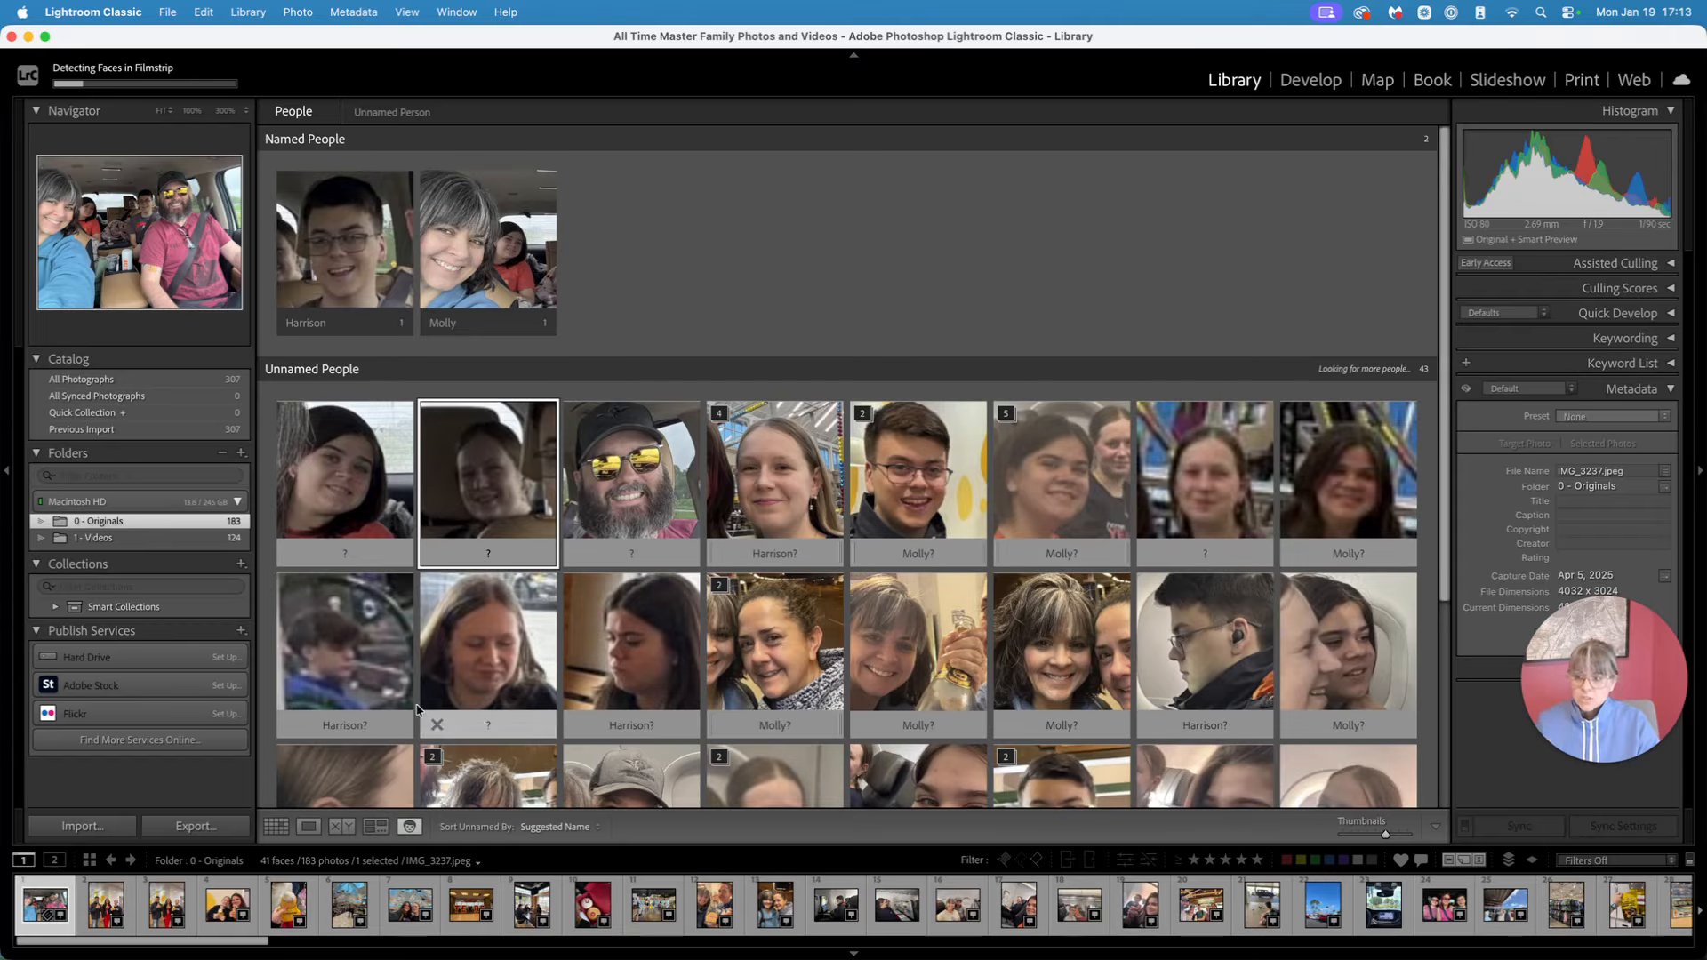
{"action": "left_click", "coordinate": [639, 727]}
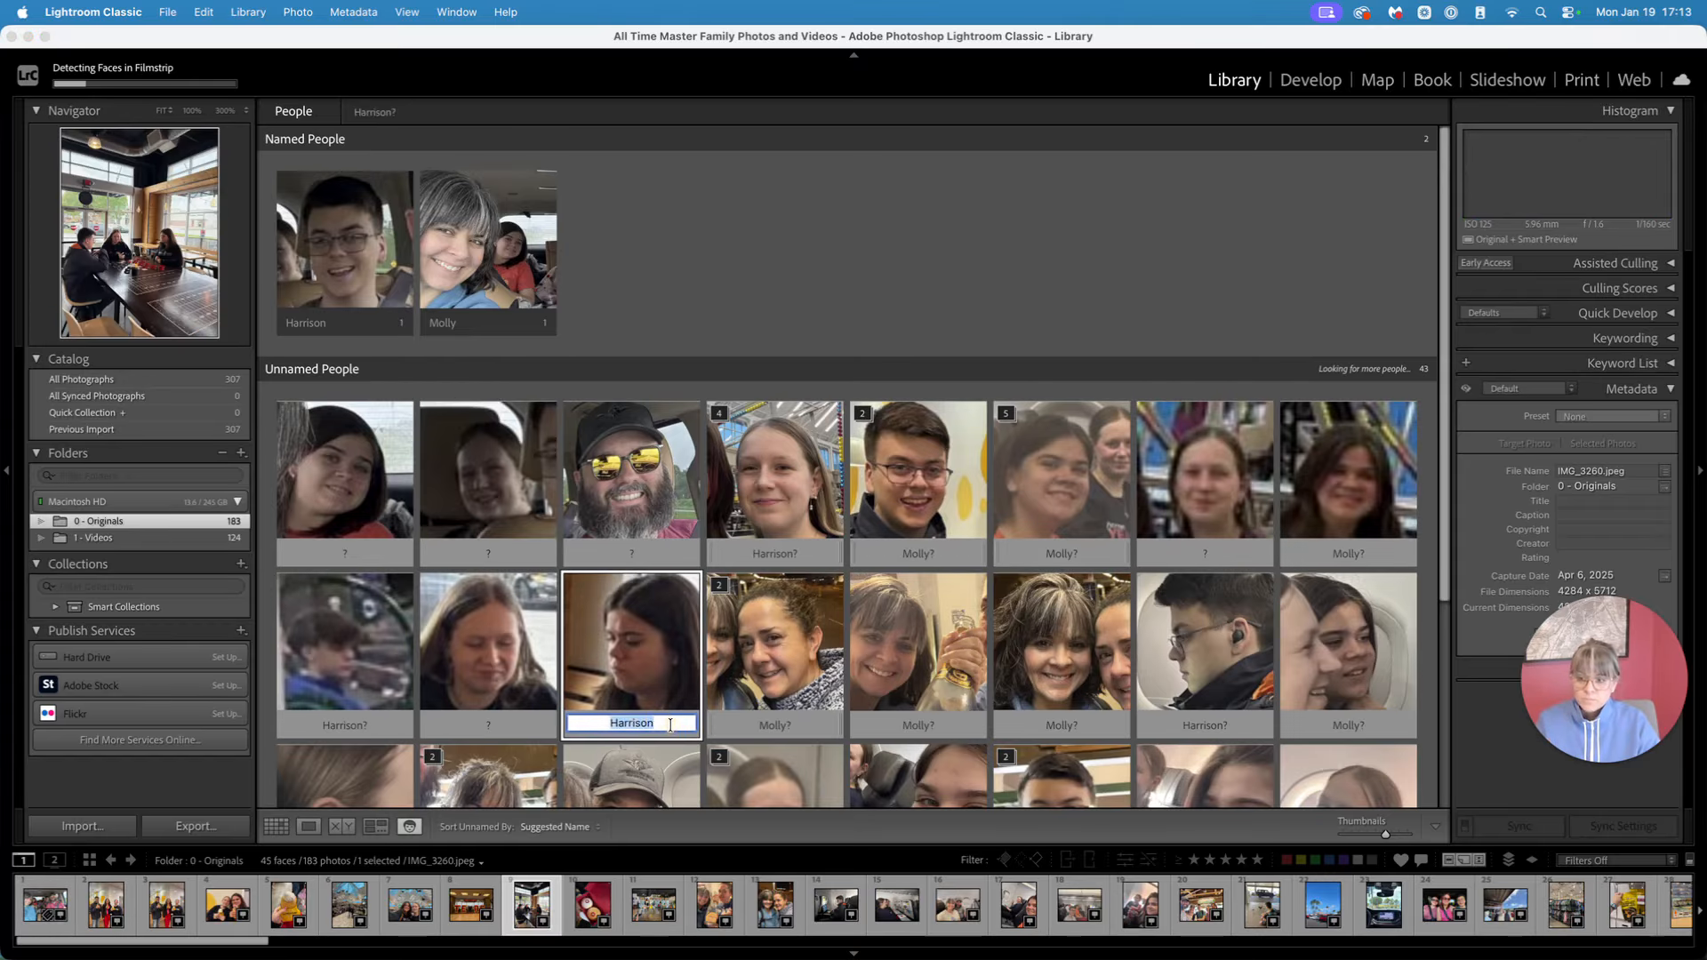
{"action": "left_click", "coordinate": [579, 715]}
{"action": "type", "text": "Adel"}
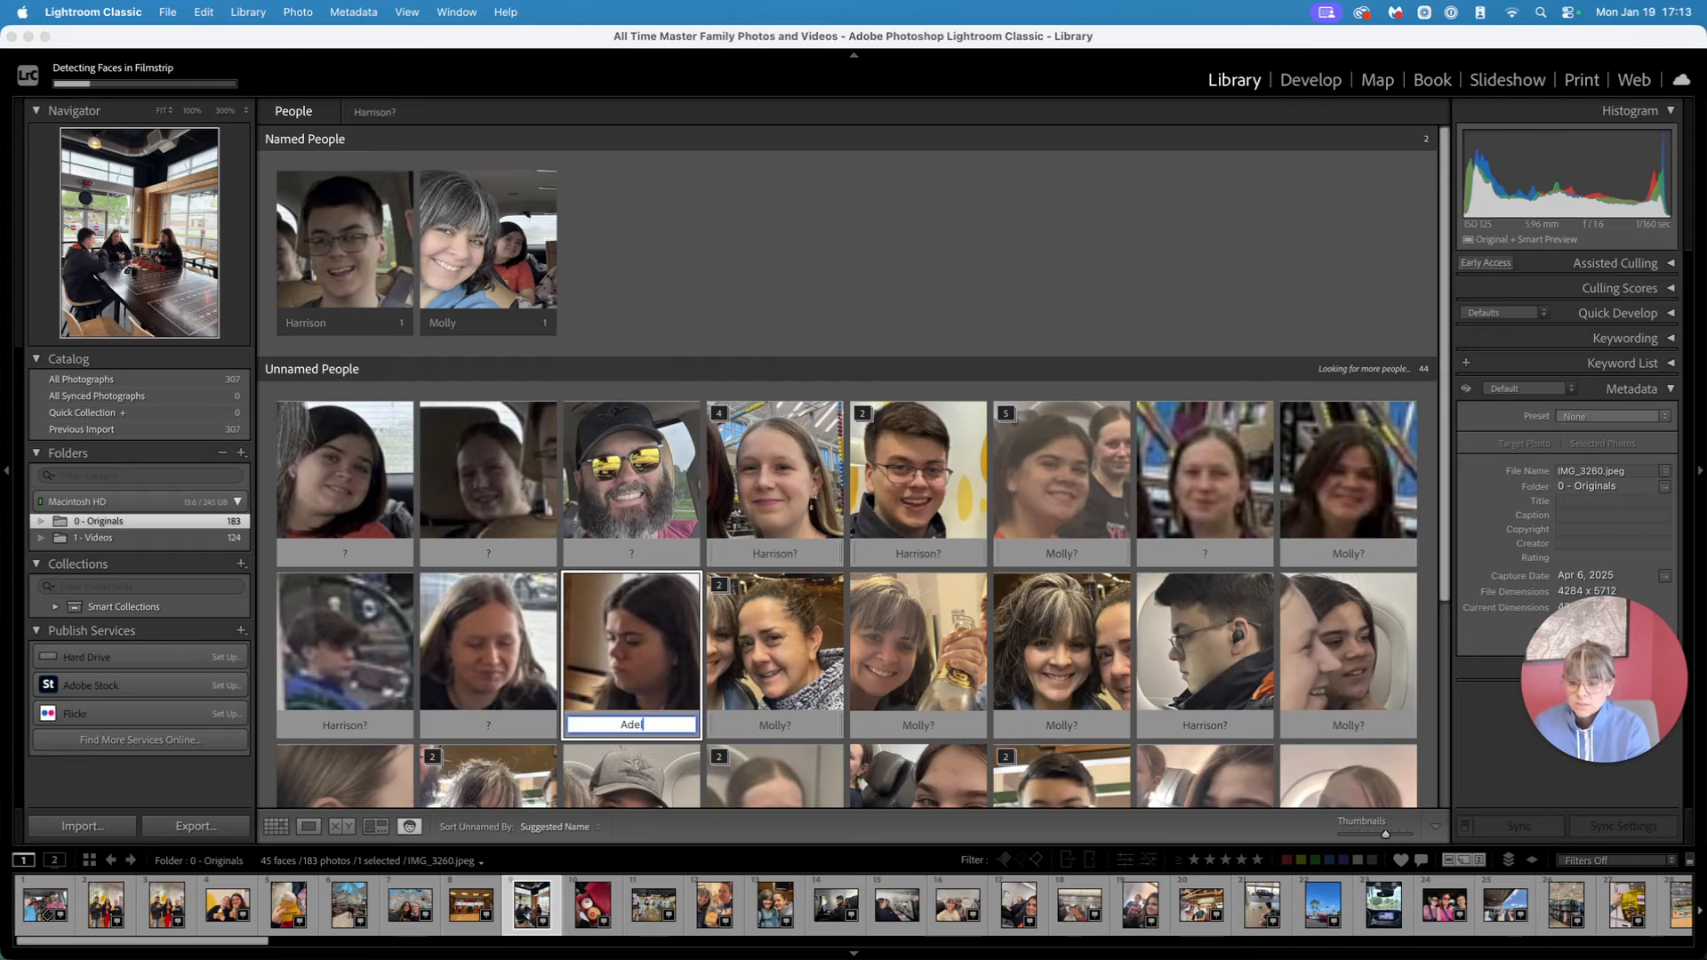
{"action": "type", "text": "aide"}
{"action": "key", "text": "Return"}
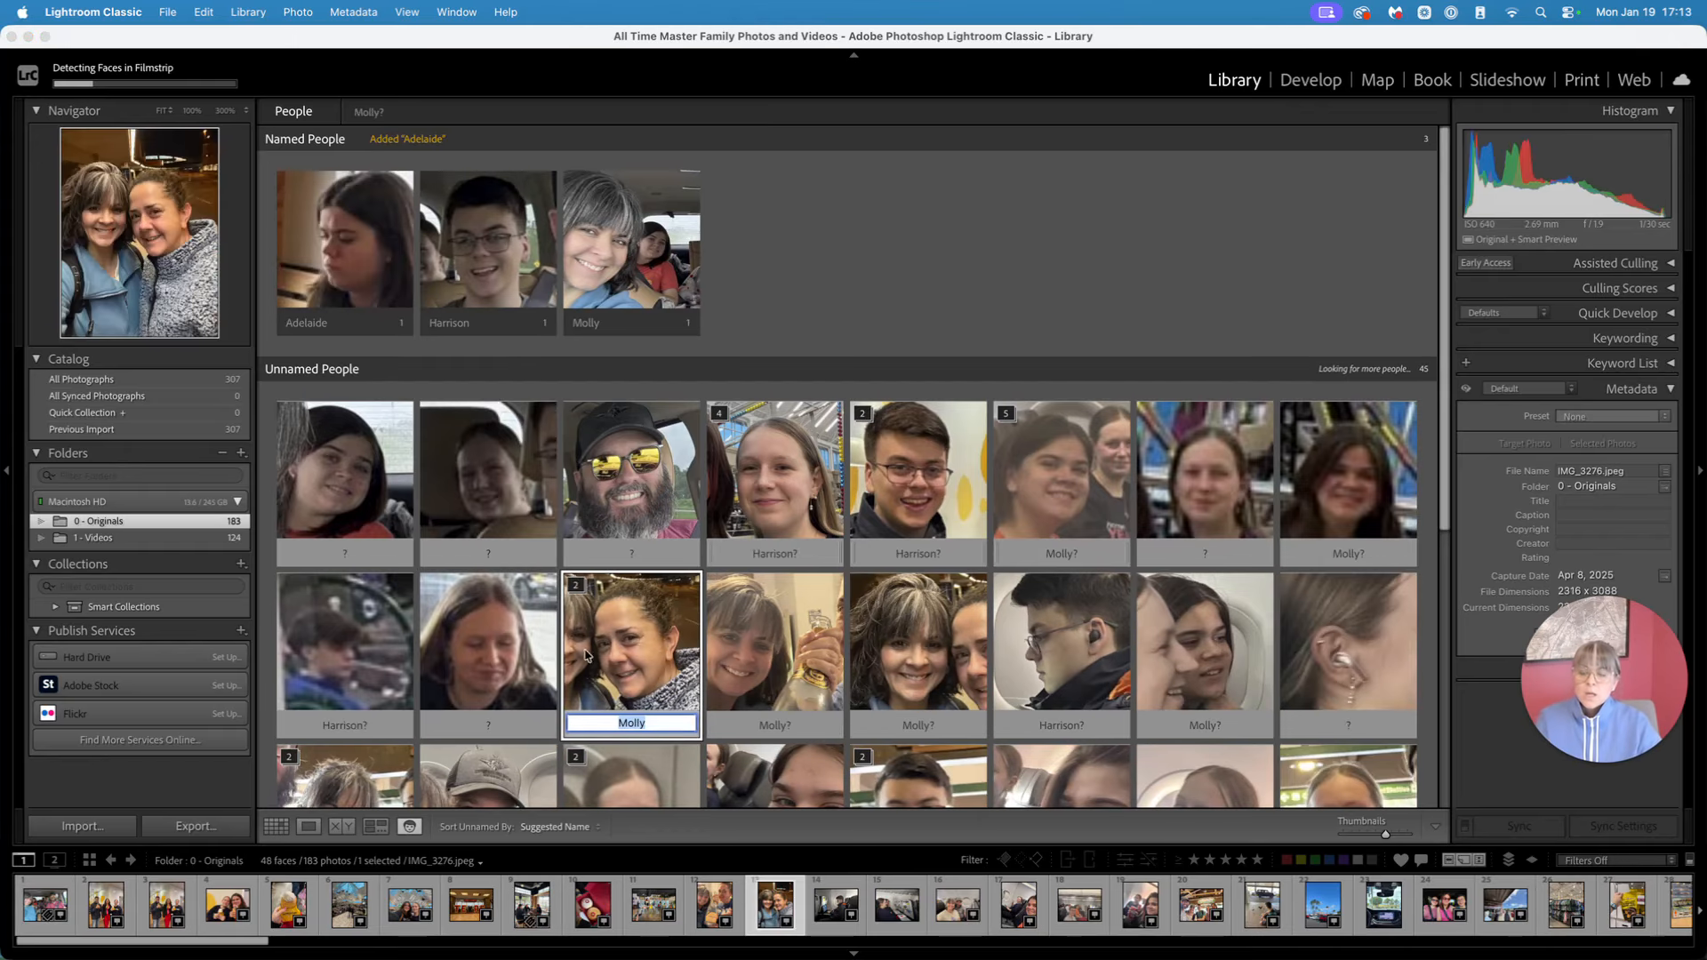
Enter the first name of the bearded man in the cap and yellow sunglasses on his unnamed face
{"action": "left_click", "coordinate": [657, 552]}
{"action": "type", "text": "Ben"}
{"action": "key", "text": "Return"}
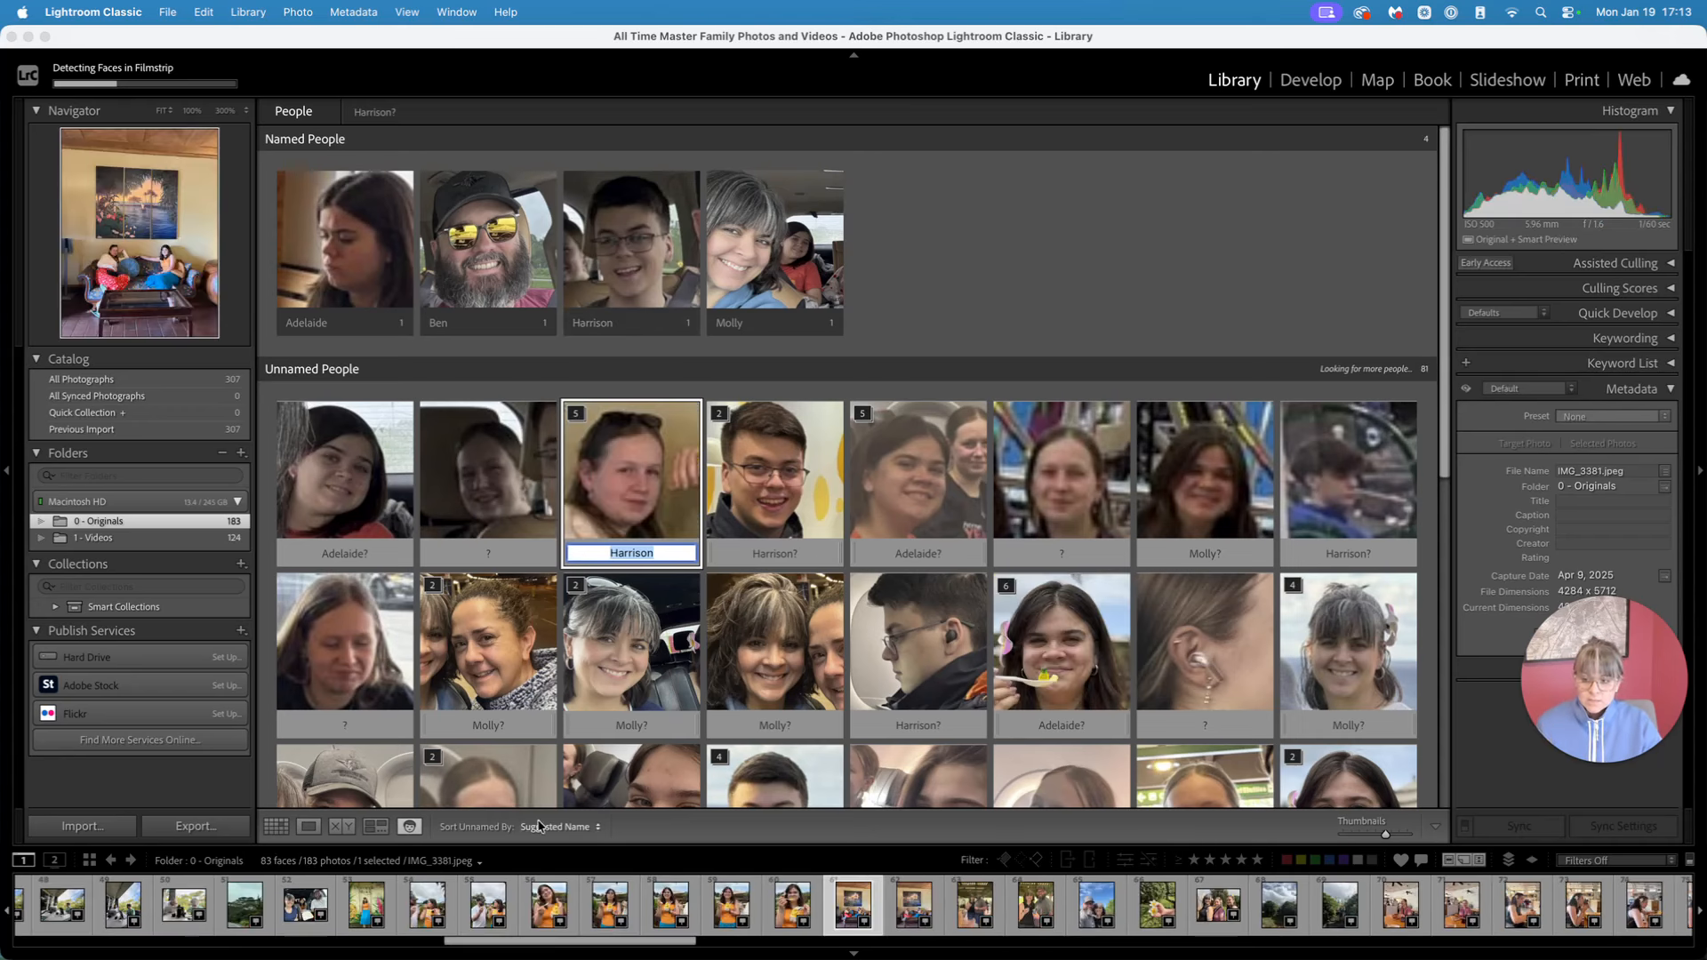
Open IMG_3381.jpeg, the photo of two women on the sofa, in Loupe view and flag it as a pick
{"action": "left_click", "coordinate": [308, 828]}
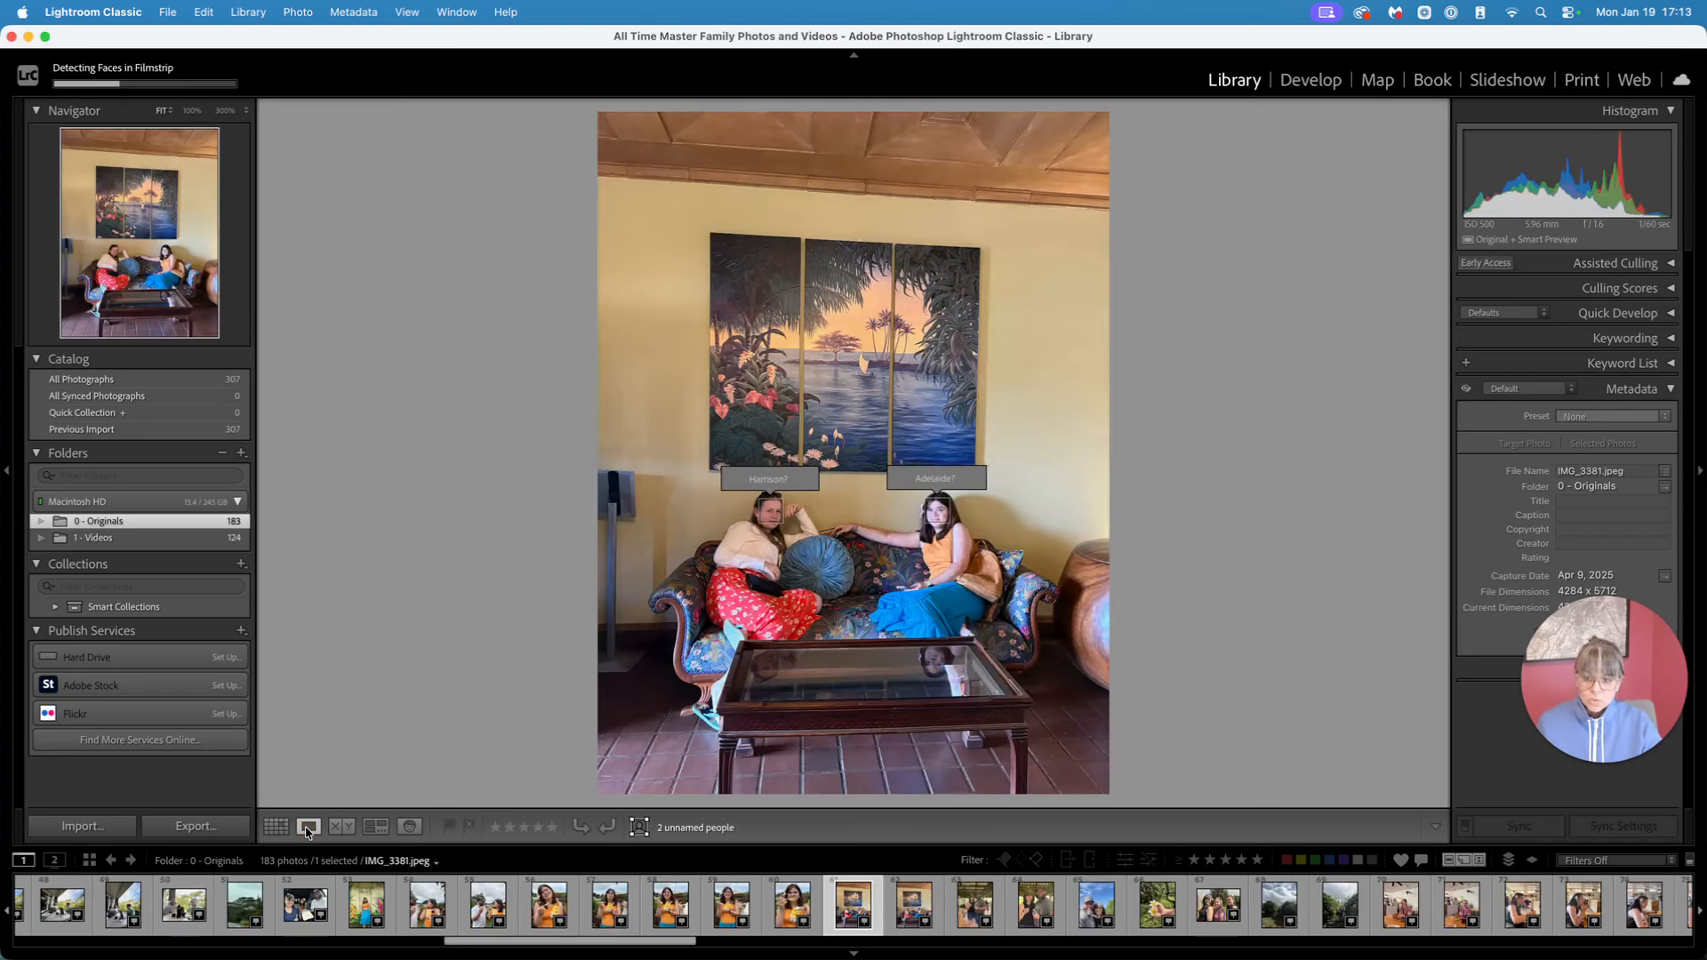
{"action": "left_click", "coordinate": [276, 827]}
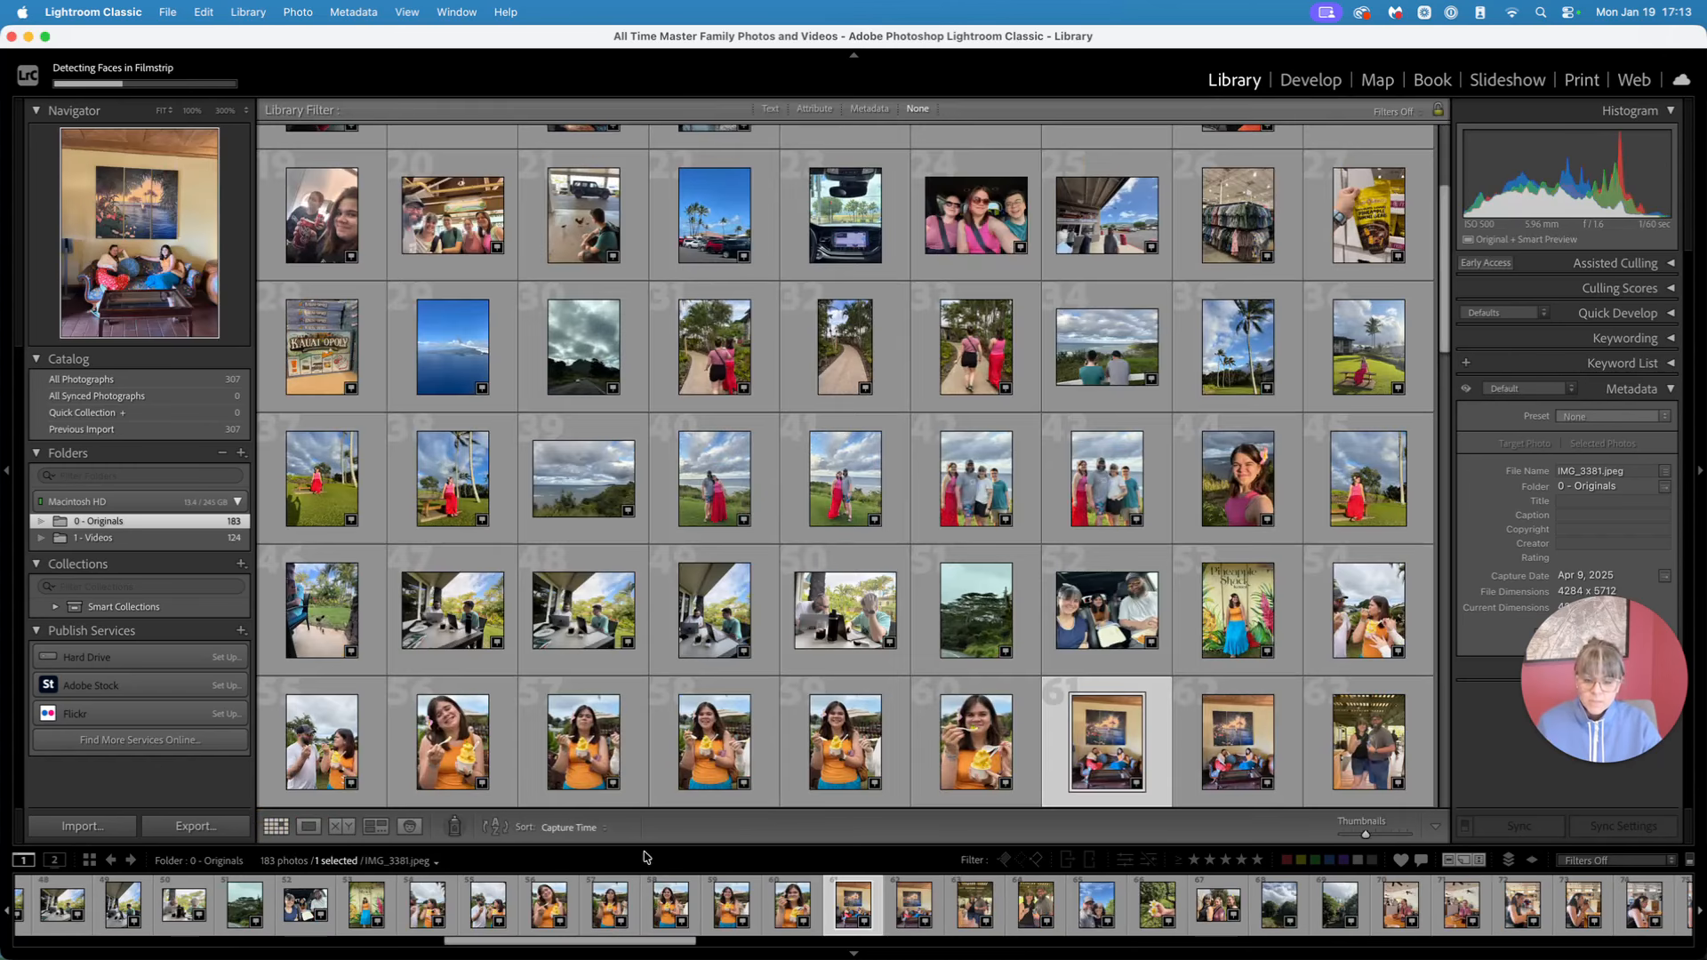
{"action": "left_click", "coordinate": [308, 826]}
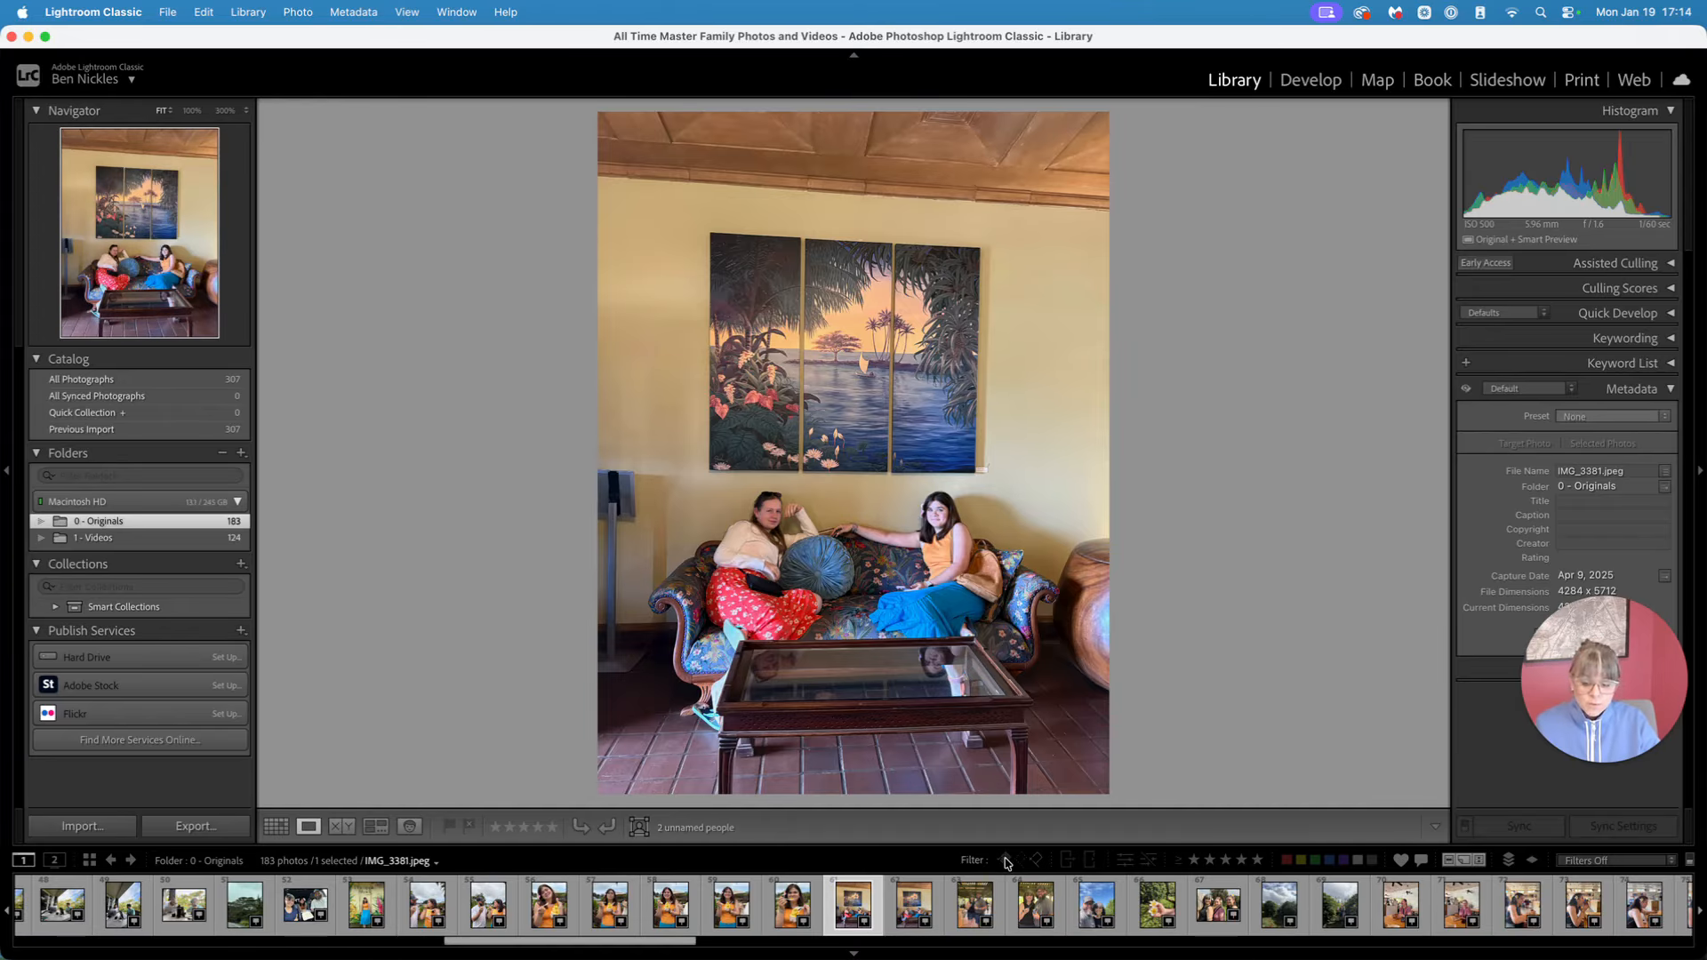
{"action": "key", "text": "p"}
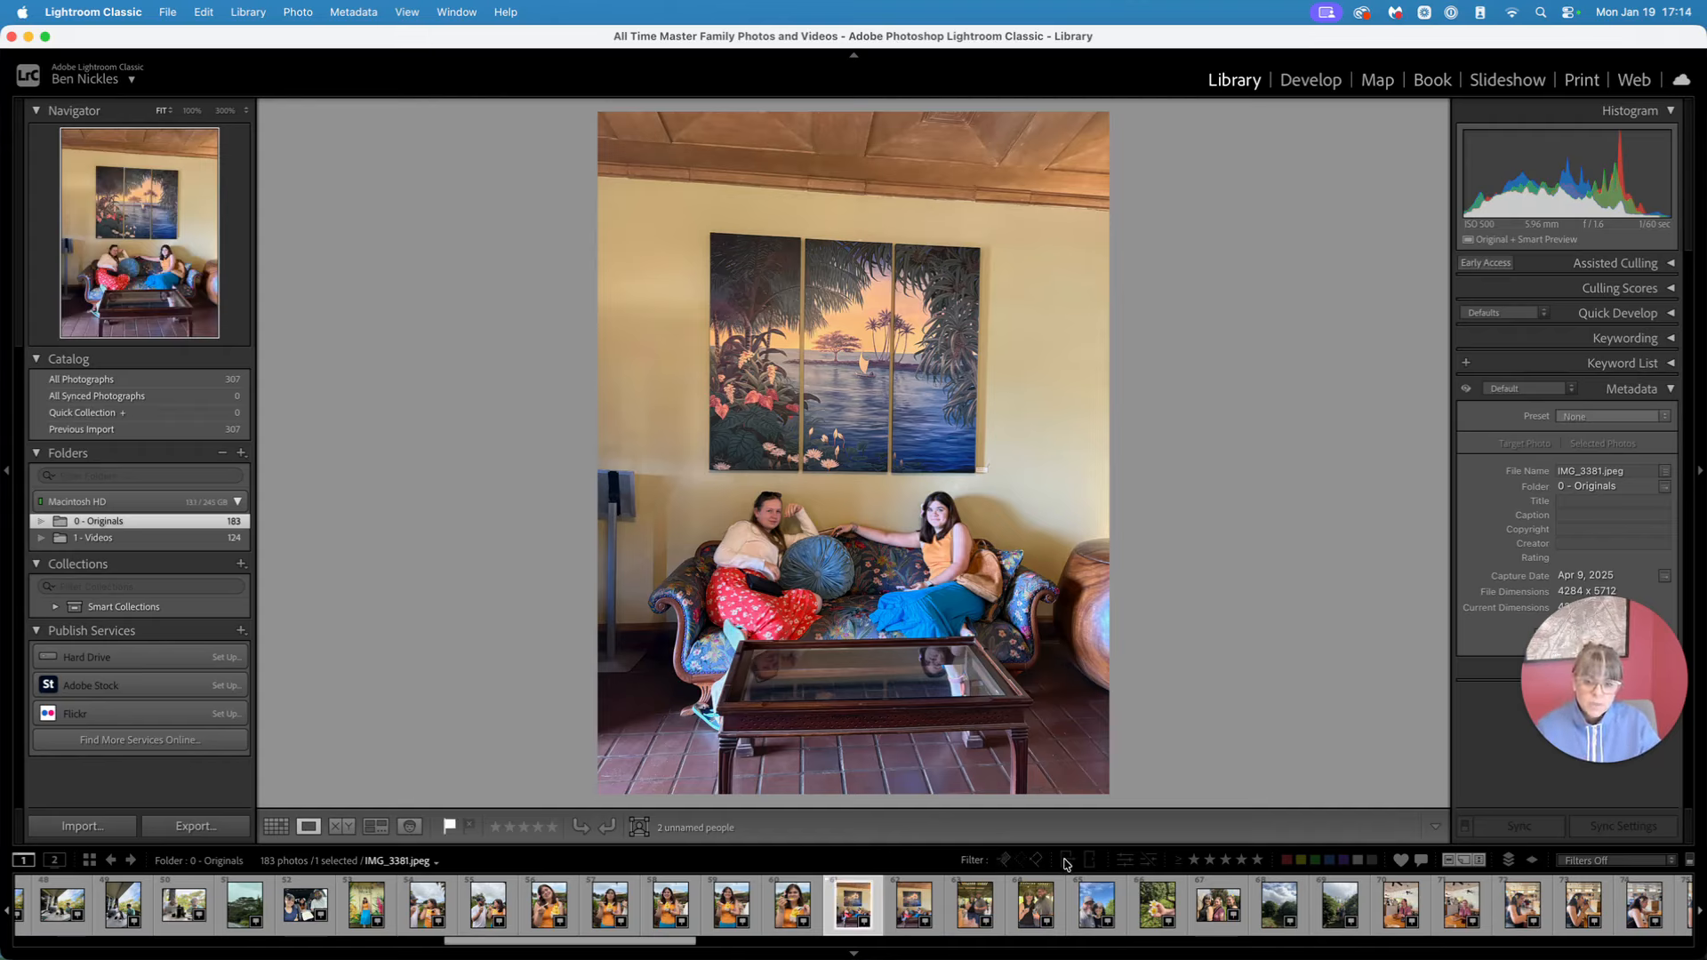
Rate the sofa photo with increasing stars from 2 through 3 and 4, ending at 5 stars
{"action": "left_click", "coordinate": [1193, 861]}
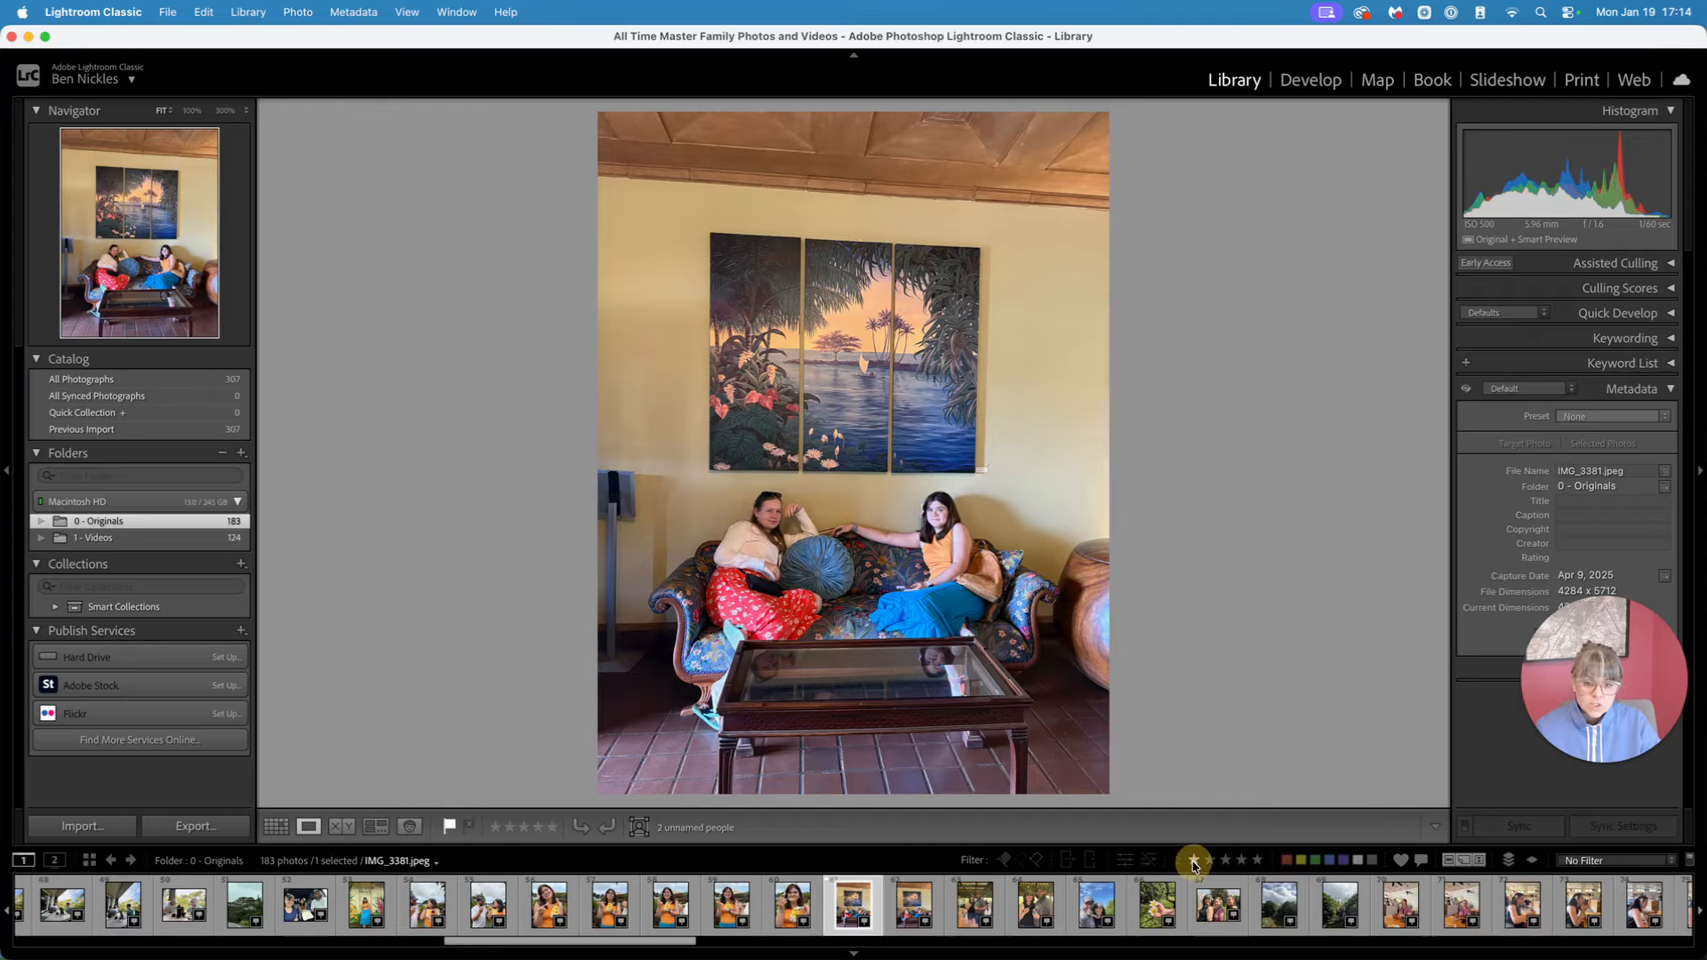
{"action": "key", "text": "2"}
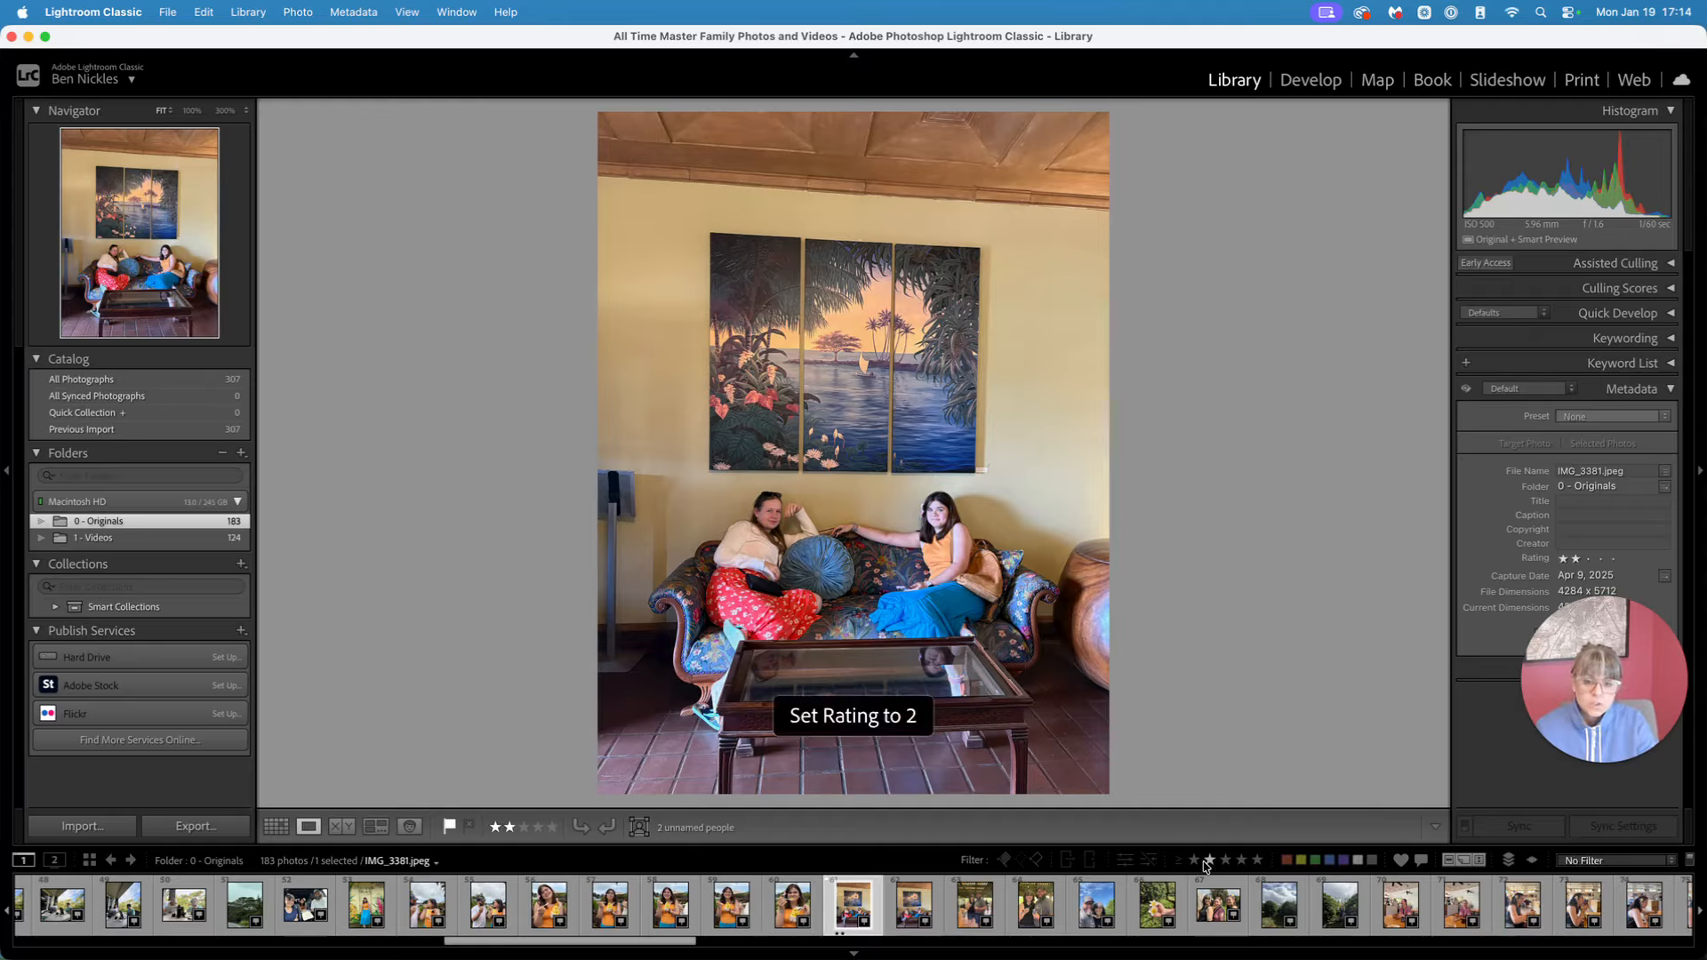
{"action": "key", "text": "3"}
{"action": "key", "text": "4"}
{"action": "key", "text": "5"}
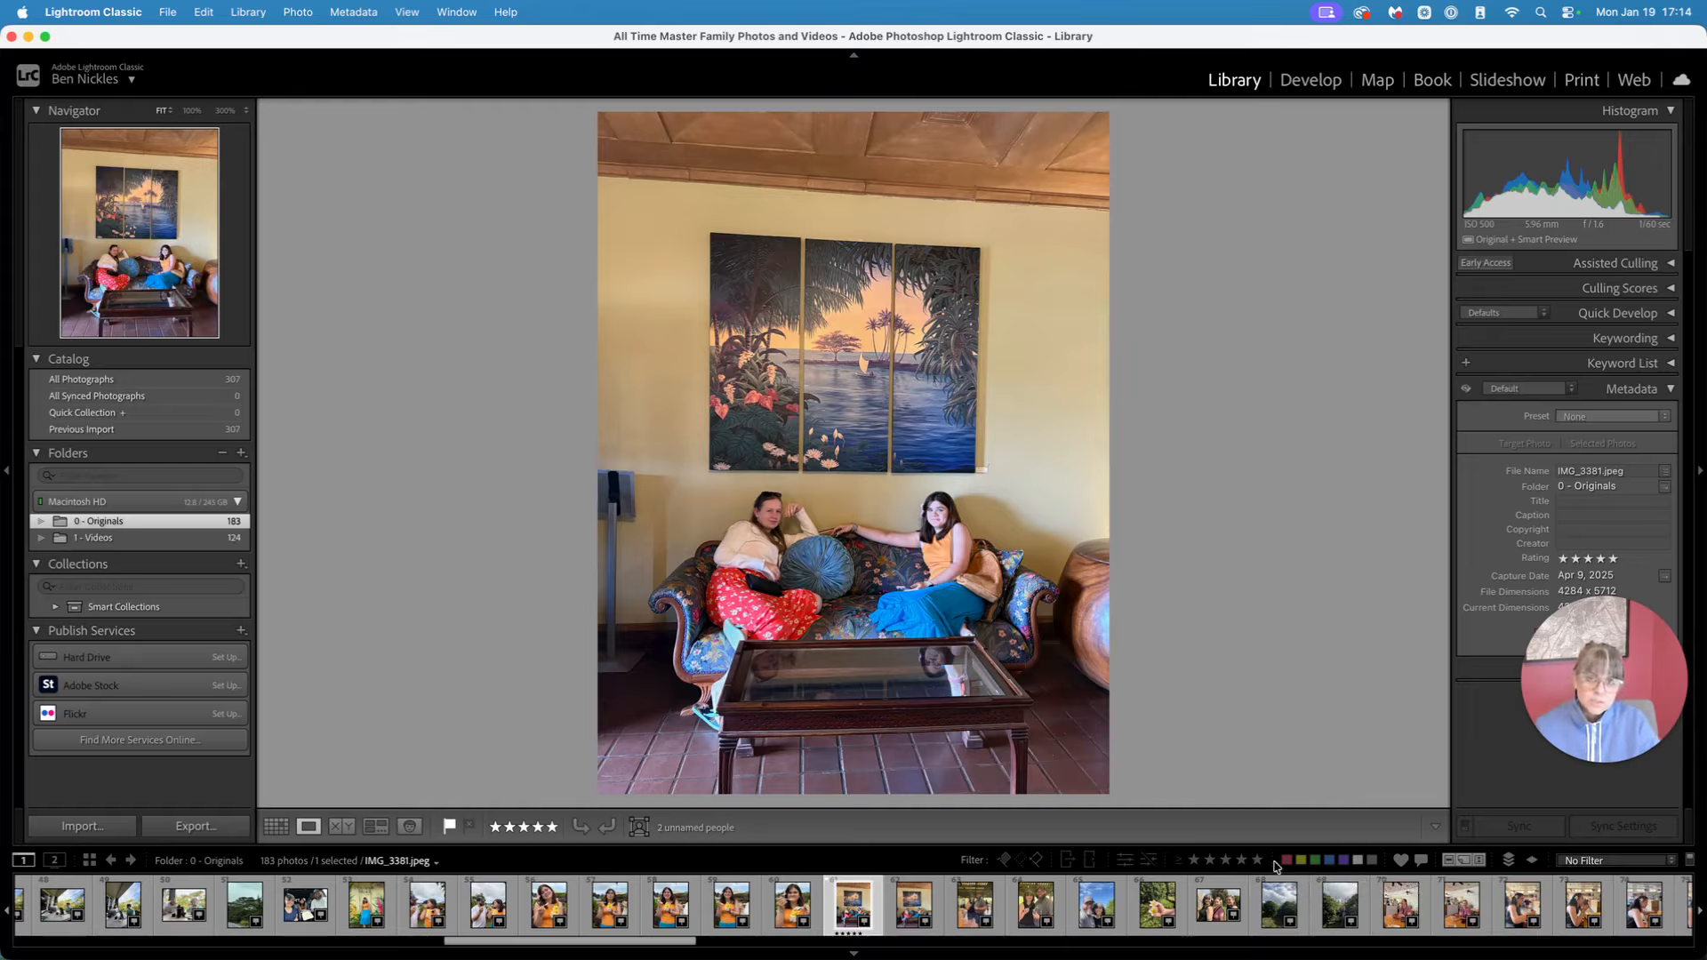
Set the sofa photo's color label to Red, then Yellow, then Green
{"action": "key", "text": "6"}
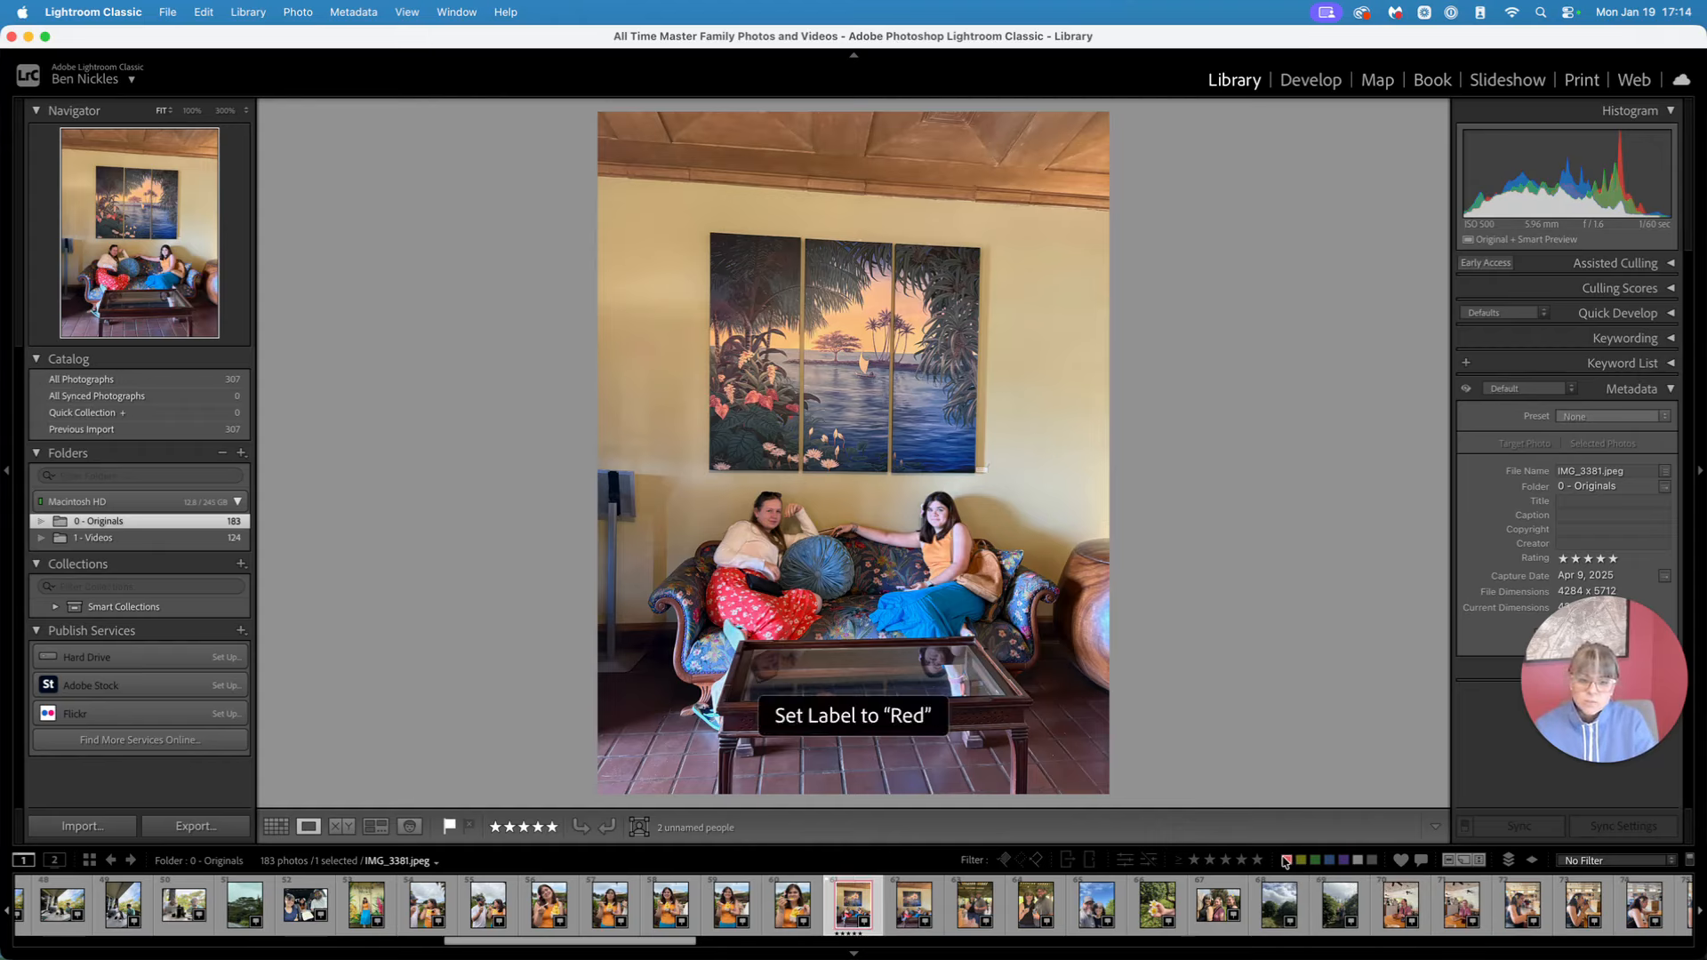
{"action": "key", "text": "7"}
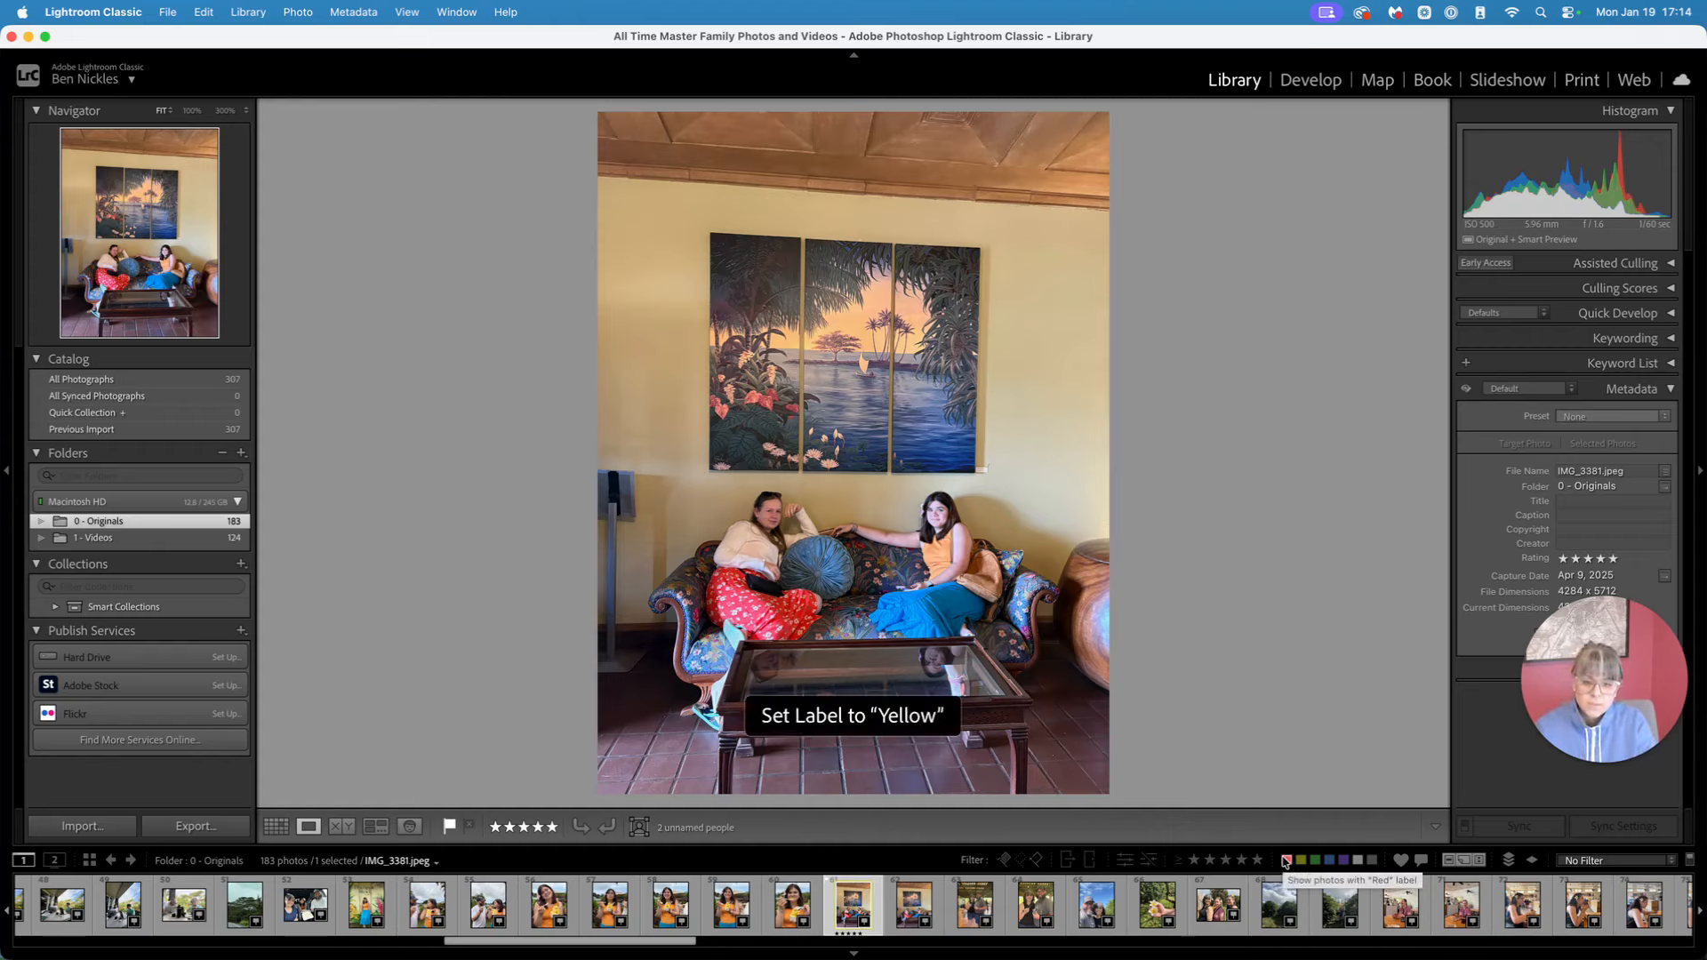
{"action": "key", "text": "8"}
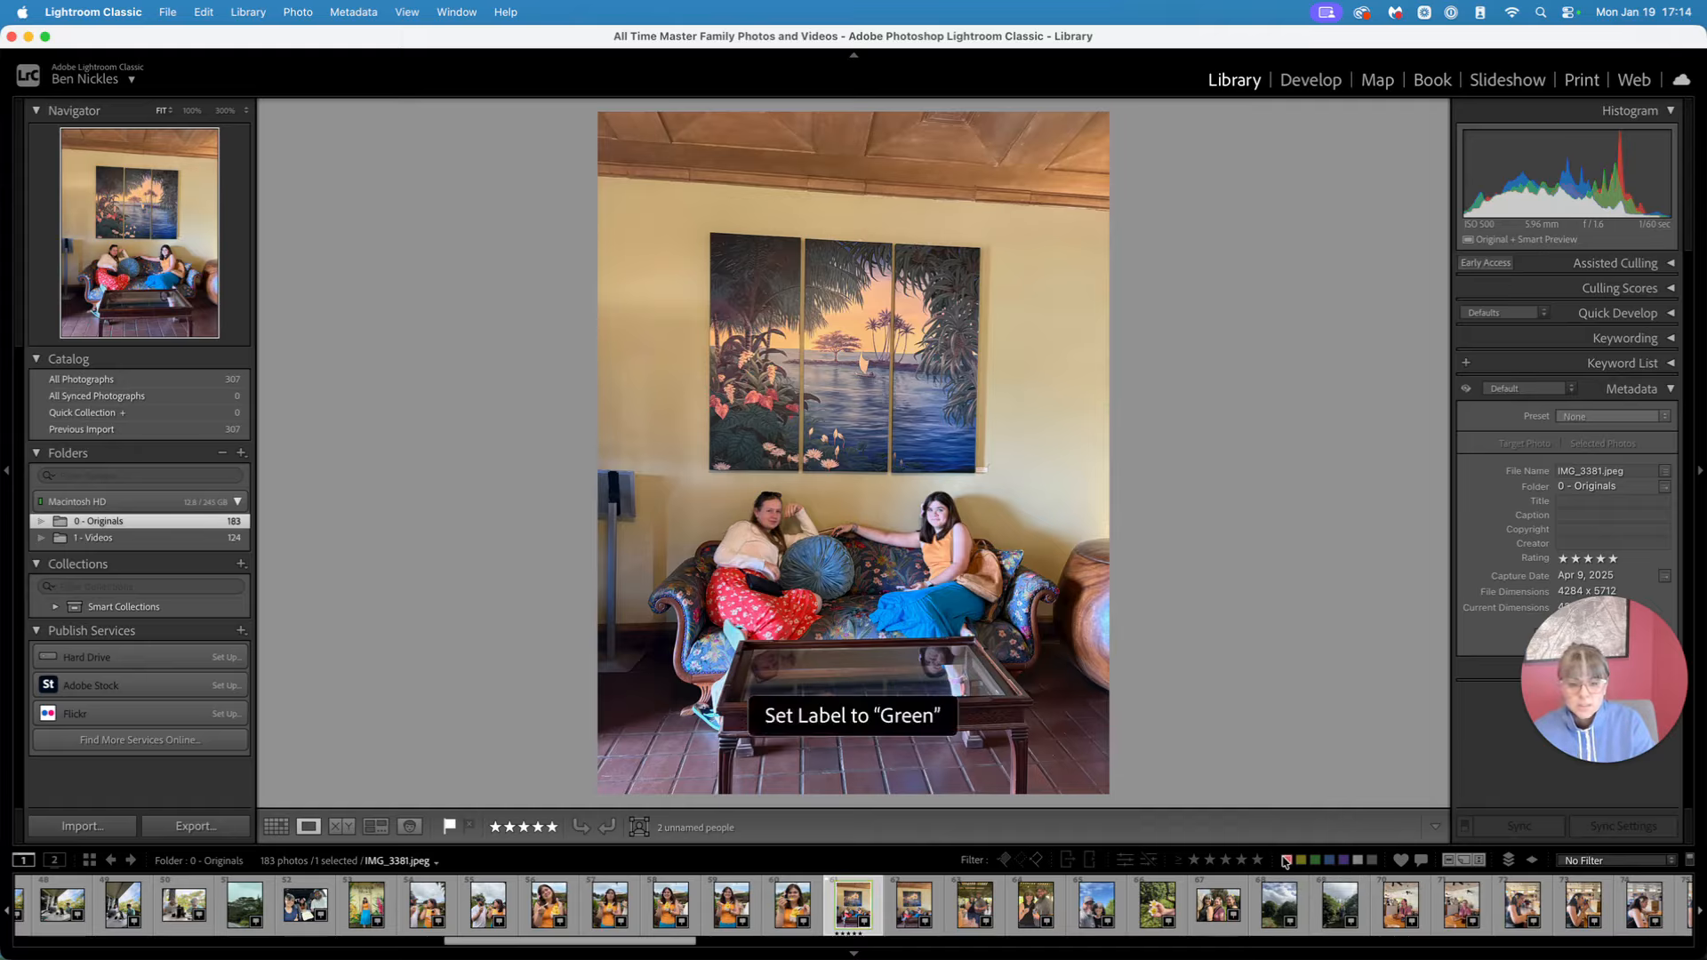
Set the sofa photo's color label to Blue
{"action": "key", "text": "9"}
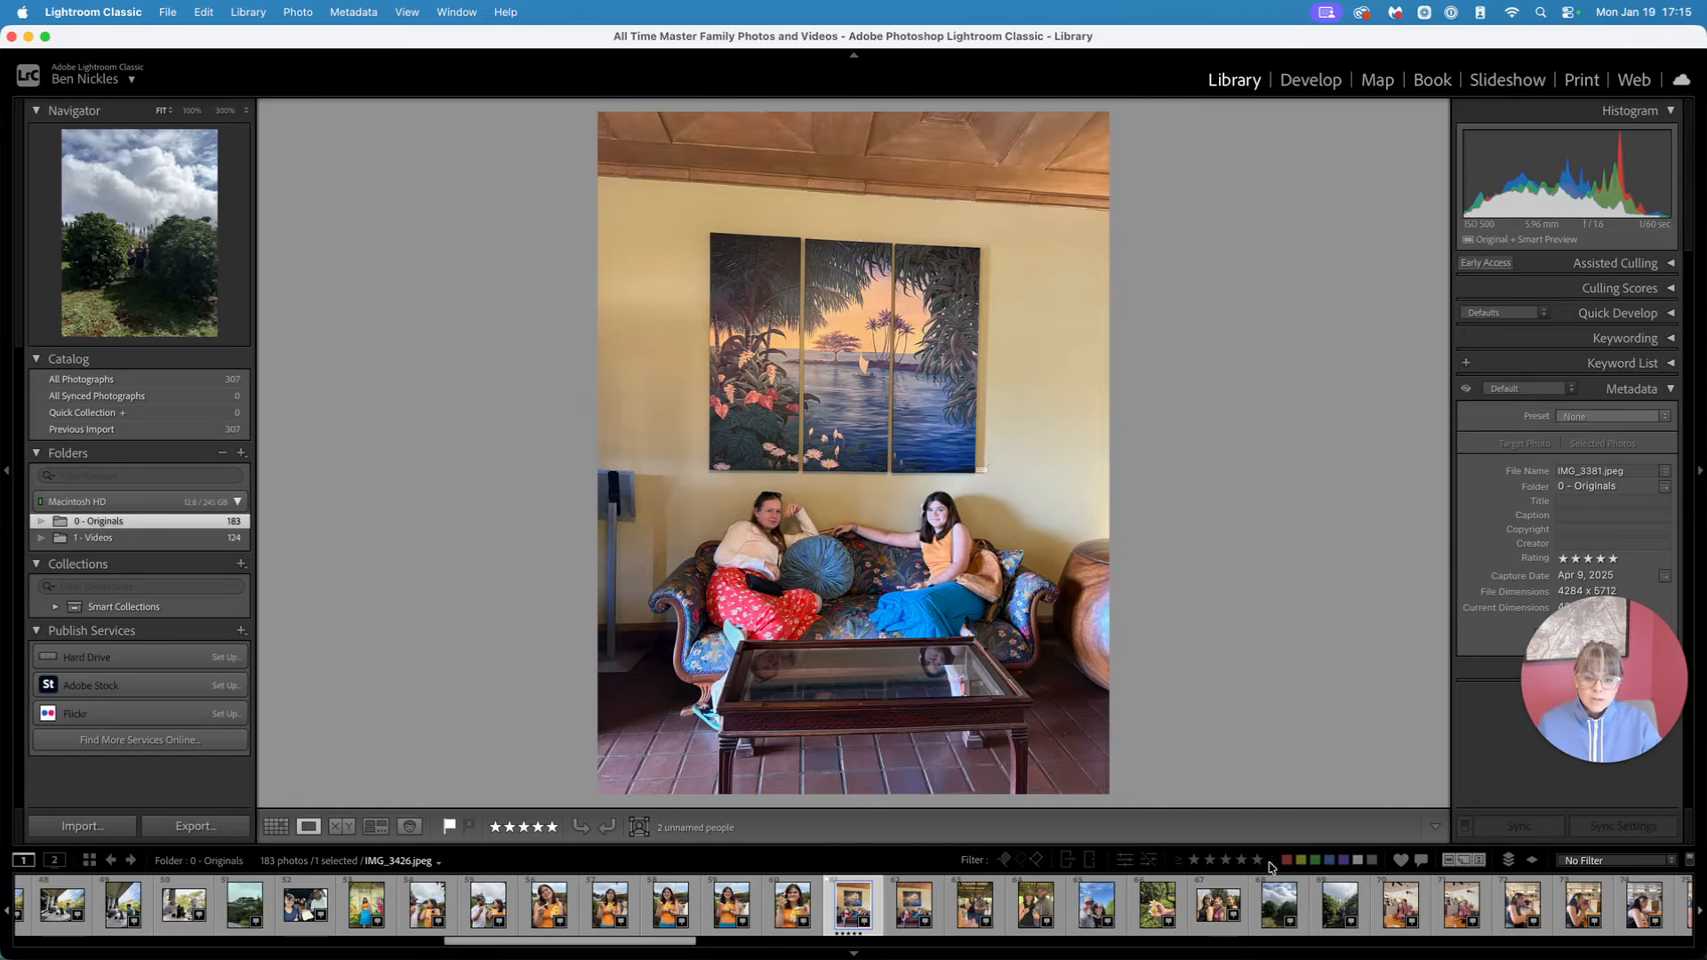
Filter the photos to 4 stars and higher, widen the filter to 3 stars and higher, and look through the available filter presets
{"action": "left_click", "coordinate": [1238, 860]}
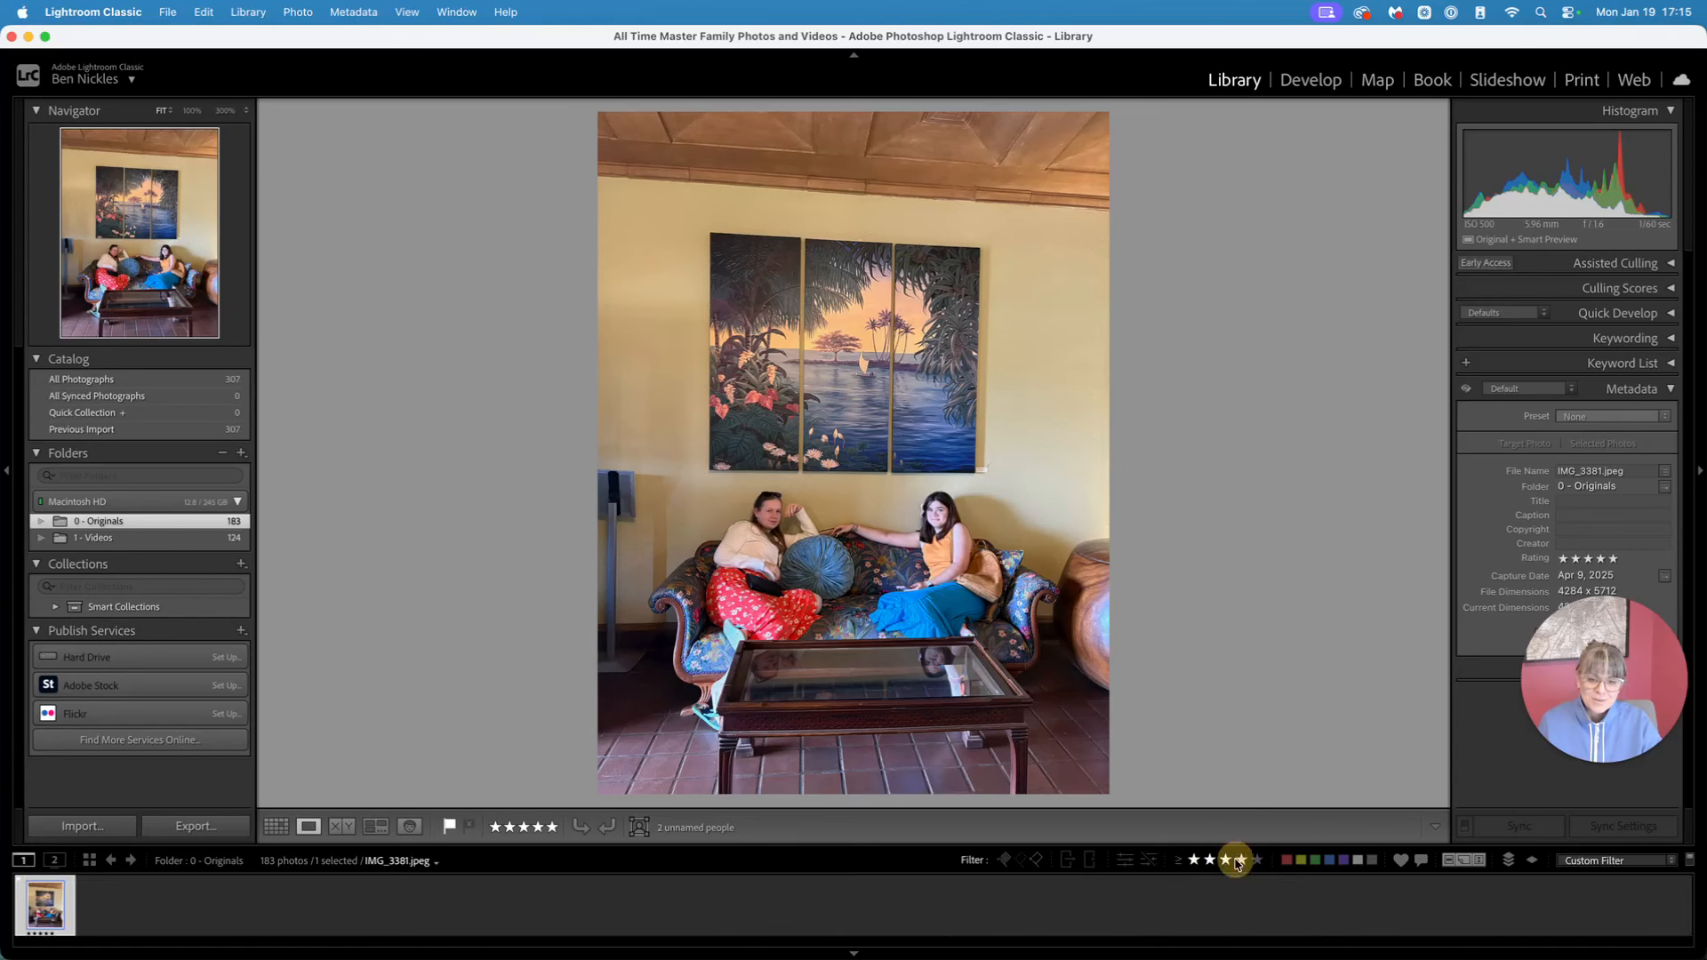
{"action": "left_click", "coordinate": [1225, 860]}
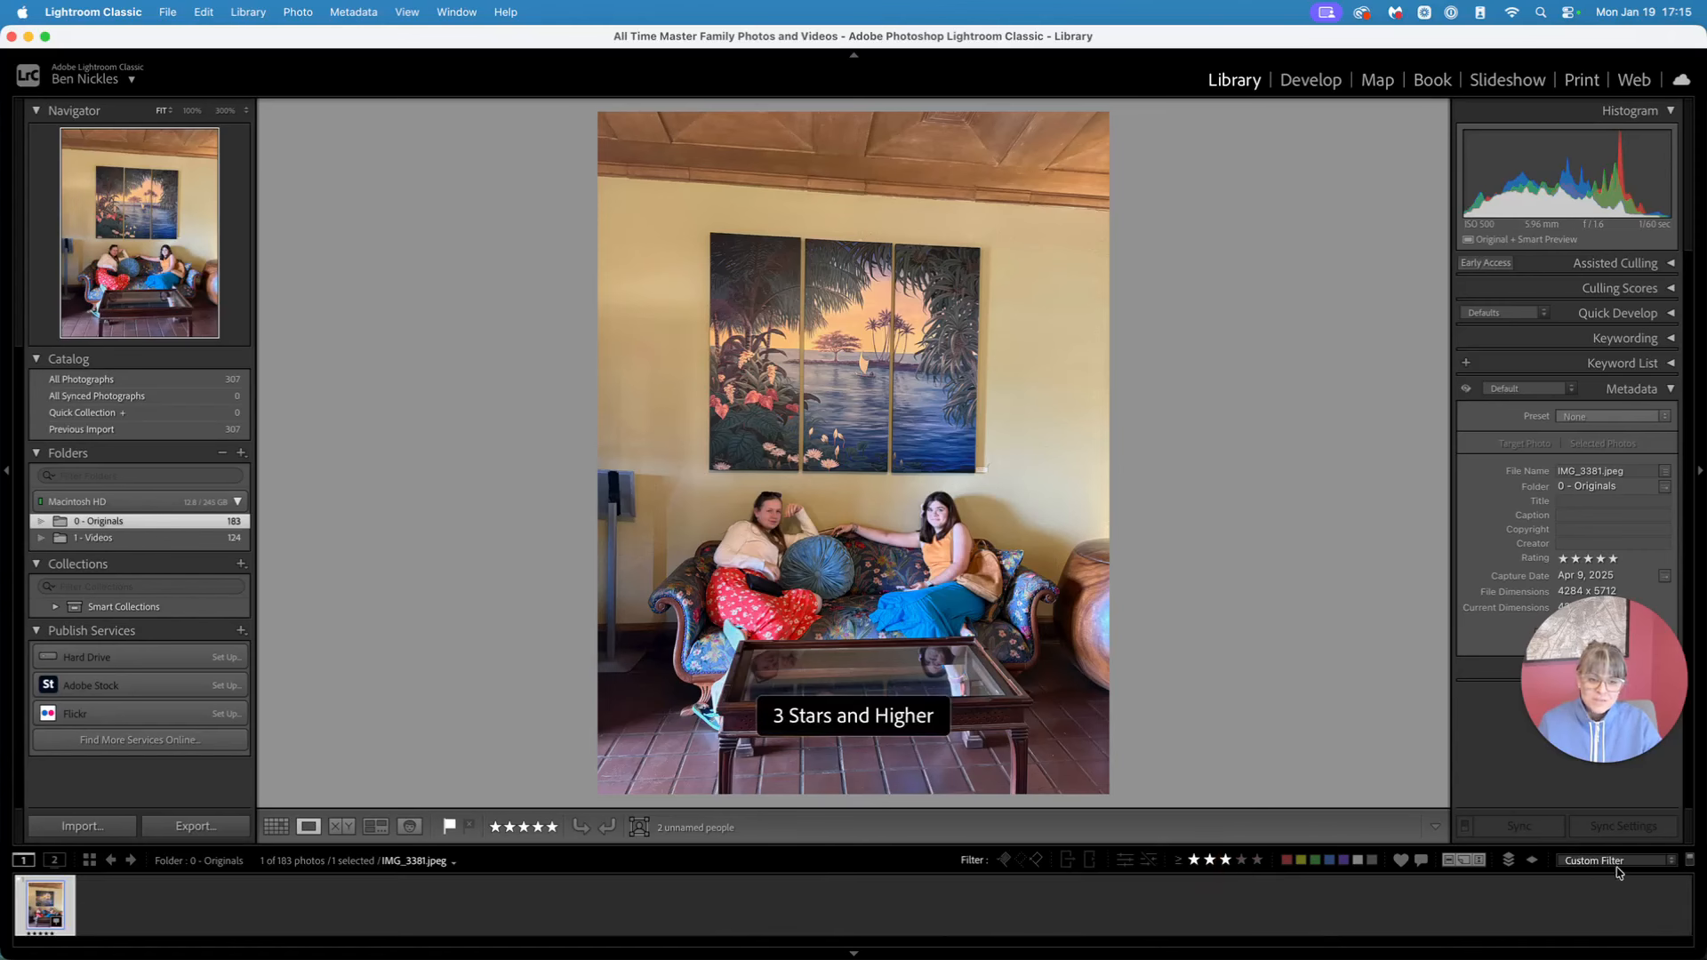
{"action": "left_click", "coordinate": [1618, 861]}
{"action": "scroll", "coordinate": [1636, 889], "scroll_direction": "down", "scroll_amount": 3}
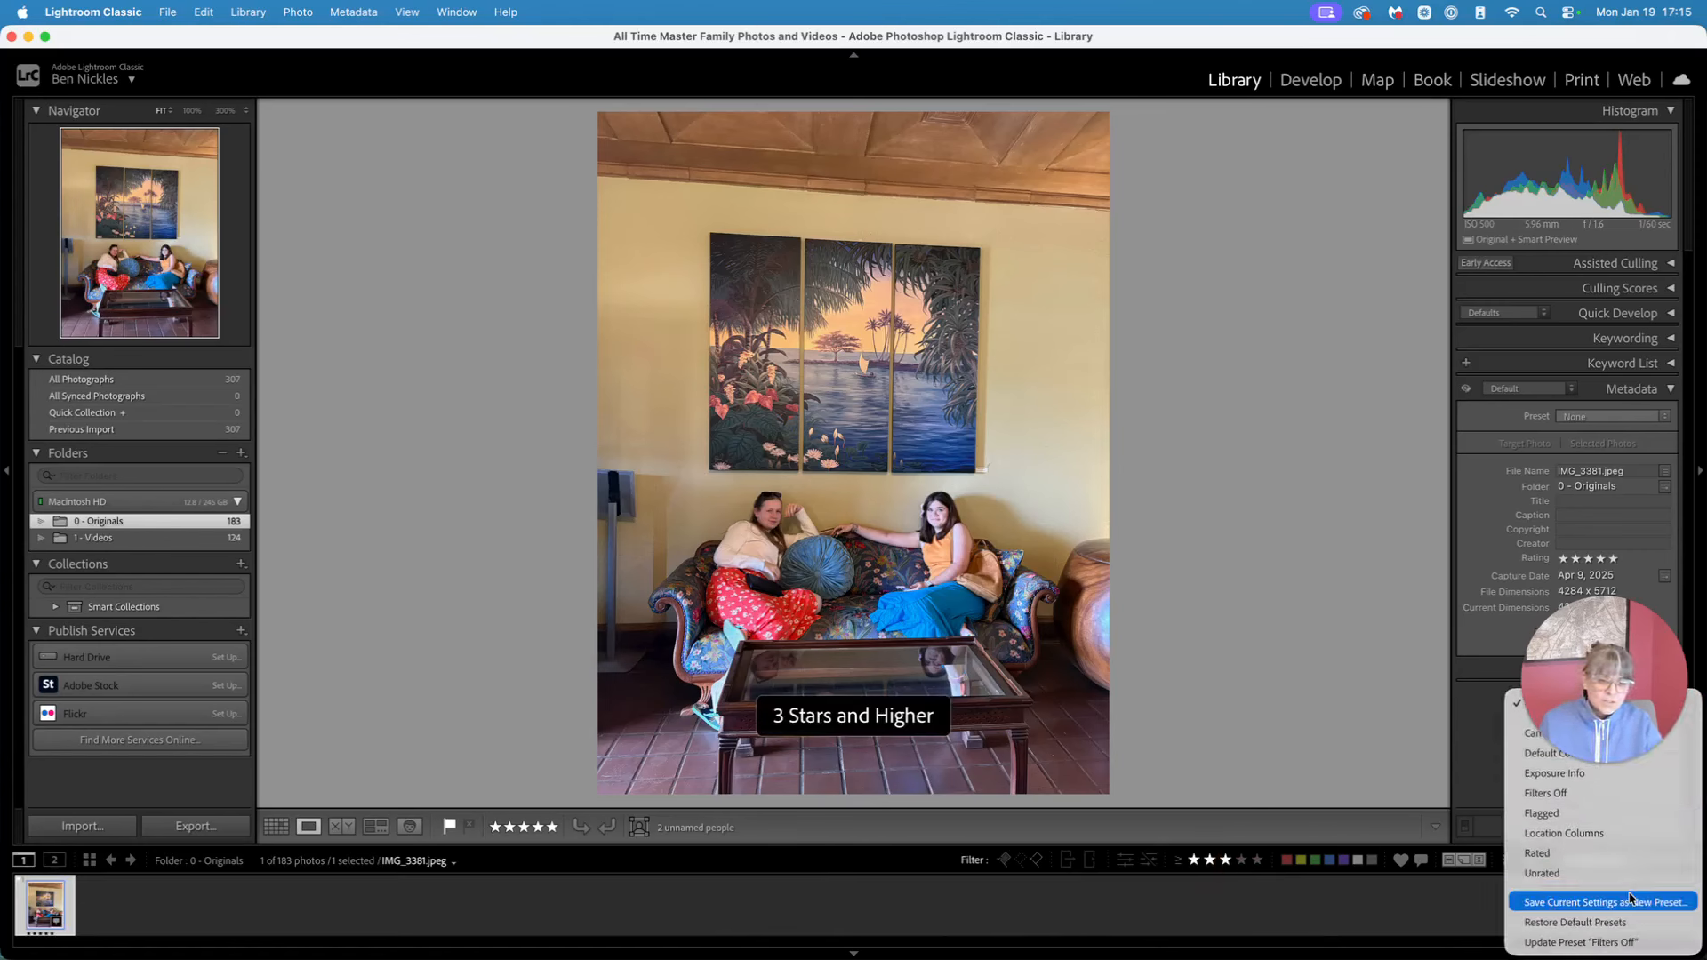
{"action": "left_click", "coordinate": [1632, 901]}
{"action": "left_click_drag", "start_coordinate": [1573, 626], "coordinate": [122, 793]}
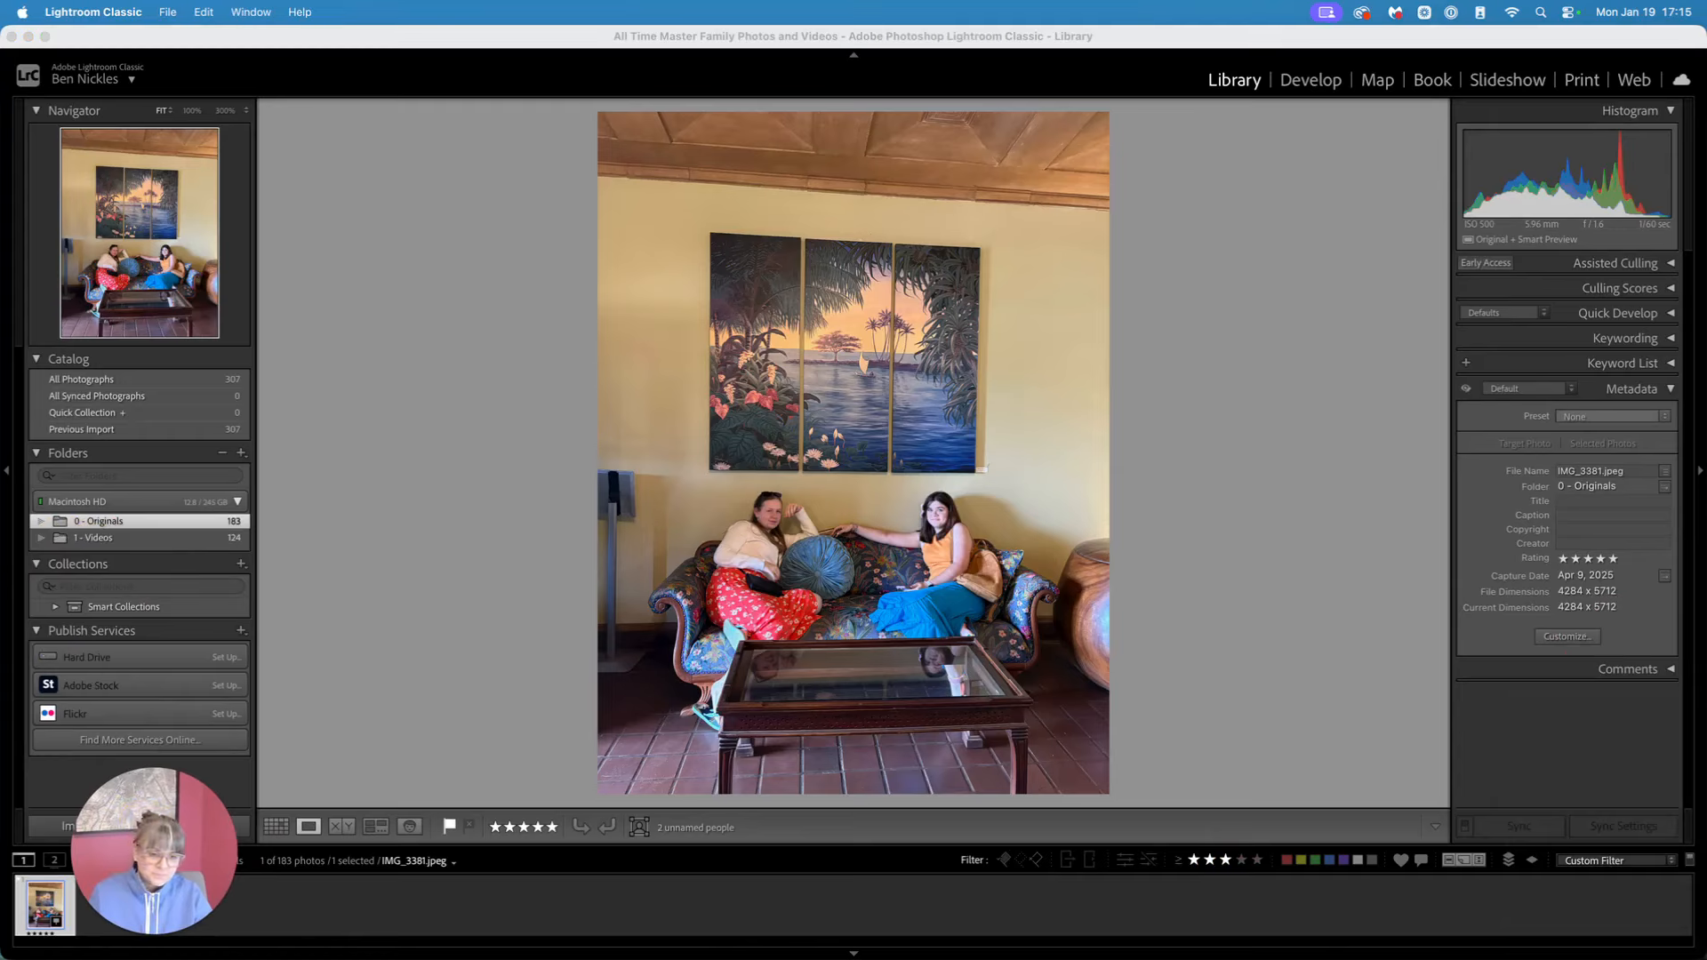
{"action": "left_click", "coordinate": [1620, 860]}
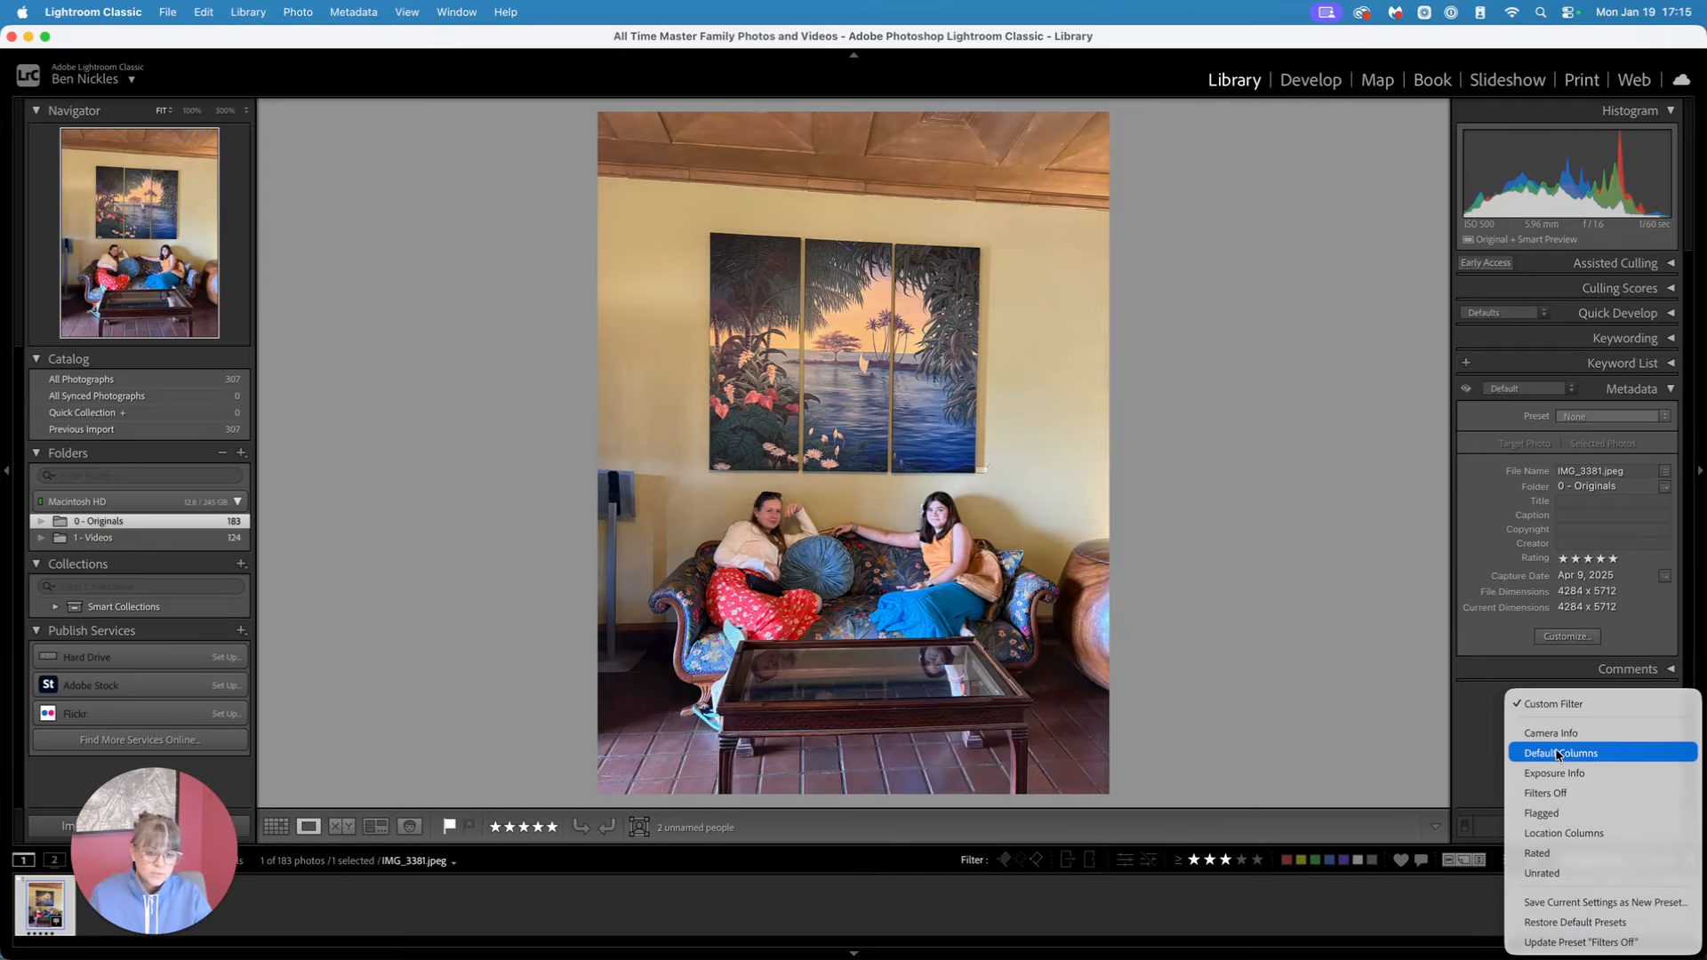
{"action": "left_click", "coordinate": [1219, 911]}
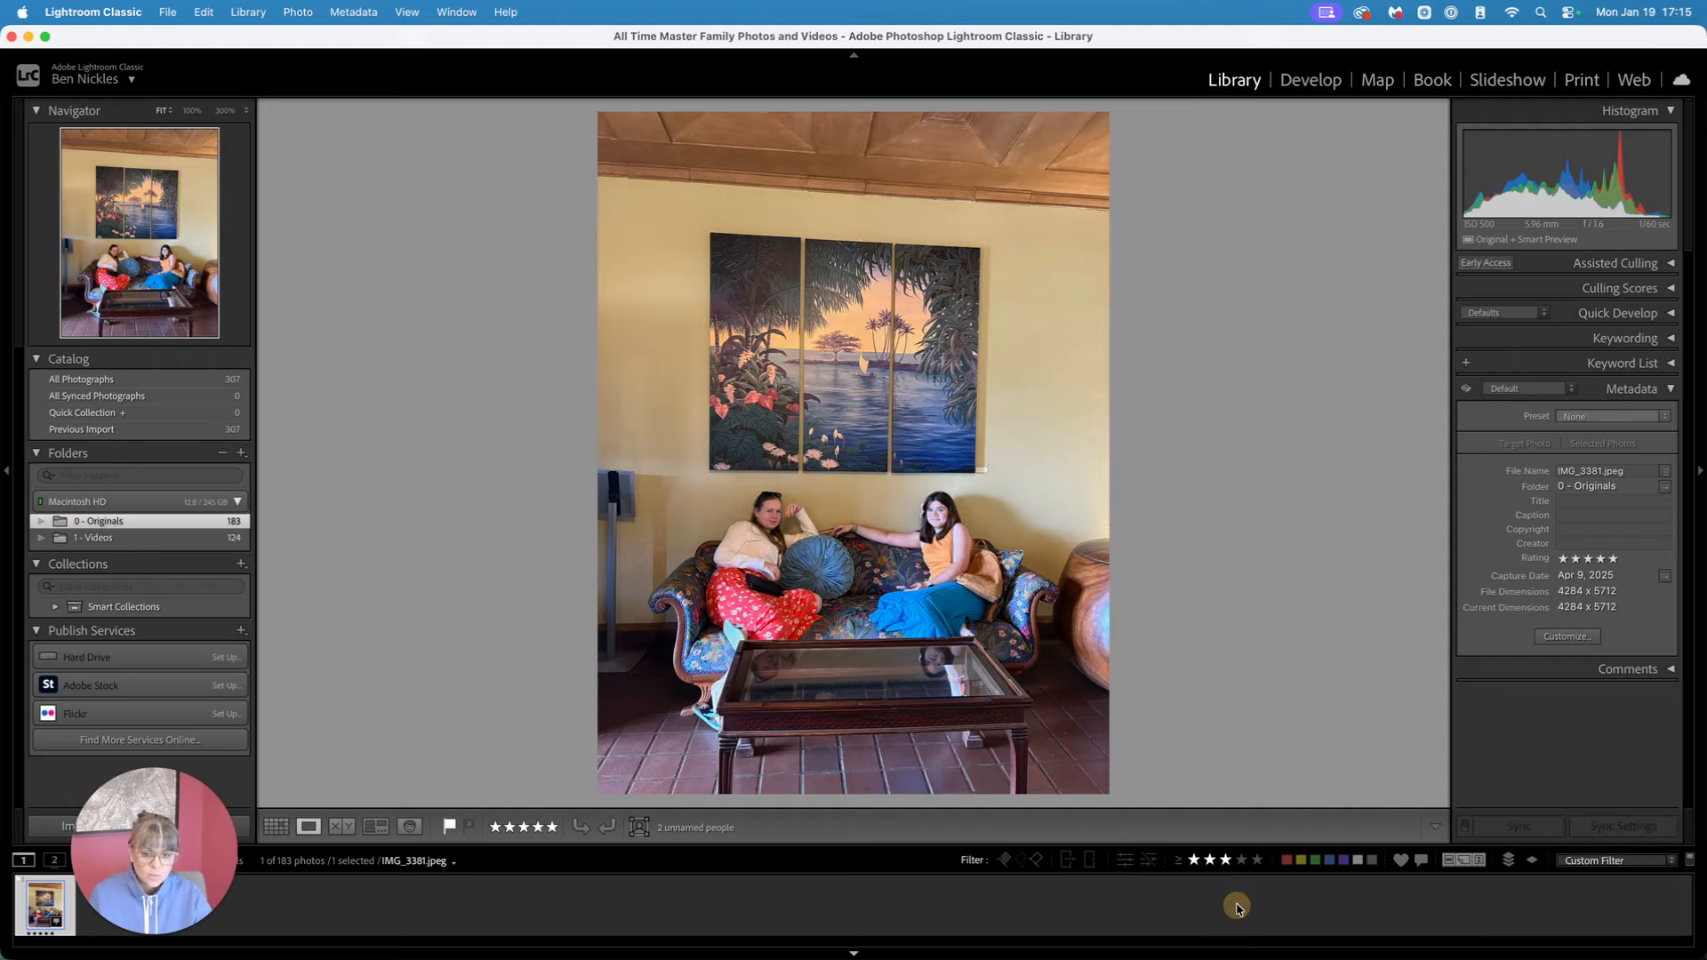
Keep the rating filter at greater than or equal to, apply the Rated filter preset, and turn filtering off with Filters Off
{"action": "left_click", "coordinate": [1184, 862]}
{"action": "left_click", "coordinate": [1182, 860]}
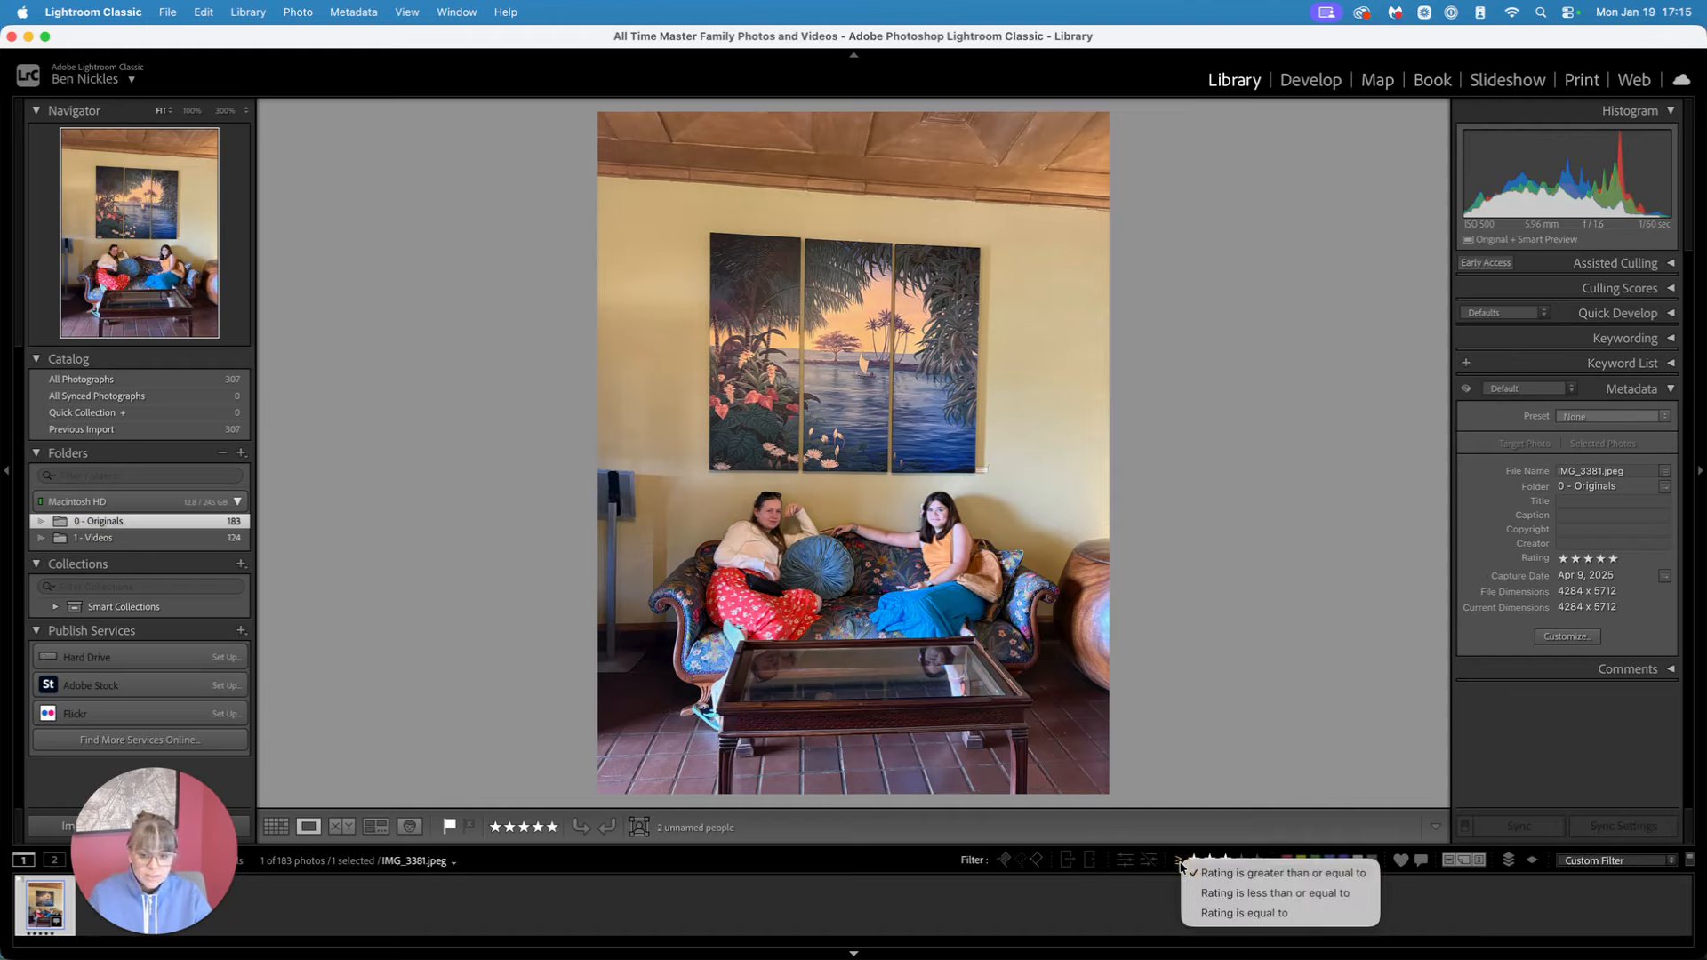
{"action": "left_click", "coordinate": [1271, 873]}
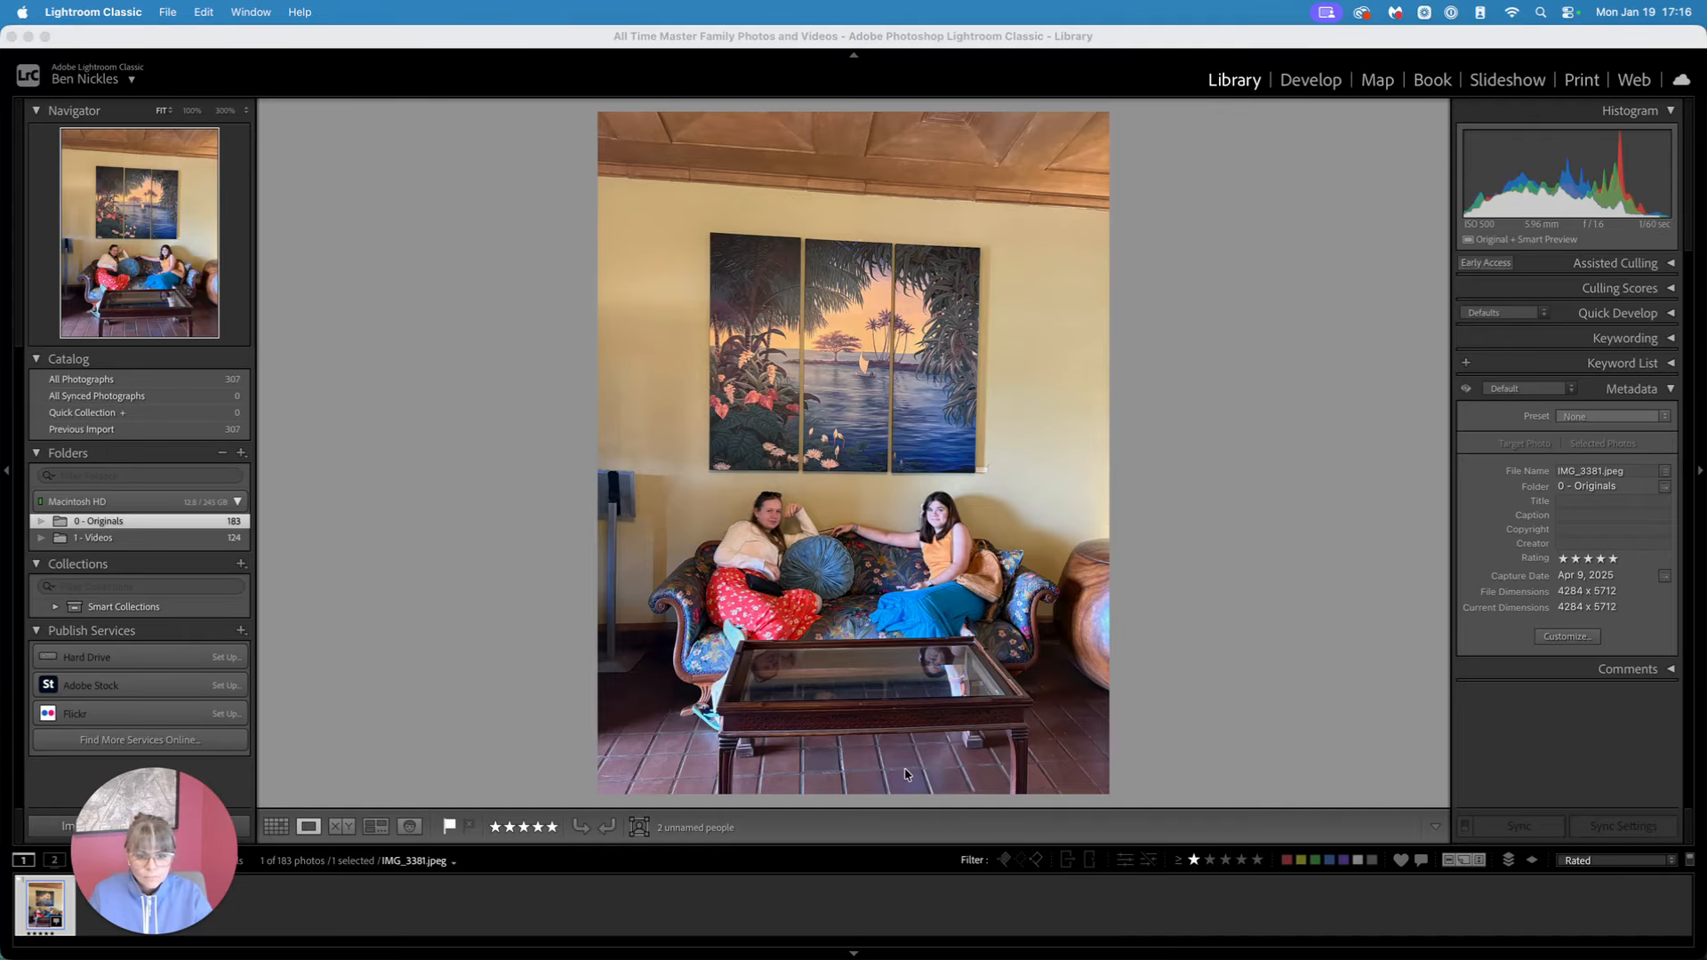
{"action": "left_click", "coordinate": [1609, 860]}
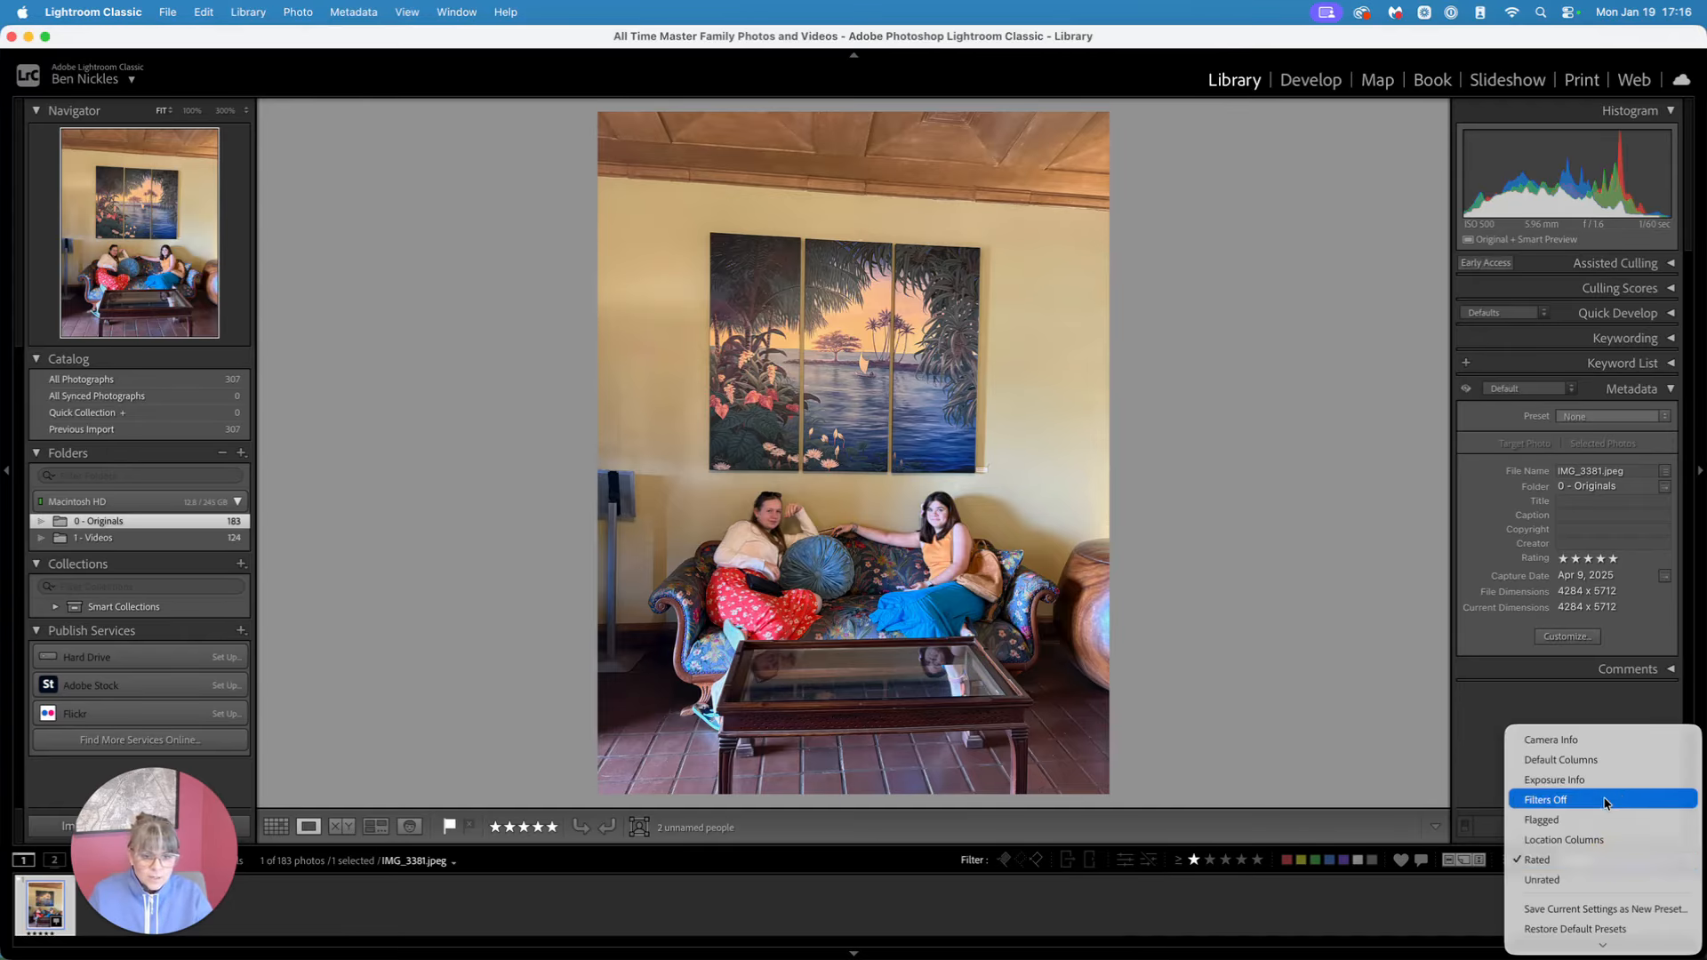
{"action": "left_click", "coordinate": [1542, 800]}
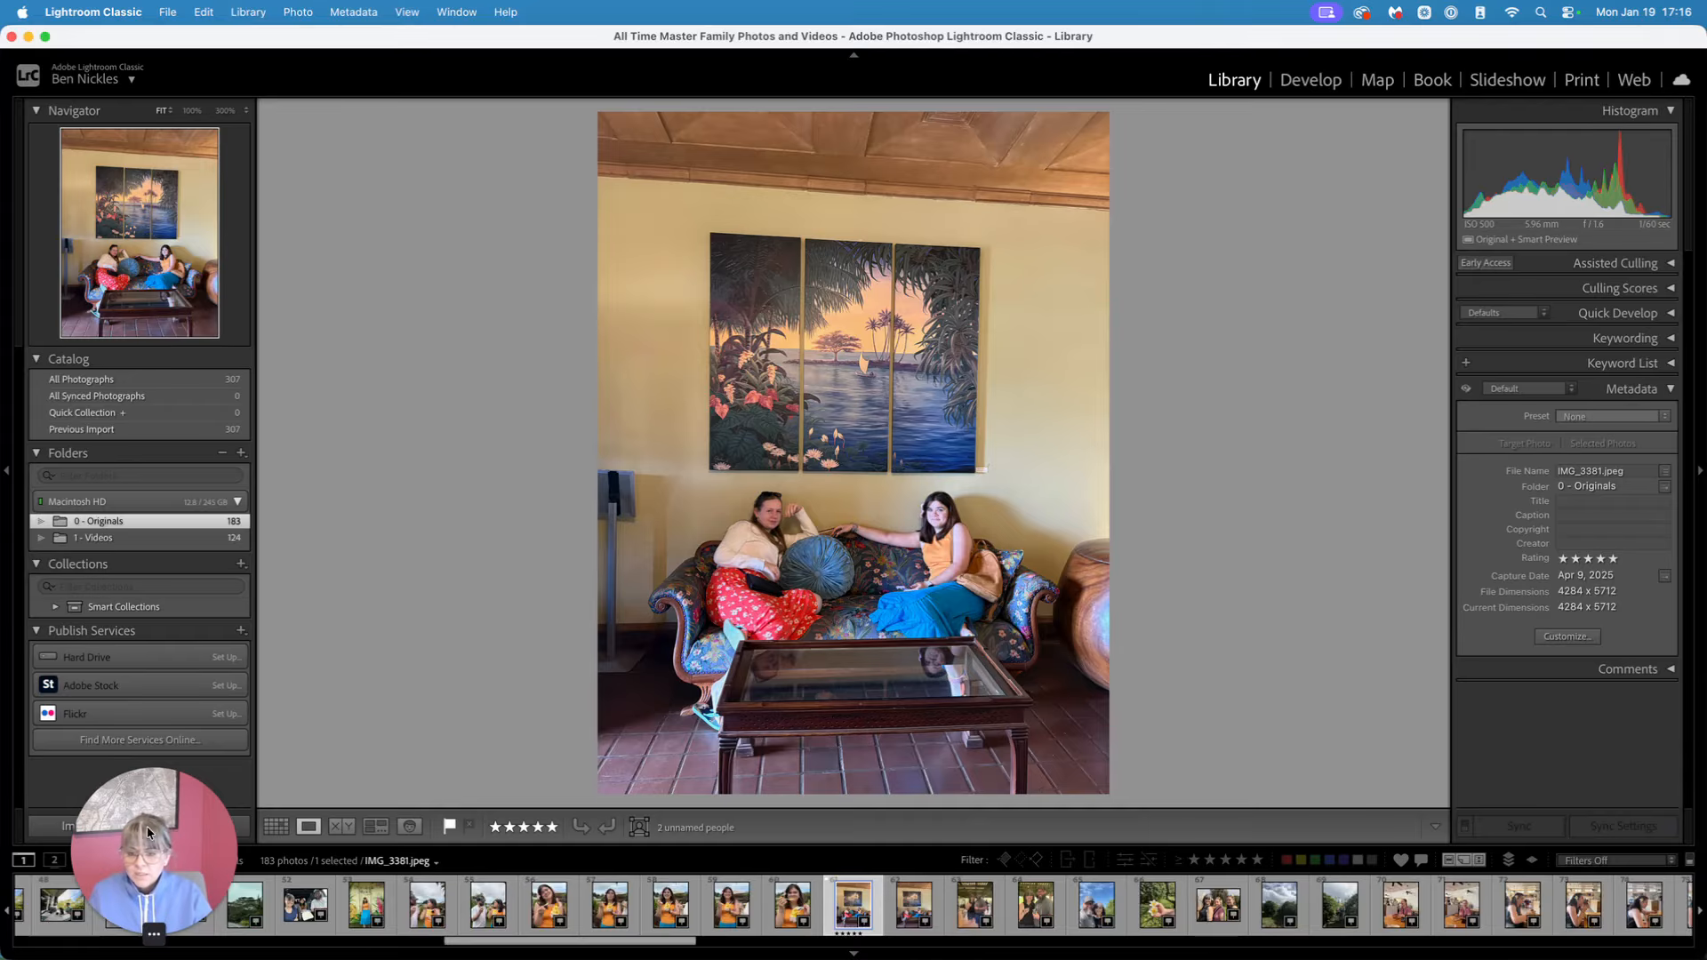
Show the 0 - Originals folder in Grid view and go back to its first photos
{"action": "left_click_drag", "start_coordinate": [147, 832], "coordinate": [75, 836]}
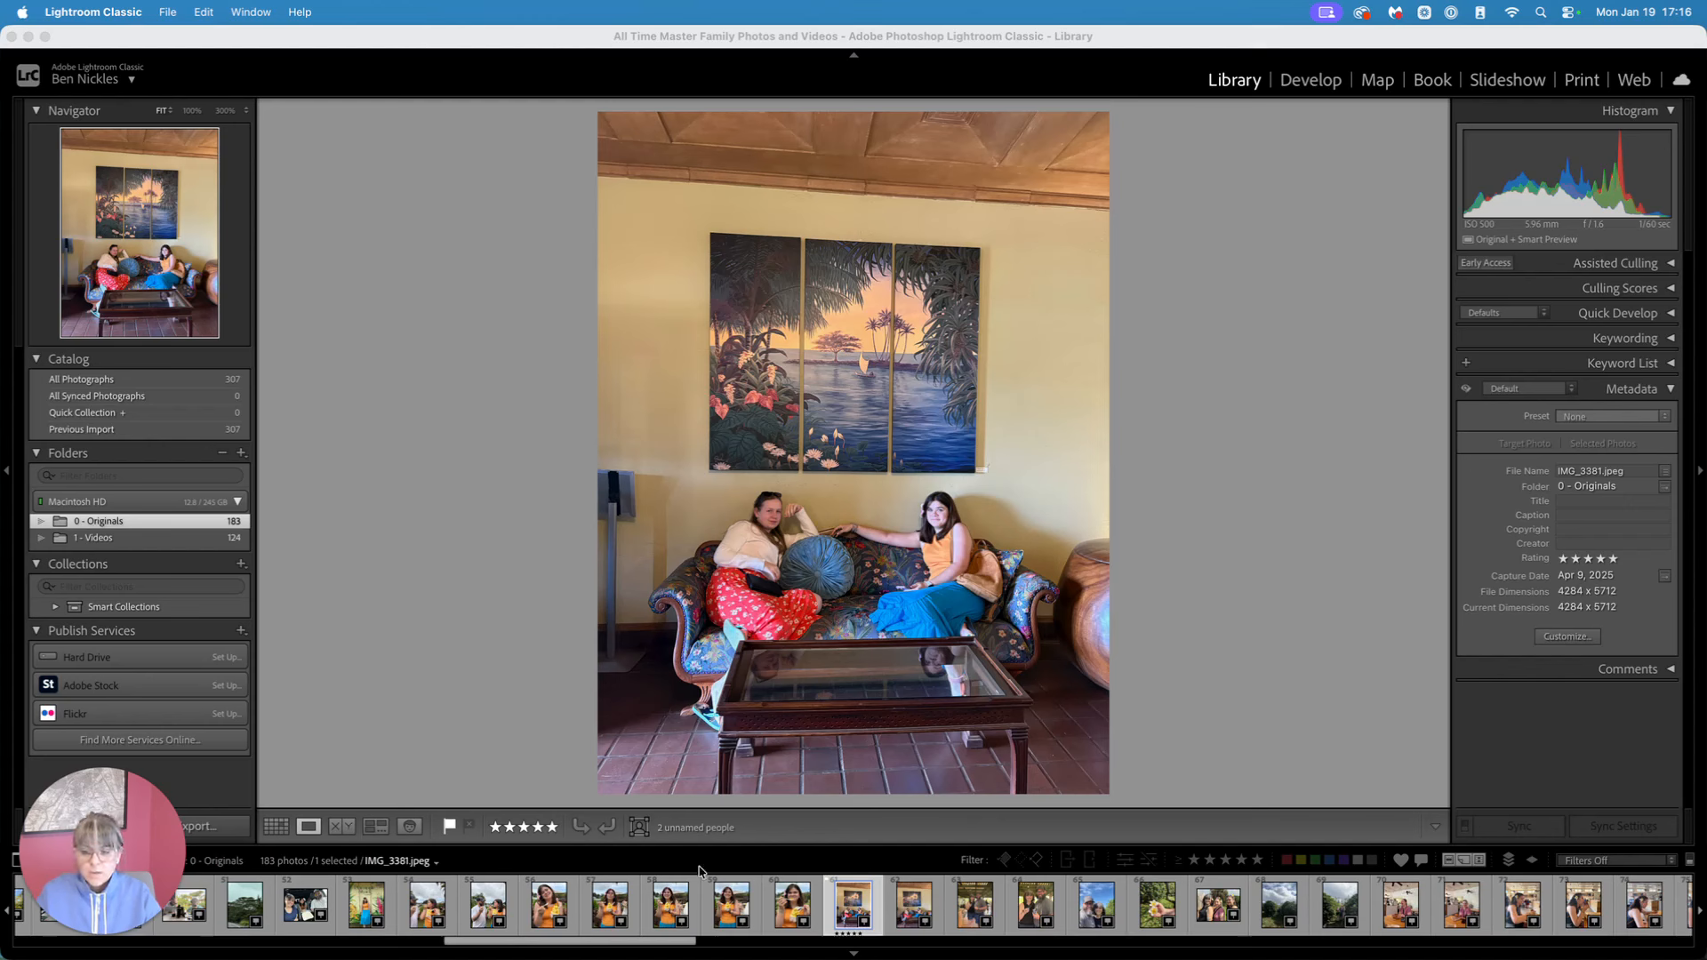
{"action": "left_click", "coordinate": [846, 911]}
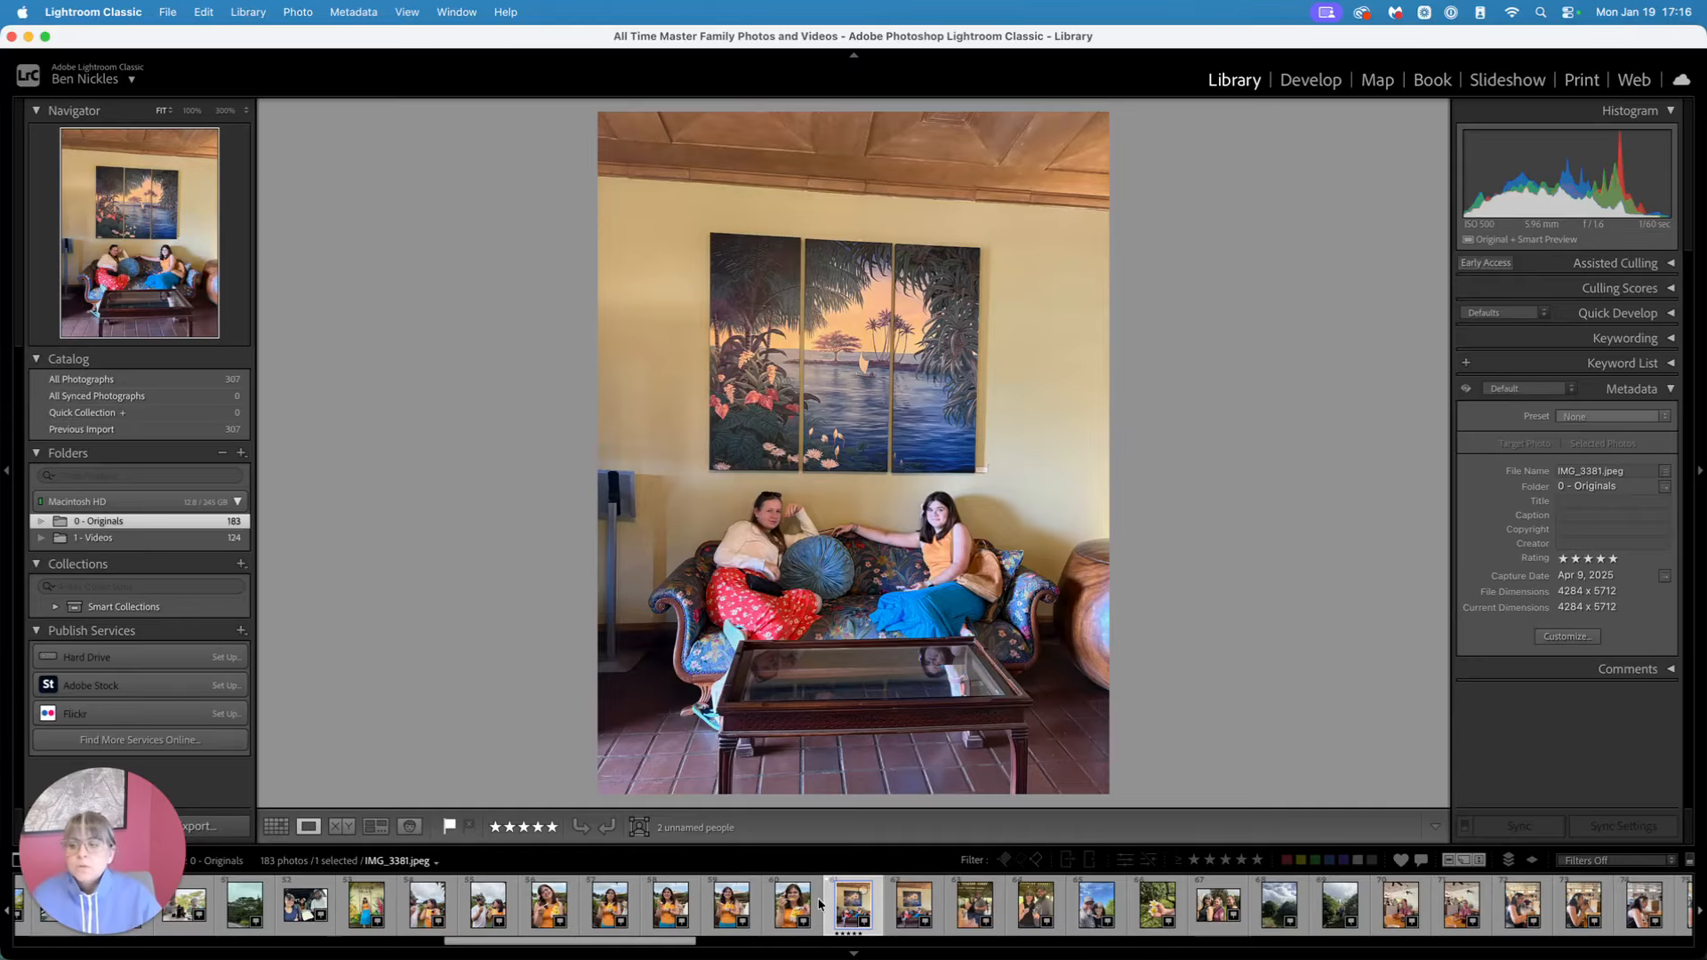
{"action": "left_click", "coordinate": [277, 826]}
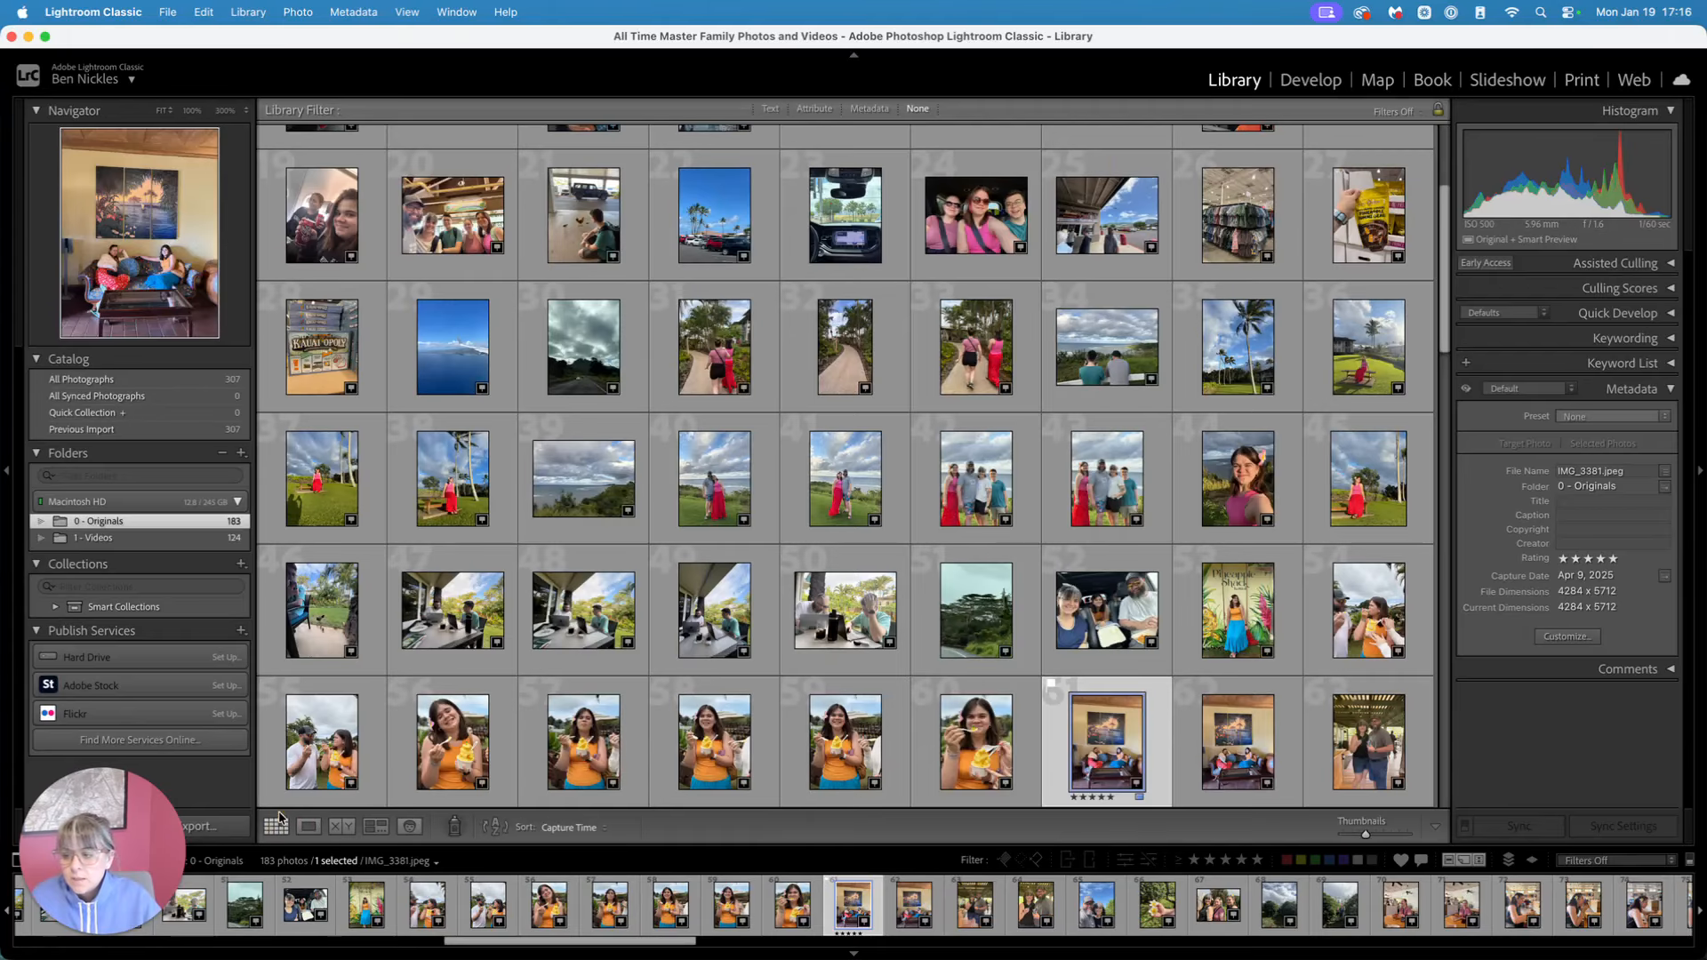
{"action": "left_click_drag", "start_coordinate": [130, 793], "coordinate": [1669, 840]}
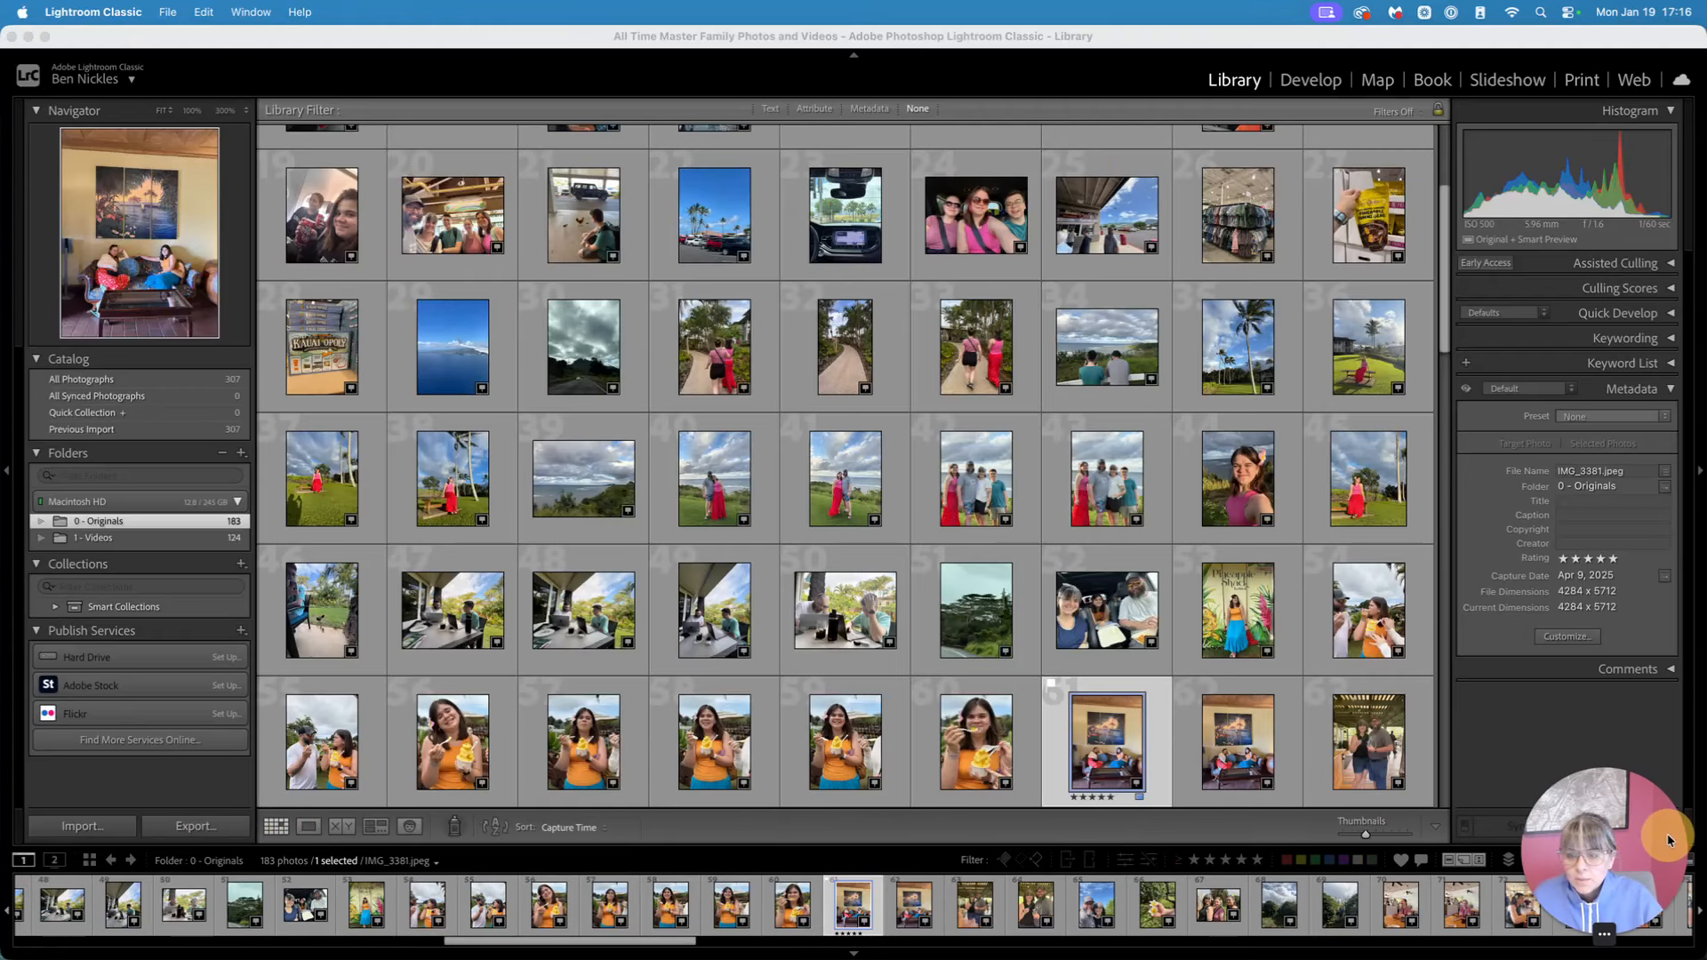
{"action": "scroll", "coordinate": [304, 516], "scroll_direction": "up", "scroll_amount": 5}
{"action": "left_click", "coordinate": [342, 193]}
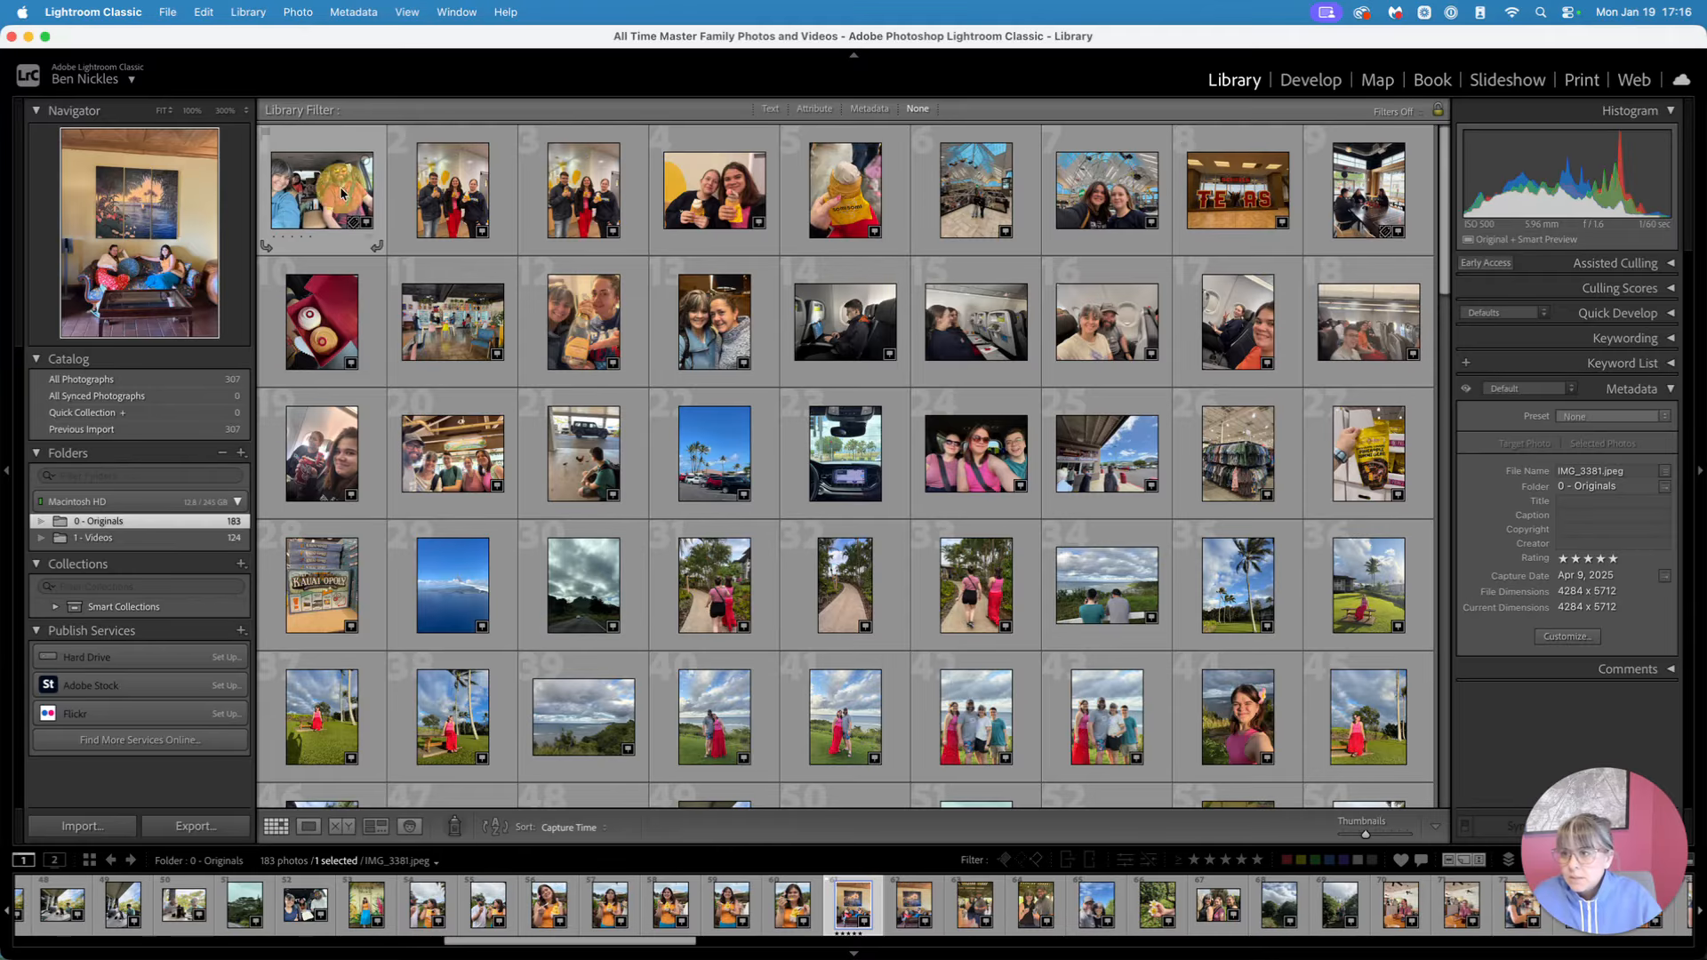
Open IMG_3237.jpeg, the family car selfie at the start of the folder, in Loupe view and rate it 5 stars
{"action": "left_click", "coordinate": [304, 827]}
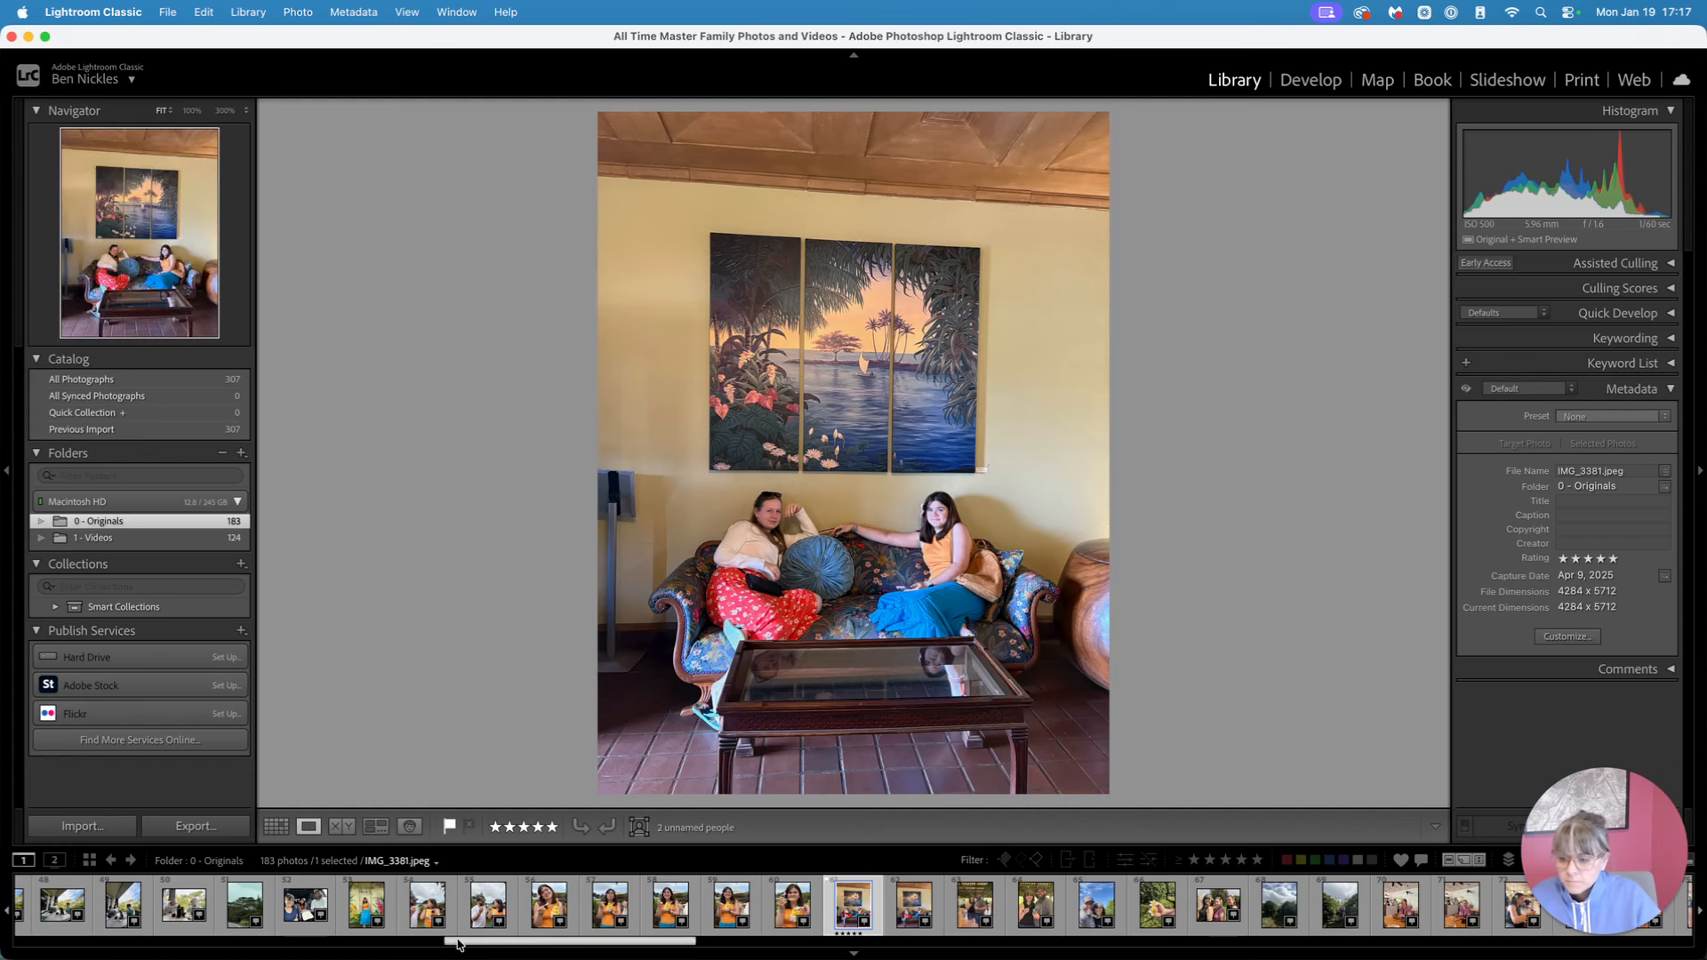
{"action": "left_click_drag", "start_coordinate": [458, 943], "coordinate": [40, 942]}
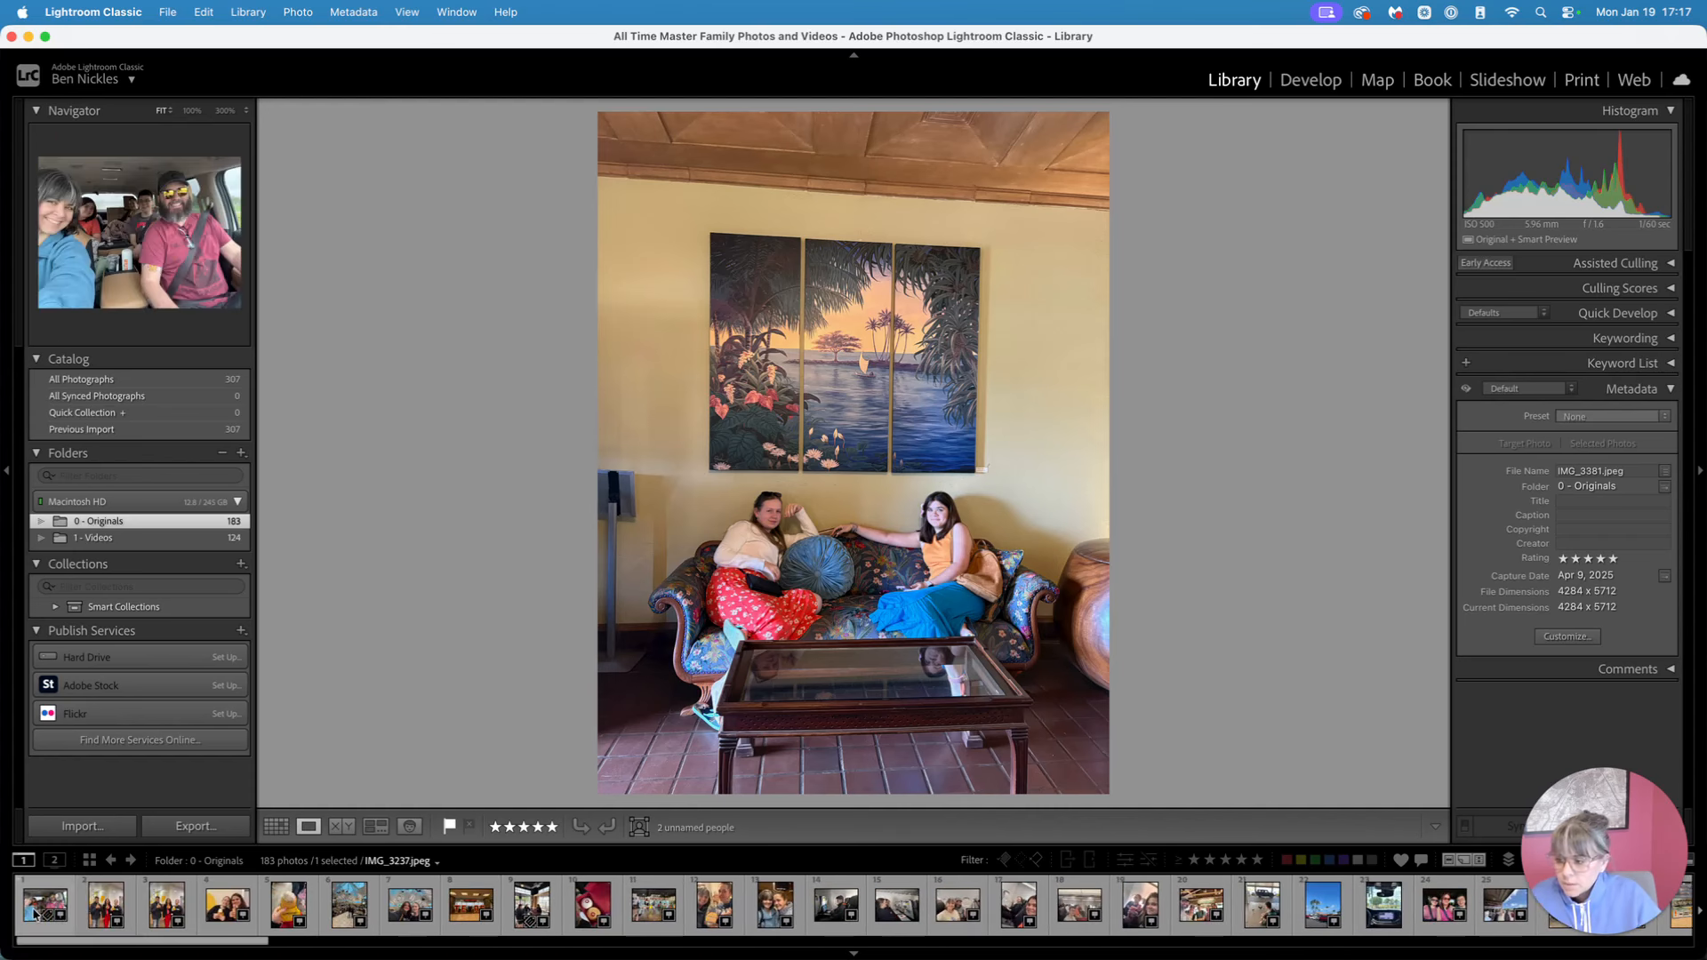
{"action": "left_click", "coordinate": [36, 910]}
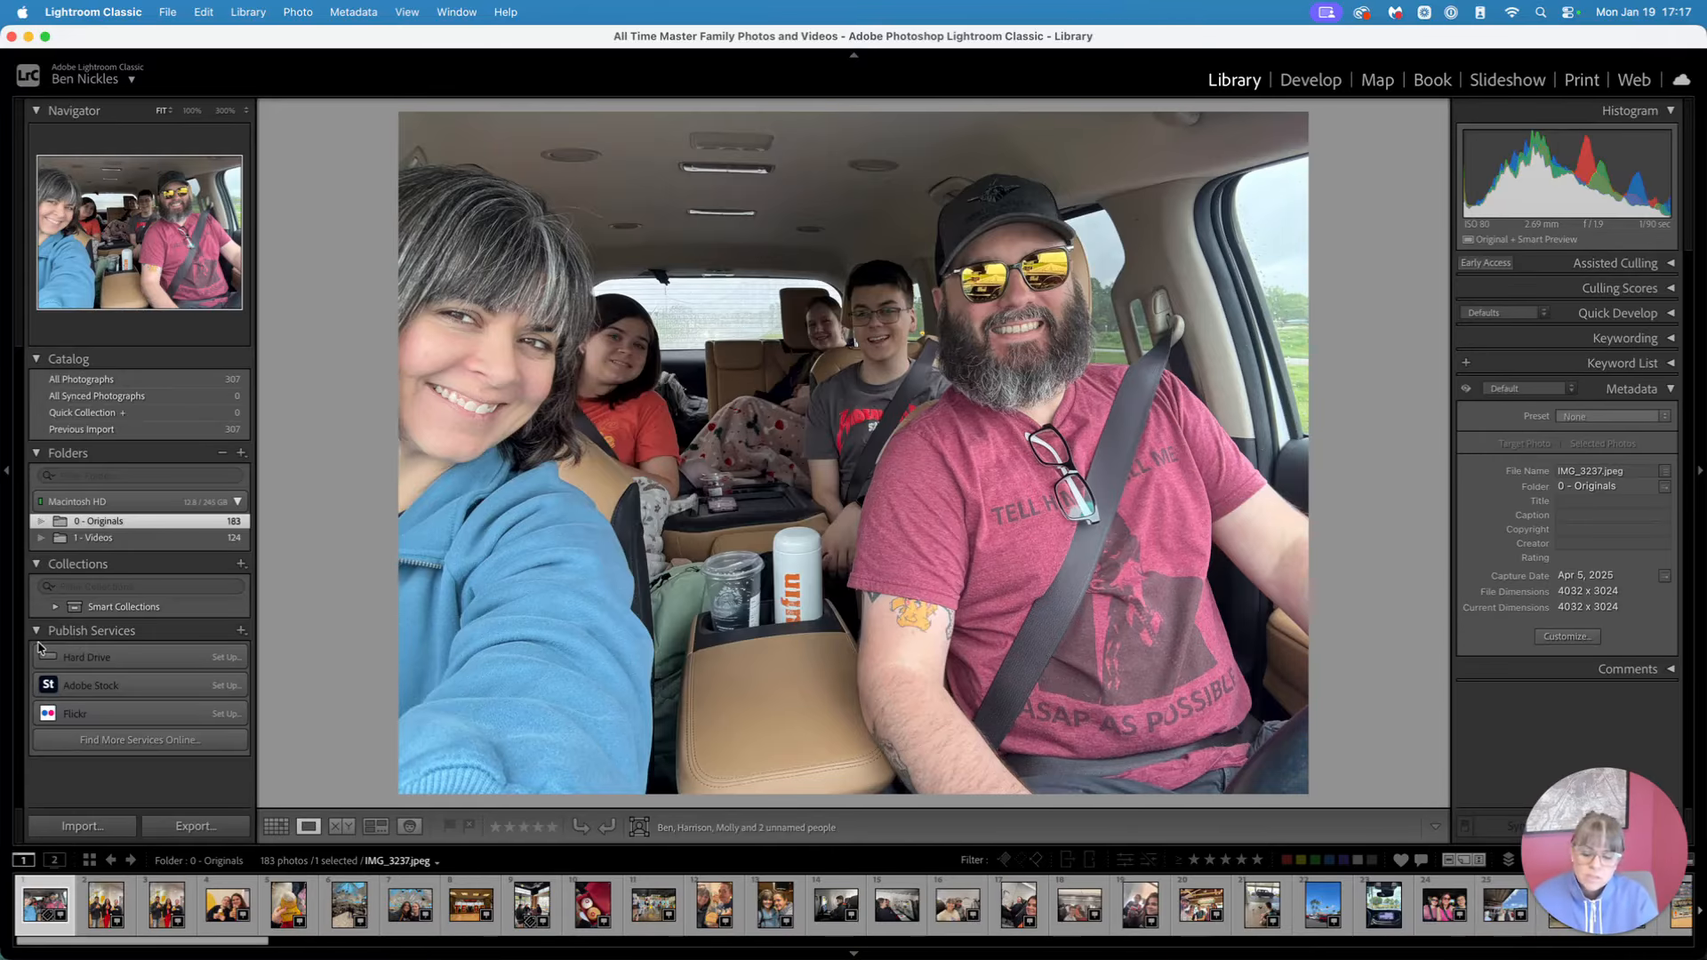
{"action": "key", "text": "5"}
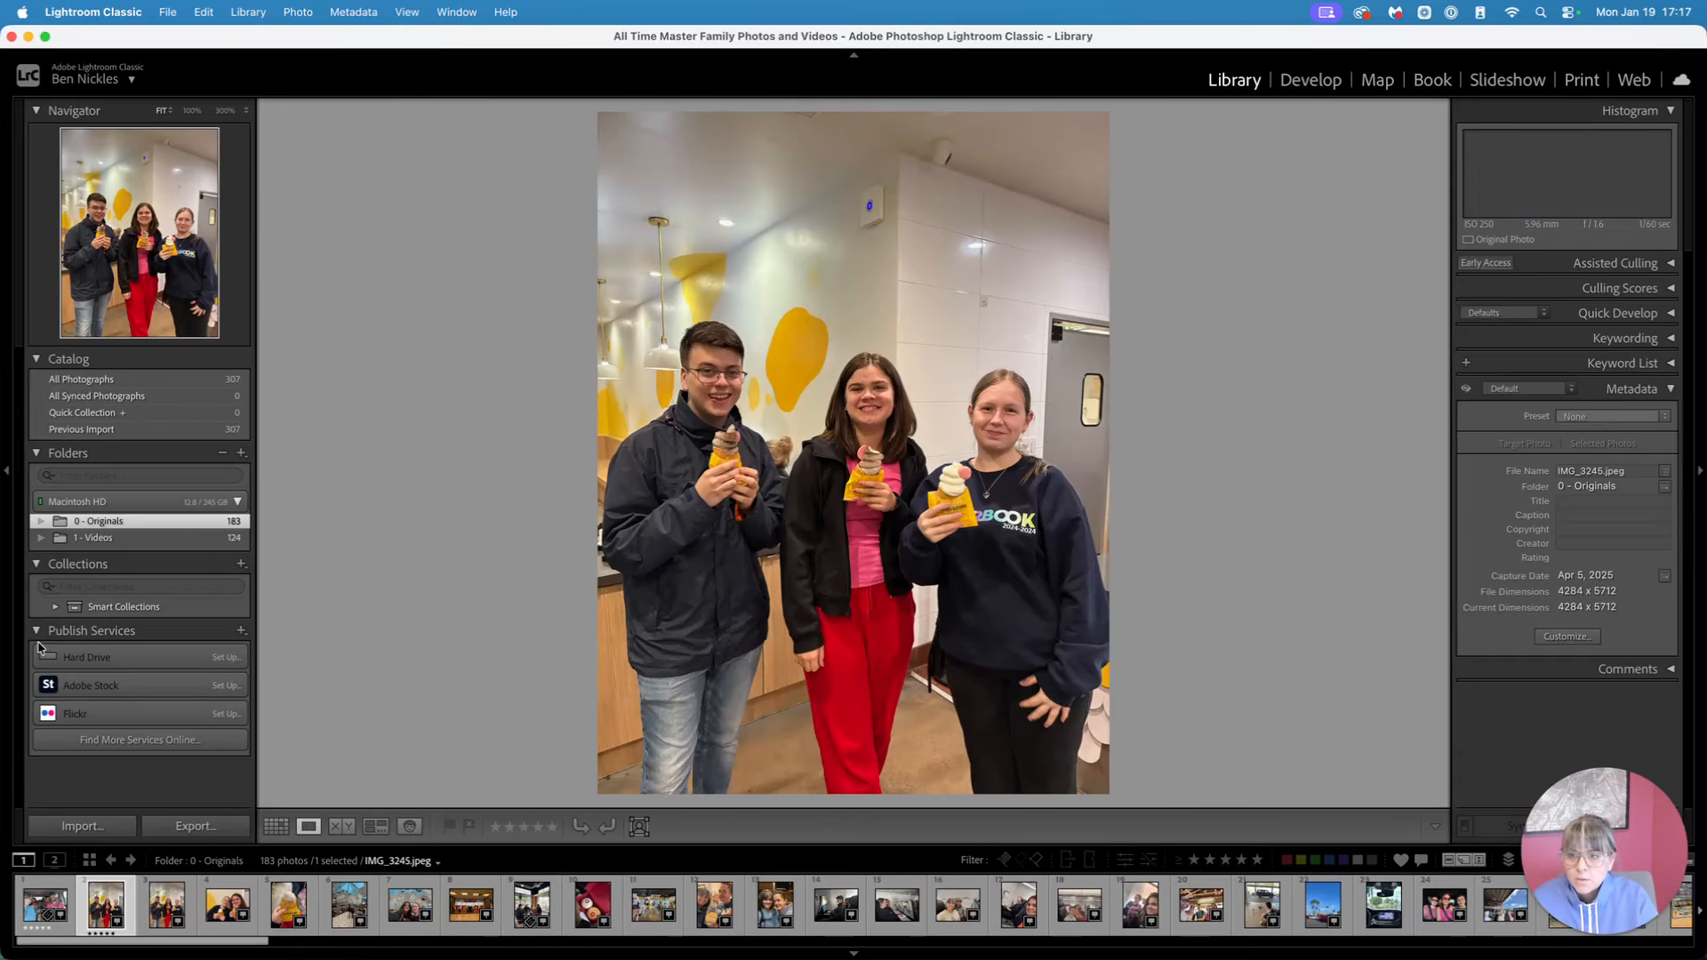
Rate IMG_3244.jpeg, the first photo of three people with ice cream, and IMG_8478.jpeg, the two-person ice cream selfie, 5 stars each
{"action": "key", "text": "Right"}
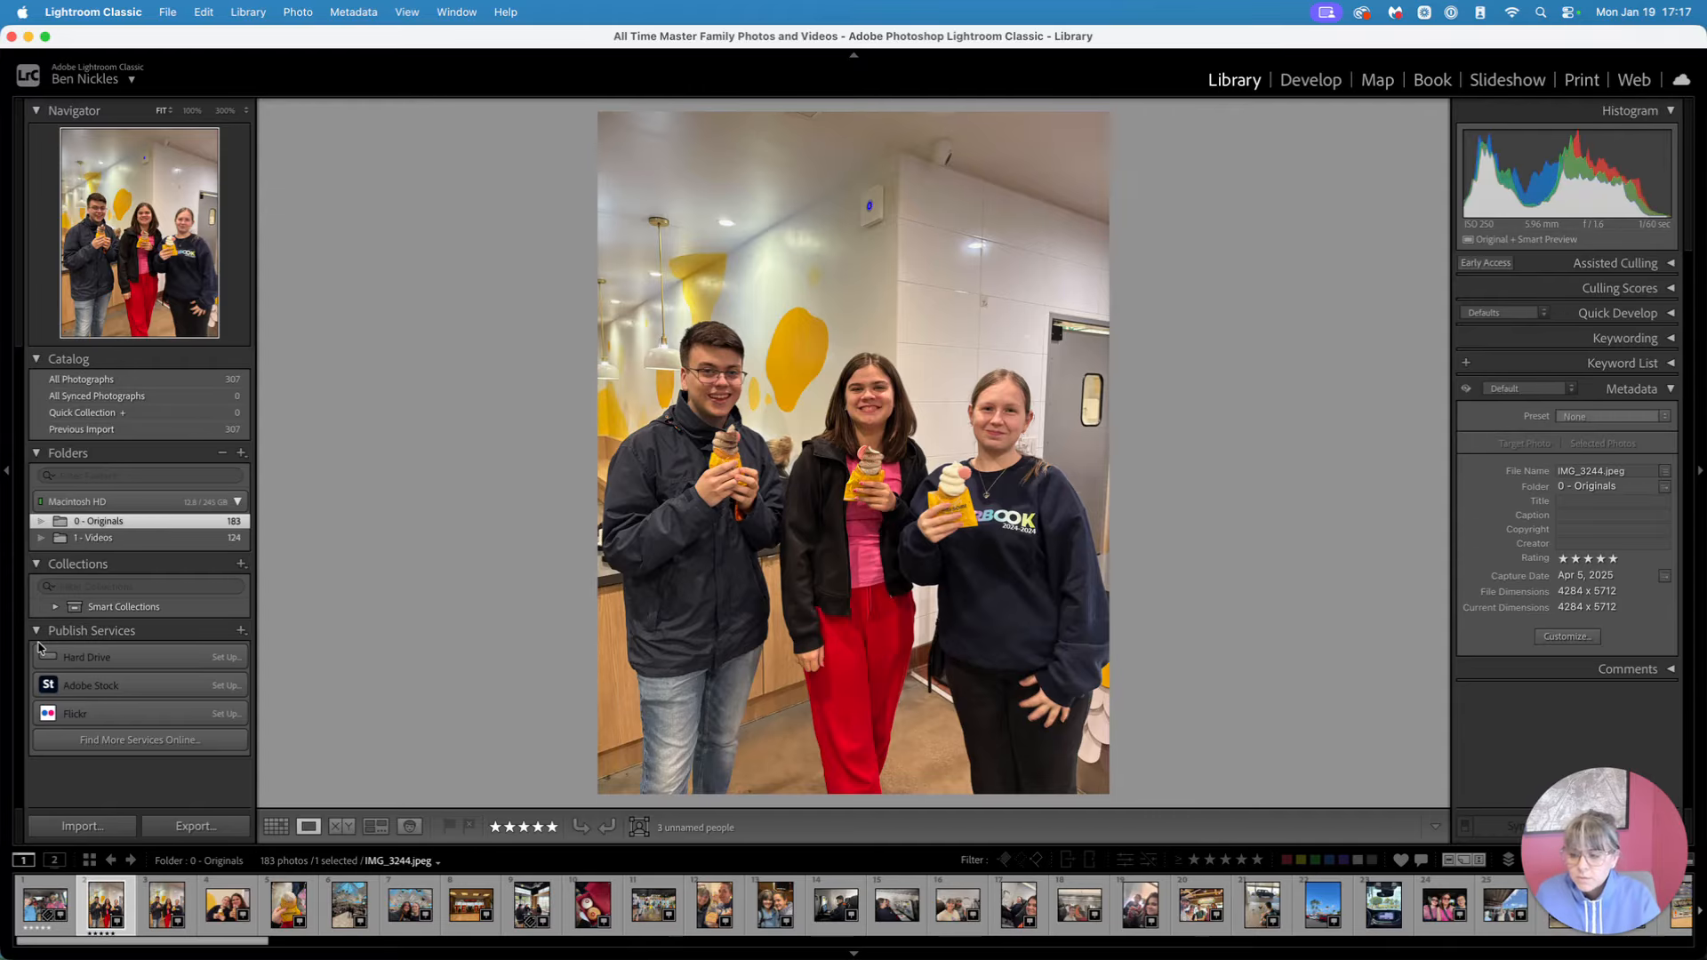
{"action": "key", "text": "Right"}
{"action": "key", "text": "Right"}
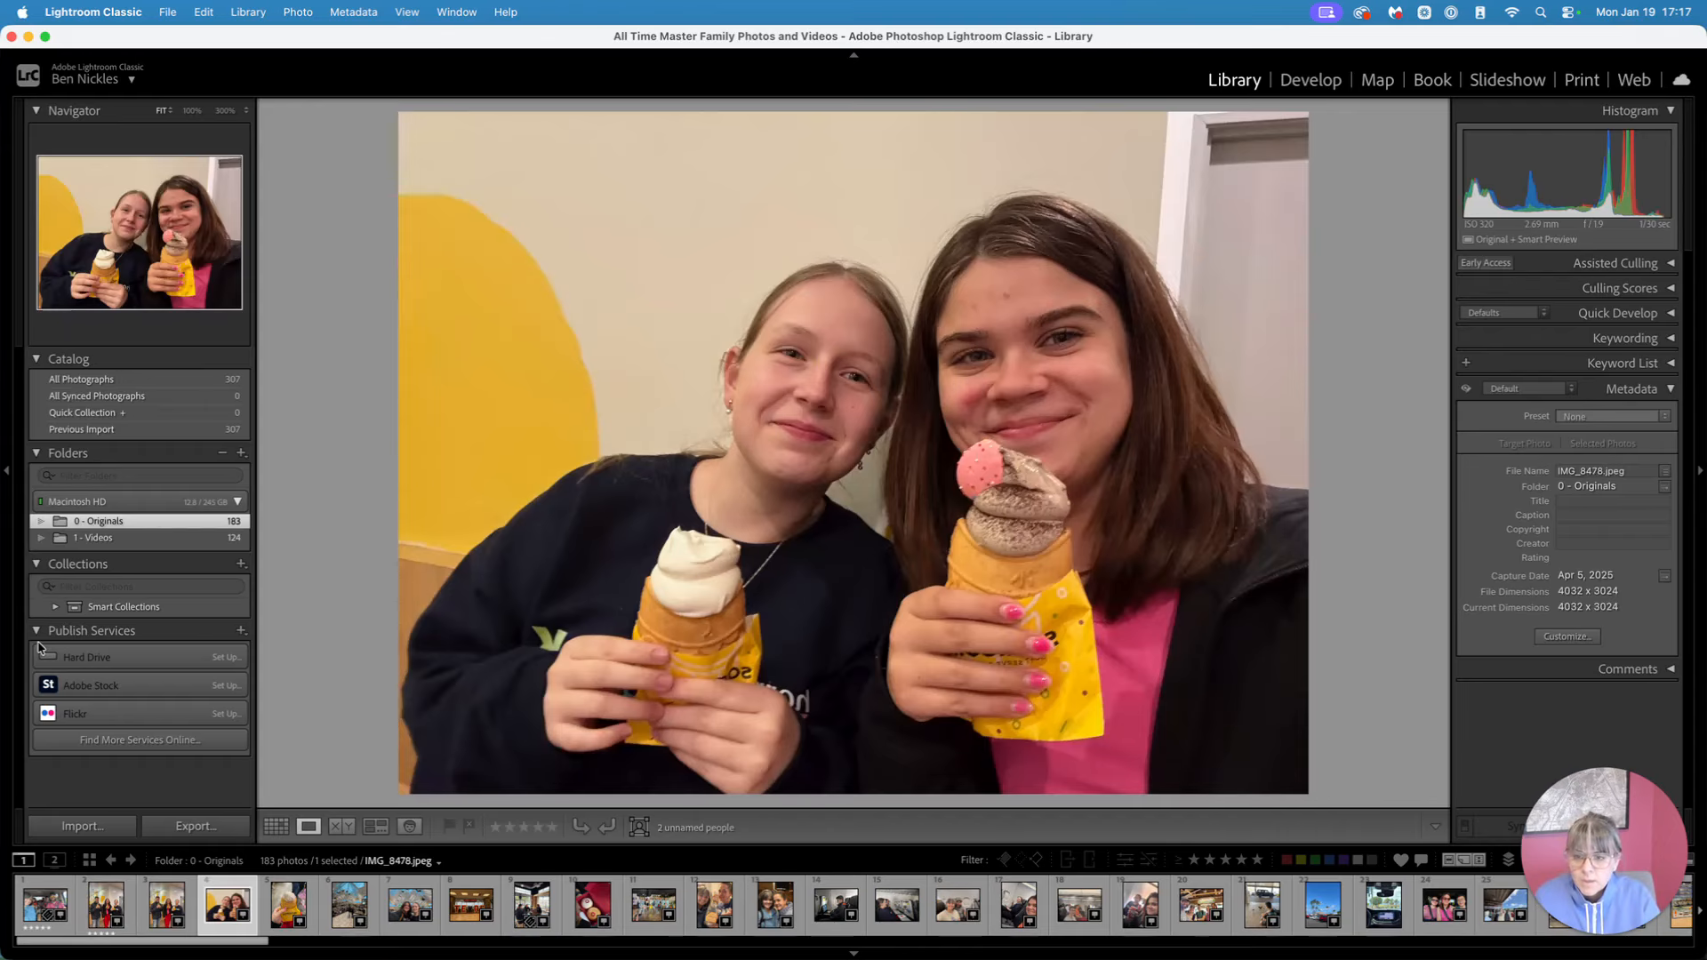
{"action": "key", "text": "5"}
Compare the near-identical group photos IMG_3245.jpeg and IMG_3244.jpeg side by side, zooming to 100% and back out
{"action": "key", "text": "Left"}
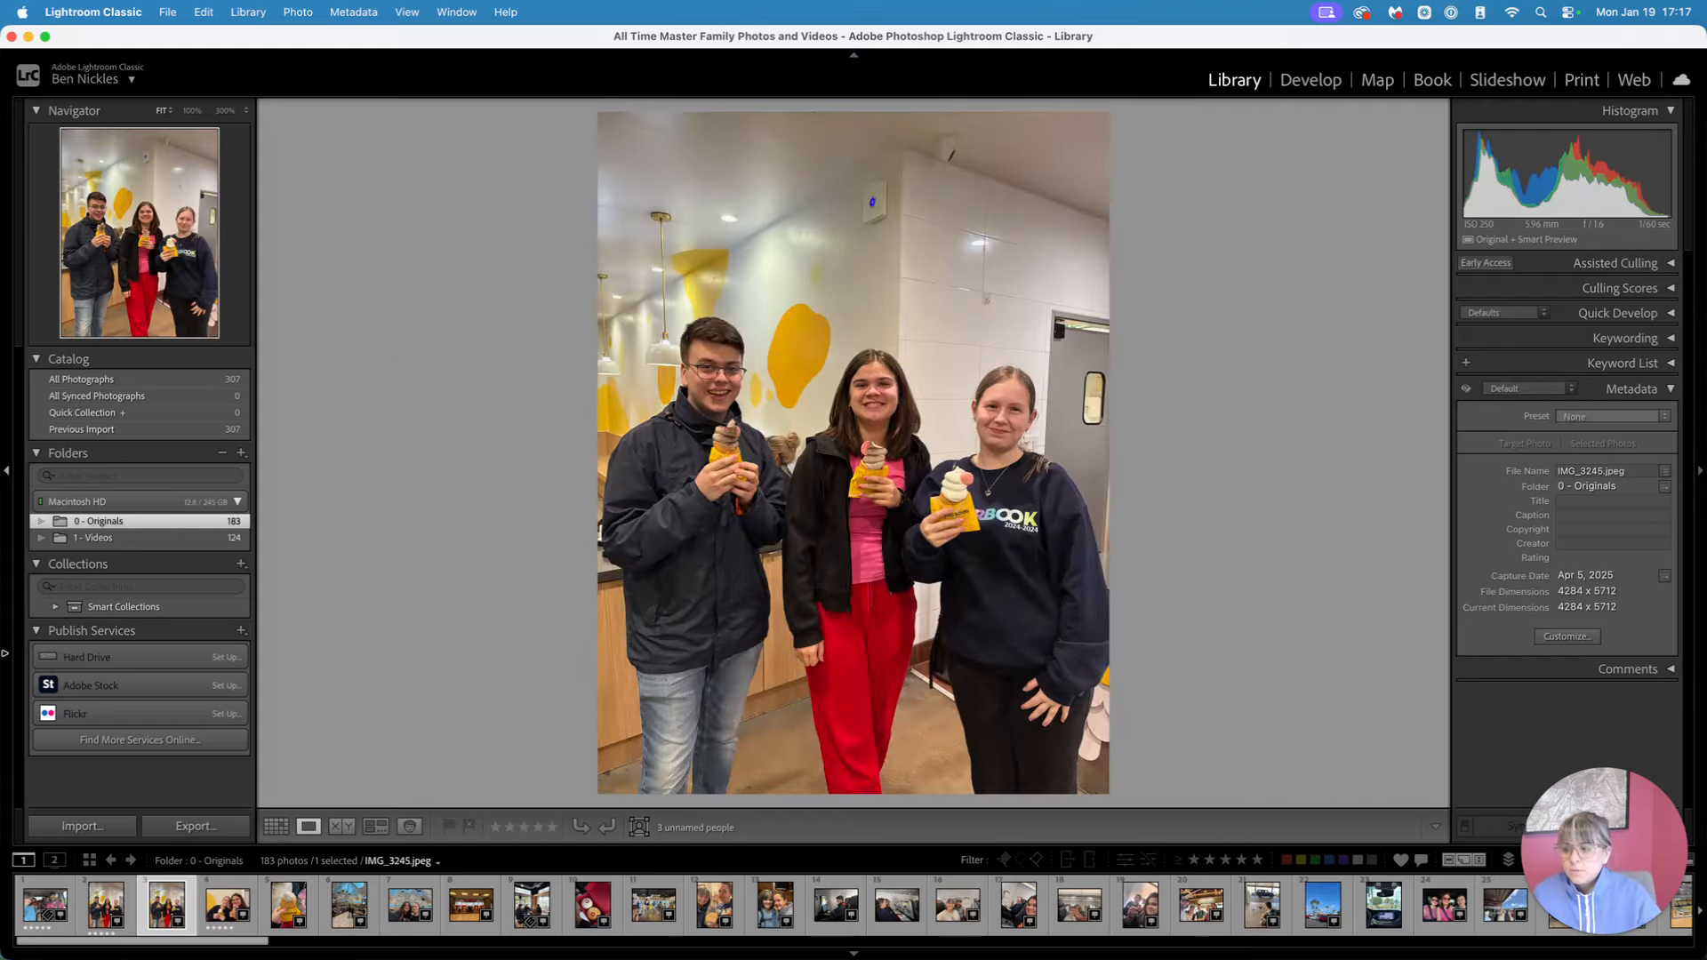
{"action": "left_click", "coordinate": [106, 904], "text": "super"}
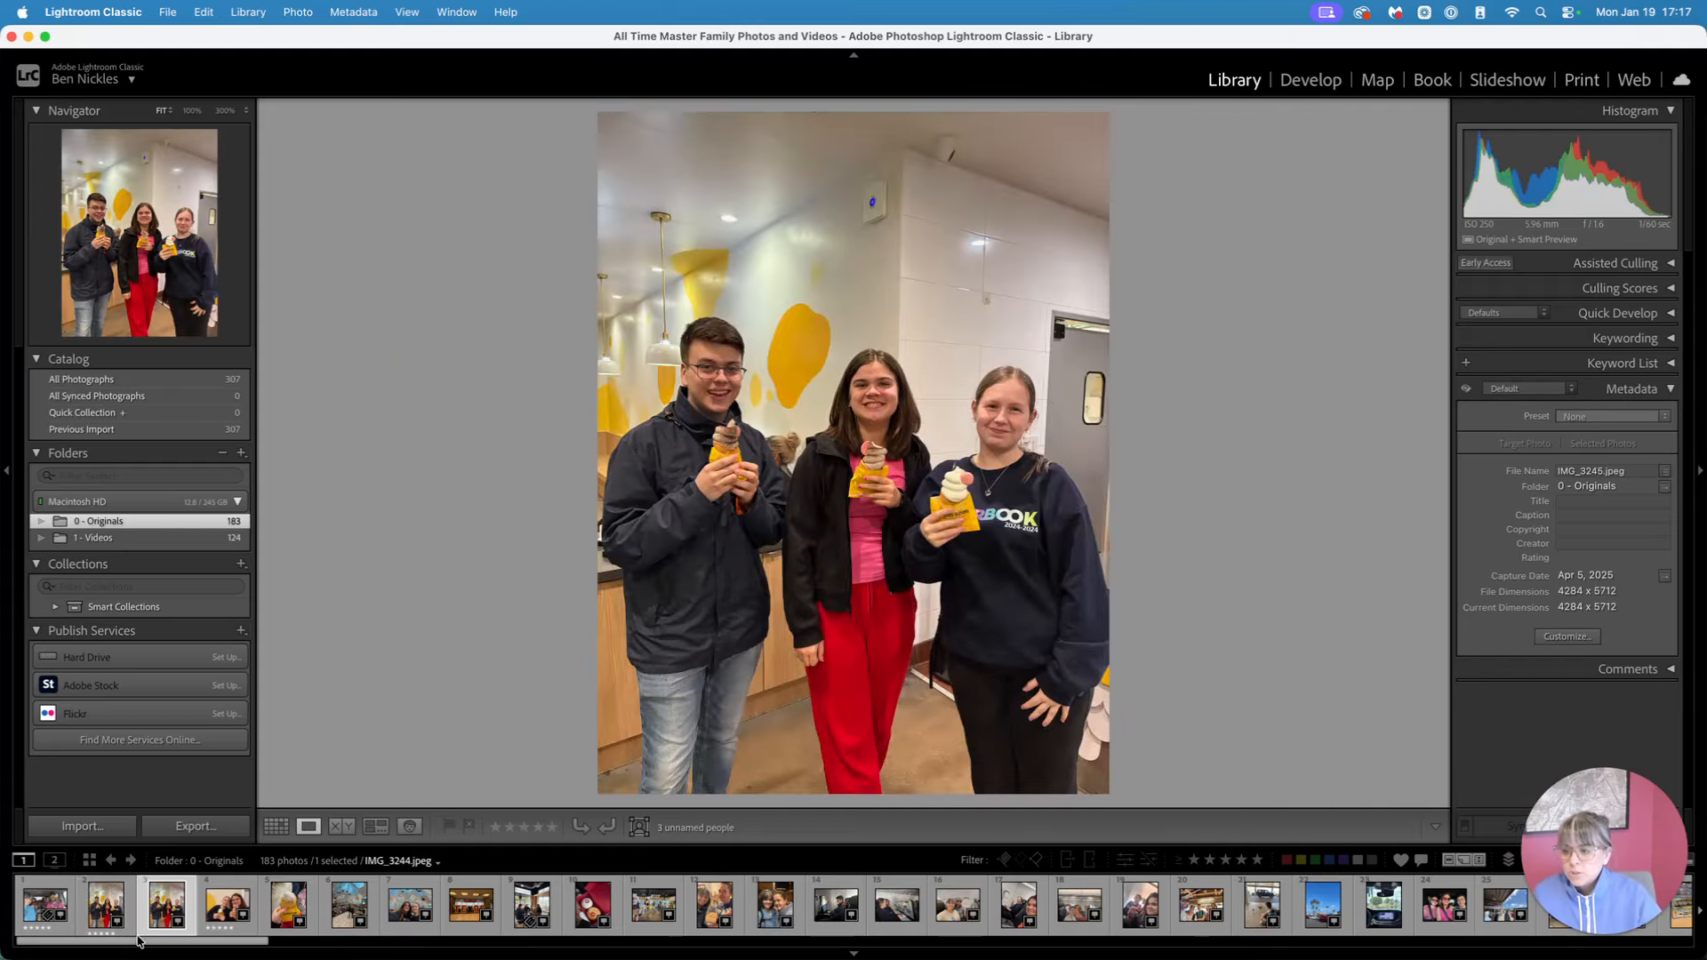
{"action": "left_click", "coordinate": [337, 829]}
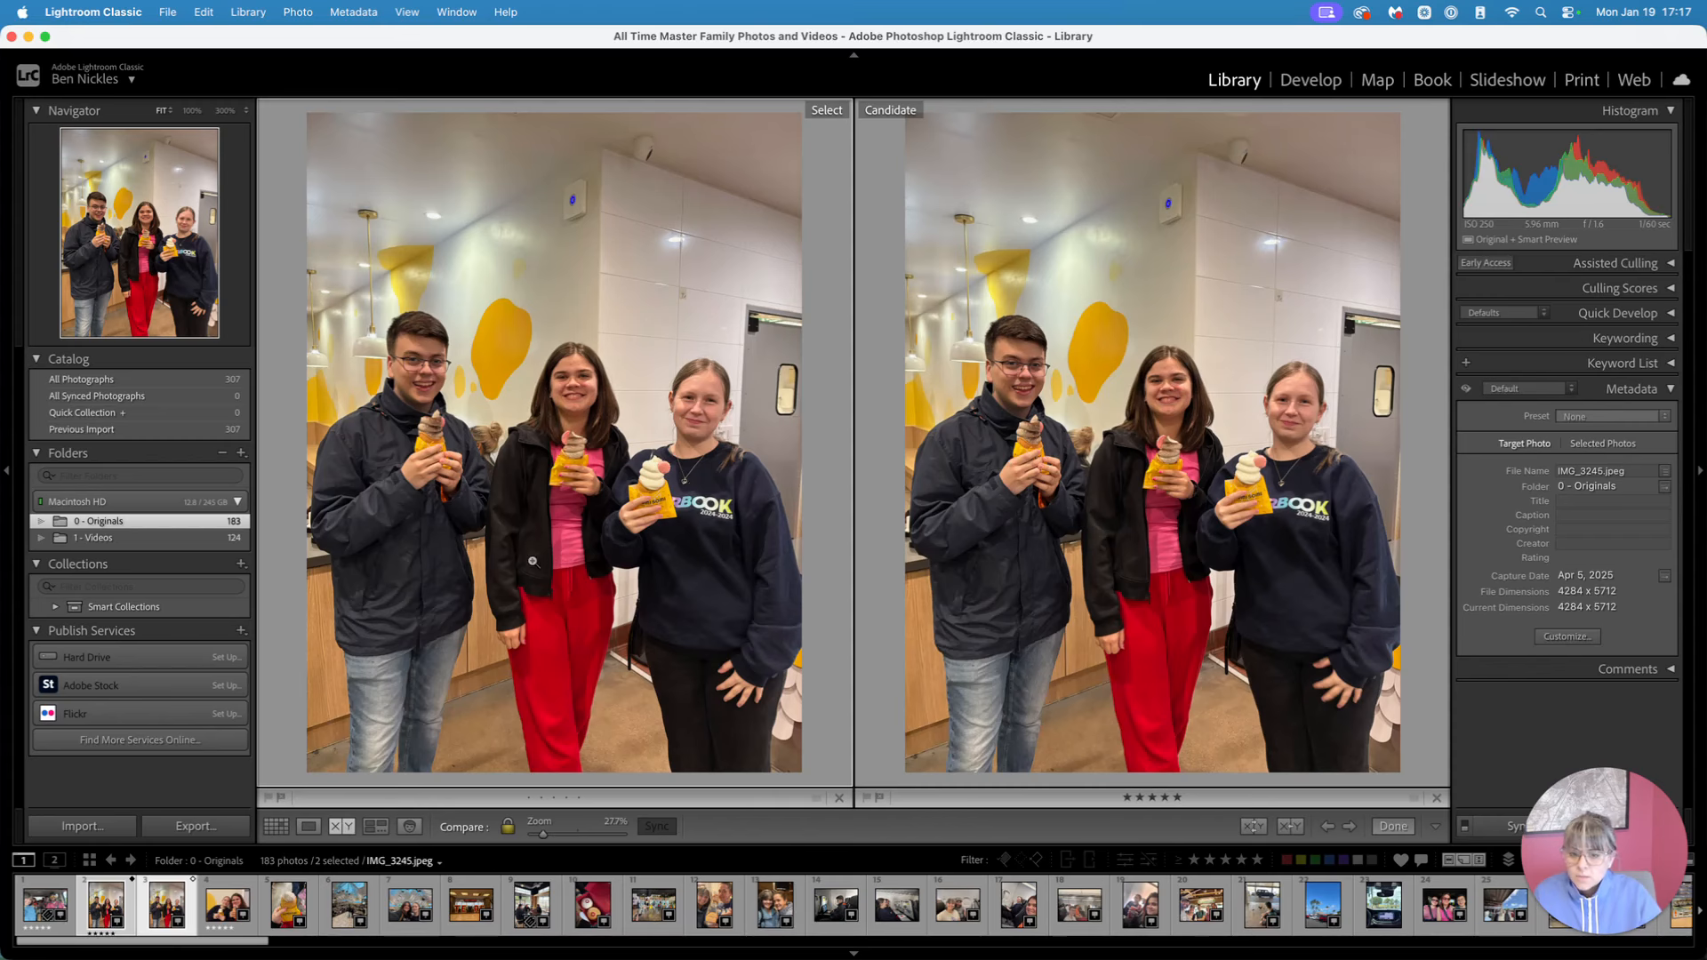
{"action": "left_click", "coordinate": [482, 756]}
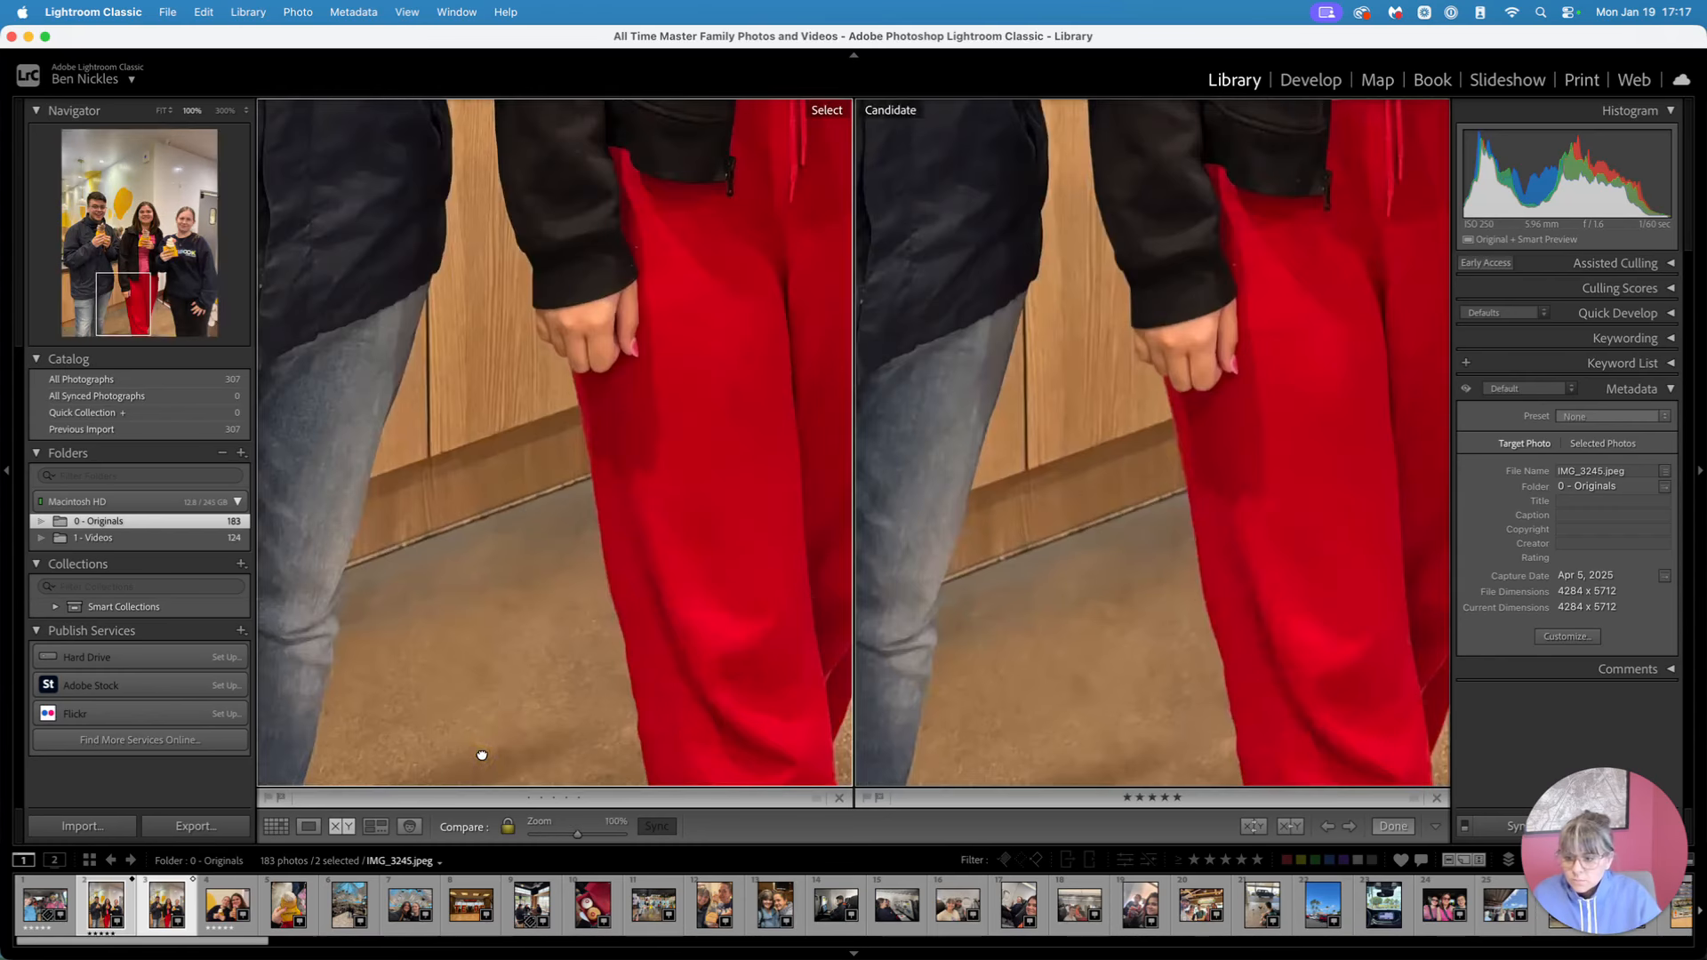
{"action": "left_click", "coordinate": [482, 756]}
Rate IMG_3245.jpeg 5 stars in the comparison, then reset its rating to 0
{"action": "key", "text": "5"}
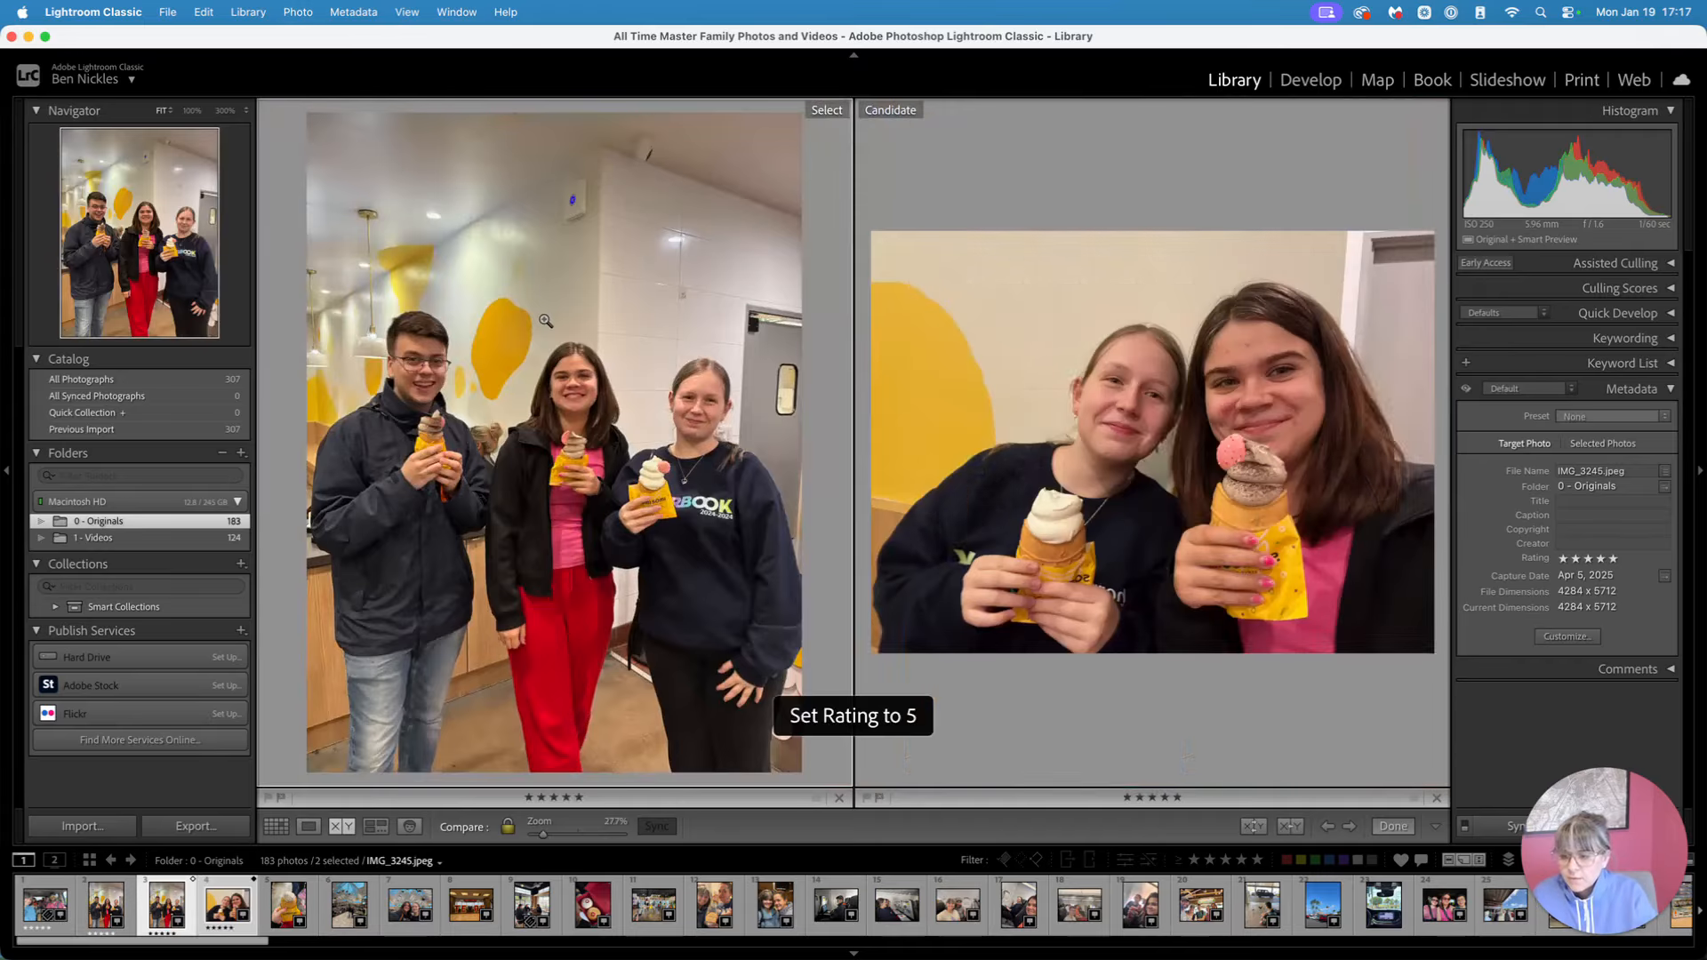
{"action": "key", "text": "Left"}
{"action": "left_click", "coordinate": [226, 906]}
{"action": "left_click", "coordinate": [165, 907]}
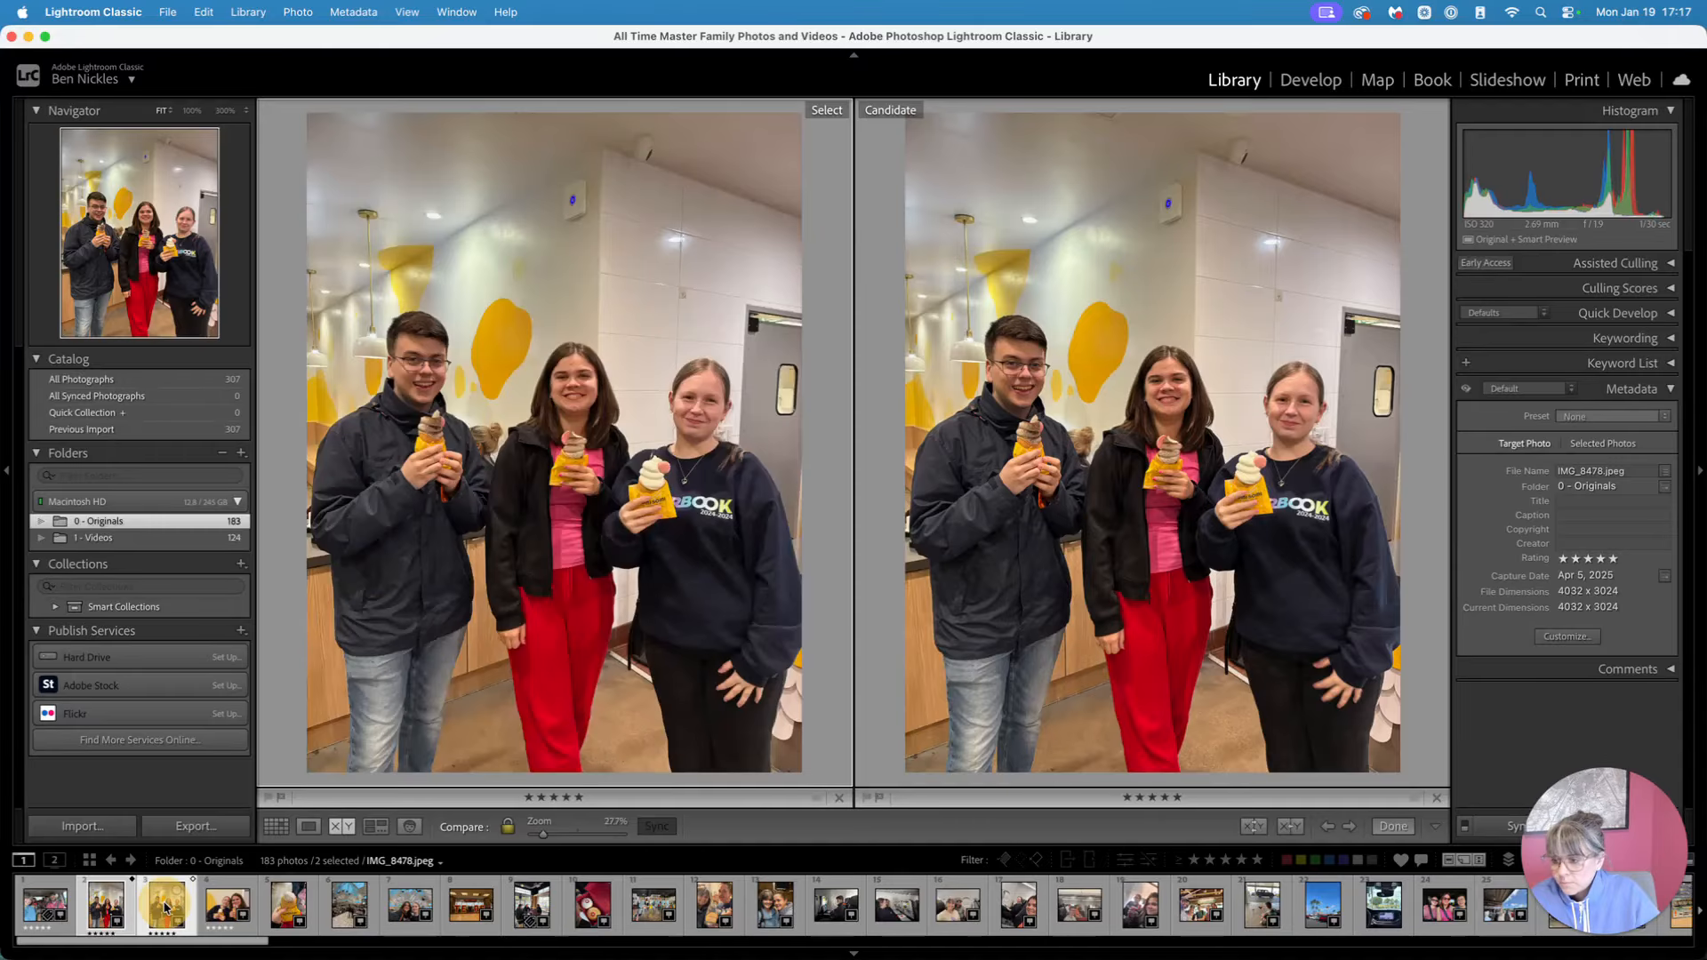
{"action": "key", "text": "0"}
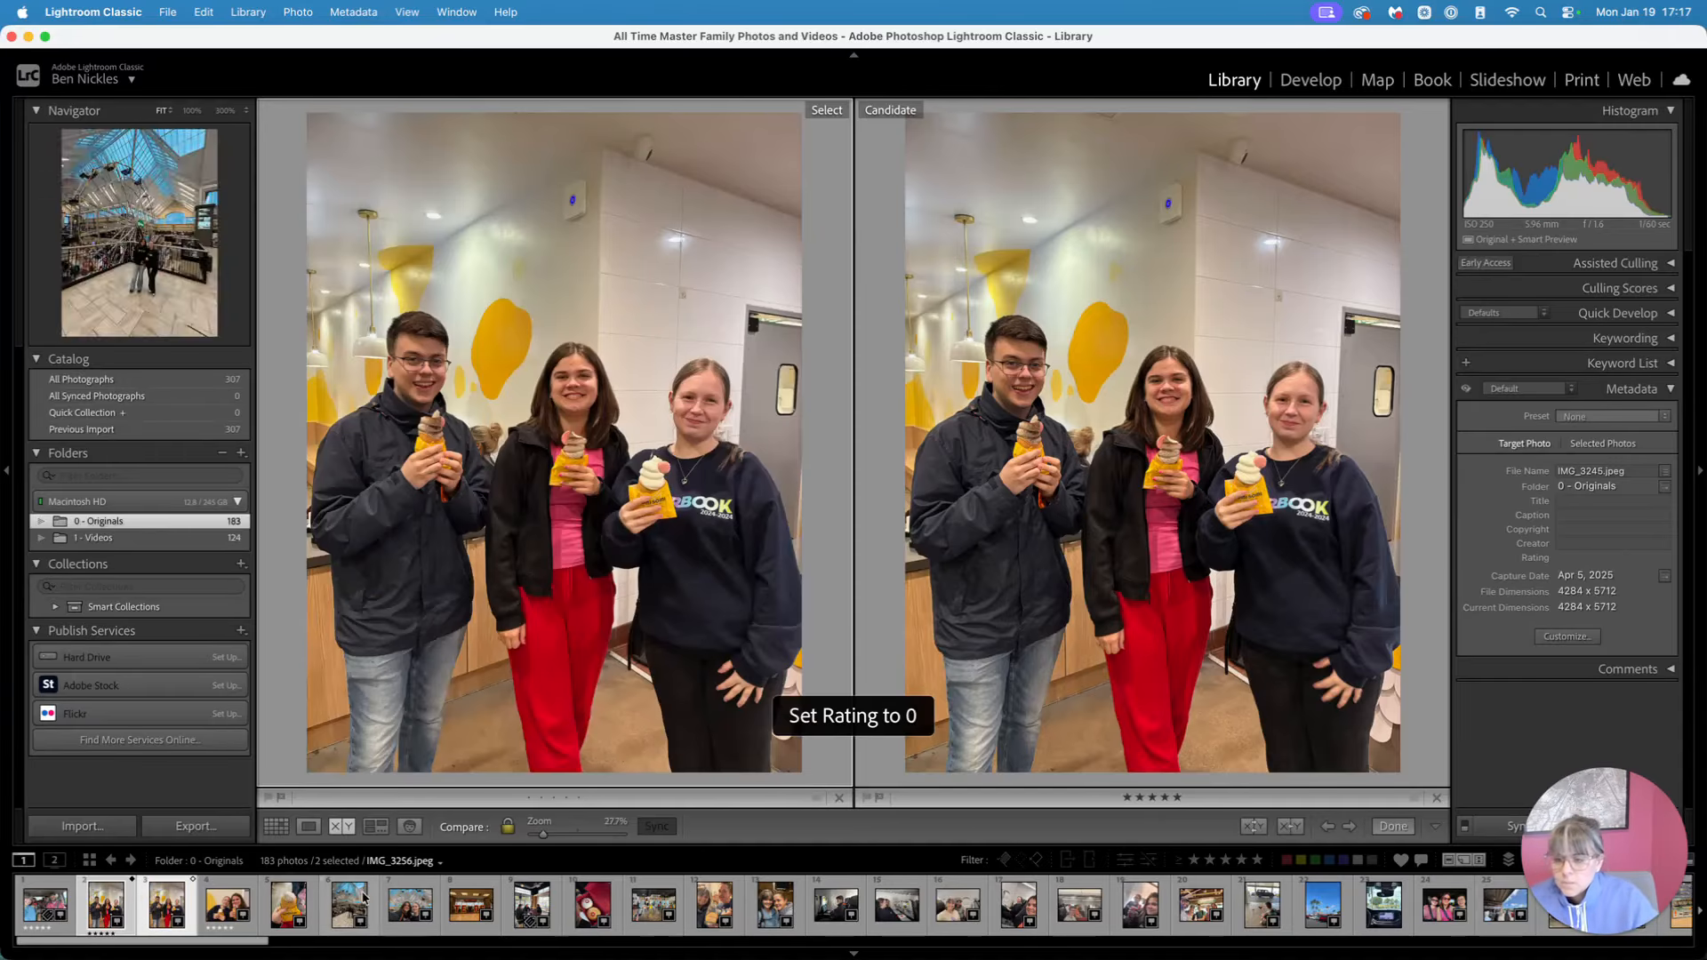
Return IMG_8478.jpeg to Loupe view, set its rating to 5 stars, and flip between it and IMG_3244.jpeg
{"action": "left_click", "coordinate": [245, 906]}
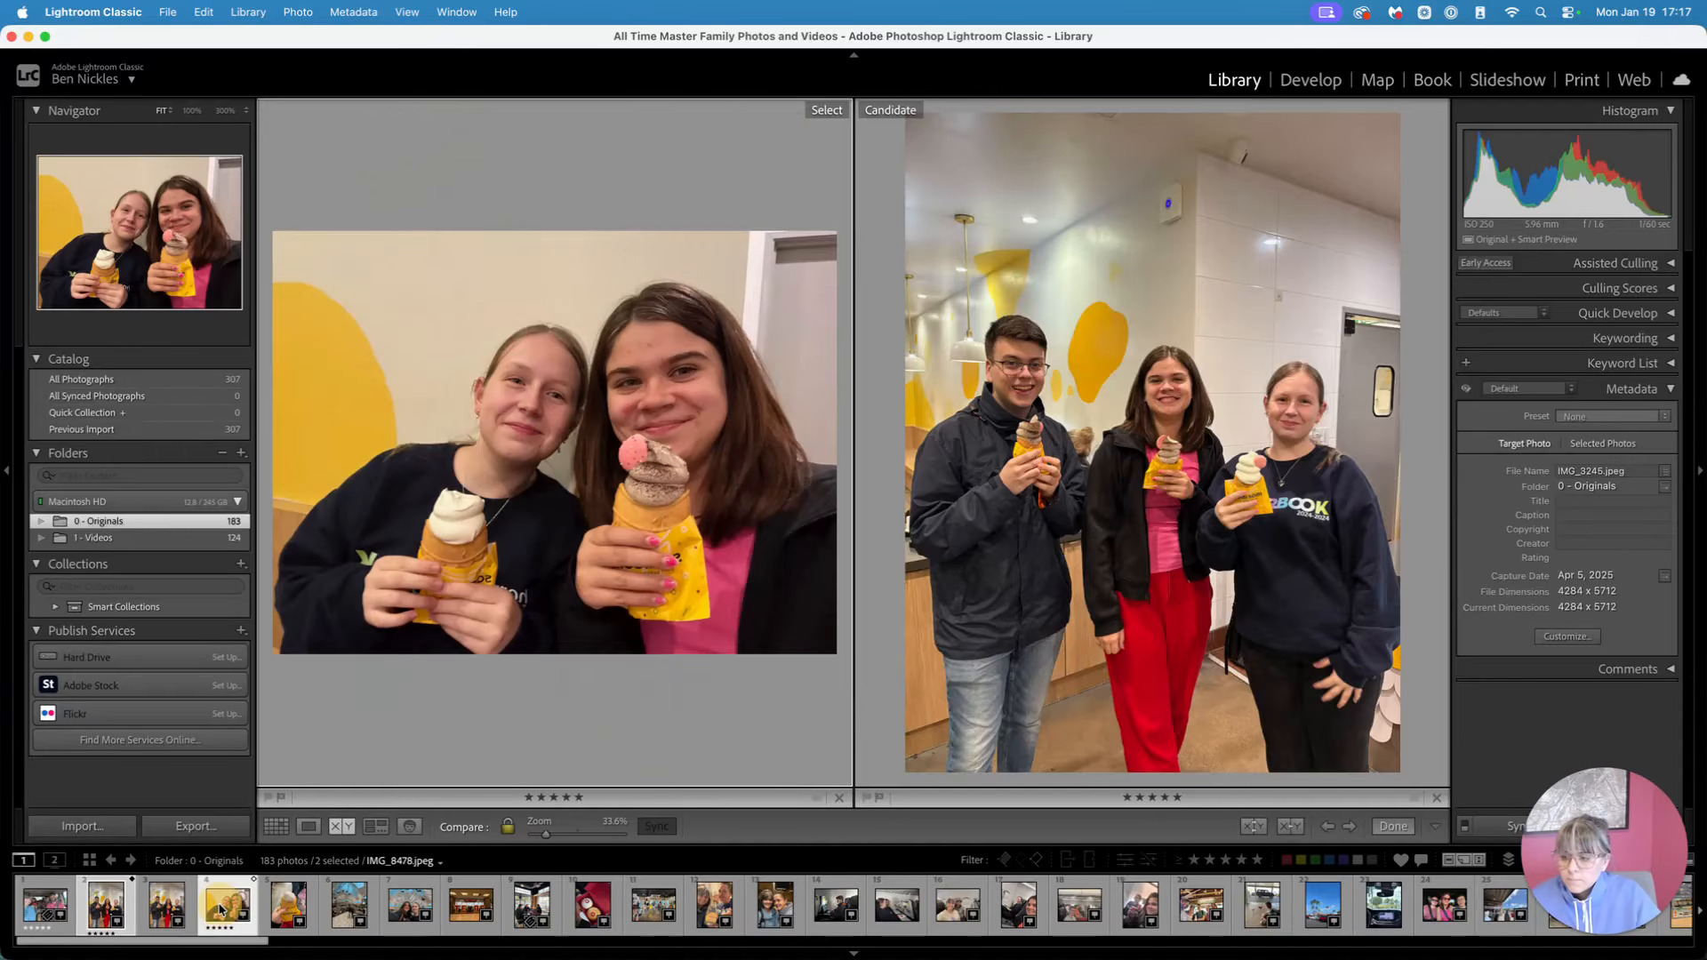
{"action": "left_click", "coordinate": [309, 826]}
{"action": "key", "text": "5"}
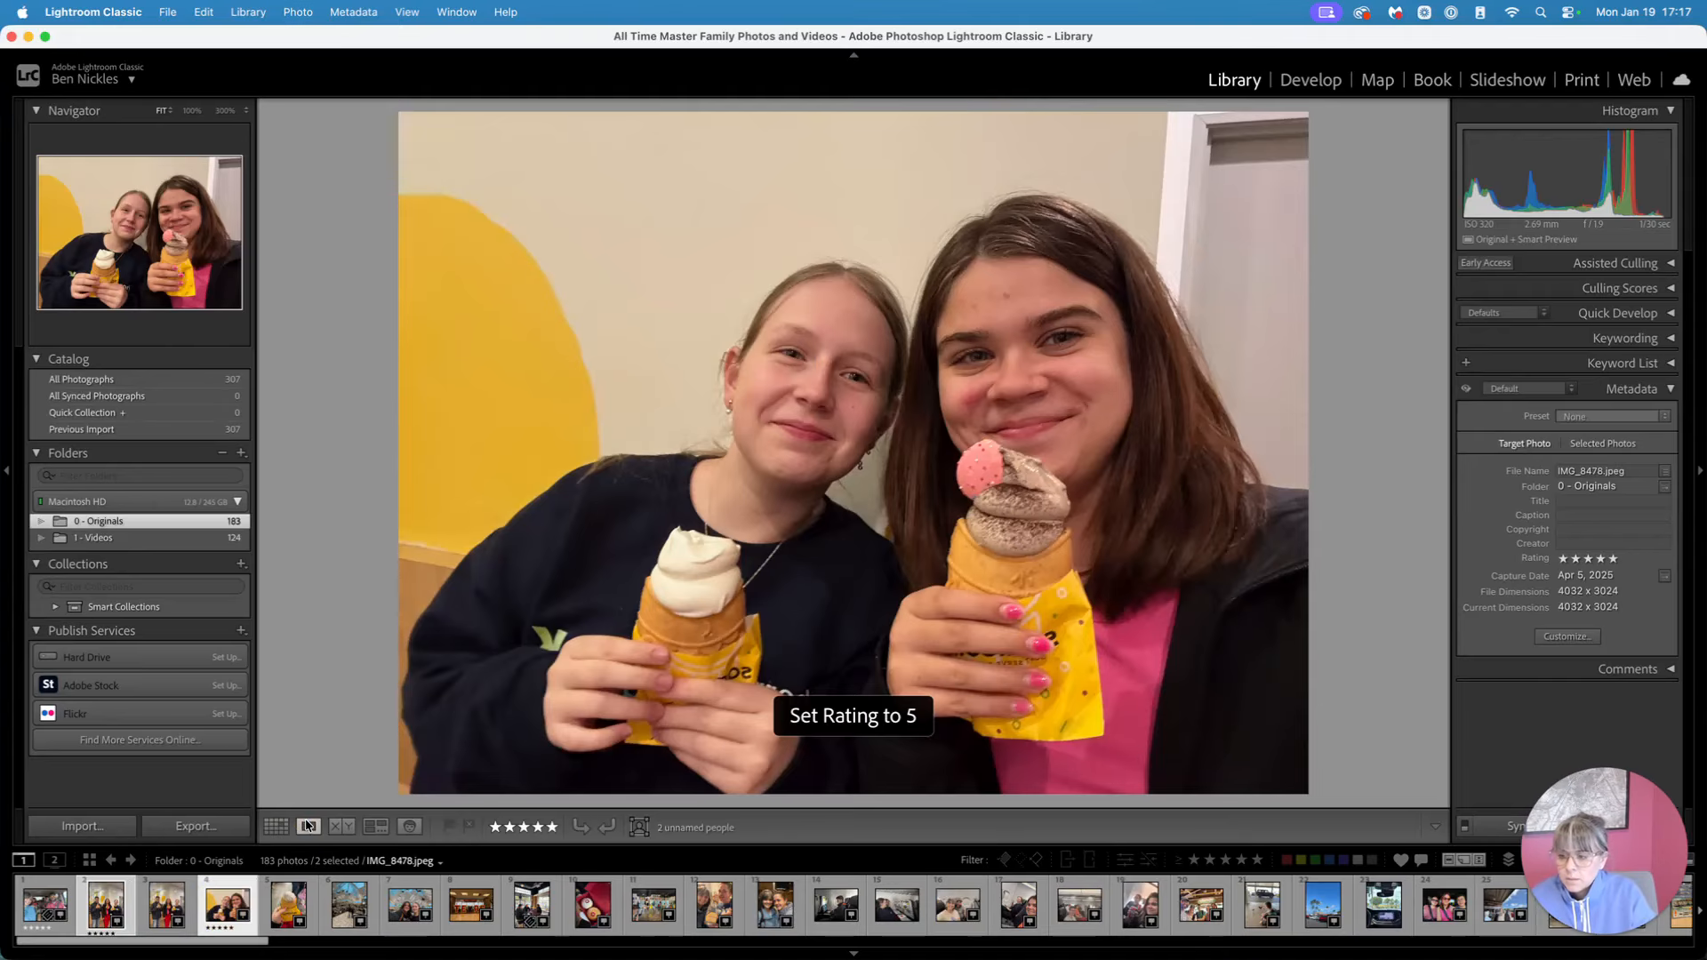
{"action": "key", "text": "Left"}
{"action": "key", "text": "Right"}
{"action": "key", "text": "Left"}
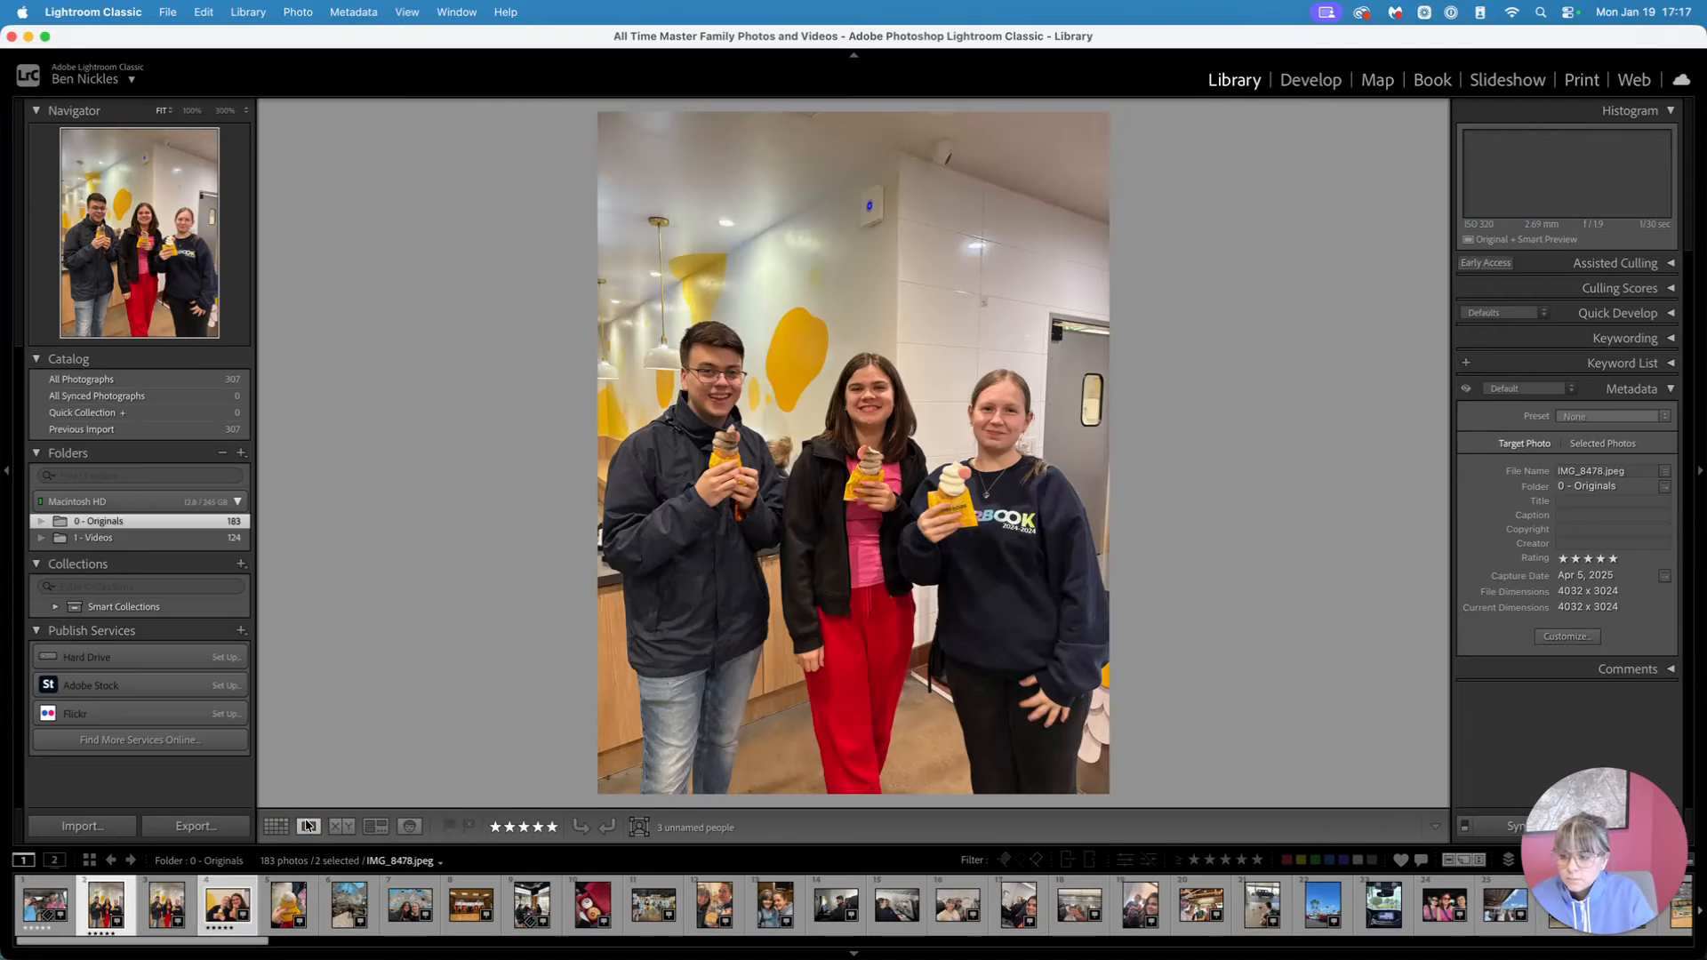
Skip the ice cream close-up, and rate IMG_3256.jpeg at the Ferris wheel and the two-person selfie following it 5 stars each
{"action": "left_click", "coordinate": [287, 884]}
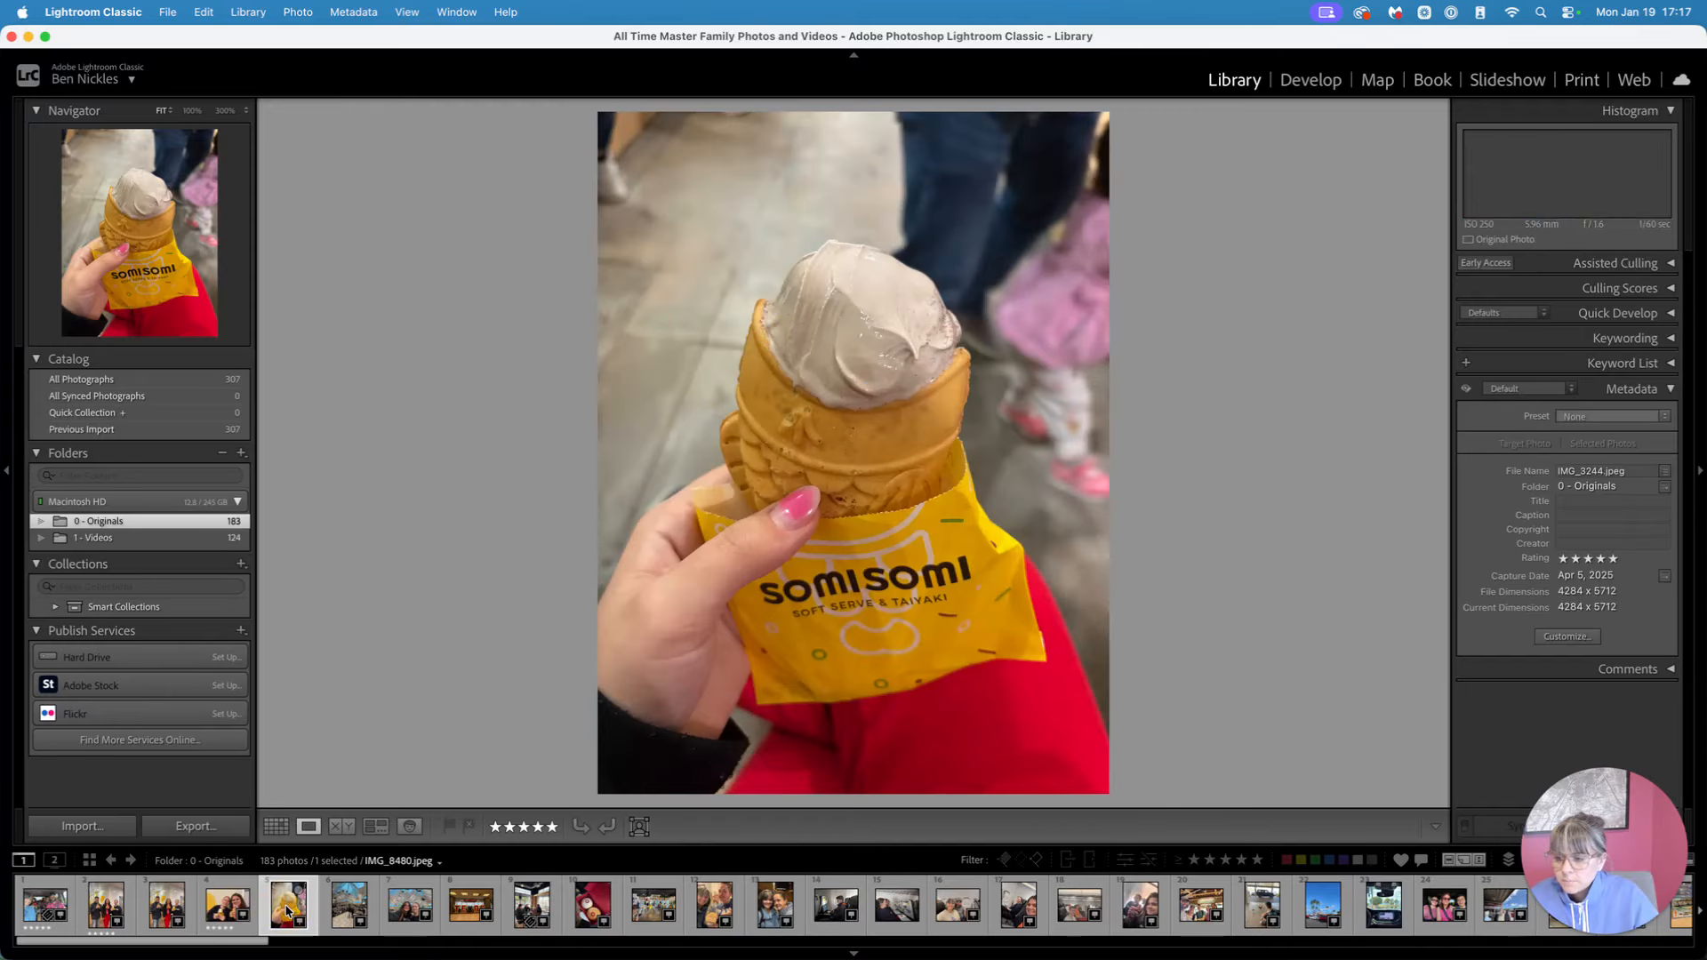
{"action": "key", "text": "Right"}
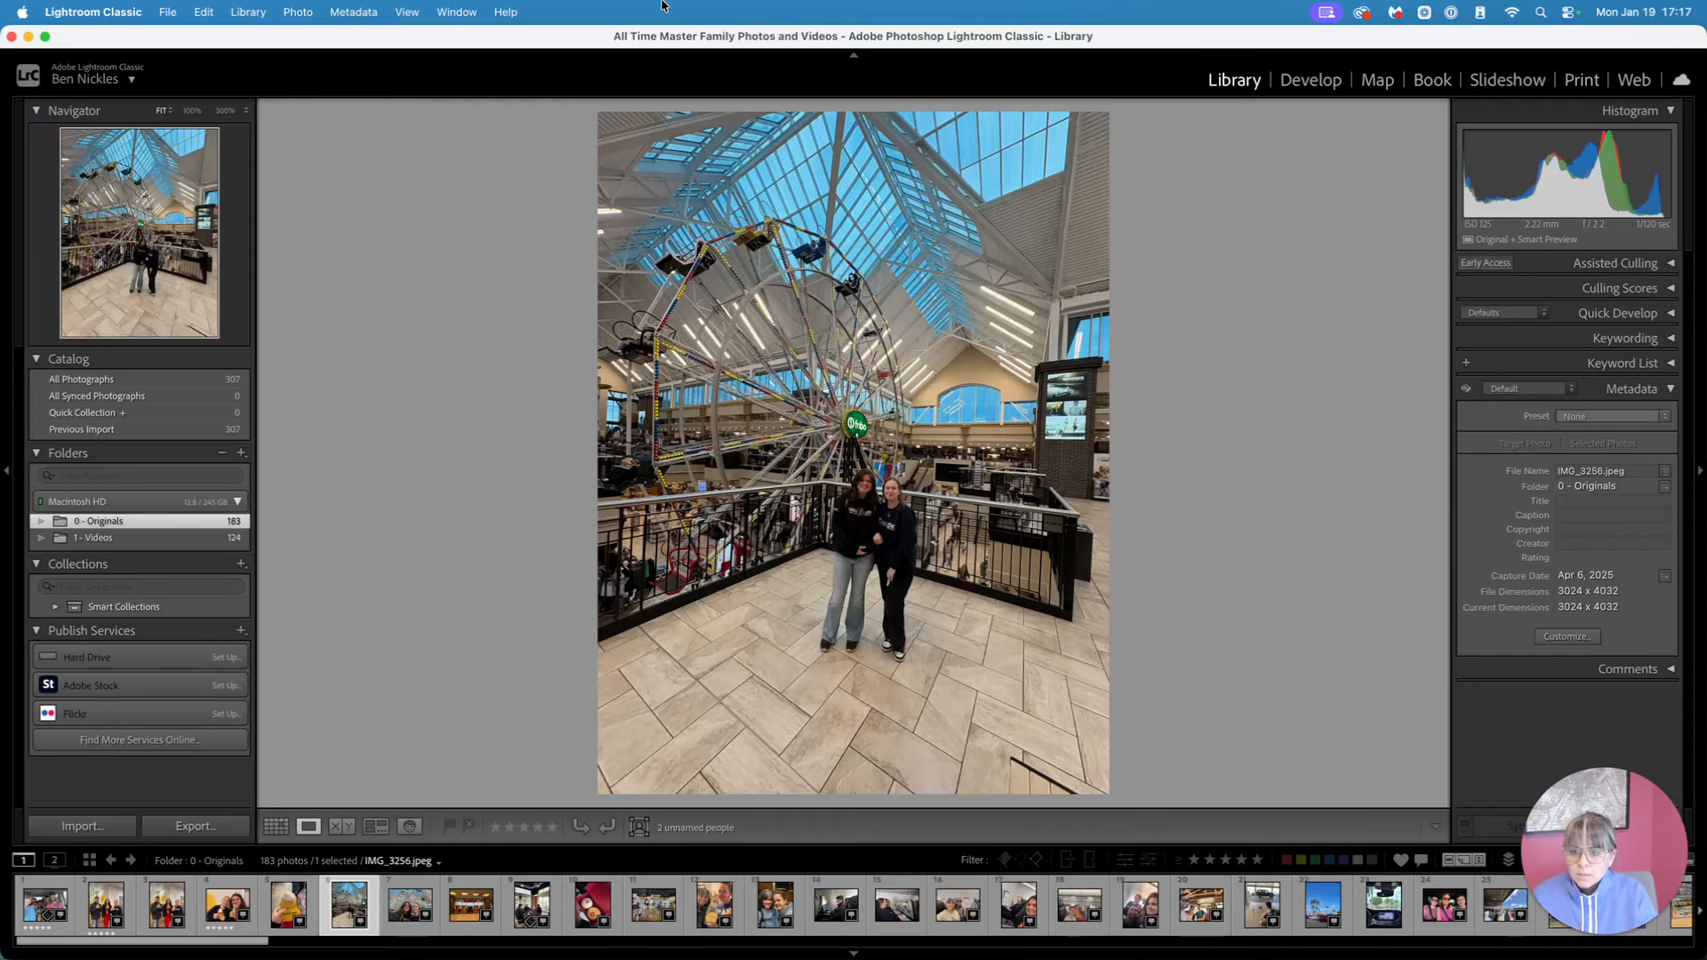
{"action": "key", "text": "5"}
{"action": "key", "text": "Right"}
{"action": "key", "text": "5"}
{"action": "key", "text": "Right"}
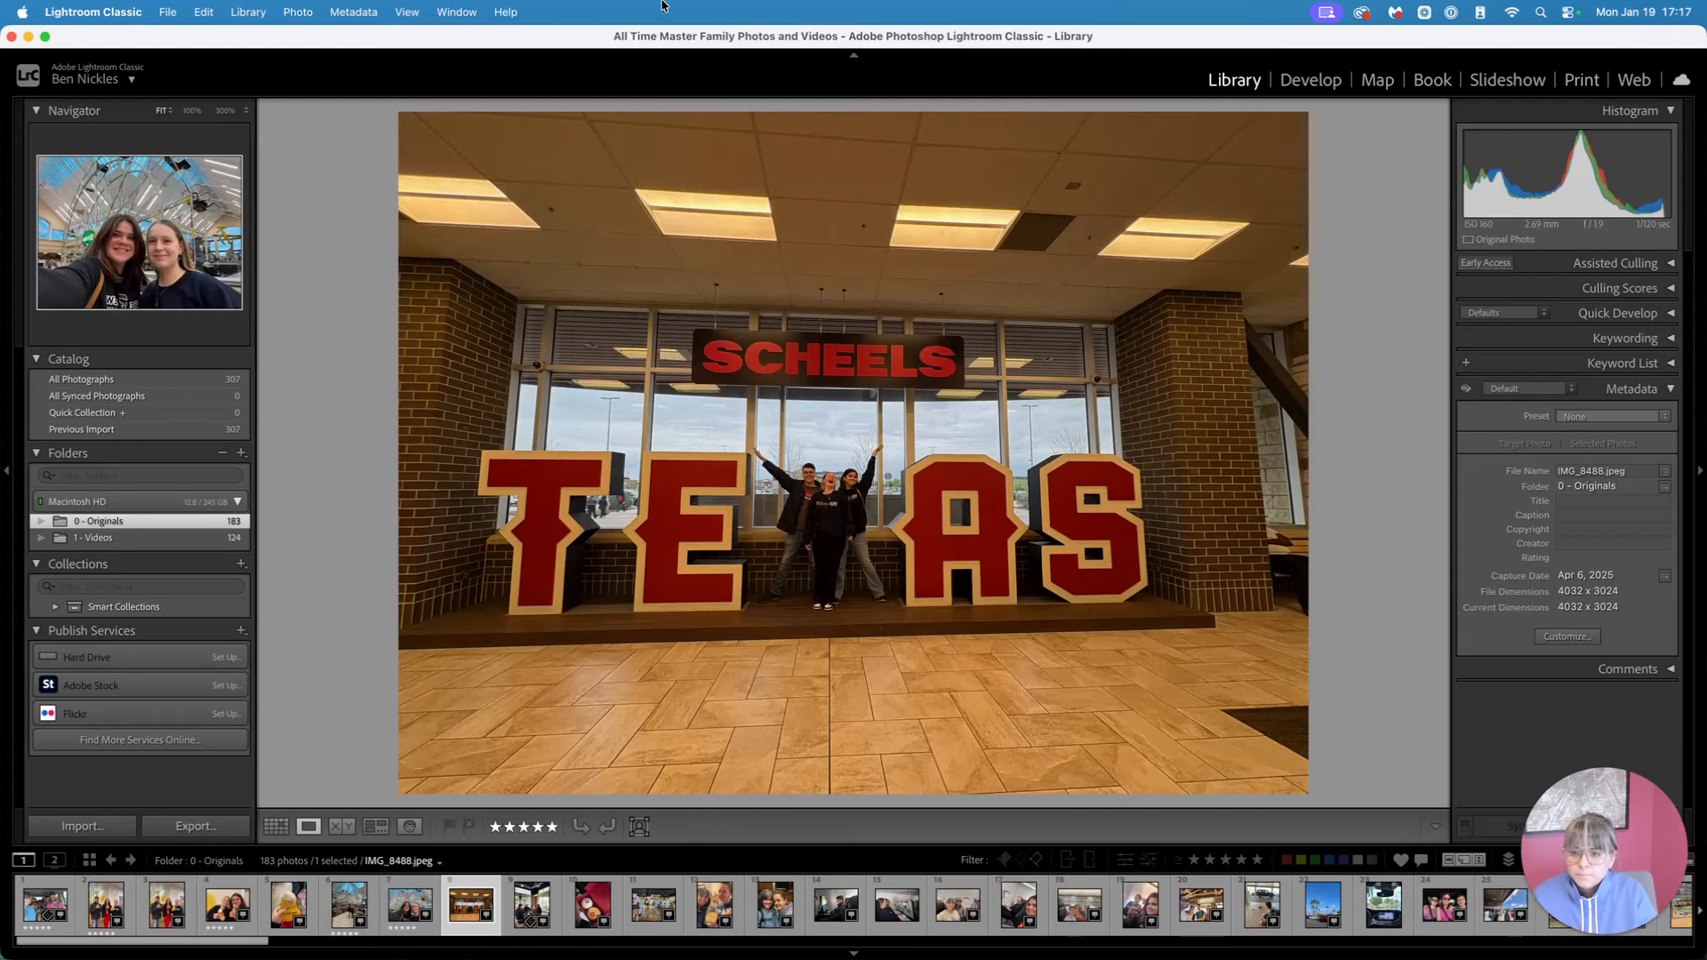
Rate the Texas-sign photo IMG_8488.jpeg and the vending-machine lounge photo IMG_8490.jpeg 5 stars, skipping the two photos between them
{"action": "key", "text": "5"}
{"action": "key", "text": "Right"}
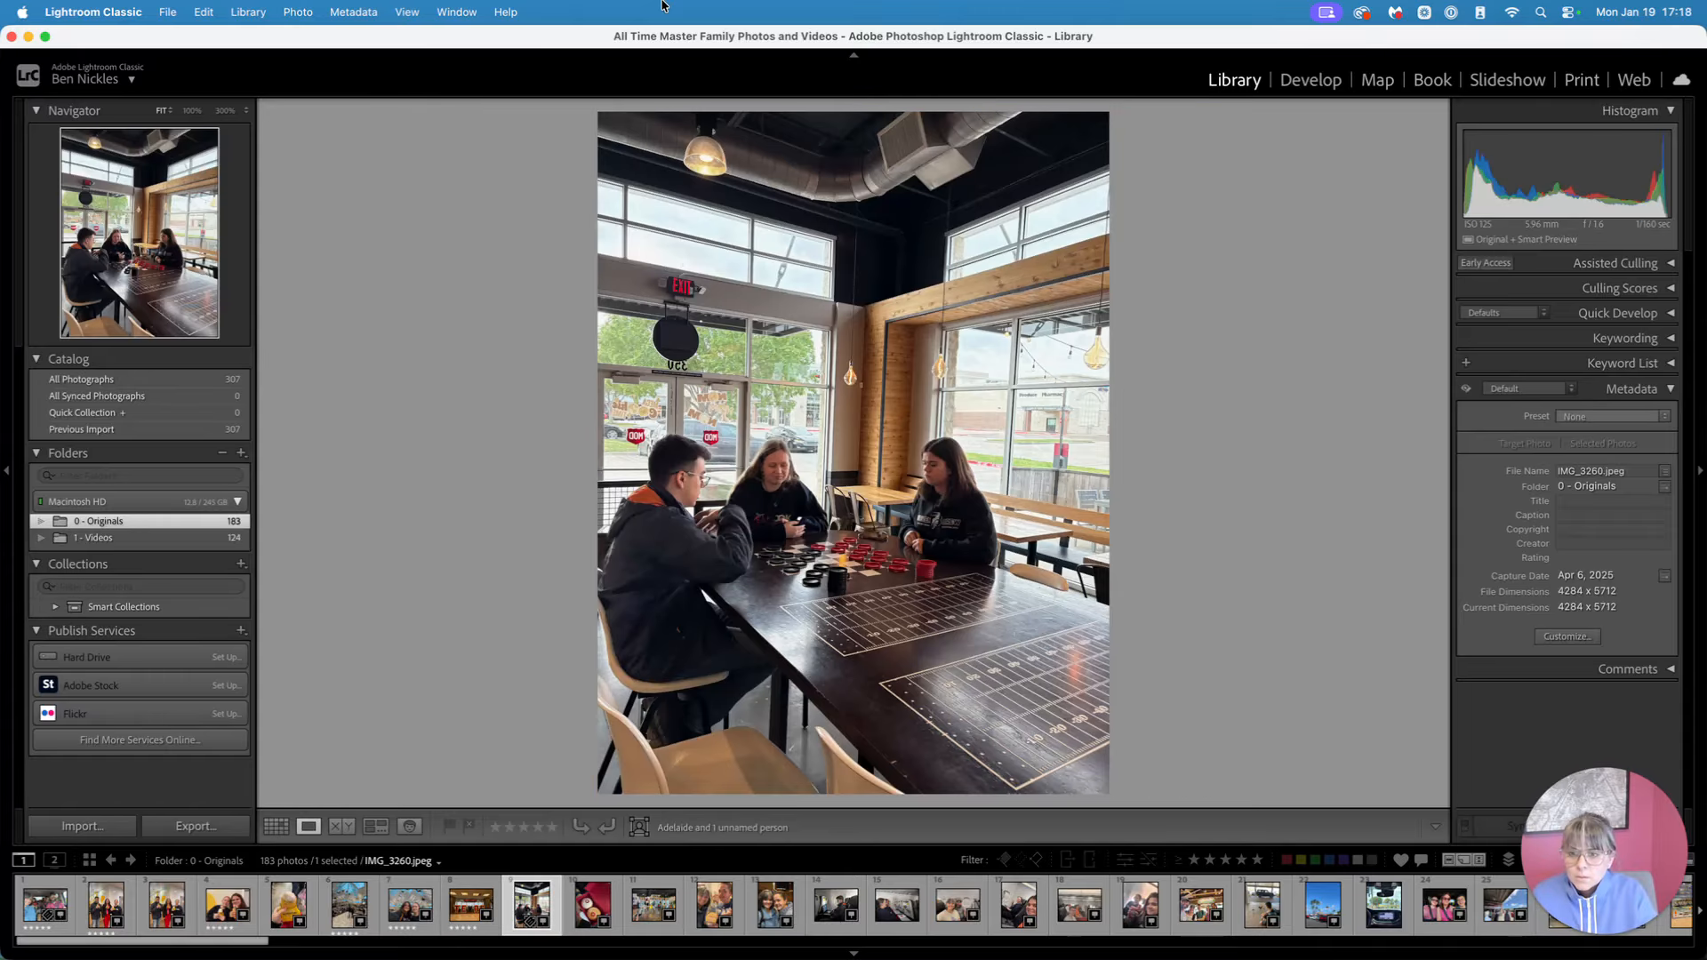
{"action": "key", "text": "Right"}
{"action": "key", "text": "Right"}
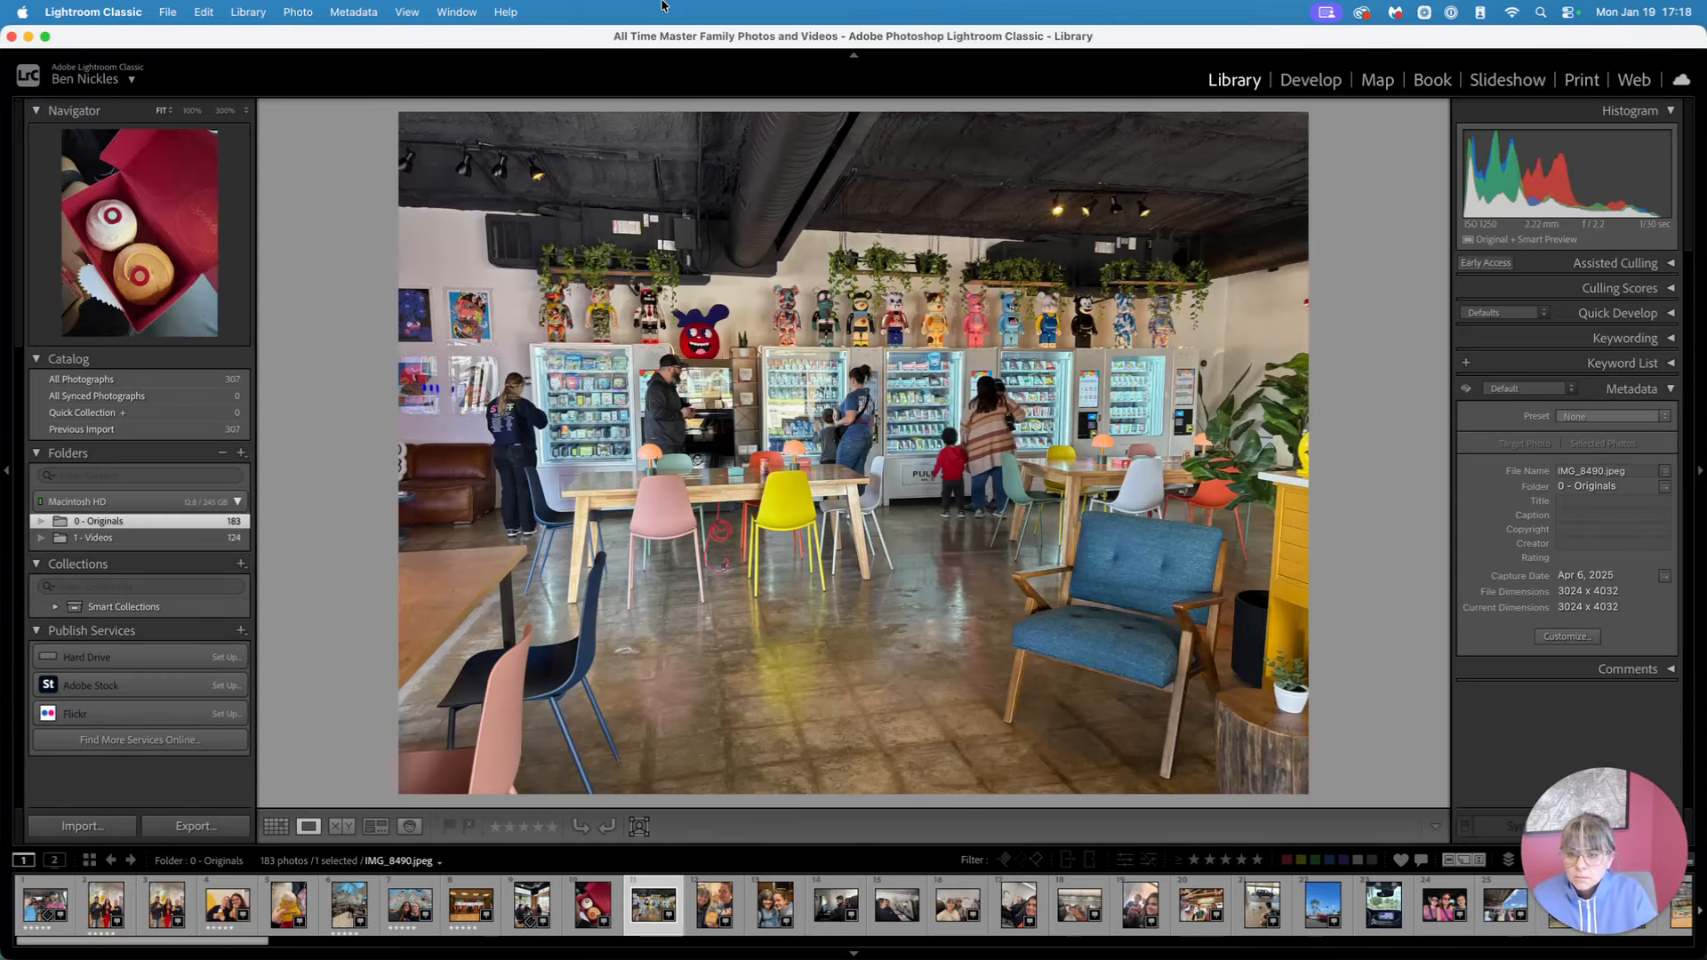
{"action": "key", "text": "5"}
{"action": "key", "text": "Right"}
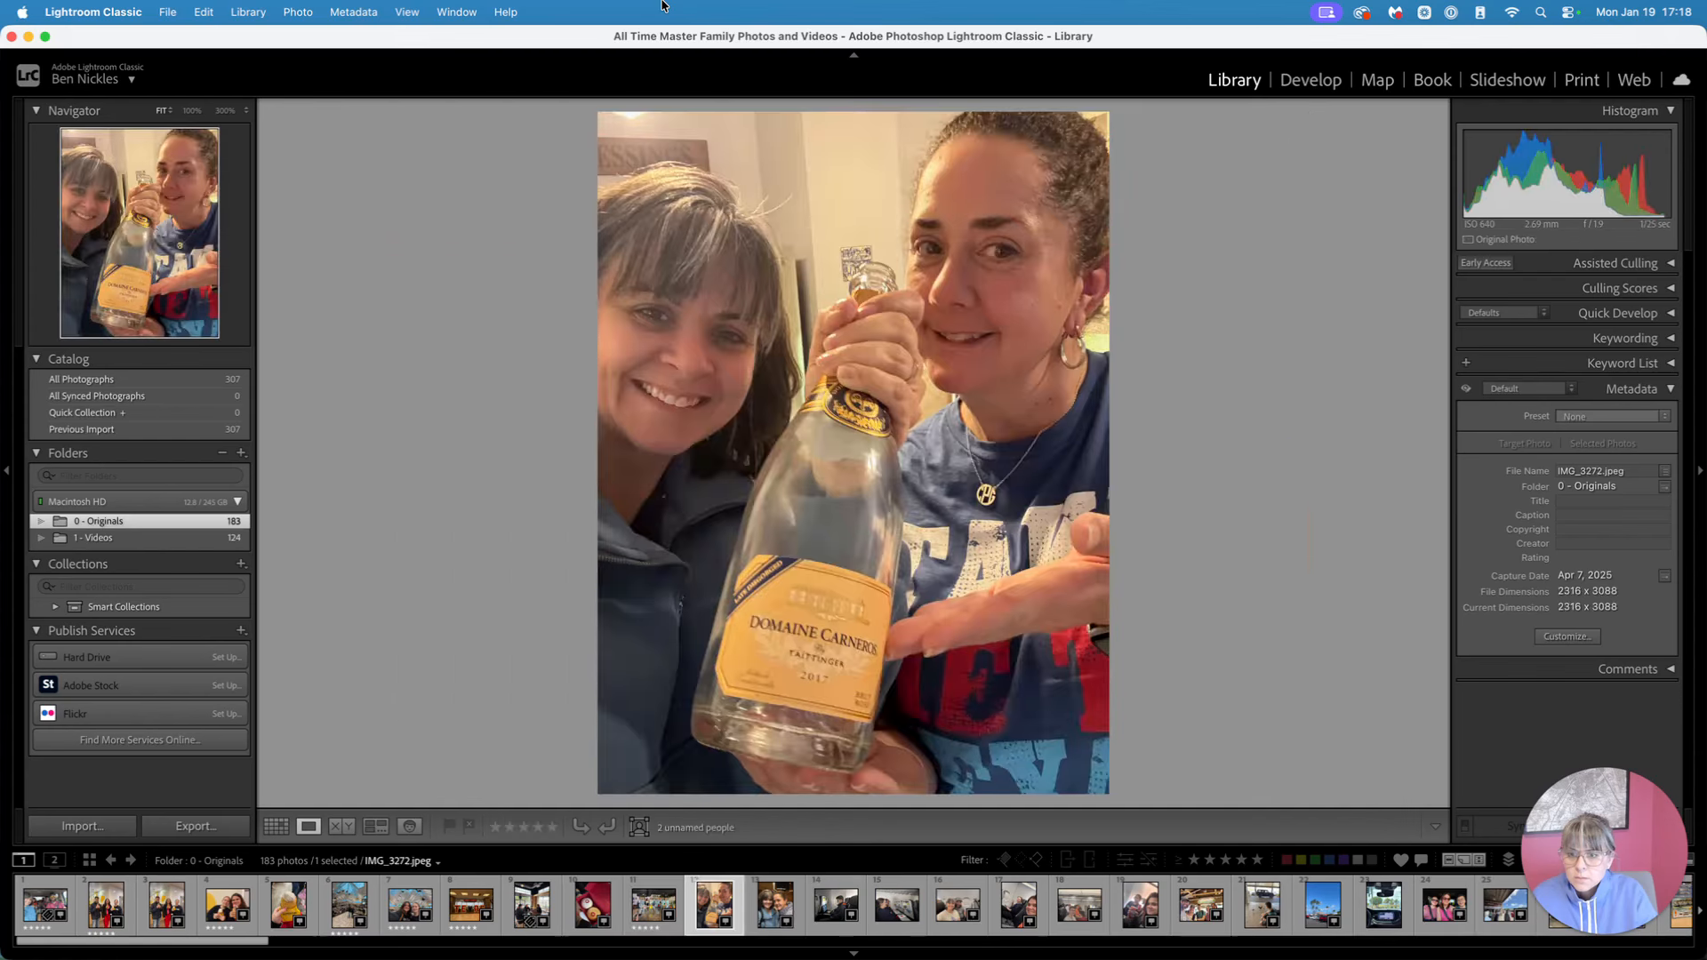
Rate the champagne bottle selfie IMG_3272.jpeg and the nighttime selfie IMG_3276.jpeg 5 stars each
{"action": "key", "text": "Right"}
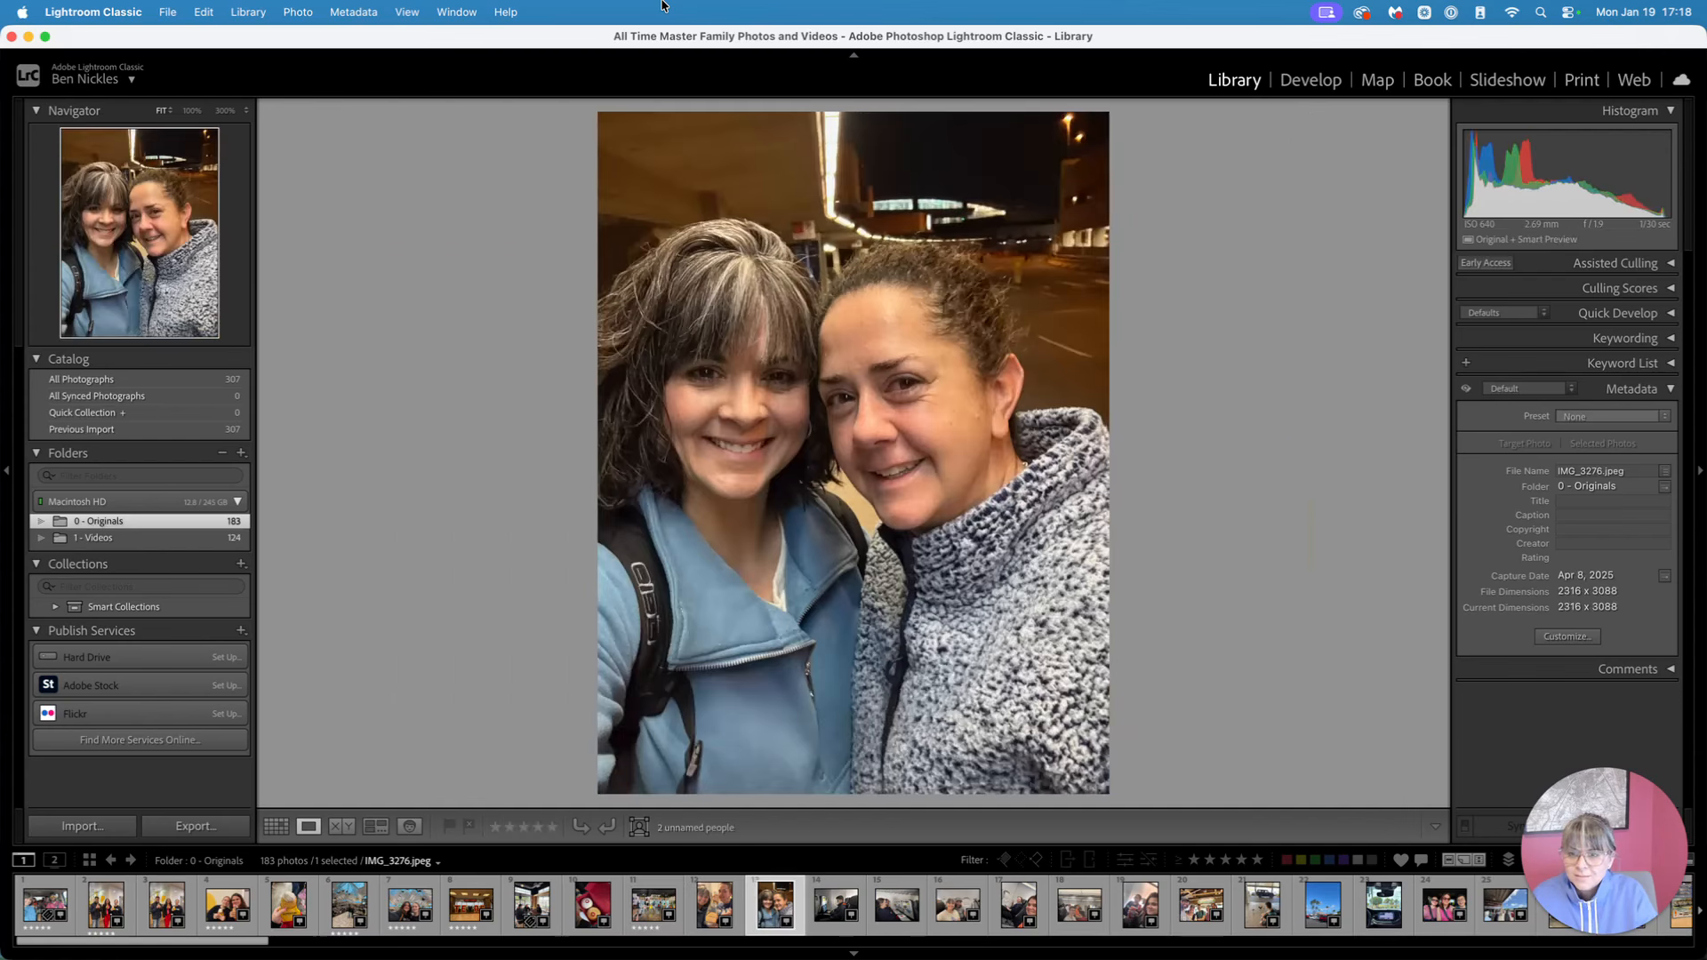
{"action": "key", "text": "Left"}
{"action": "key", "text": "5"}
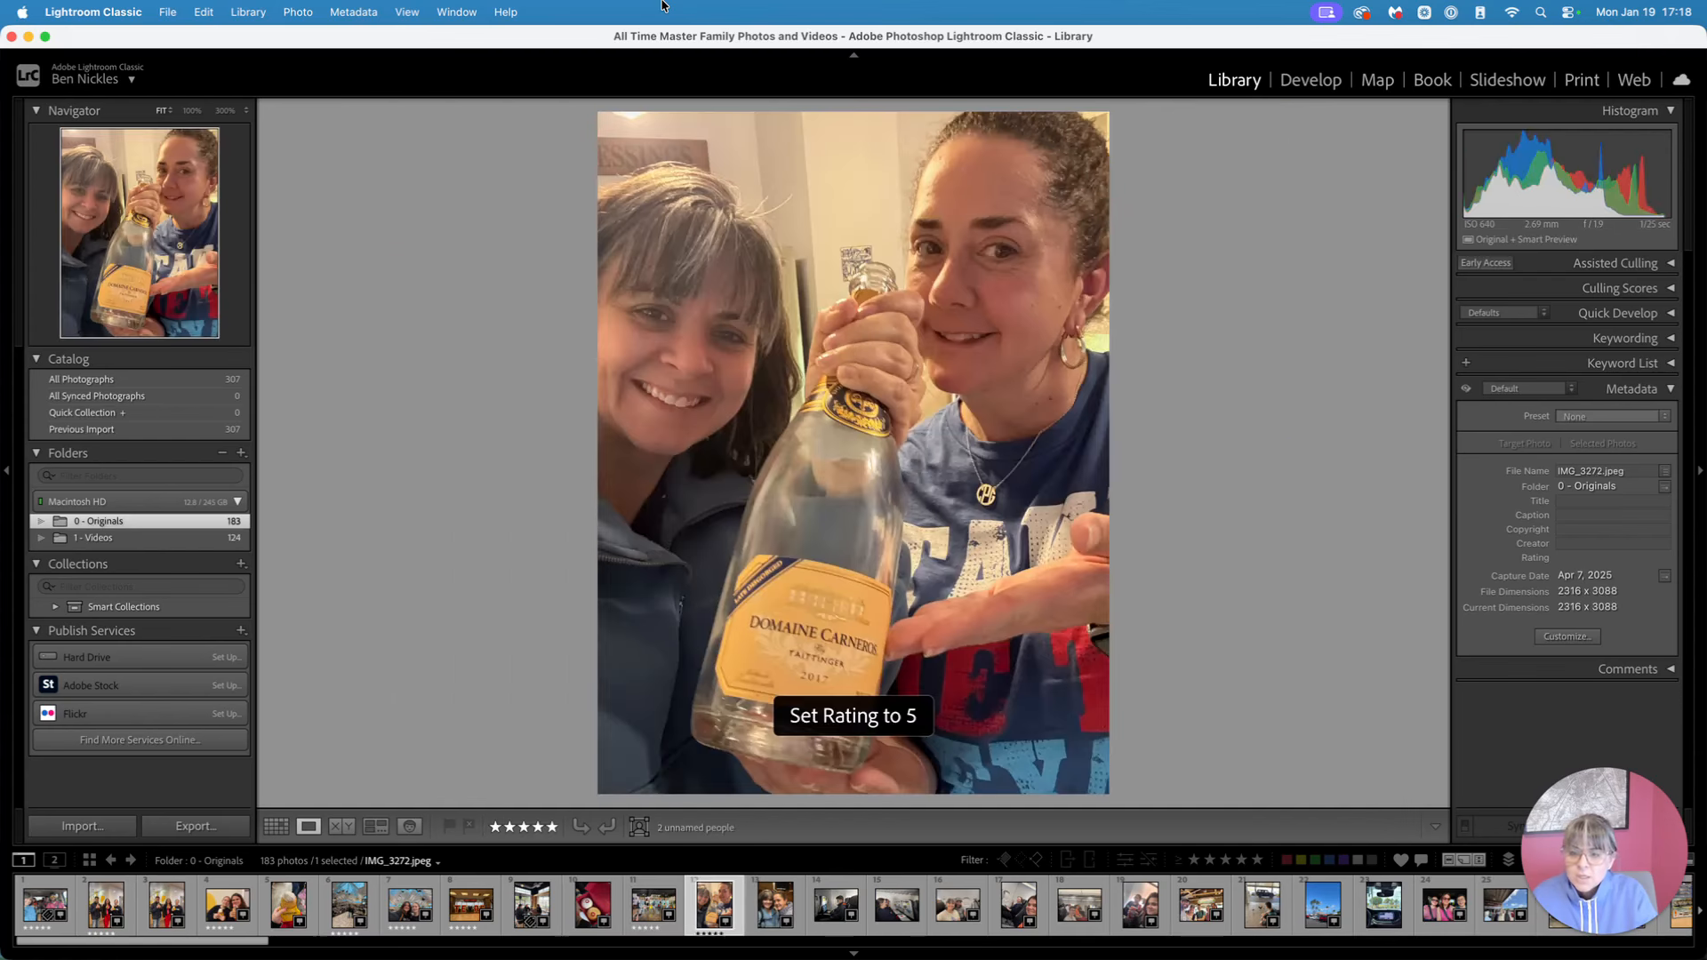
{"action": "key", "text": "Right"}
{"action": "key", "text": "Right"}
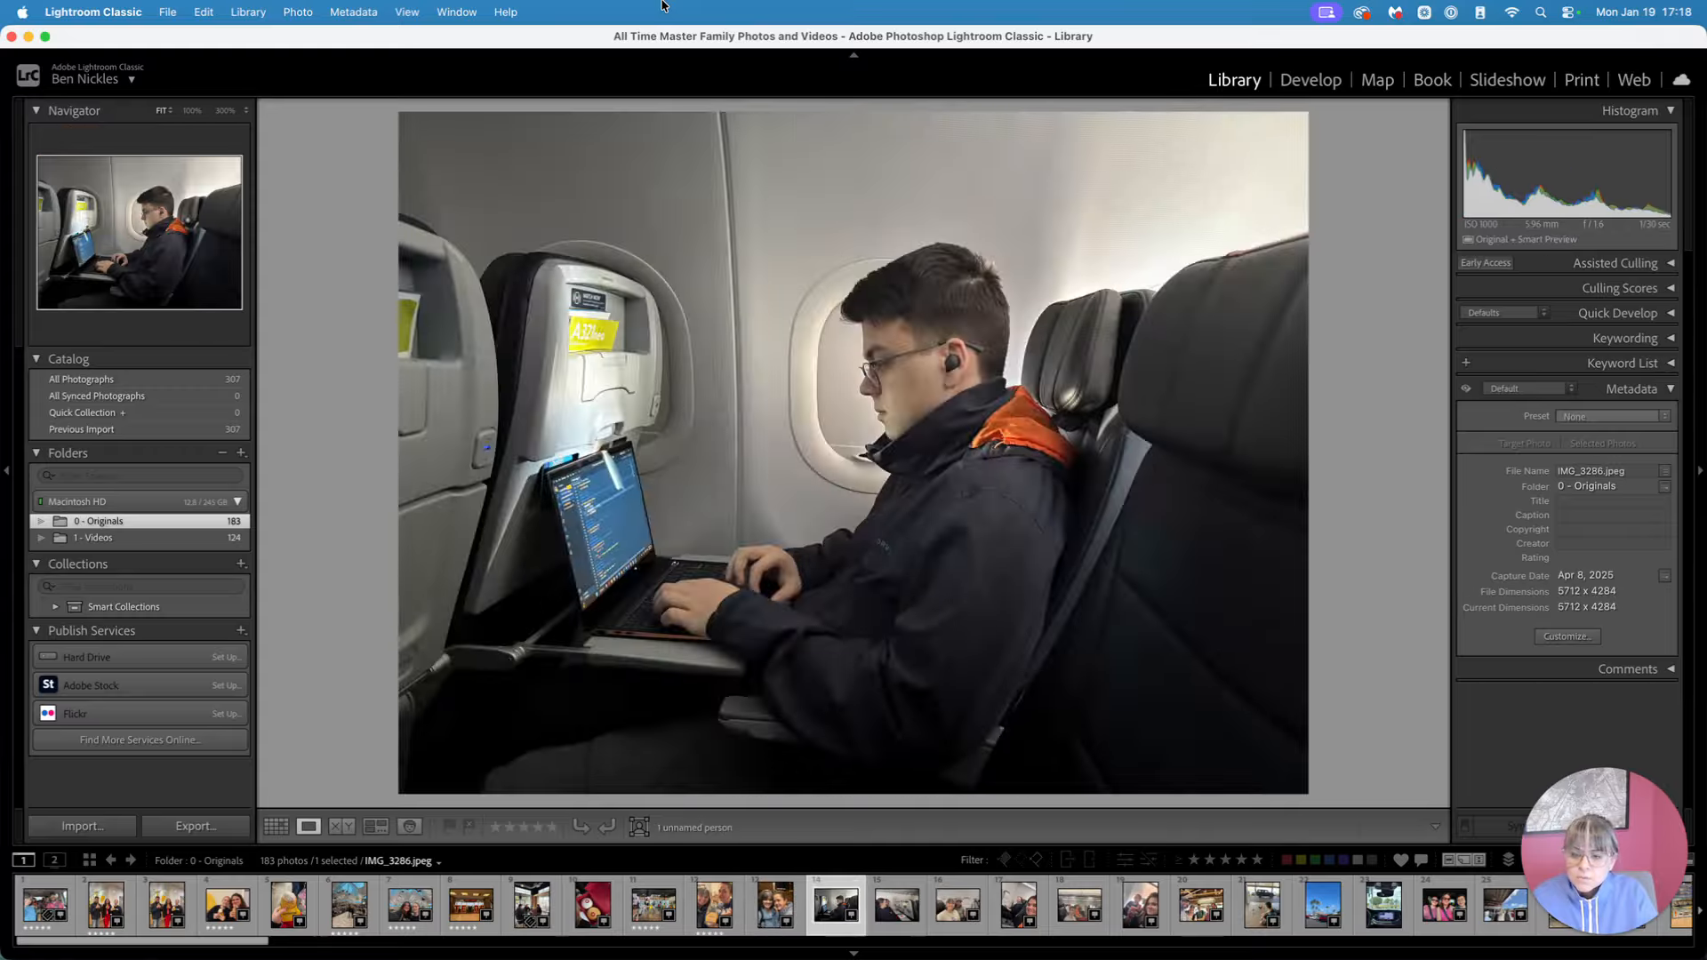
{"action": "key", "text": "Left"}
{"action": "key", "text": "5"}
Rate the airplane photos from IMG_3286.jpeg through IMG_8525.jpeg and the Kauai group selfie IMG_8874.jpeg 5 stars each
{"action": "key", "text": "5"}
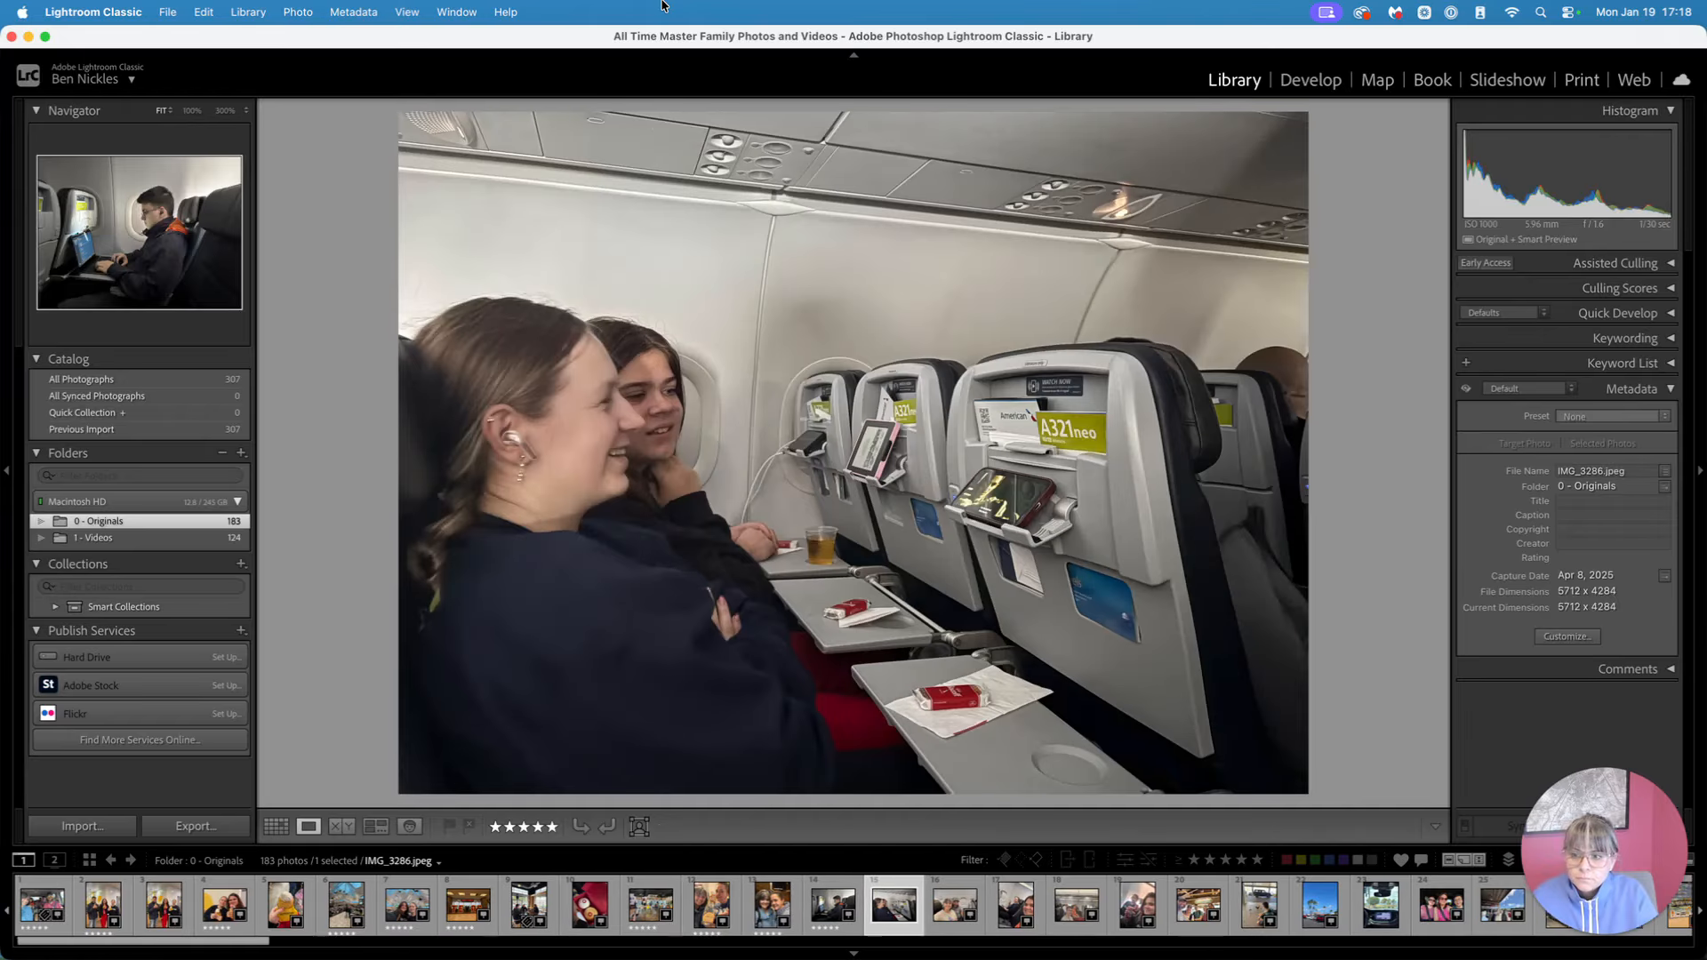
{"action": "key", "text": "5"}
{"action": "key", "text": "5"}
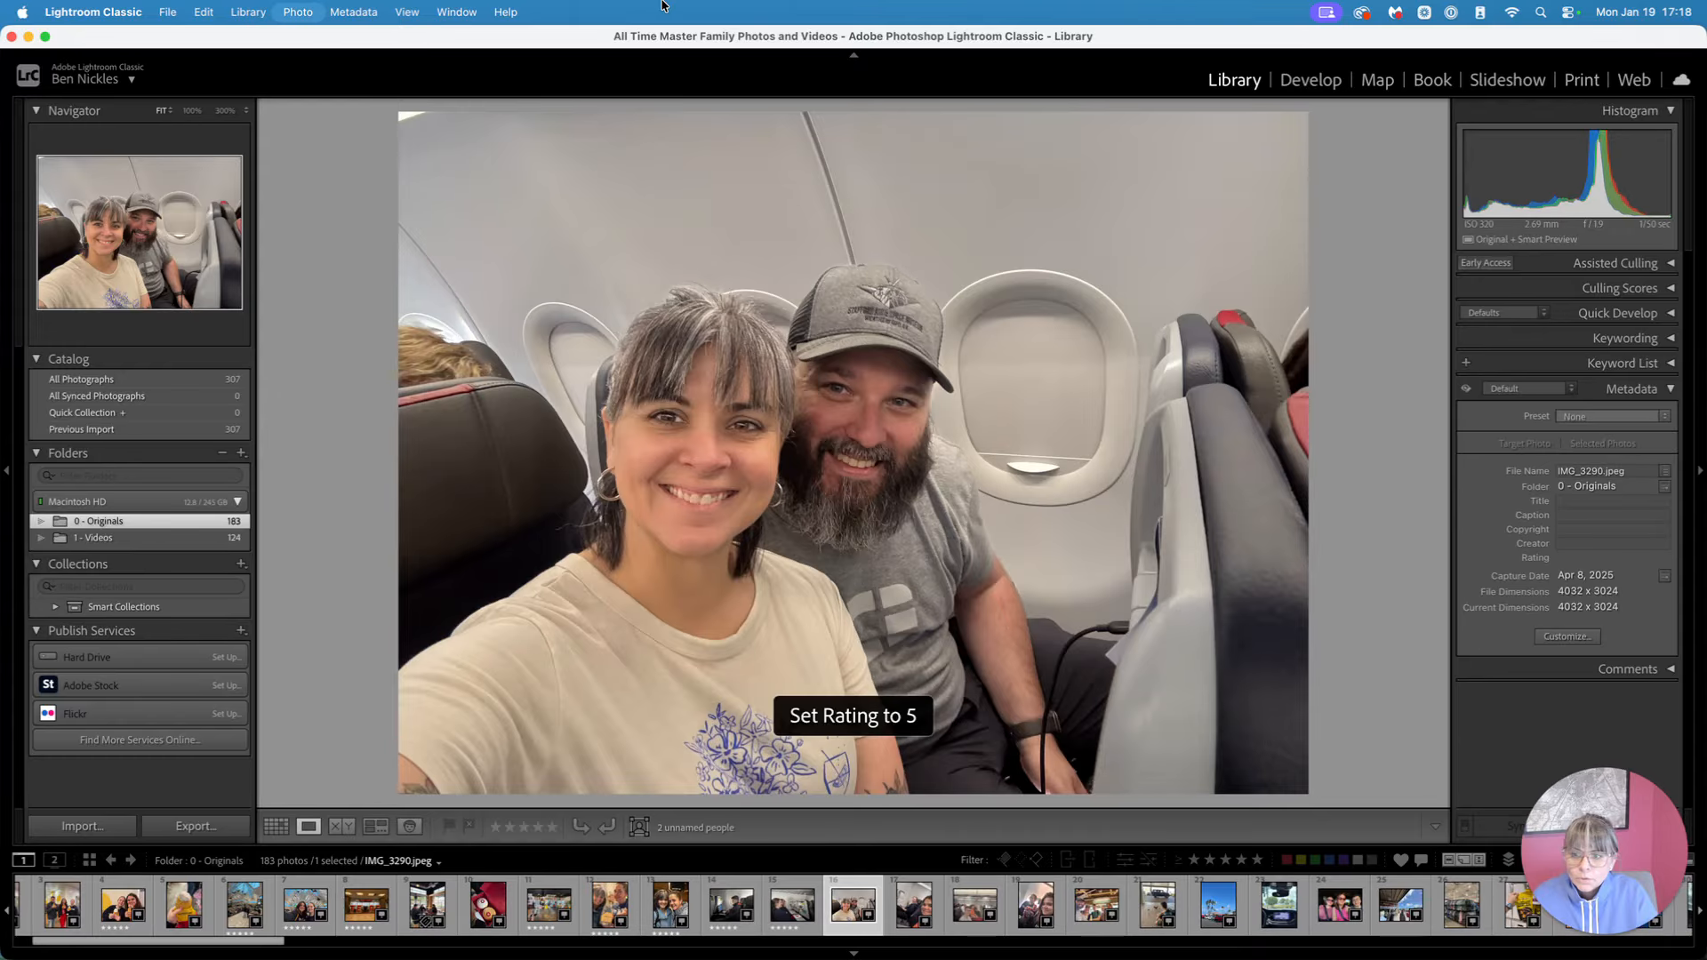
{"action": "key", "text": "5"}
{"action": "key", "text": "5"}
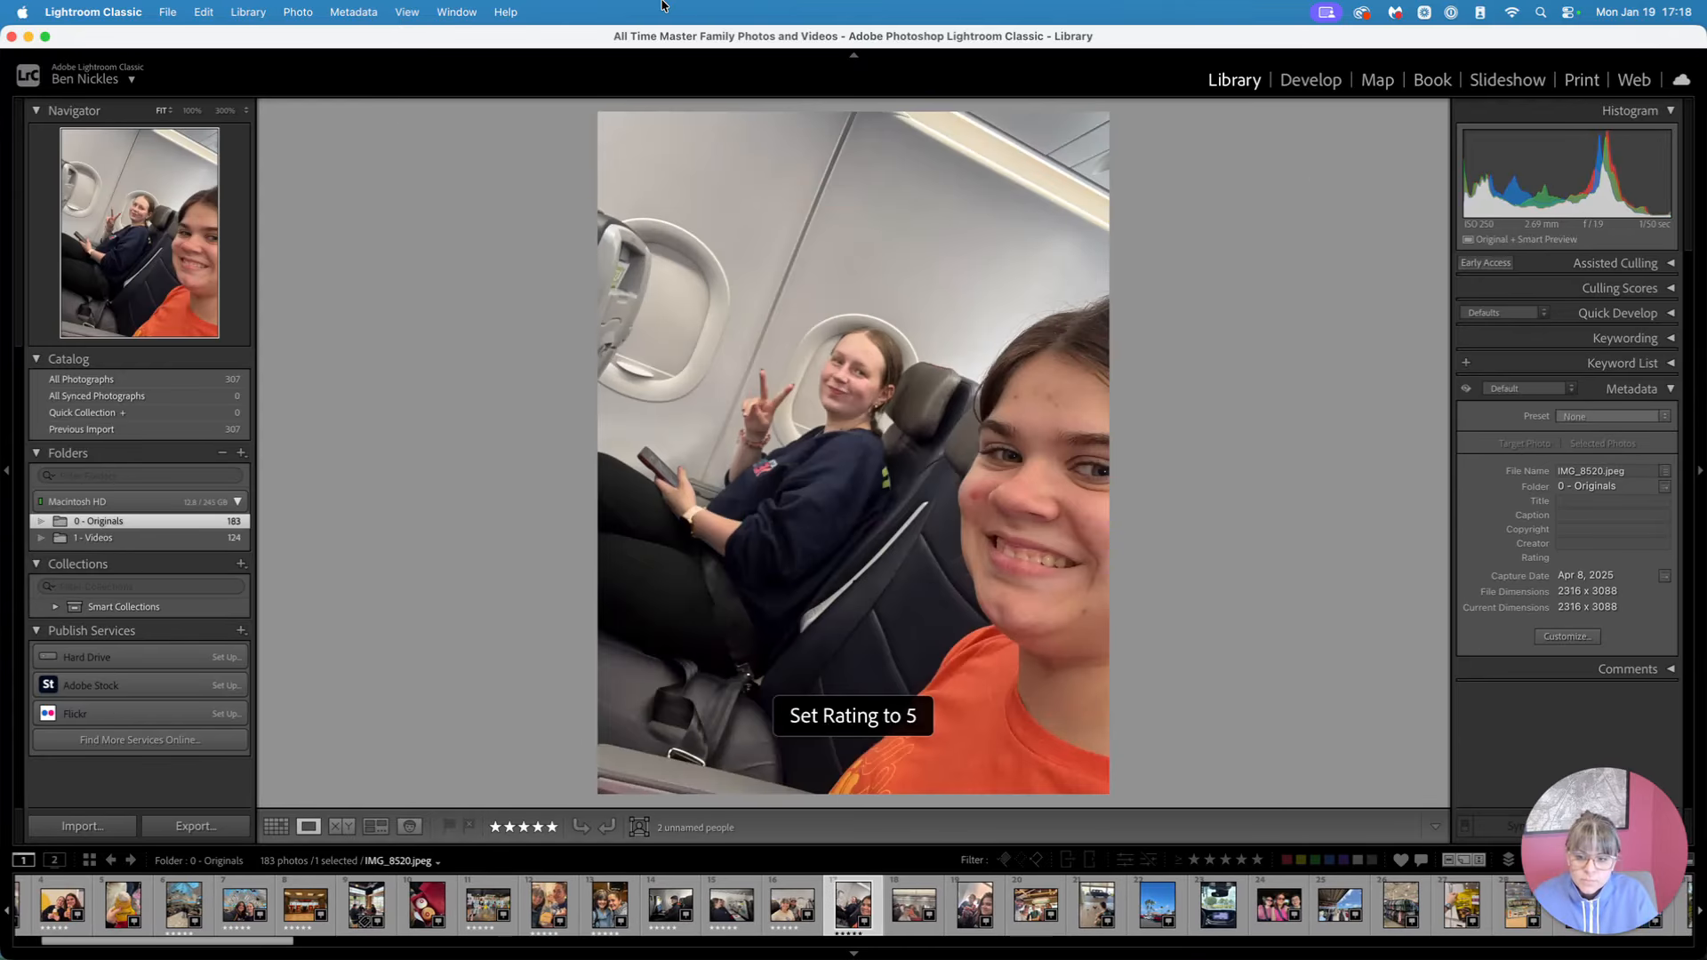
{"action": "key", "text": "5"}
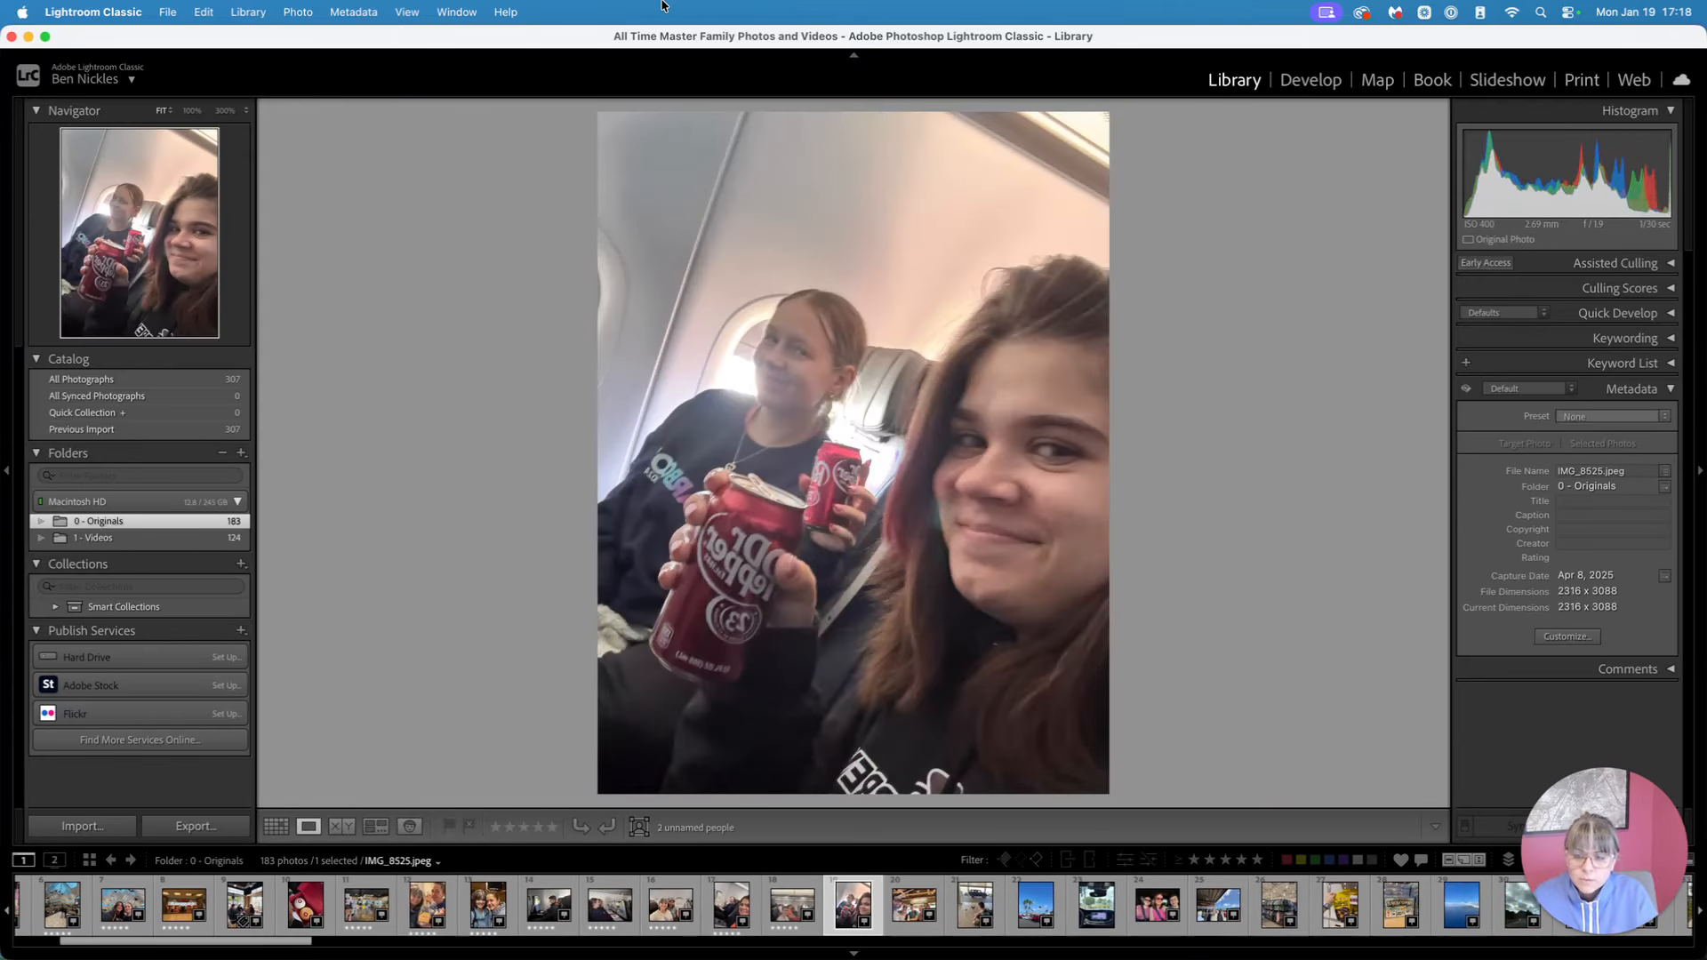
{"action": "key", "text": "5"}
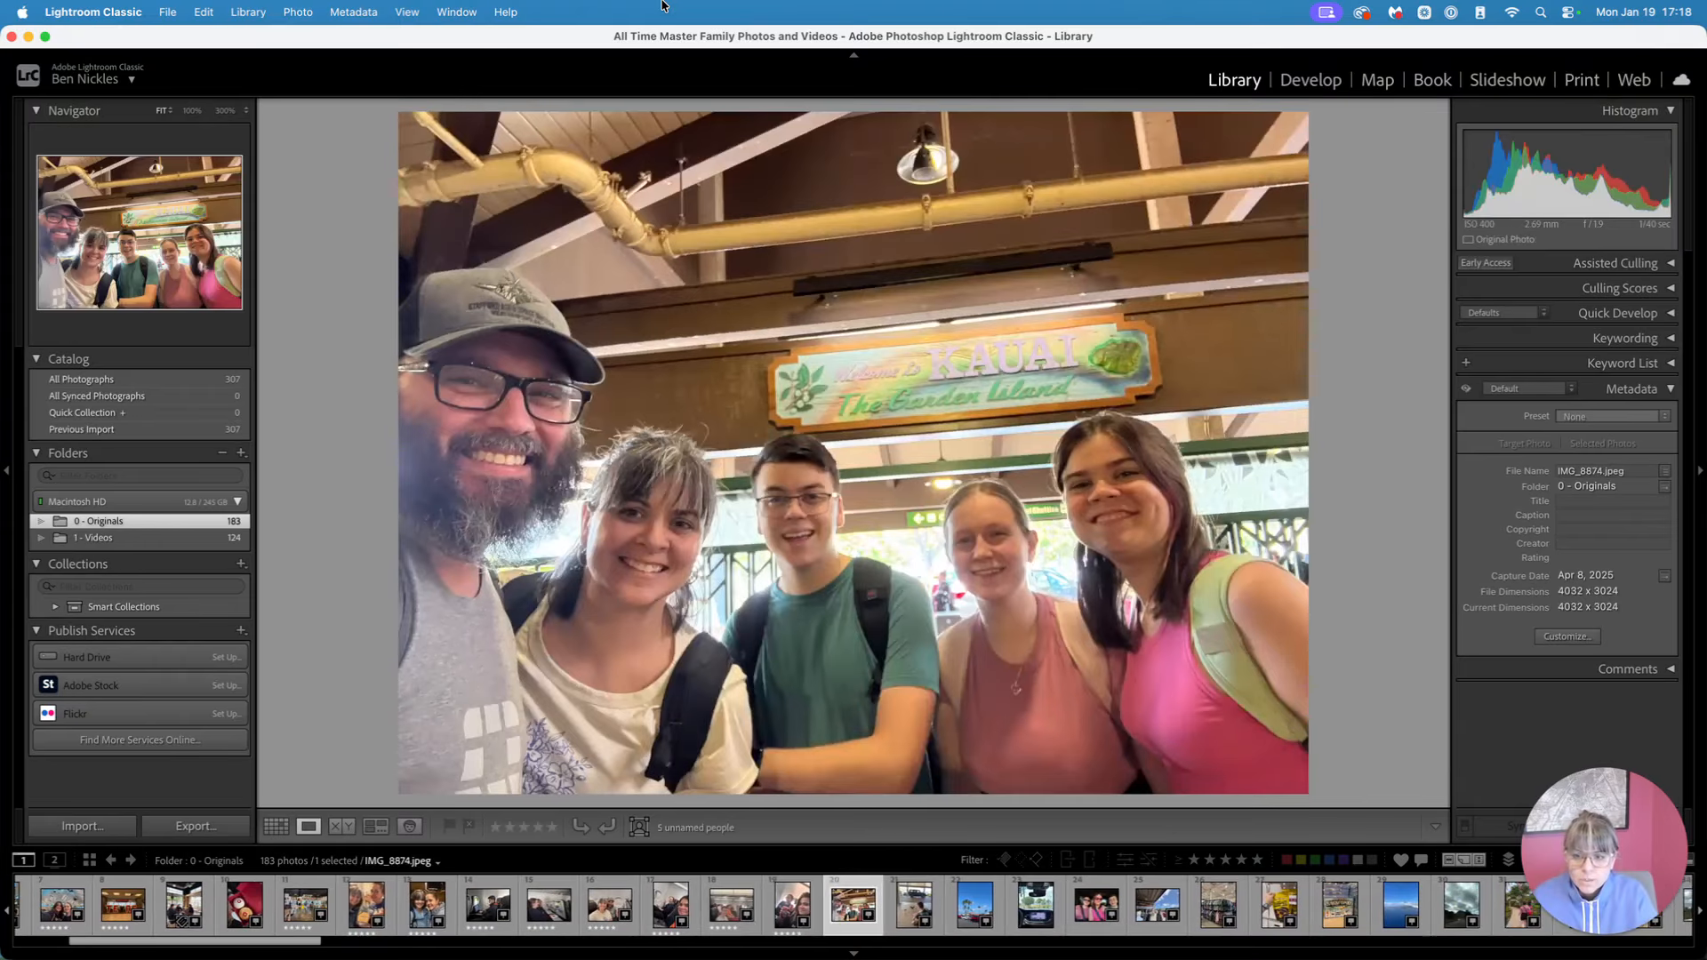
{"action": "key", "text": "5"}
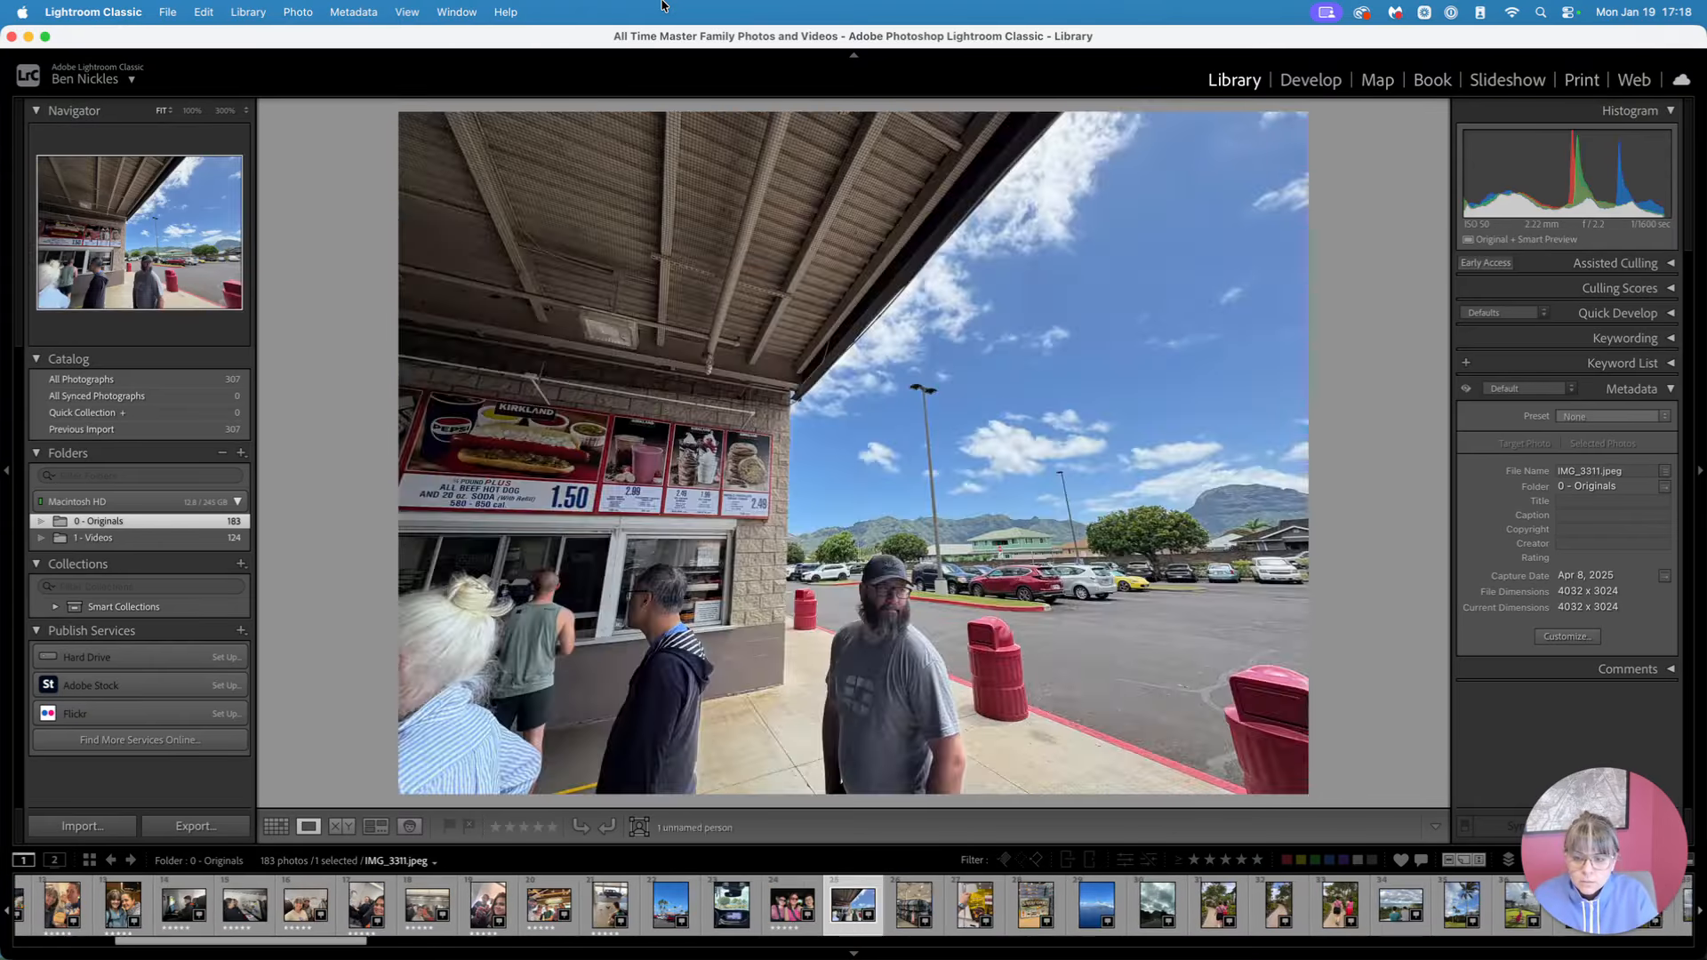
Check the clothing-rack photo IMG_3312.jpeg, return to rate the food-court photo IMG_3311.jpeg 5 stars, and move on
{"action": "key", "text": "Right"}
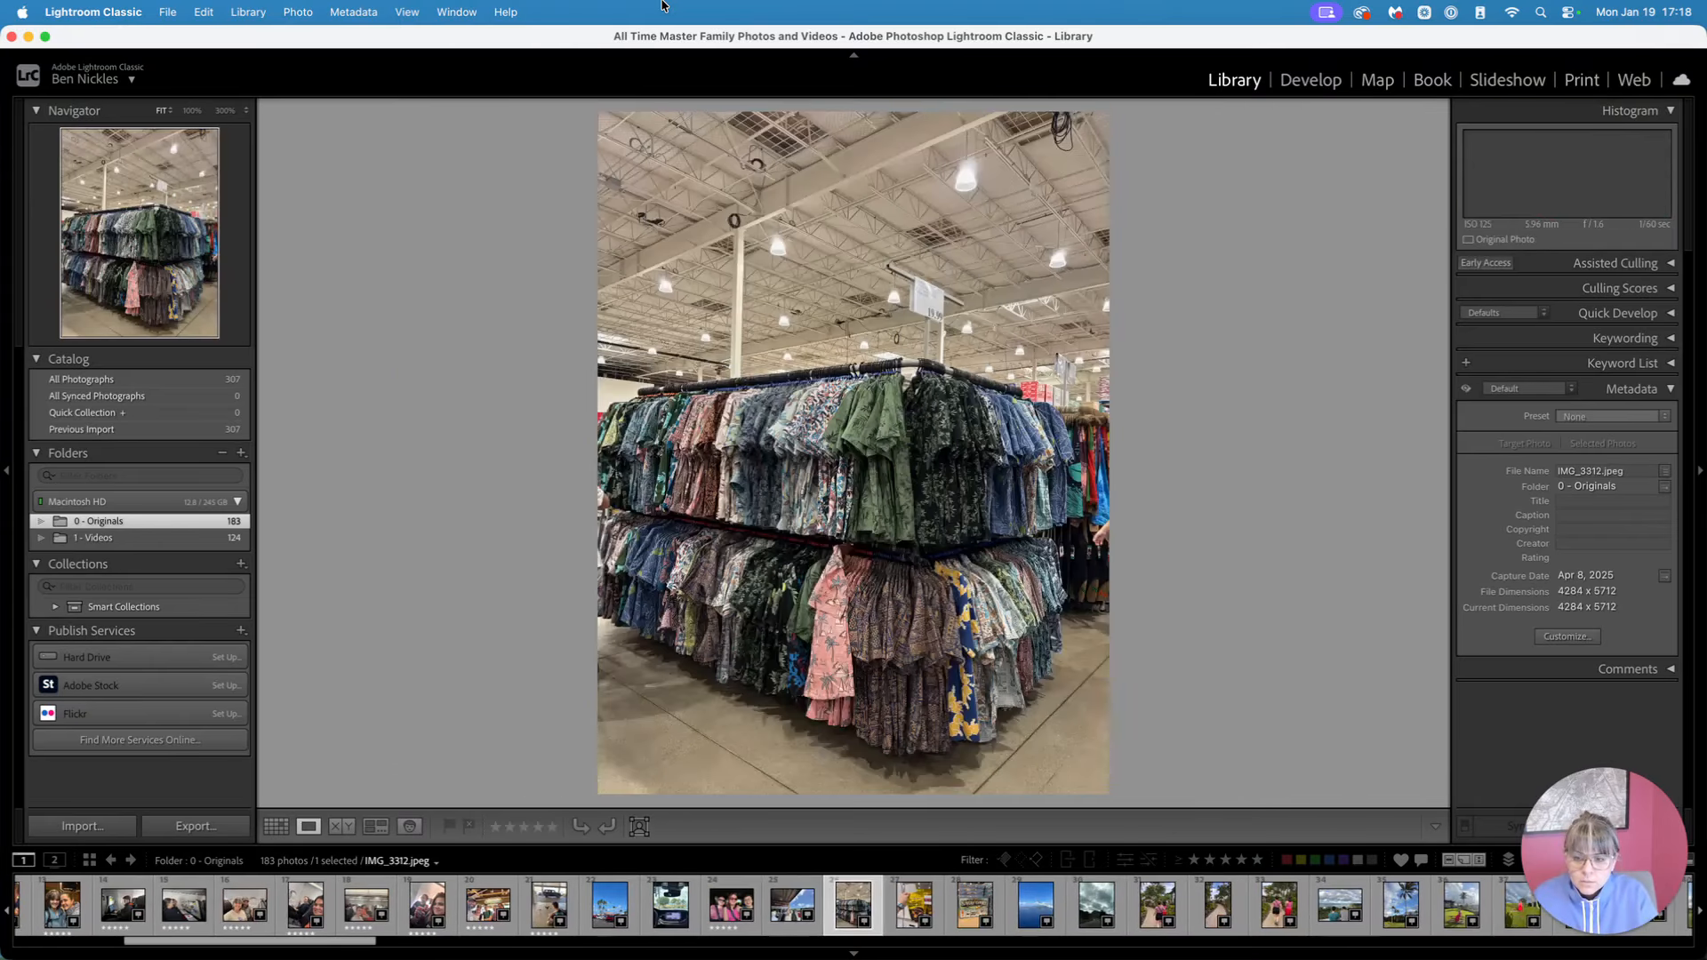
{"action": "key", "text": "Left"}
{"action": "key", "text": "5"}
{"action": "key", "text": "Right"}
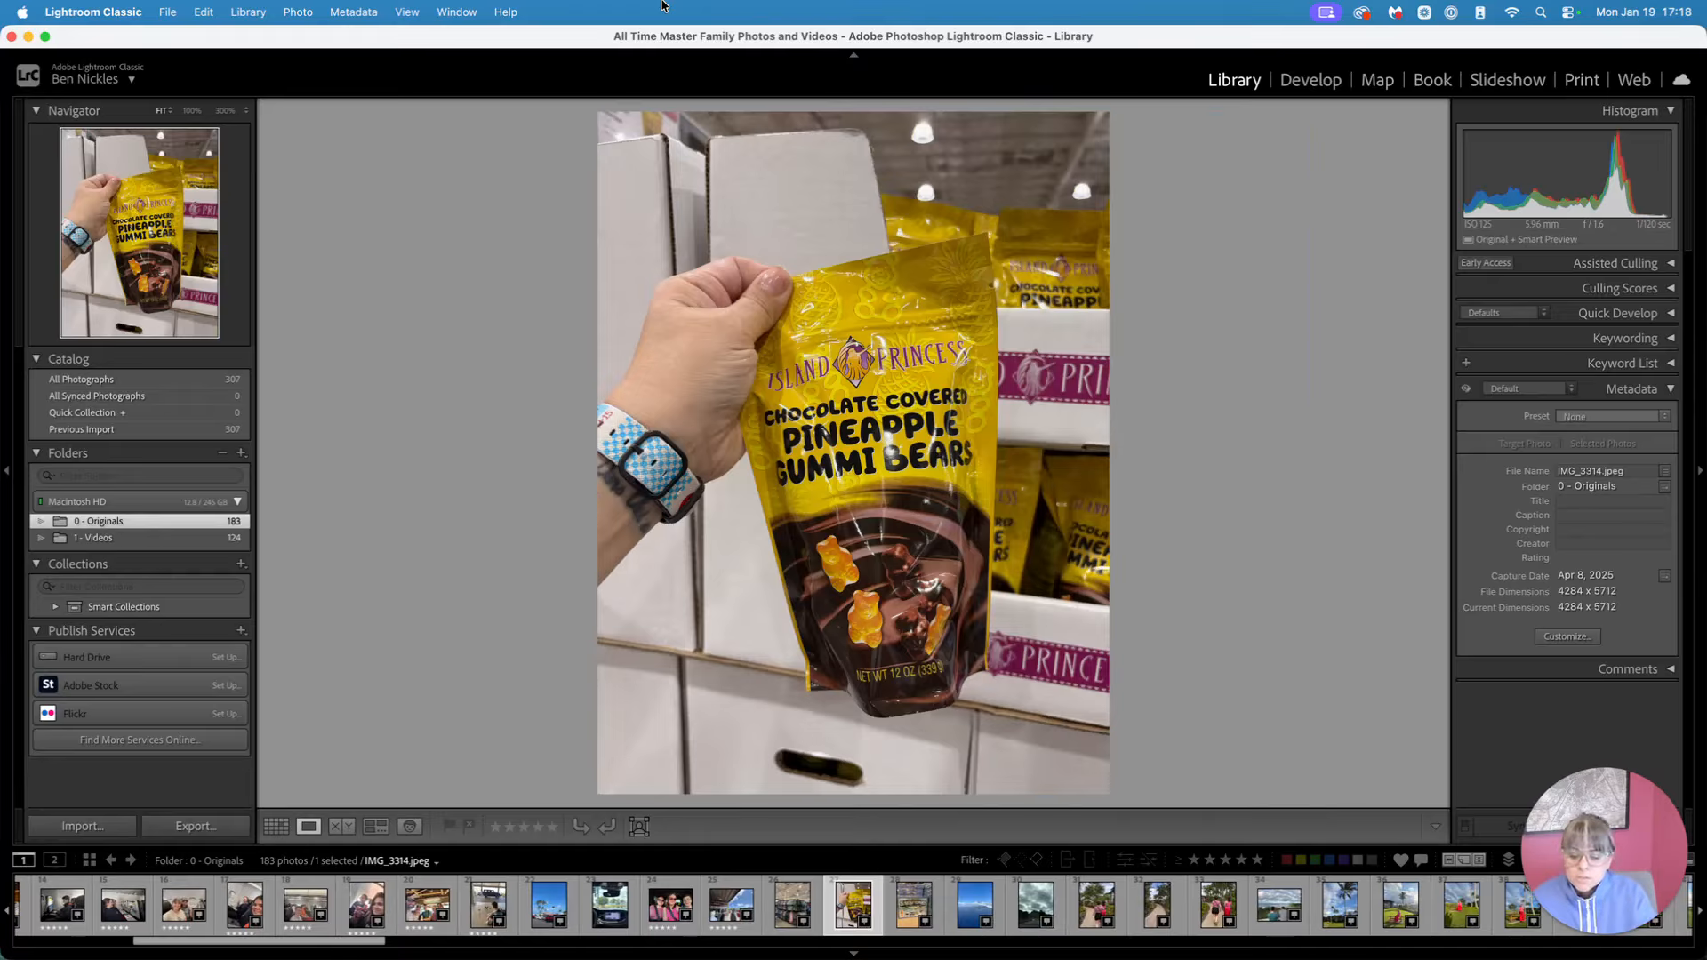
Try 3-star and 5-star ratings and a Pick flag on the gummi bears photo IMG_3314.jpeg, clearing each one
{"action": "key", "text": "3"}
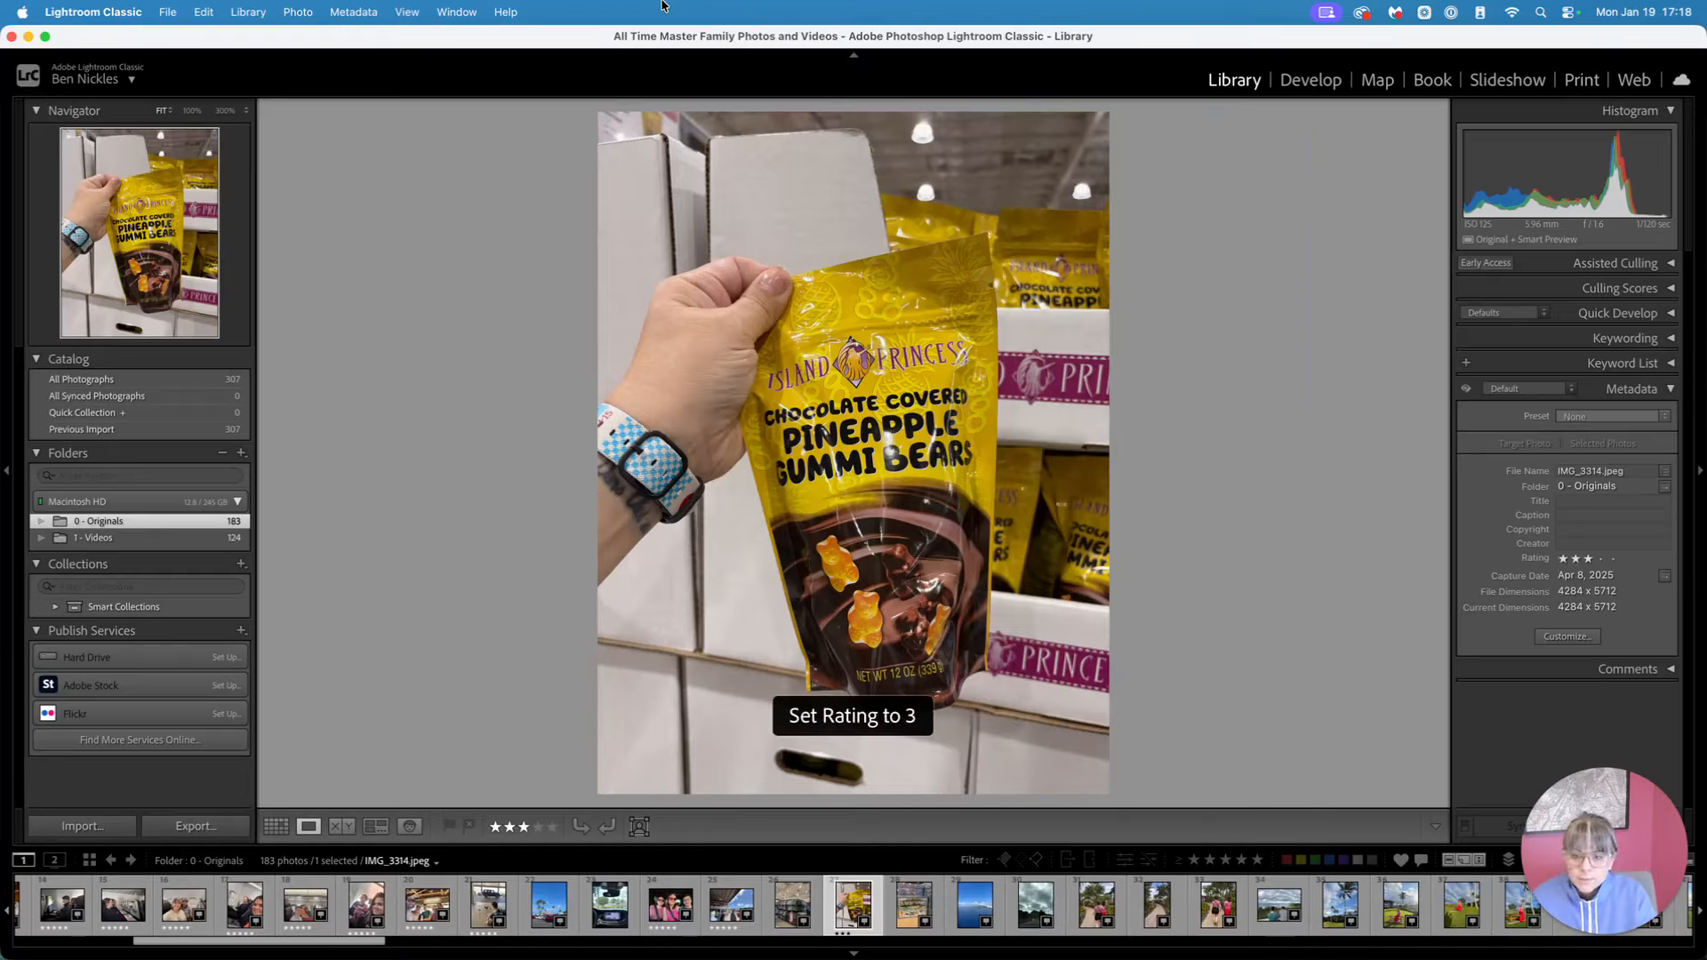
{"action": "key", "text": "0"}
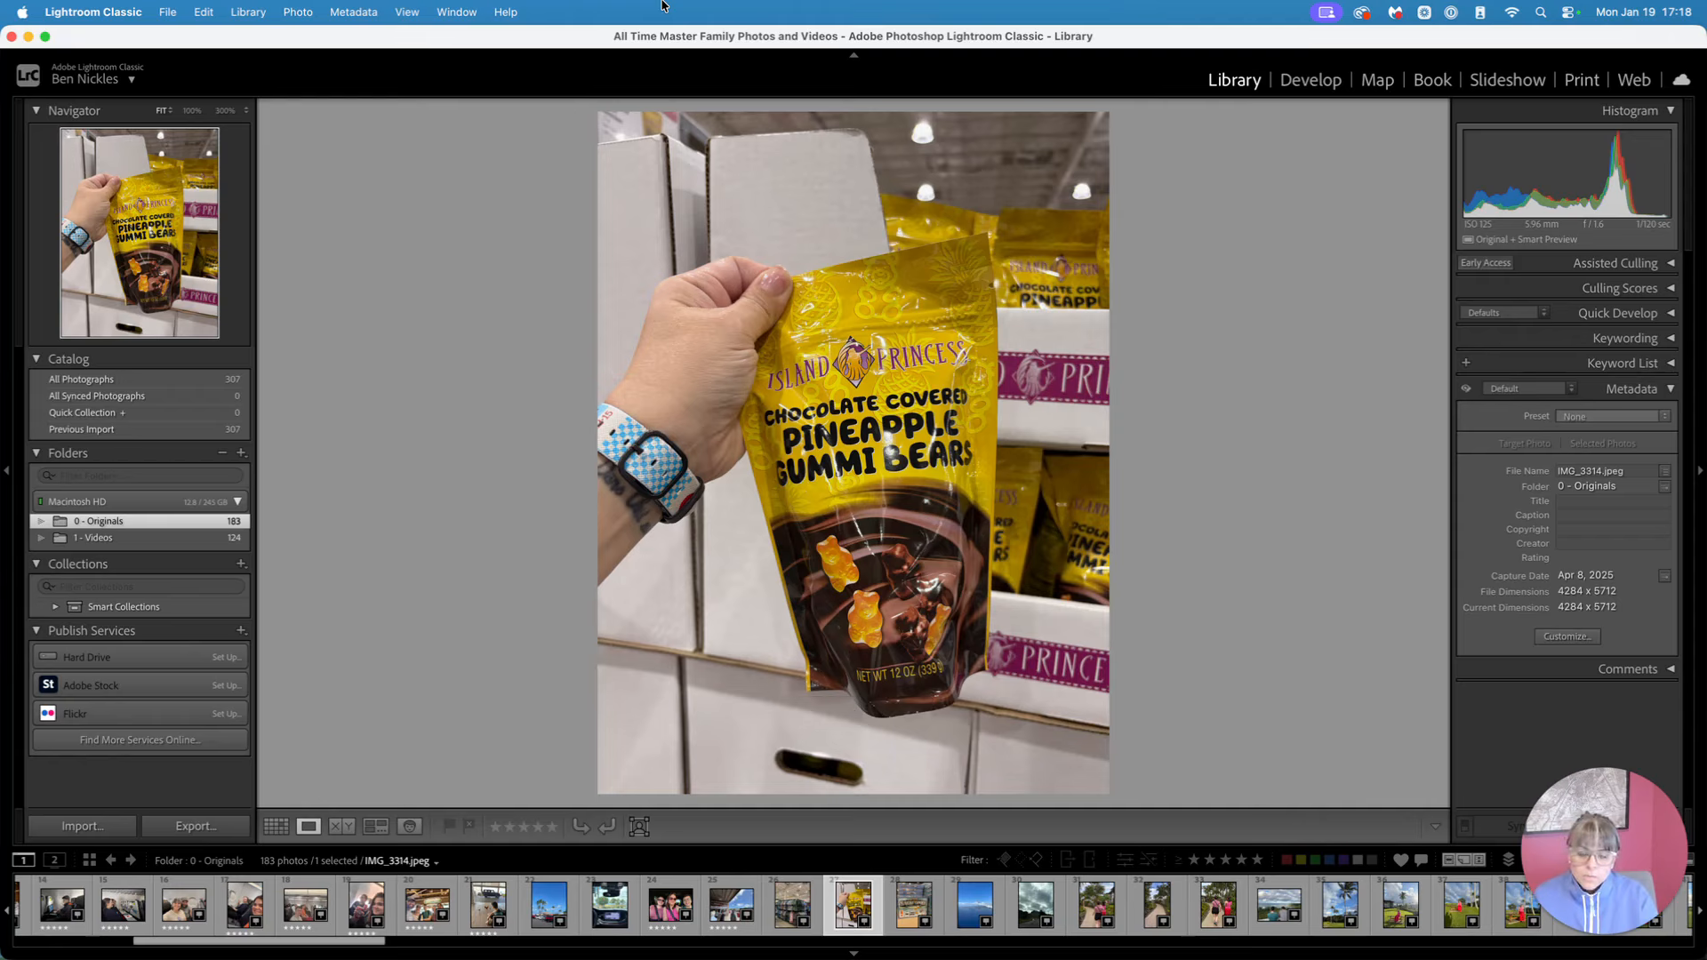
{"action": "key", "text": "5"}
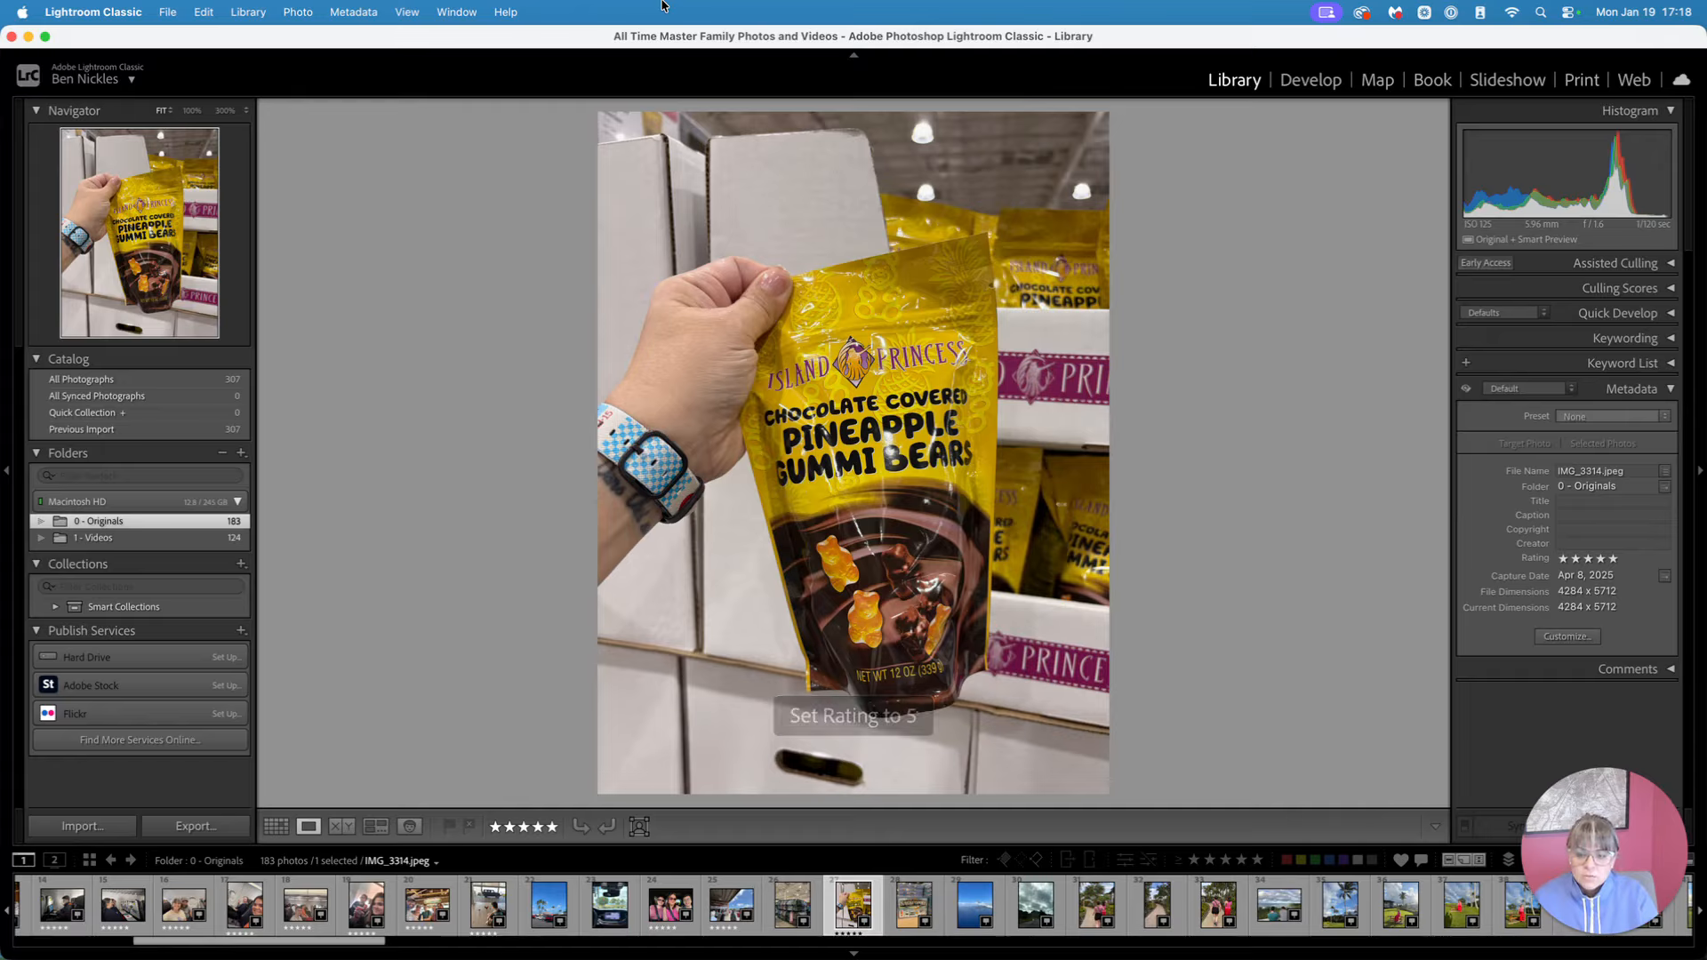
{"action": "key", "text": "5"}
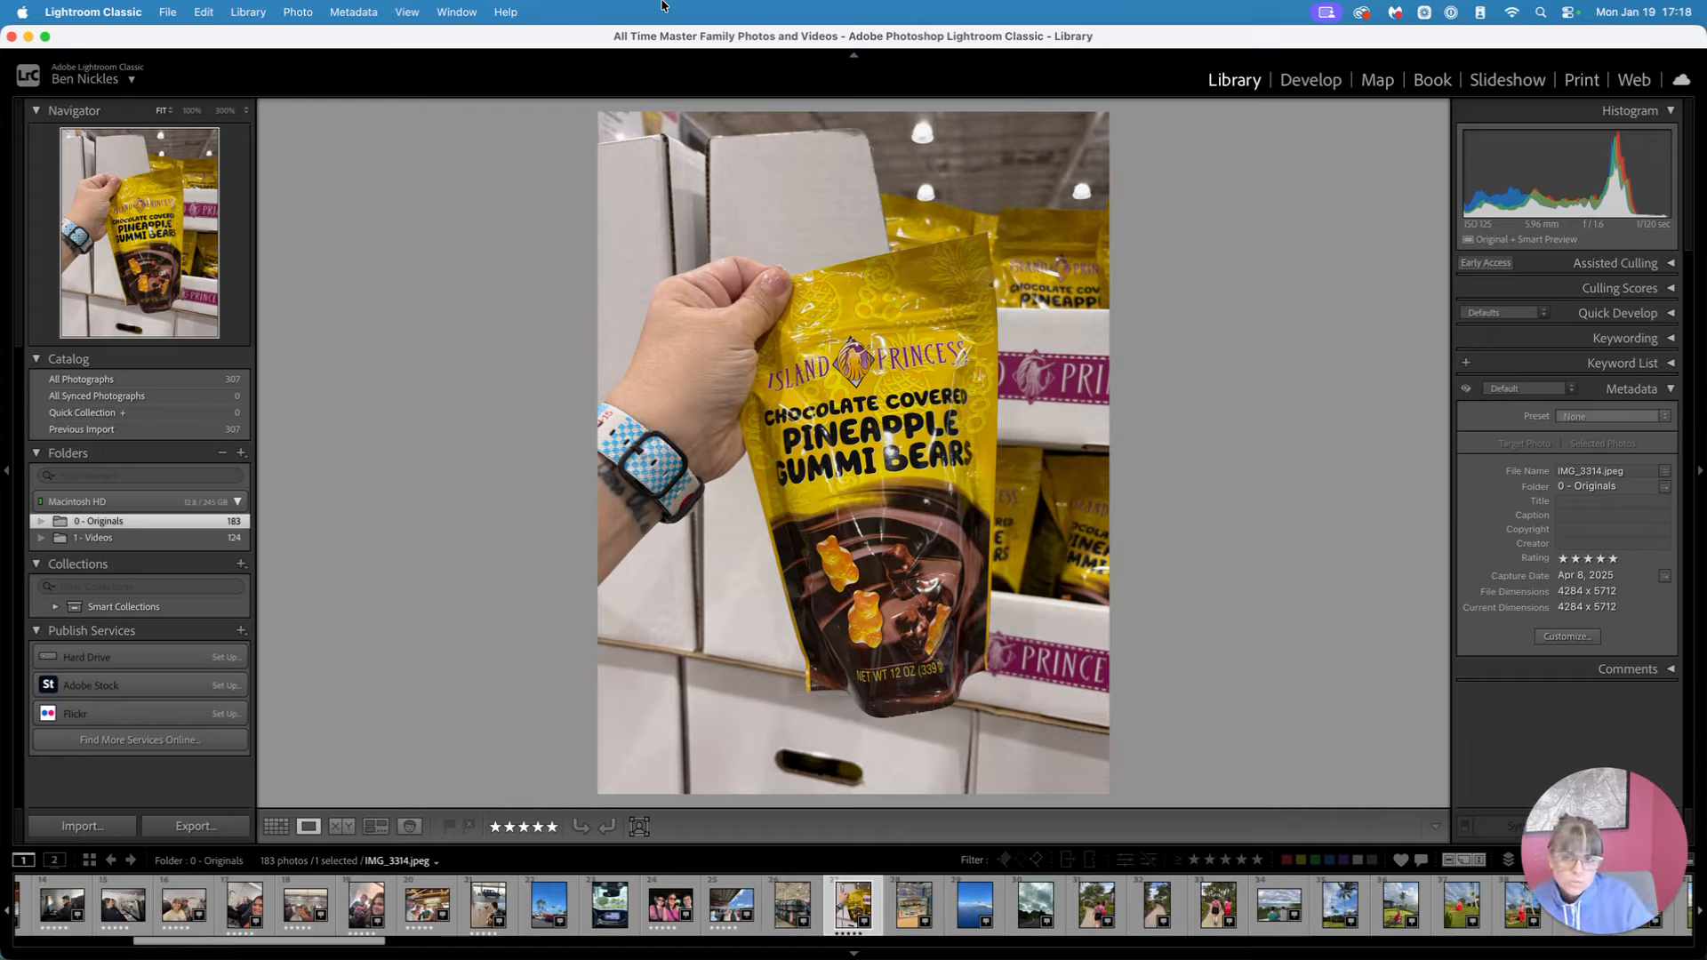
{"action": "key", "text": "0"}
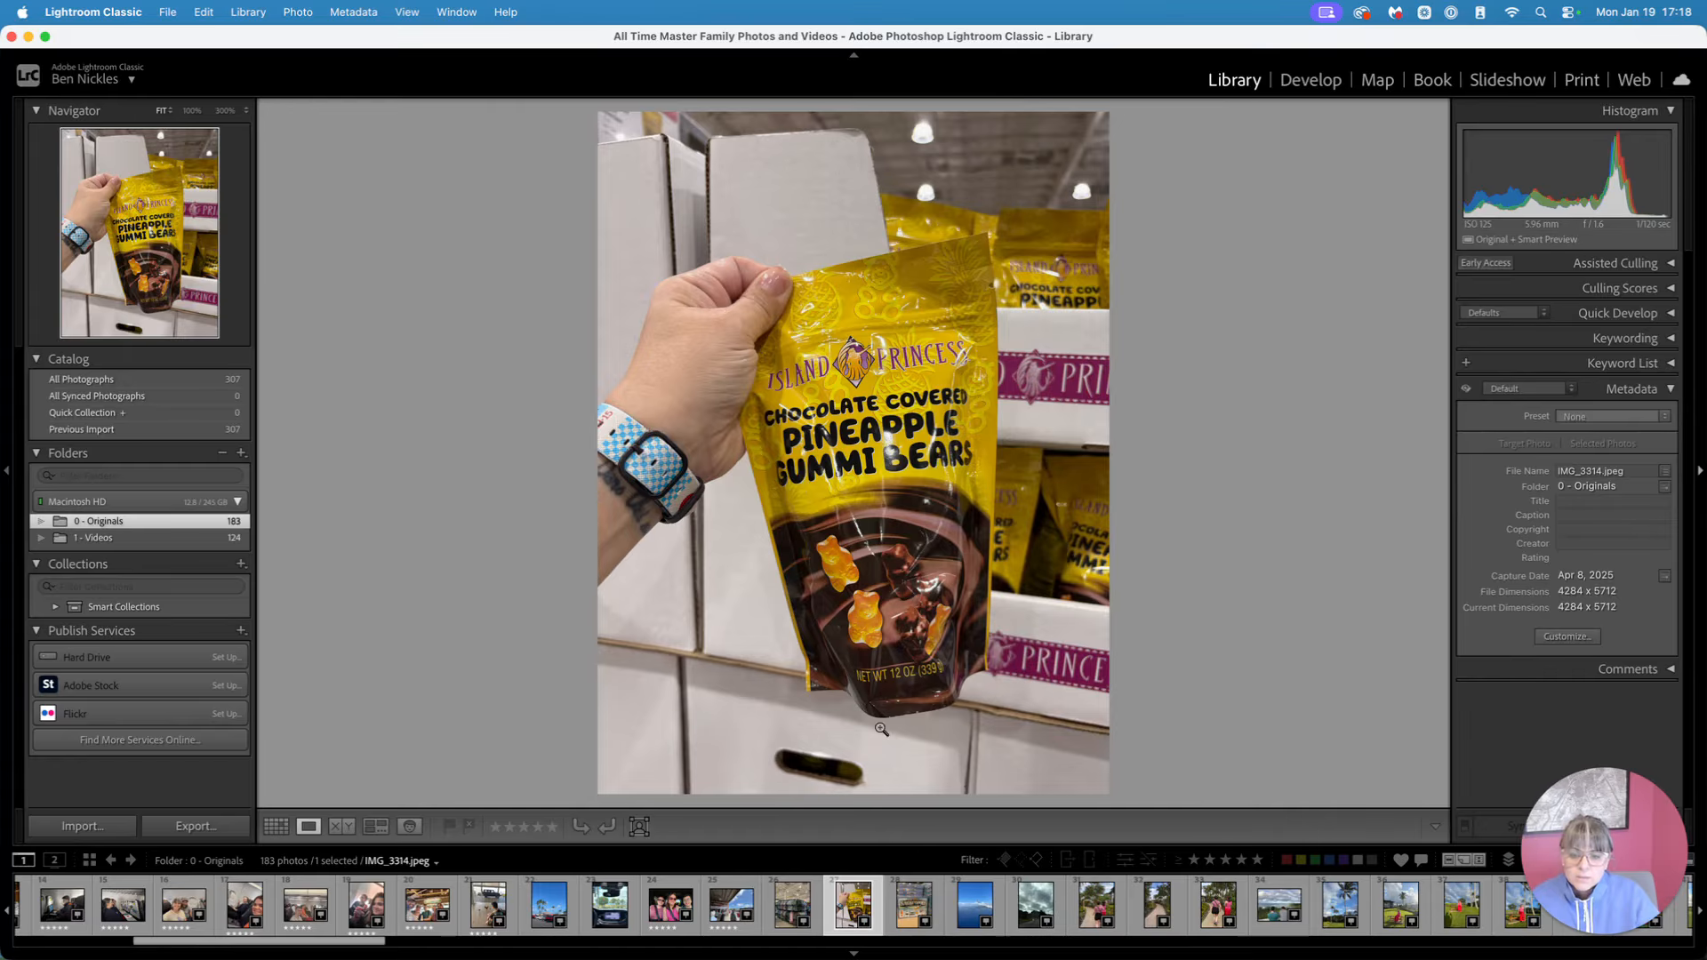
{"action": "key", "text": "p"}
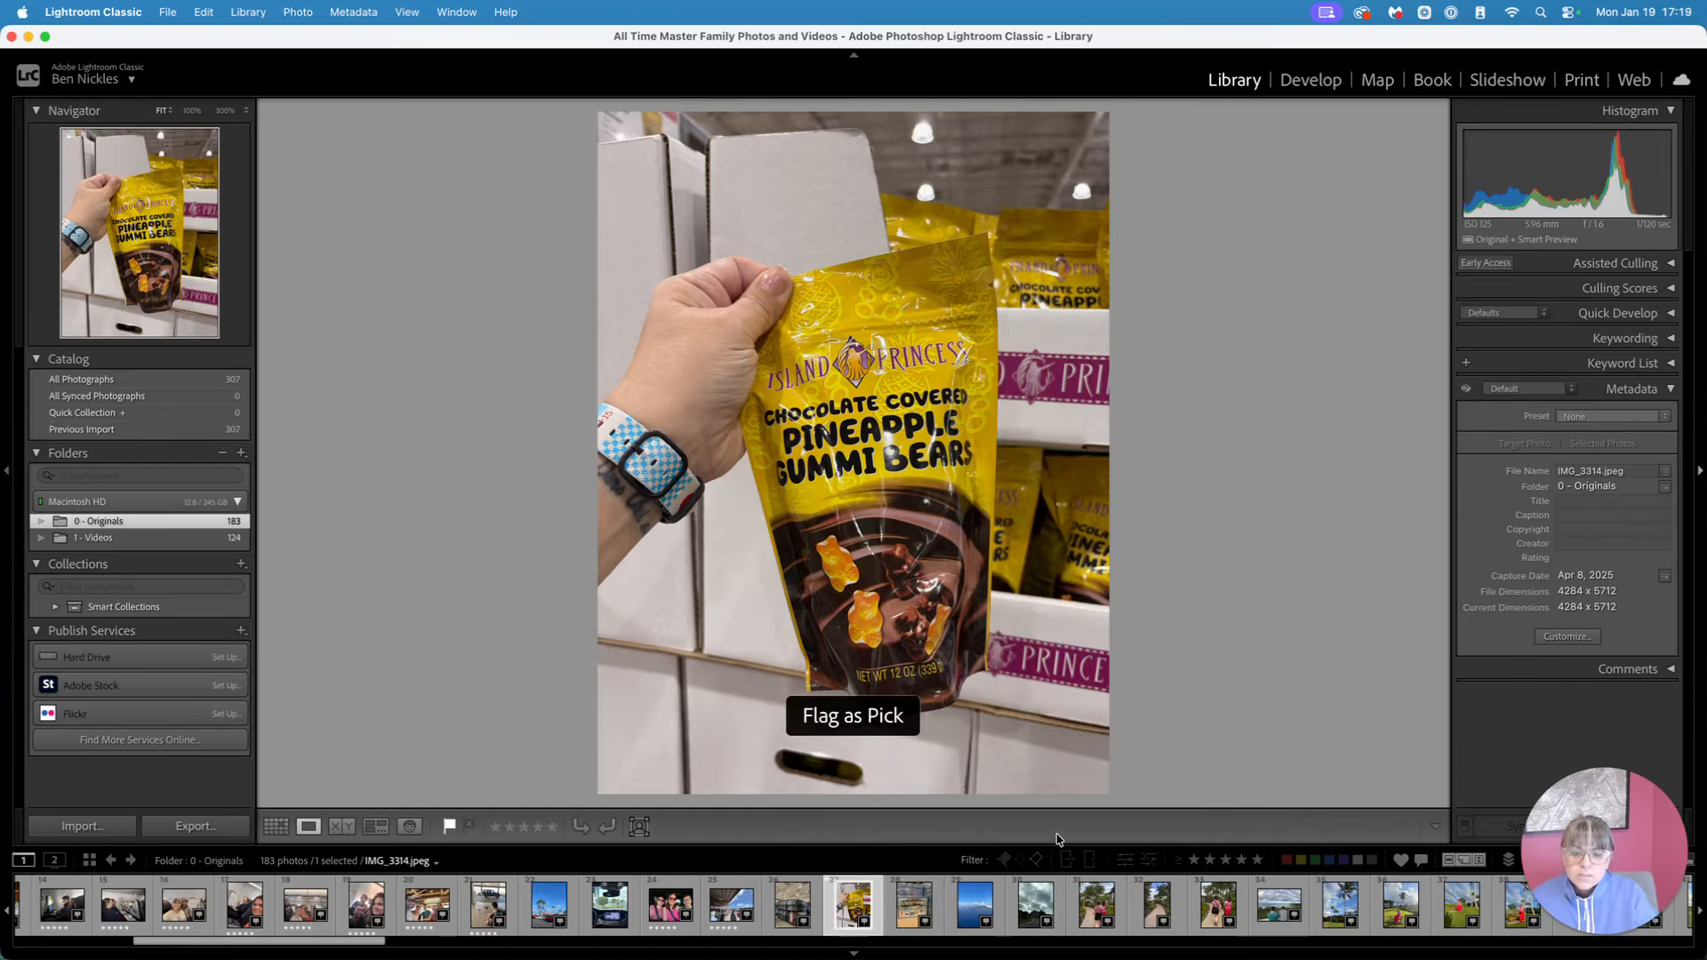
{"action": "key", "text": "u"}
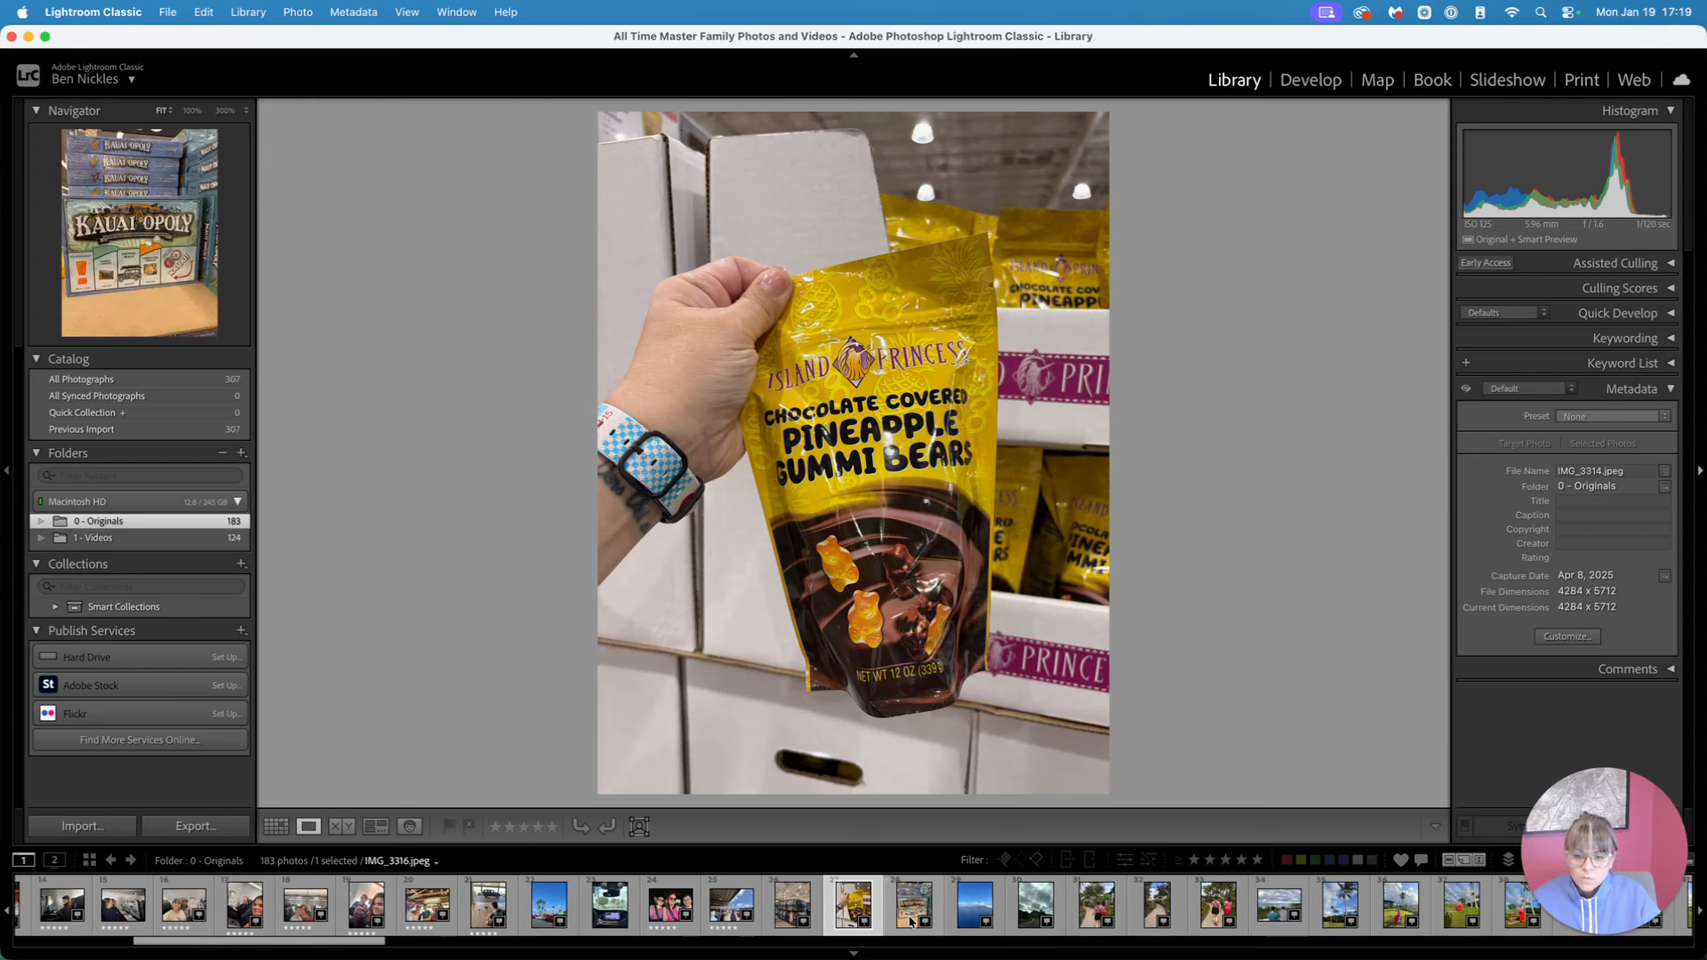
Select the airplane wing photo IMG_6475.jpeg and apply the green color label
{"action": "left_click", "coordinate": [974, 904]}
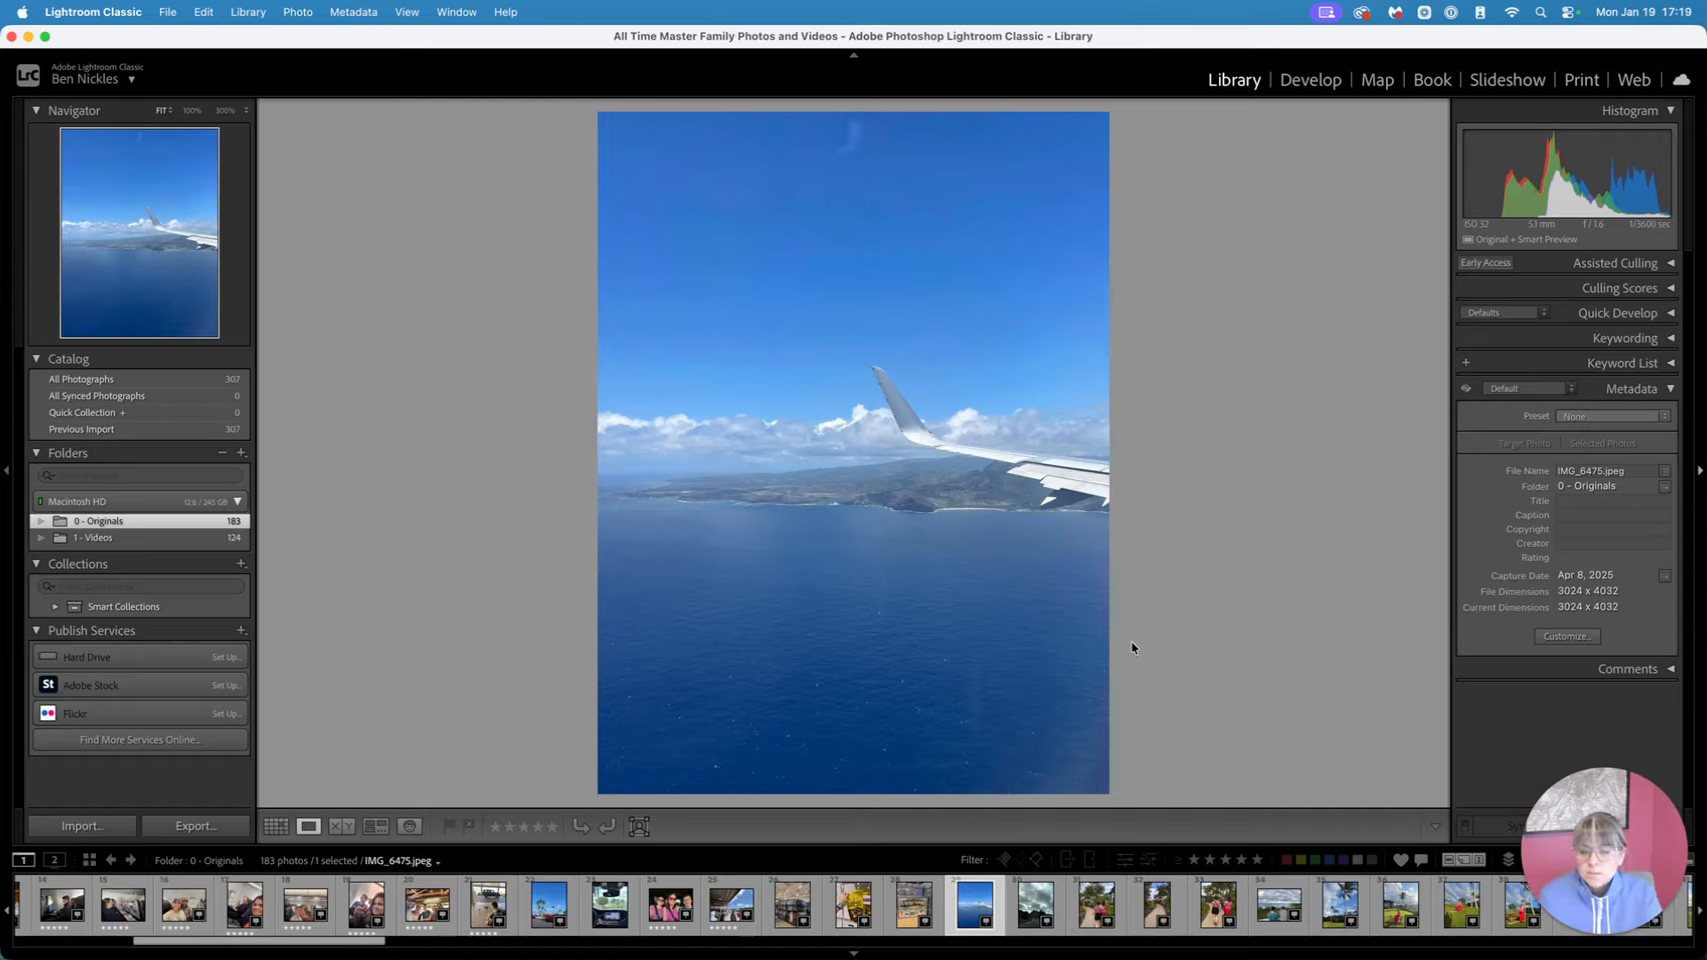
{"action": "key", "text": "8"}
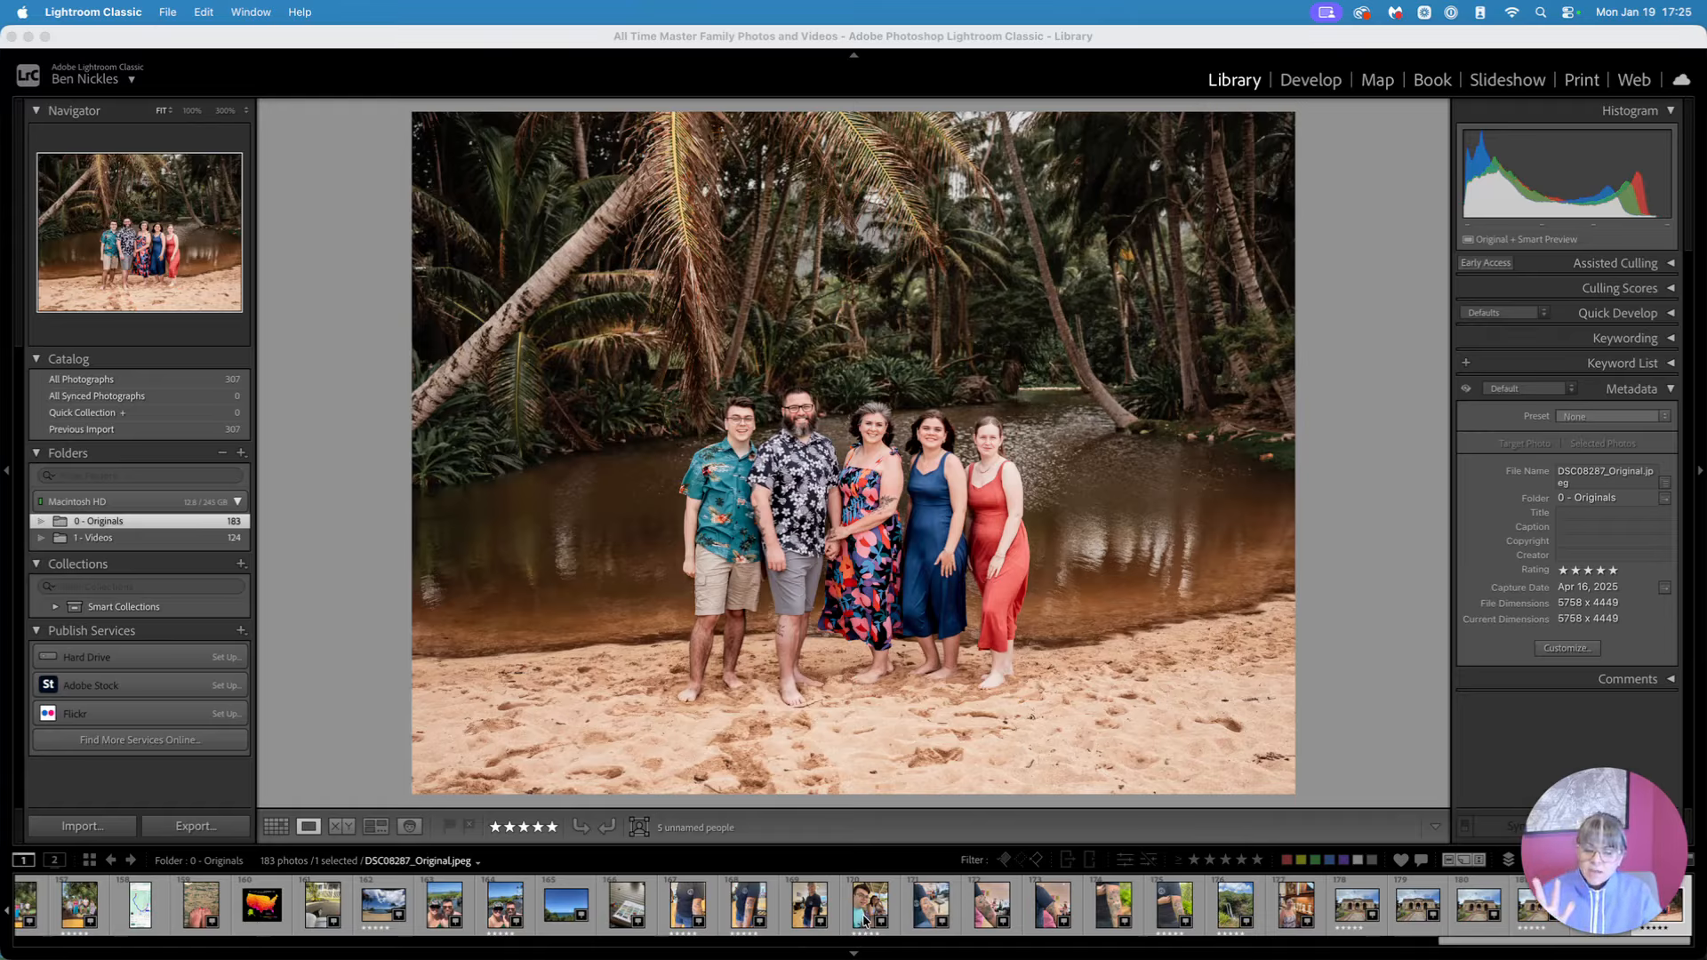
Filter the 0 - Originals folder to photos rated 4 stars or lower and select all of them
{"action": "left_click", "coordinate": [1244, 865]}
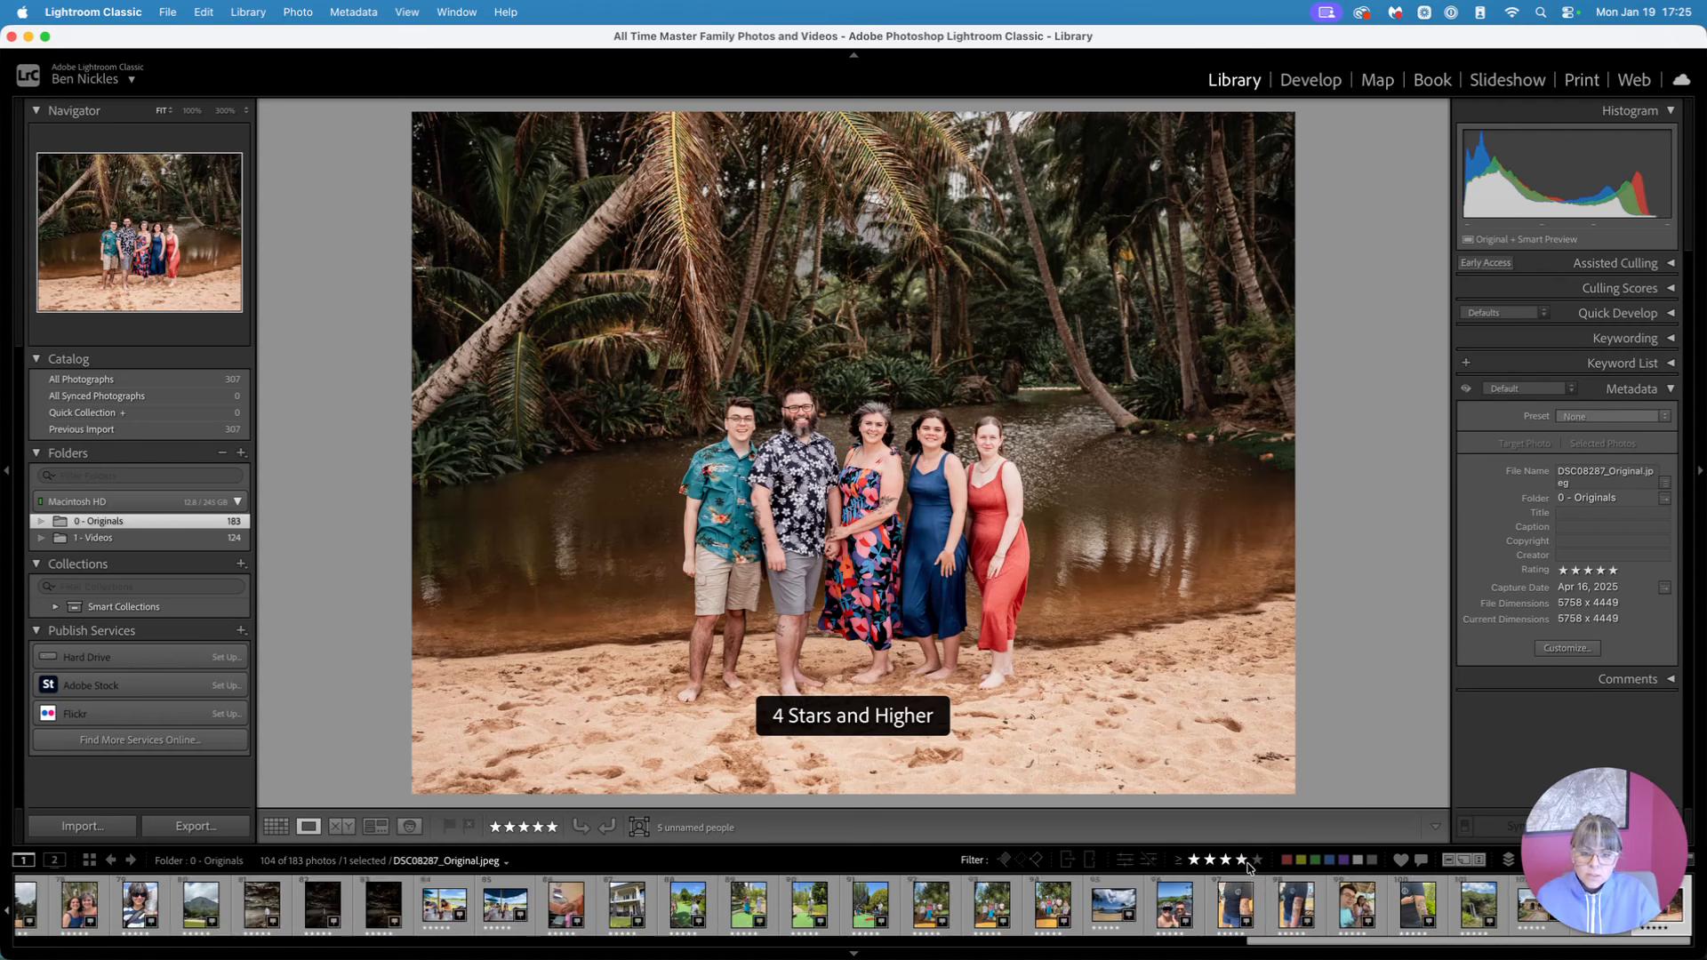
{"action": "left_click", "coordinate": [1178, 864]}
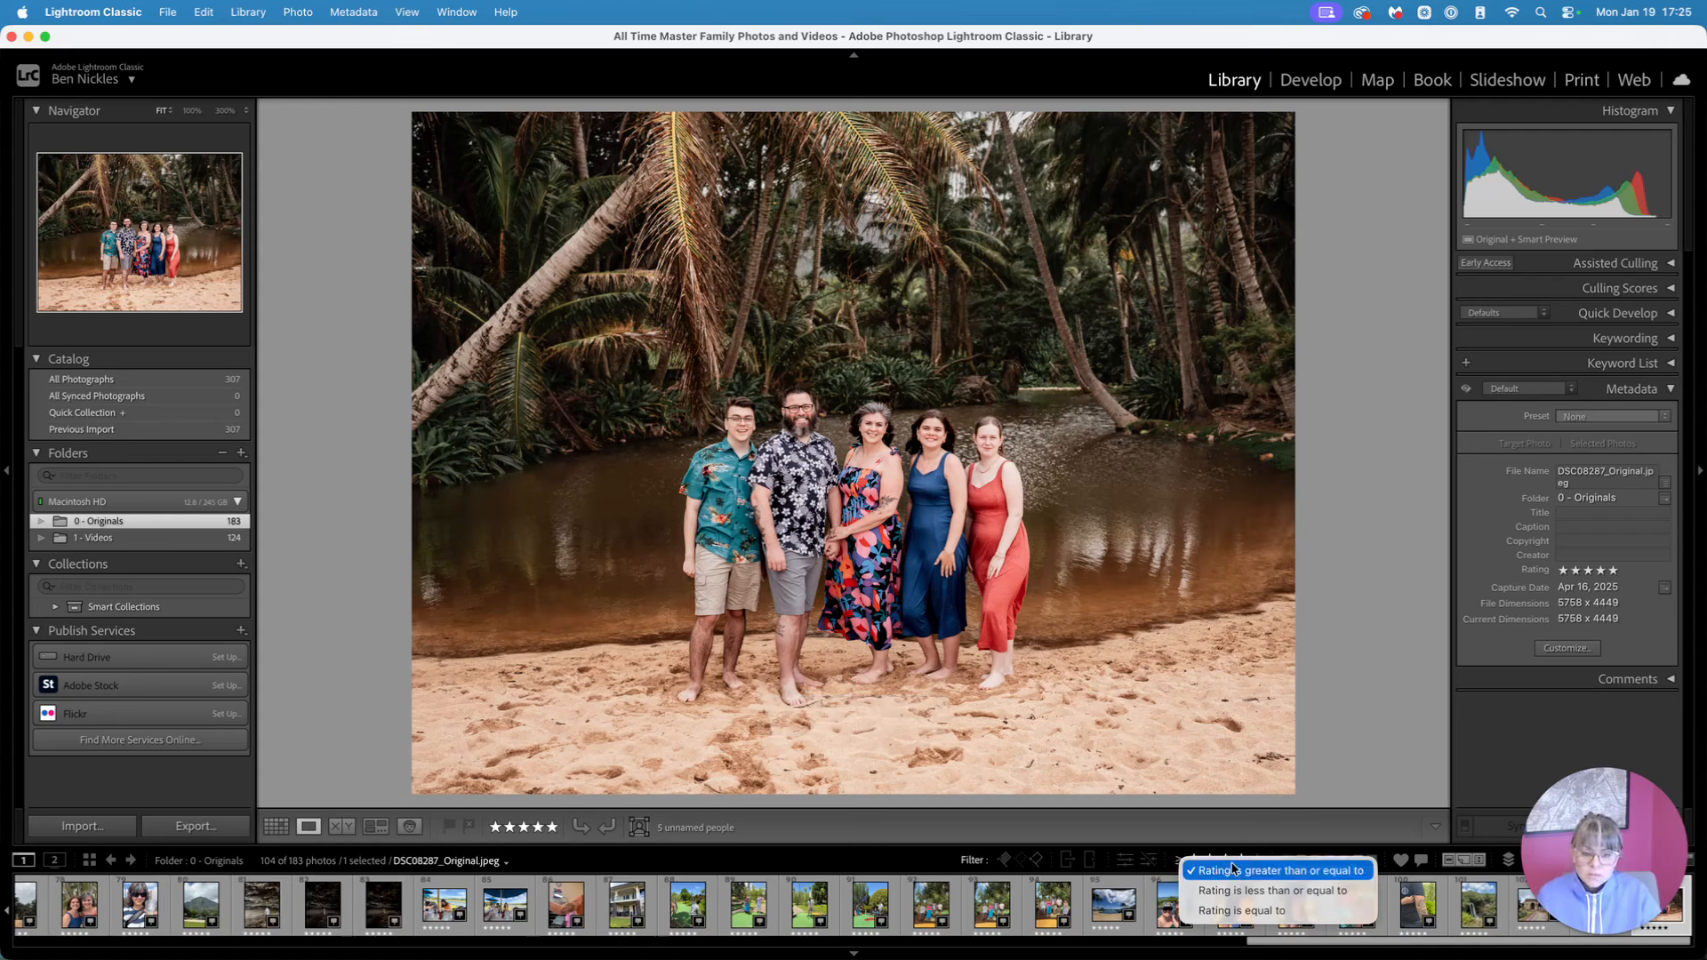
{"action": "left_click", "coordinate": [1340, 891]}
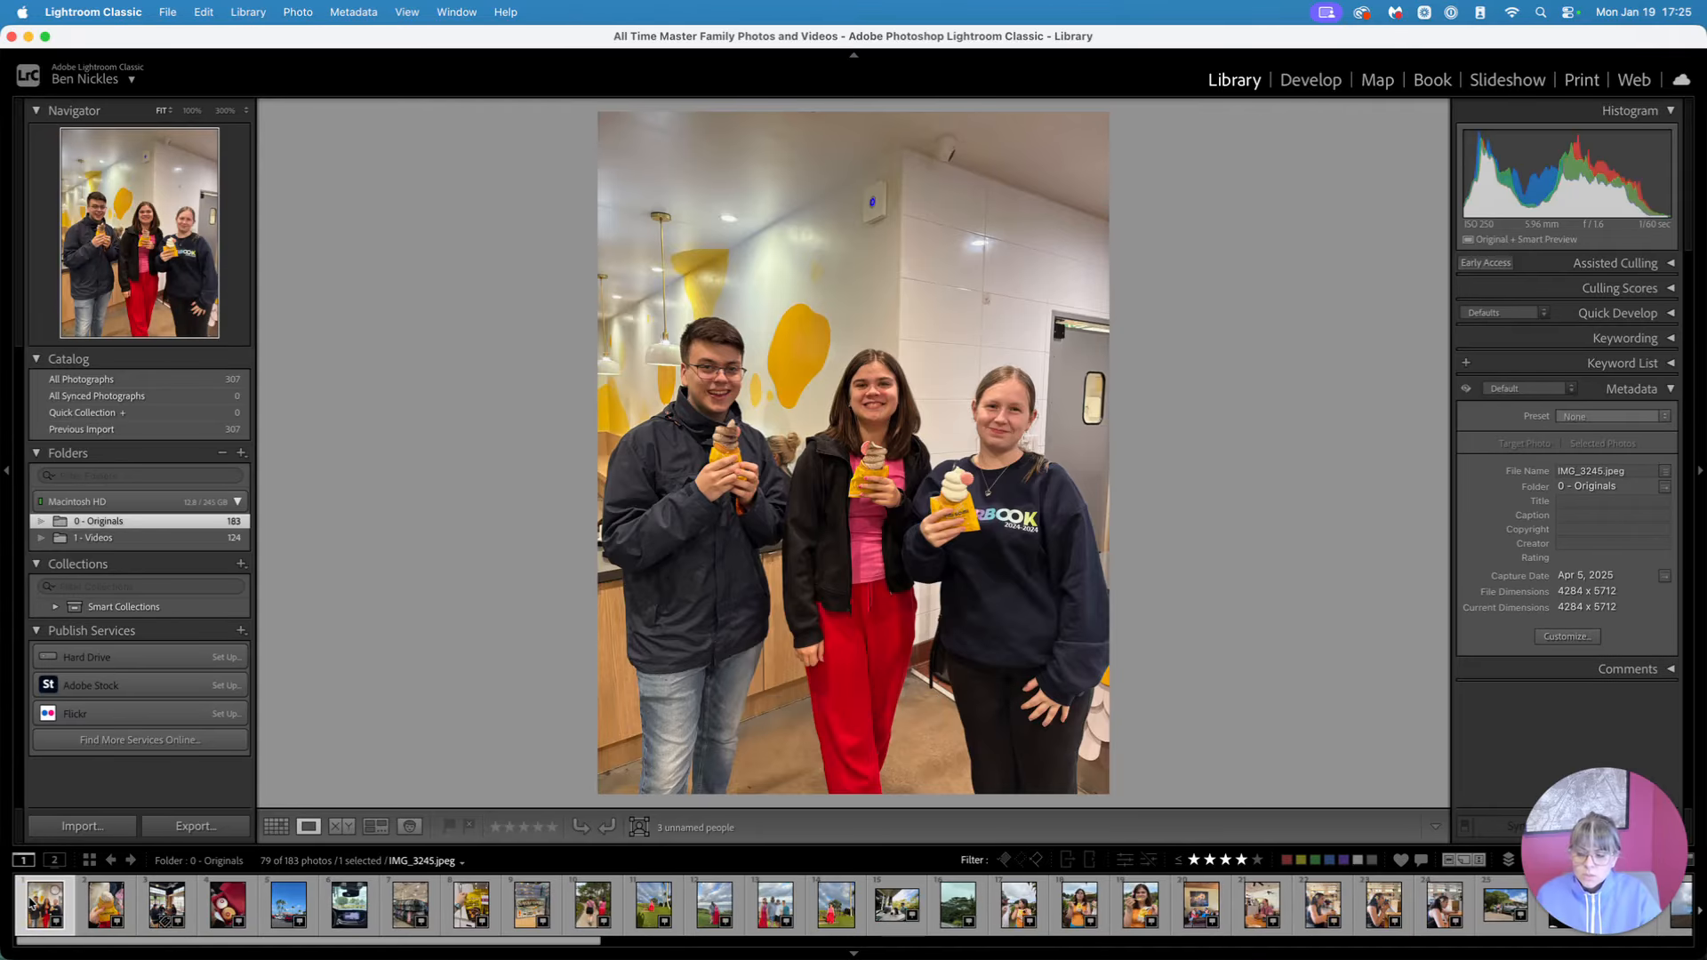
{"action": "key", "text": "super+a"}
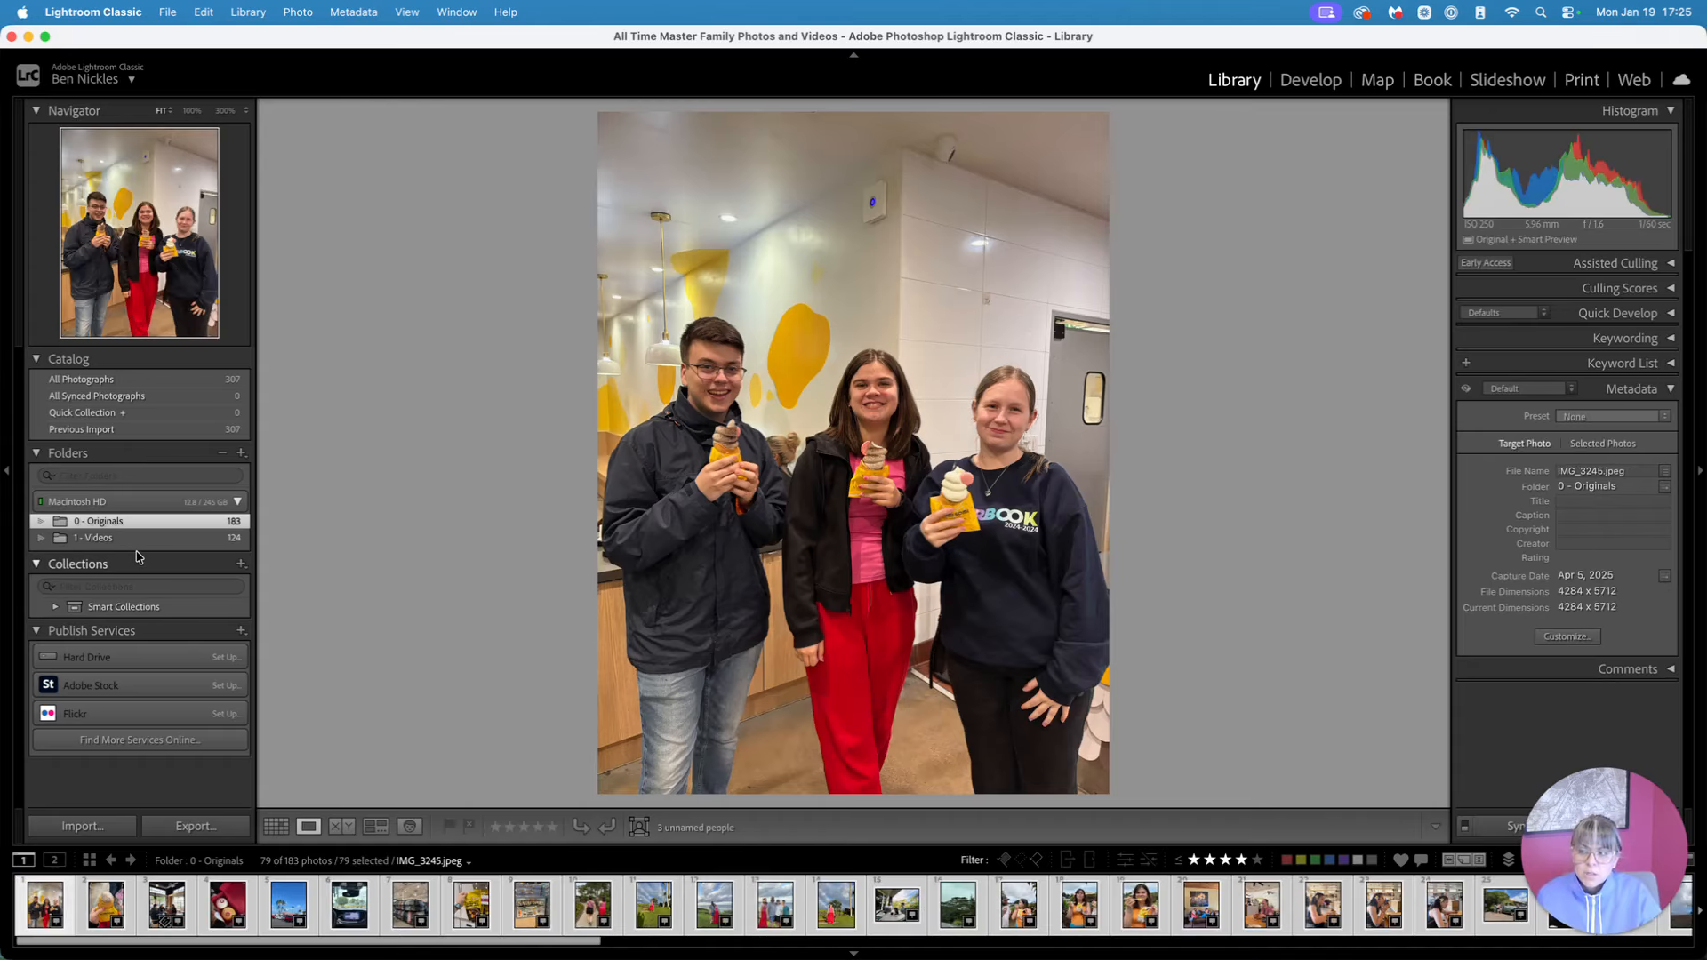
Add a new folder named 2 - Junk inside the All Time Master Family Photos and Videos folder
{"action": "left_click", "coordinate": [242, 453]}
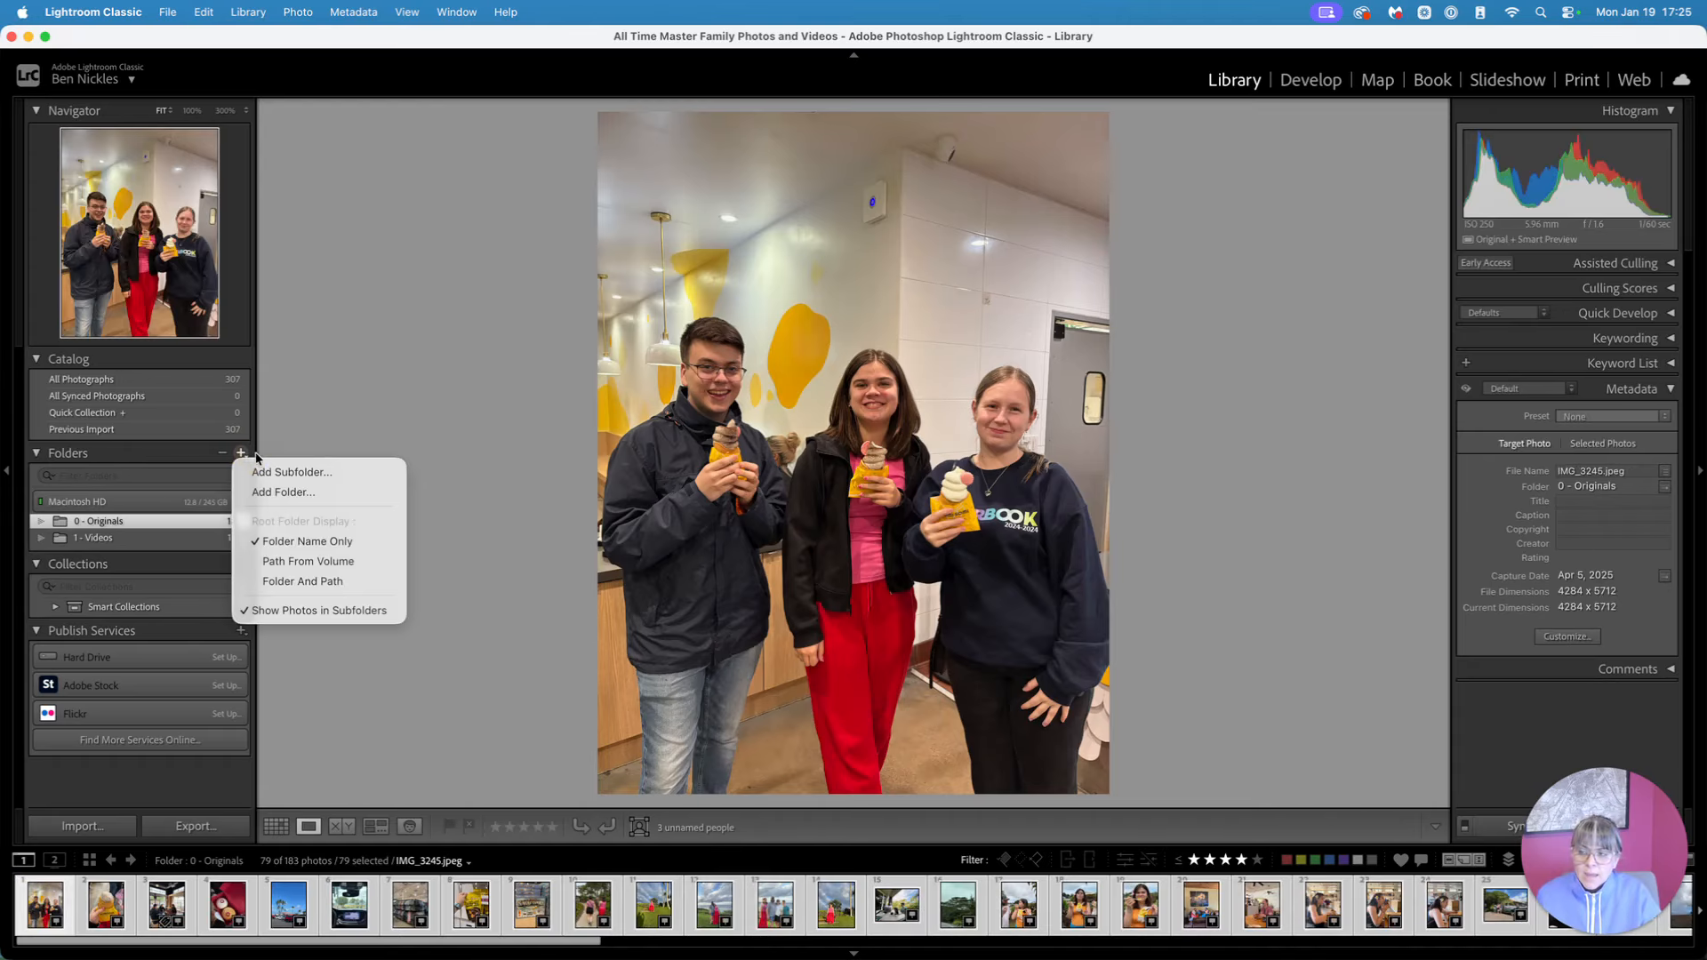
{"action": "left_click", "coordinate": [271, 492]}
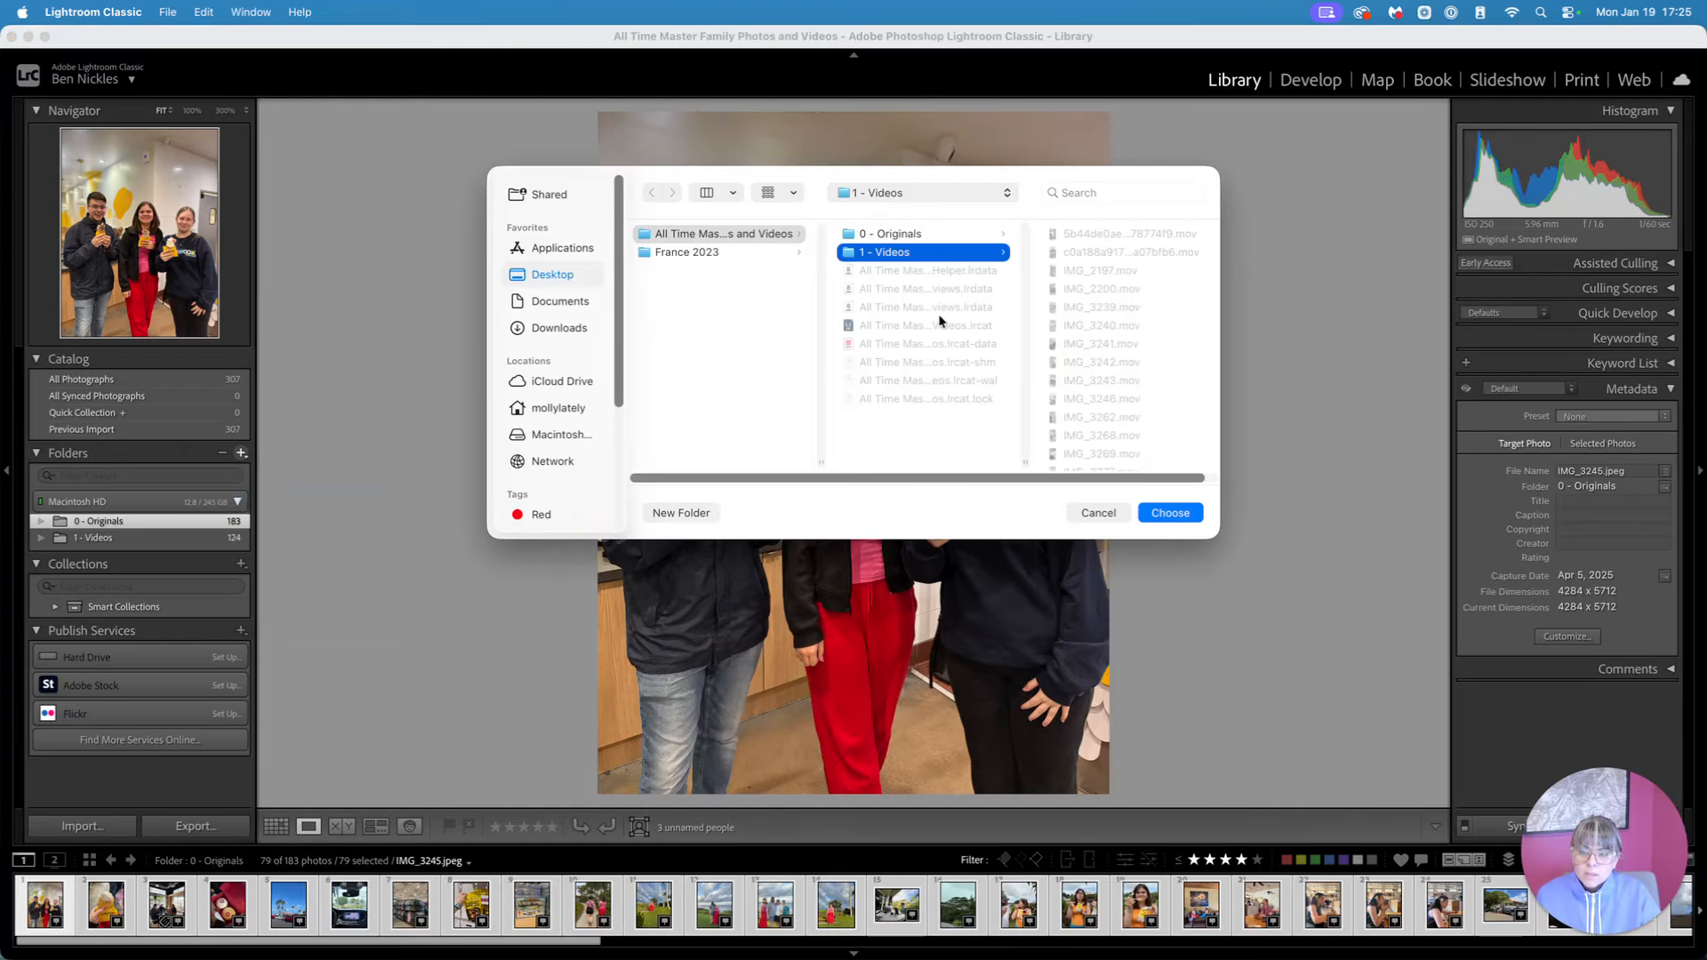
{"action": "left_click", "coordinate": [702, 233]}
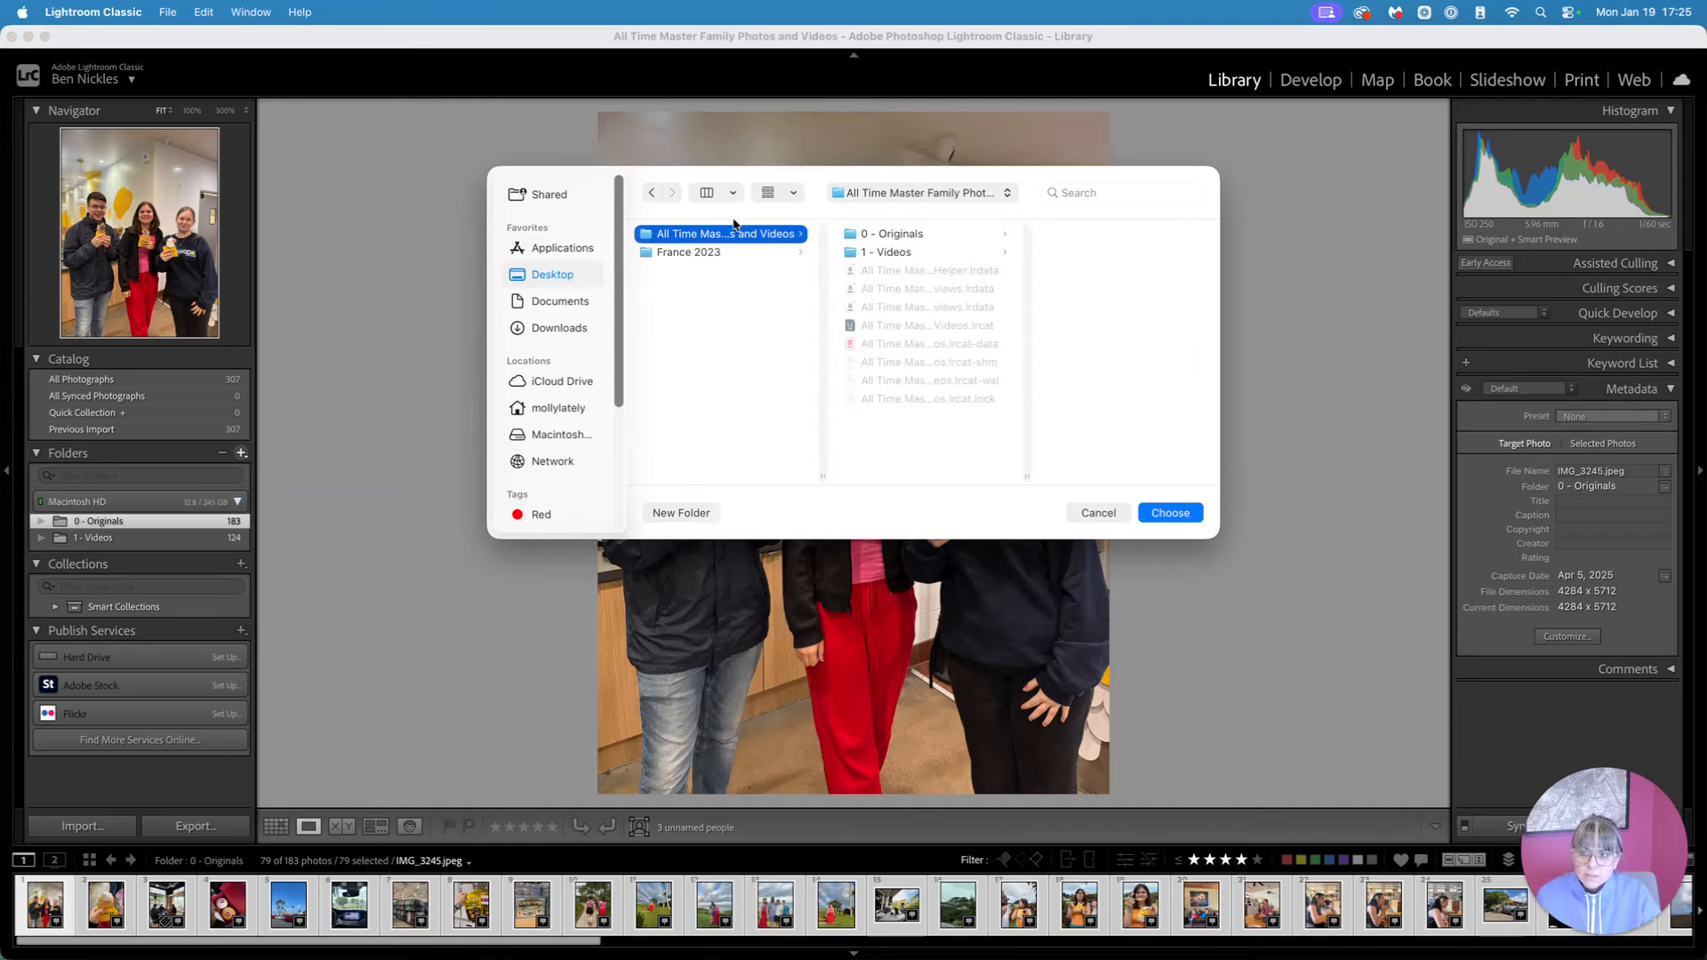
{"action": "left_click", "coordinate": [681, 513]}
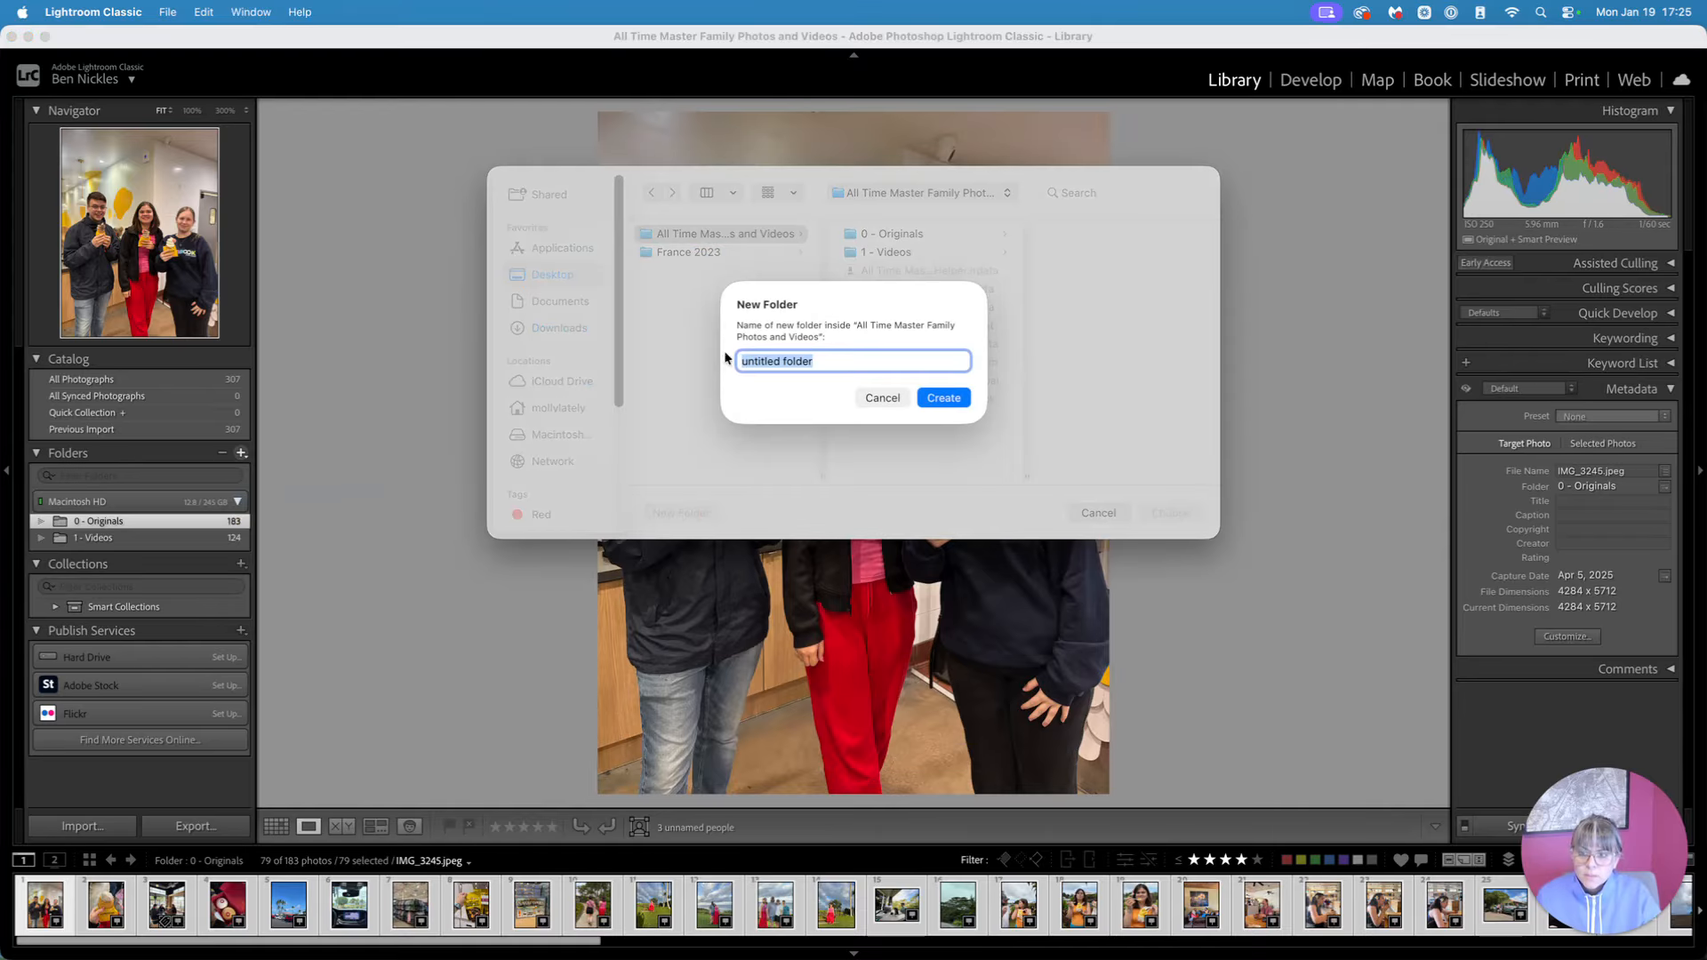
{"action": "type", "text": "2 -"}
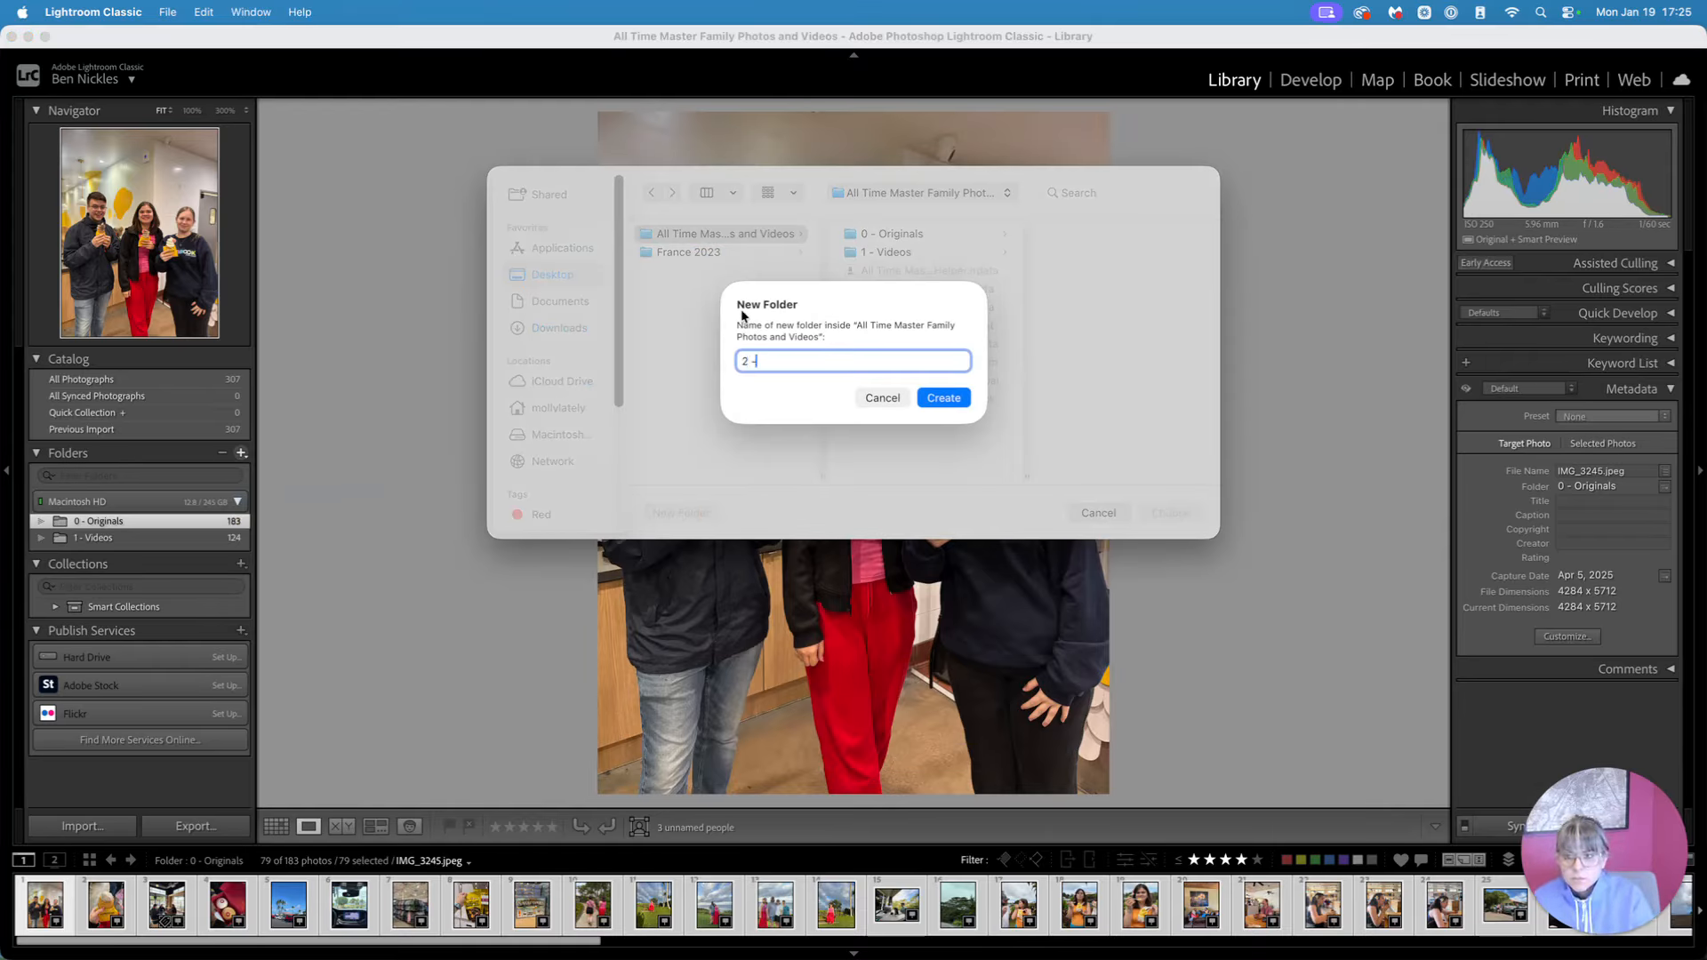
{"action": "type", "text": " Junk"}
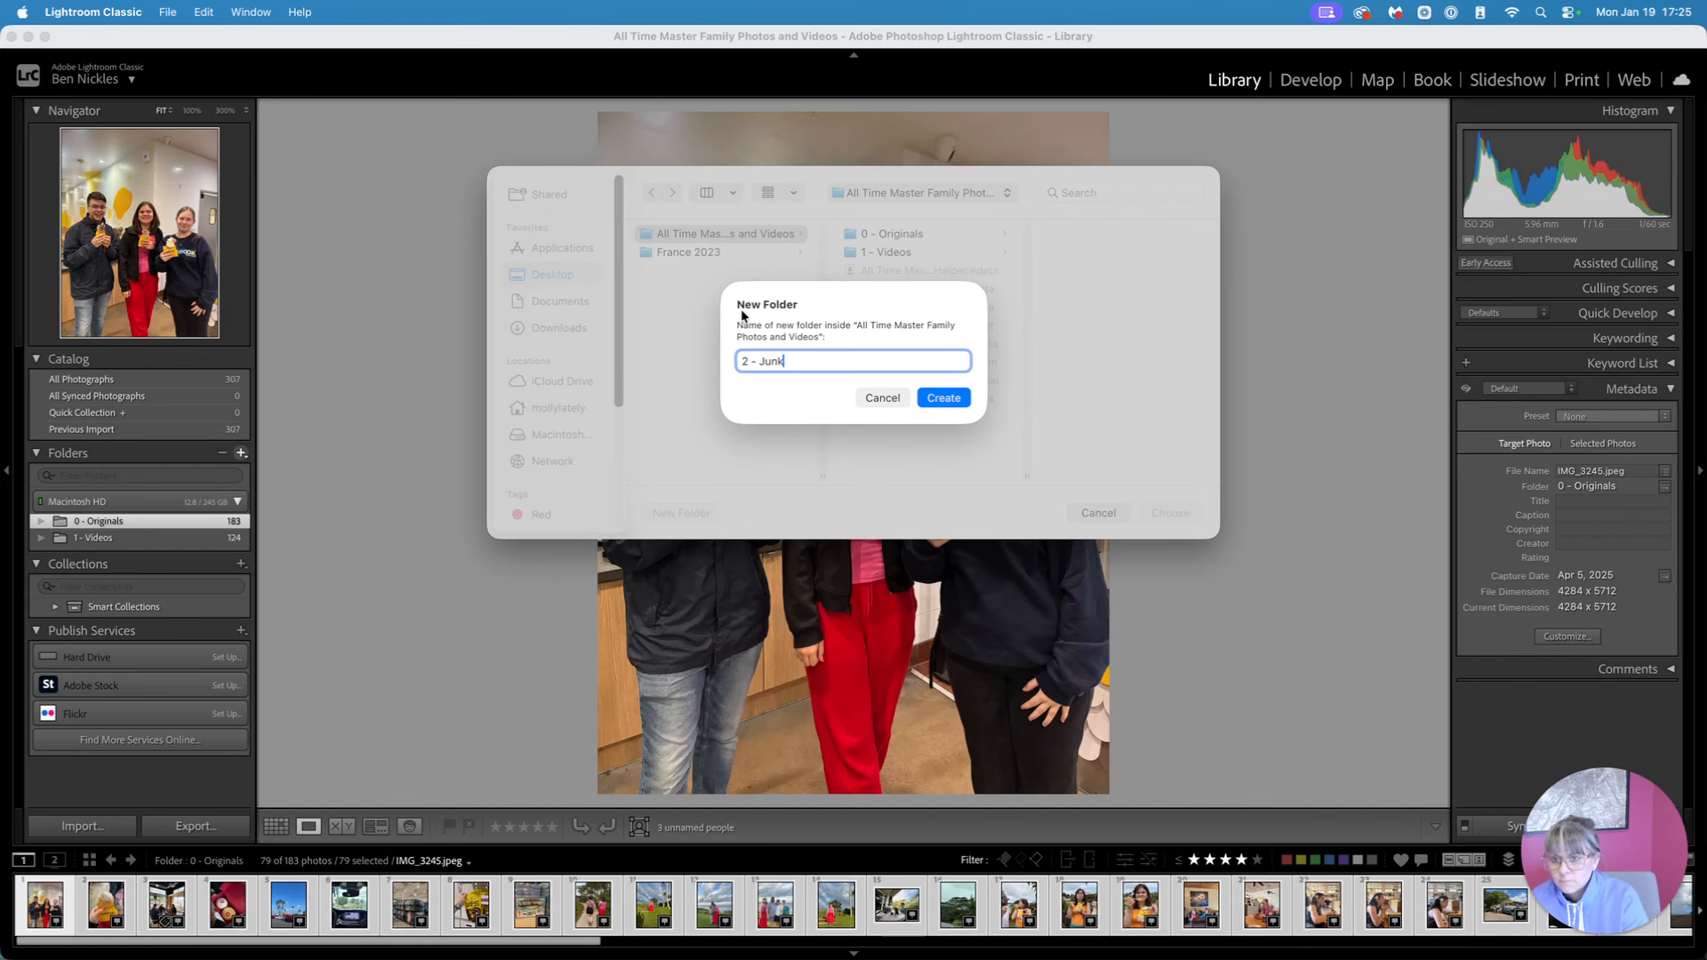
{"action": "left_click", "coordinate": [942, 397]}
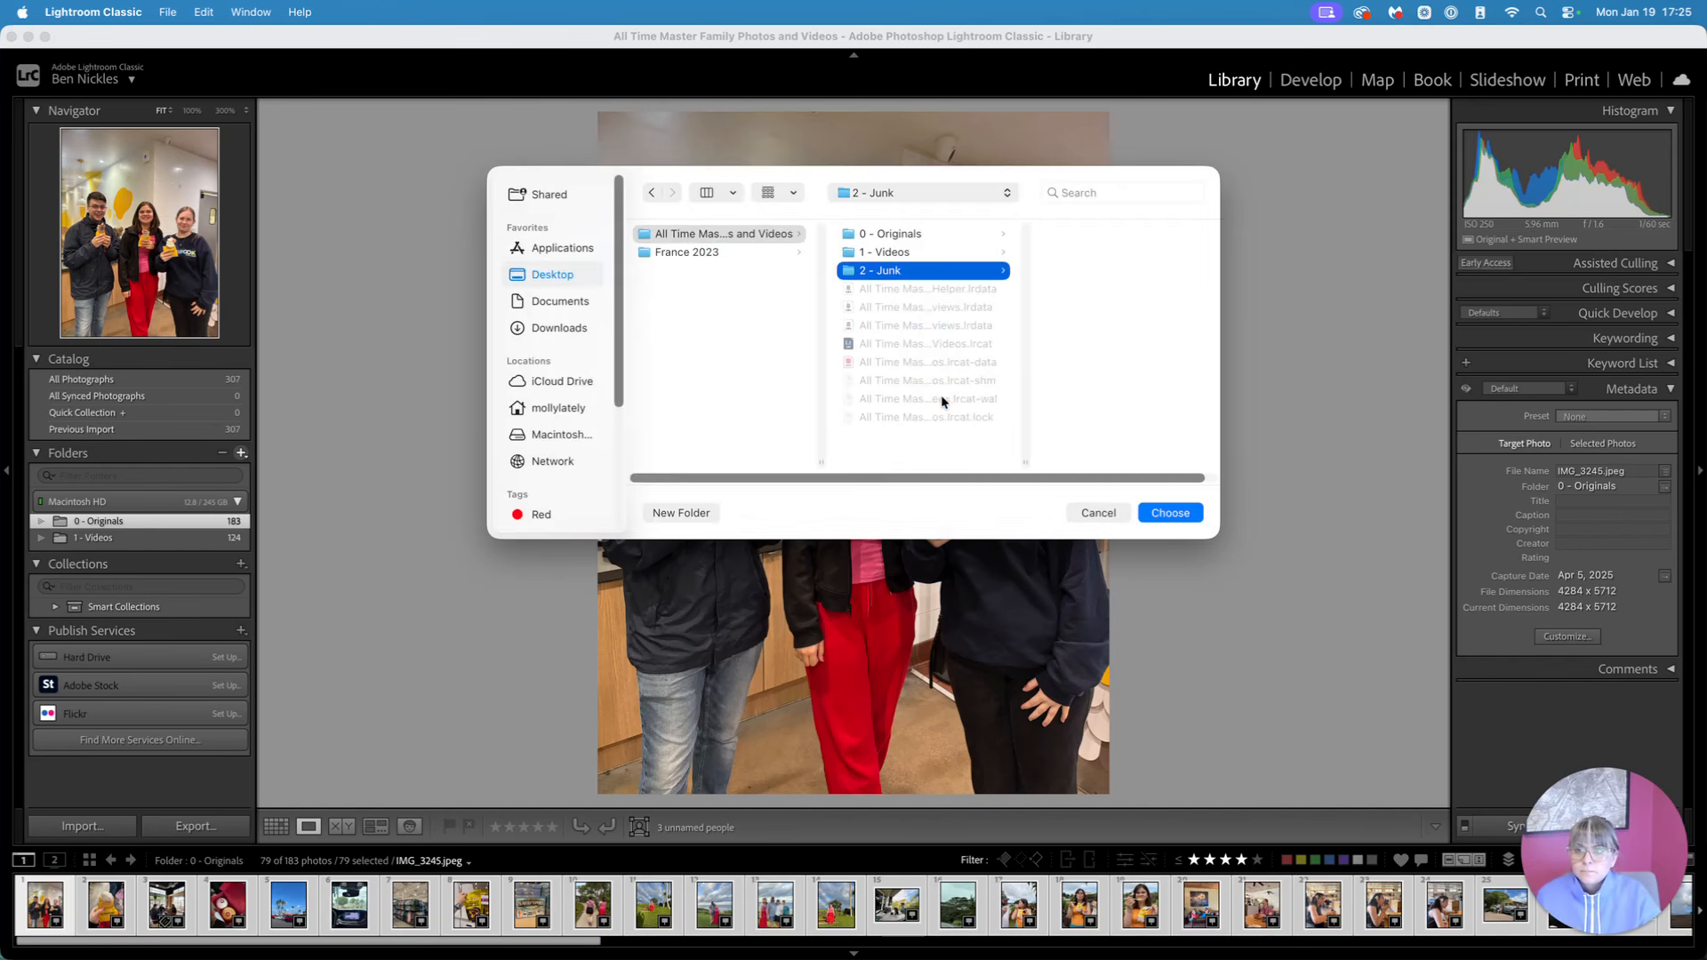
{"action": "left_click", "coordinate": [1159, 514]}
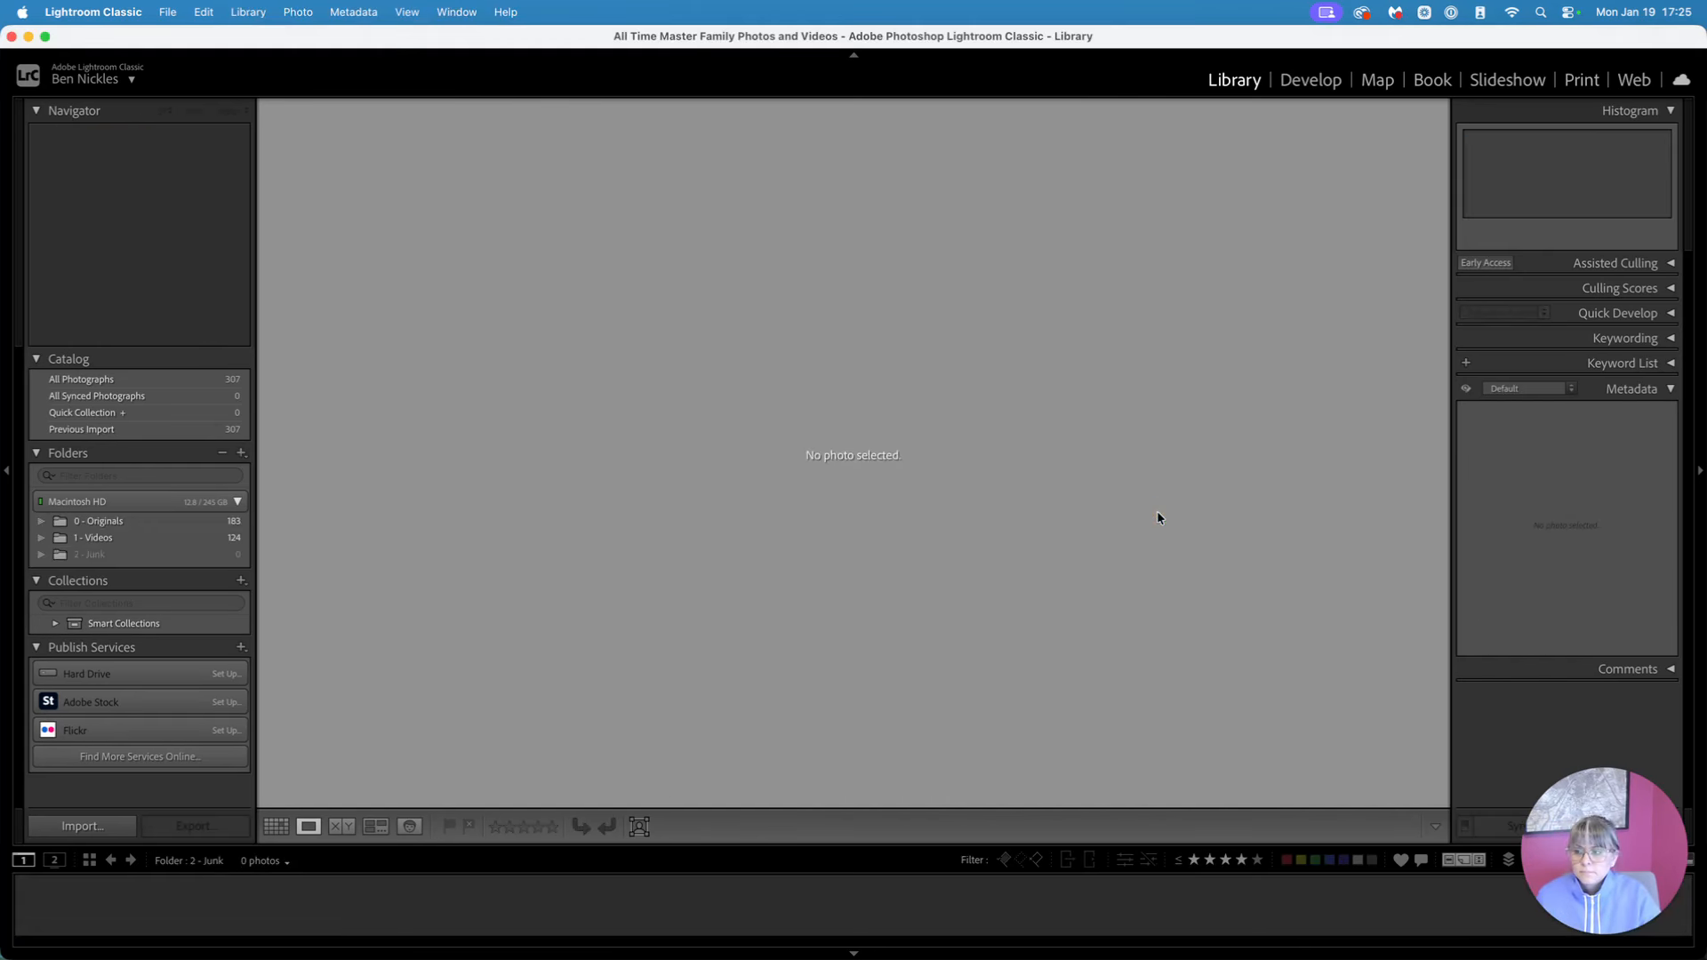
Filter the 0 - Originals folder to photos rated 4 stars or lower and move all of them into the 2 - Junk folder
{"action": "left_click", "coordinate": [118, 553]}
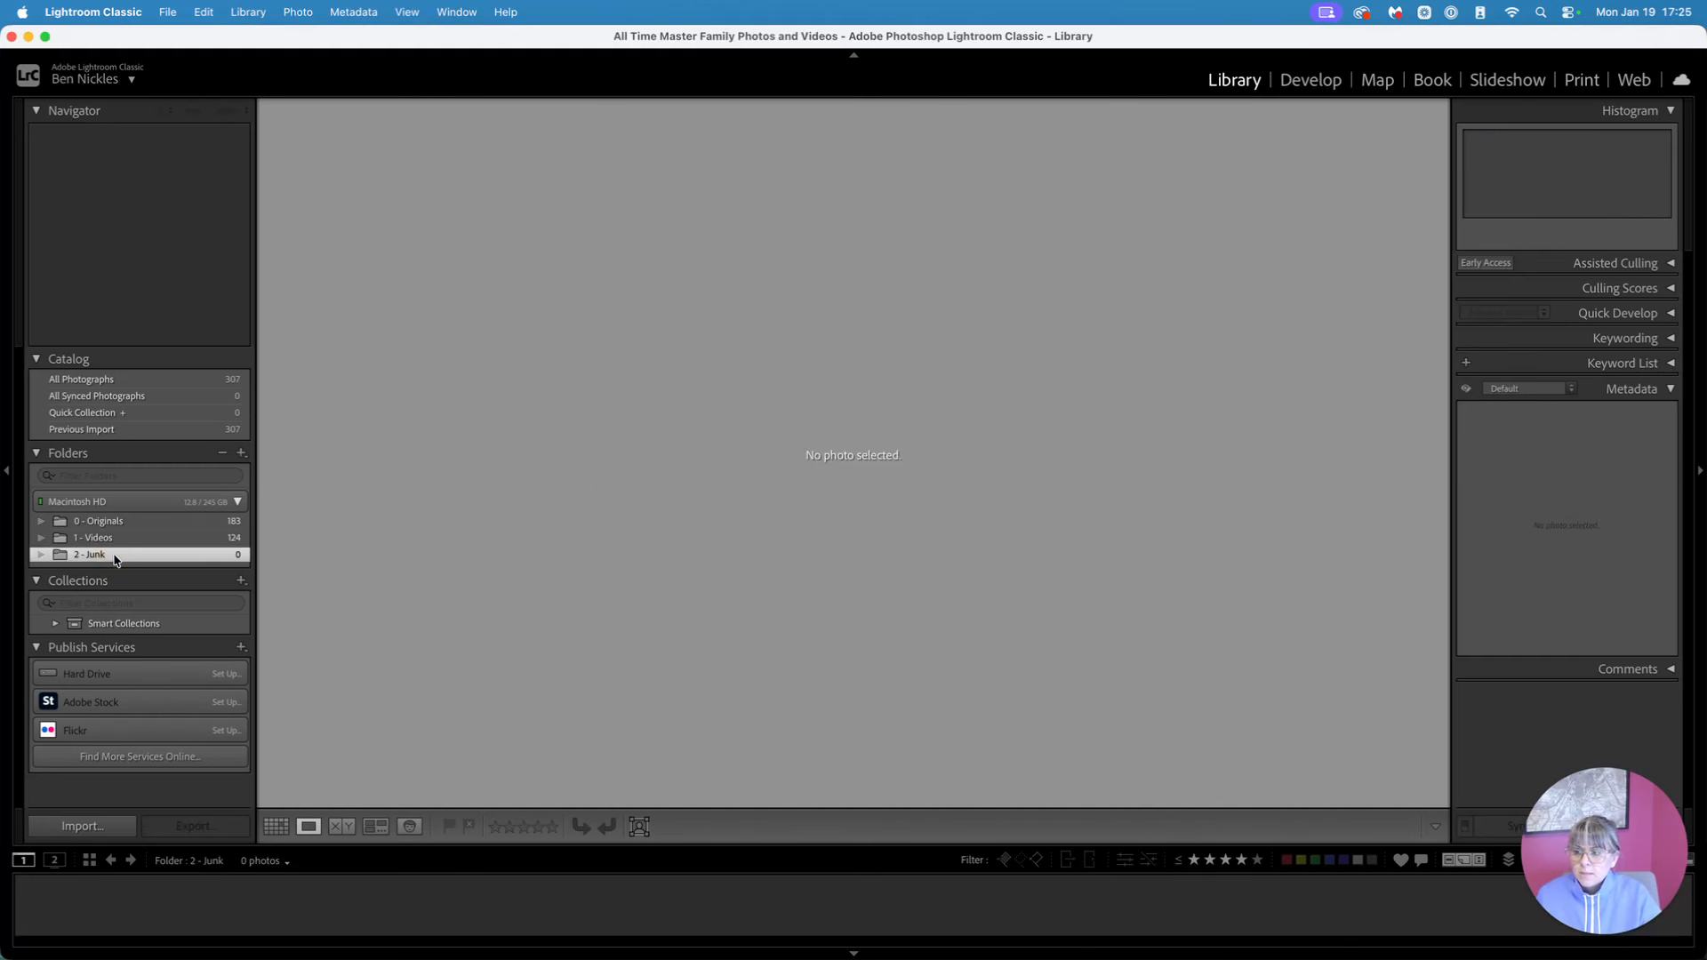
{"action": "left_click", "coordinate": [135, 525]}
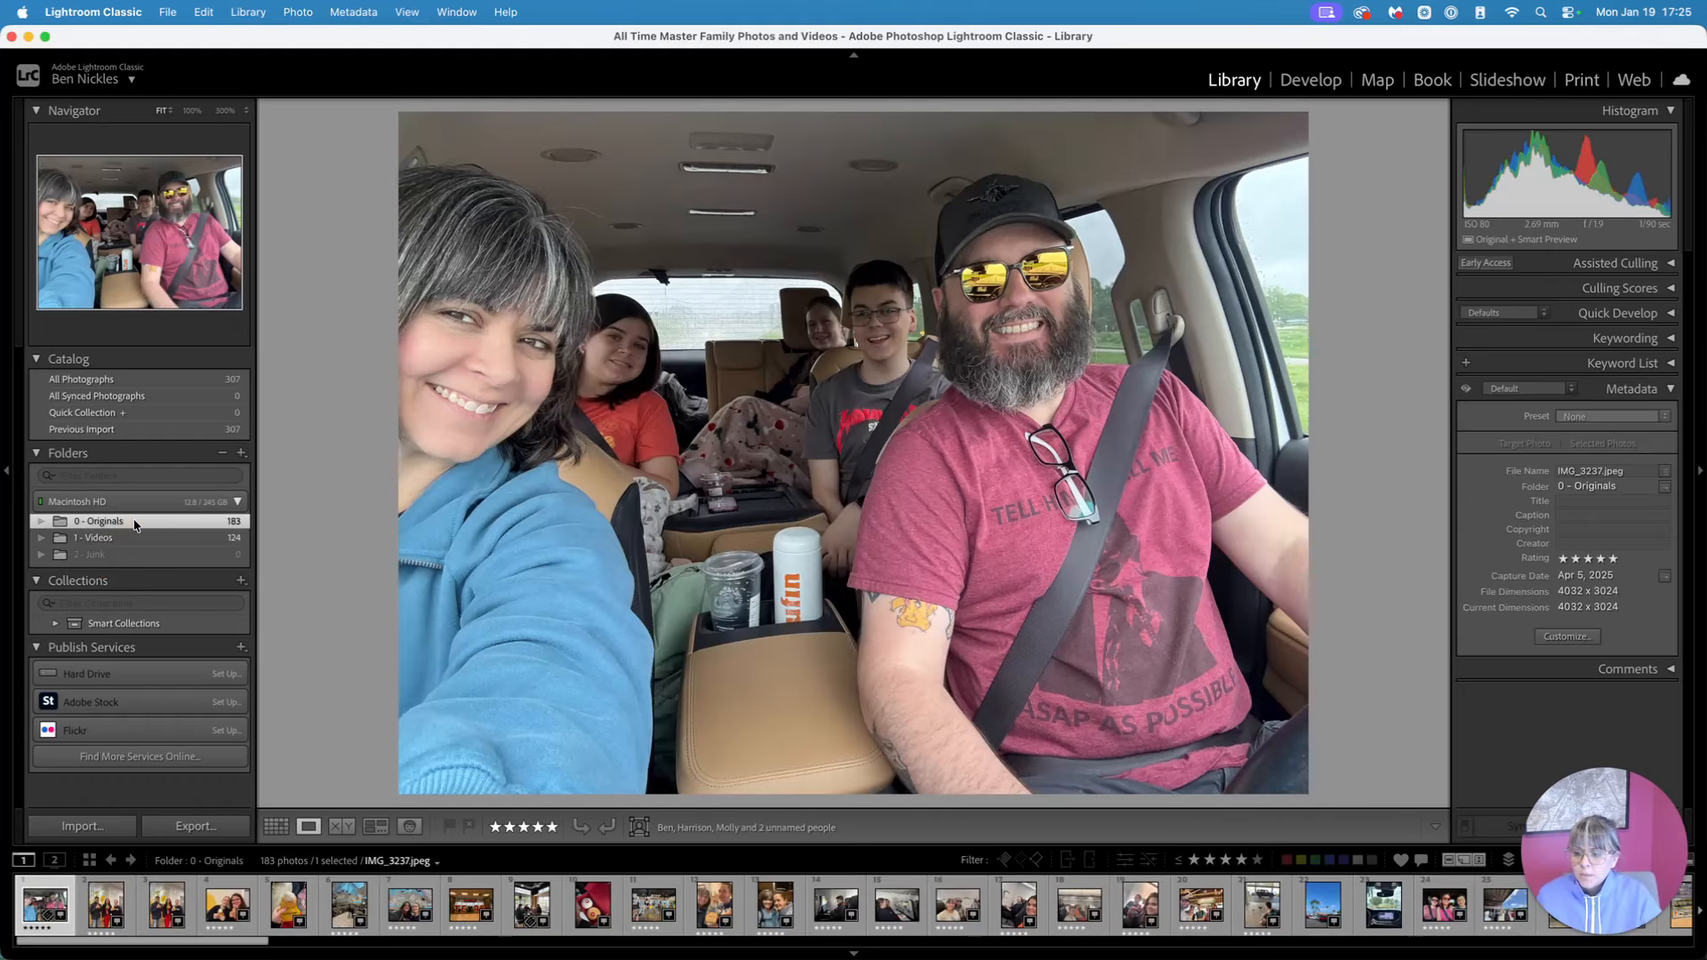
{"action": "left_click", "coordinate": [1243, 863]}
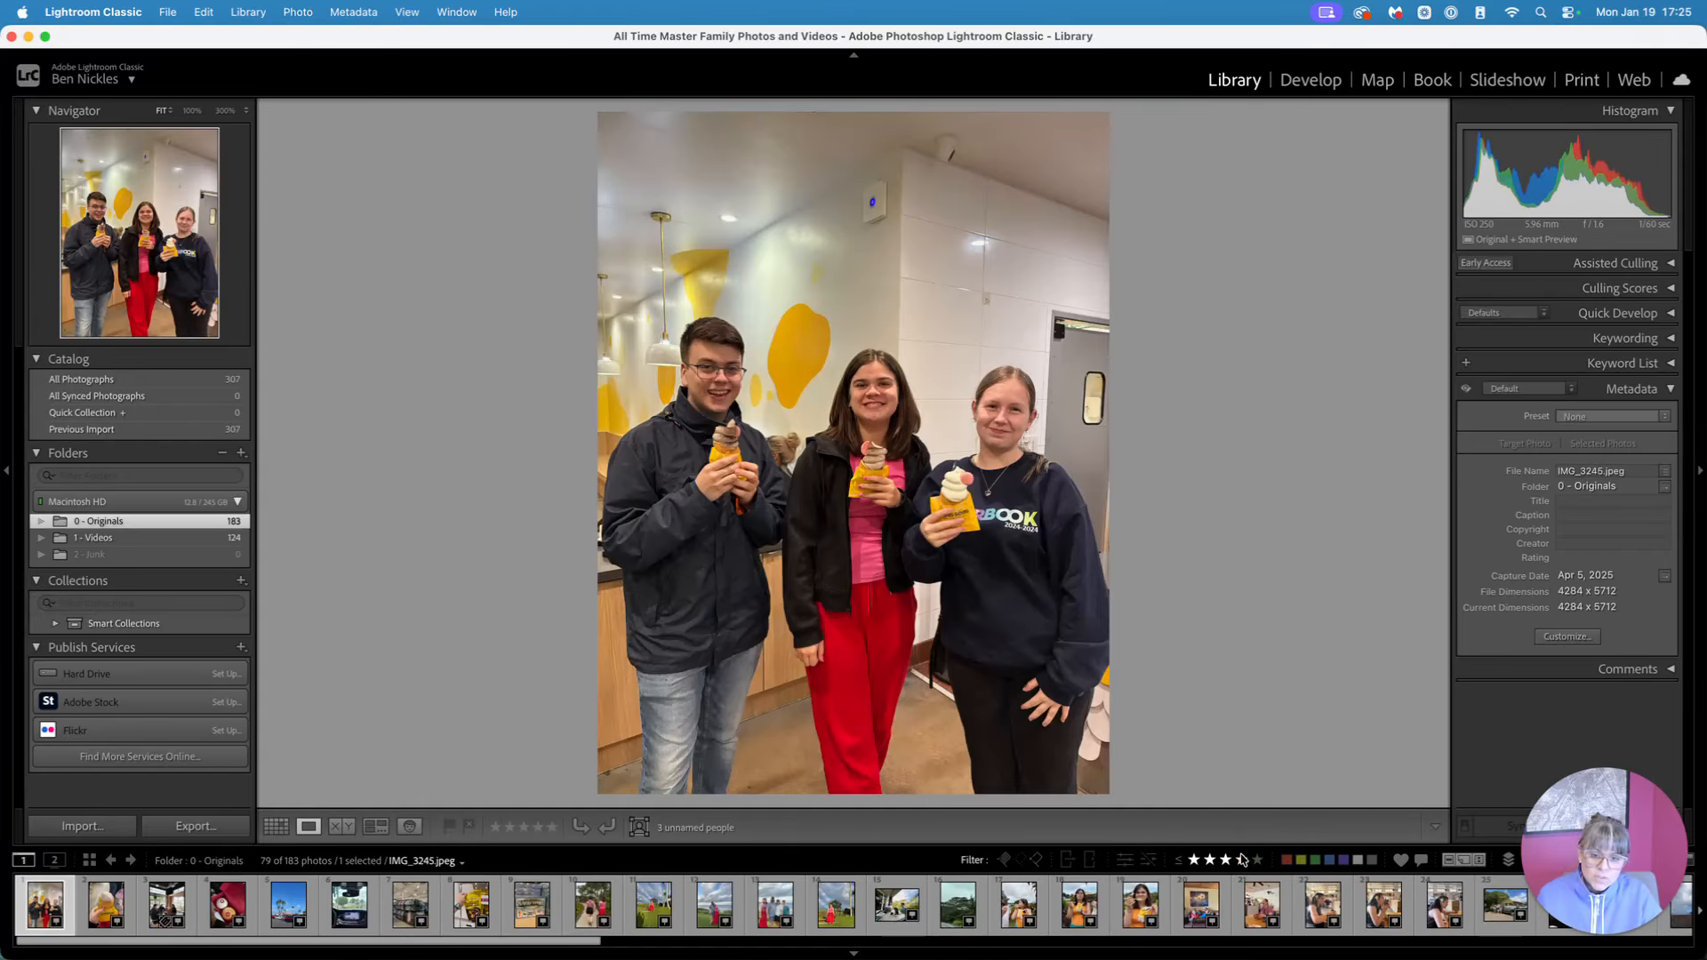
{"action": "left_click", "coordinate": [1183, 864]}
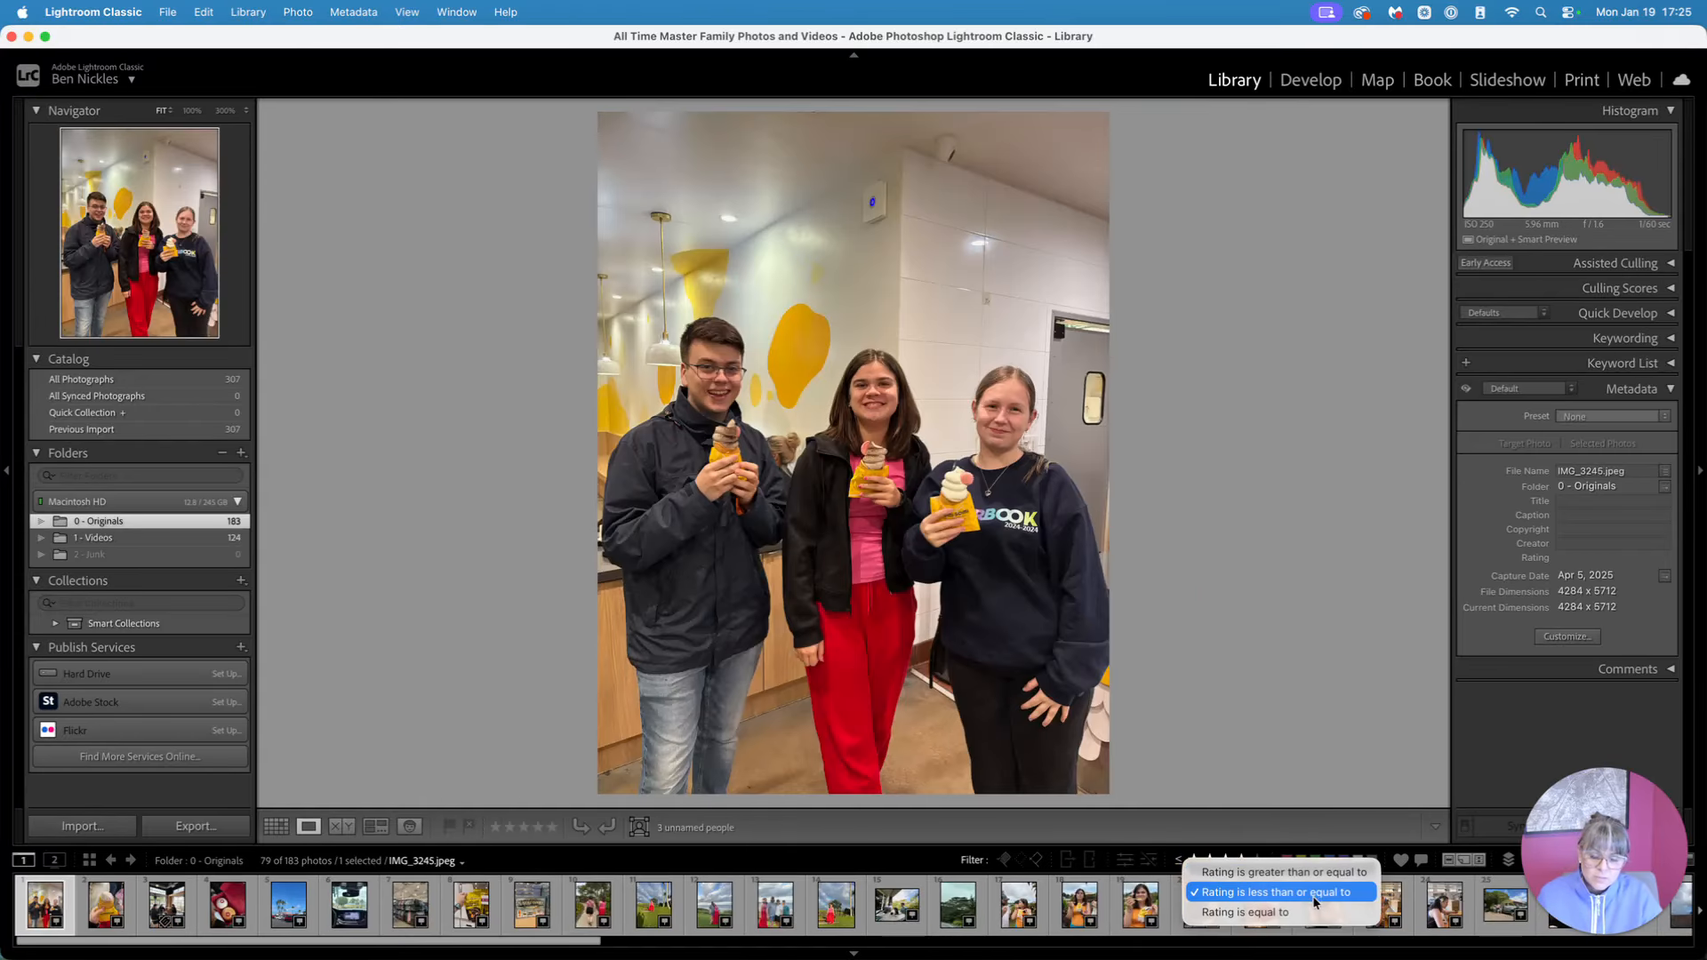
{"action": "left_click", "coordinate": [896, 835]}
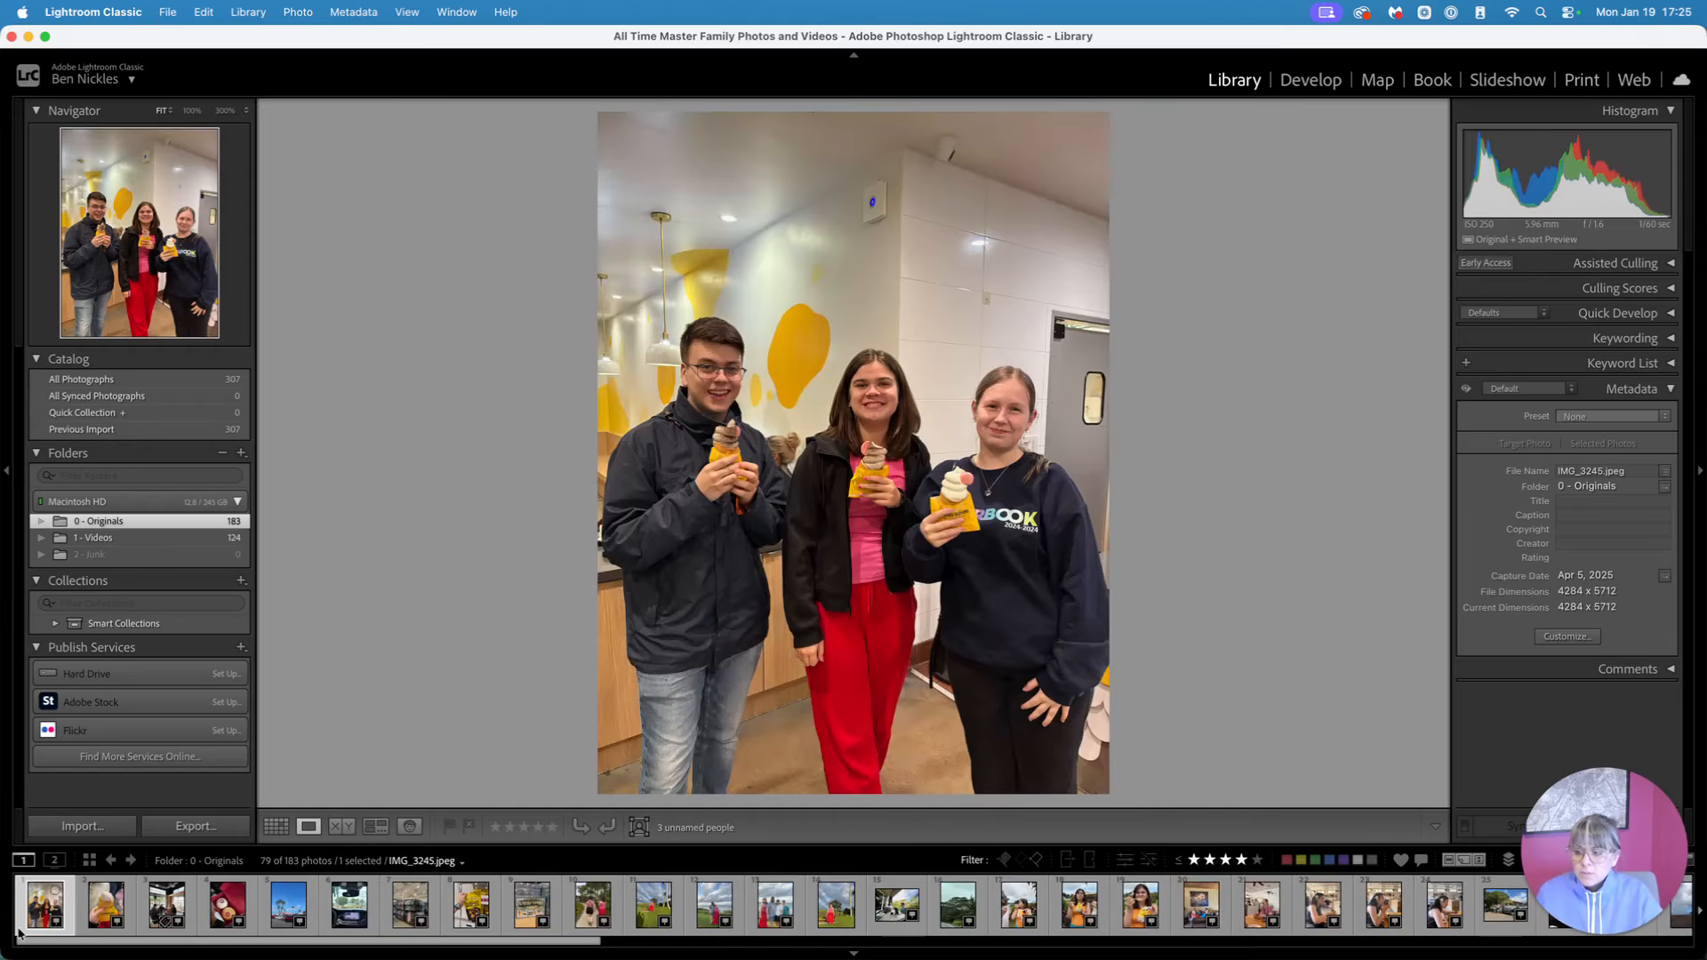
{"action": "key", "text": "super+a"}
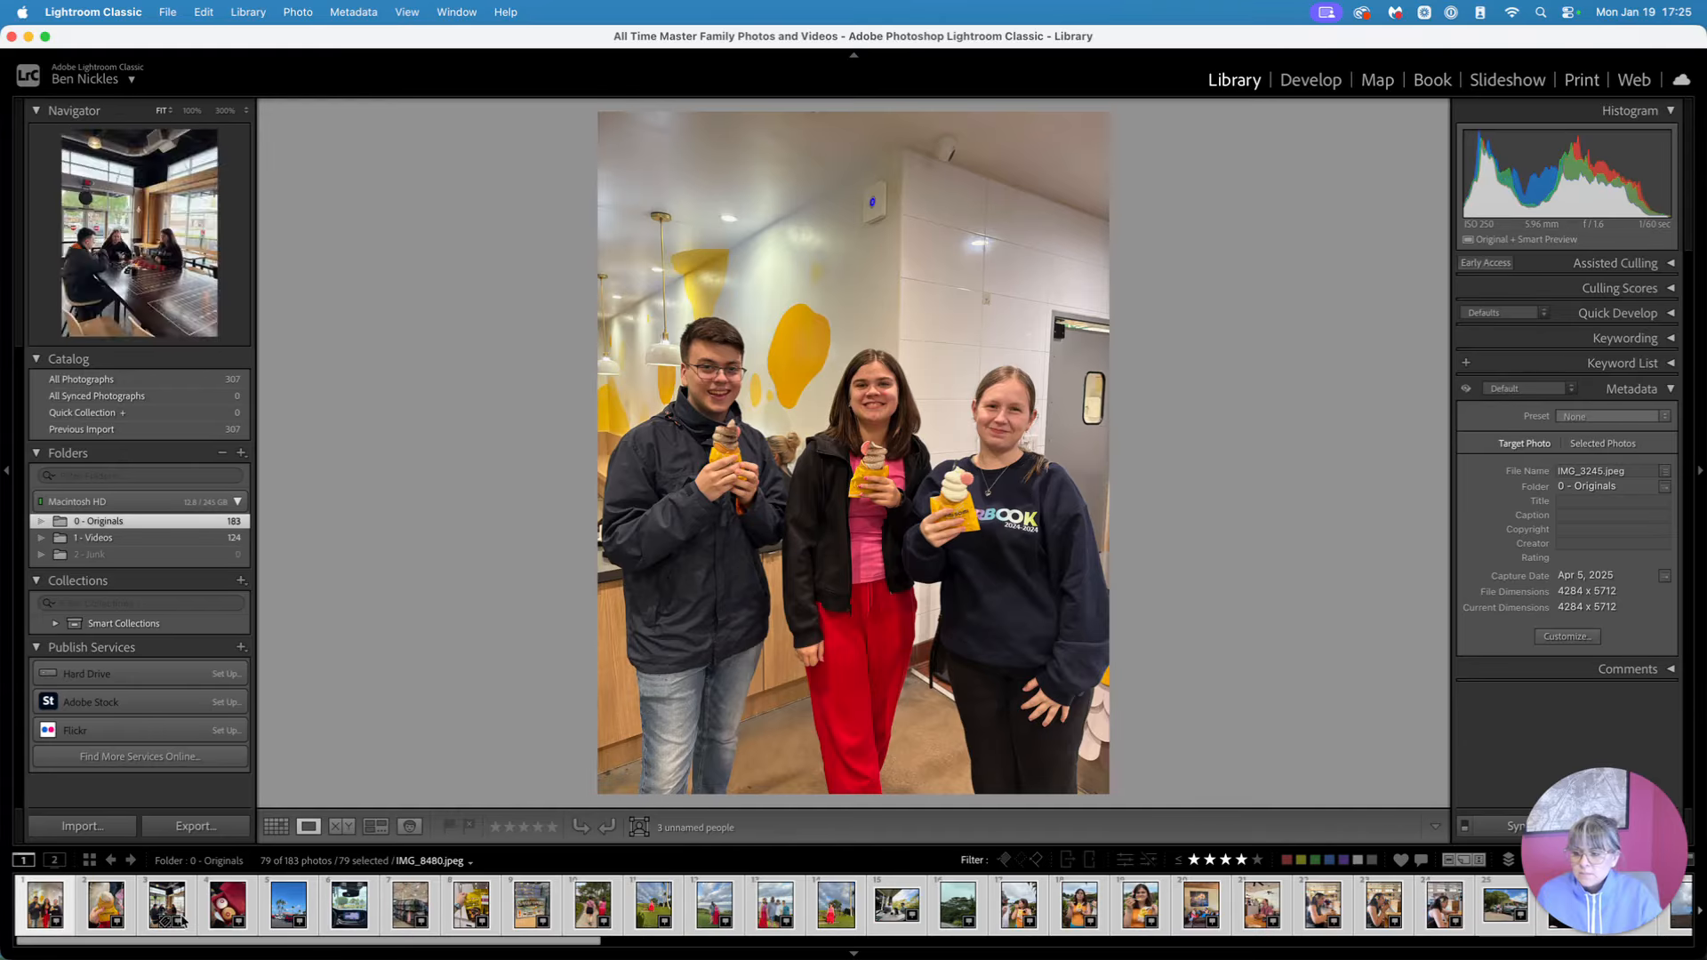
{"action": "left_click_drag", "start_coordinate": [229, 907], "coordinate": [123, 560]}
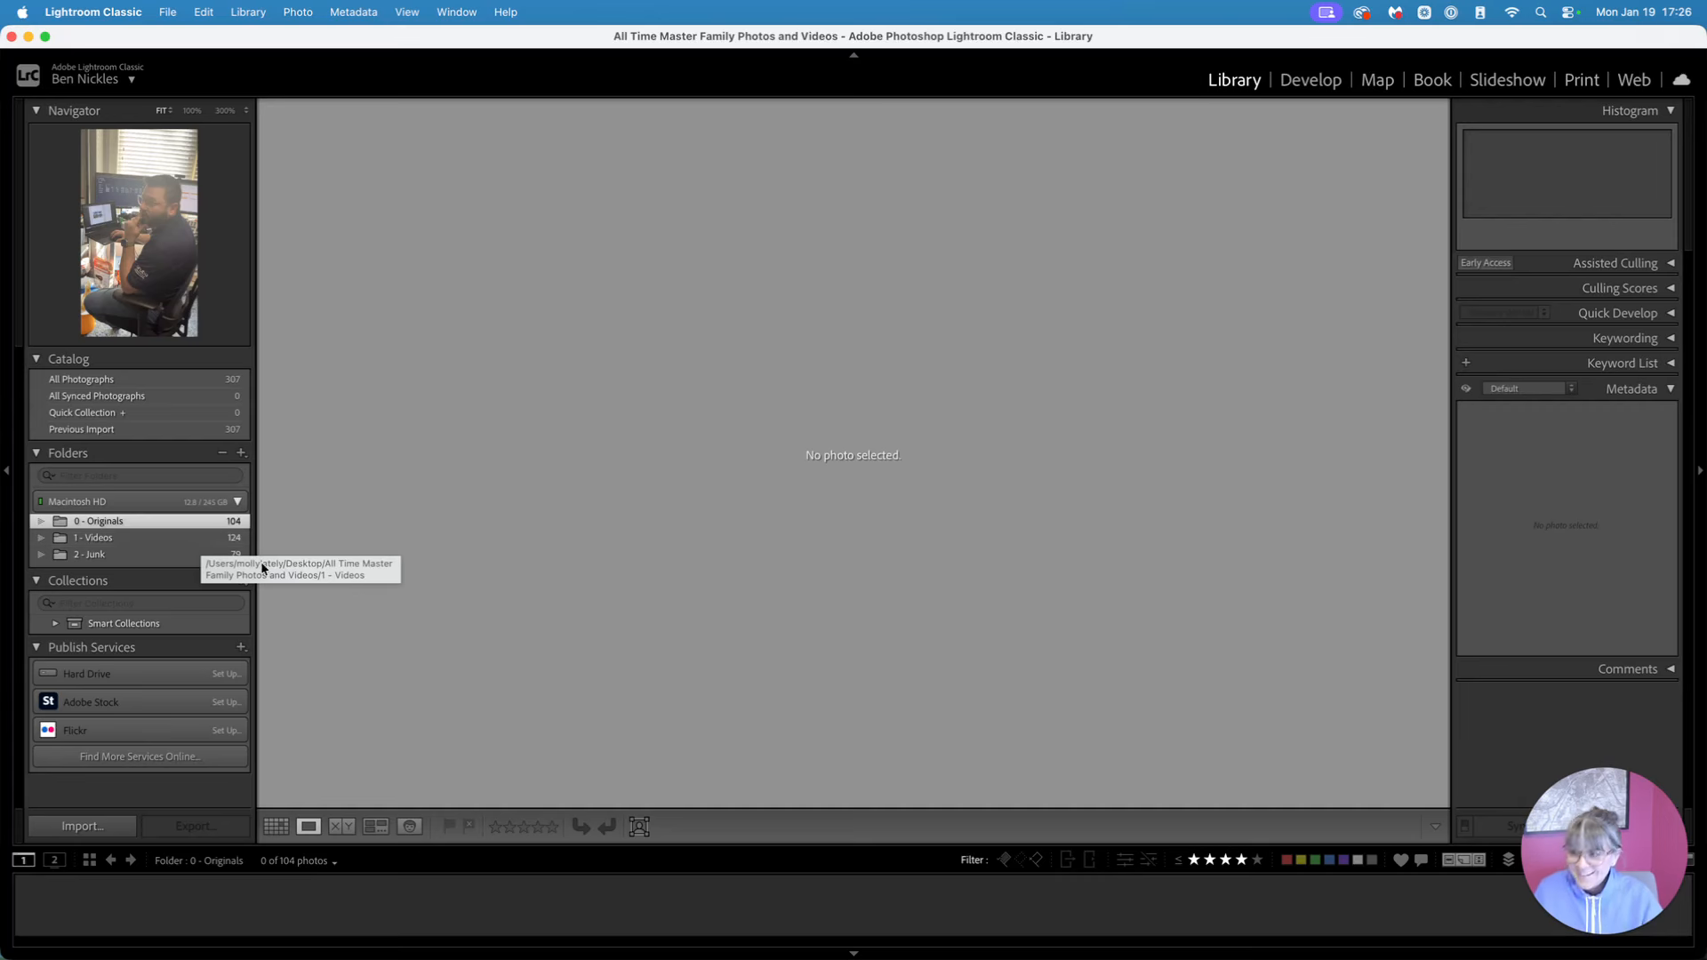
Turn off the filters for the 0 - Originals folder
{"action": "left_click", "coordinate": [205, 524]}
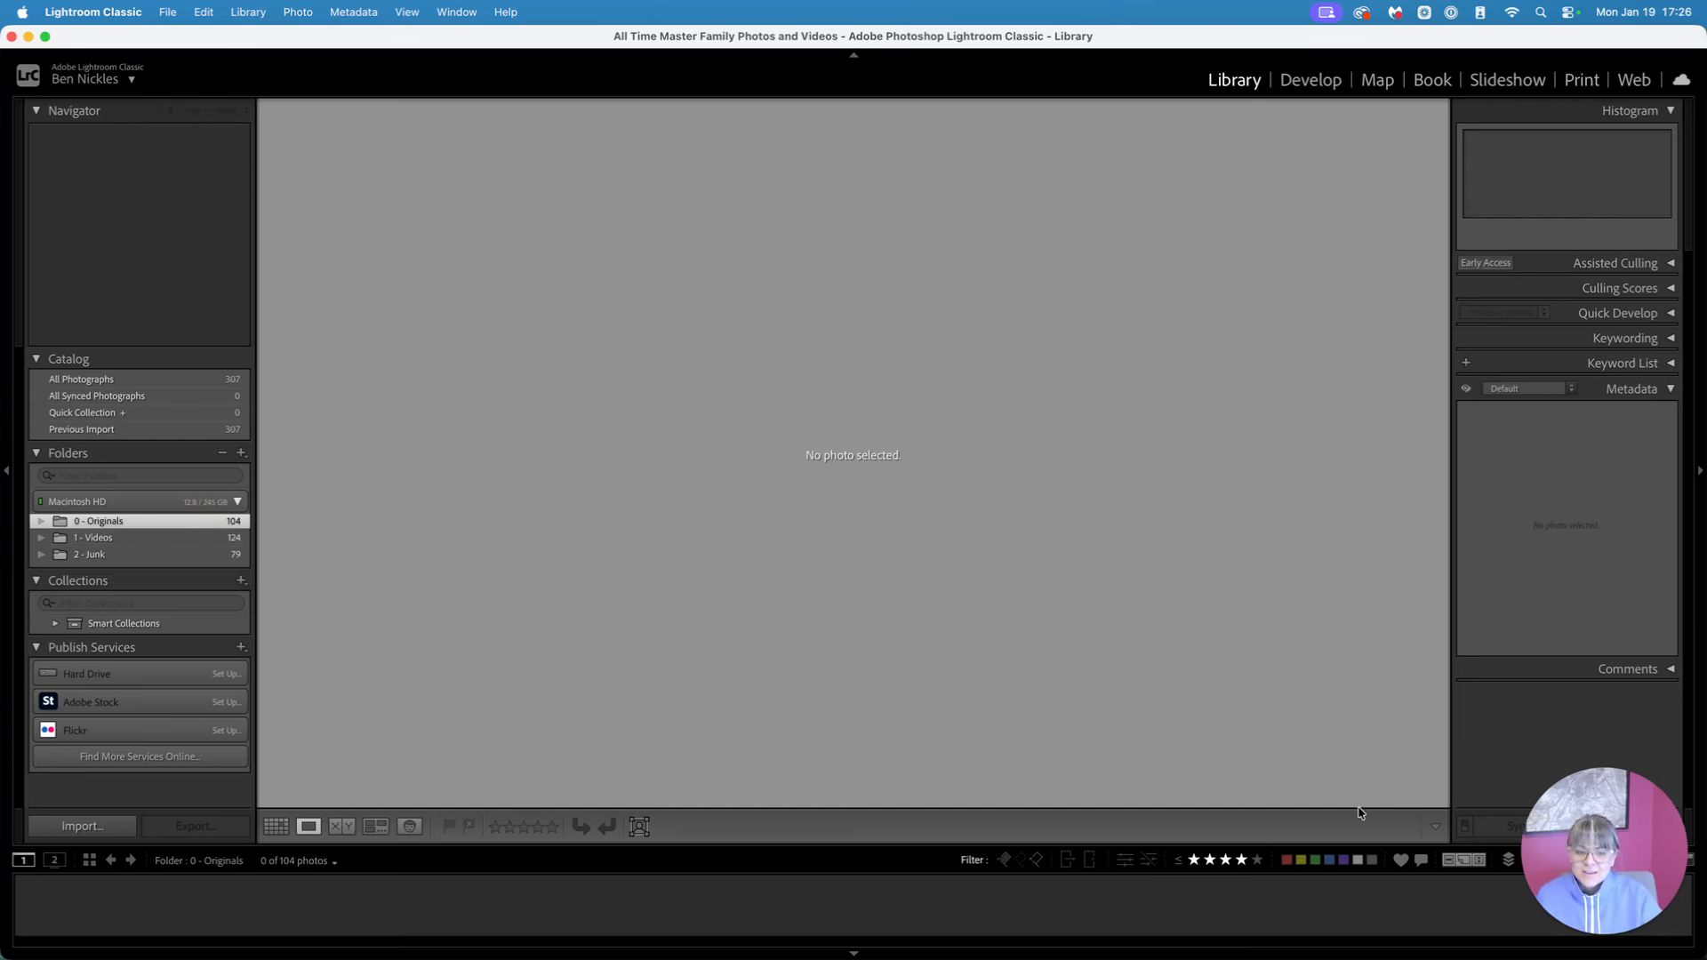
{"action": "left_click_drag", "start_coordinate": [1558, 809], "coordinate": [158, 832]}
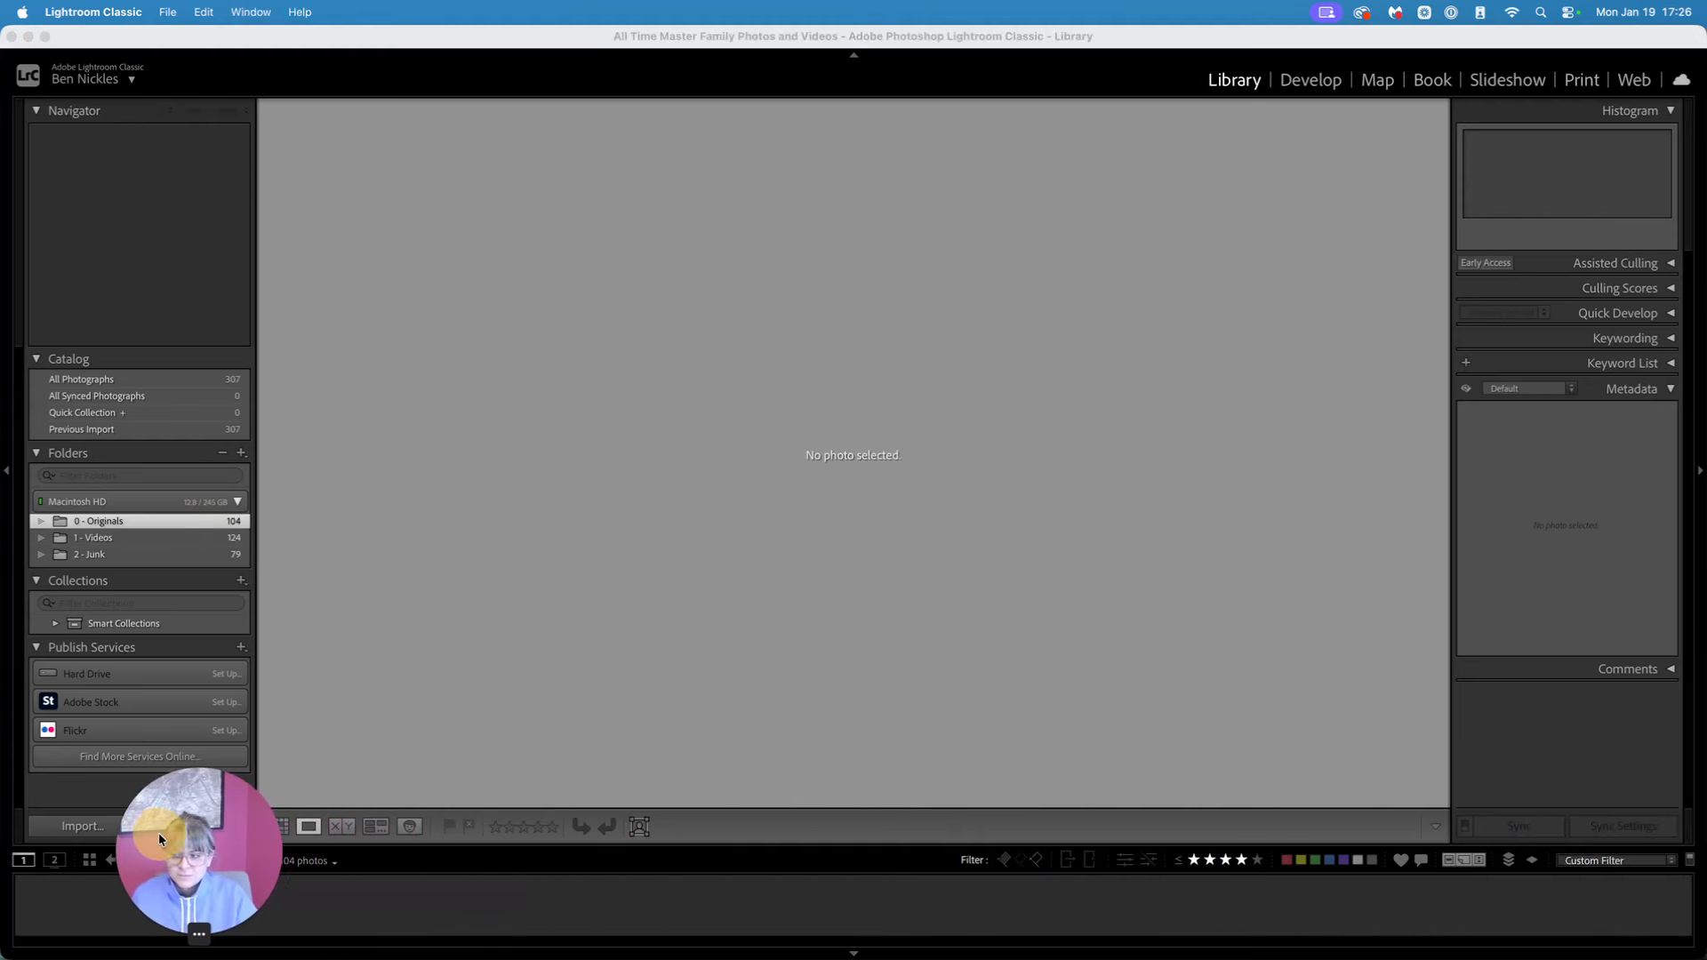
{"action": "left_click", "coordinate": [1600, 860]}
{"action": "scroll", "coordinate": [1602, 880], "scroll_direction": "down", "scroll_amount": 3}
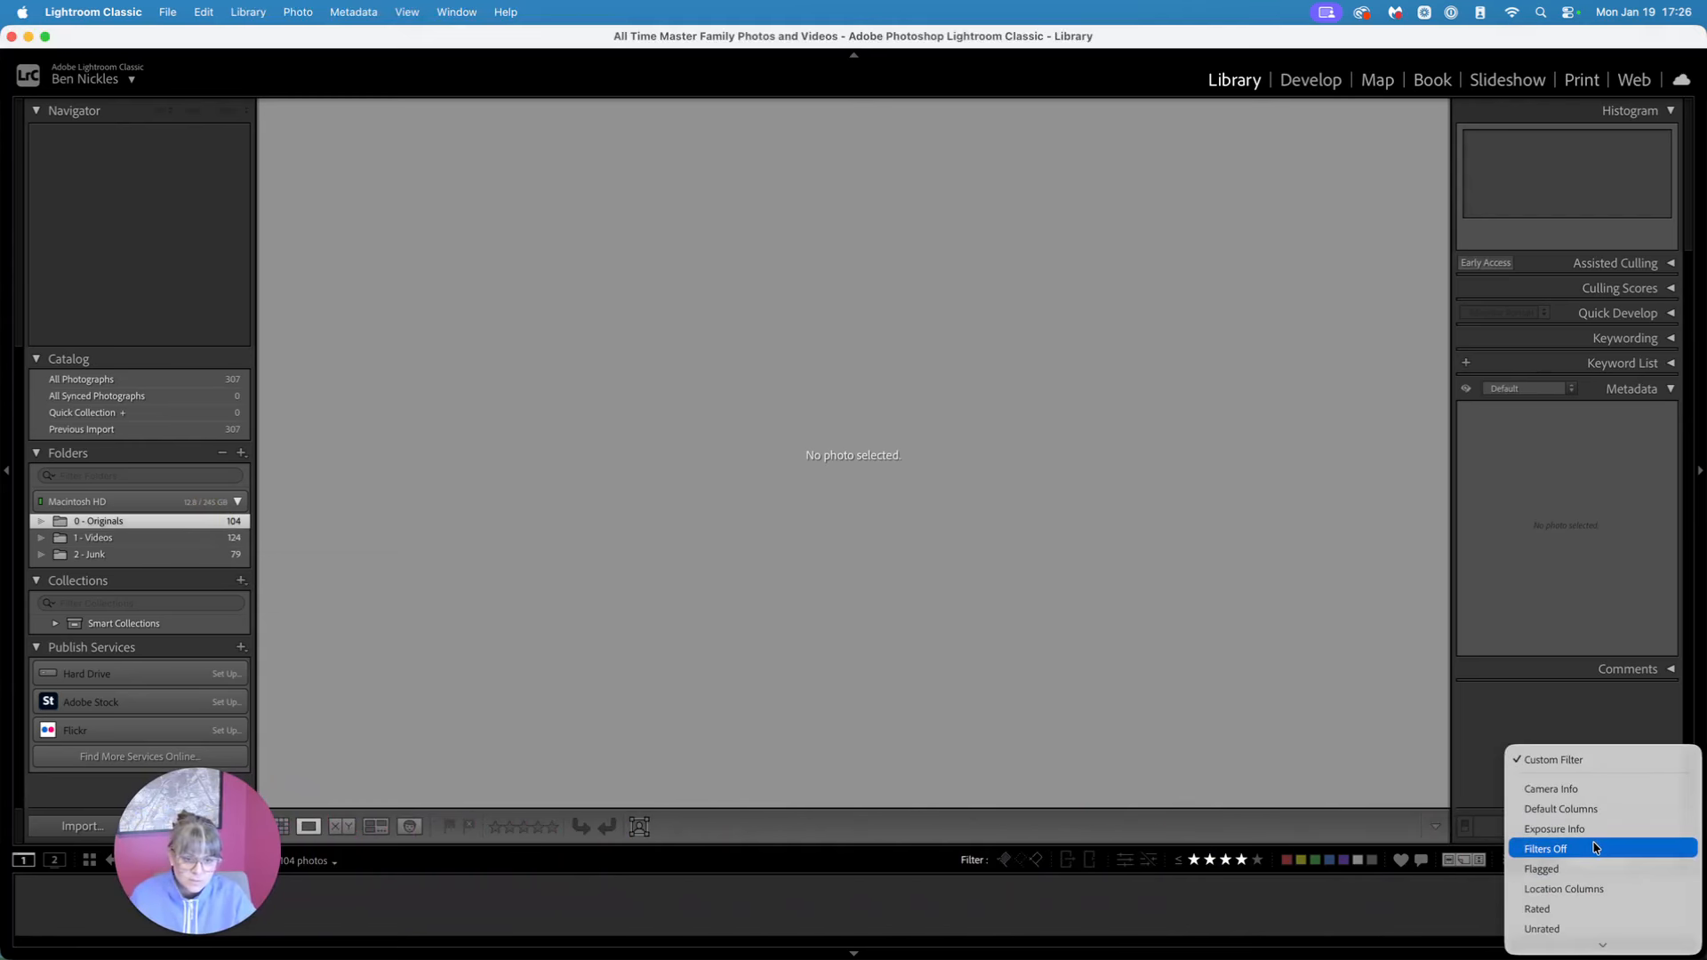
{"action": "left_click", "coordinate": [1593, 848]}
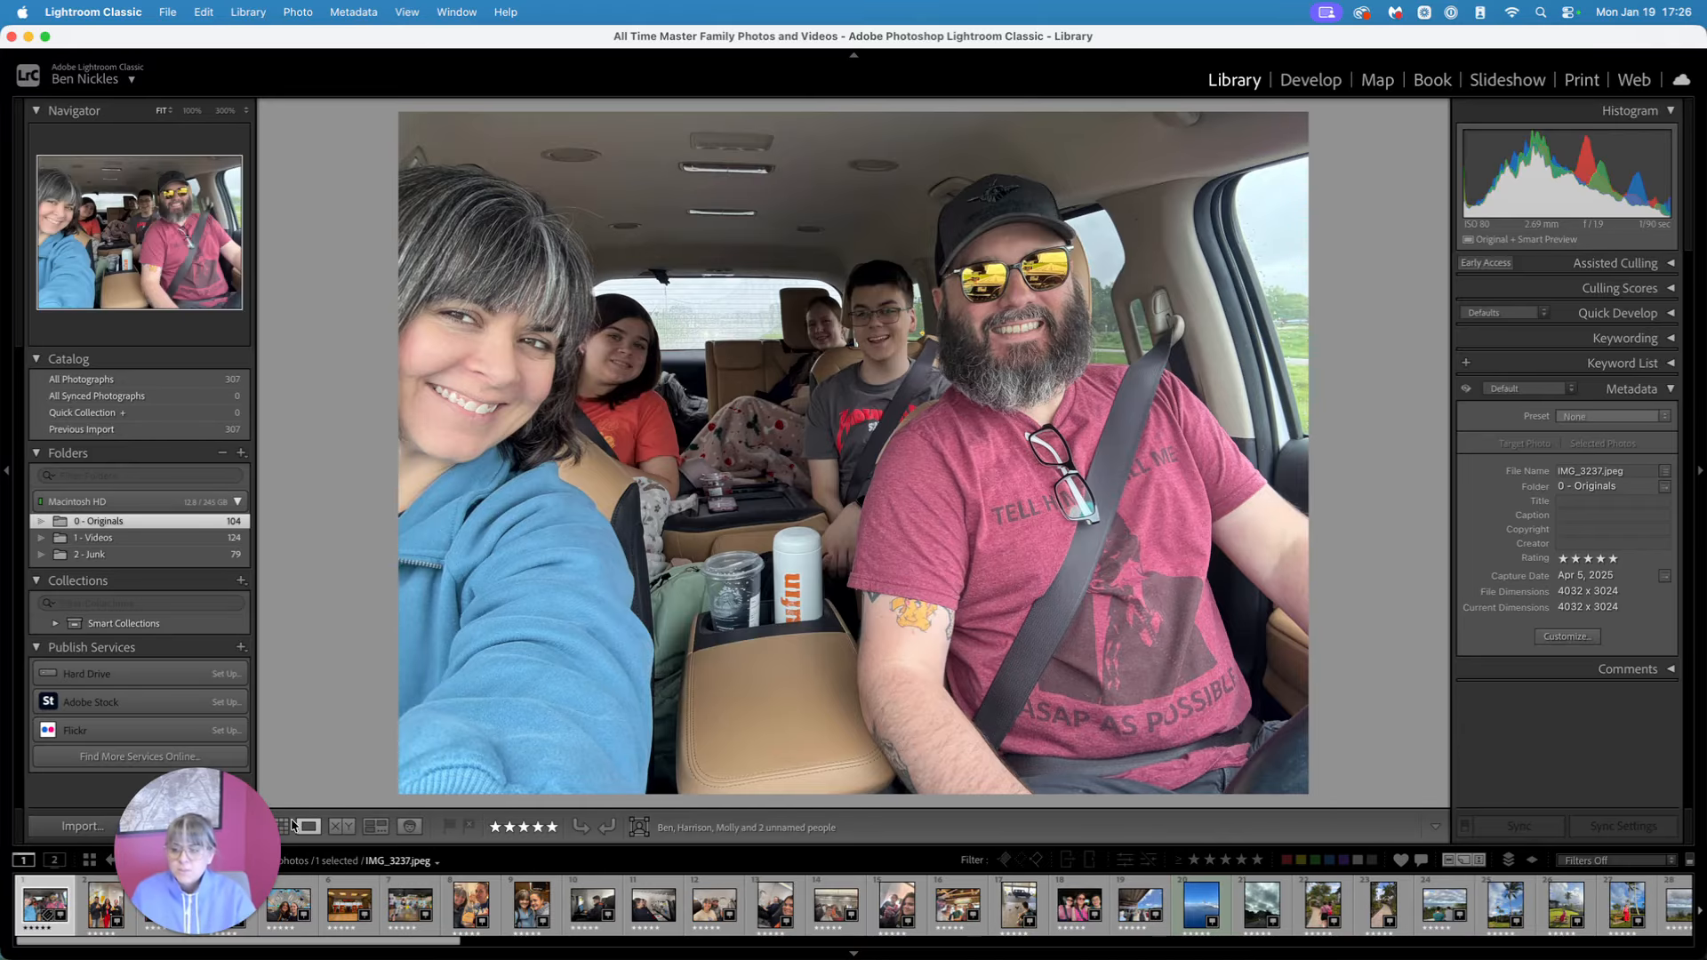
{"action": "left_click_drag", "start_coordinate": [206, 797], "coordinate": [1655, 601]}
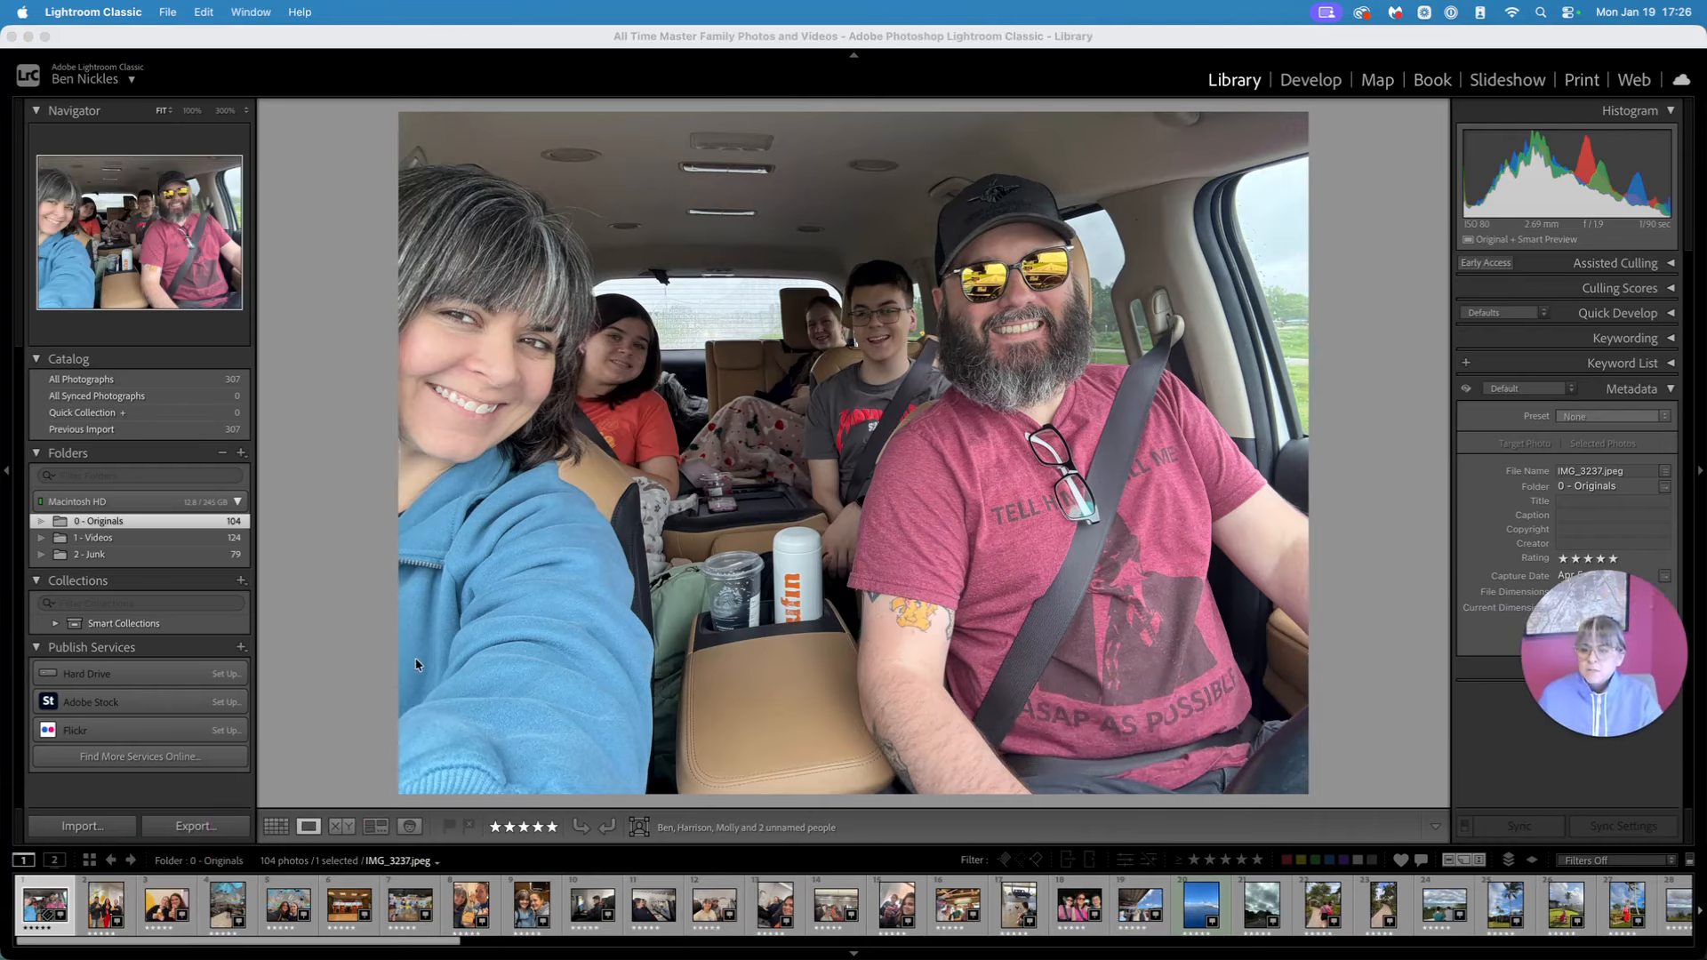
Select all photos in the 0 - Originals folder and set the custom text for renaming them to Hawaii 2025
{"action": "left_click", "coordinate": [168, 529]}
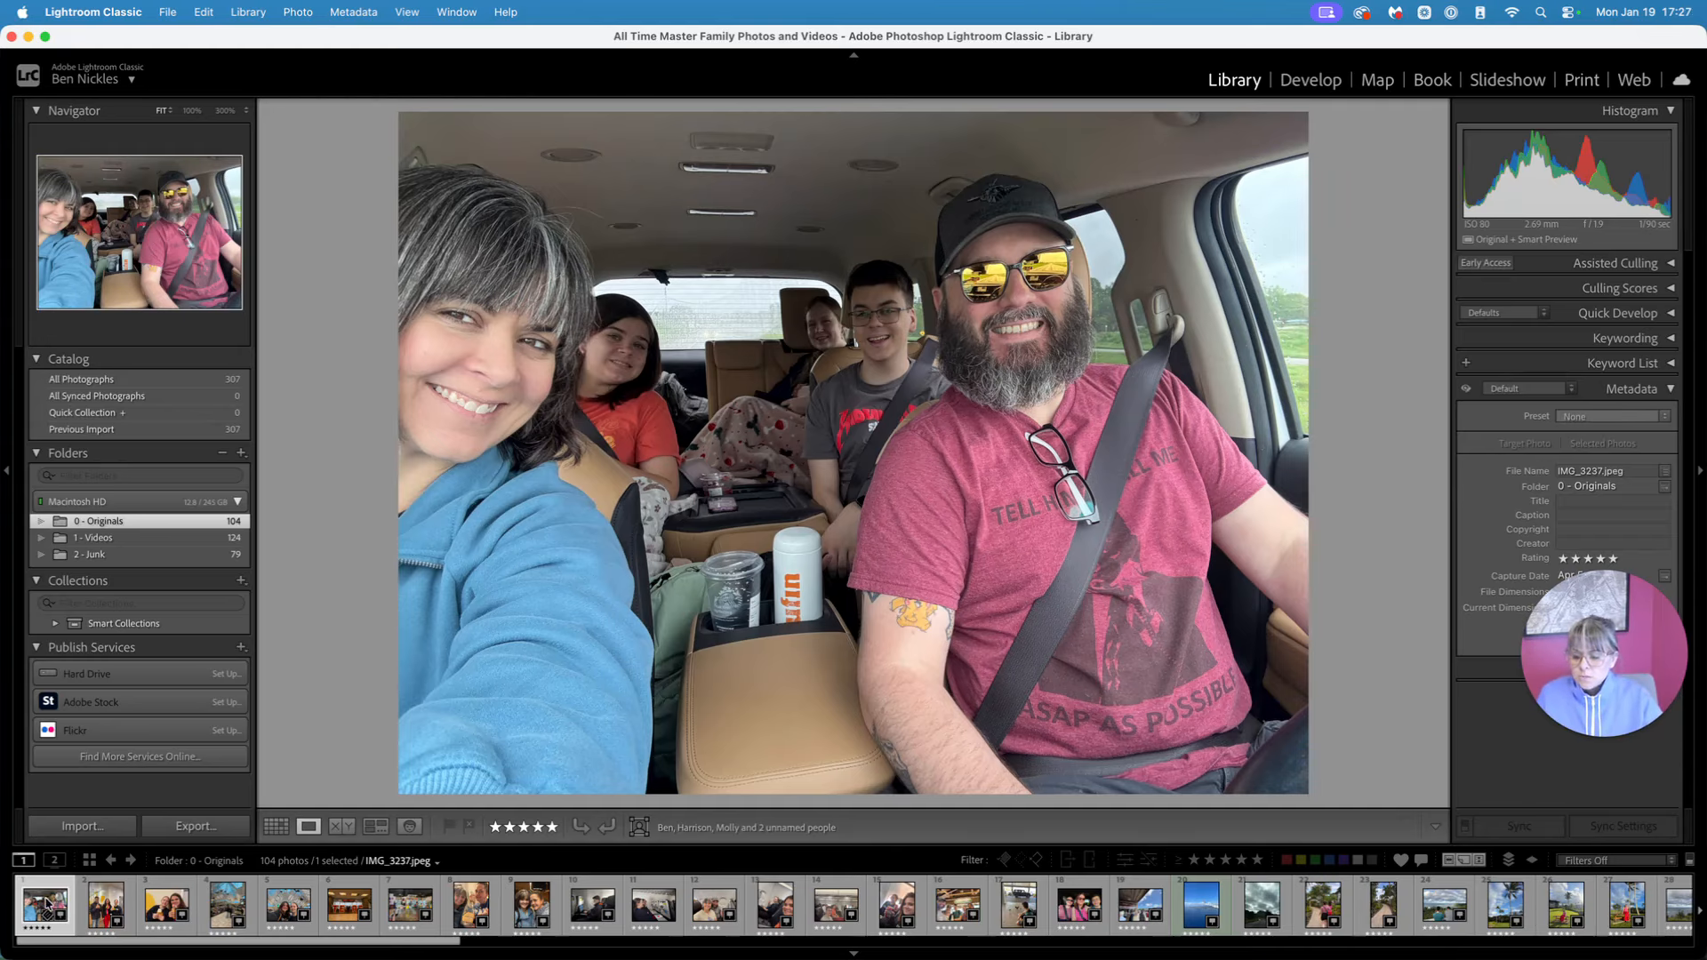
{"action": "key", "text": "super+a"}
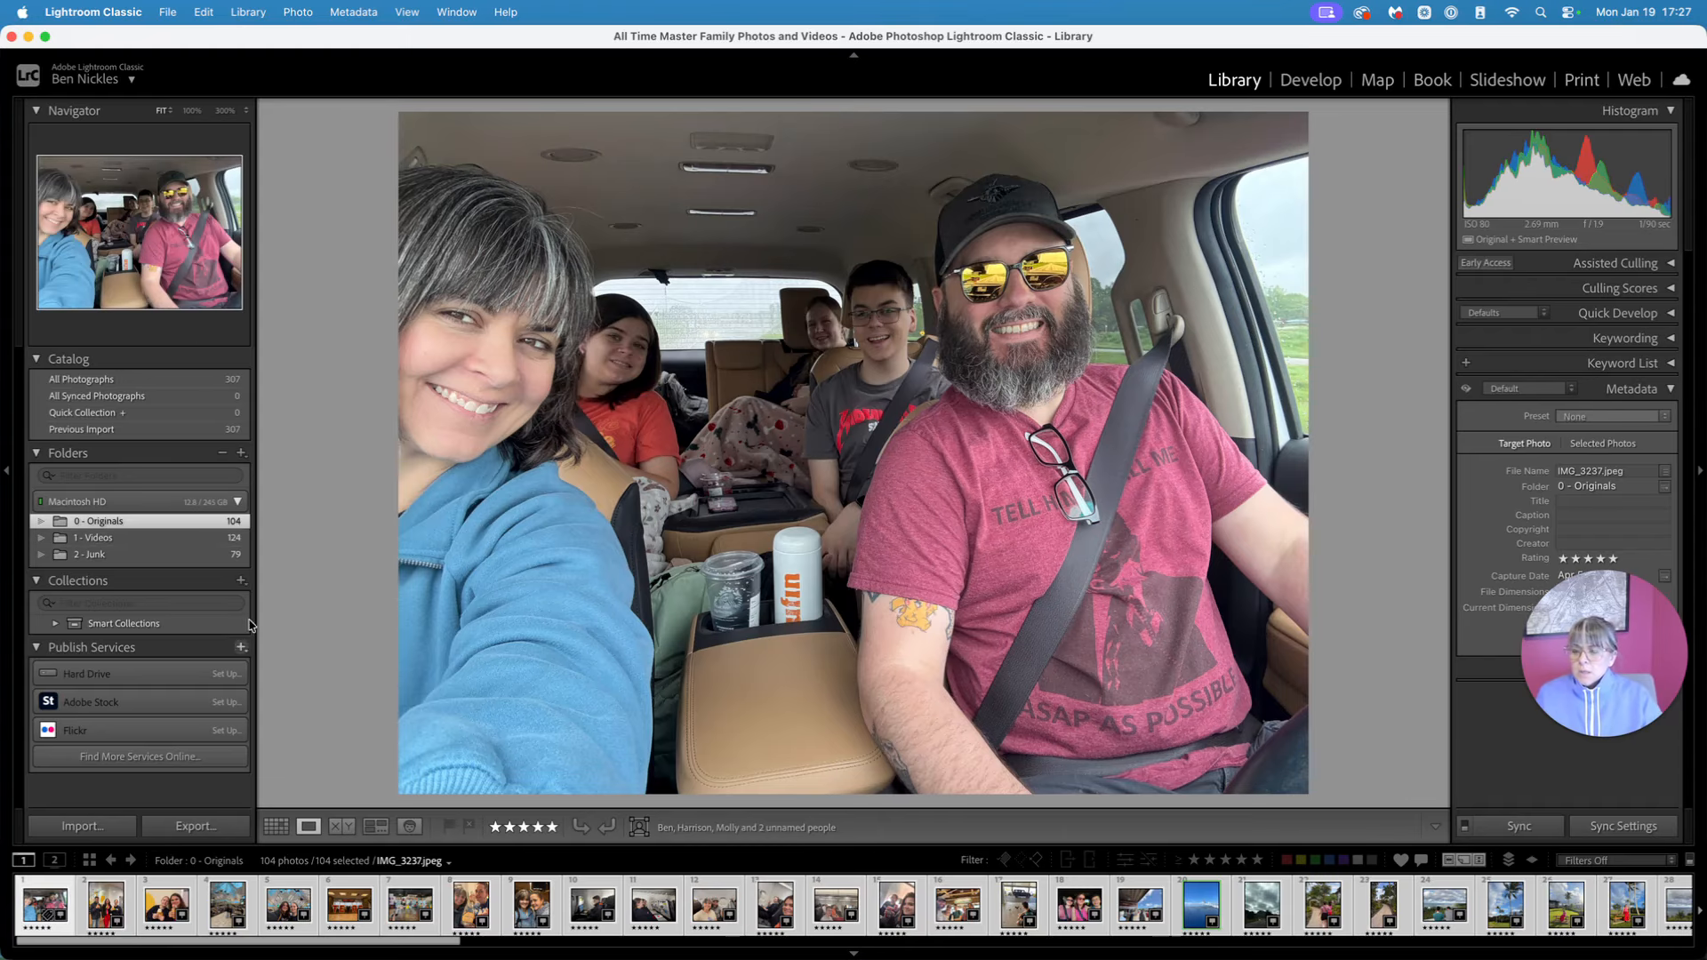
{"action": "left_click", "coordinate": [249, 13]}
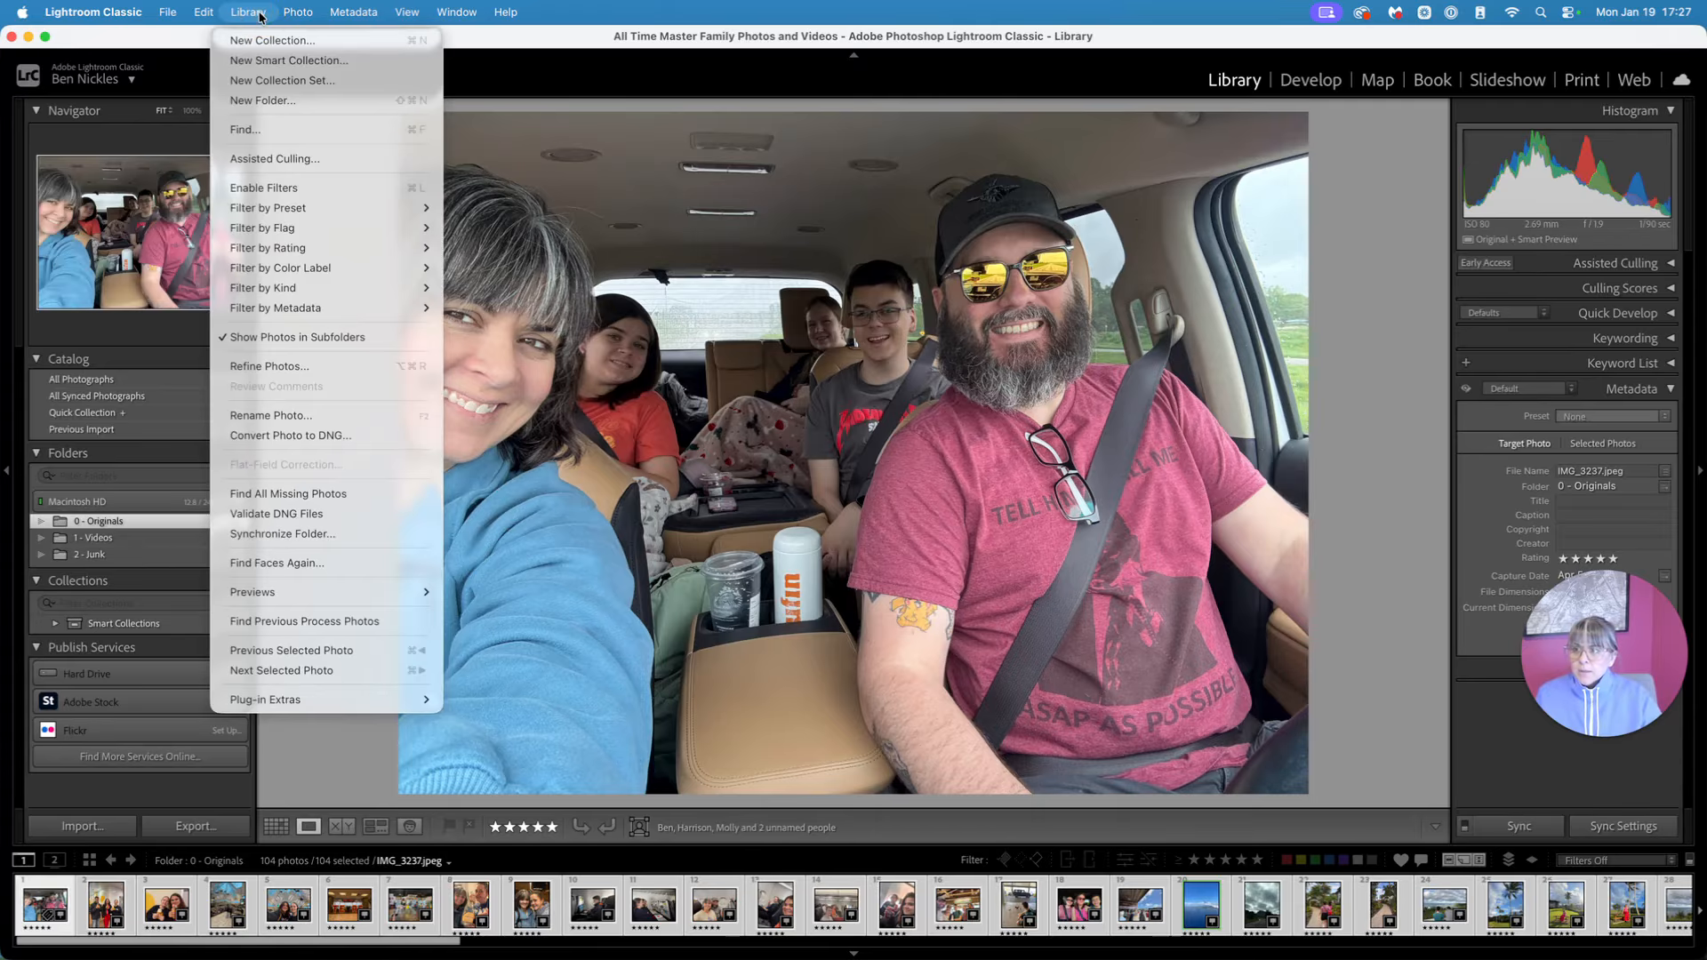
{"action": "left_click", "coordinate": [300, 415]}
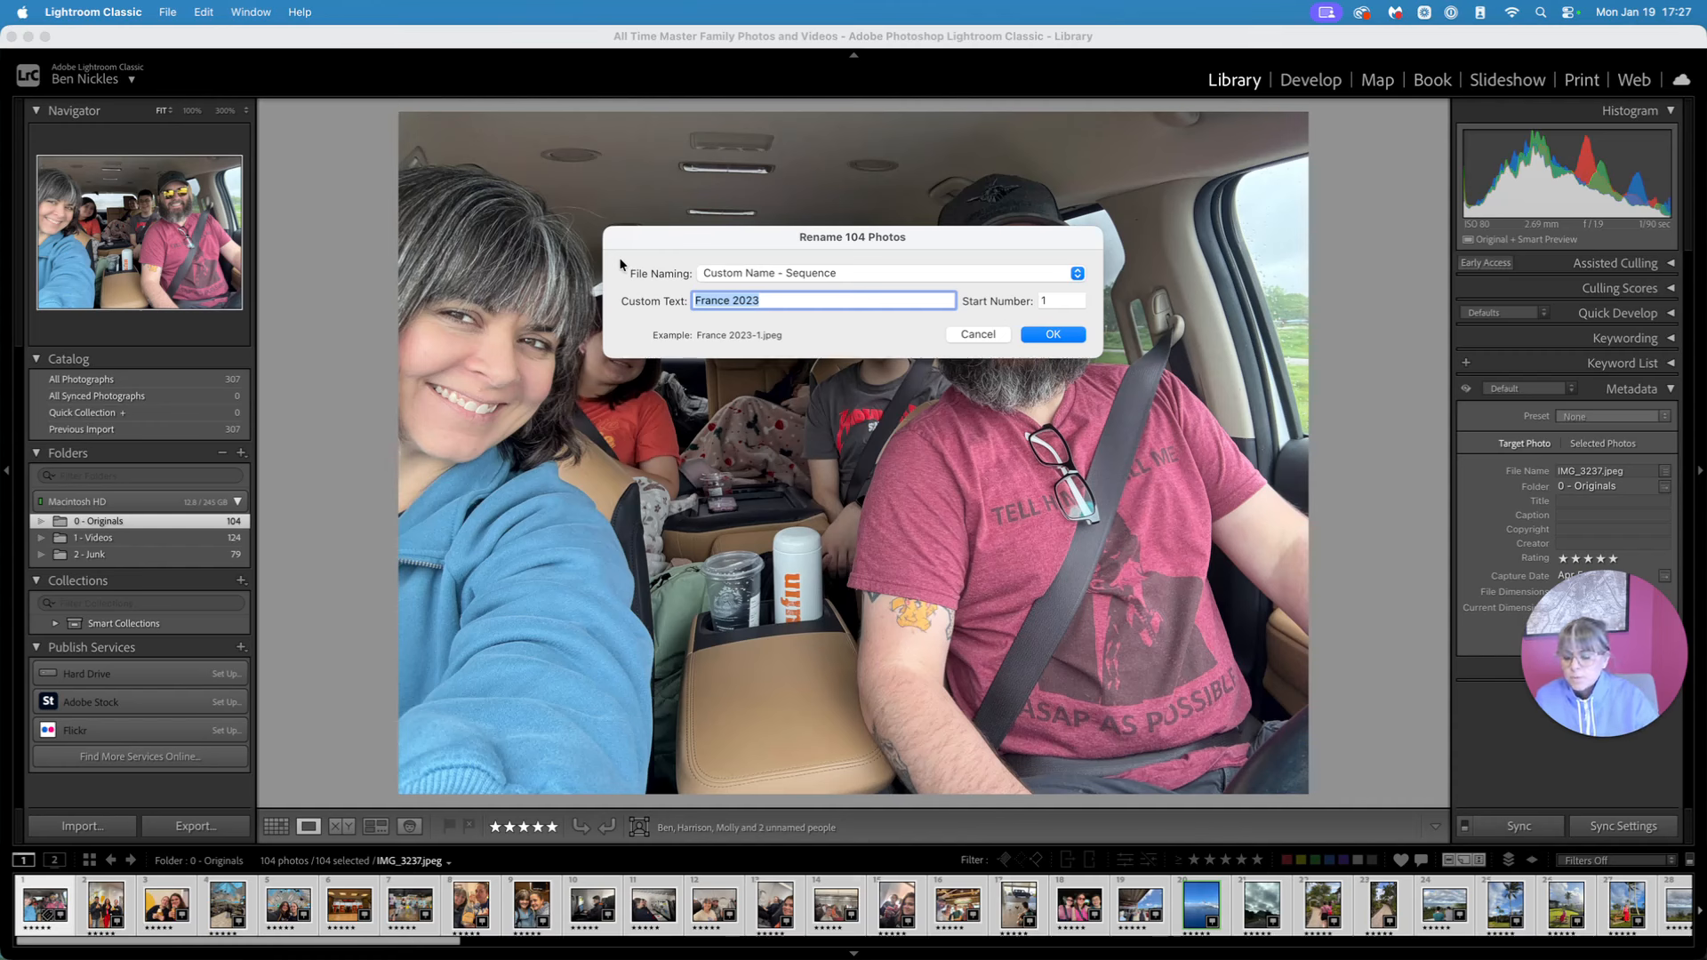
{"action": "type", "text": "Hawa"}
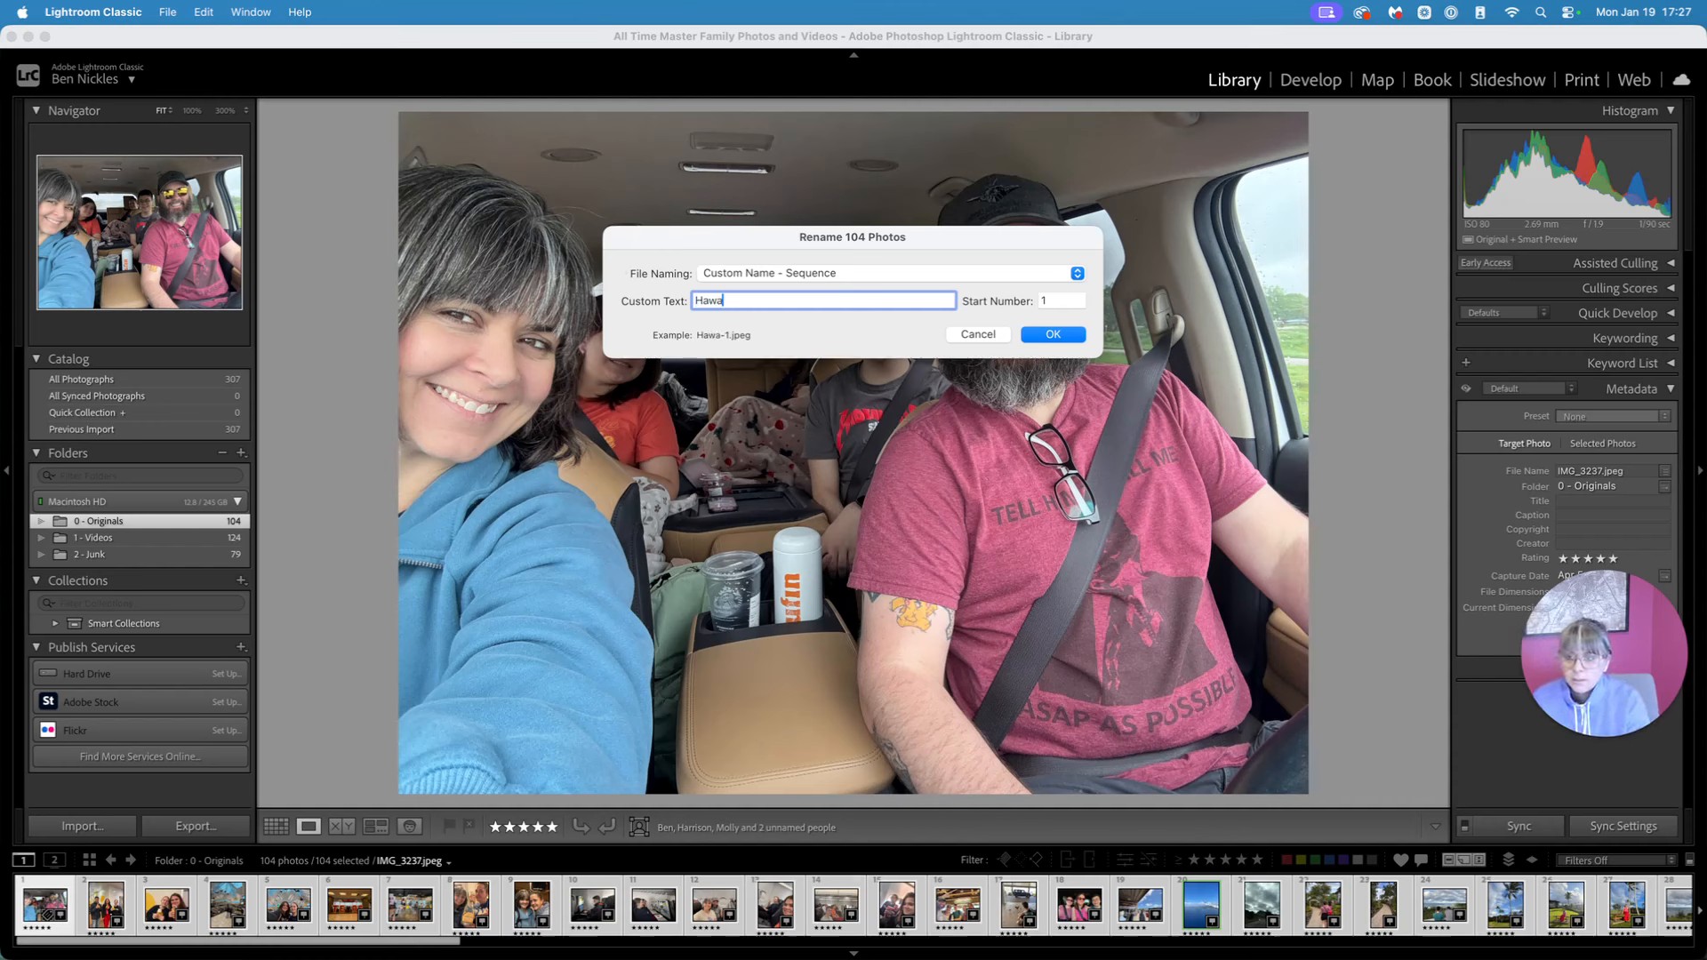
{"action": "type", "text": "ii 2025"}
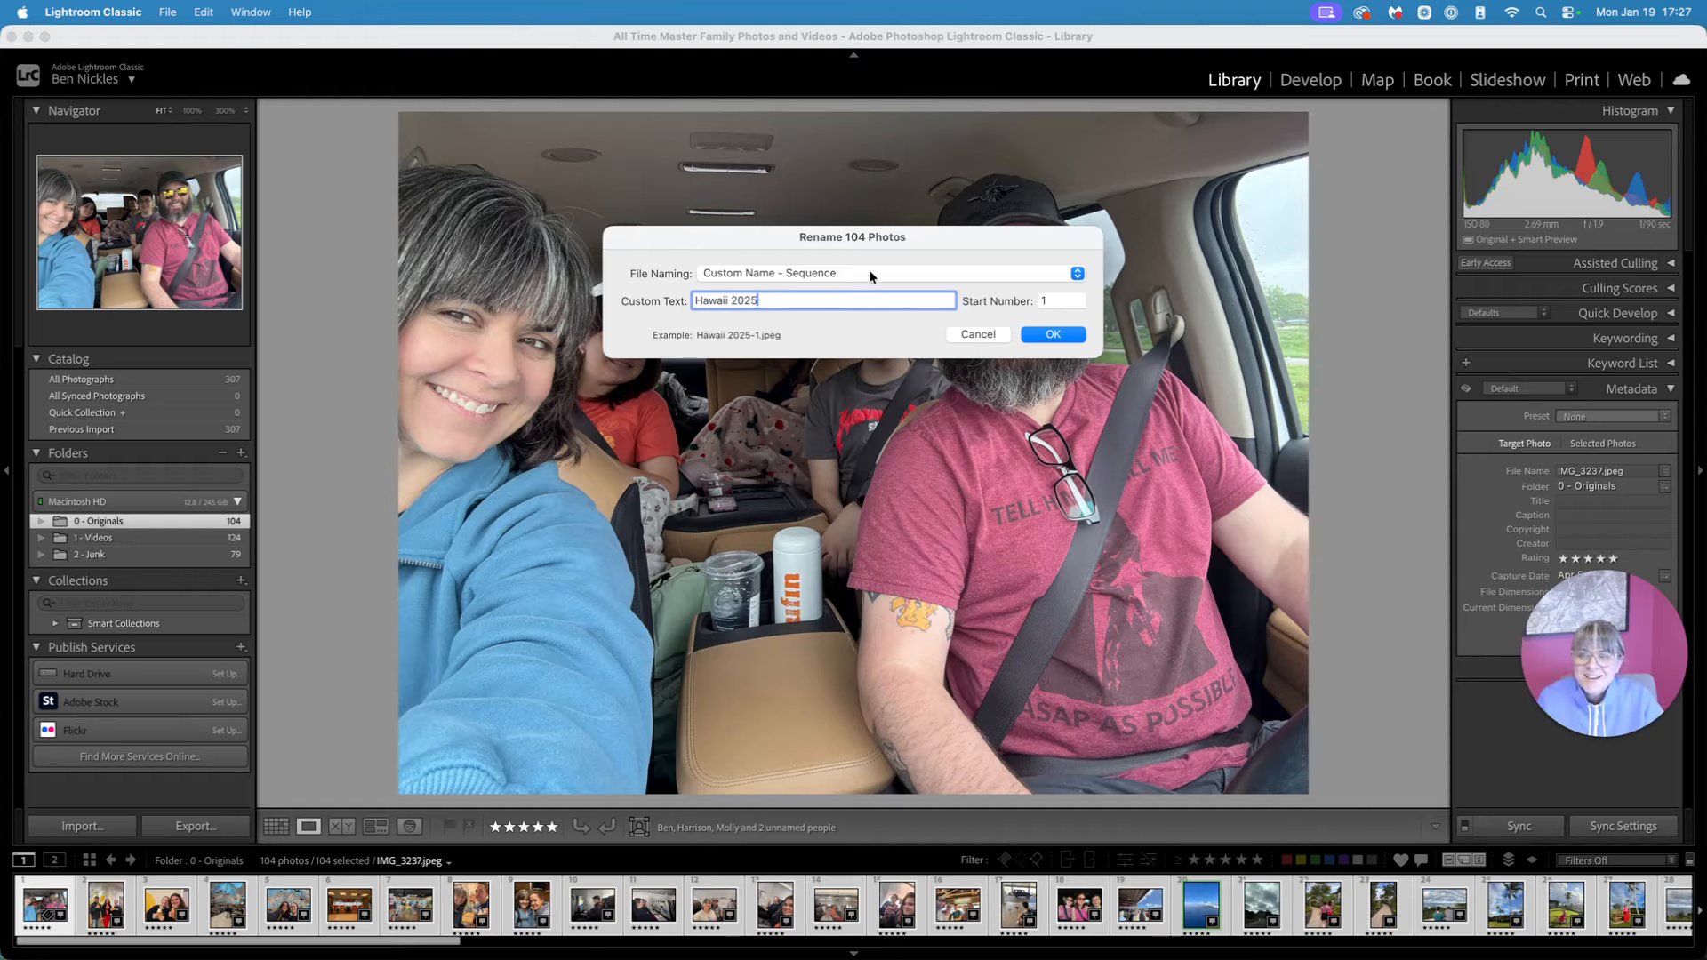
Review the file naming templates, keep Custom Name - Sequence with start number 1, and apply the rename to the selected photos
{"action": "left_click", "coordinate": [720, 280]}
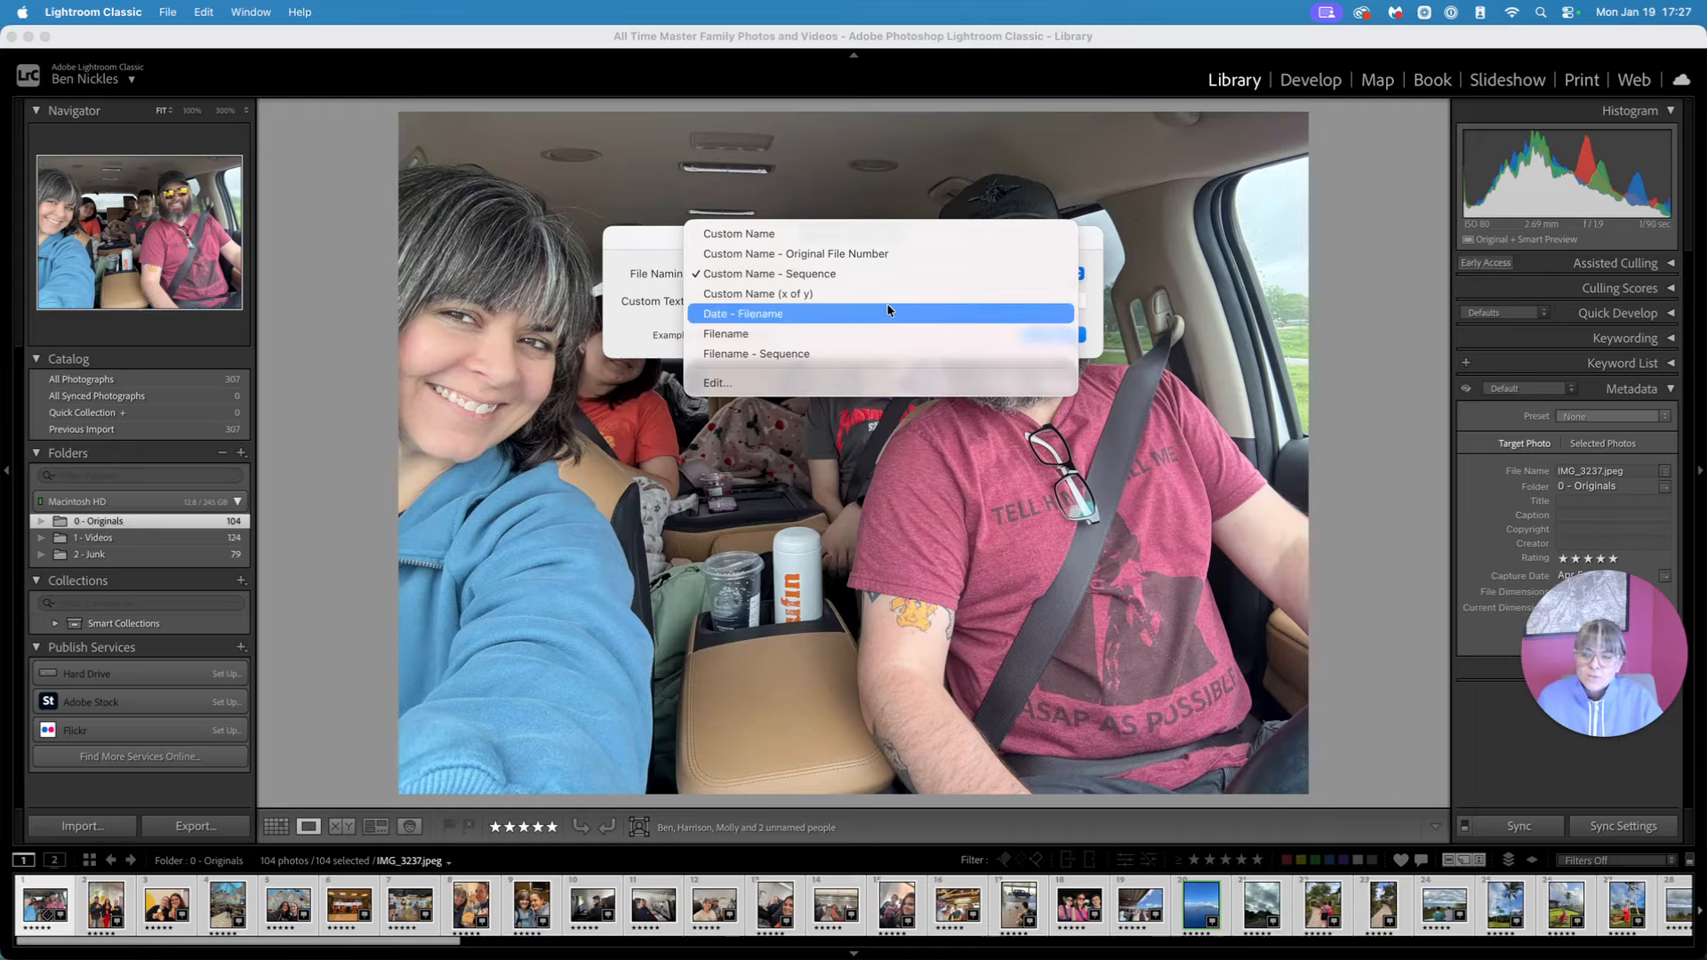
{"action": "left_click", "coordinate": [662, 283]}
{"action": "left_click", "coordinate": [779, 280]}
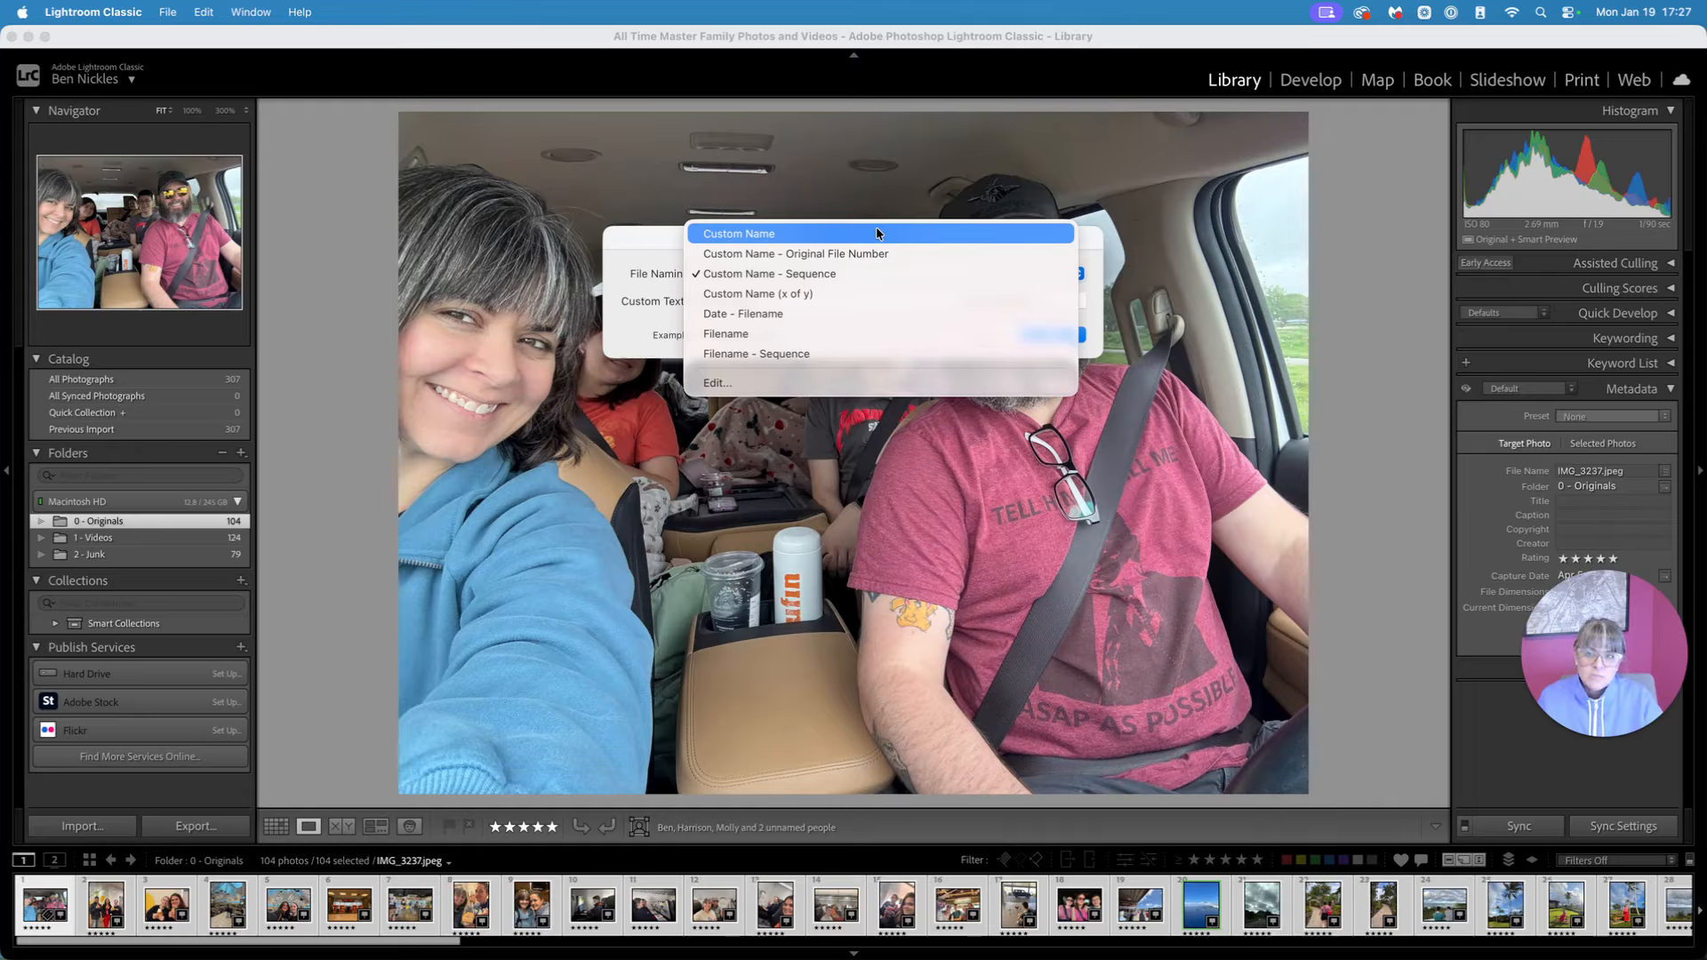
{"action": "left_click", "coordinate": [894, 275]}
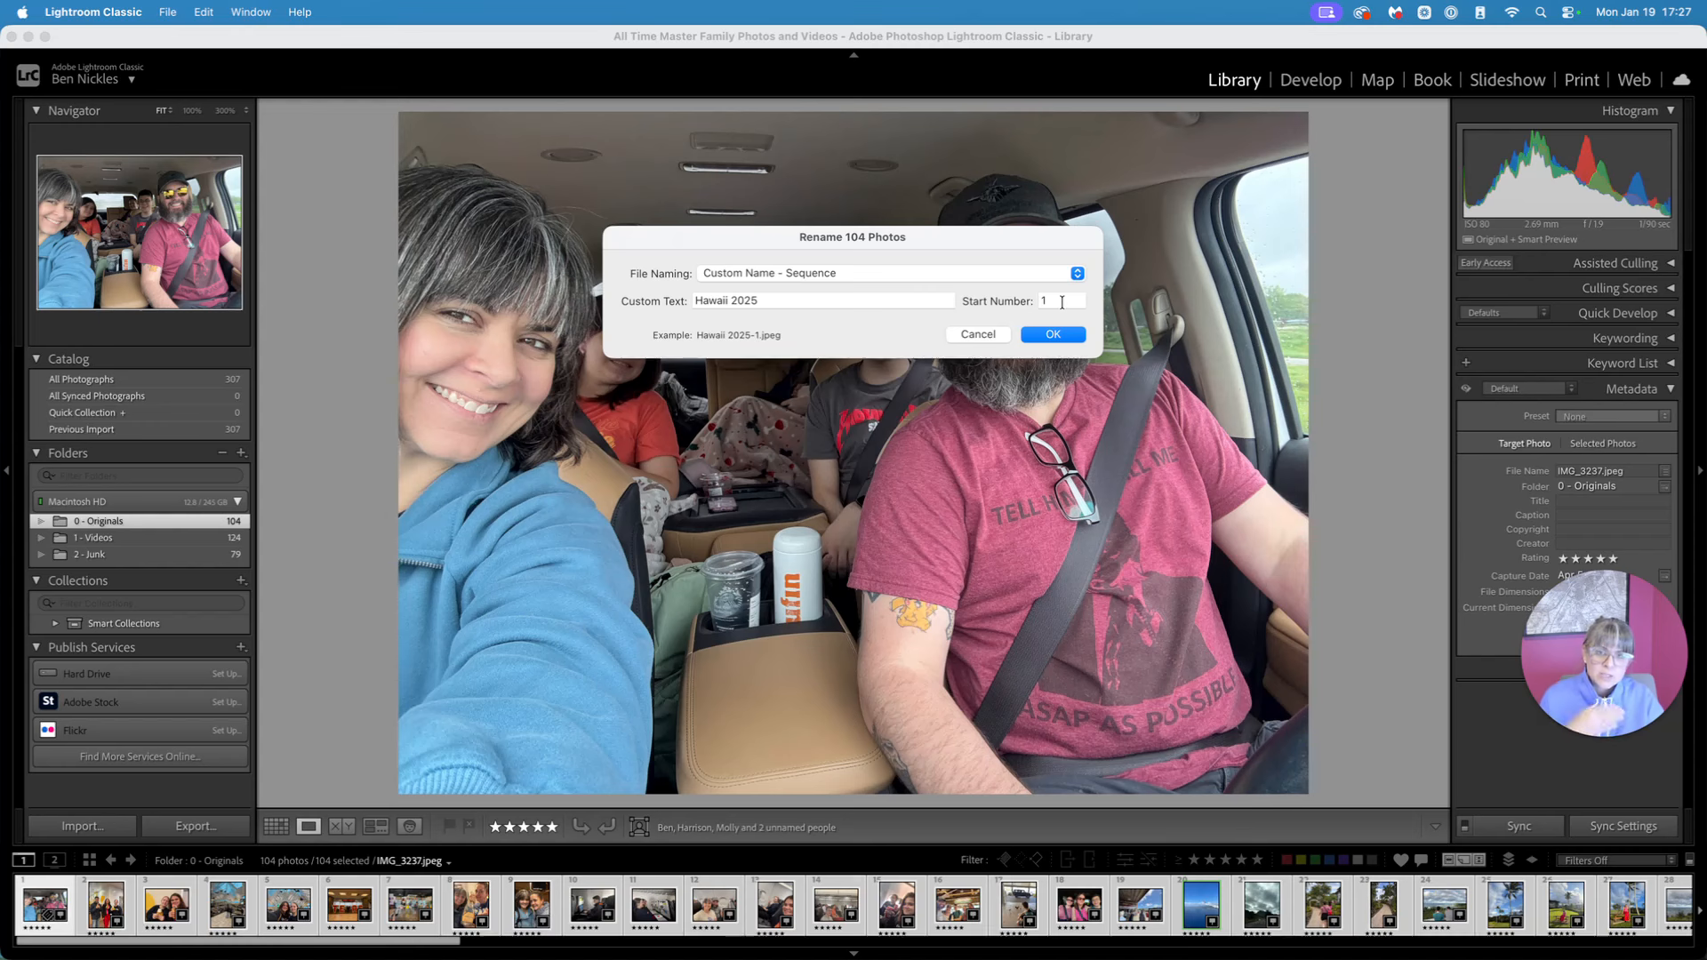
{"action": "left_click", "coordinate": [804, 276]}
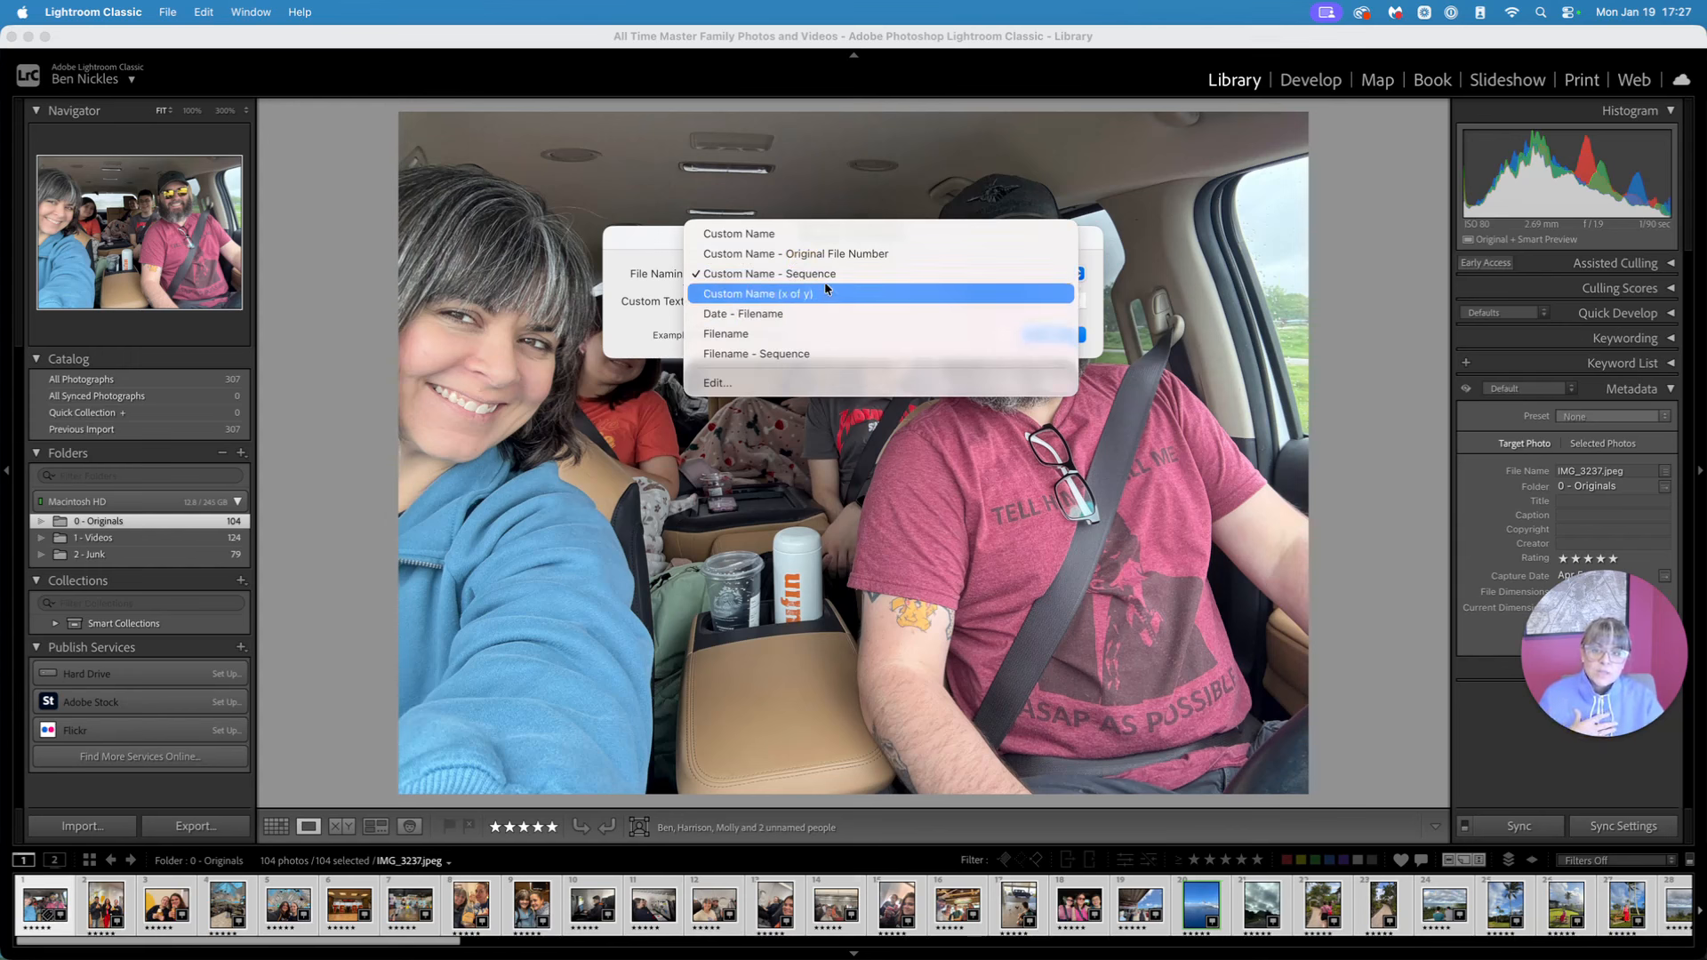
{"action": "left_click", "coordinate": [626, 248]}
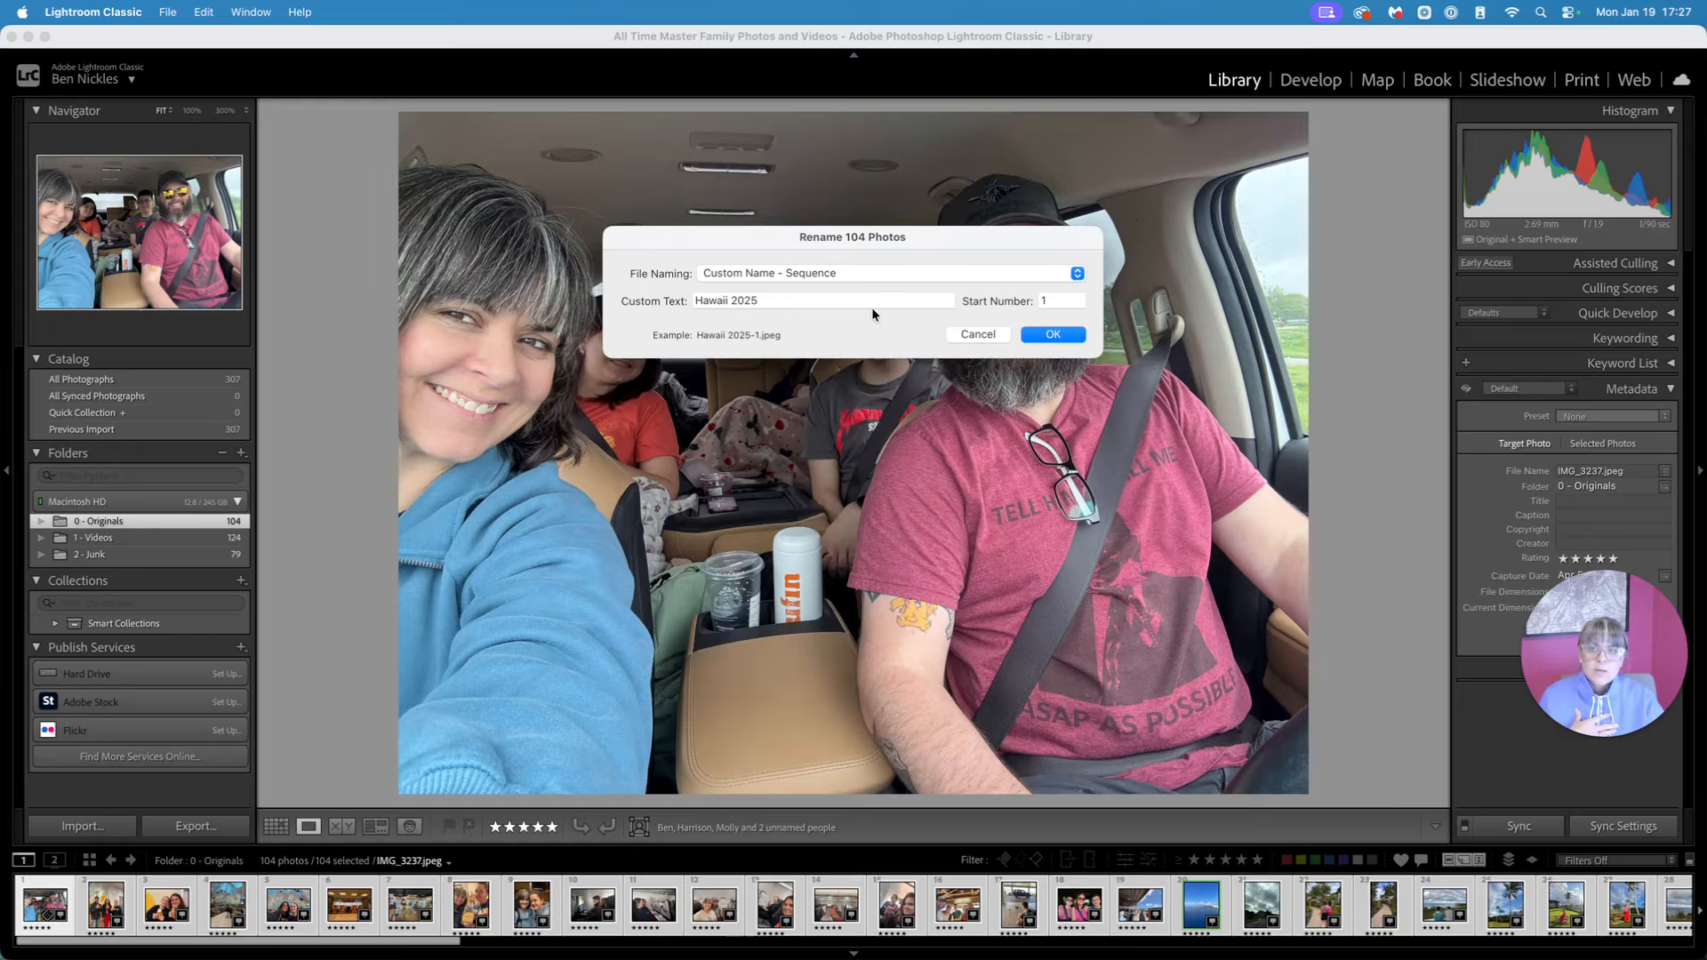
{"action": "left_click", "coordinate": [1050, 333]}
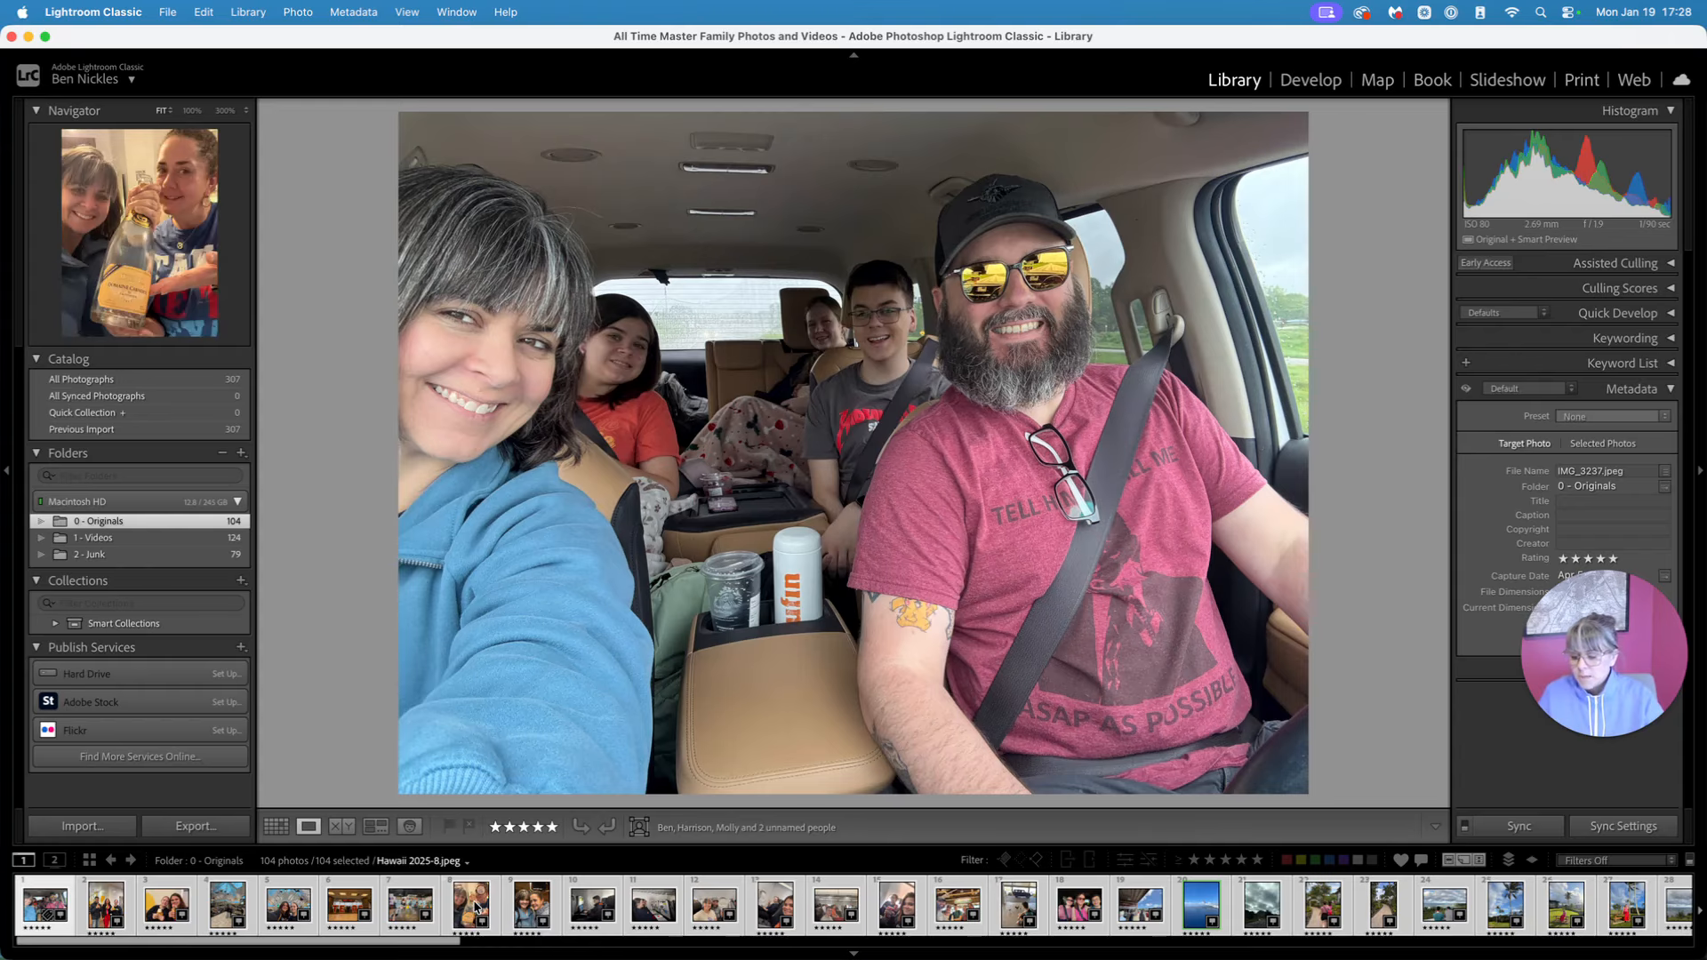
Deselect all photos, select the first photo Hawaii 2025-1.jpeg, and show the folder in Grid view
{"action": "key", "text": "super+d"}
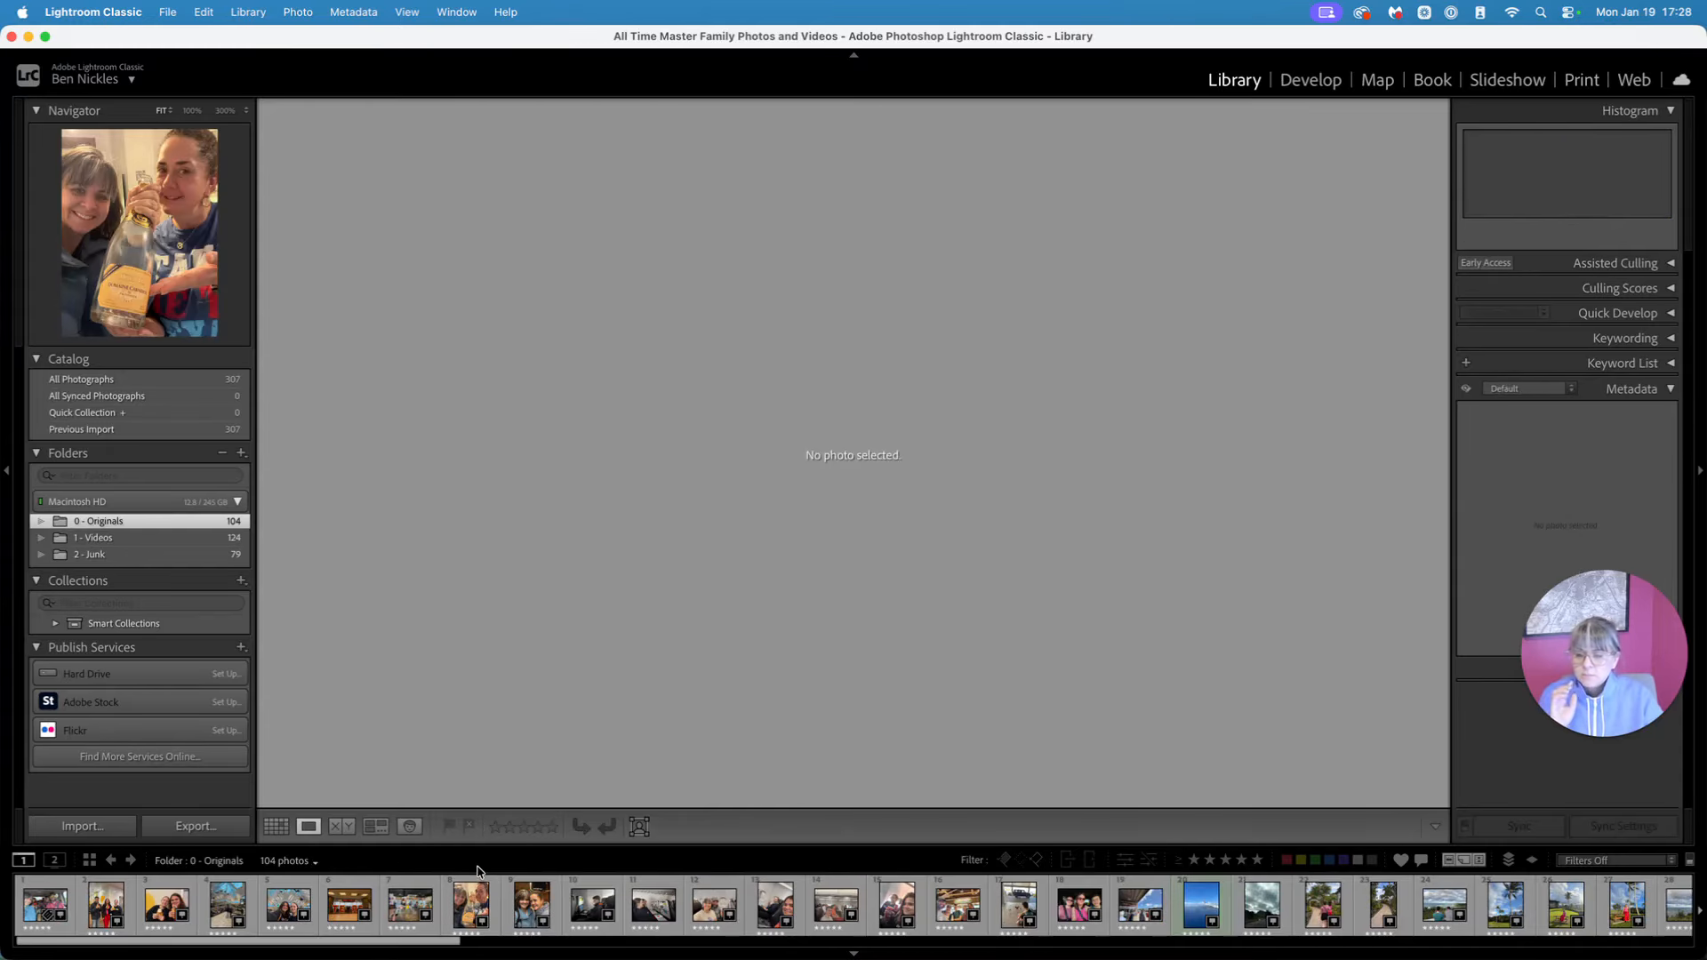
{"action": "left_click", "coordinate": [43, 904]}
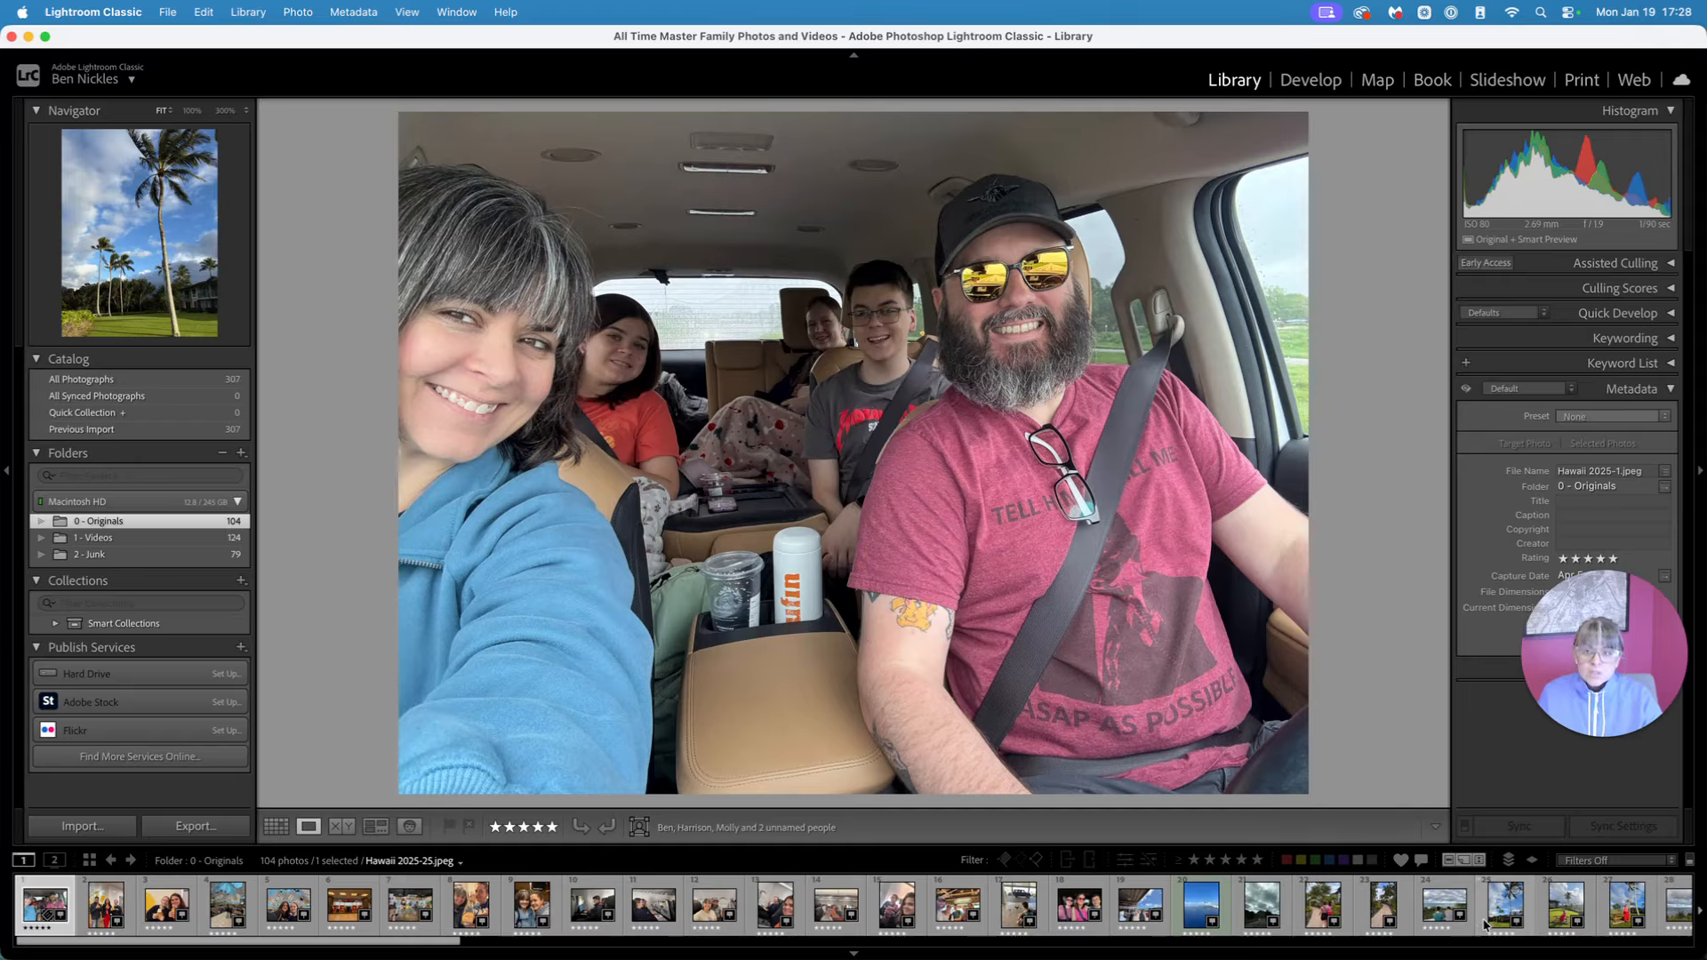
{"action": "left_click", "coordinate": [275, 828]}
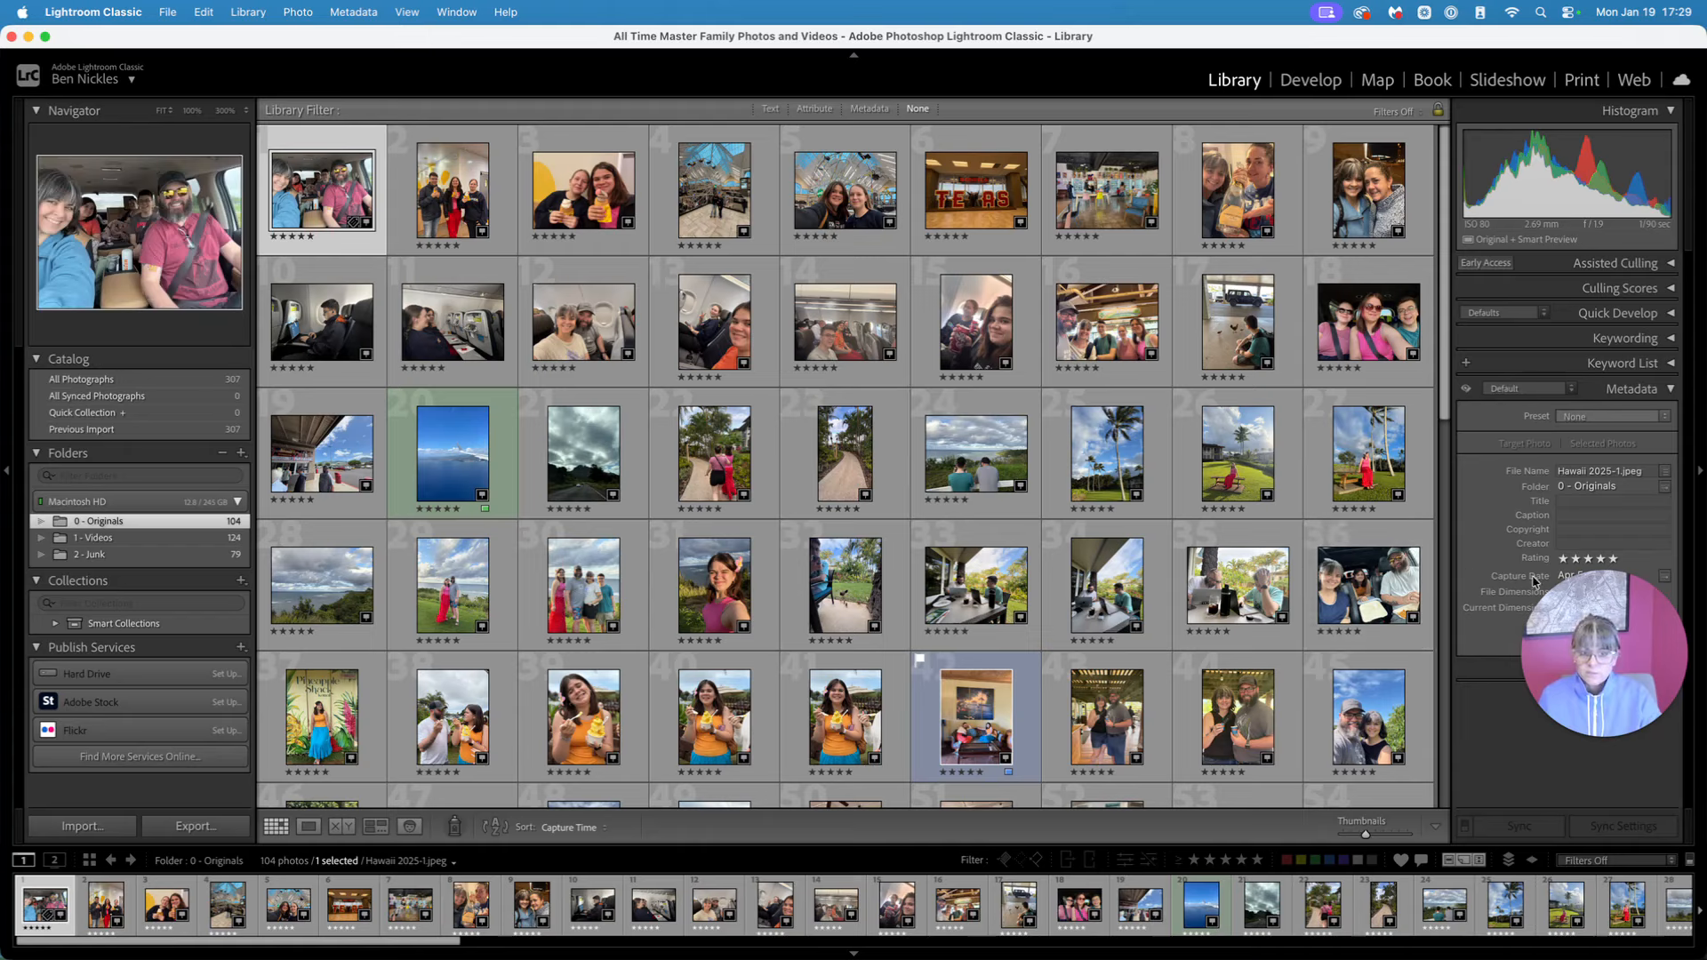
Select the TEXAS sign photo Hawaii 2025-6.jpeg and show it in Loupe view
{"action": "left_click_drag", "start_coordinate": [1593, 605], "coordinate": [120, 702]}
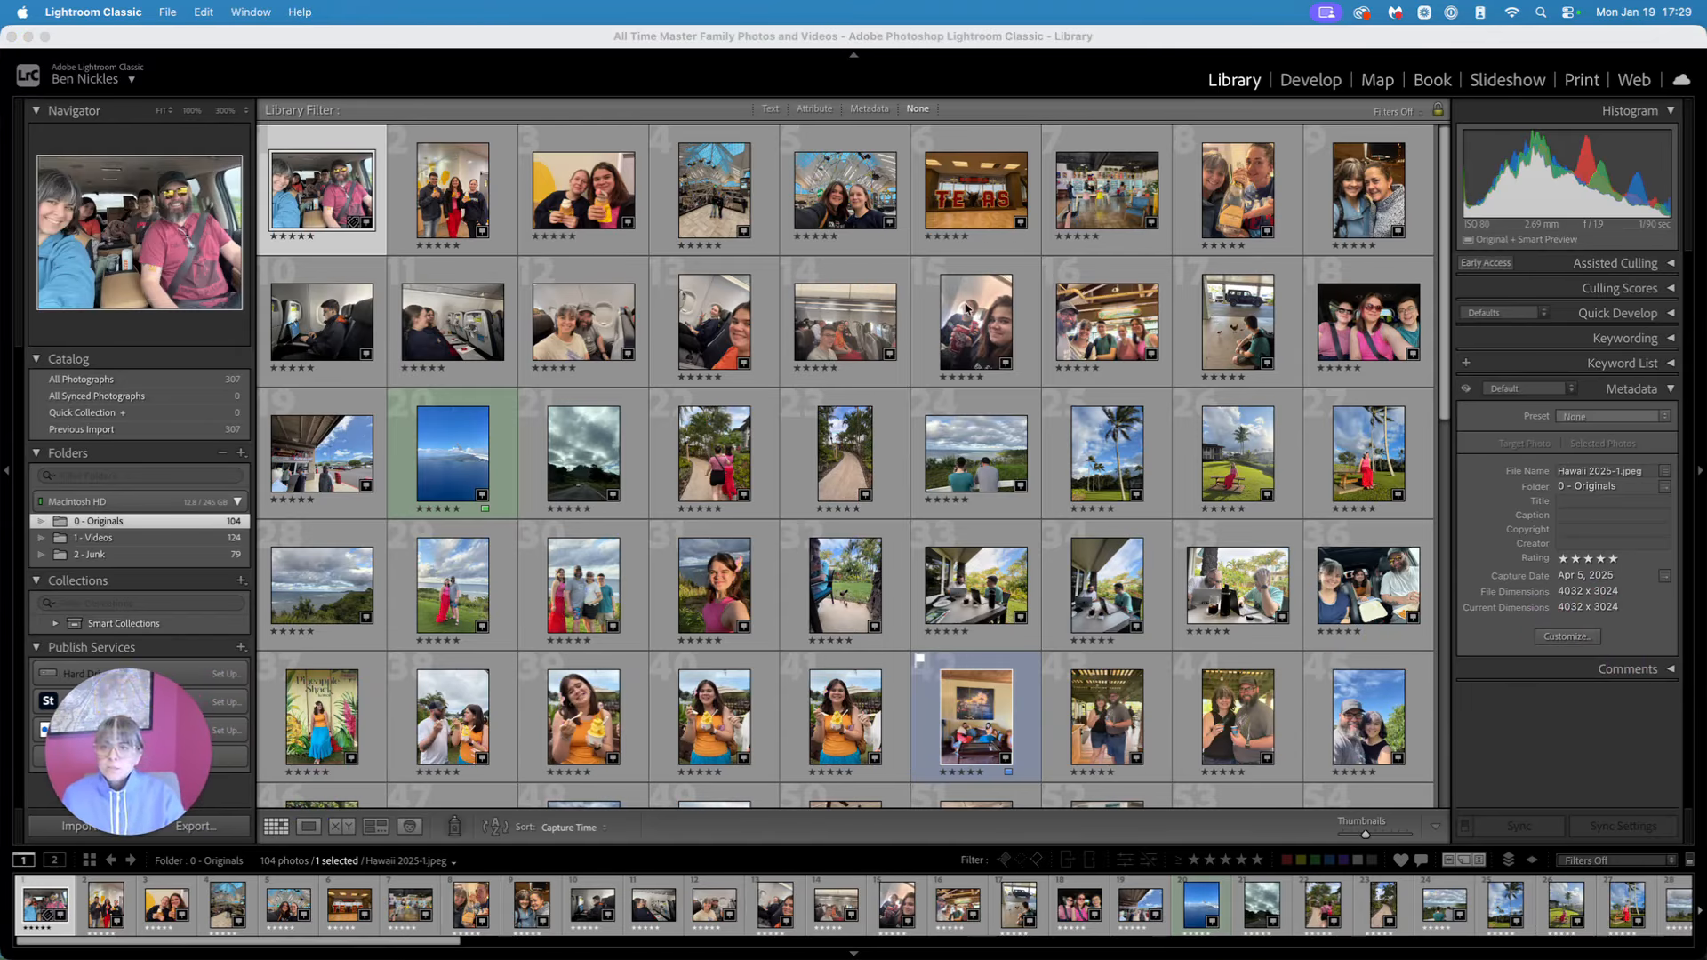
{"action": "left_click", "coordinate": [977, 187]}
{"action": "left_click", "coordinate": [972, 184]}
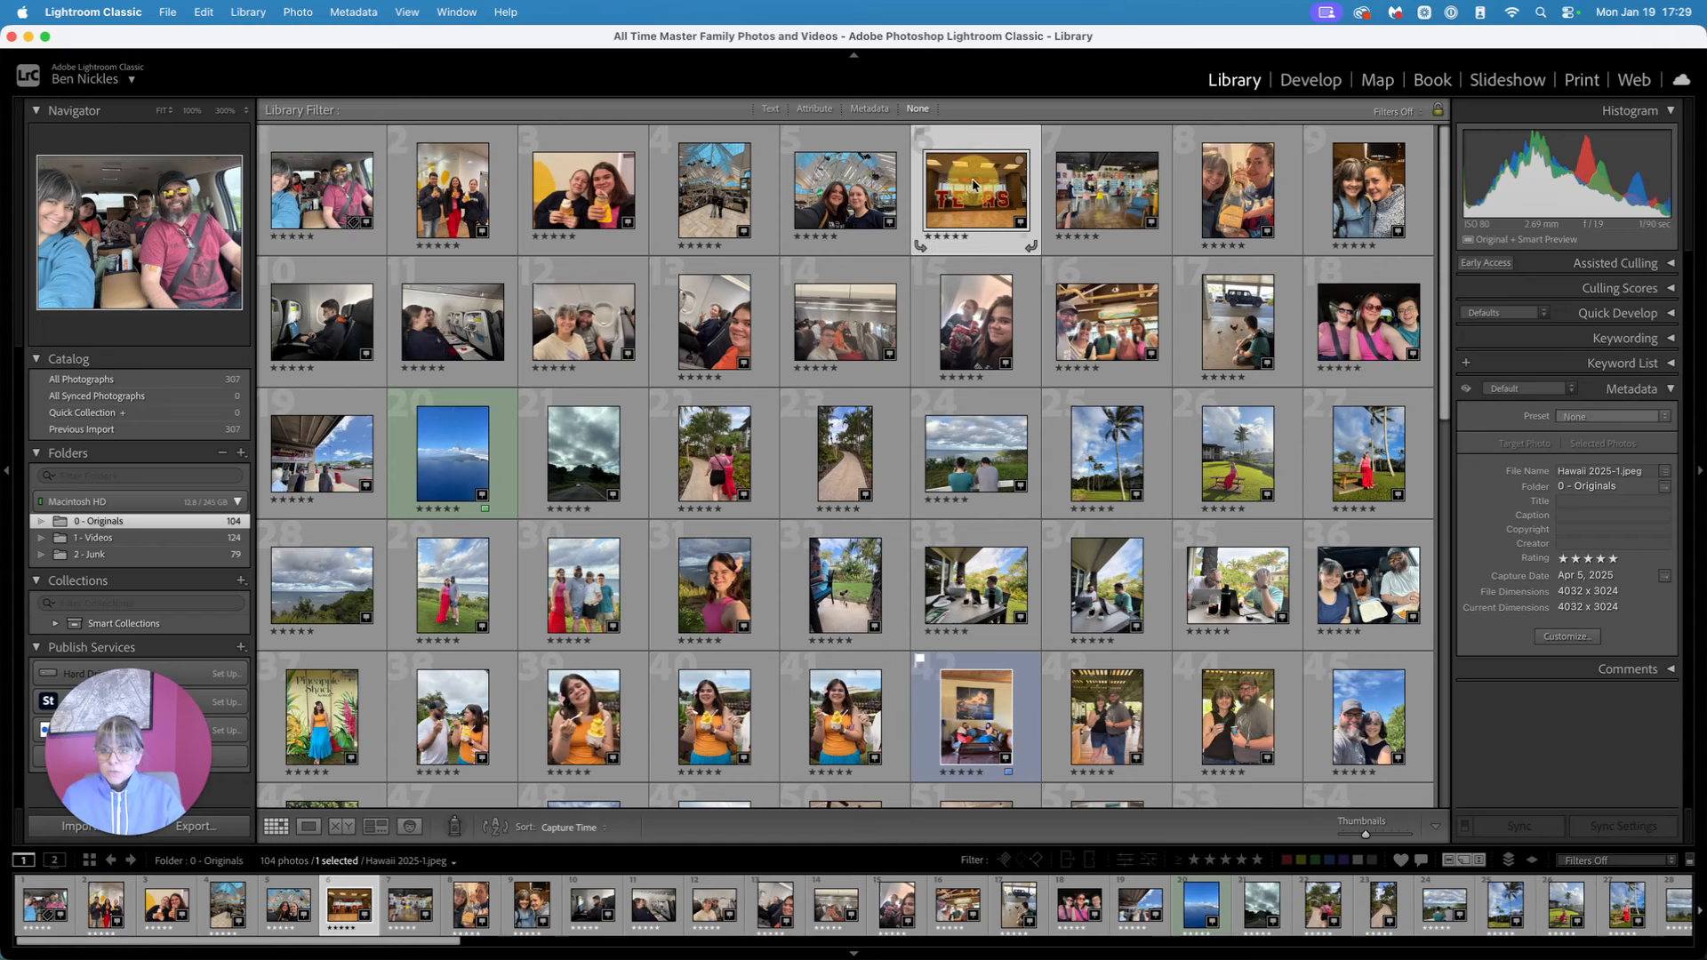
{"action": "left_click", "coordinate": [309, 827]}
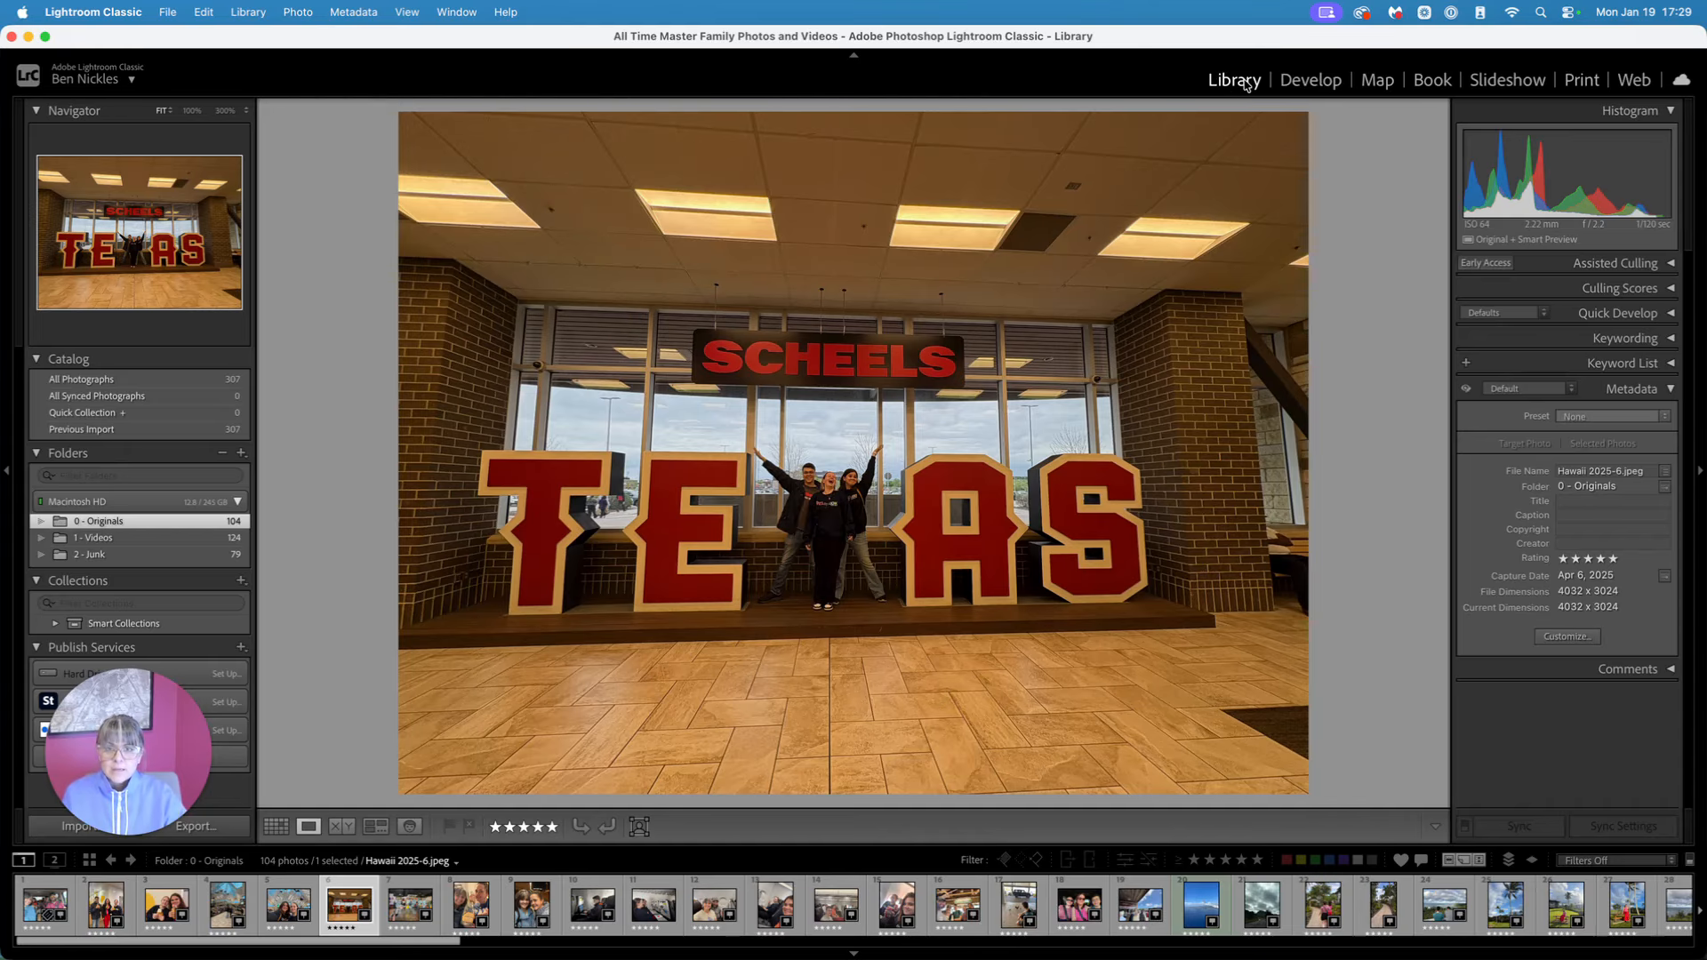
Straighten the TEXAS sign photo in the Develop module with Crop & Straighten, setting the angle to 1.05 and applying the crop
{"action": "left_click", "coordinate": [1306, 87]}
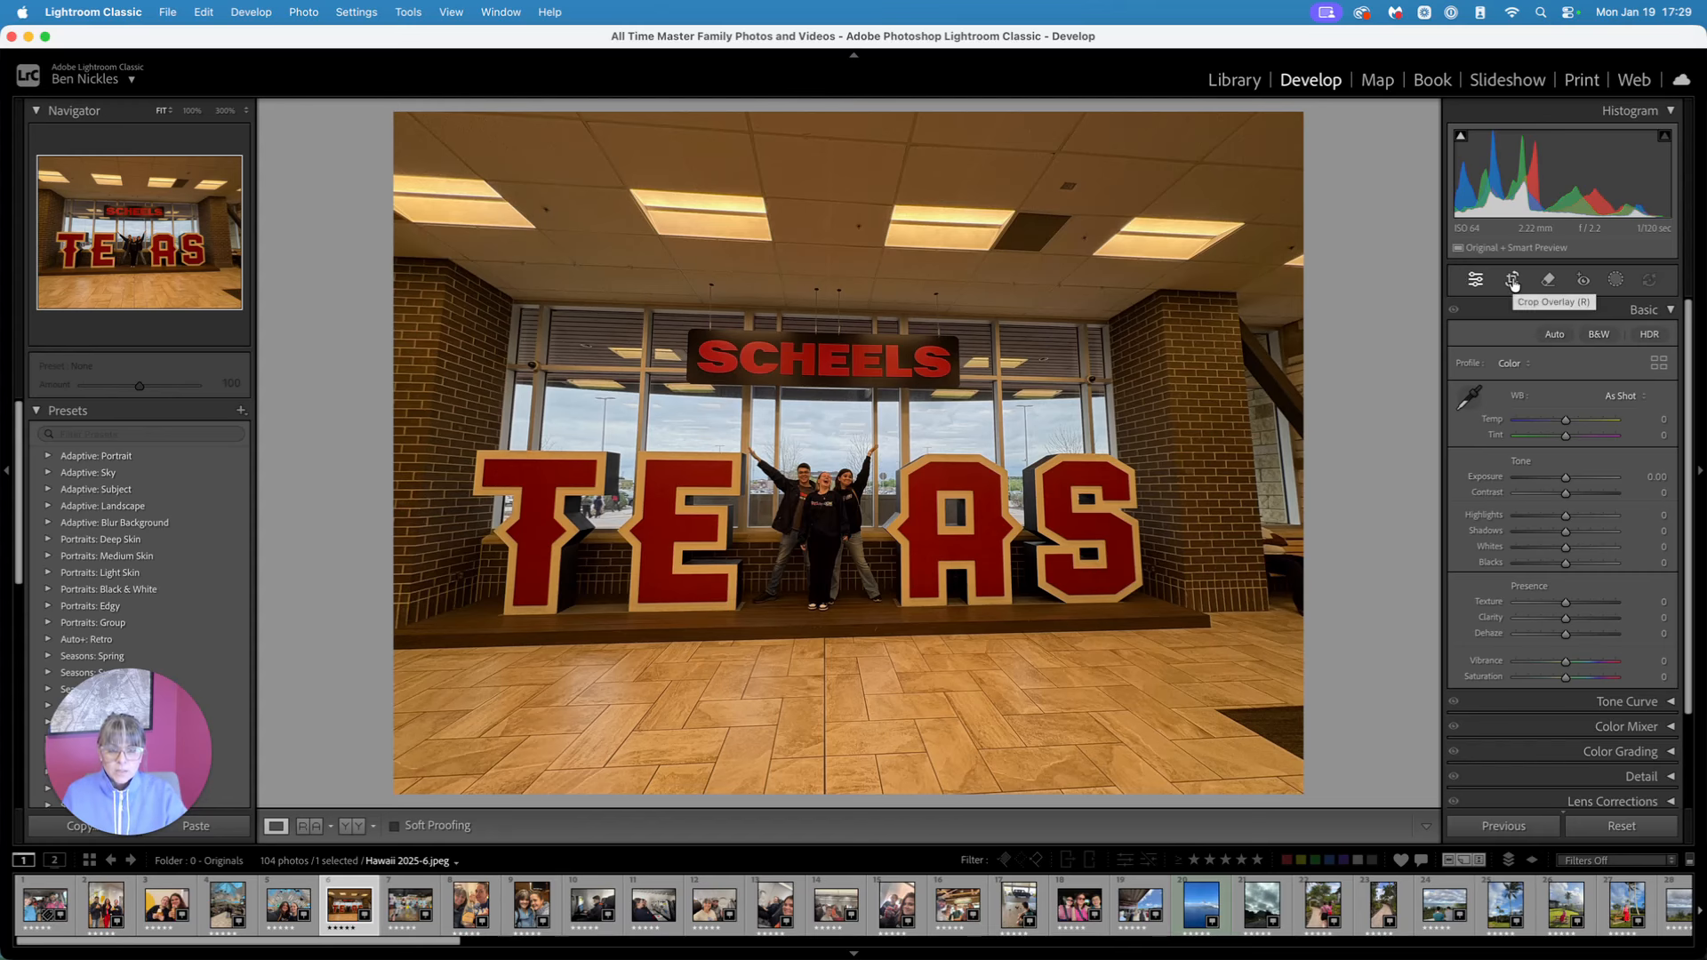
{"action": "left_click", "coordinate": [1513, 280]}
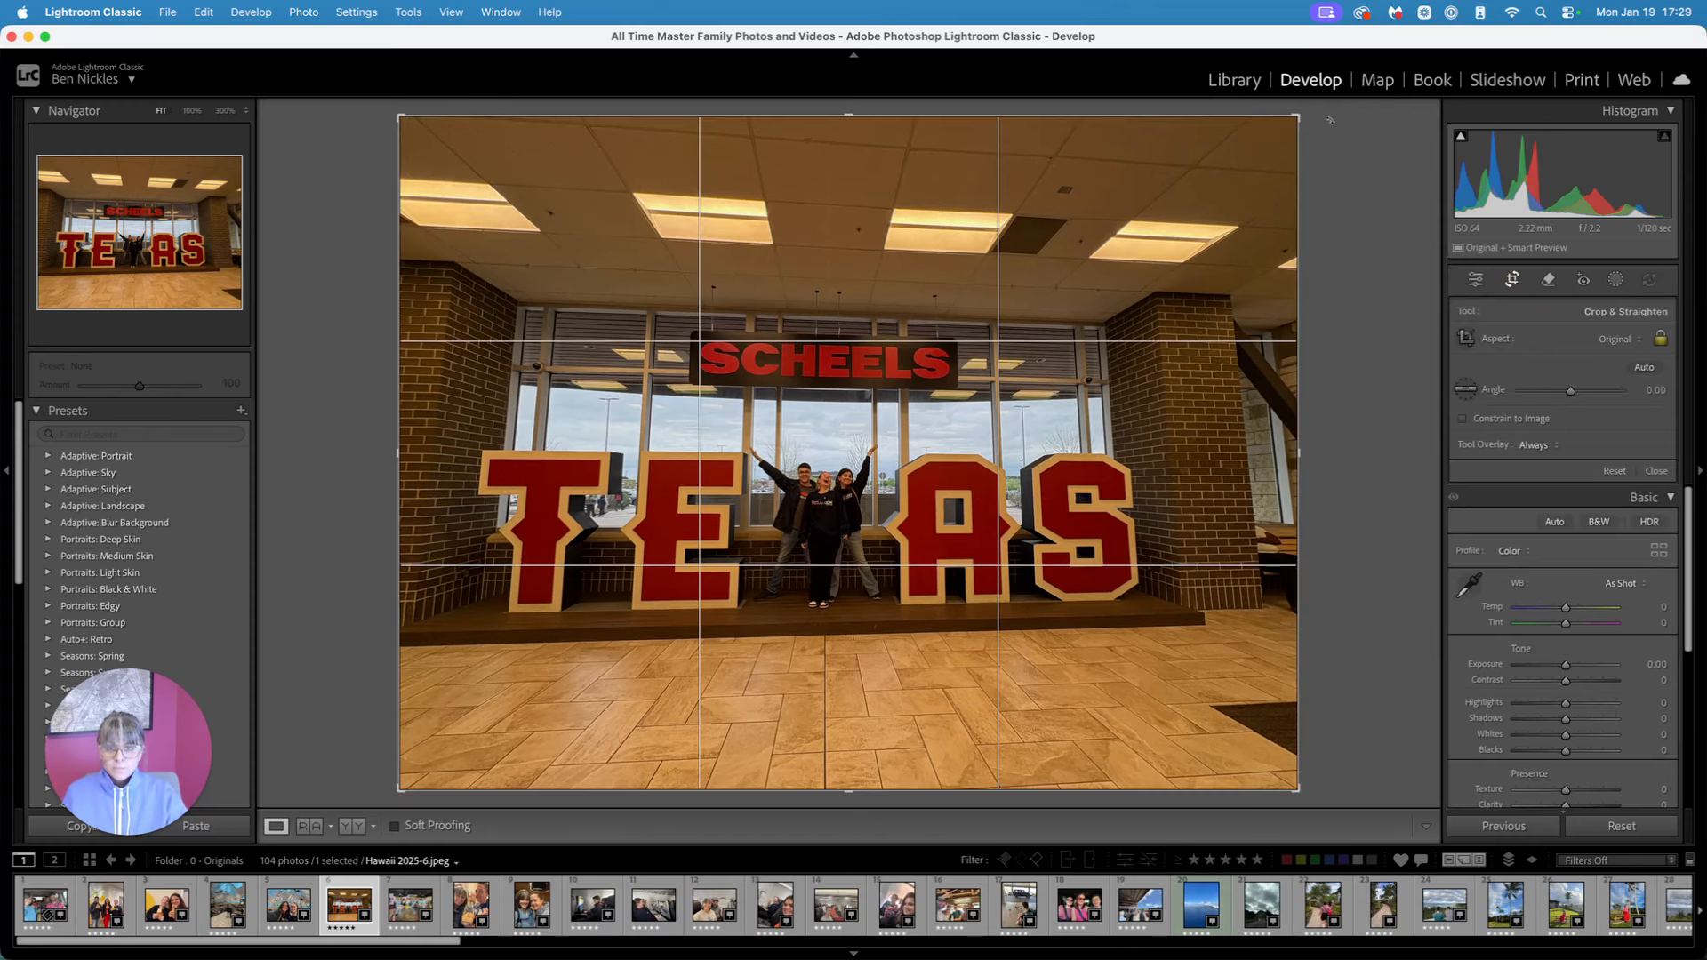
{"action": "left_click_drag", "start_coordinate": [1330, 119], "coordinate": [1337, 131]}
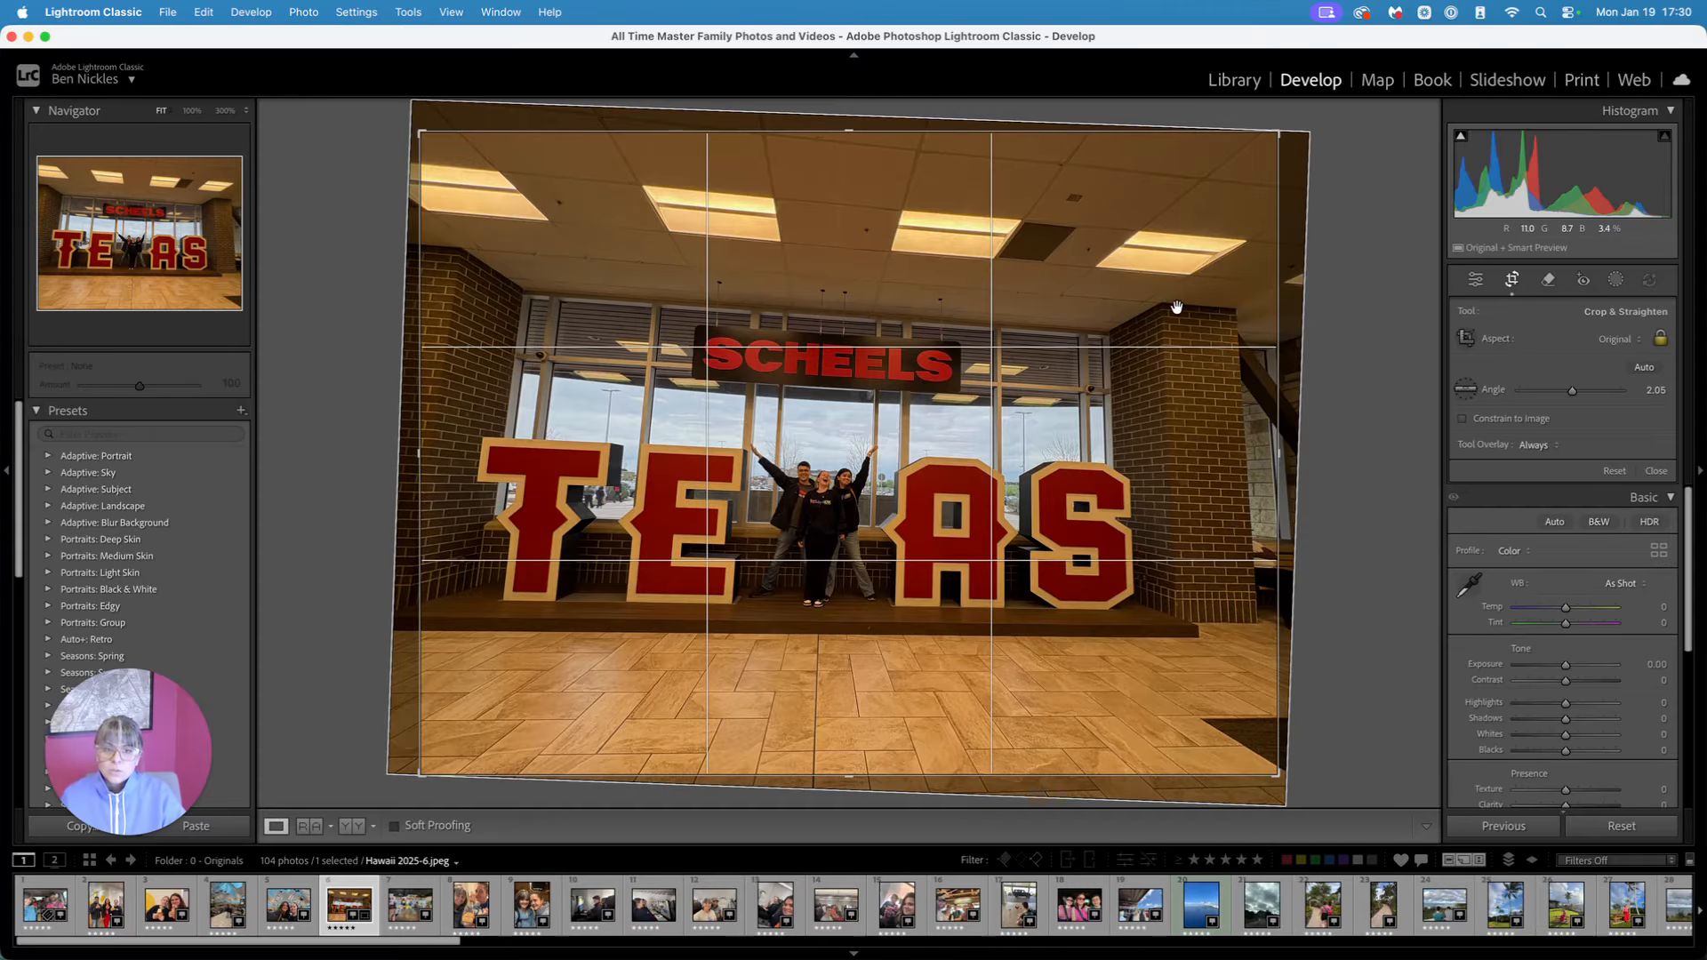
{"action": "double_click", "coordinate": [1176, 307]}
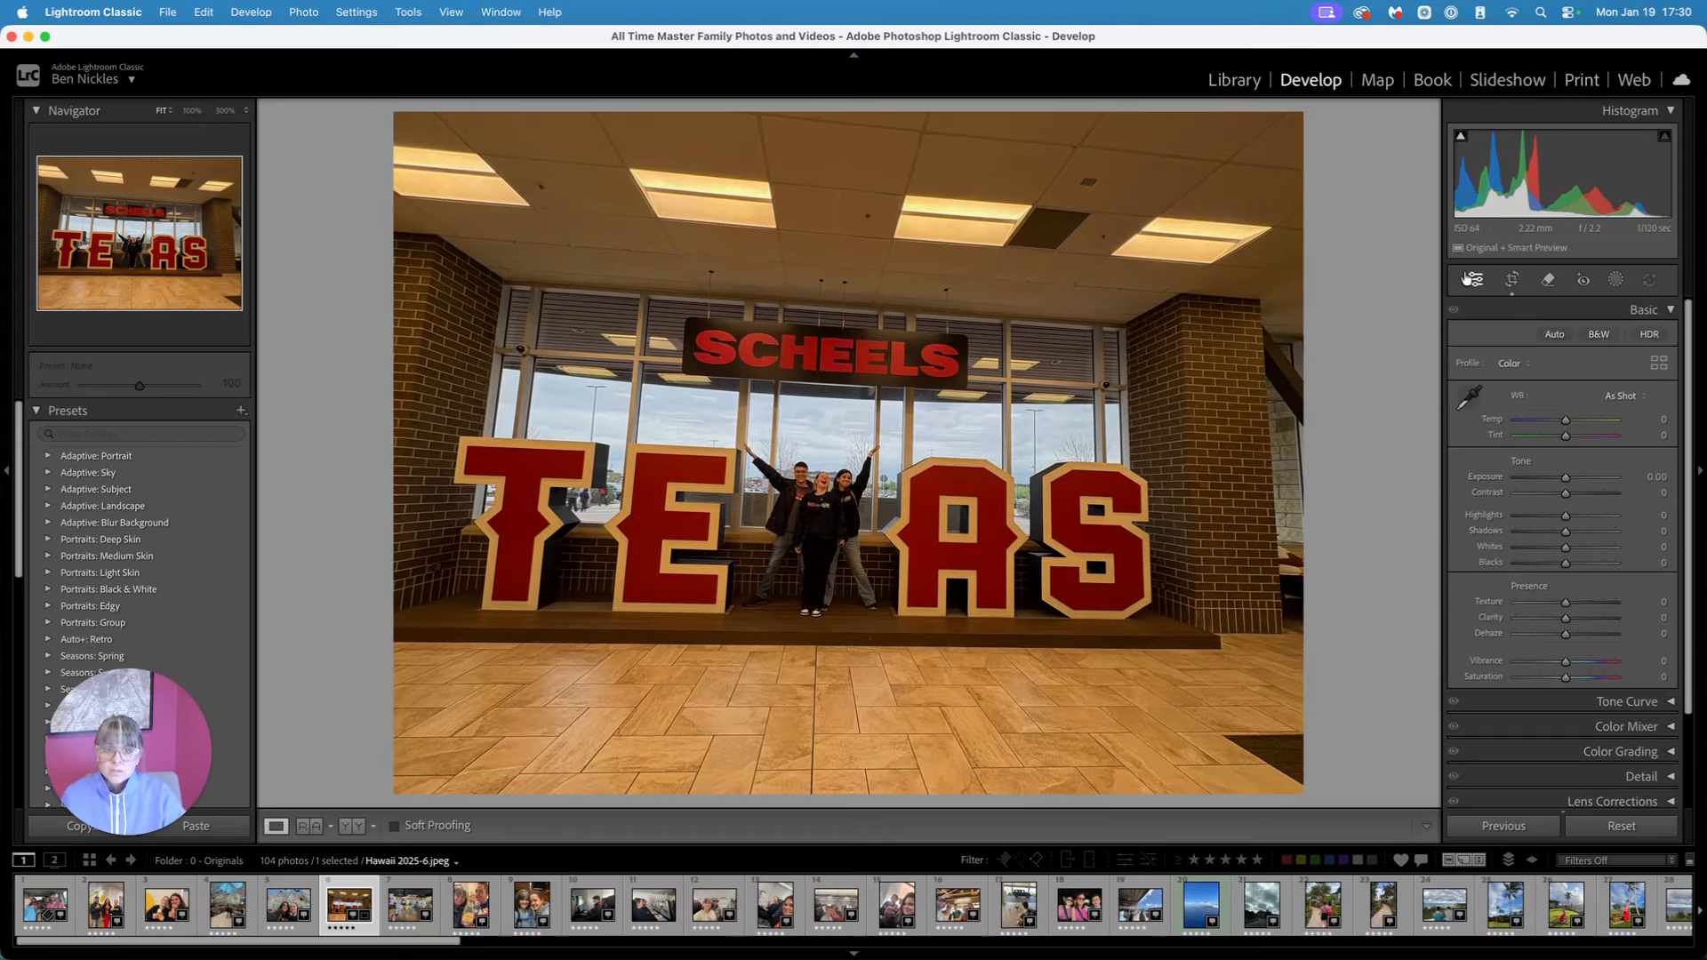
{"action": "left_click", "coordinate": [1511, 279]}
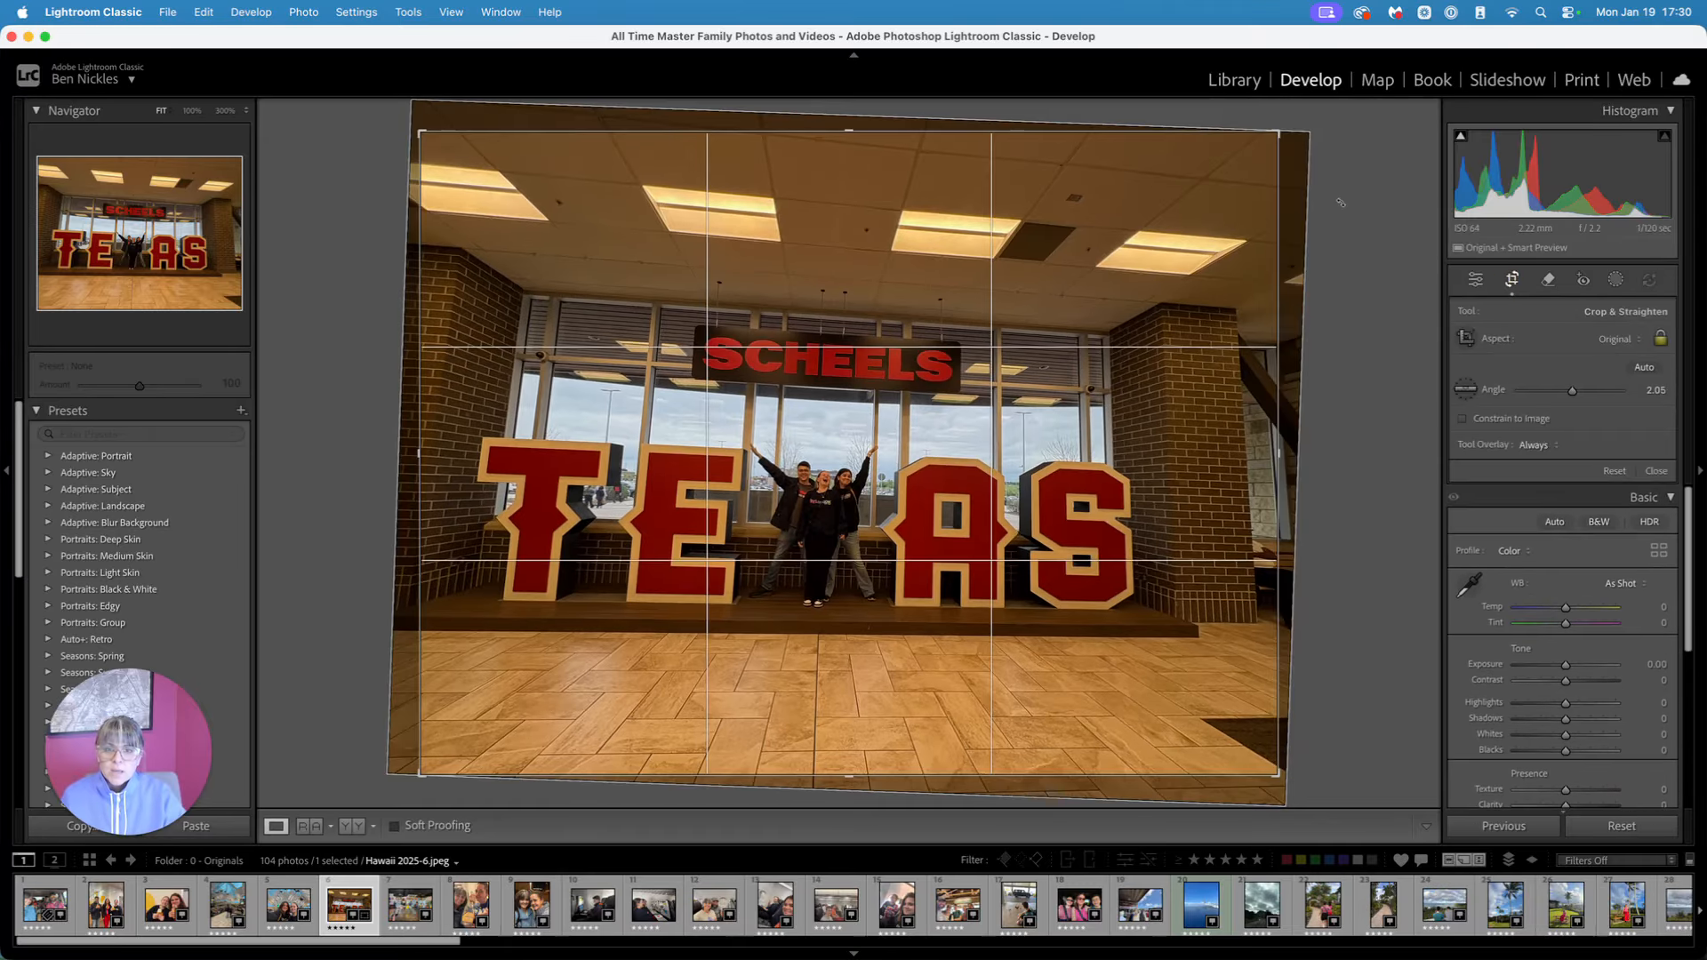
{"action": "mouse_move", "coordinate": [1373, 194]}
{"action": "left_mouse_down"}
{"action": "mouse_move", "coordinate": [1342, 190]}
{"action": "mouse_move", "coordinate": [1345, 175]}
{"action": "mouse_move", "coordinate": [1343, 192]}
{"action": "left_mouse_up"}
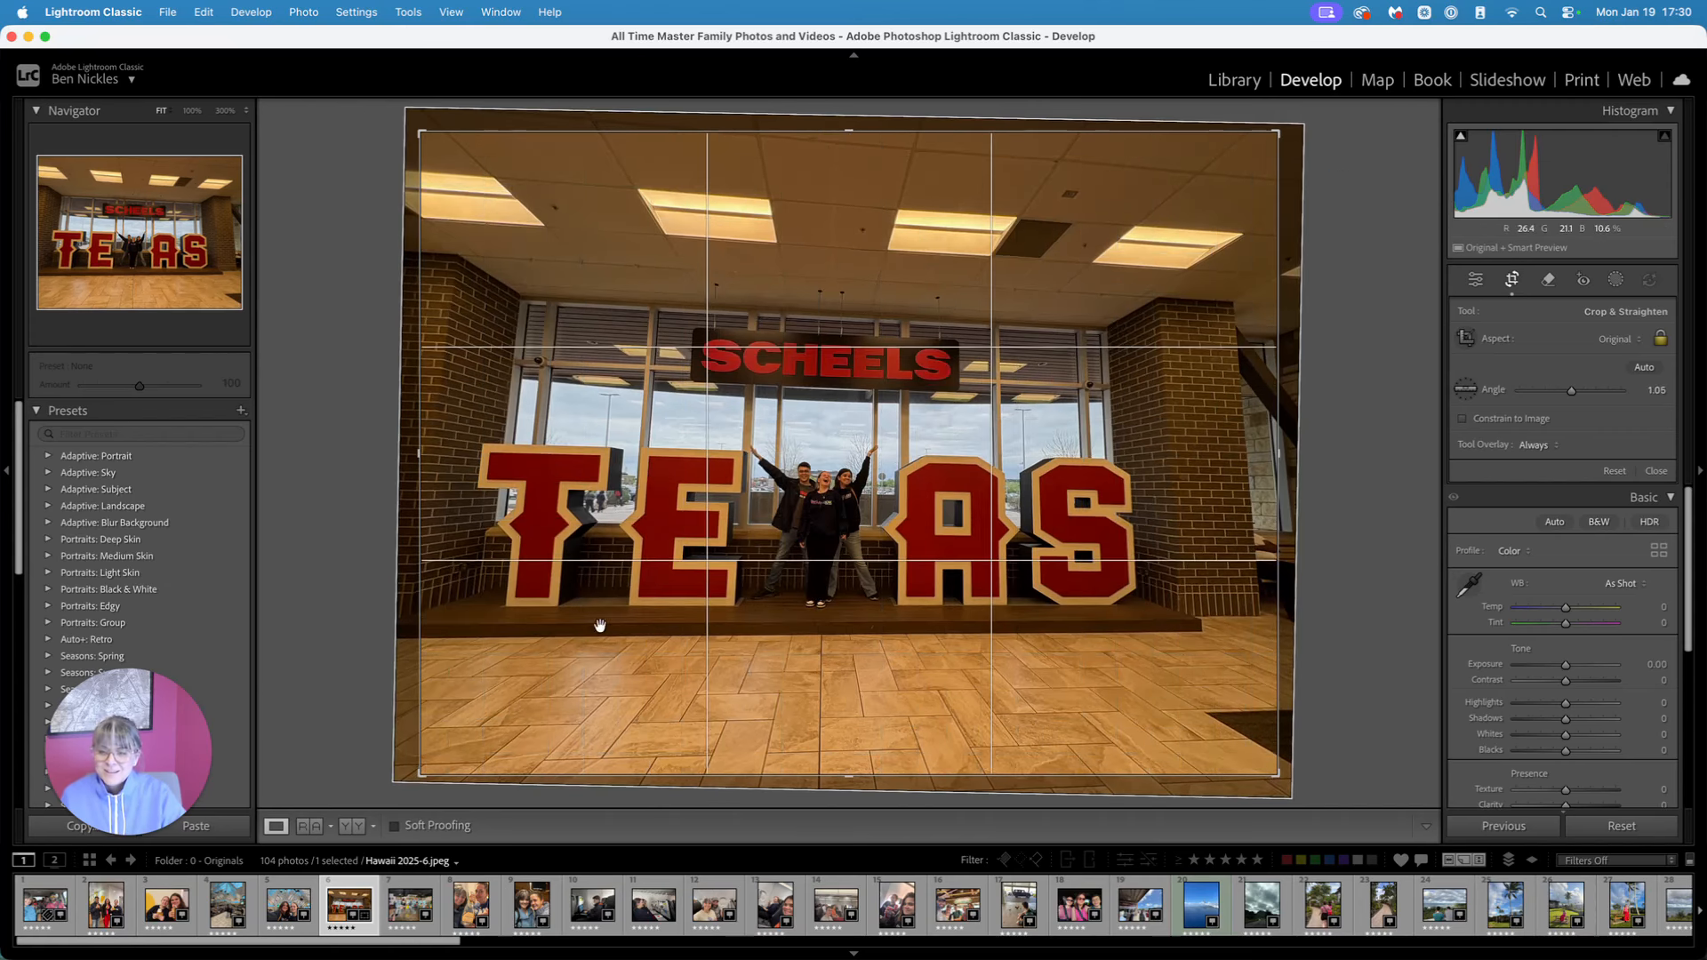
{"action": "left_click", "coordinate": [1013, 614]}
{"action": "left_click", "coordinate": [1012, 614]}
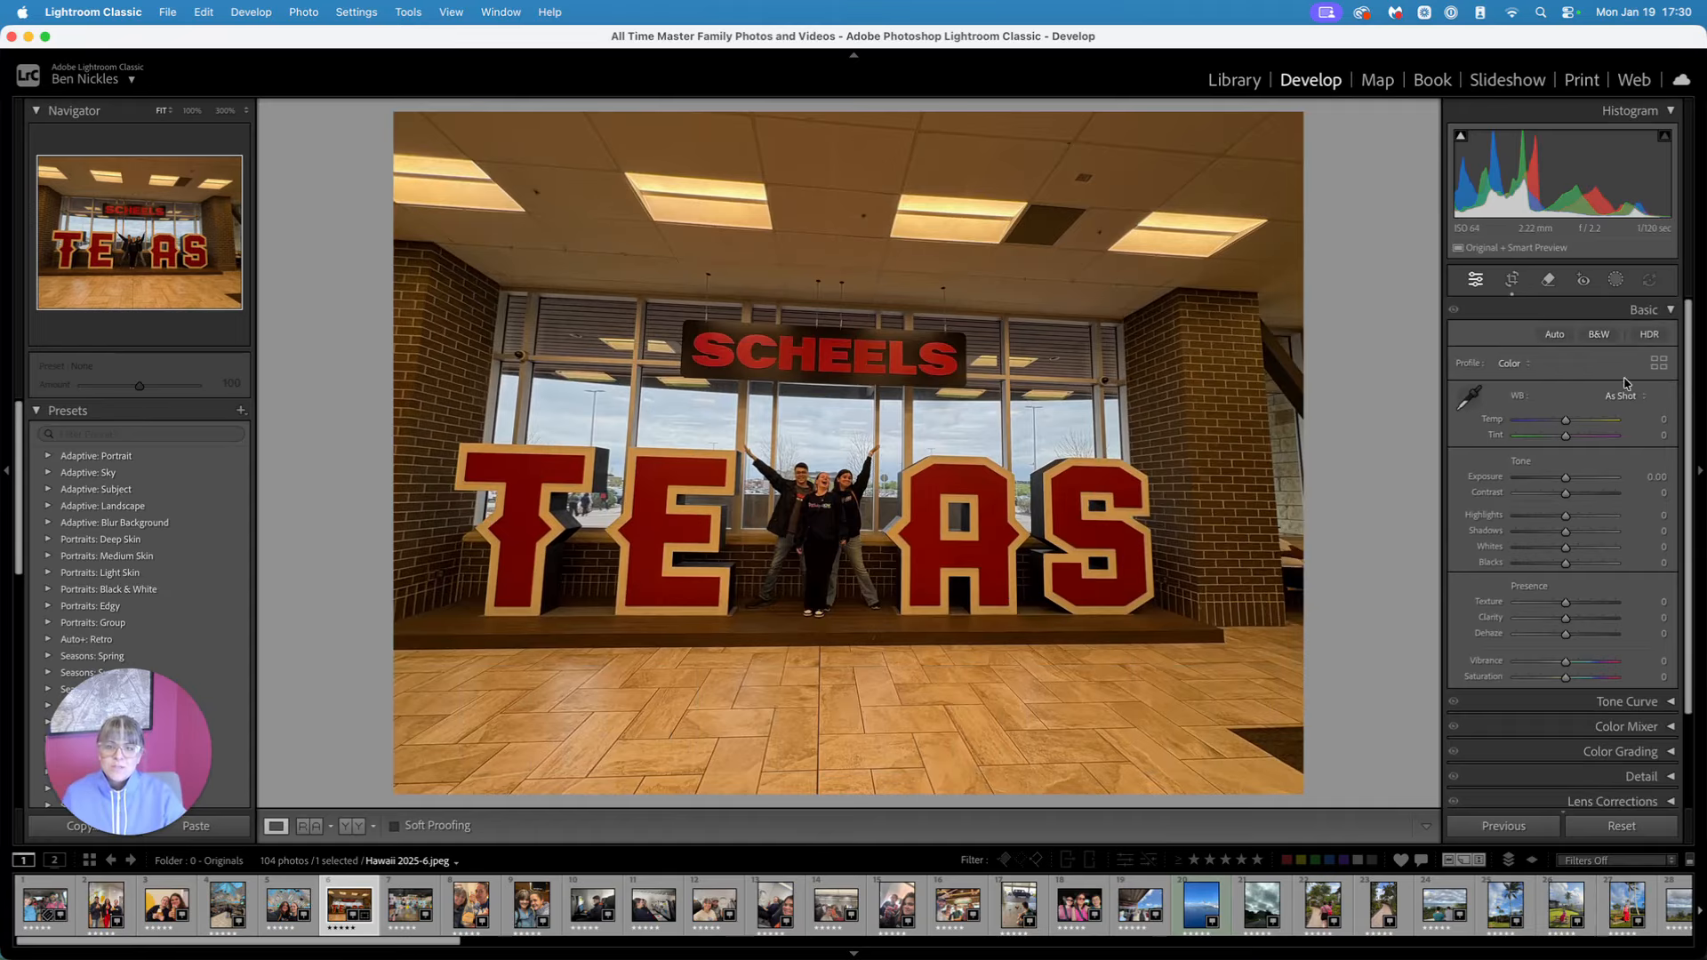
Set the TEXAS photo's temperature to -19, exposure to +0.50, highlights to -30, clarity to +6, dehaze to -1 and vibrance to -2
{"action": "left_click_drag", "start_coordinate": [1564, 424], "coordinate": [1552, 521]}
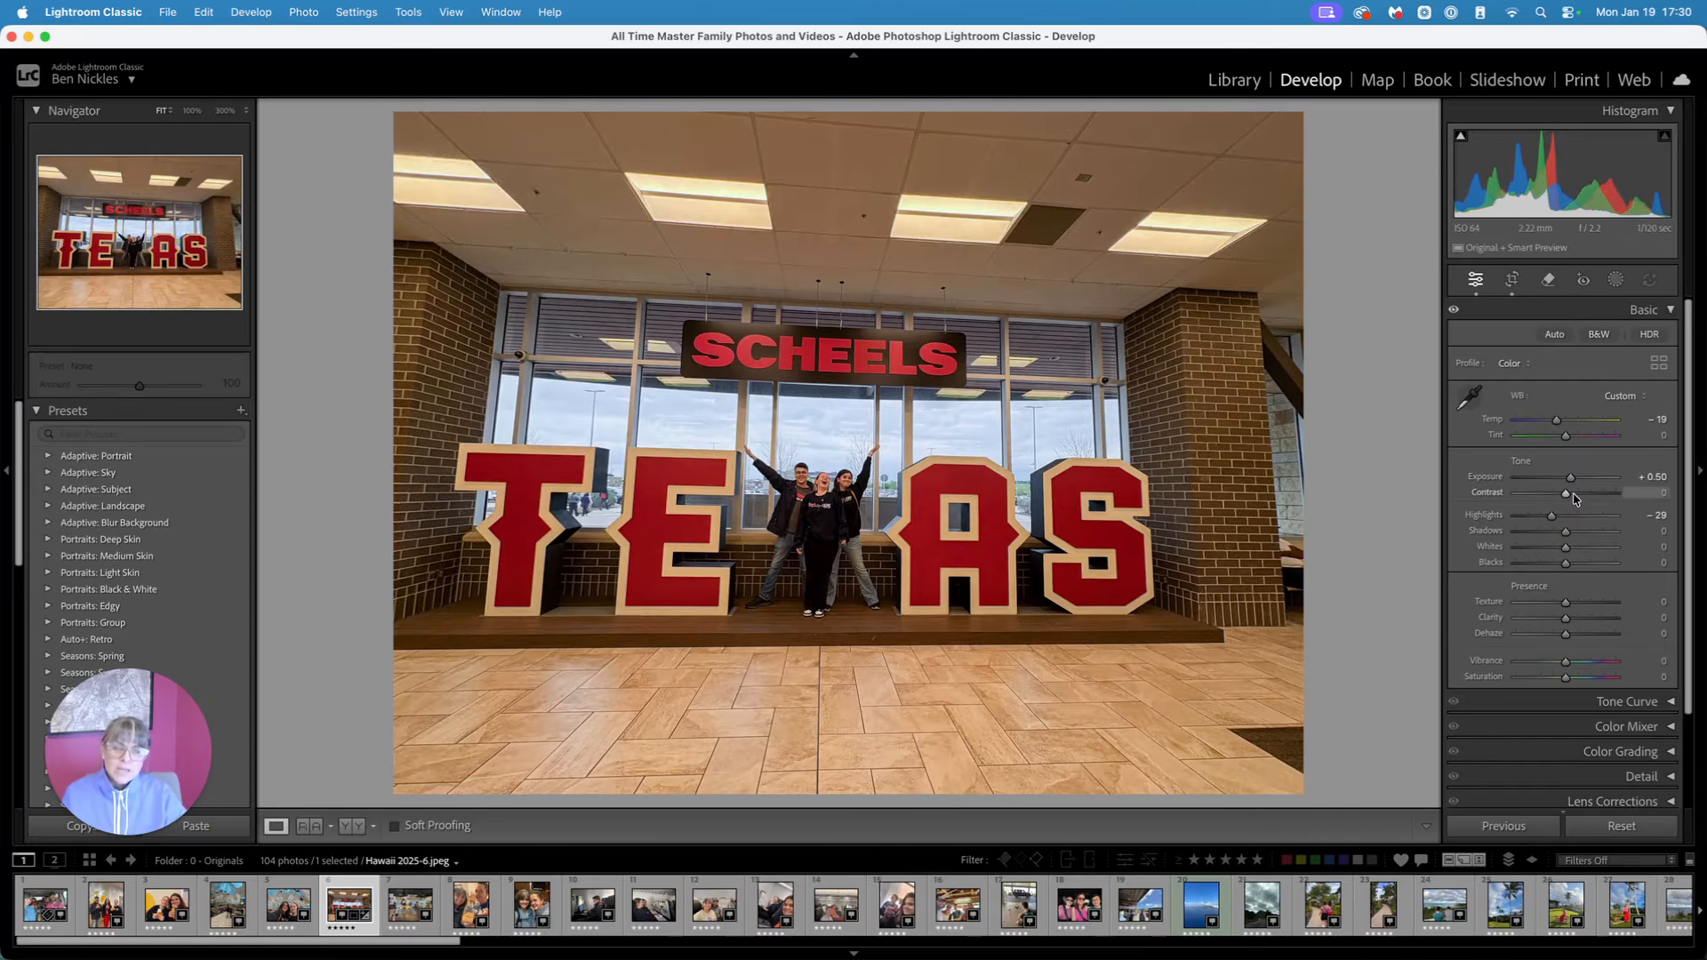
{"action": "left_click_drag", "start_coordinate": [1553, 516], "coordinate": [1551, 516]}
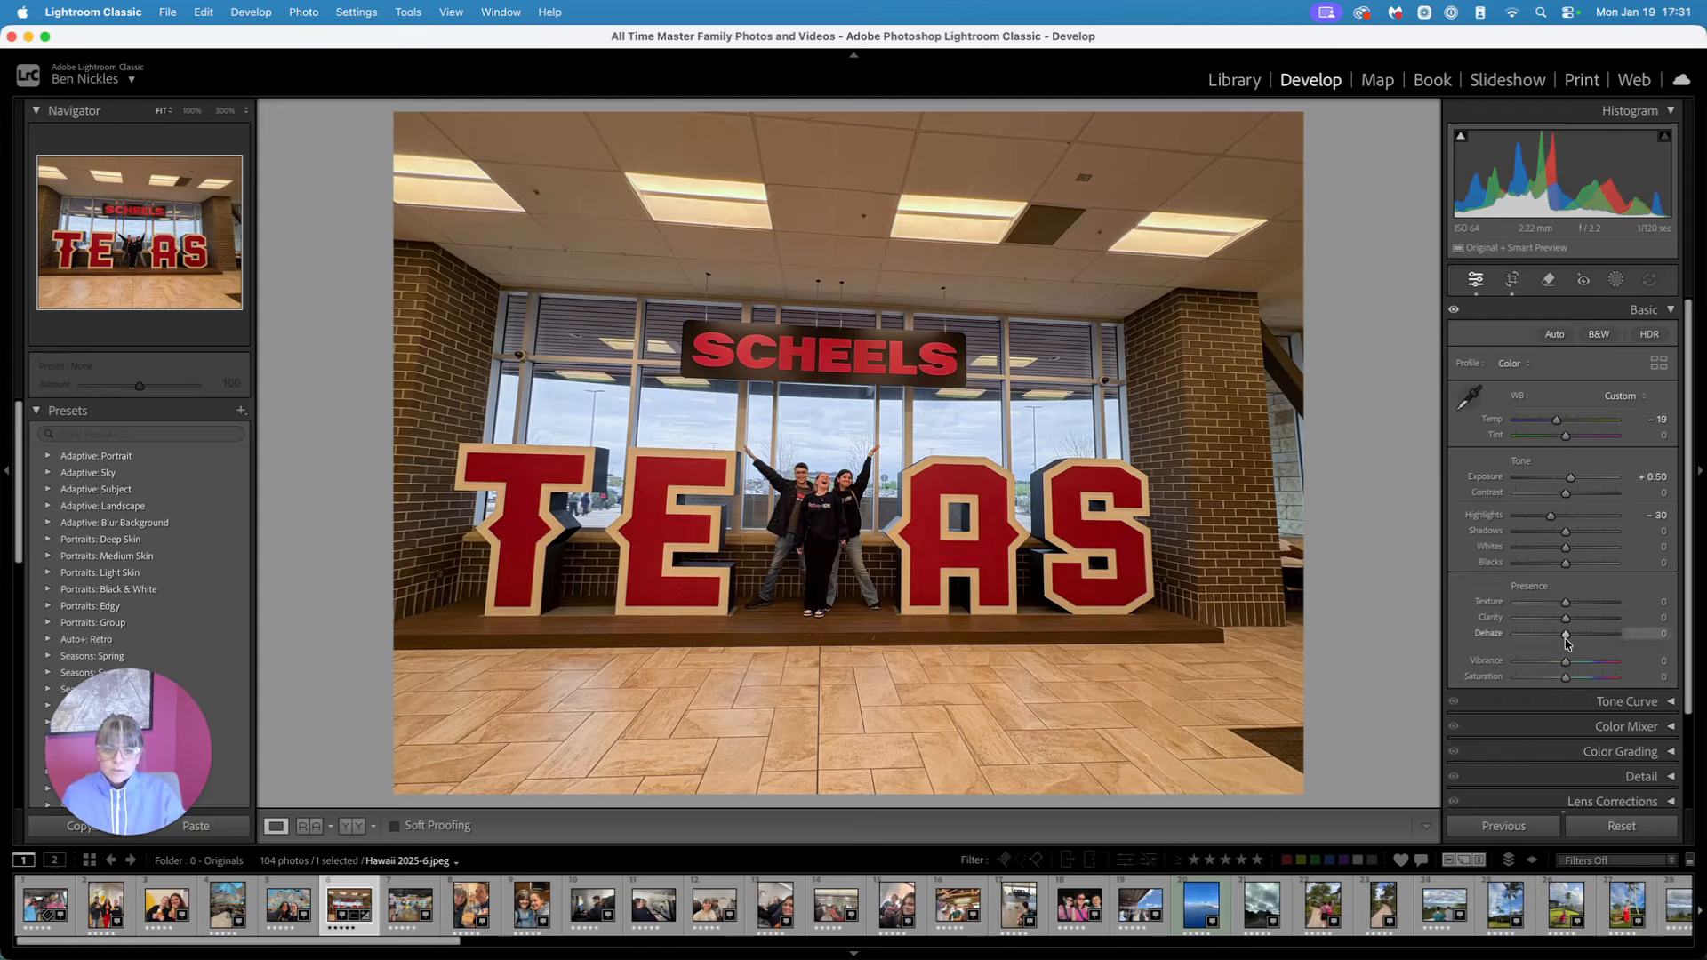
{"action": "mouse_move", "coordinate": [1565, 633]}
{"action": "left_mouse_down"}
{"action": "mouse_move", "coordinate": [1590, 639]}
{"action": "mouse_move", "coordinate": [1562, 637]}
{"action": "mouse_move", "coordinate": [1569, 617]}
{"action": "mouse_move", "coordinate": [1563, 665]}
{"action": "left_mouse_up"}
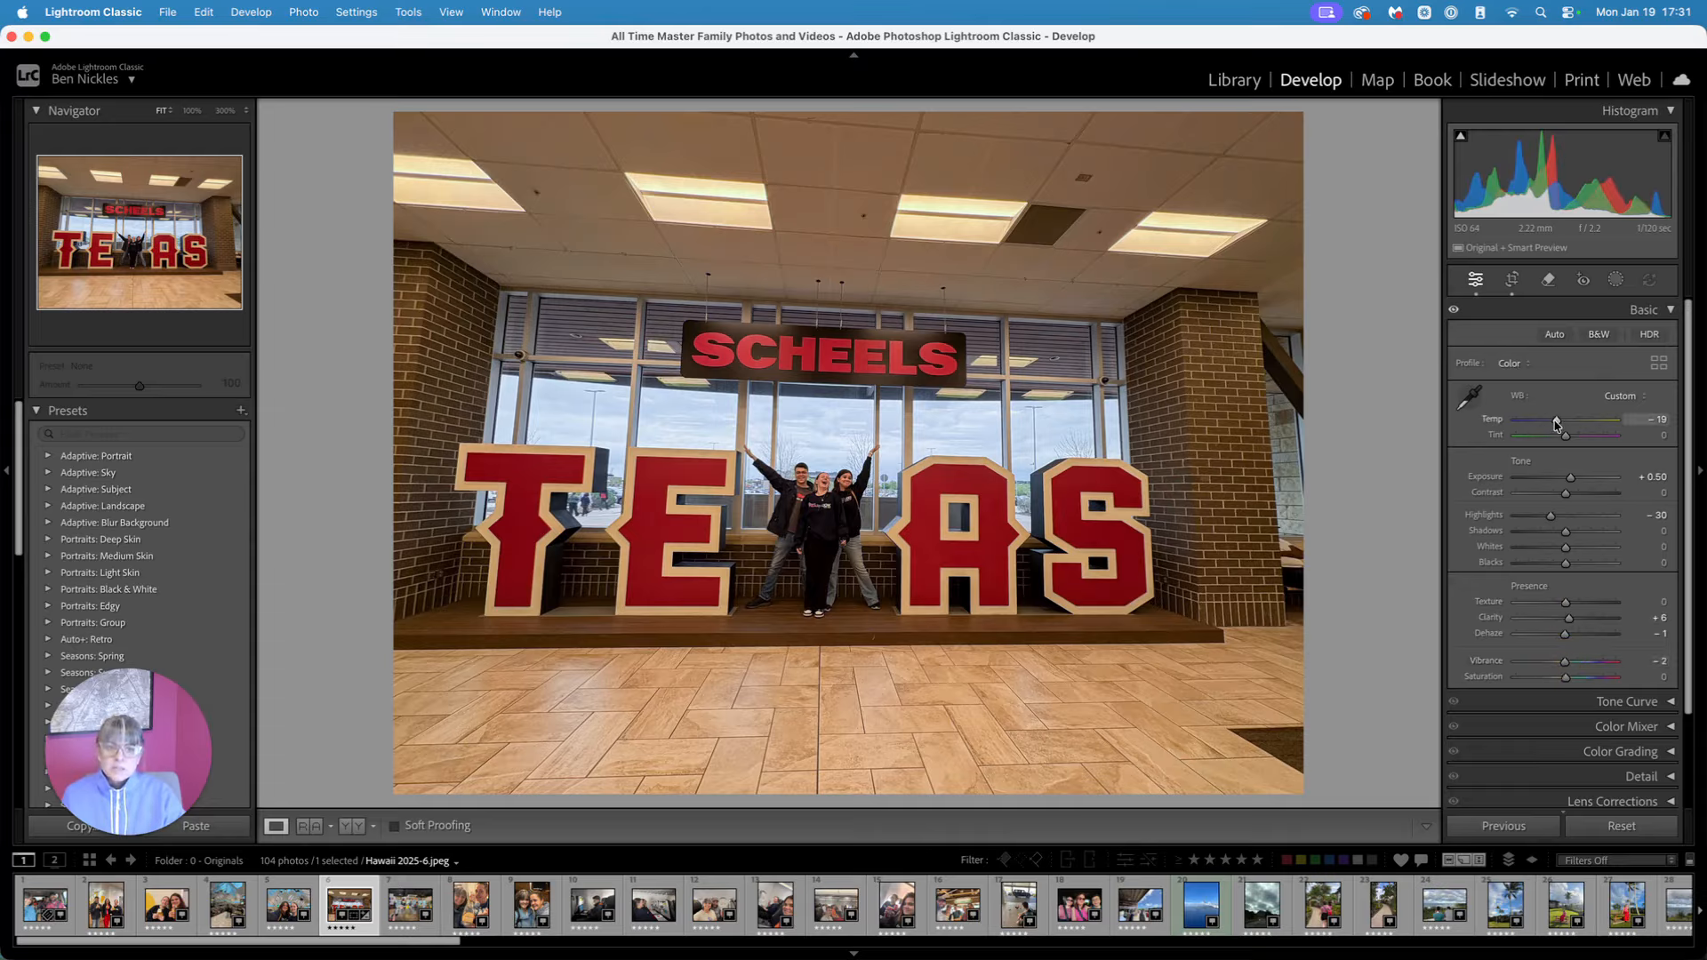
Compare cooler white balances on the TEXAS sign photo and set its temperature to -24
{"action": "left_click", "coordinate": [1555, 421]}
{"action": "left_click_drag", "start_coordinate": [1554, 424], "coordinate": [1553, 425]}
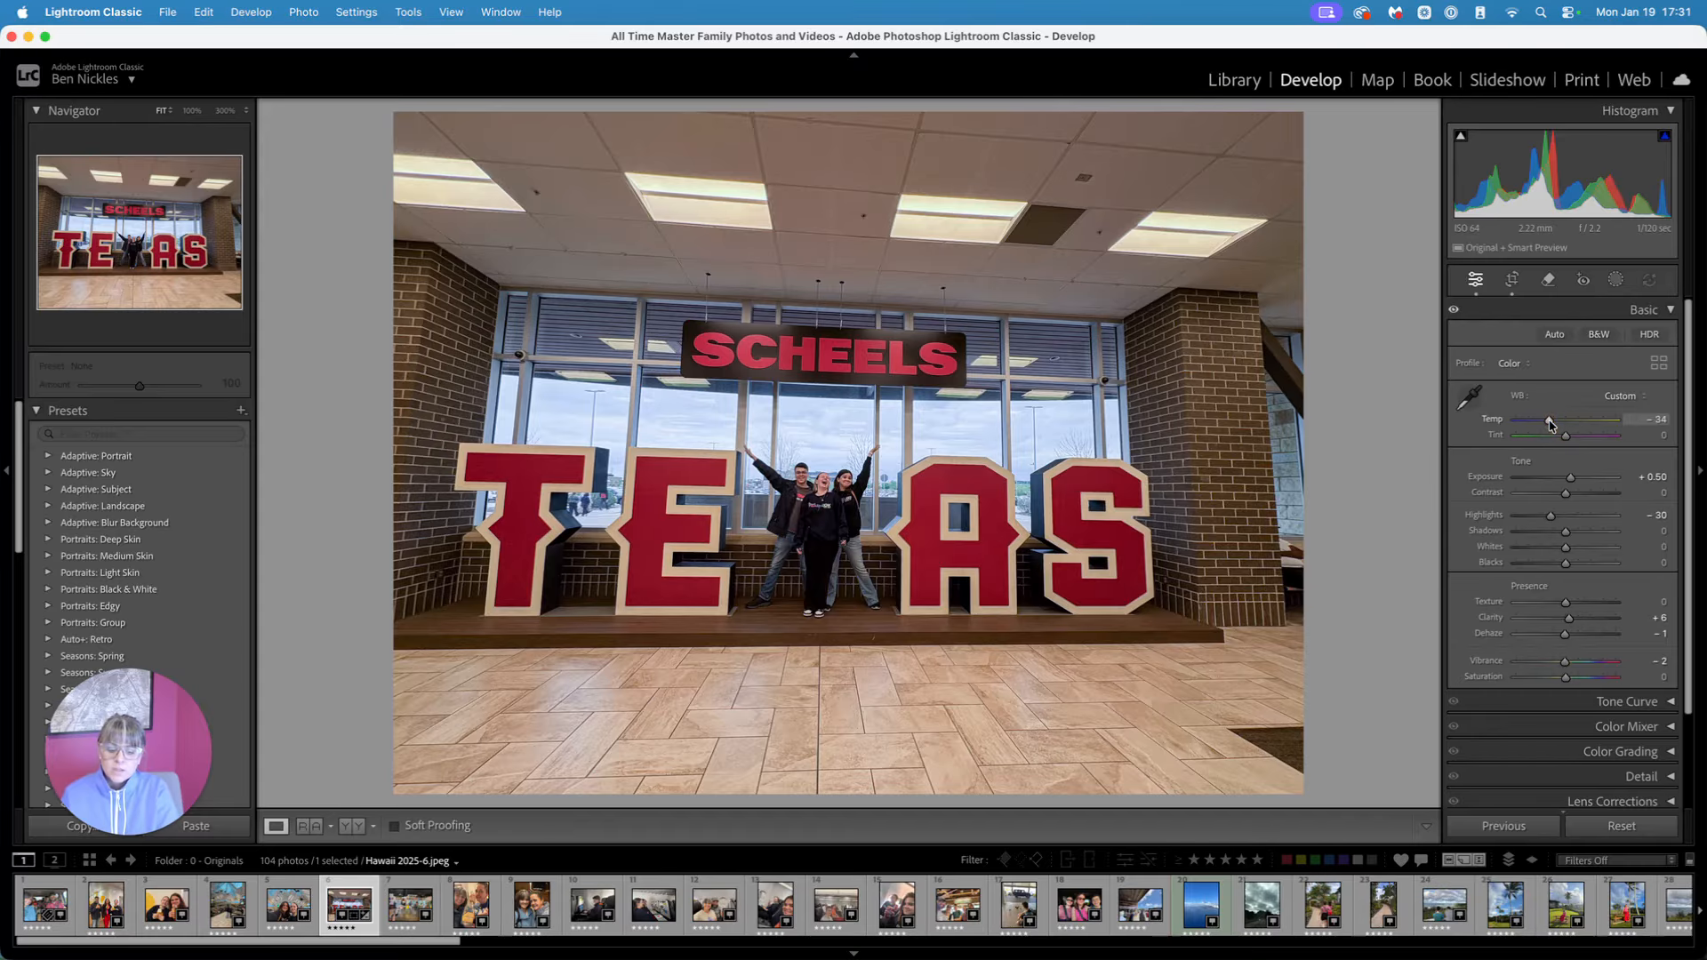
{"action": "key", "text": "Left"}
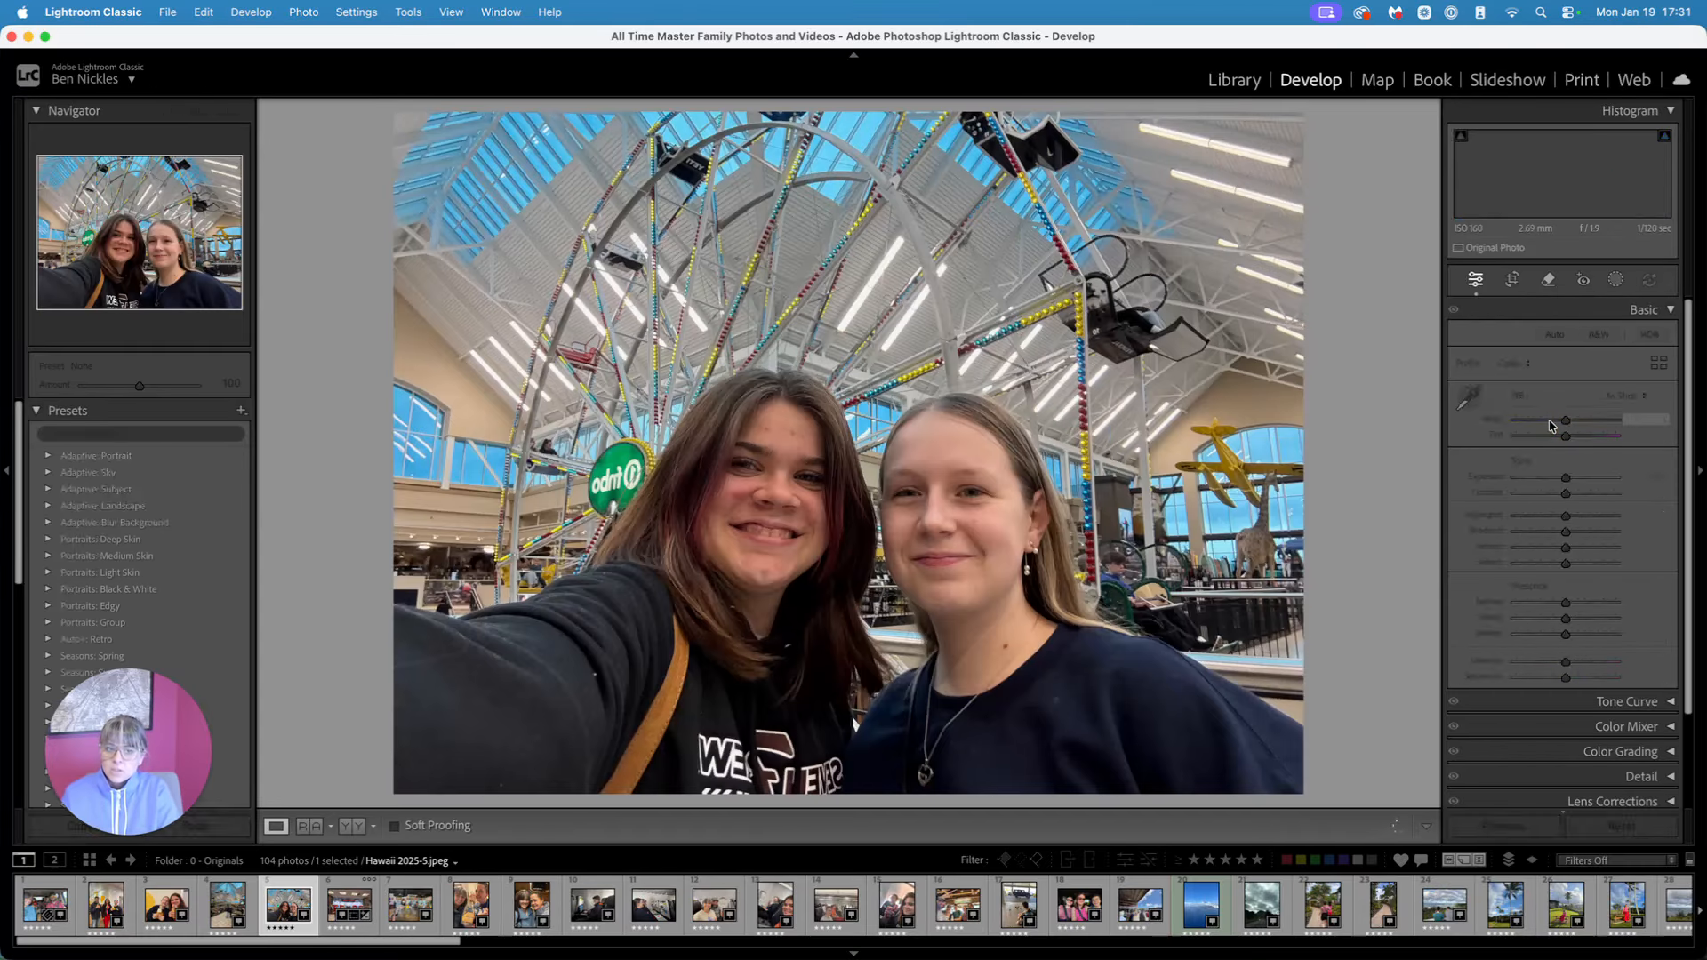
{"action": "key", "text": "Right"}
{"action": "left_click", "coordinate": [1549, 423]}
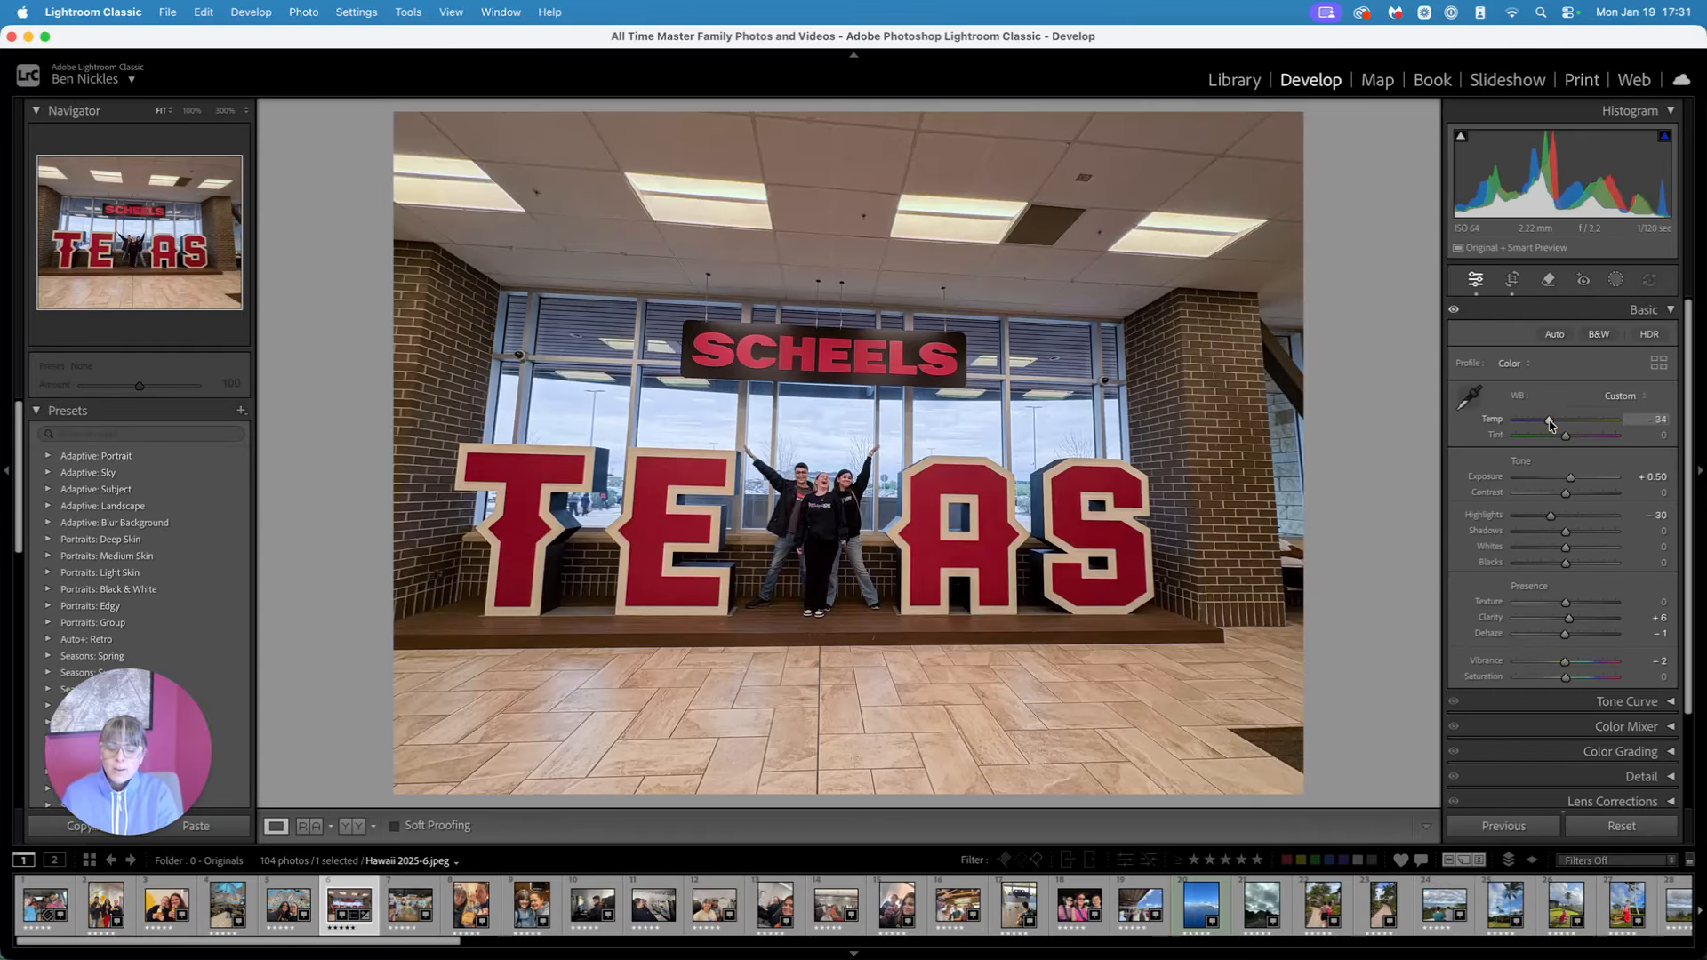
{"action": "left_click_drag", "start_coordinate": [1550, 424], "coordinate": [1559, 415]}
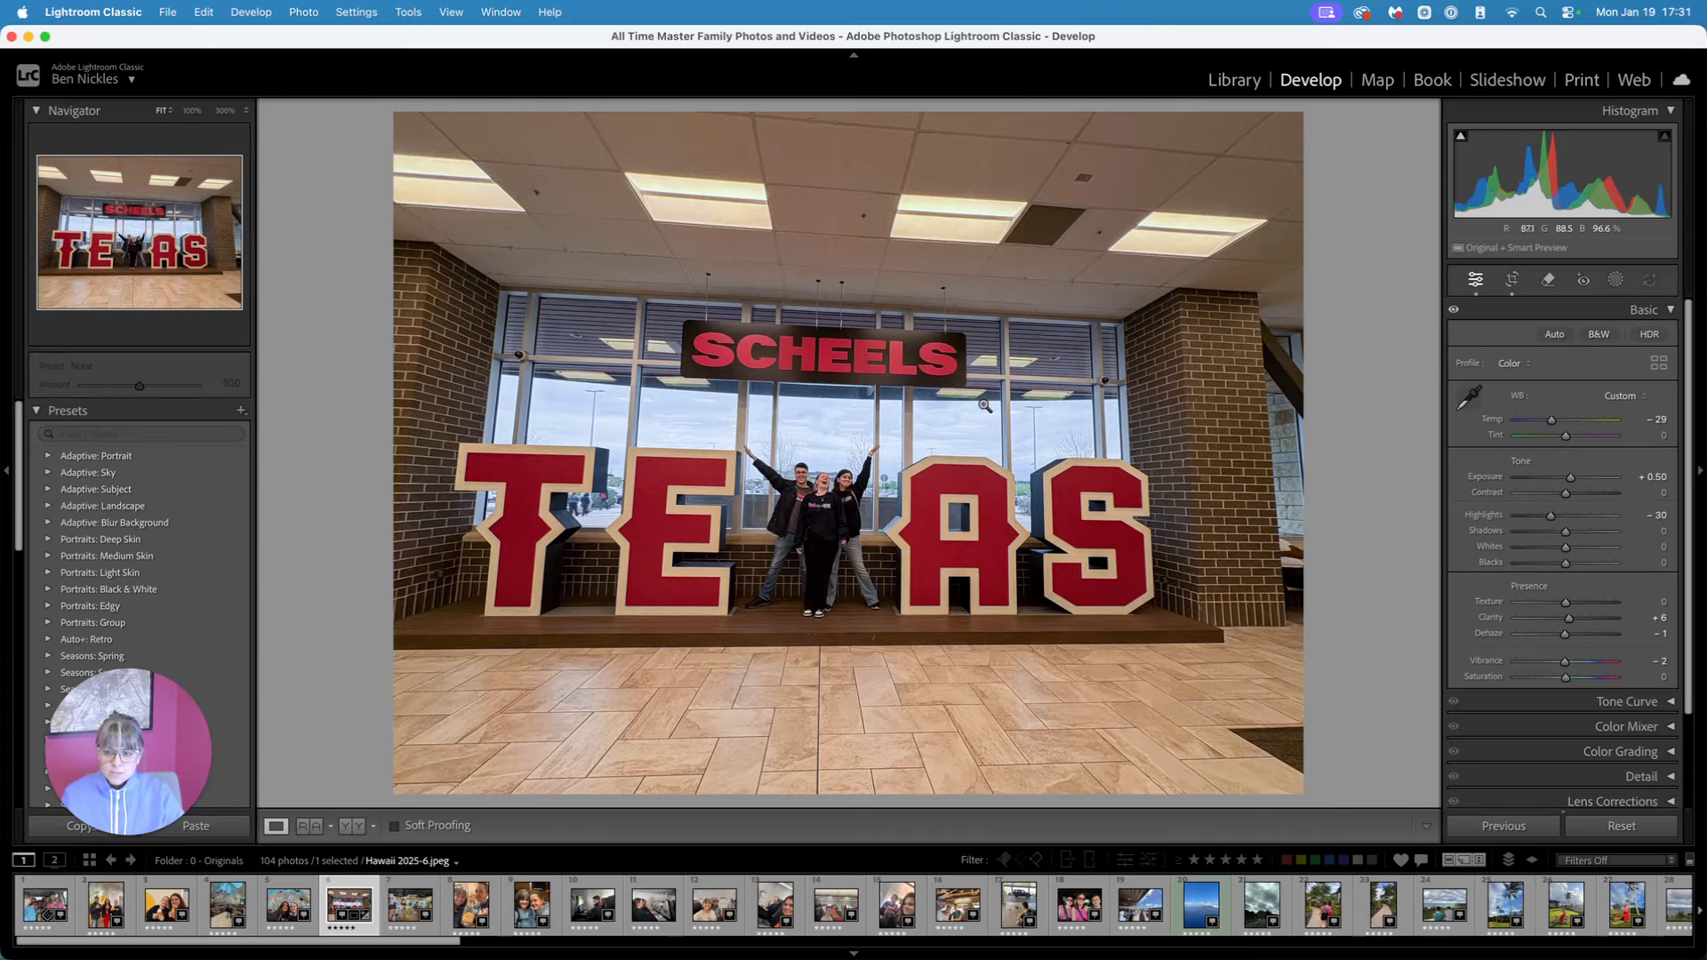
{"action": "left_click", "coordinate": [1554, 424]}
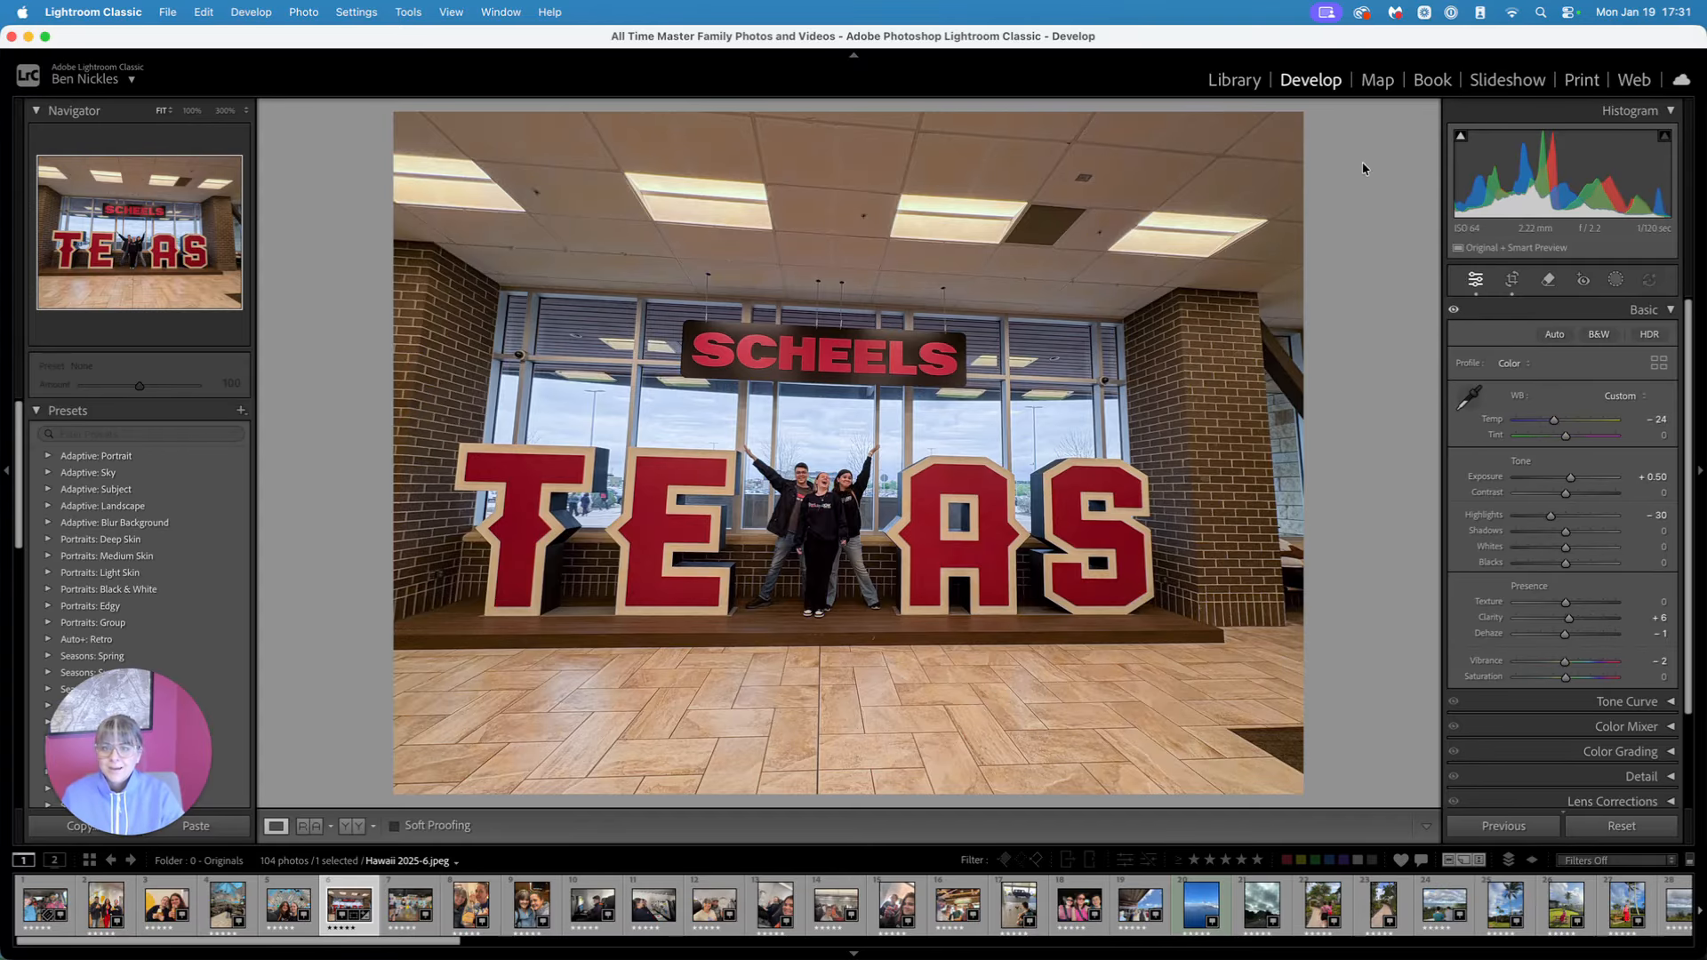
Select the first photo, Hawaii 2025-1.jpeg, and set its exposure to +0.10, highlights to -14 and clarity to +12 in Develop
{"action": "left_click", "coordinate": [1234, 80]}
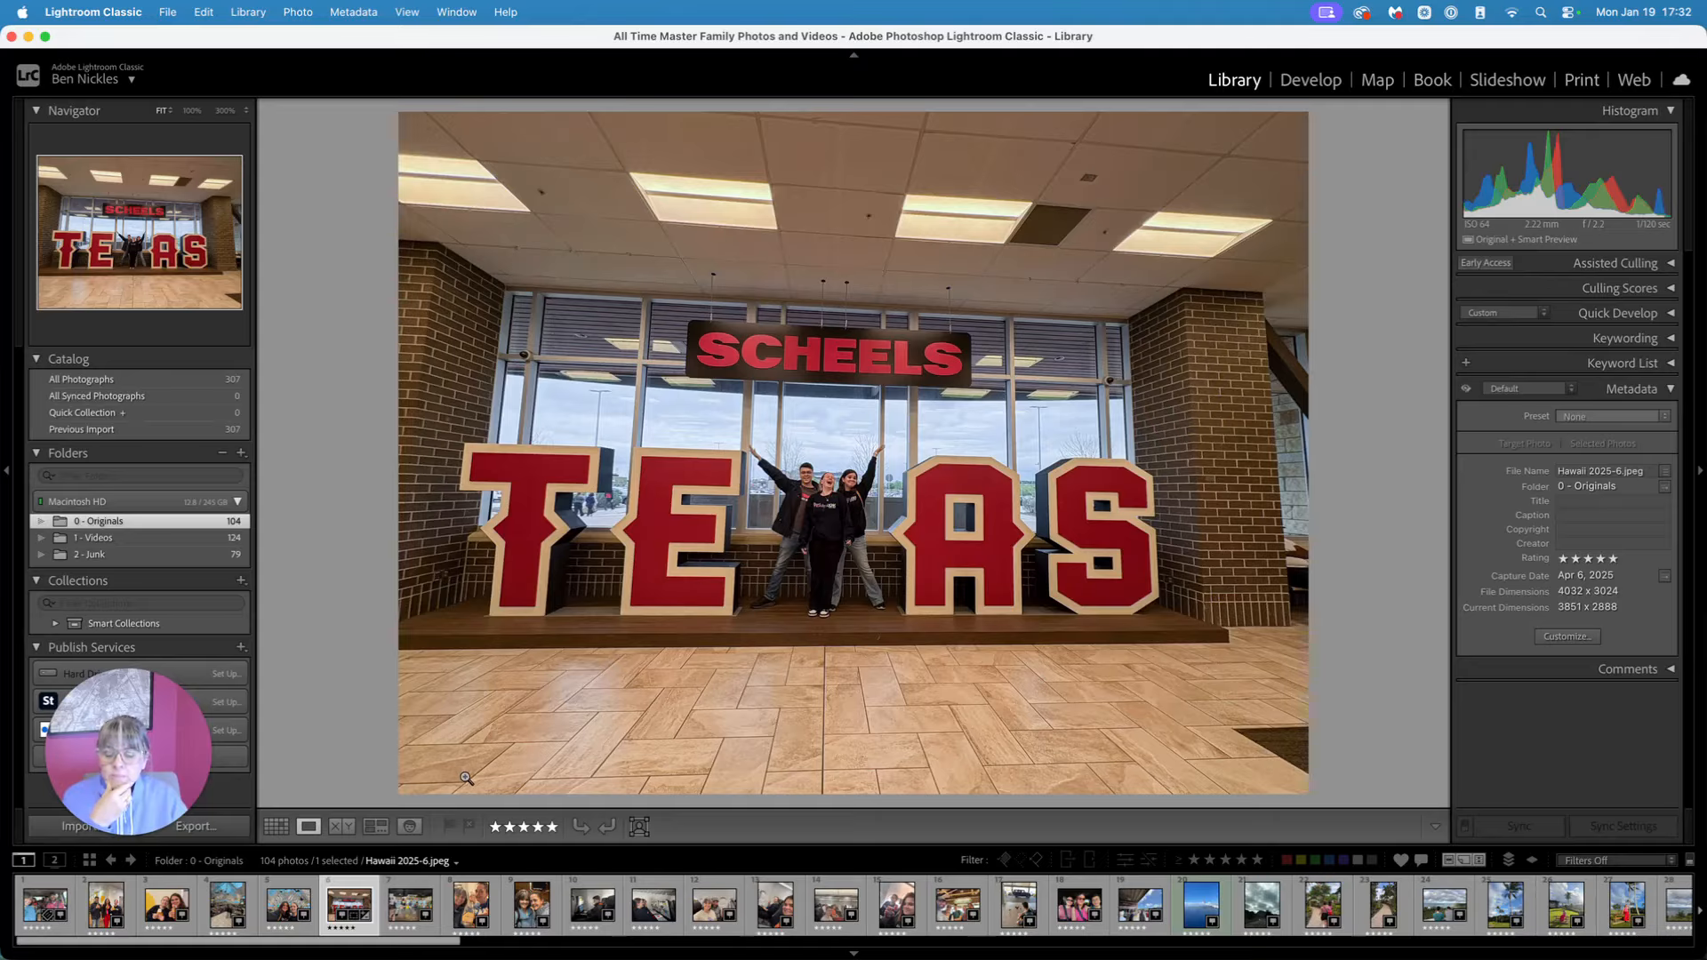
{"action": "left_click_drag", "start_coordinate": [133, 716], "coordinate": [576, 671]}
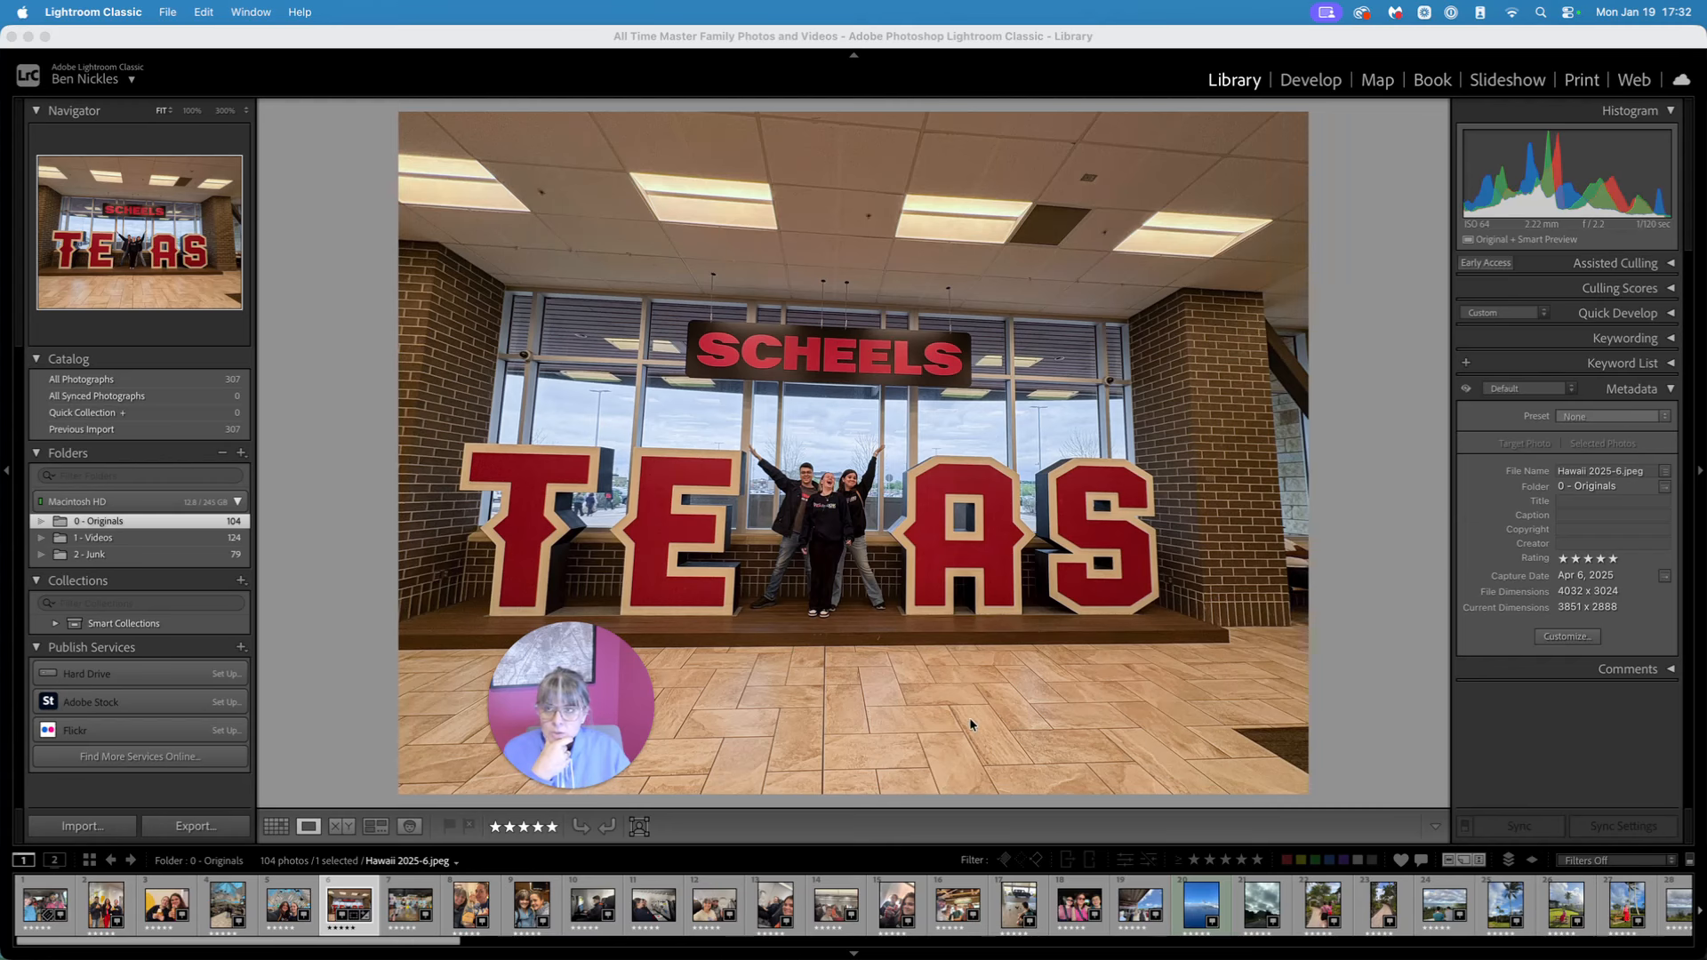
{"action": "left_click", "coordinate": [27, 910]}
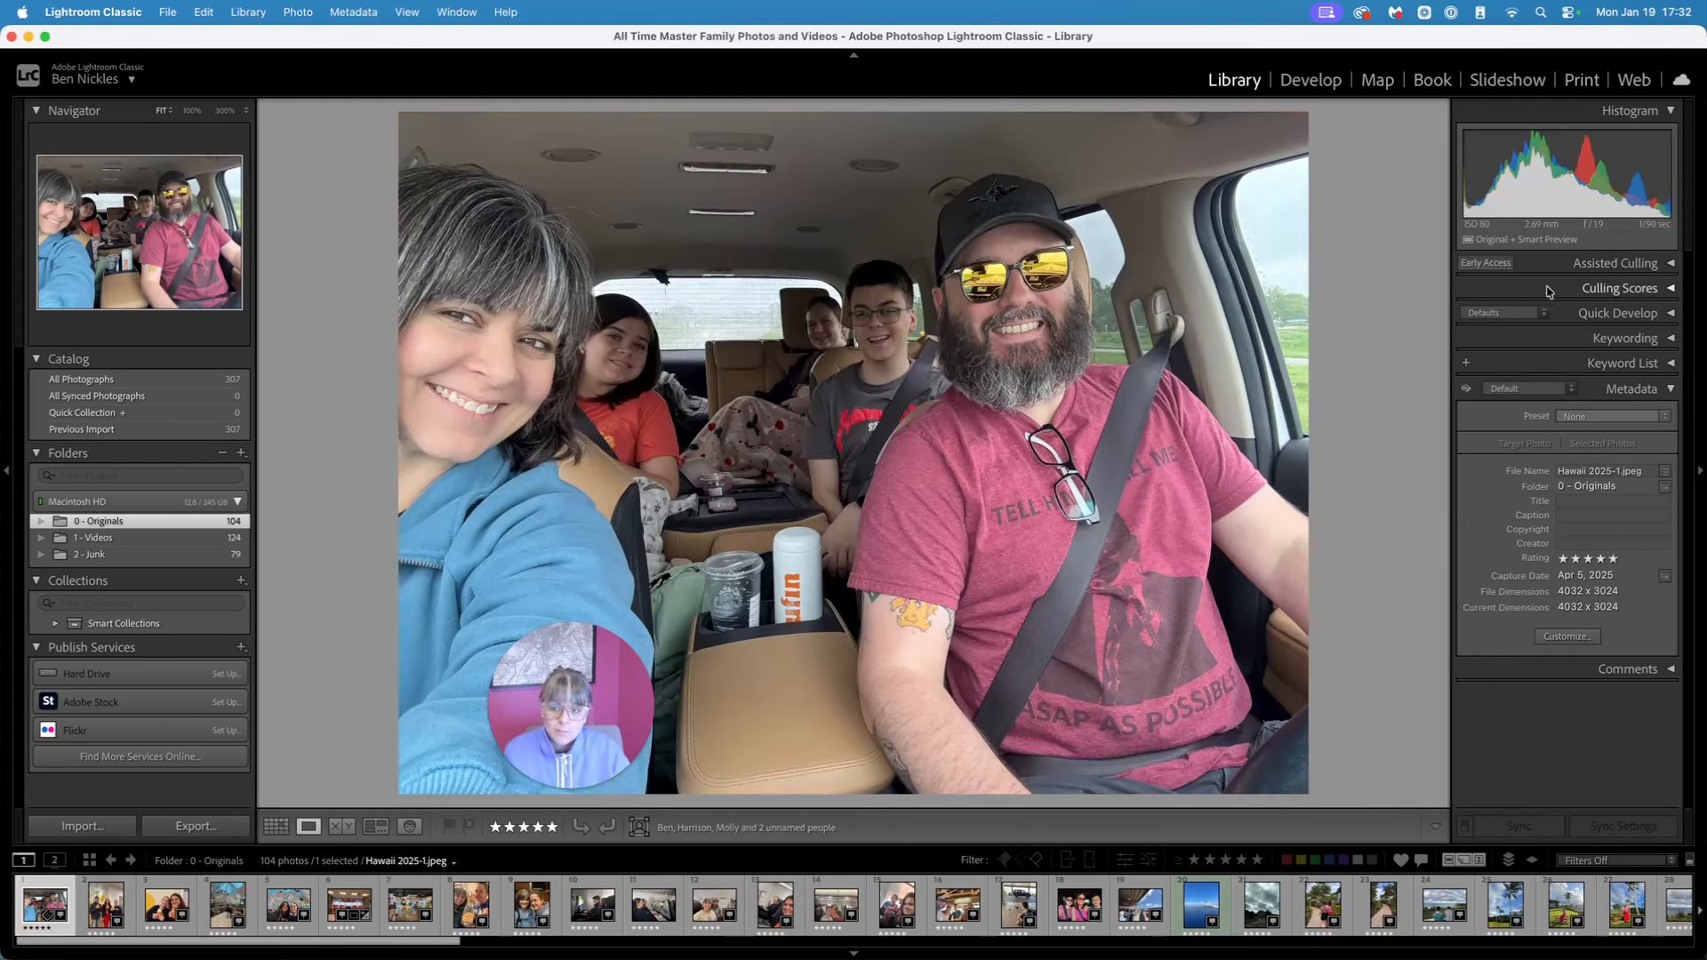
{"action": "left_click", "coordinate": [1310, 80]}
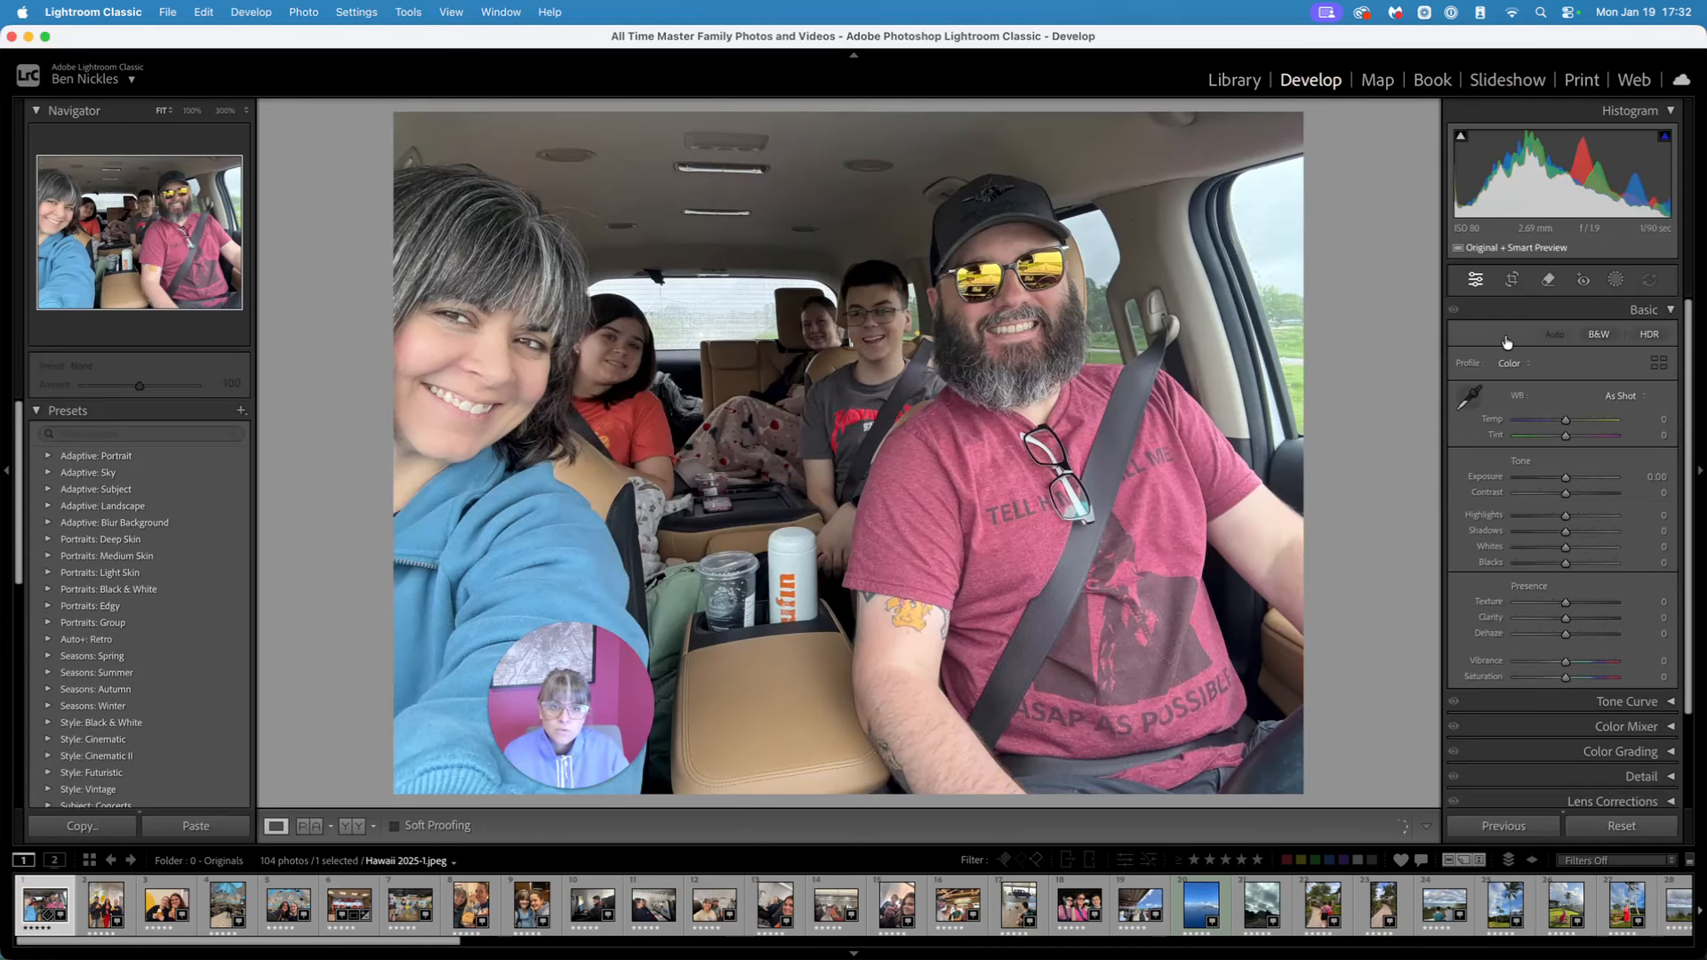
{"action": "left_click_drag", "start_coordinate": [1566, 478], "coordinate": [1557, 515]}
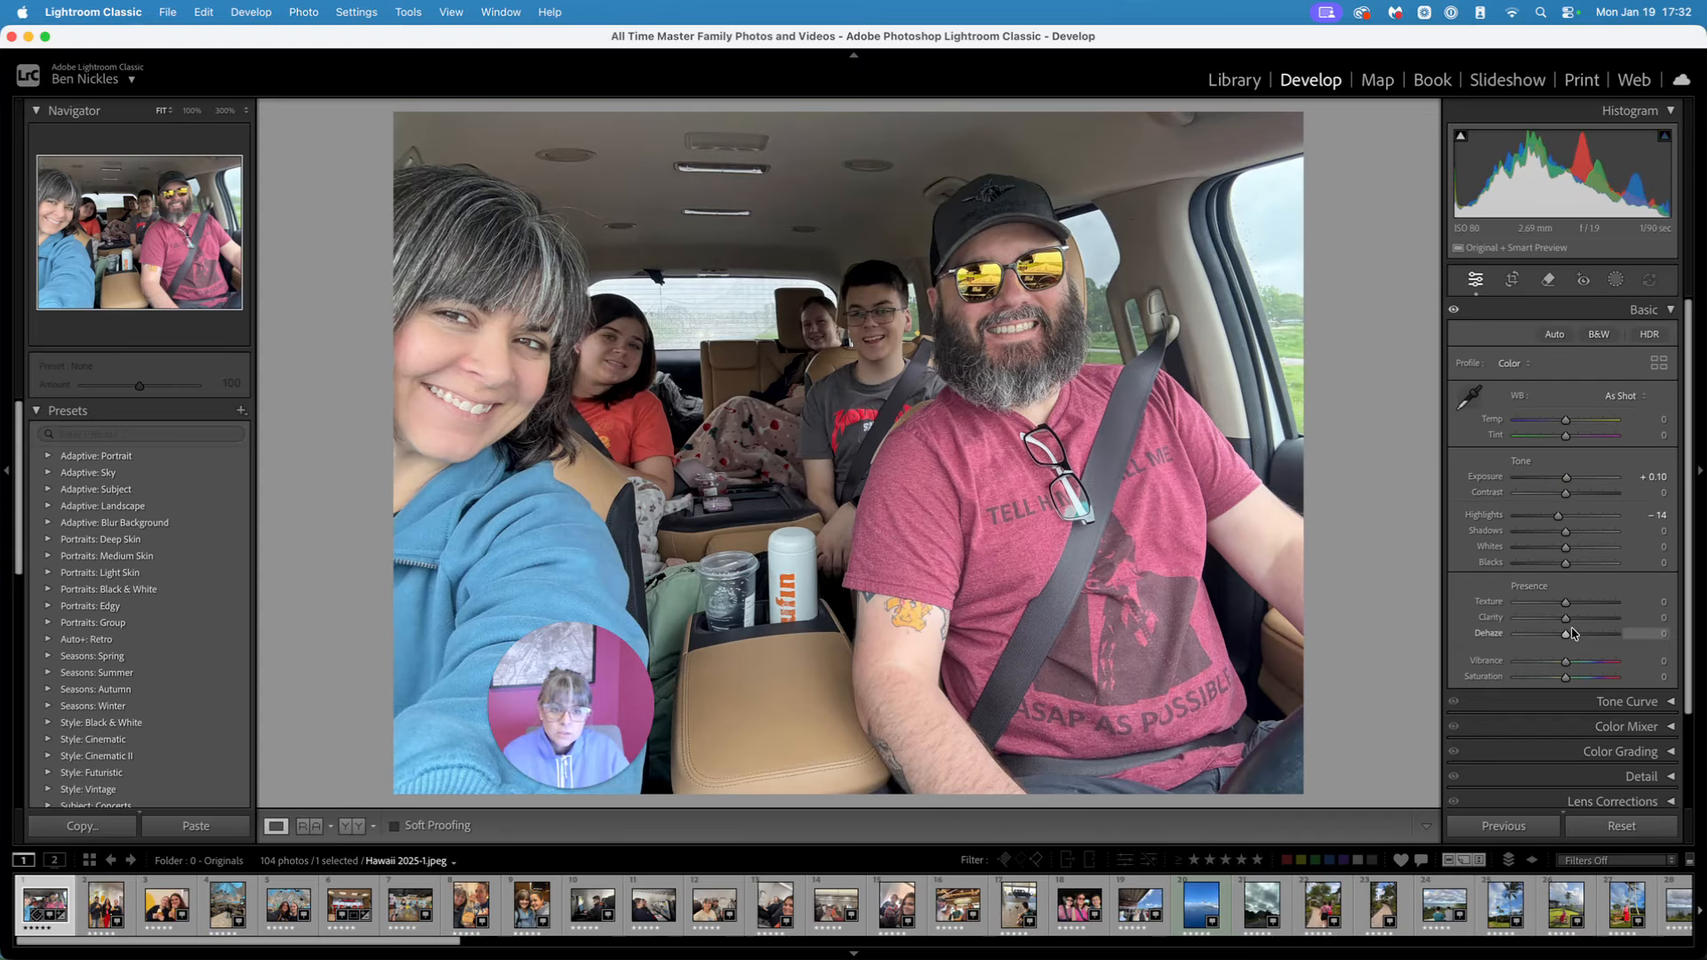
{"action": "left_click_drag", "start_coordinate": [1567, 622], "coordinate": [1574, 625]}
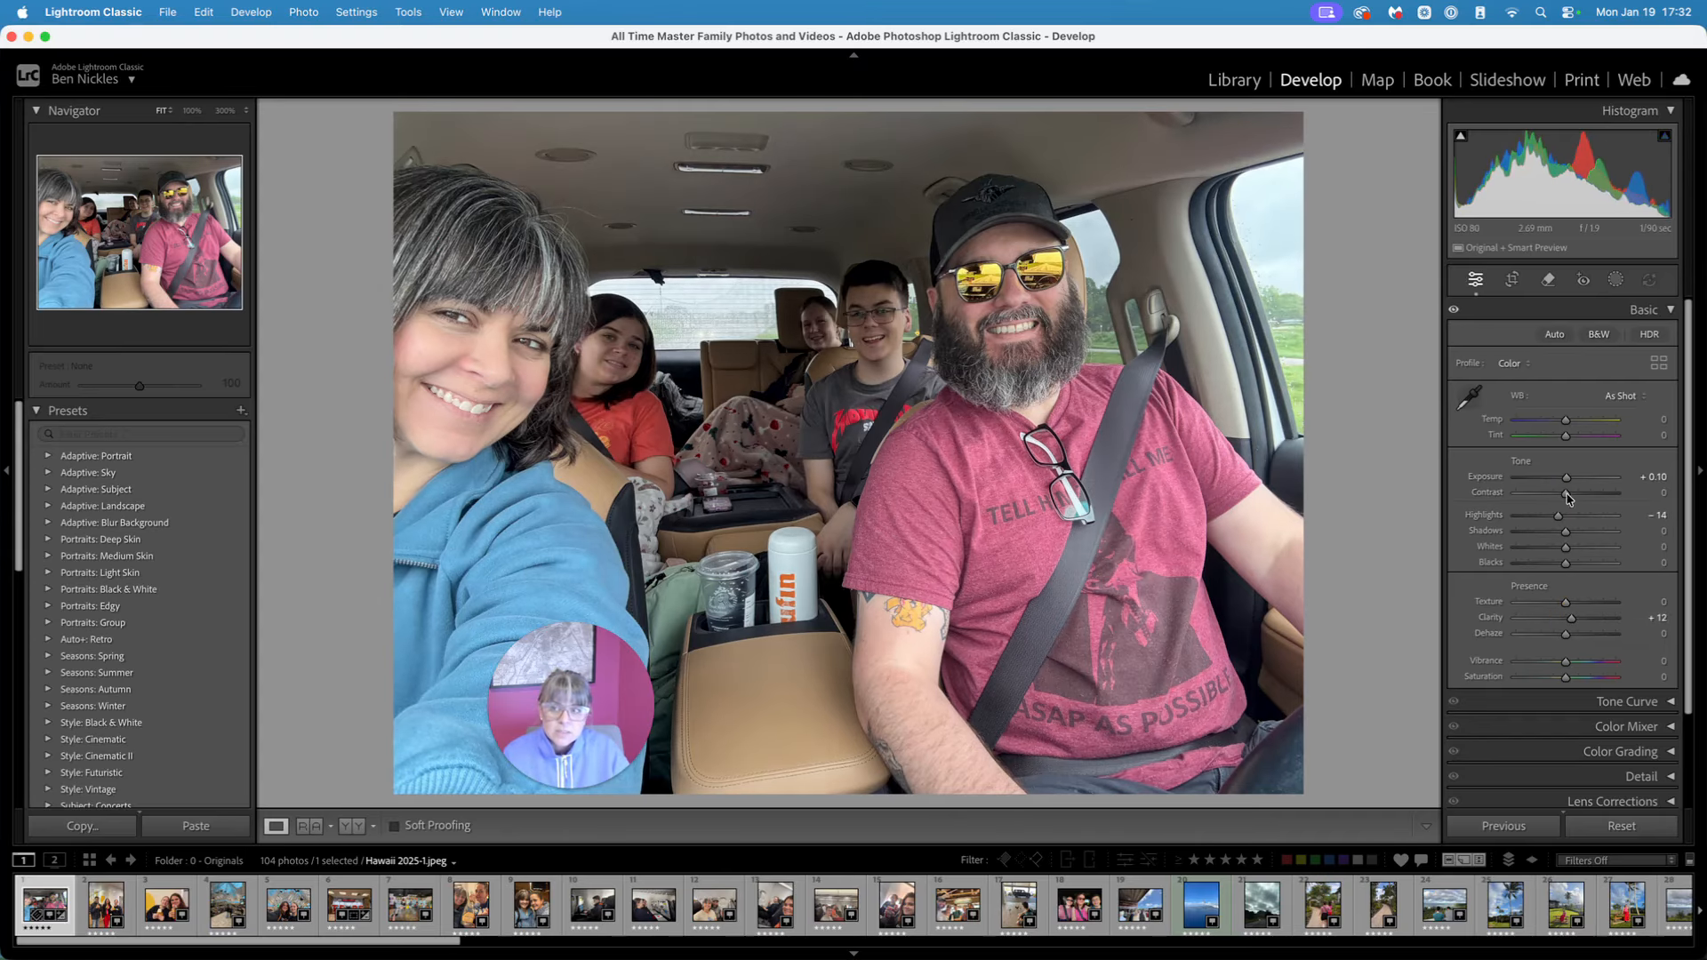
Return to the Library, select all photos in the 0 - Originals folder and open their export settings
{"action": "left_click", "coordinate": [100, 911]}
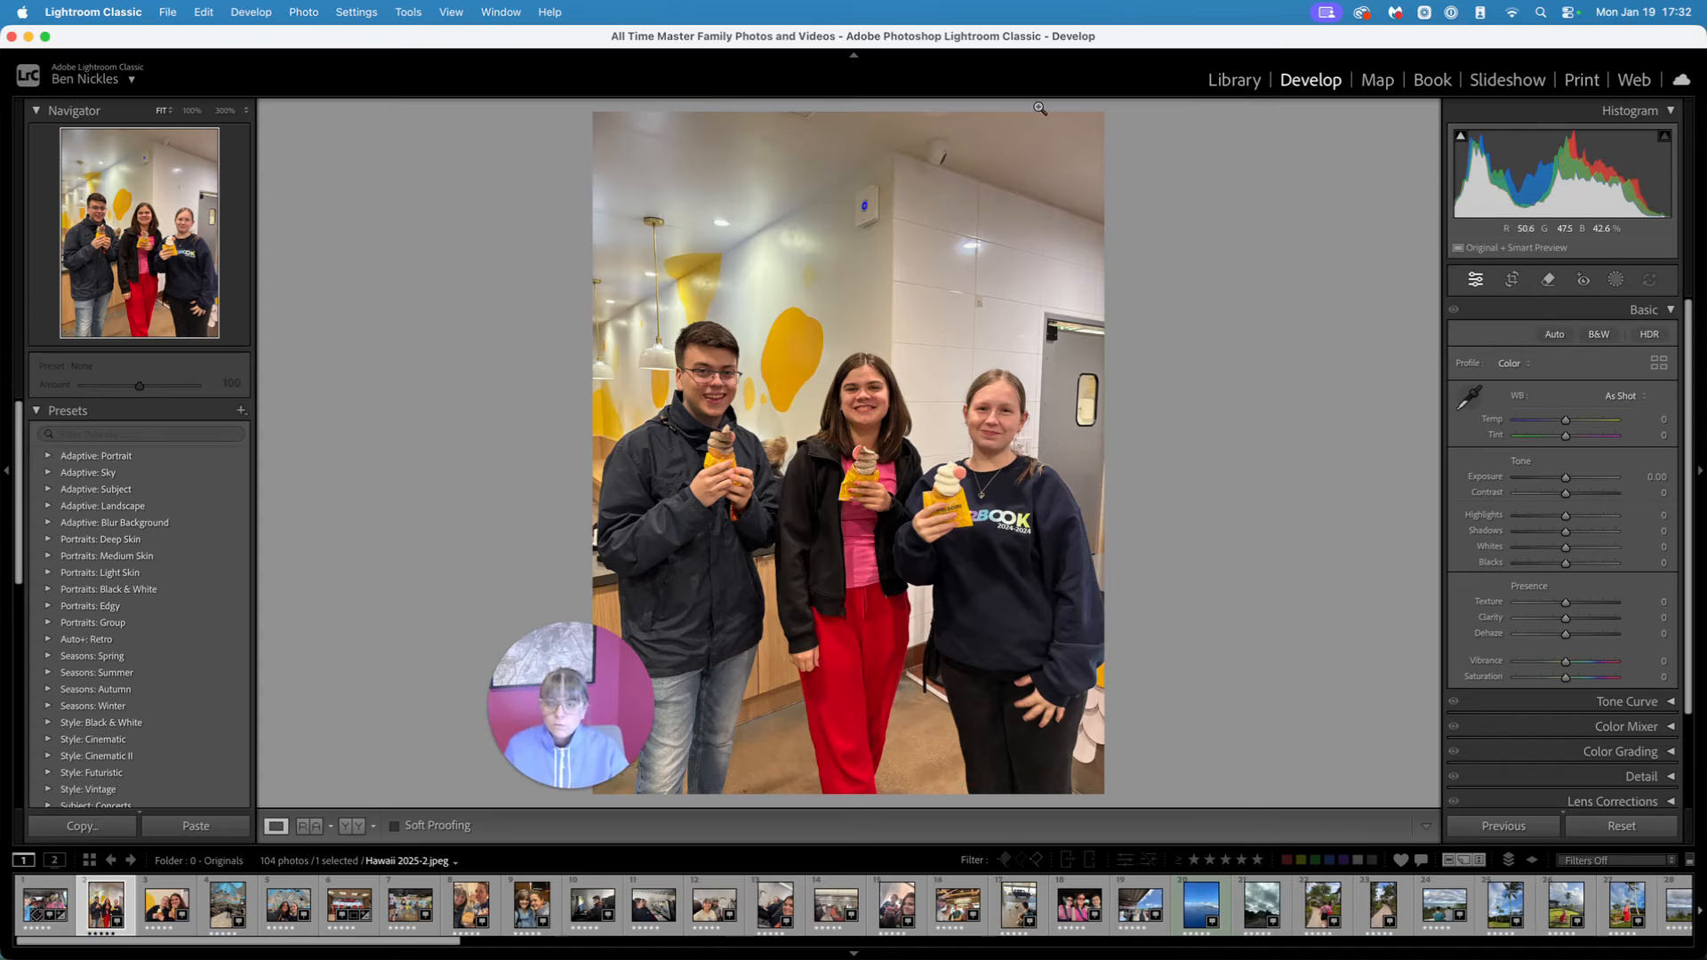
{"action": "left_click", "coordinate": [1232, 80]}
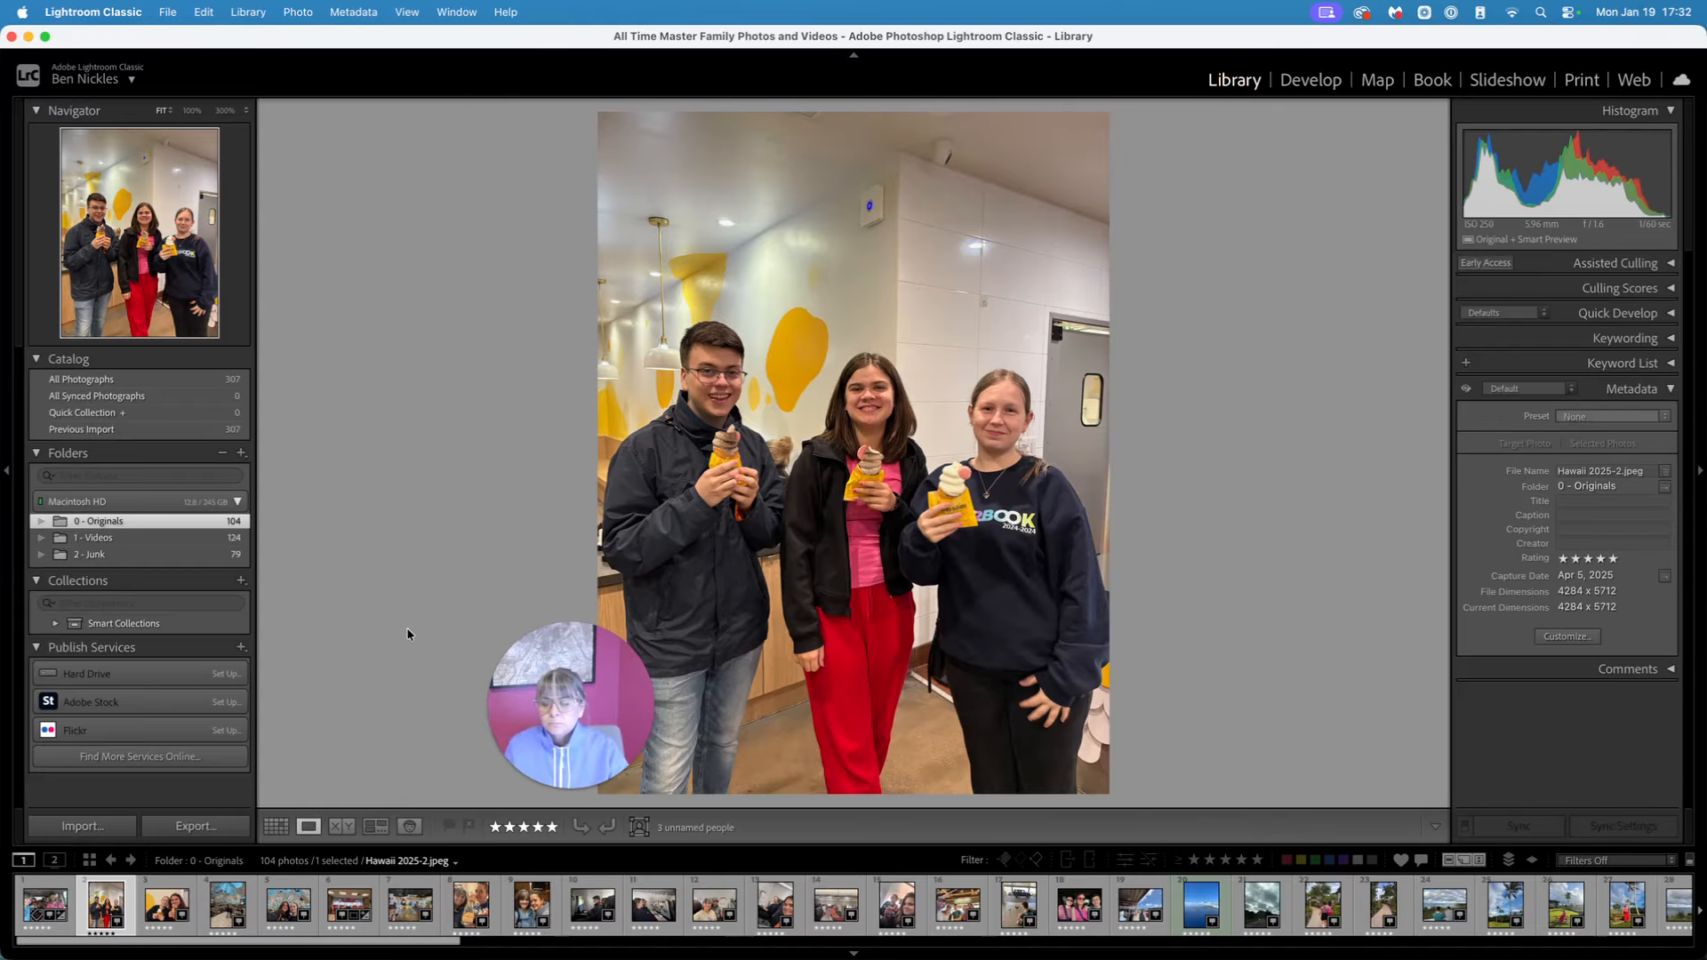
{"action": "left_click", "coordinate": [38, 905]}
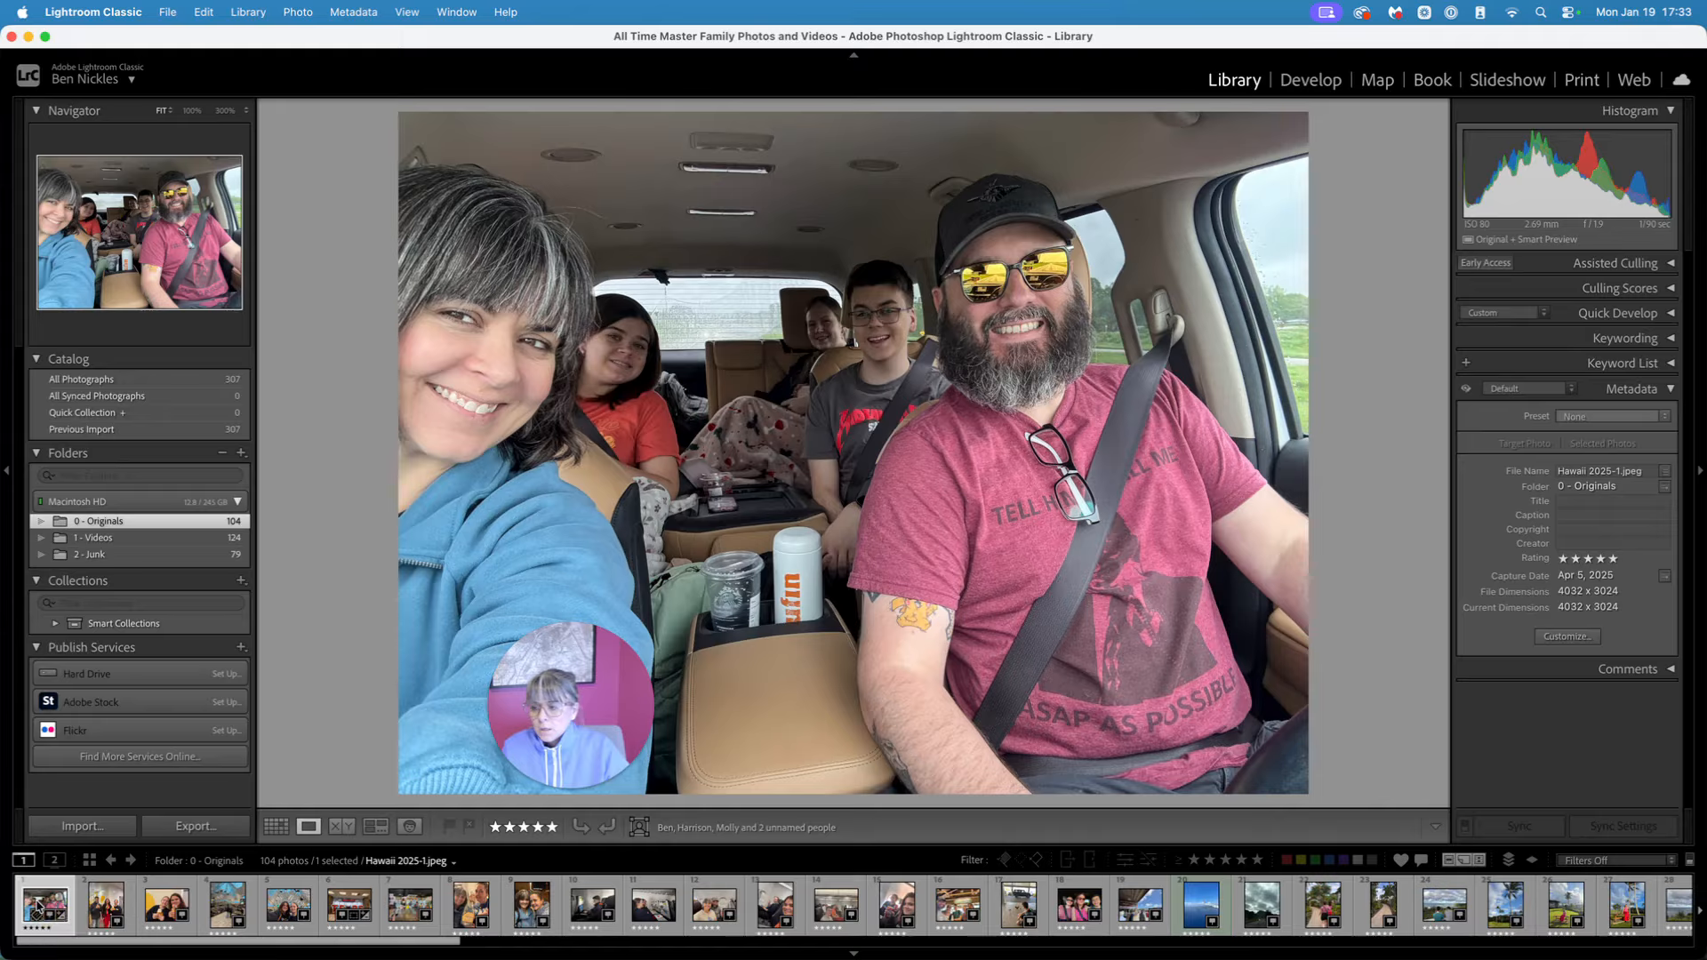
{"action": "key", "text": "super+a"}
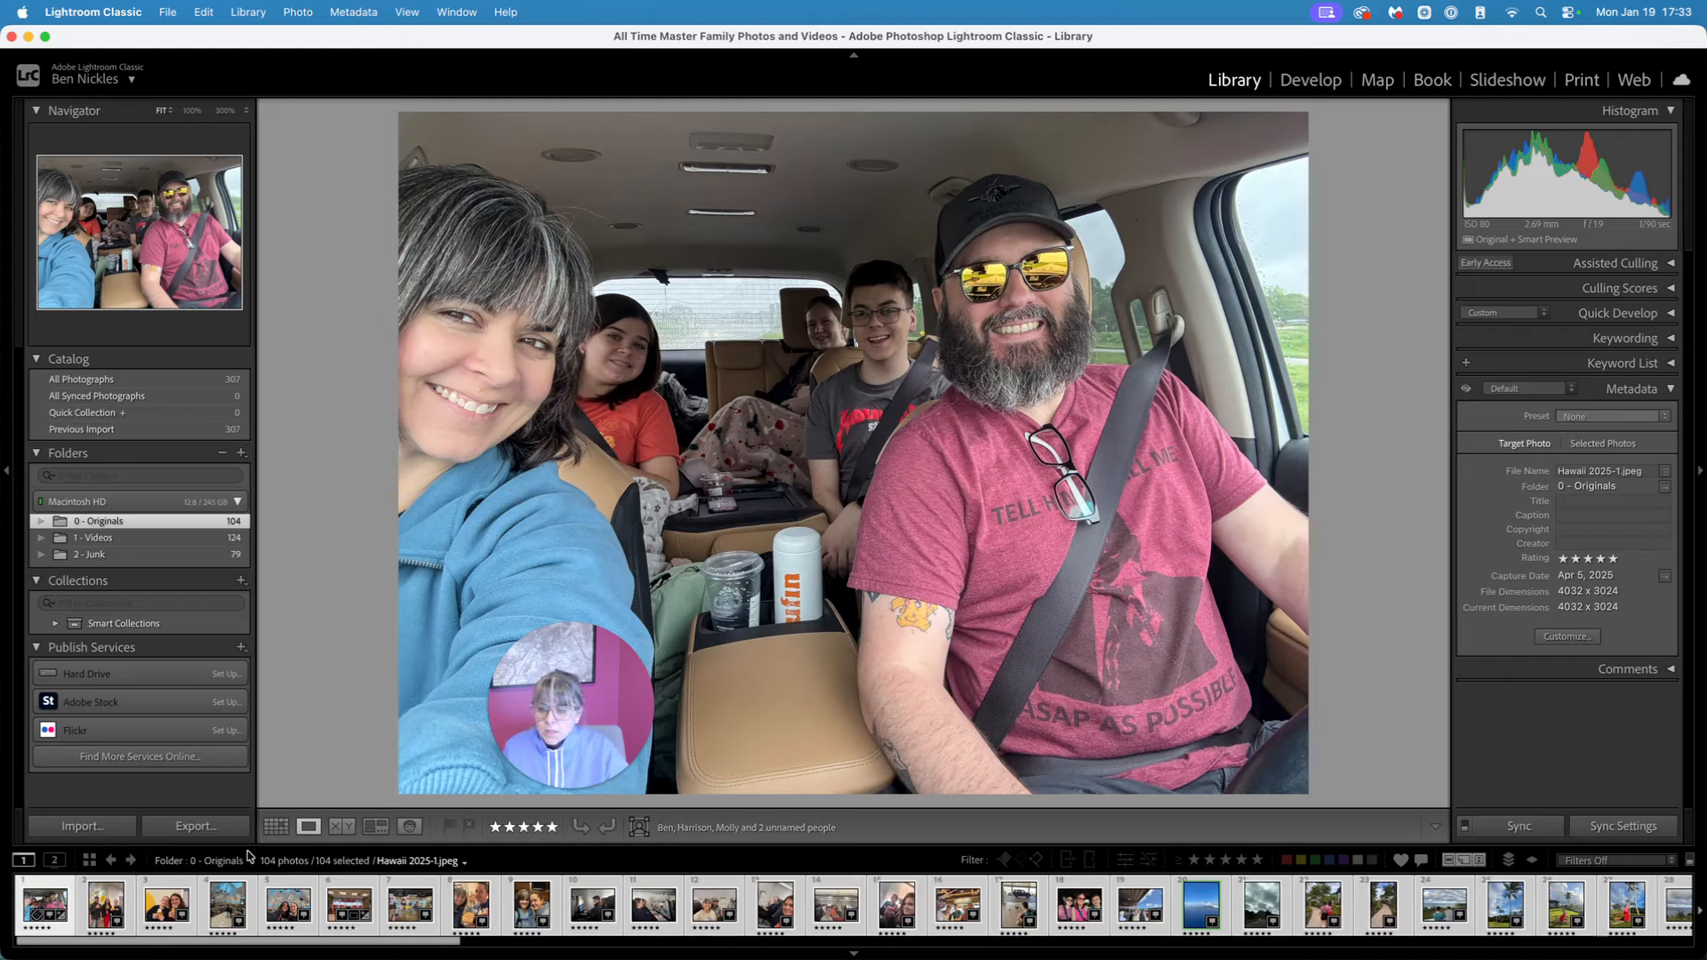
{"action": "key", "text": "shift+super+e"}
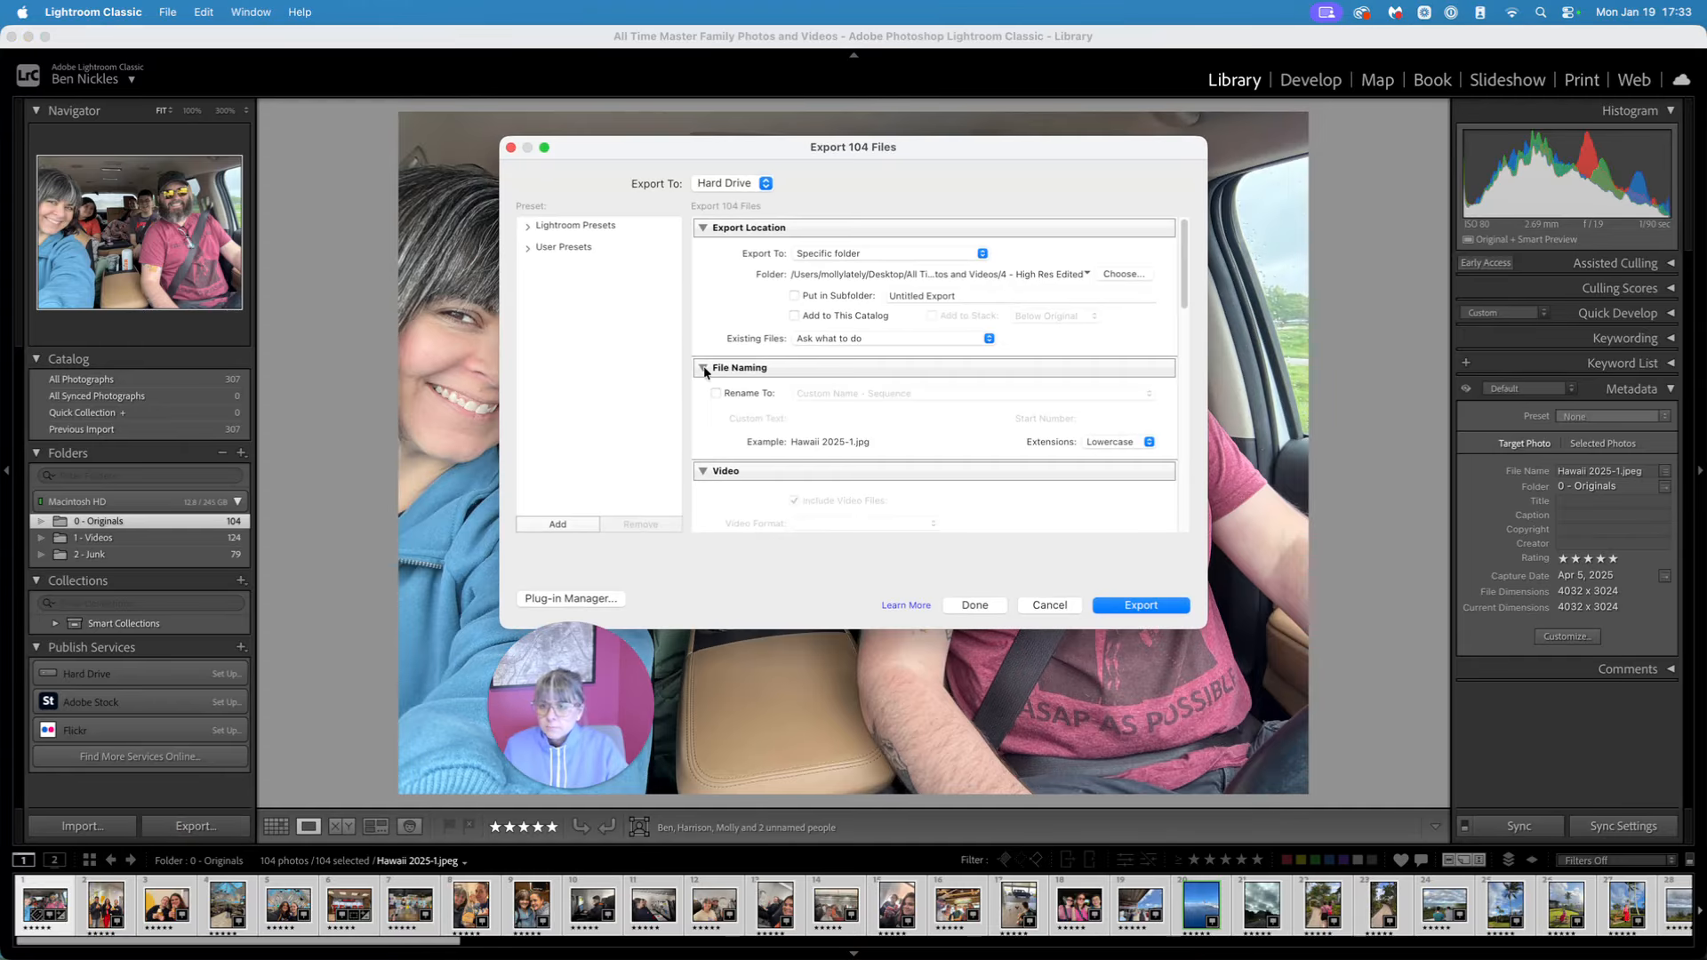
Keep Specific folder as the export location and browse to the All Time Master Family Photos and Videos folder on the Desktop
{"action": "left_click", "coordinate": [846, 257]}
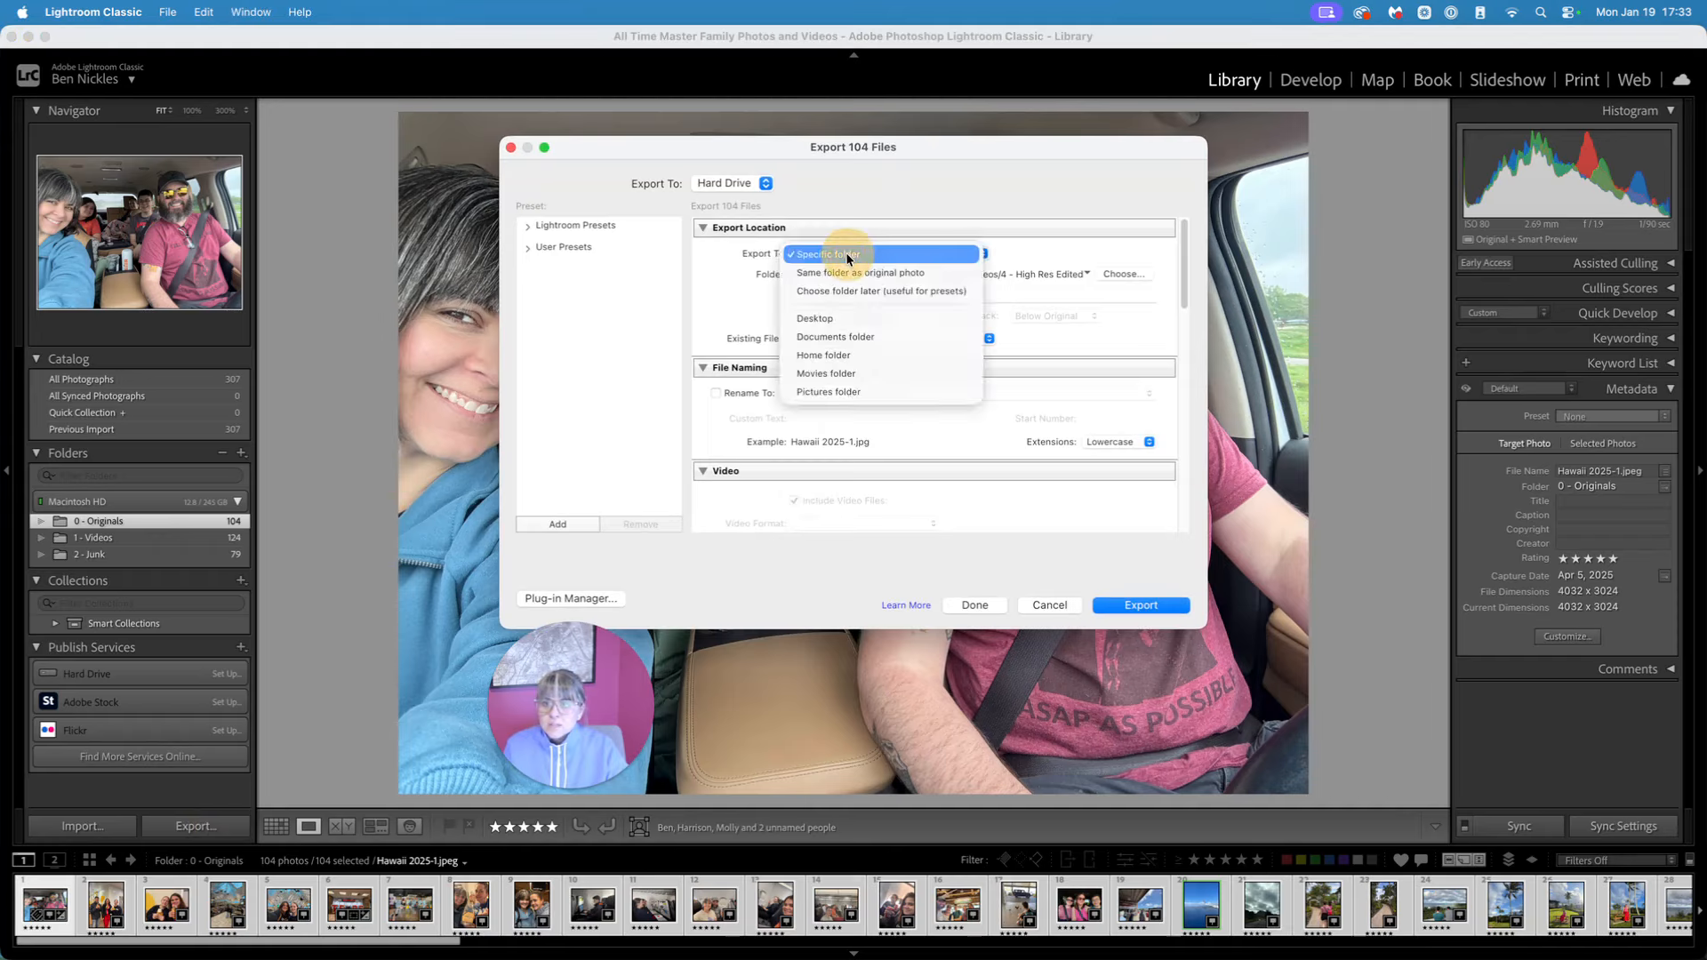
{"action": "left_click", "coordinate": [847, 255]}
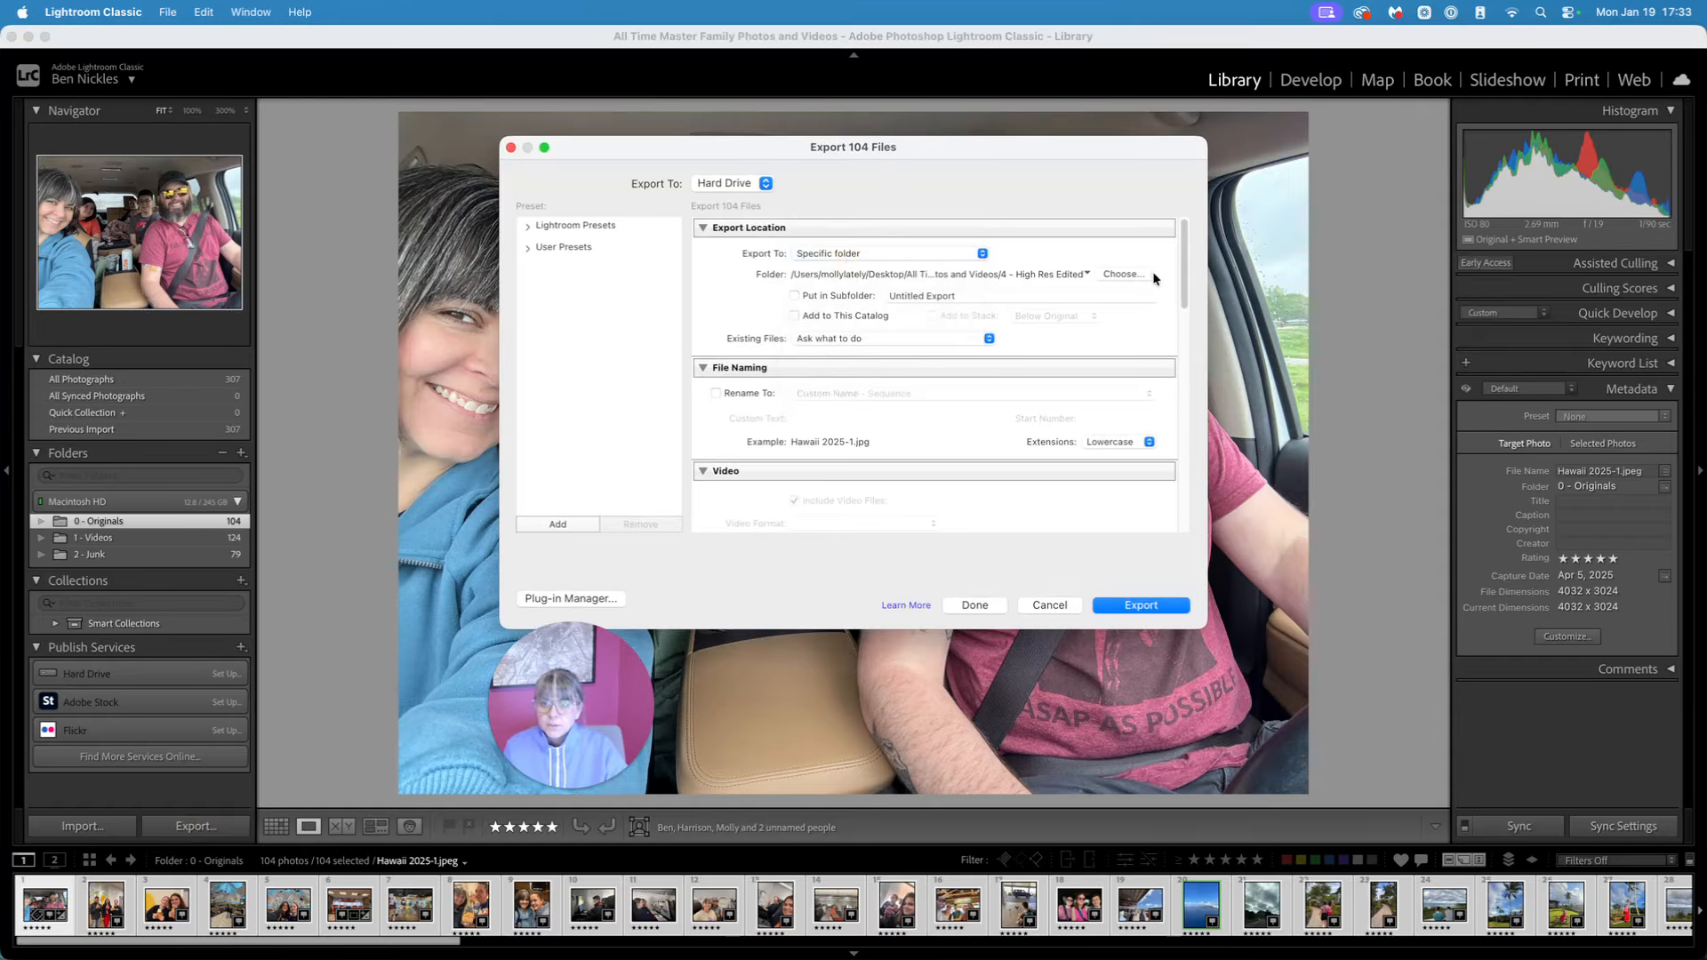
{"action": "left_click", "coordinate": [1123, 275]}
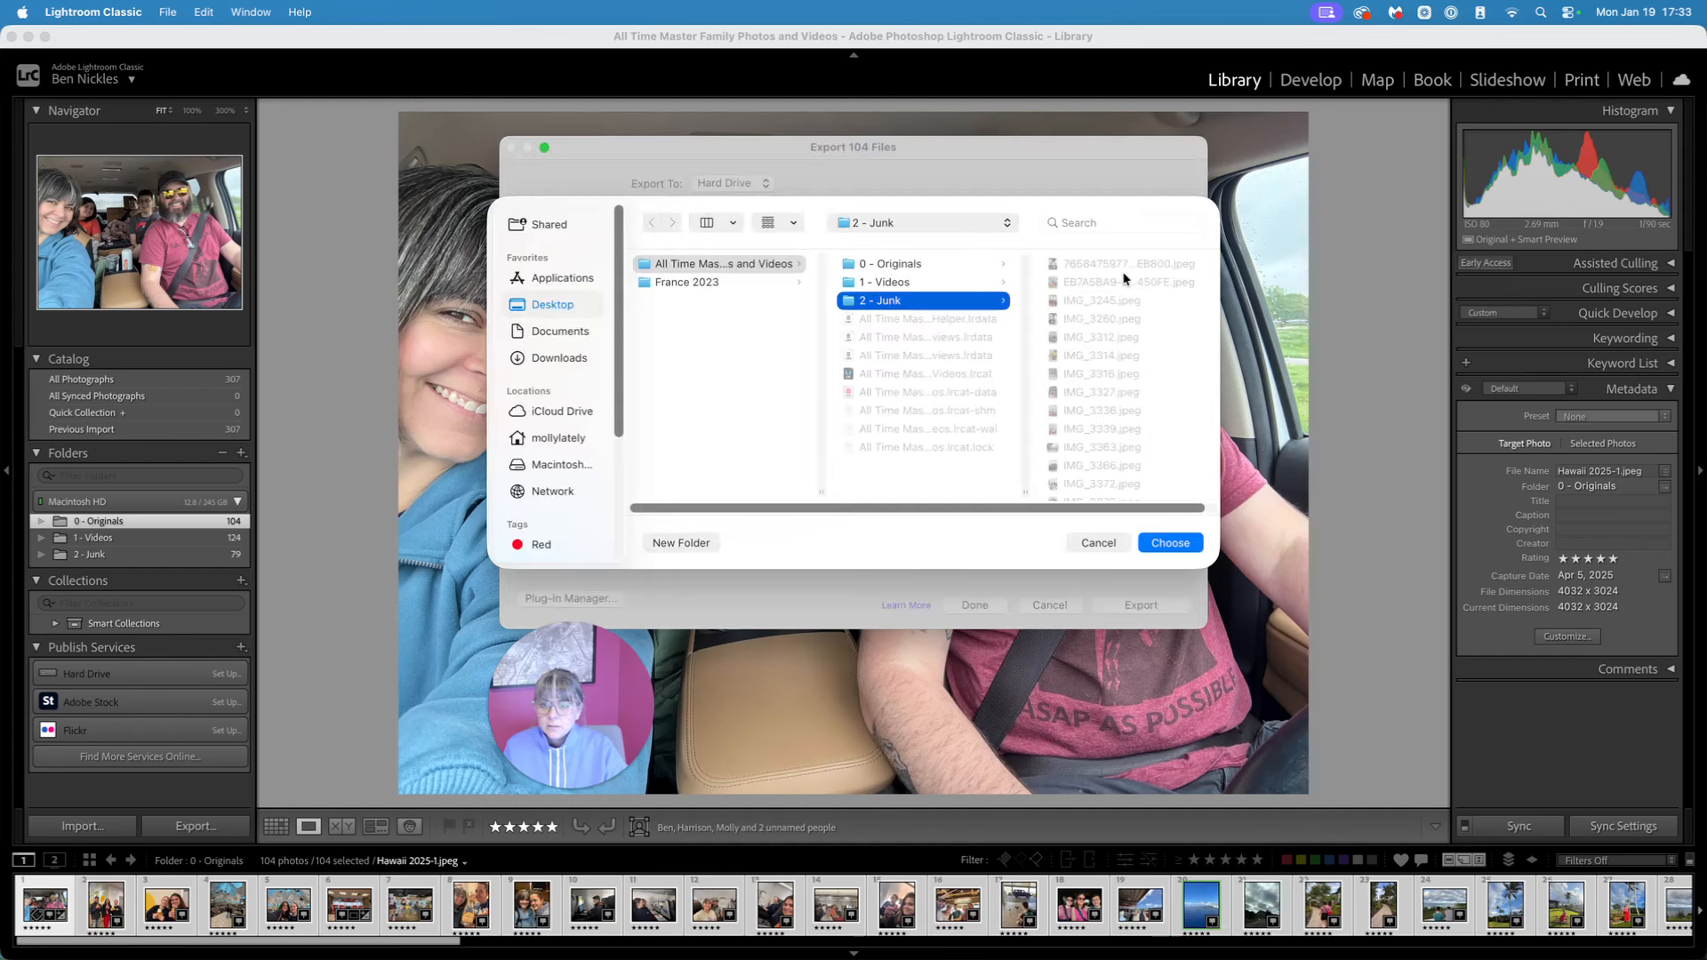
{"action": "left_click", "coordinate": [683, 266]}
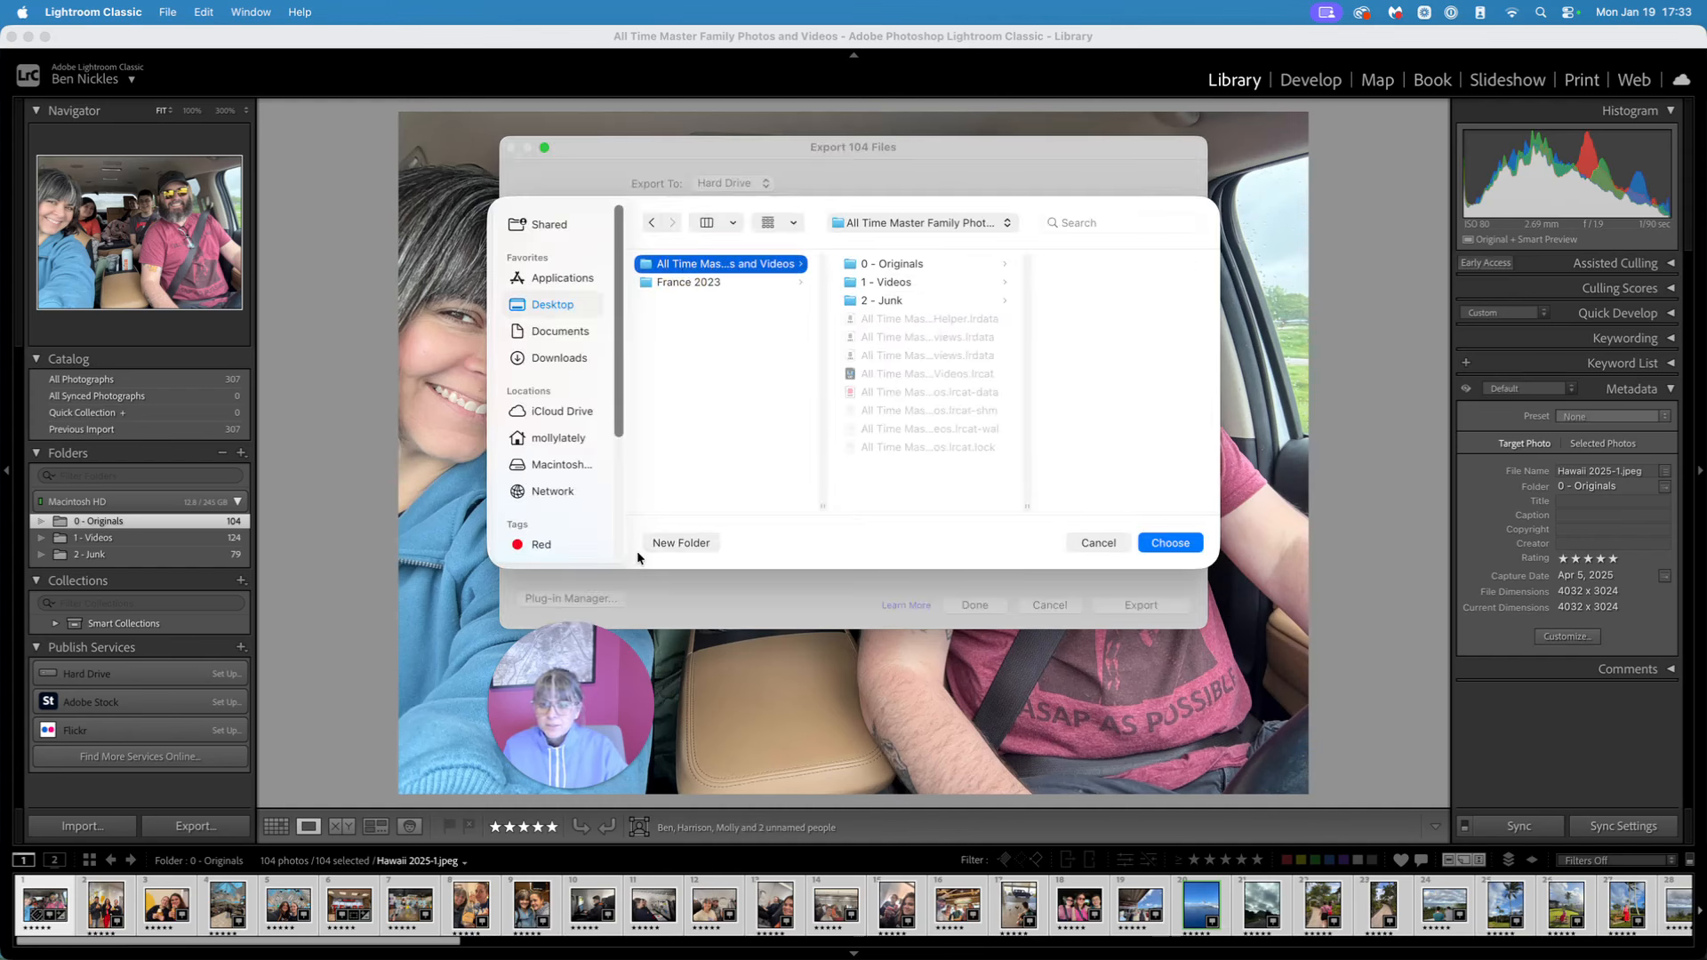
{"action": "left_click", "coordinate": [707, 545]}
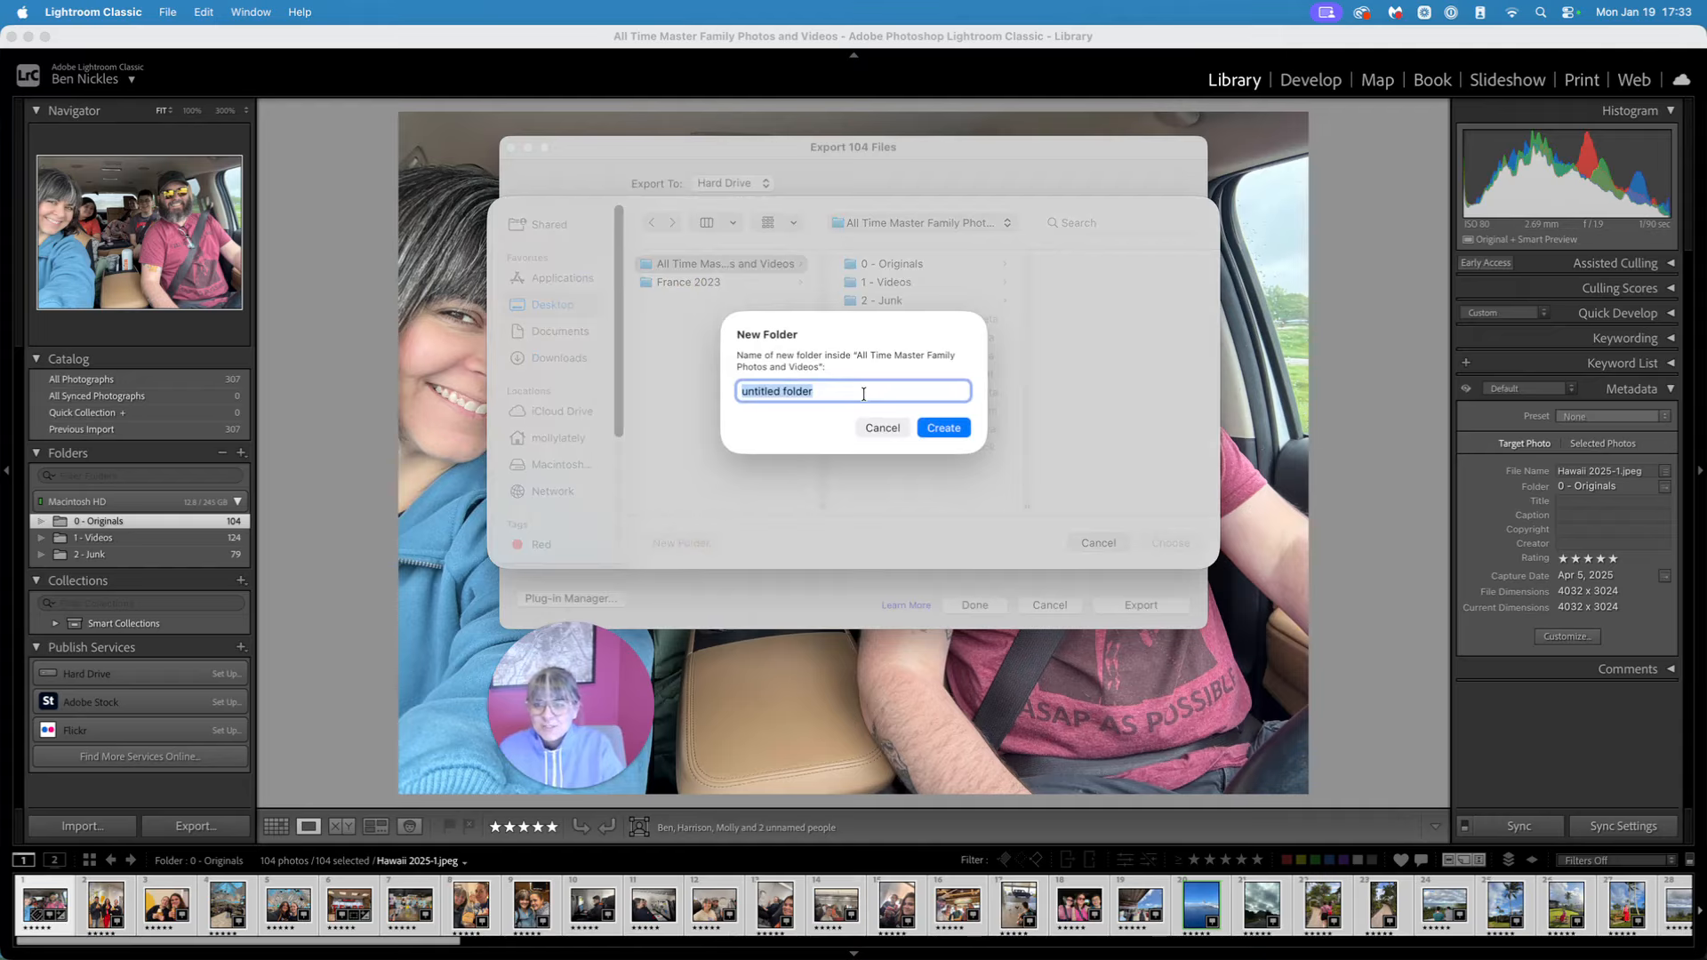
{"action": "left_click", "coordinate": [879, 425]}
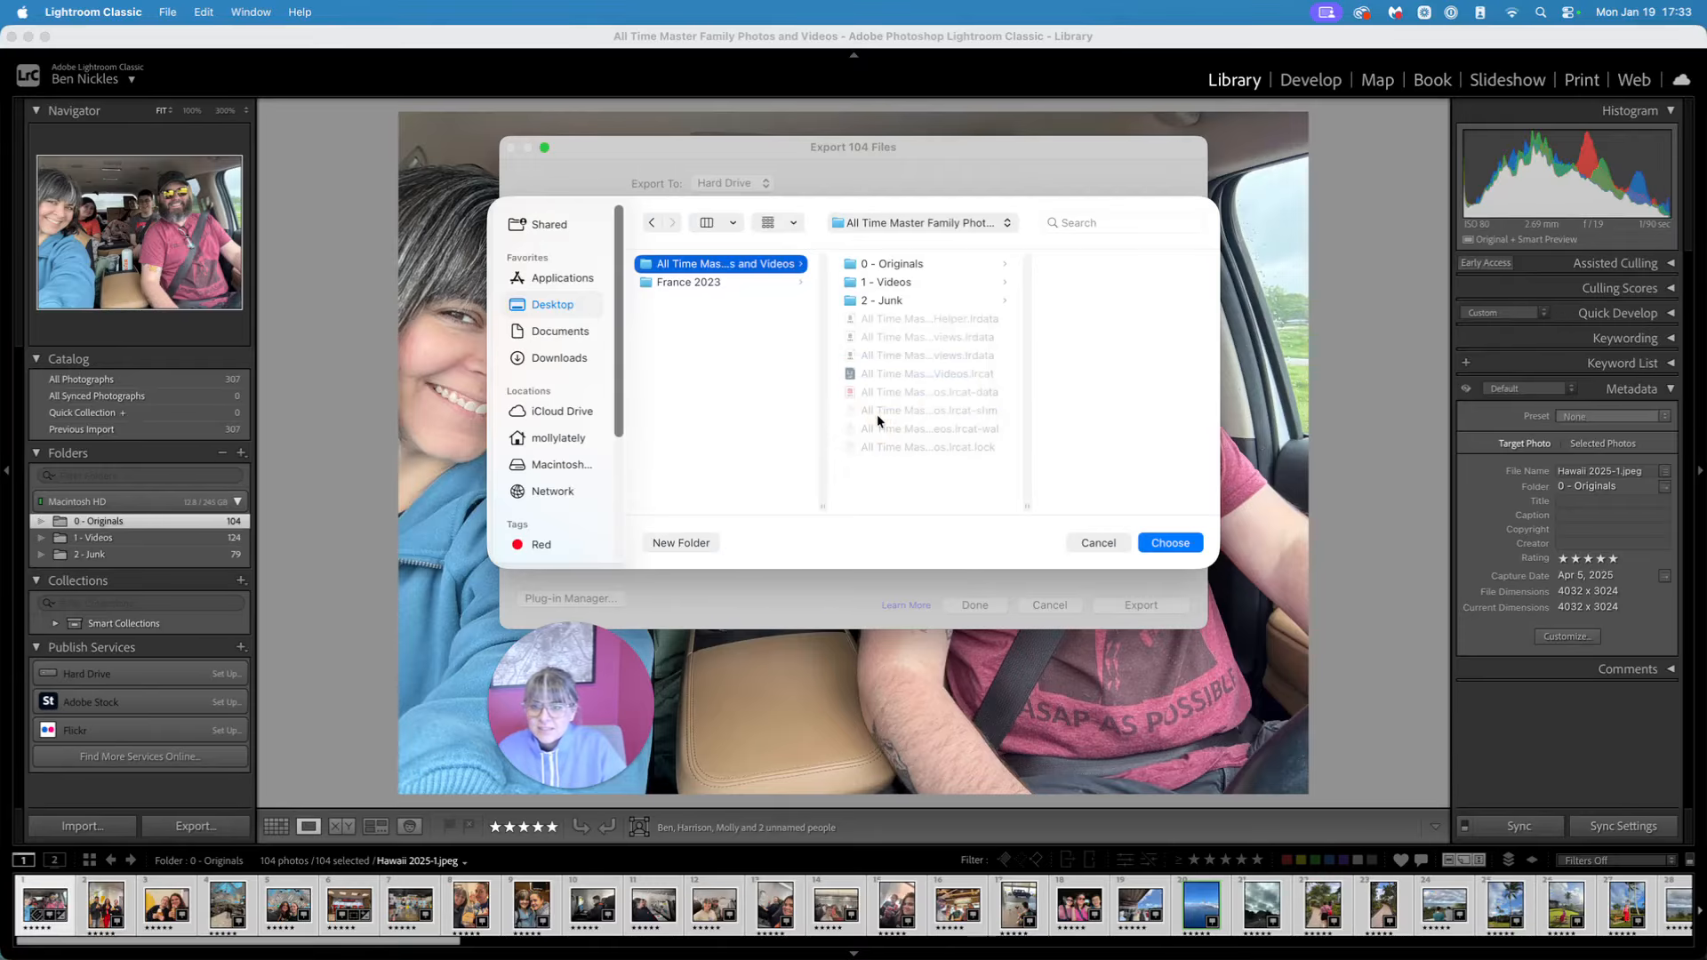
{"action": "right_click", "coordinate": [702, 267]}
{"action": "left_click", "coordinate": [658, 334]}
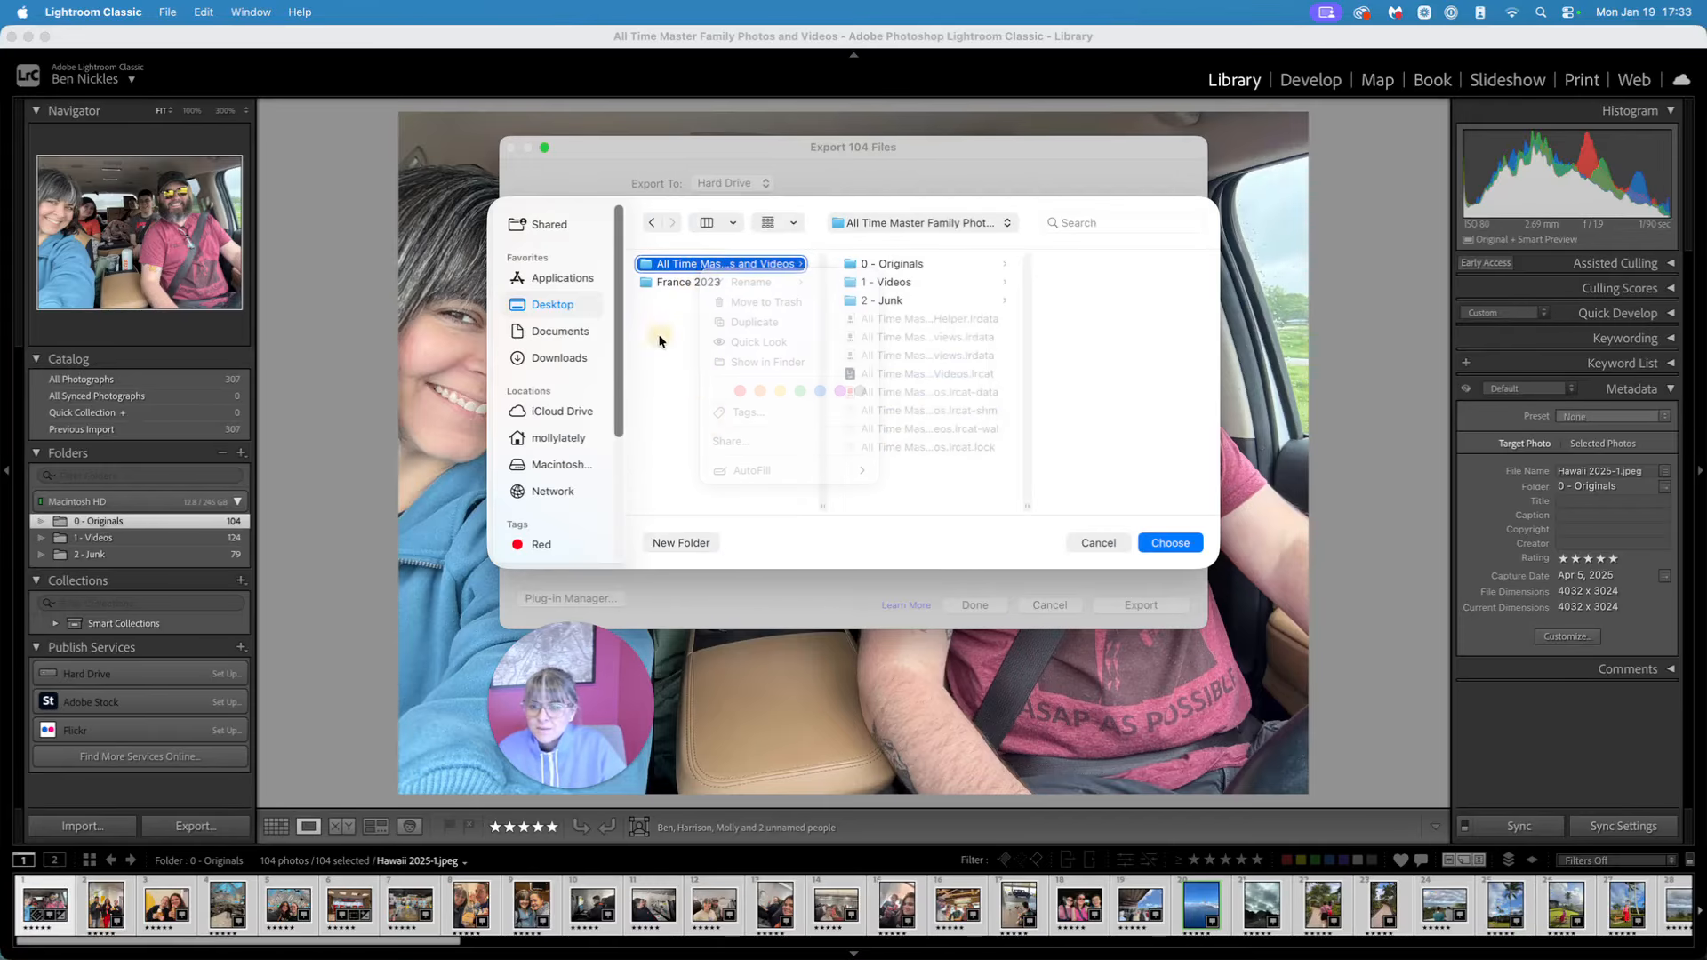
Create a folder named 3 - Edited Finals inside the All Time Master Family Photos and Videos folder and choose it as the export destination
{"action": "left_click", "coordinate": [681, 542]}
{"action": "type", "text": "dit3e"}
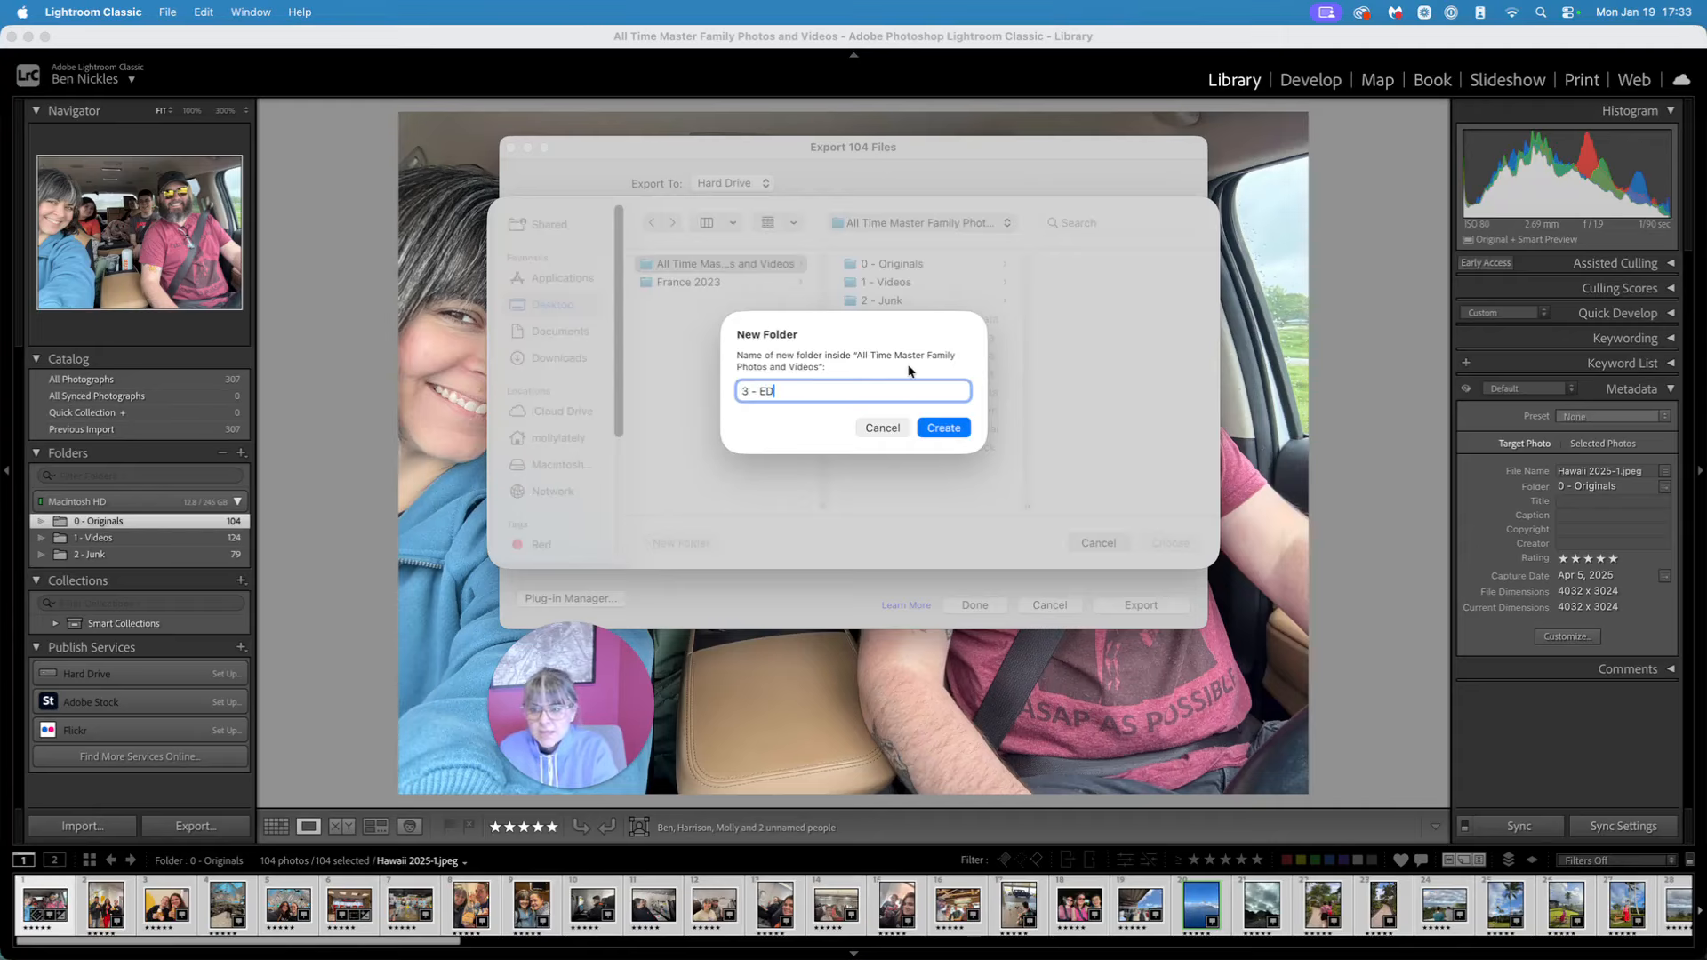
{"action": "key", "text": "BackSpace"}
{"action": "key", "text": "BackSpace"}
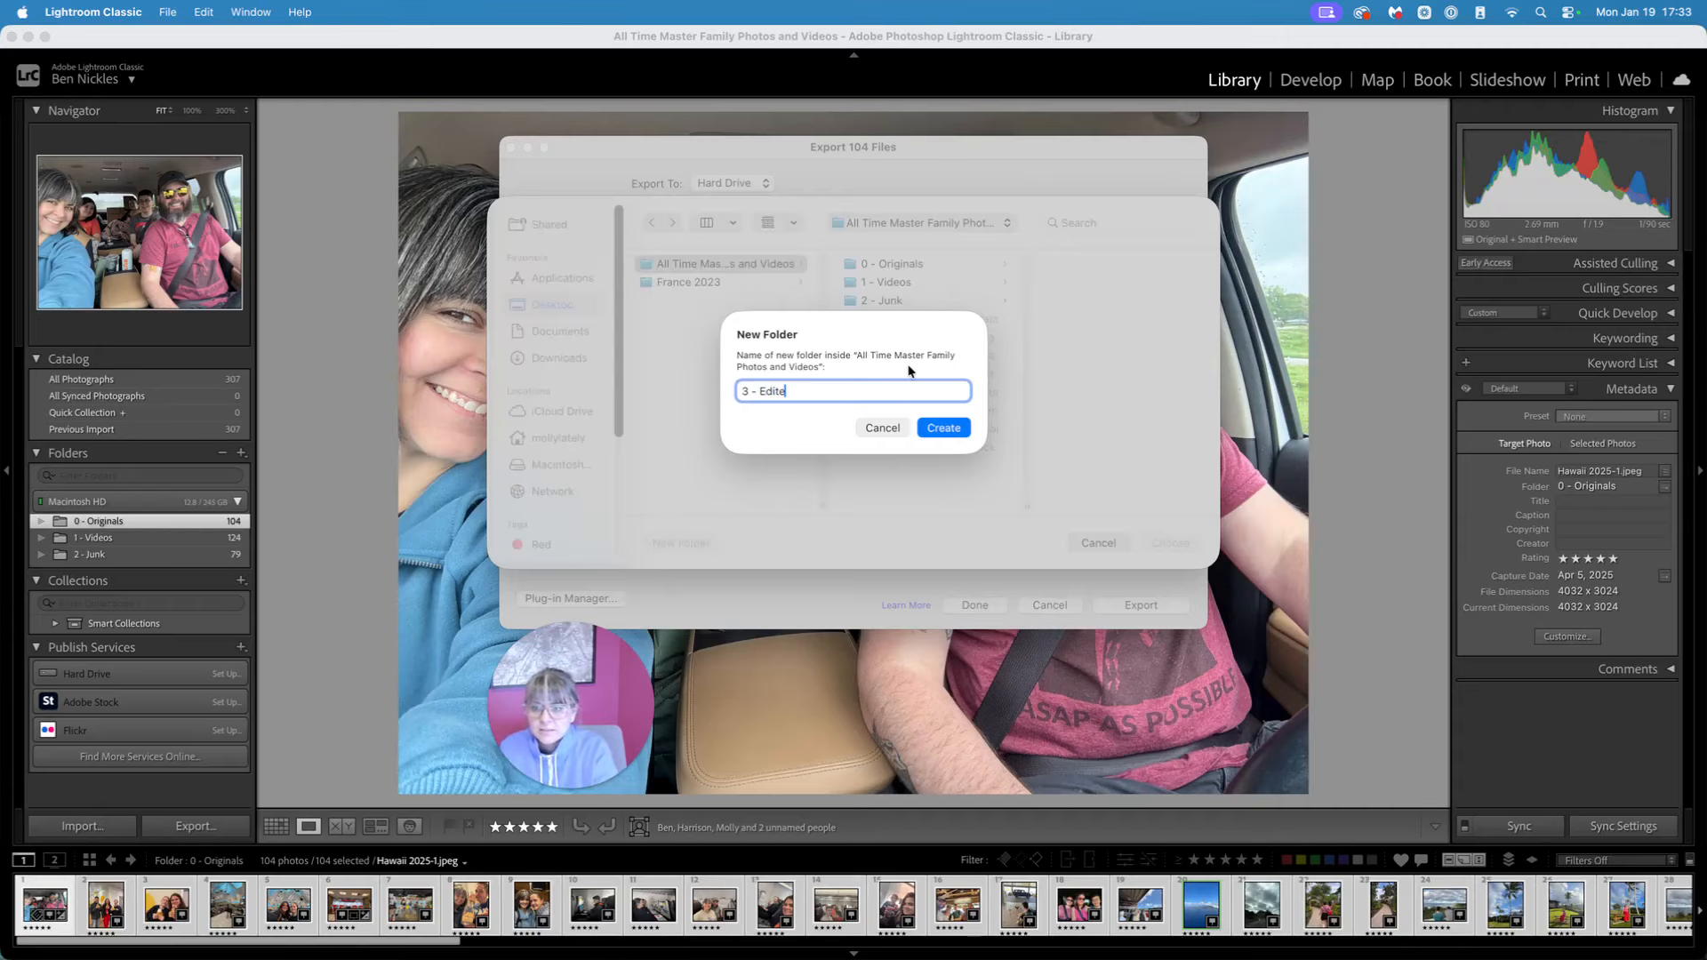
{"action": "type", "text": "ed Final"}
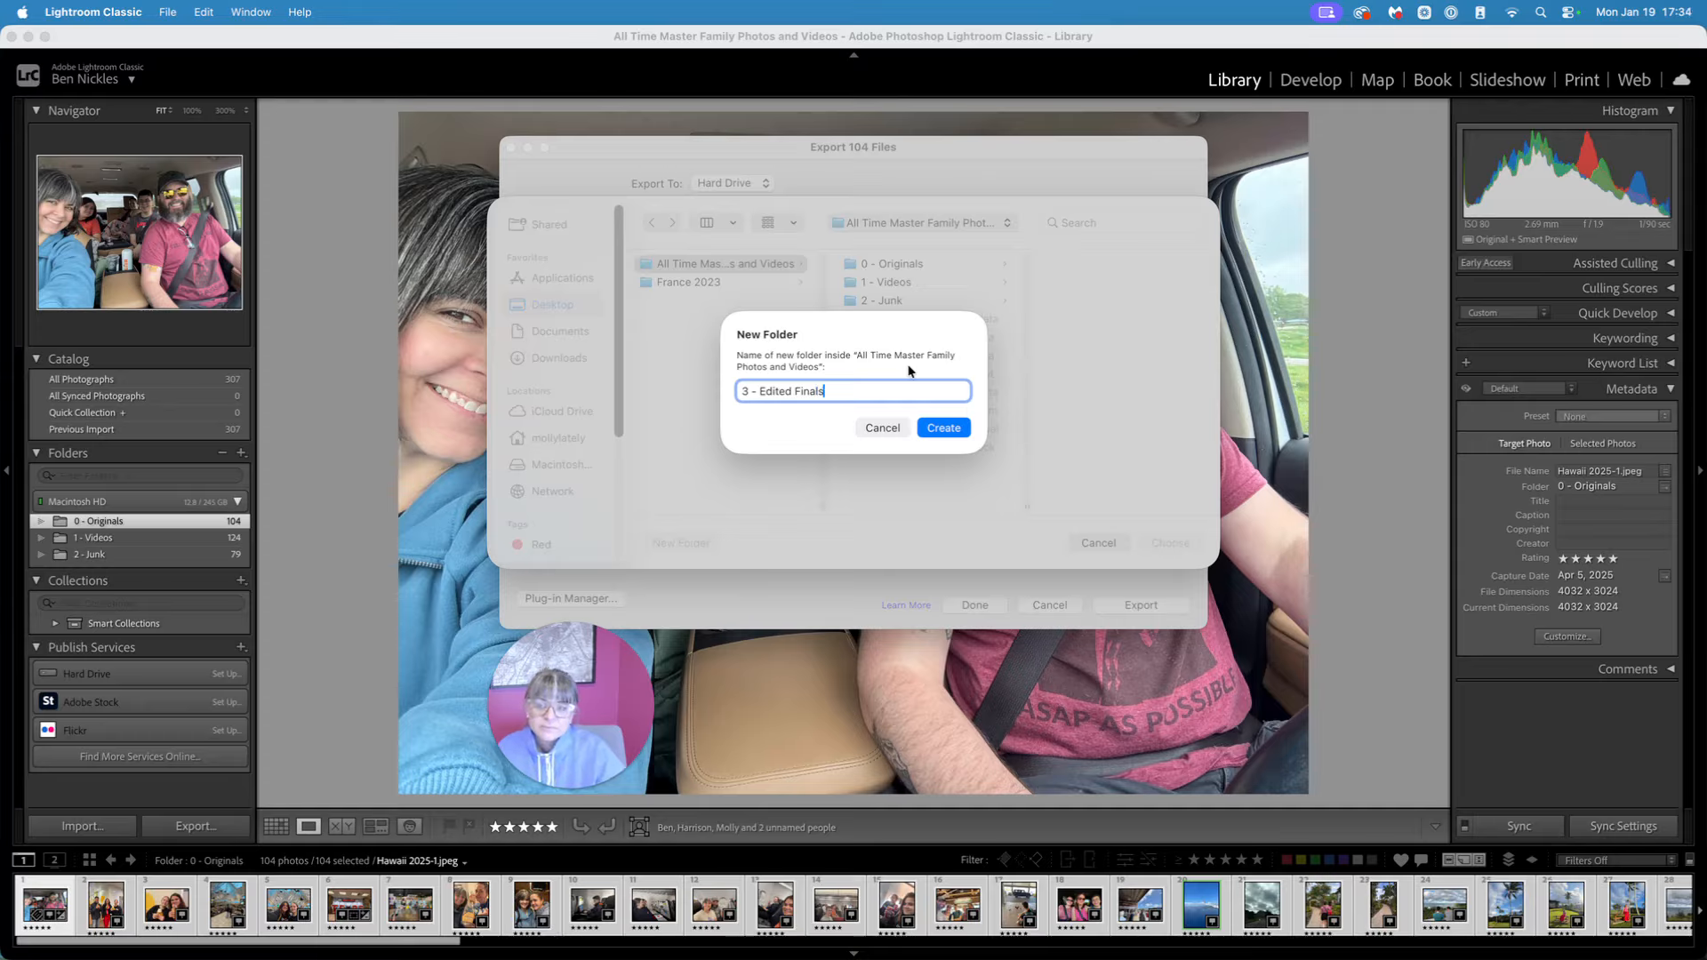
{"action": "type", "text": "s"}
{"action": "left_click", "coordinate": [947, 428]}
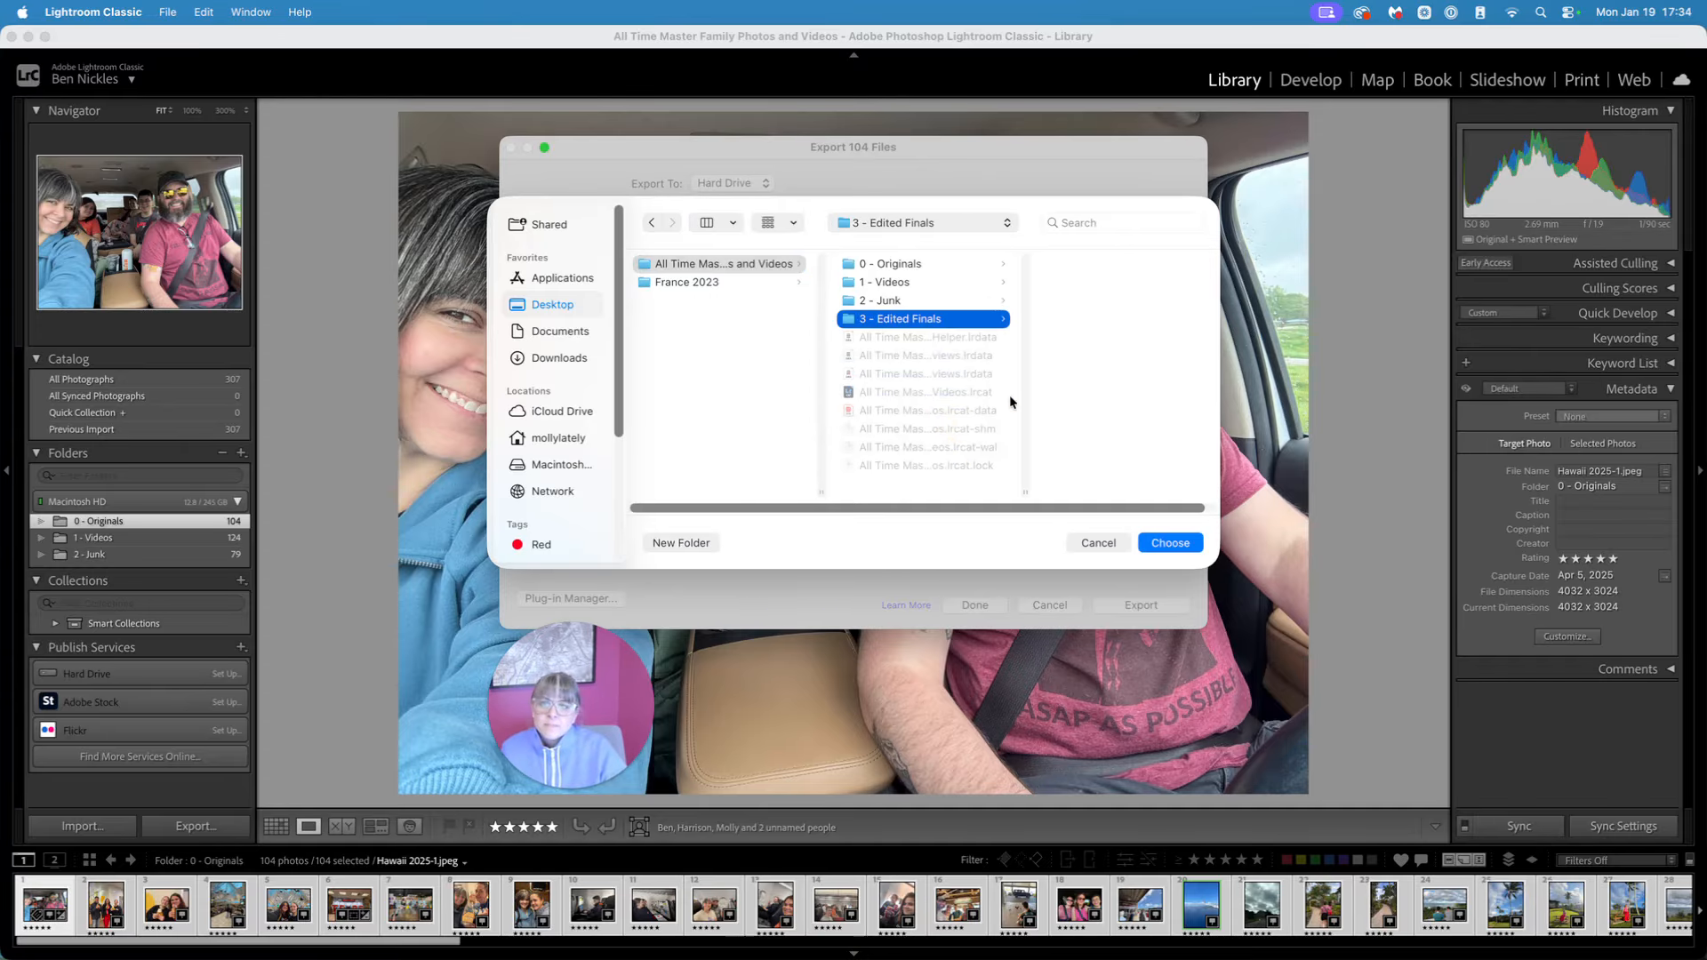
{"action": "left_click", "coordinate": [1170, 544]}
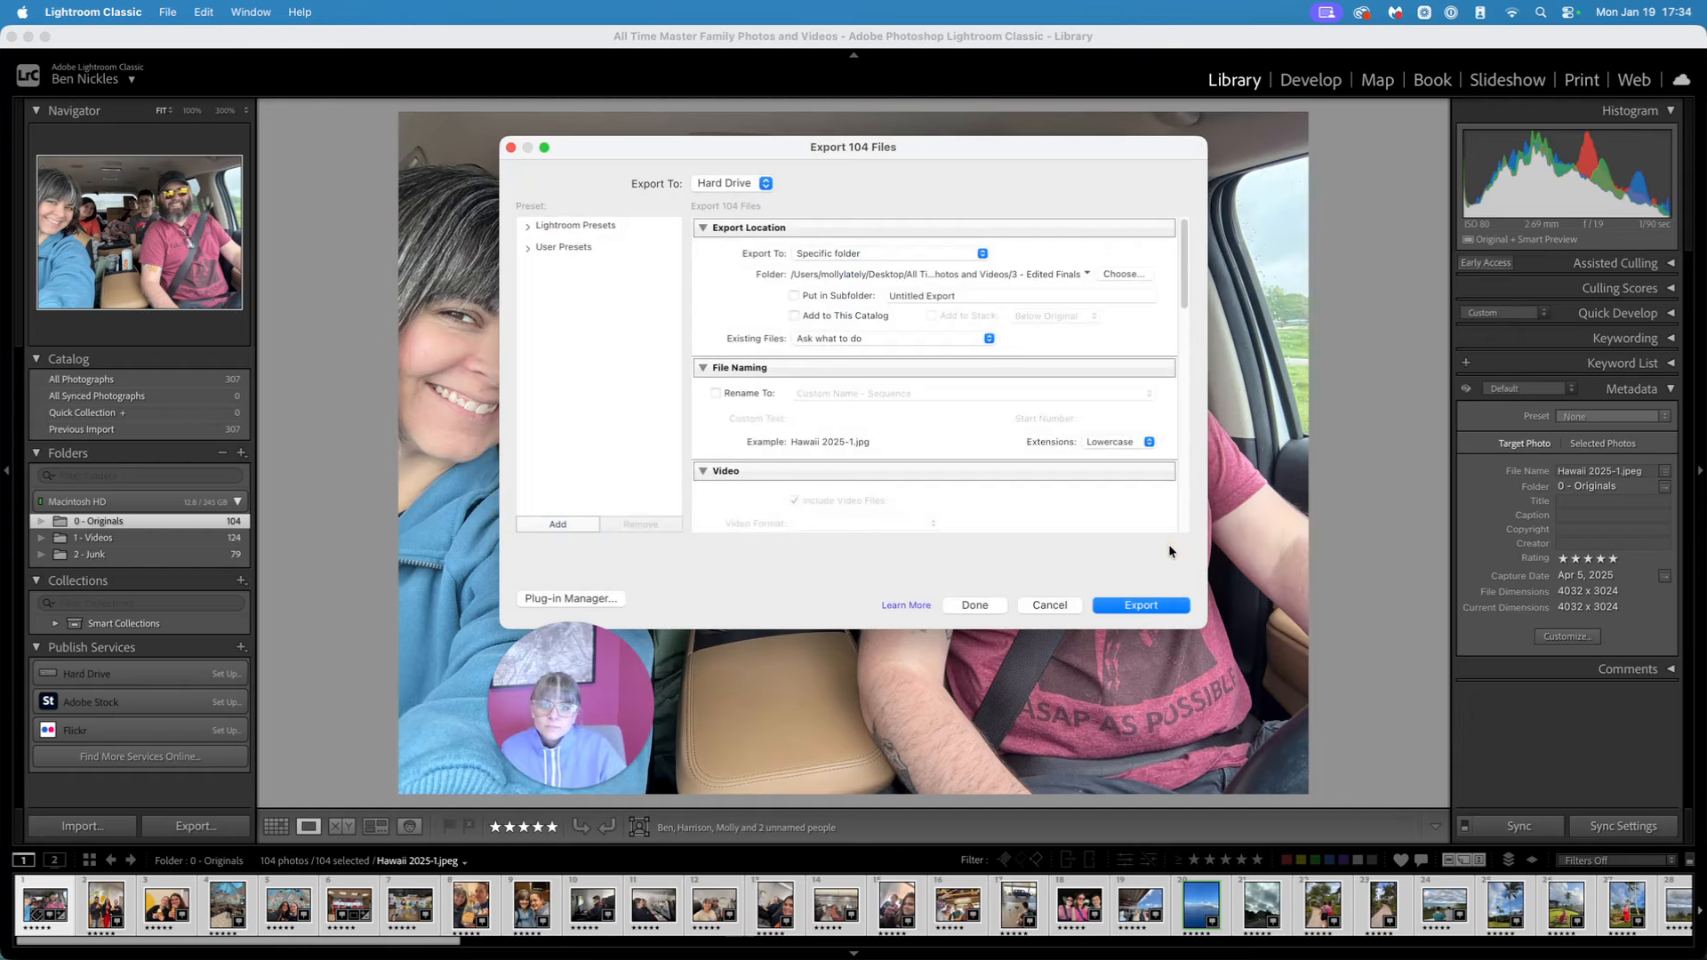
{"action": "scroll", "coordinate": [909, 306], "scroll_direction": "down", "scroll_amount": 1}
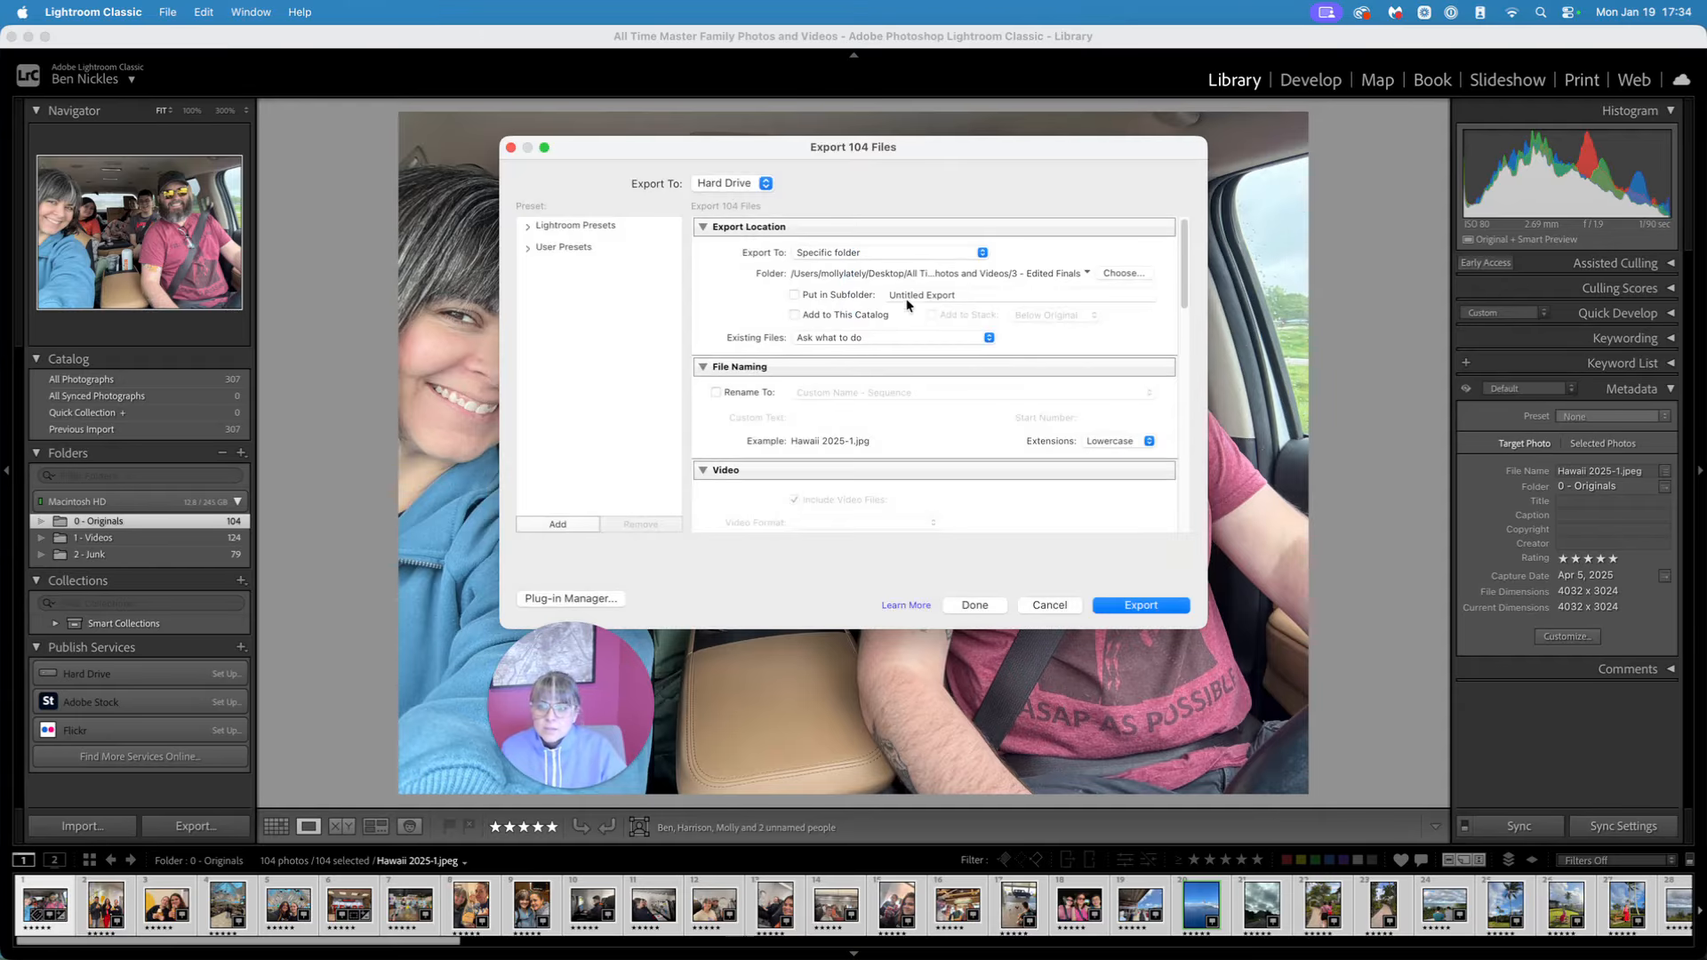
{"action": "scroll", "coordinate": [854, 338], "scroll_direction": "down", "scroll_amount": 3}
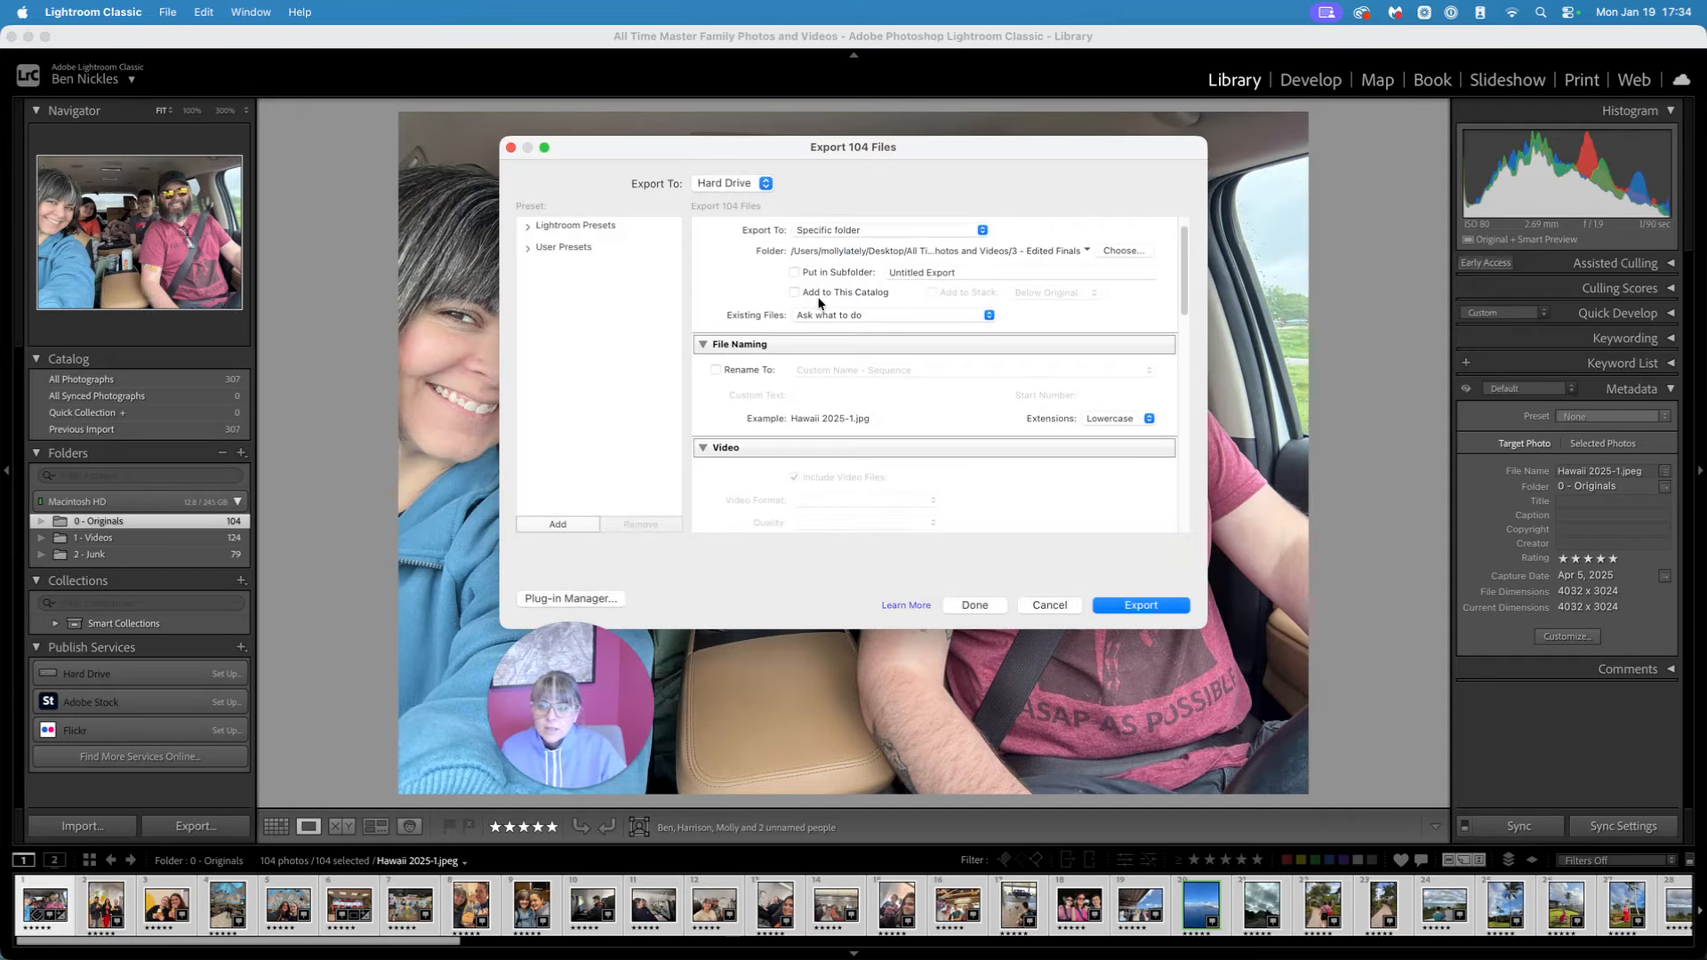
{"action": "left_click", "coordinate": [716, 366]}
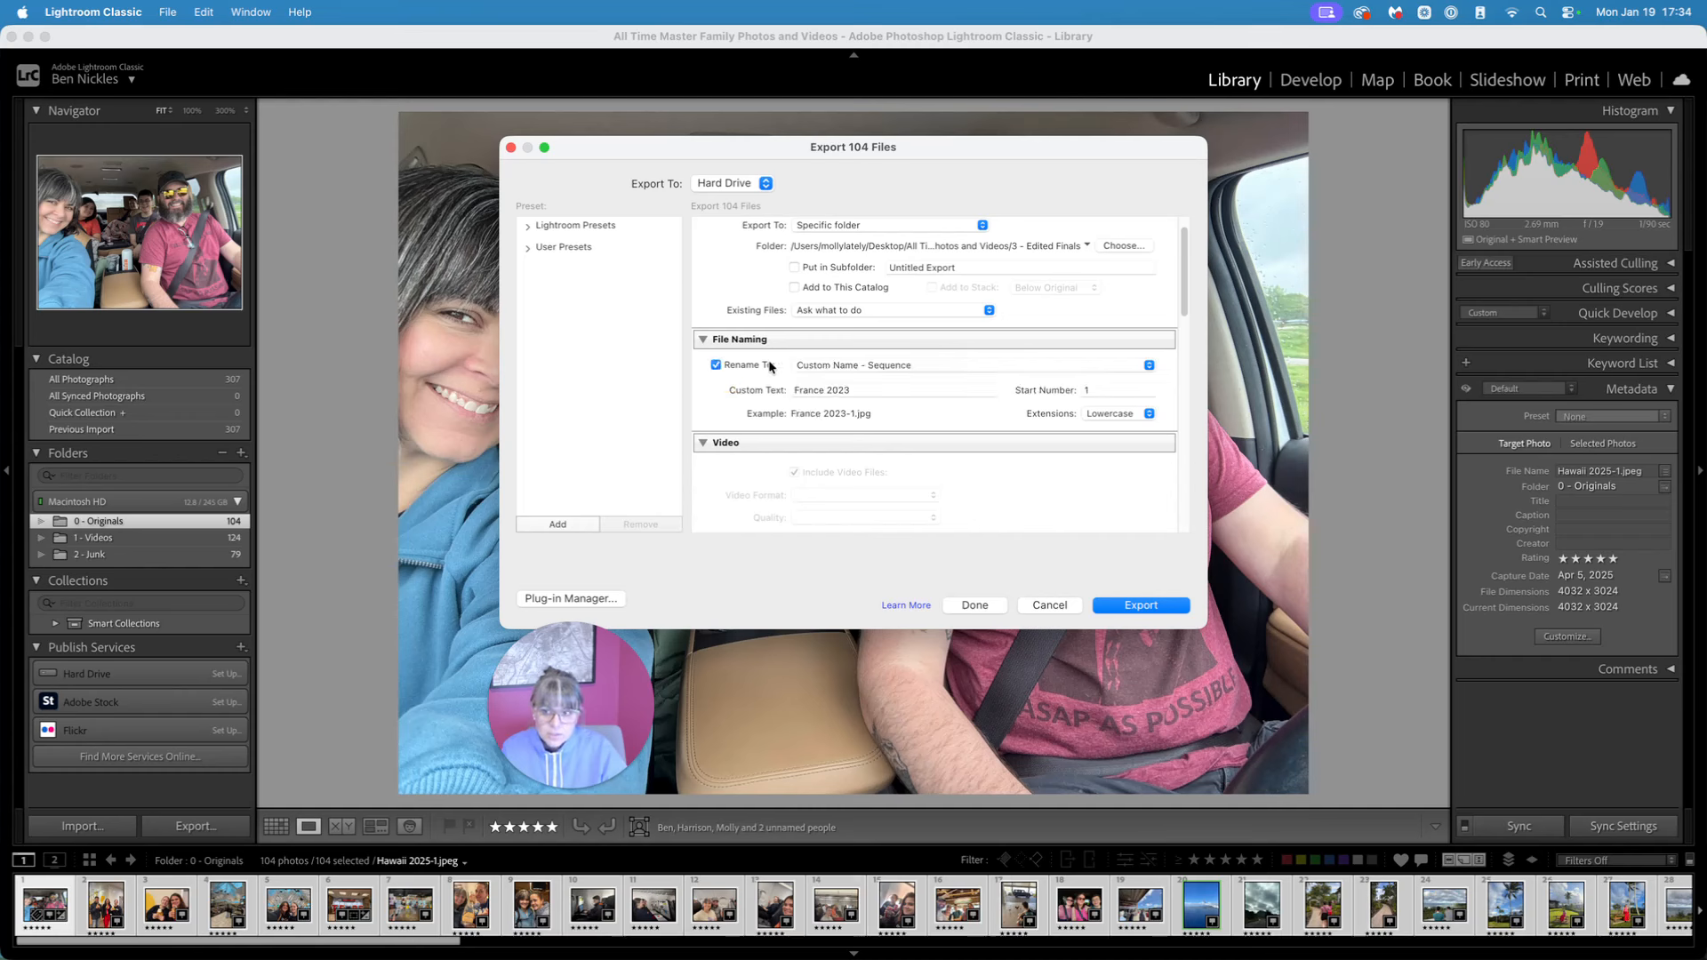
{"action": "left_click", "coordinate": [898, 365]}
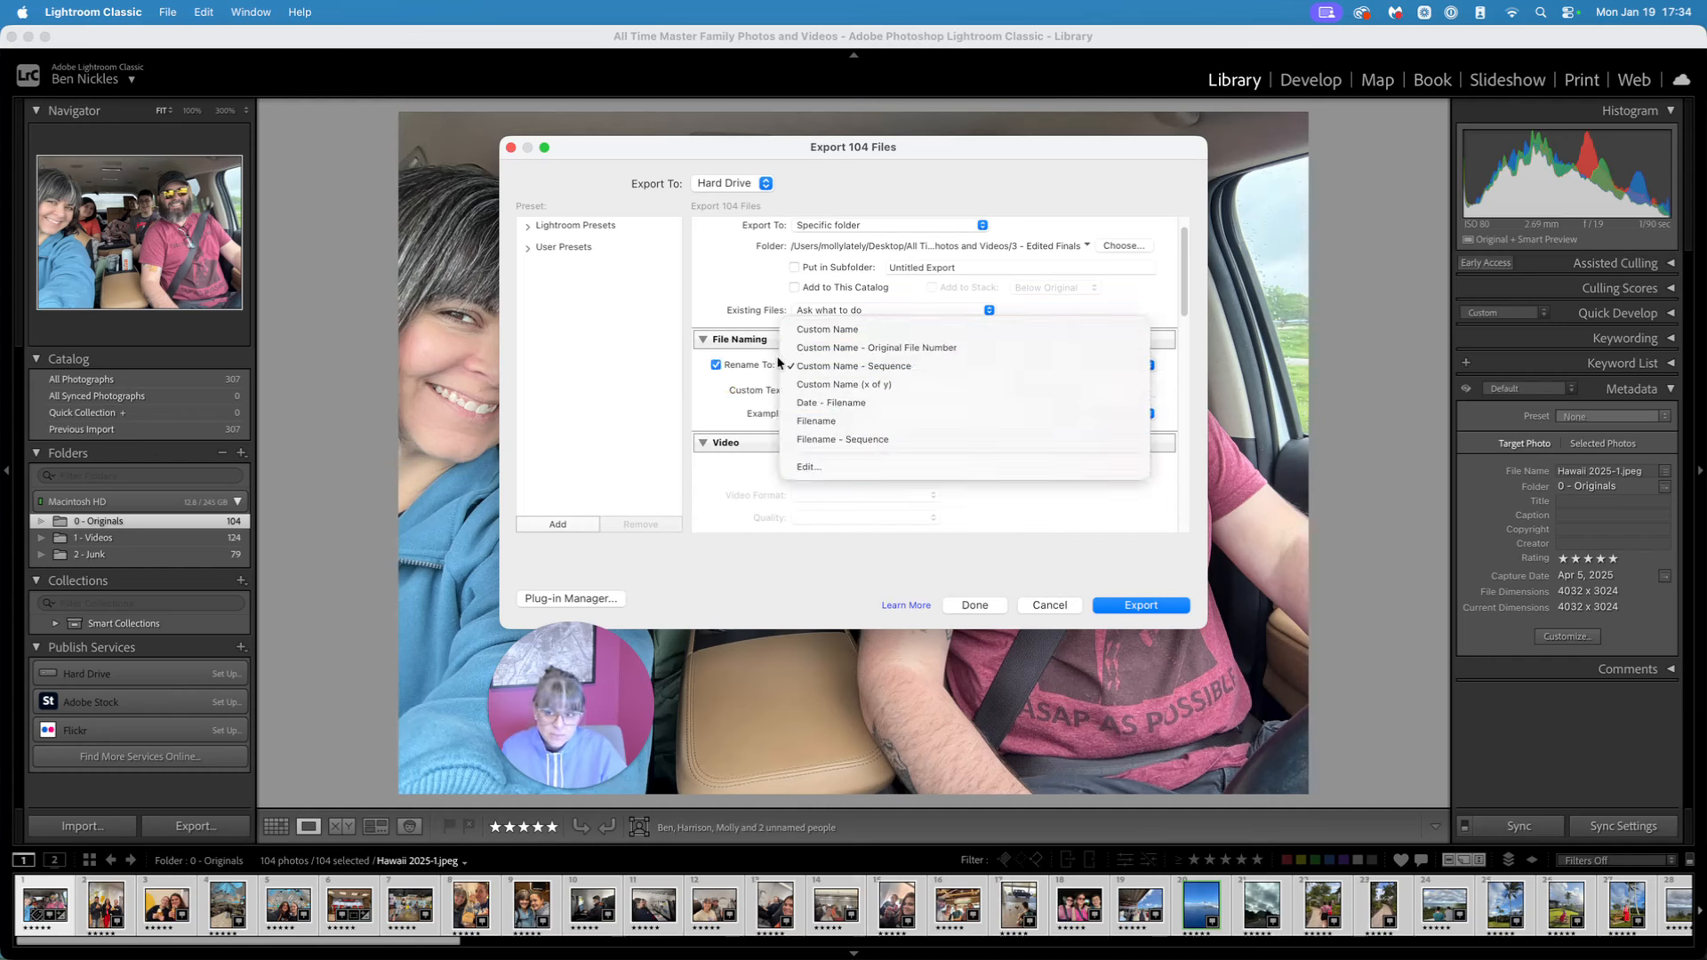
{"action": "left_click", "coordinate": [725, 366]}
{"action": "scroll", "coordinate": [725, 365], "scroll_direction": "down", "scroll_amount": 2}
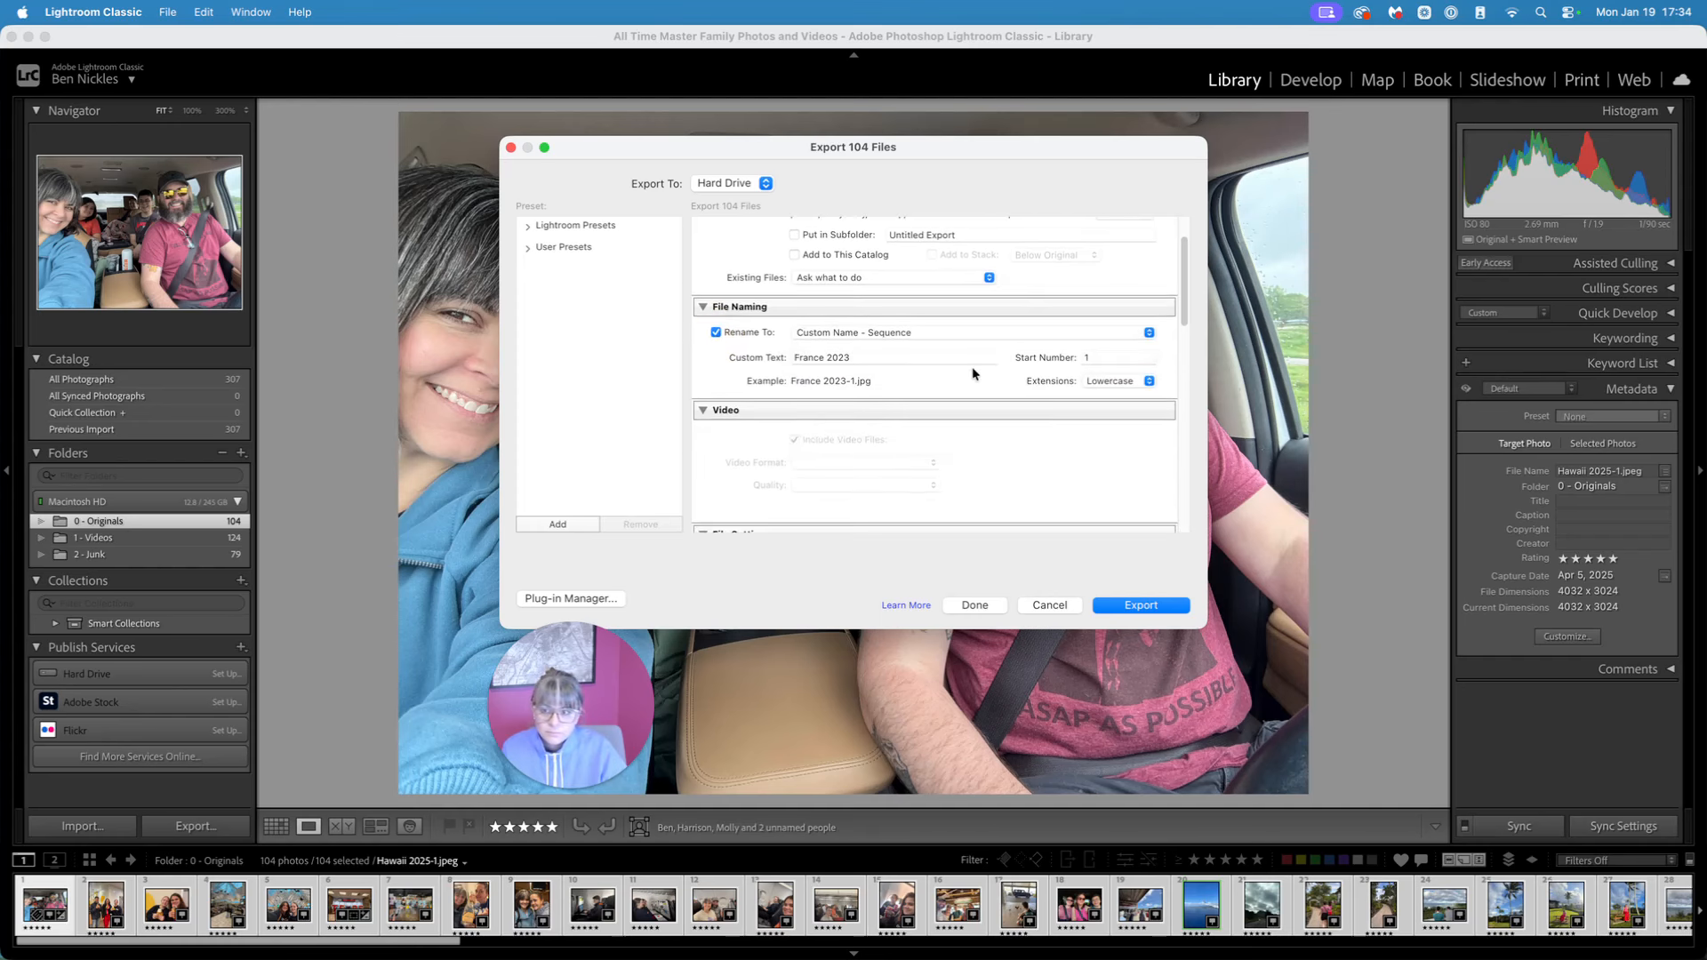
{"action": "left_click", "coordinate": [745, 332]}
Review the available image formats in the export file settings and keep JPEG
{"action": "scroll", "coordinate": [983, 369], "scroll_direction": "down", "scroll_amount": 5}
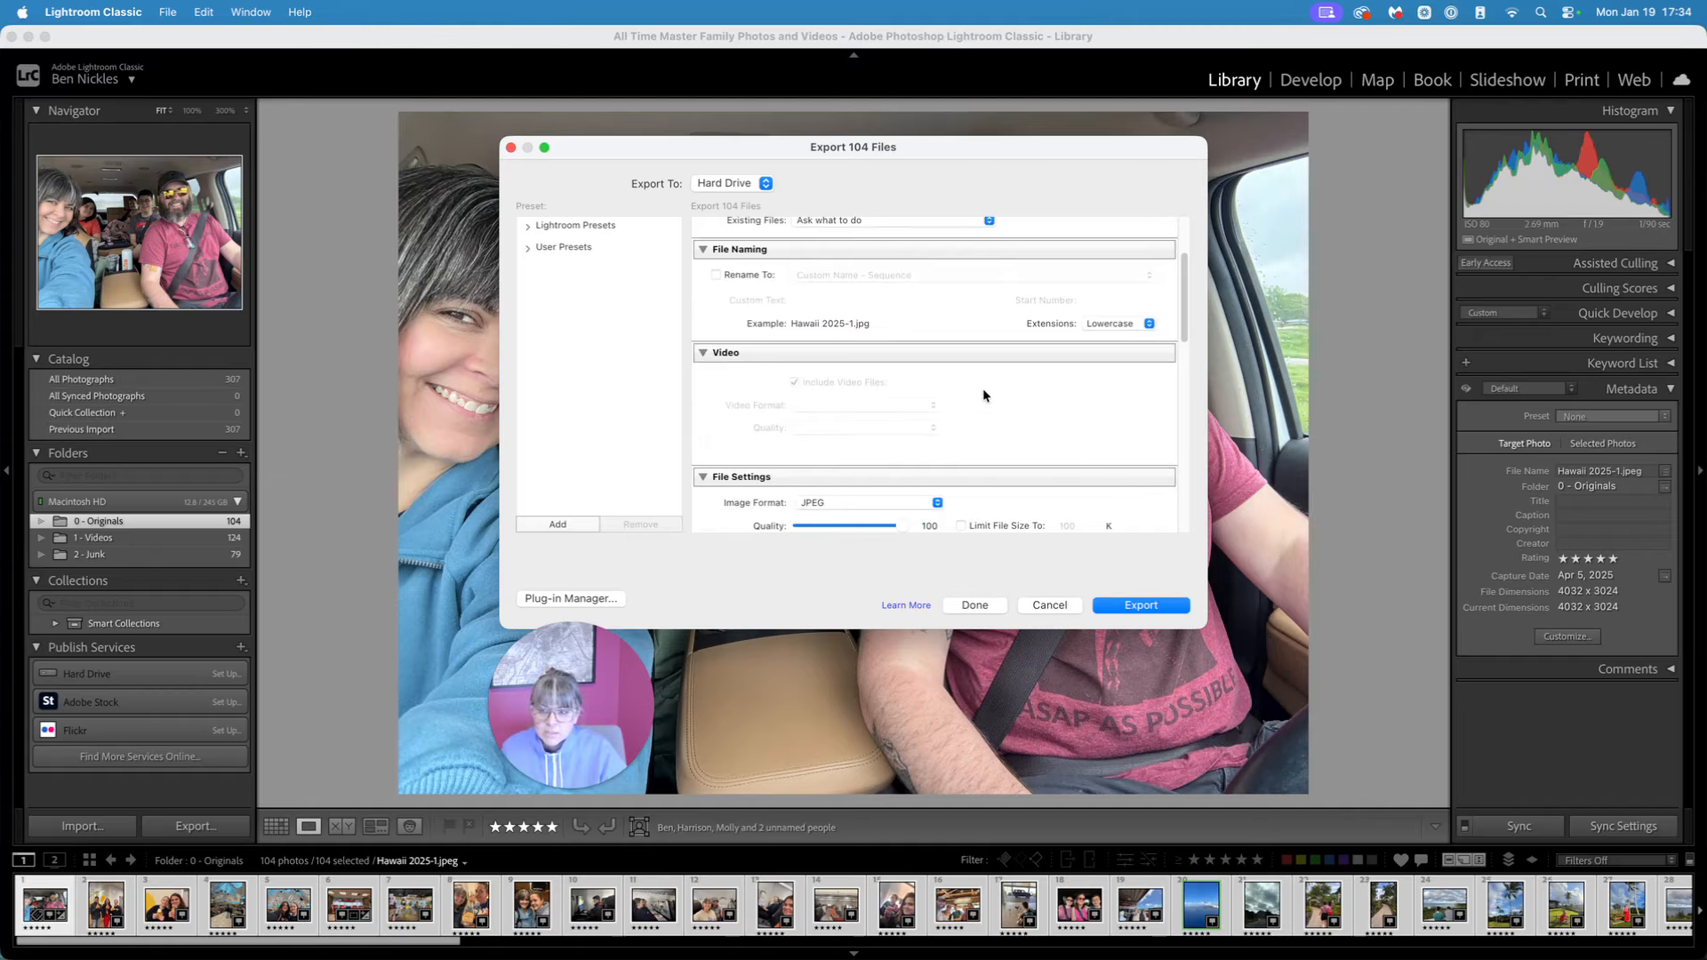
{"action": "scroll", "coordinate": [1084, 412], "scroll_direction": "down", "scroll_amount": 2}
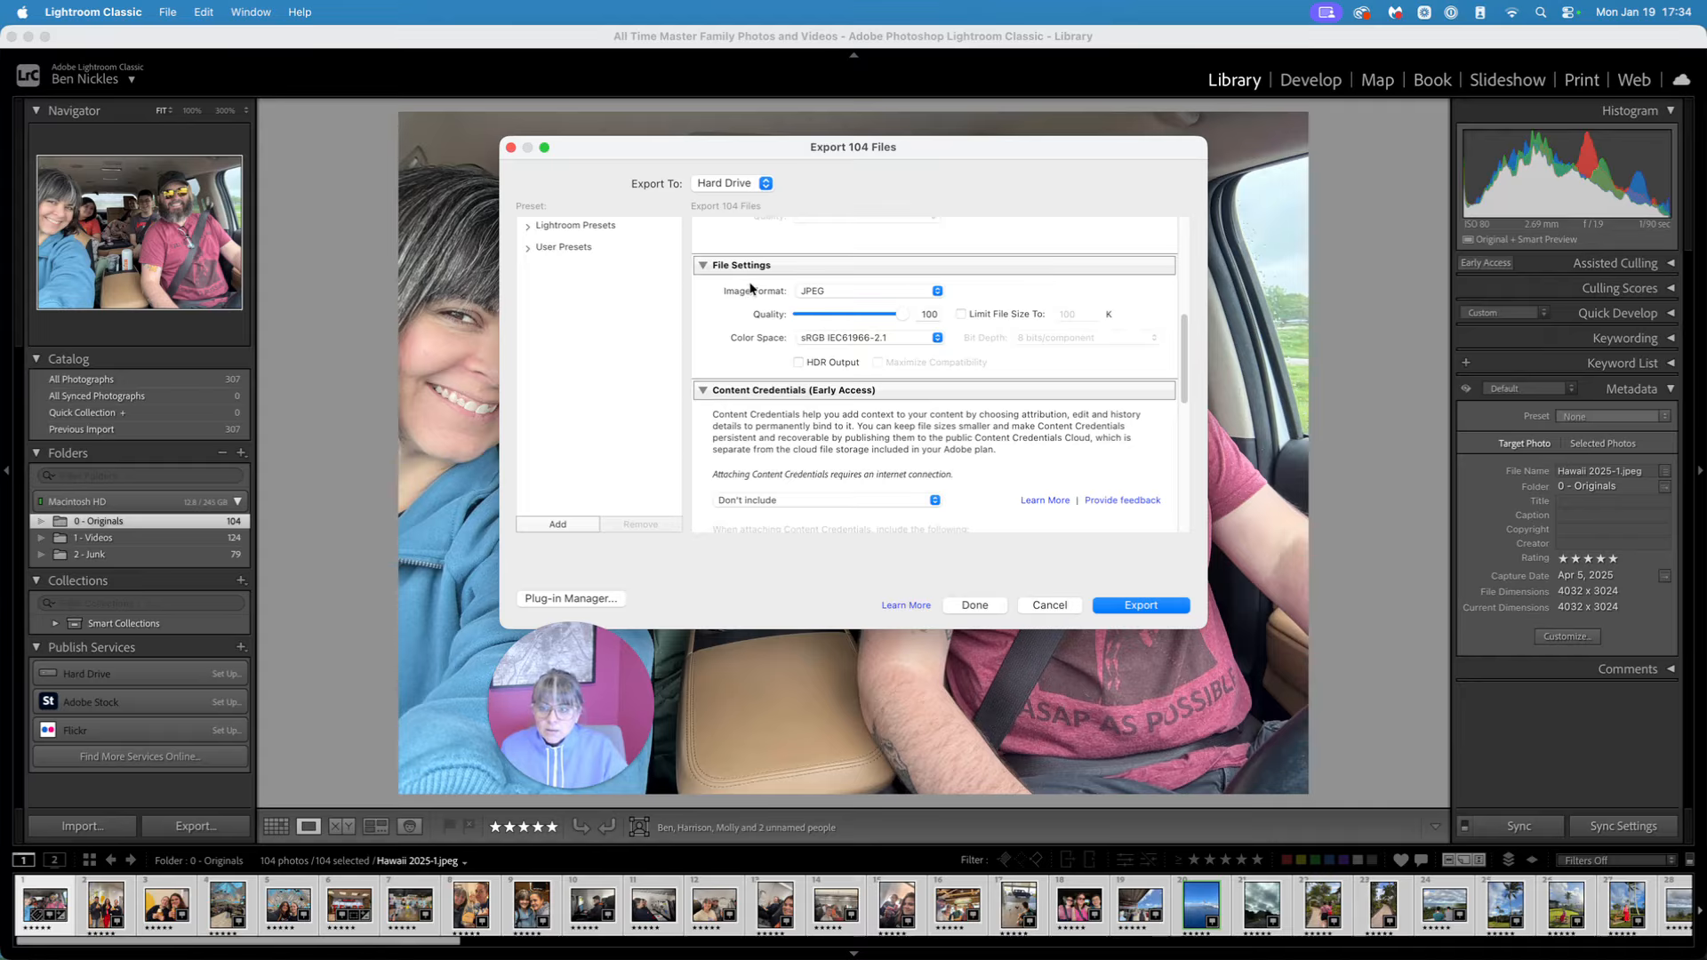
{"action": "left_click", "coordinate": [867, 292]}
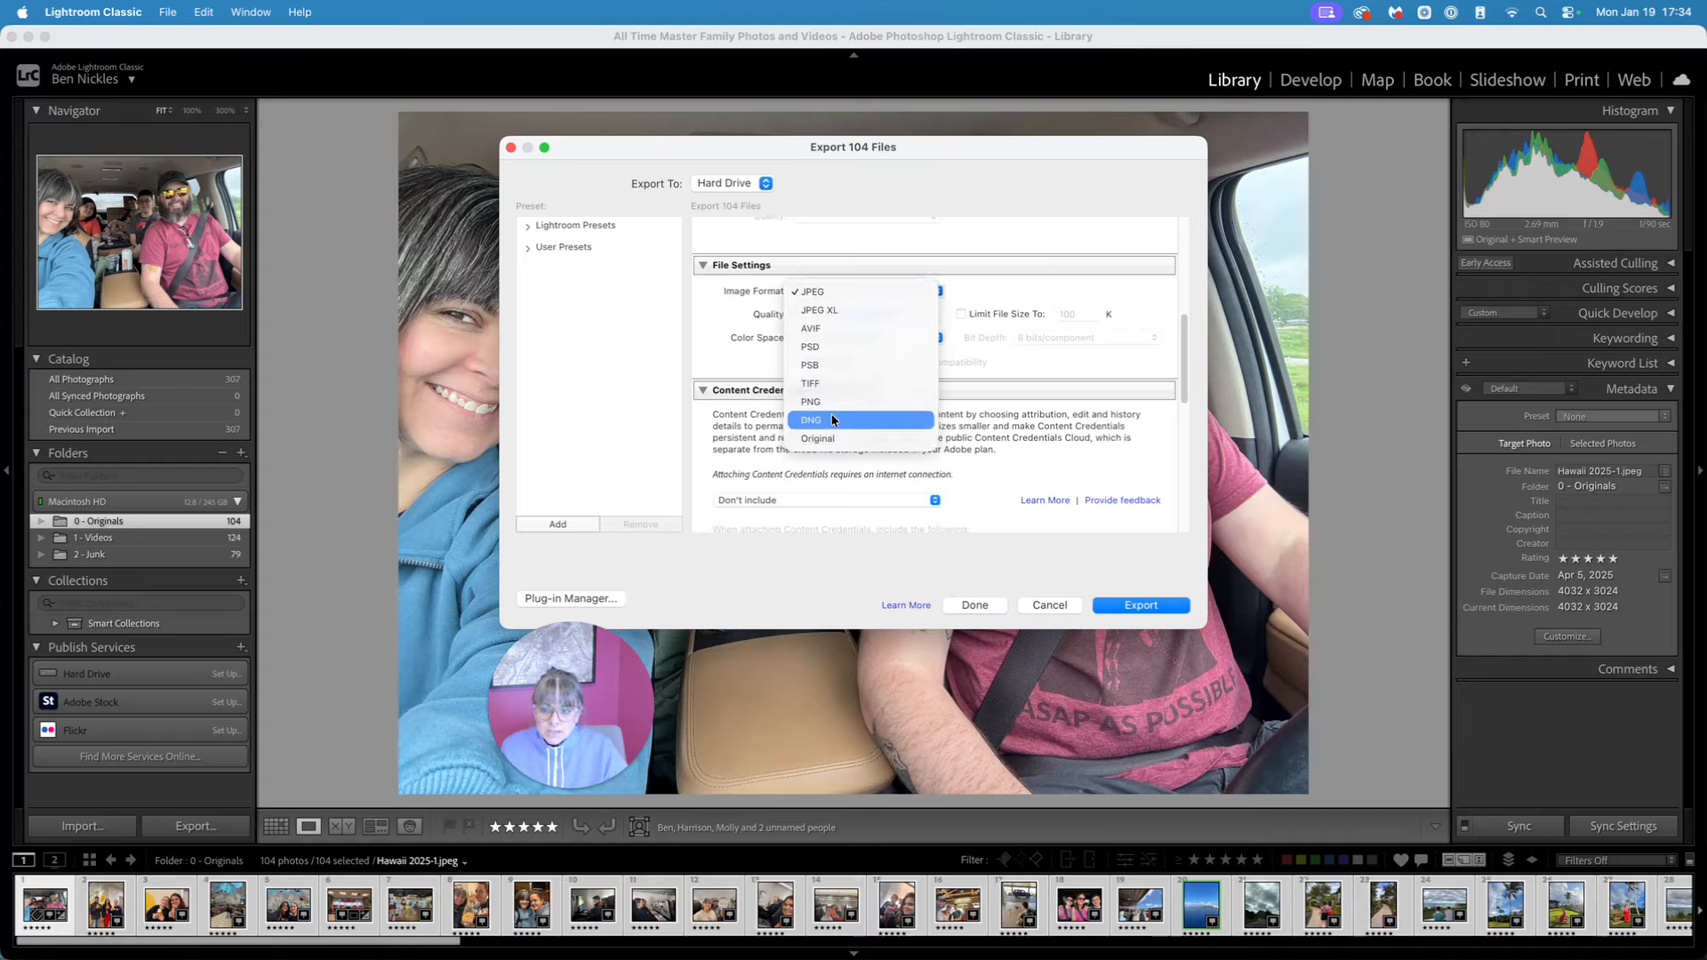
{"action": "left_click", "coordinate": [839, 292]}
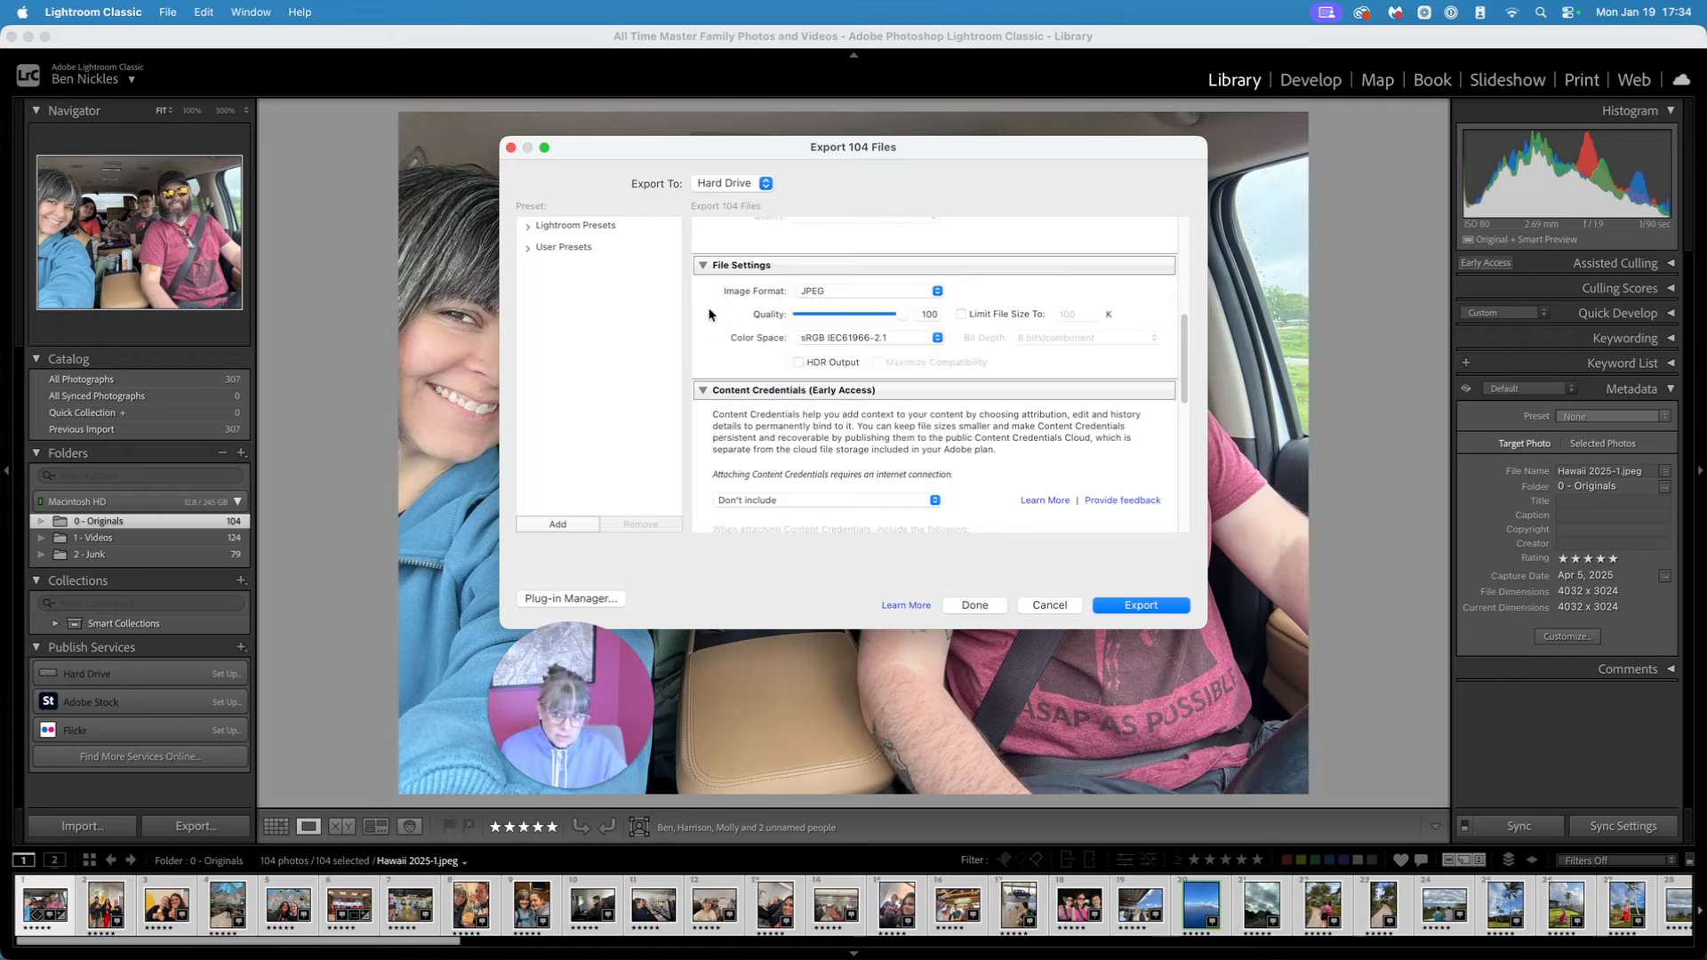
Keep Resize to Fit enabled in the image sizing, with a Long Edge of 10 in at 300 pixels per inch
{"action": "scroll", "coordinate": [1034, 365], "scroll_direction": "down", "scroll_amount": 1}
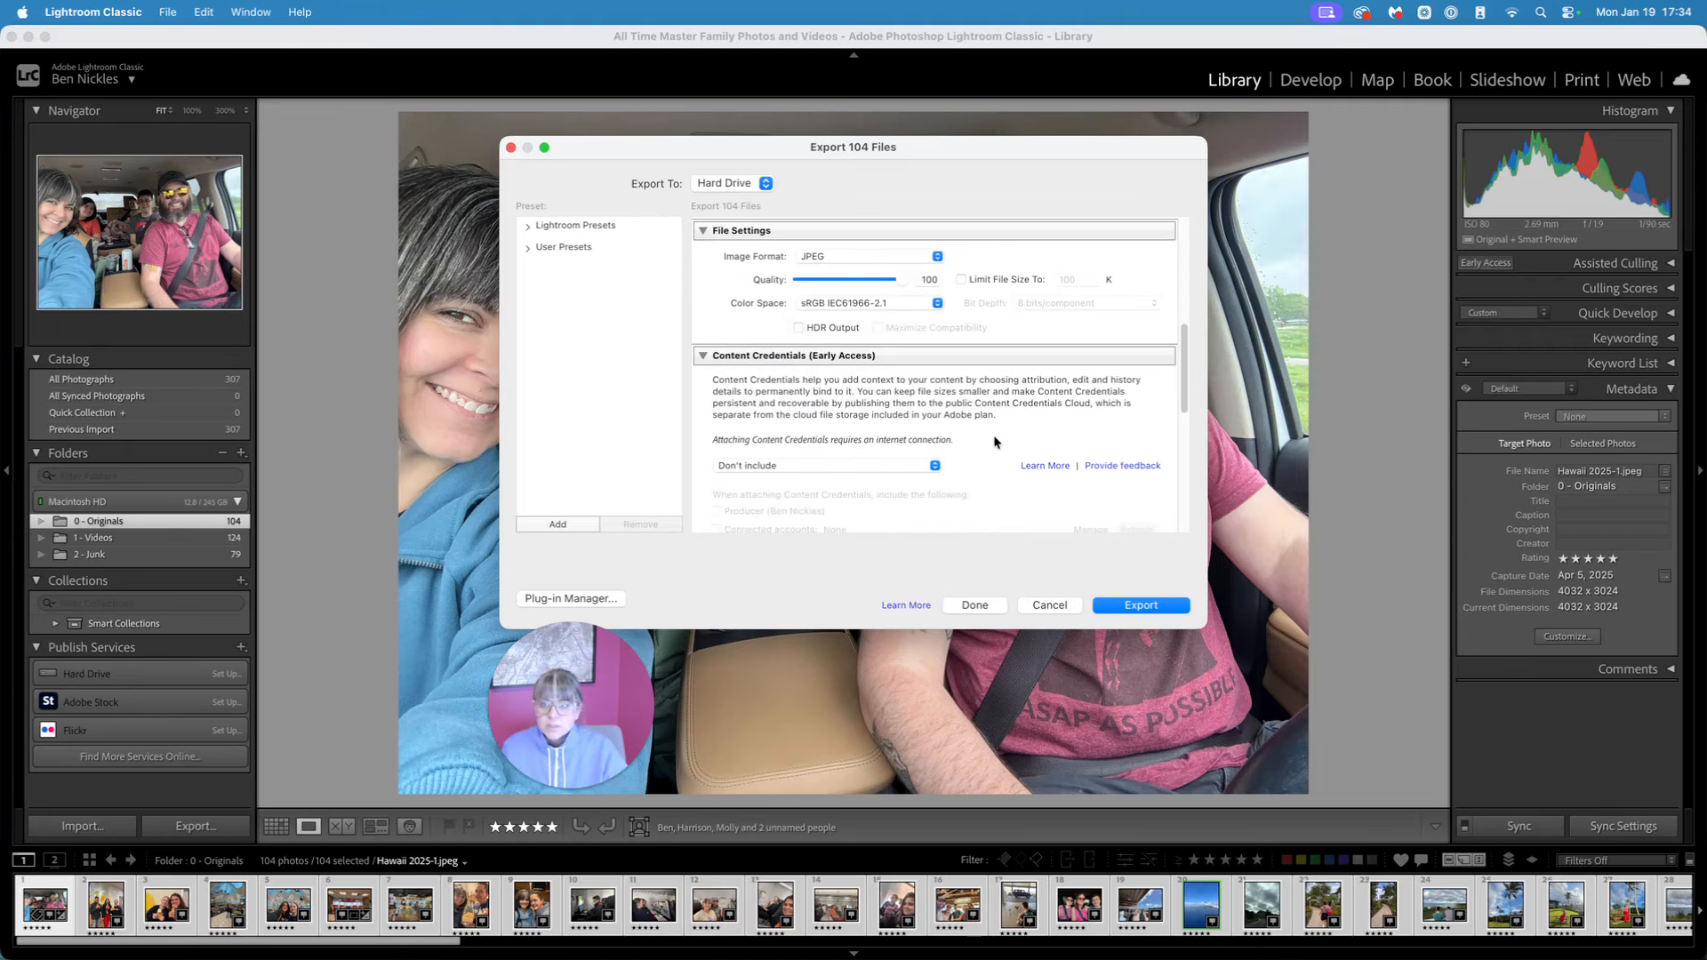
{"action": "scroll", "coordinate": [938, 443], "scroll_direction": "down", "scroll_amount": 1}
{"action": "scroll", "coordinate": [938, 443], "scroll_direction": "down", "scroll_amount": 5}
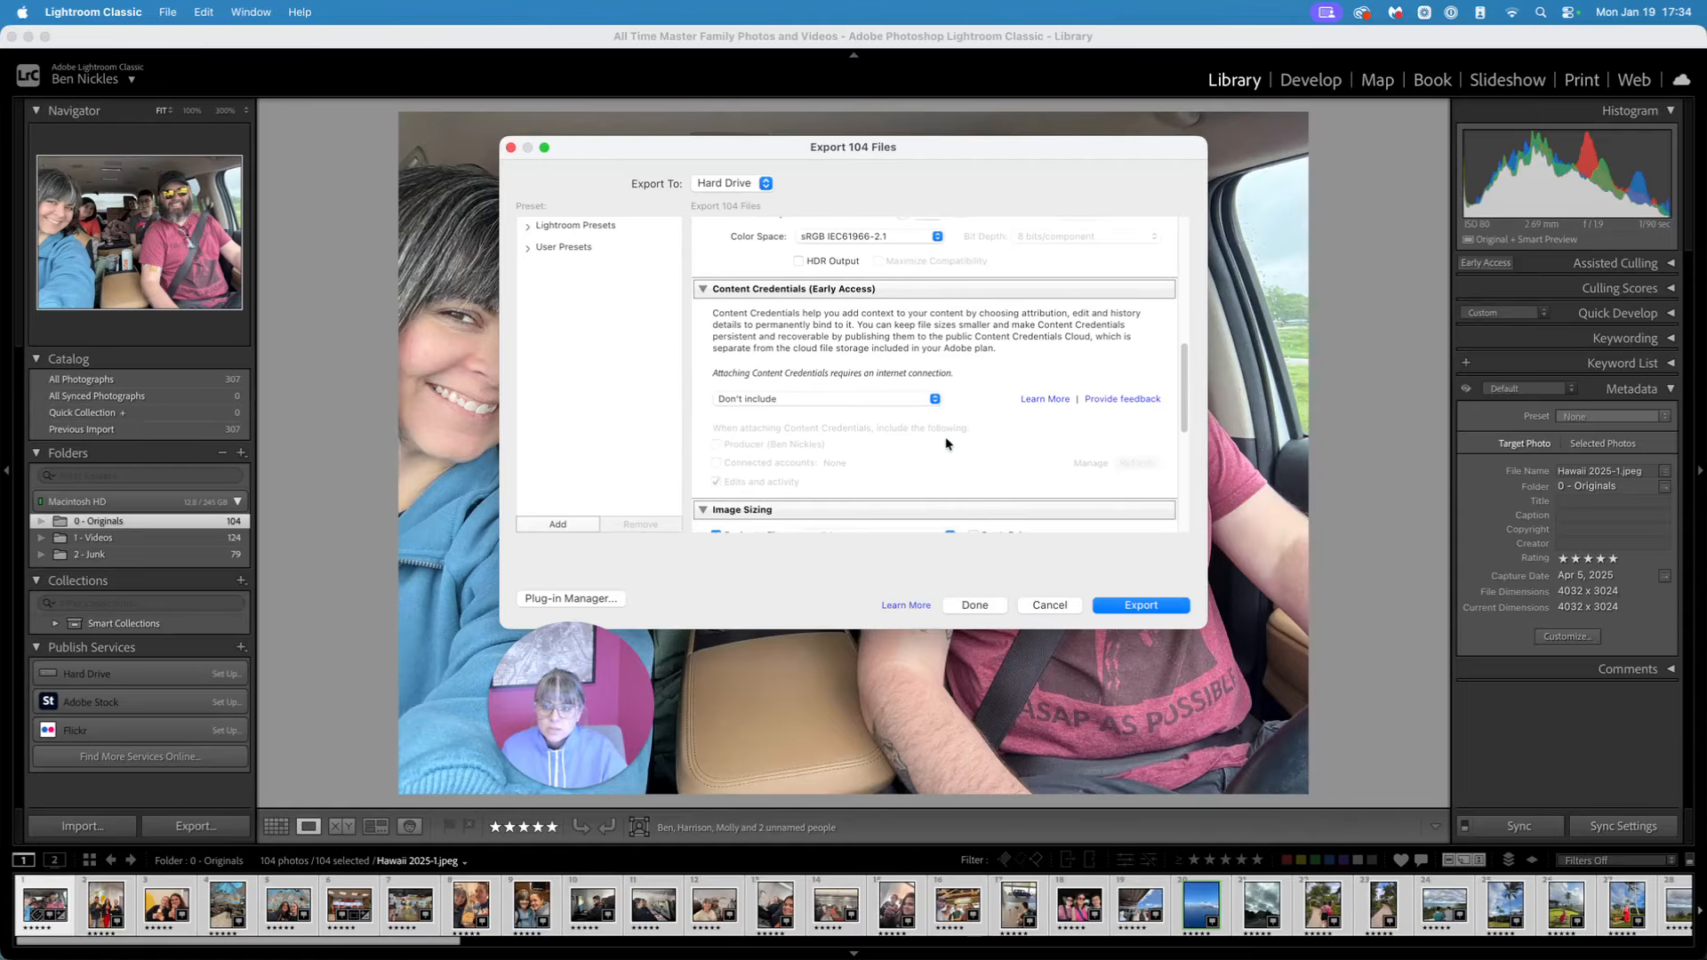
{"action": "scroll", "coordinate": [1043, 471], "scroll_direction": "down", "scroll_amount": 4}
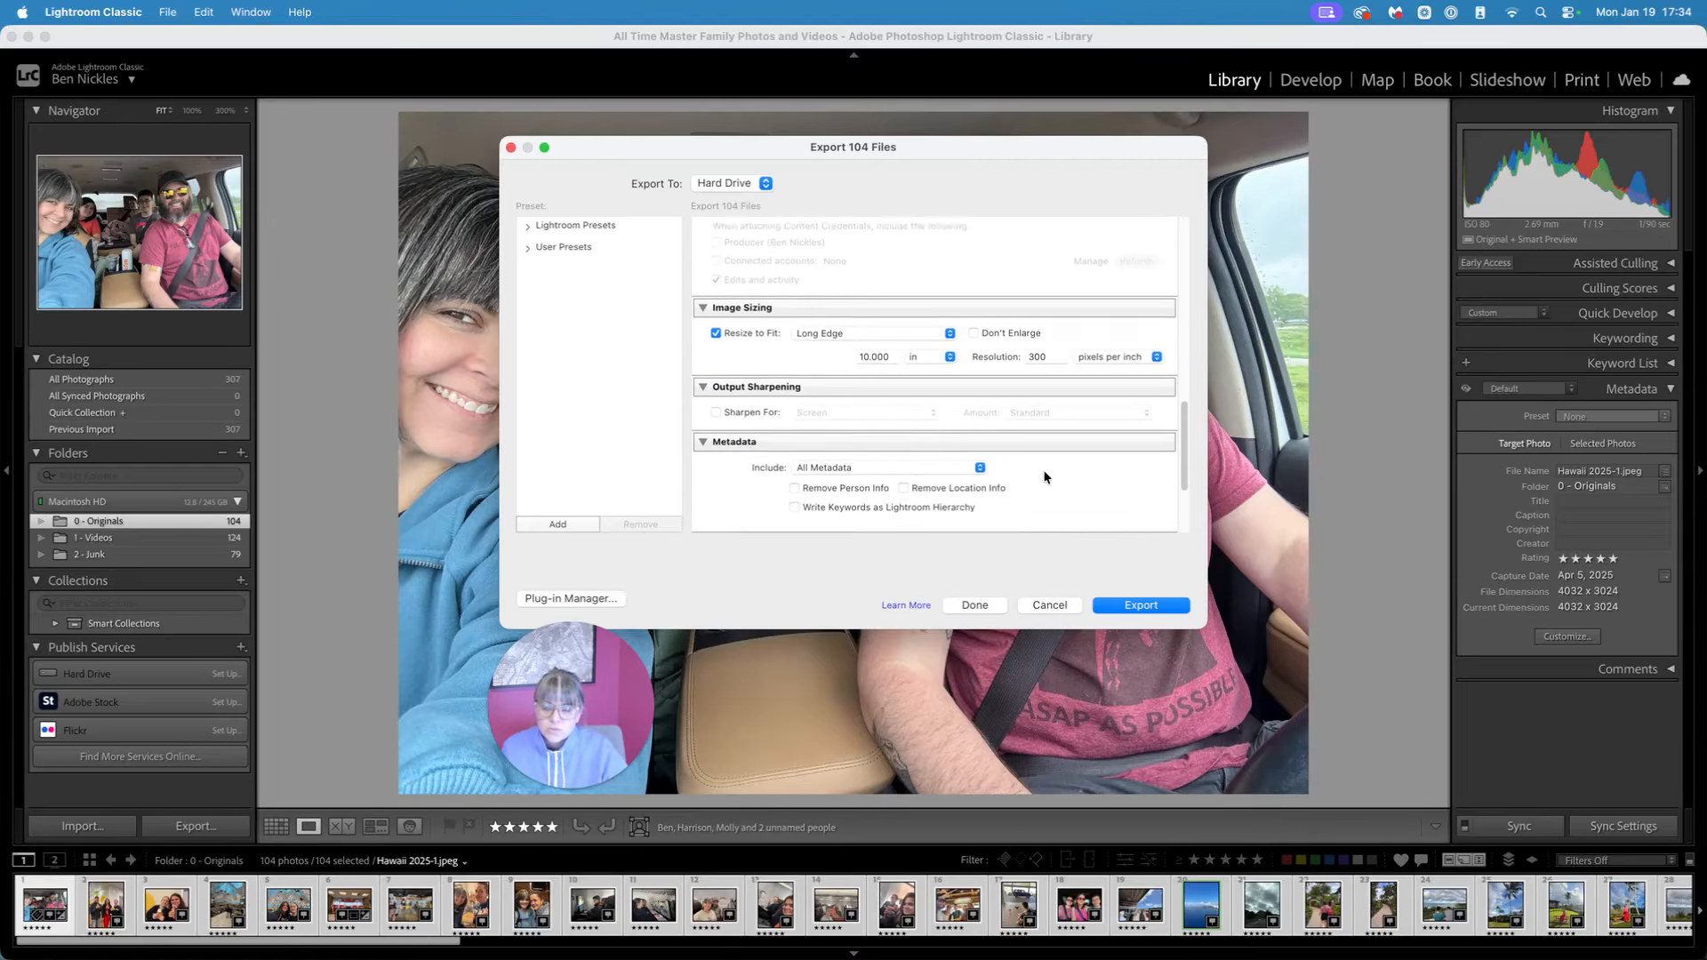
{"action": "left_click", "coordinate": [752, 256]}
{"action": "left_click", "coordinate": [752, 256]}
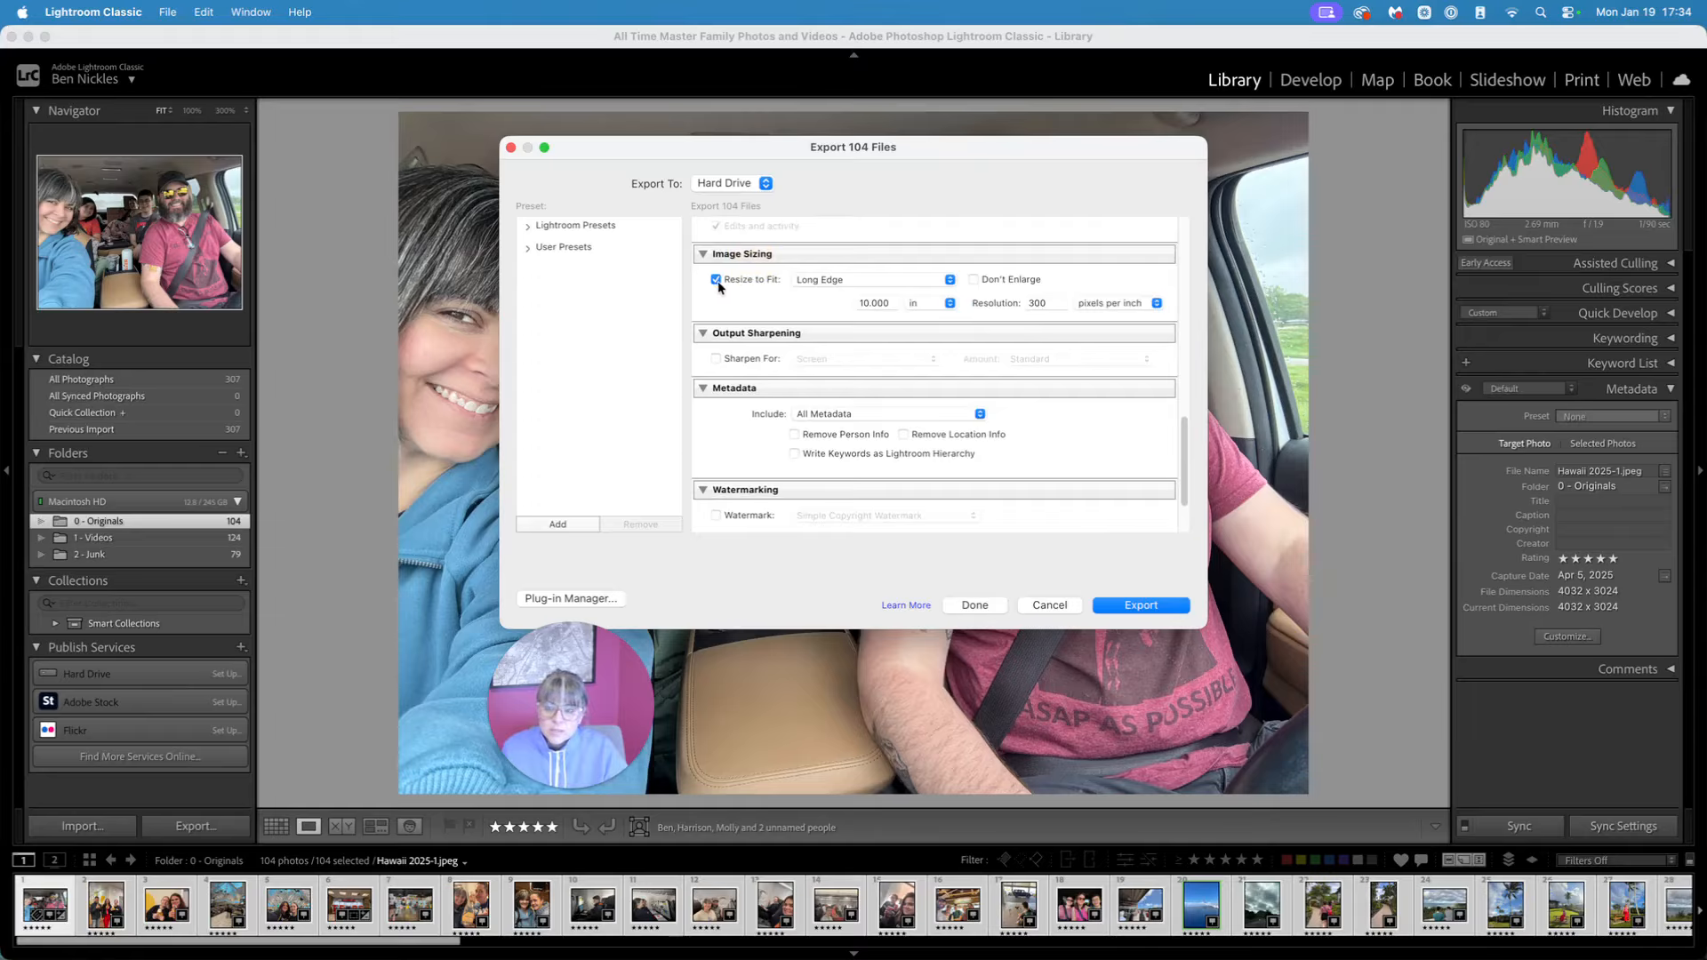
{"action": "left_click", "coordinate": [717, 280]}
{"action": "left_click", "coordinate": [716, 280]}
{"action": "left_click", "coordinate": [882, 283]}
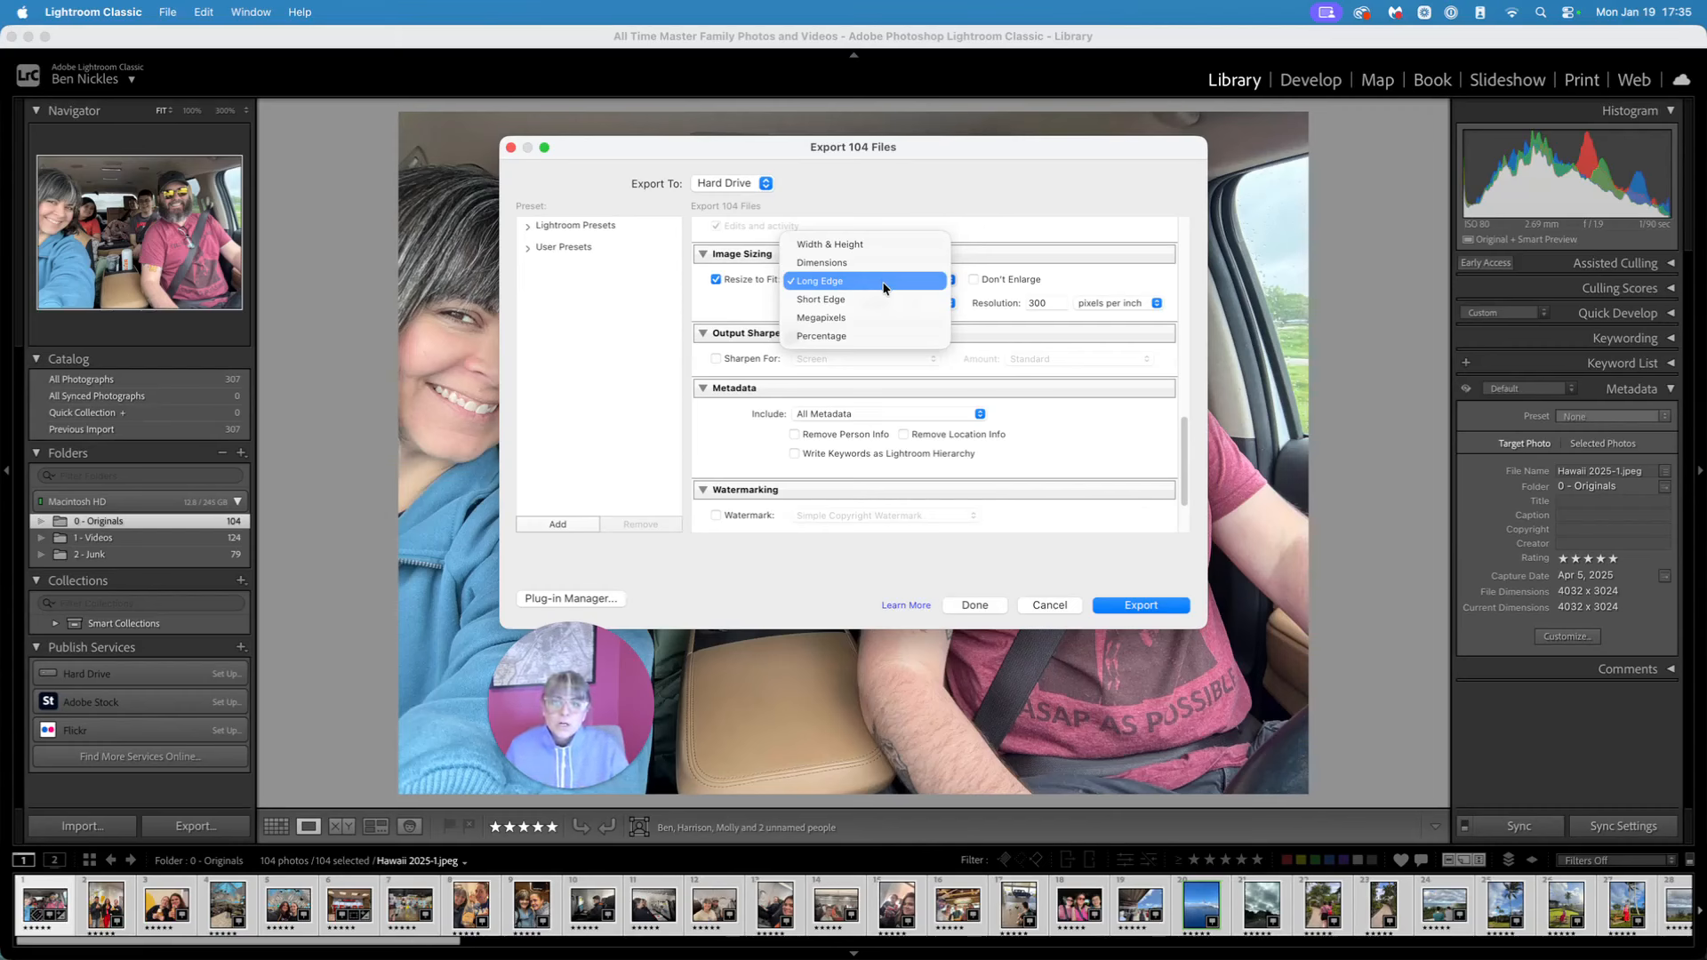
{"action": "left_click", "coordinate": [882, 282]}
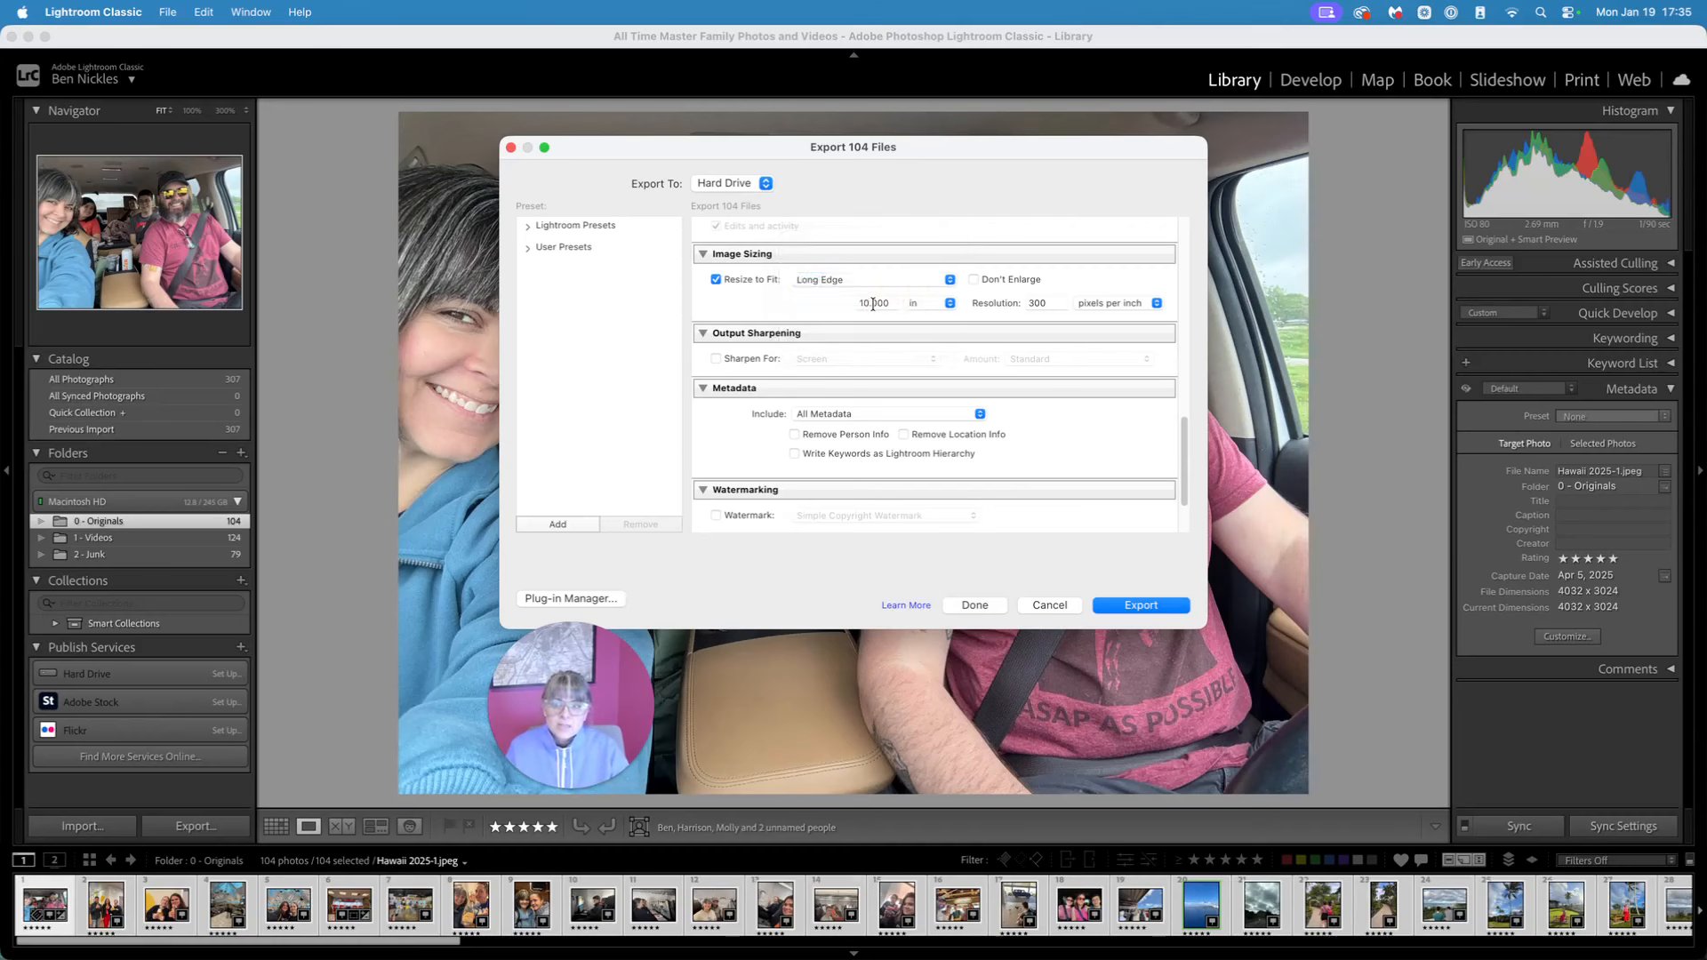
{"action": "left_click", "coordinate": [873, 303]}
{"action": "left_click", "coordinate": [1027, 303]}
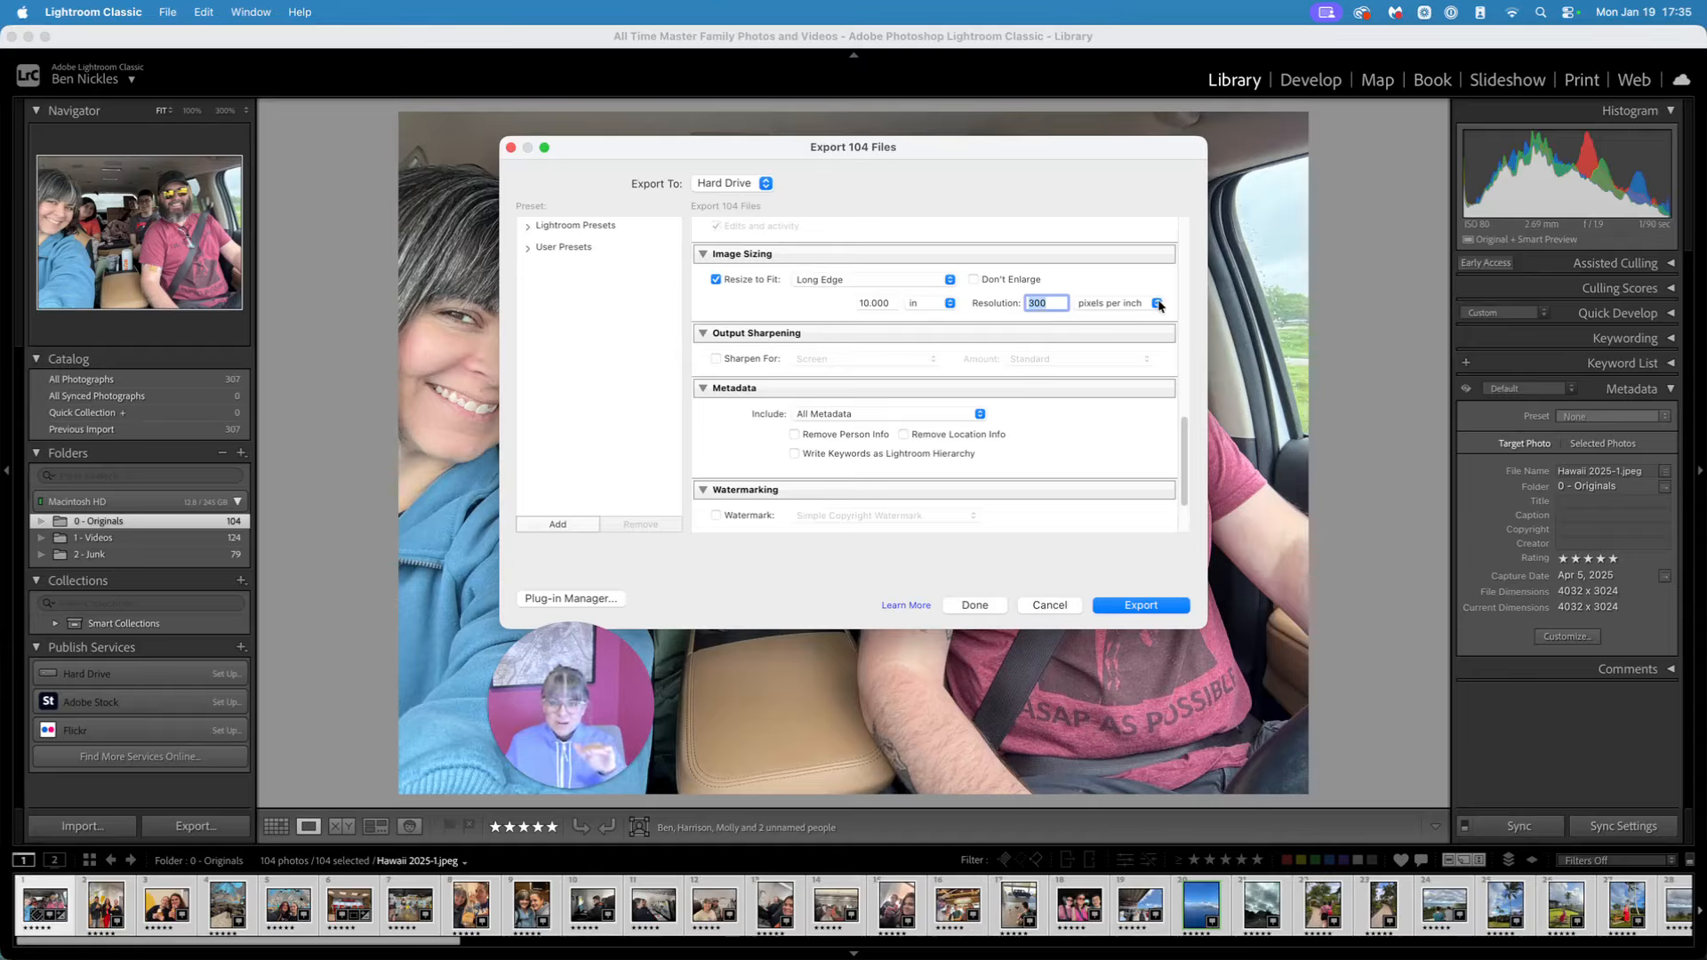
{"action": "left_click", "coordinate": [1093, 418]}
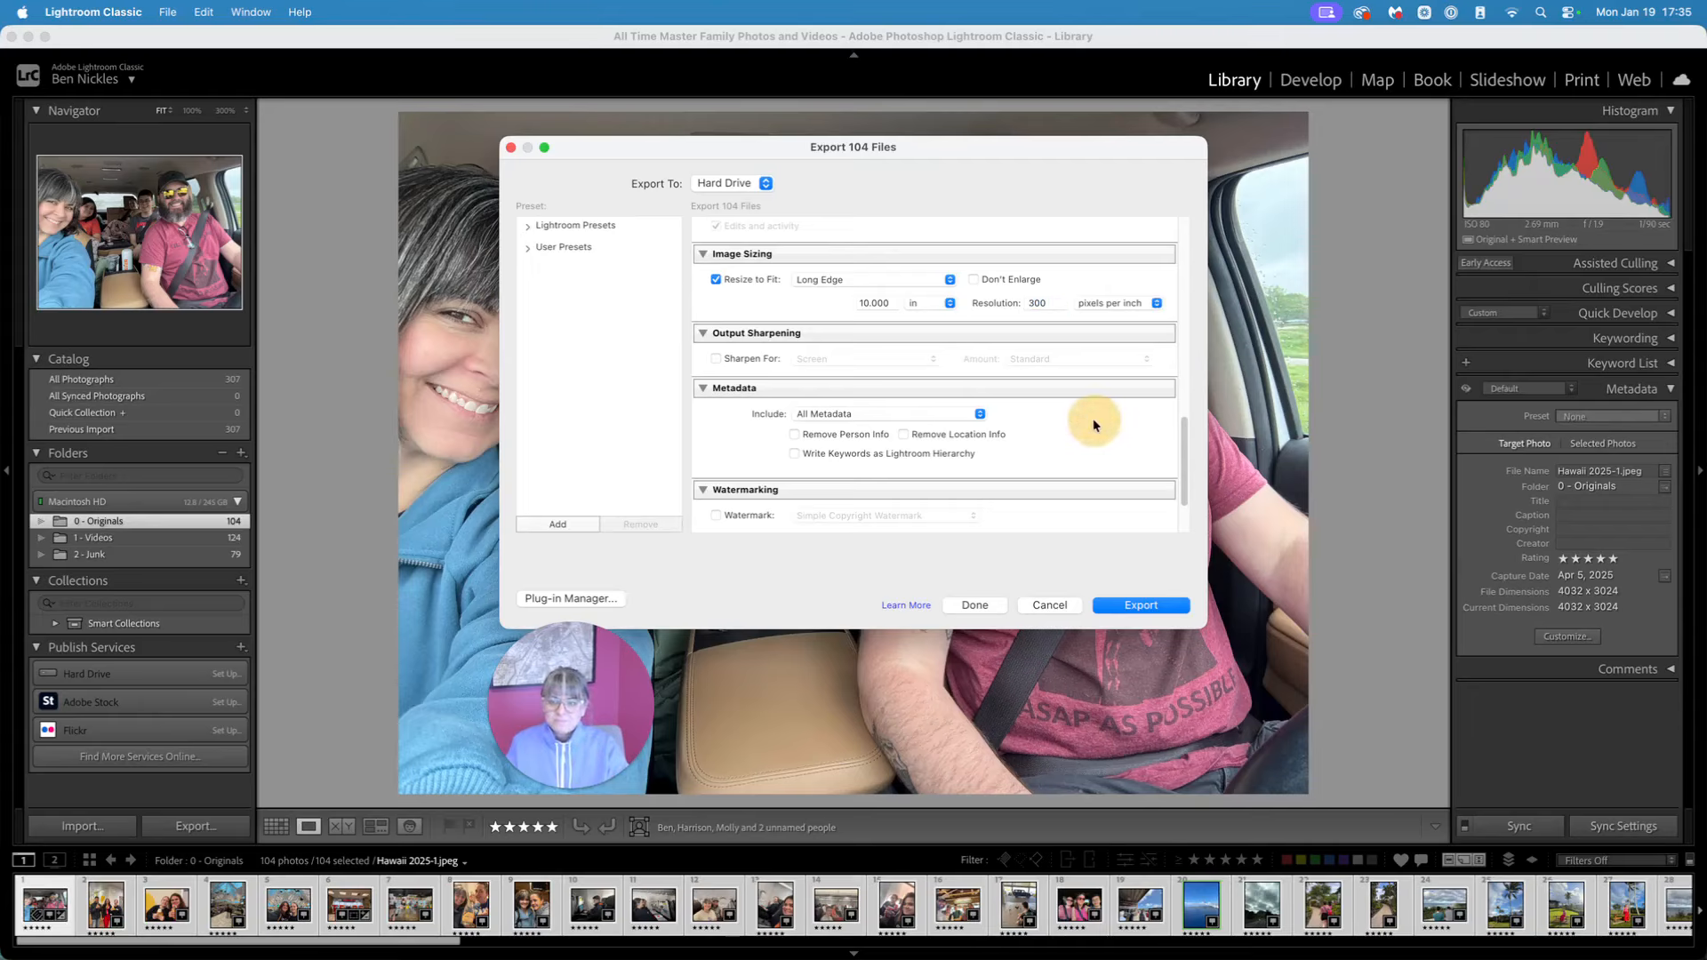
{"action": "scroll", "coordinate": [1092, 419], "scroll_direction": "down", "scroll_amount": 1}
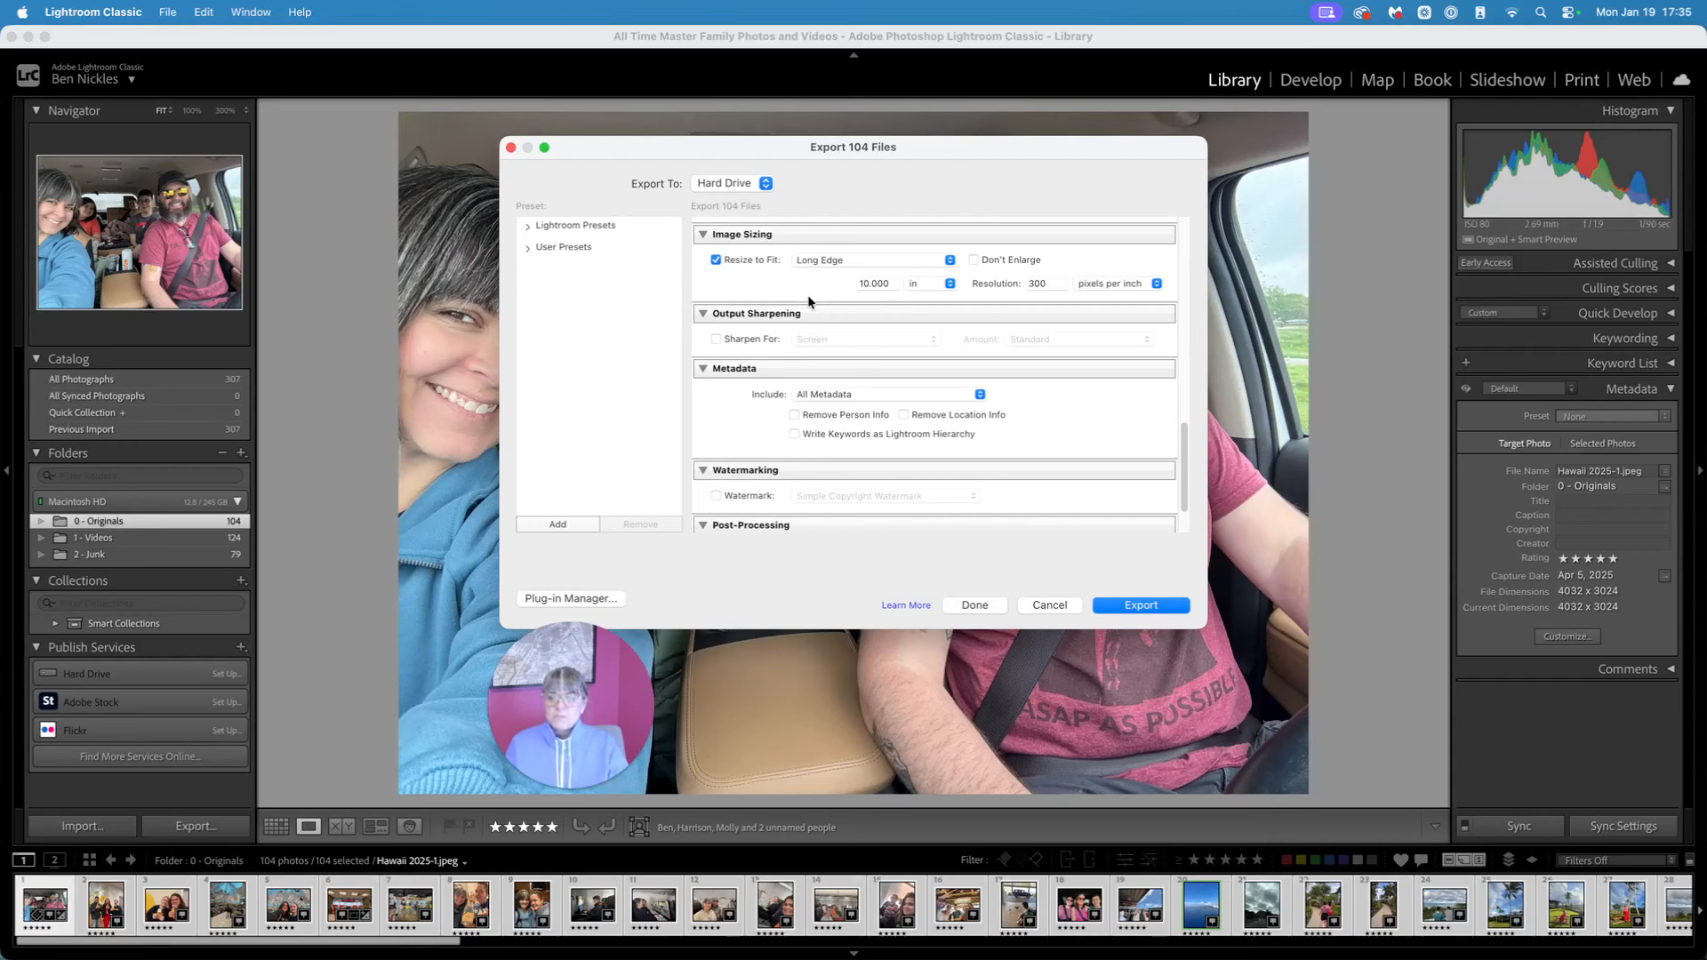
{"action": "scroll", "coordinate": [807, 295], "scroll_direction": "down", "scroll_amount": 1}
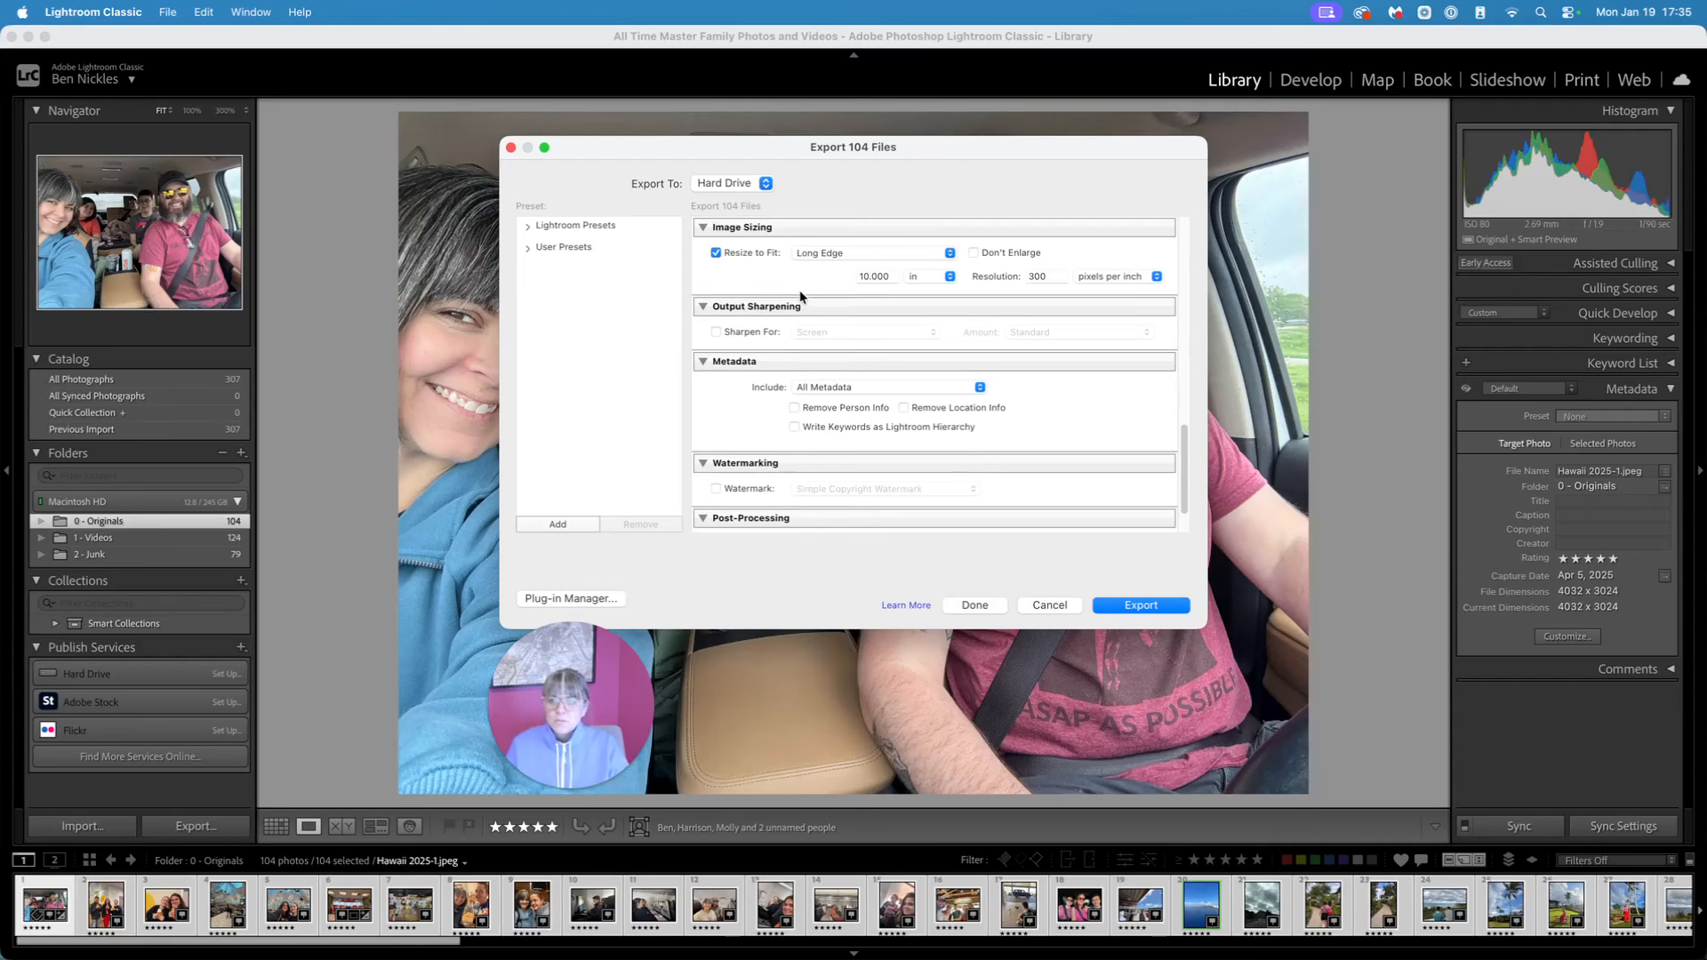
{"action": "left_click", "coordinate": [717, 333]}
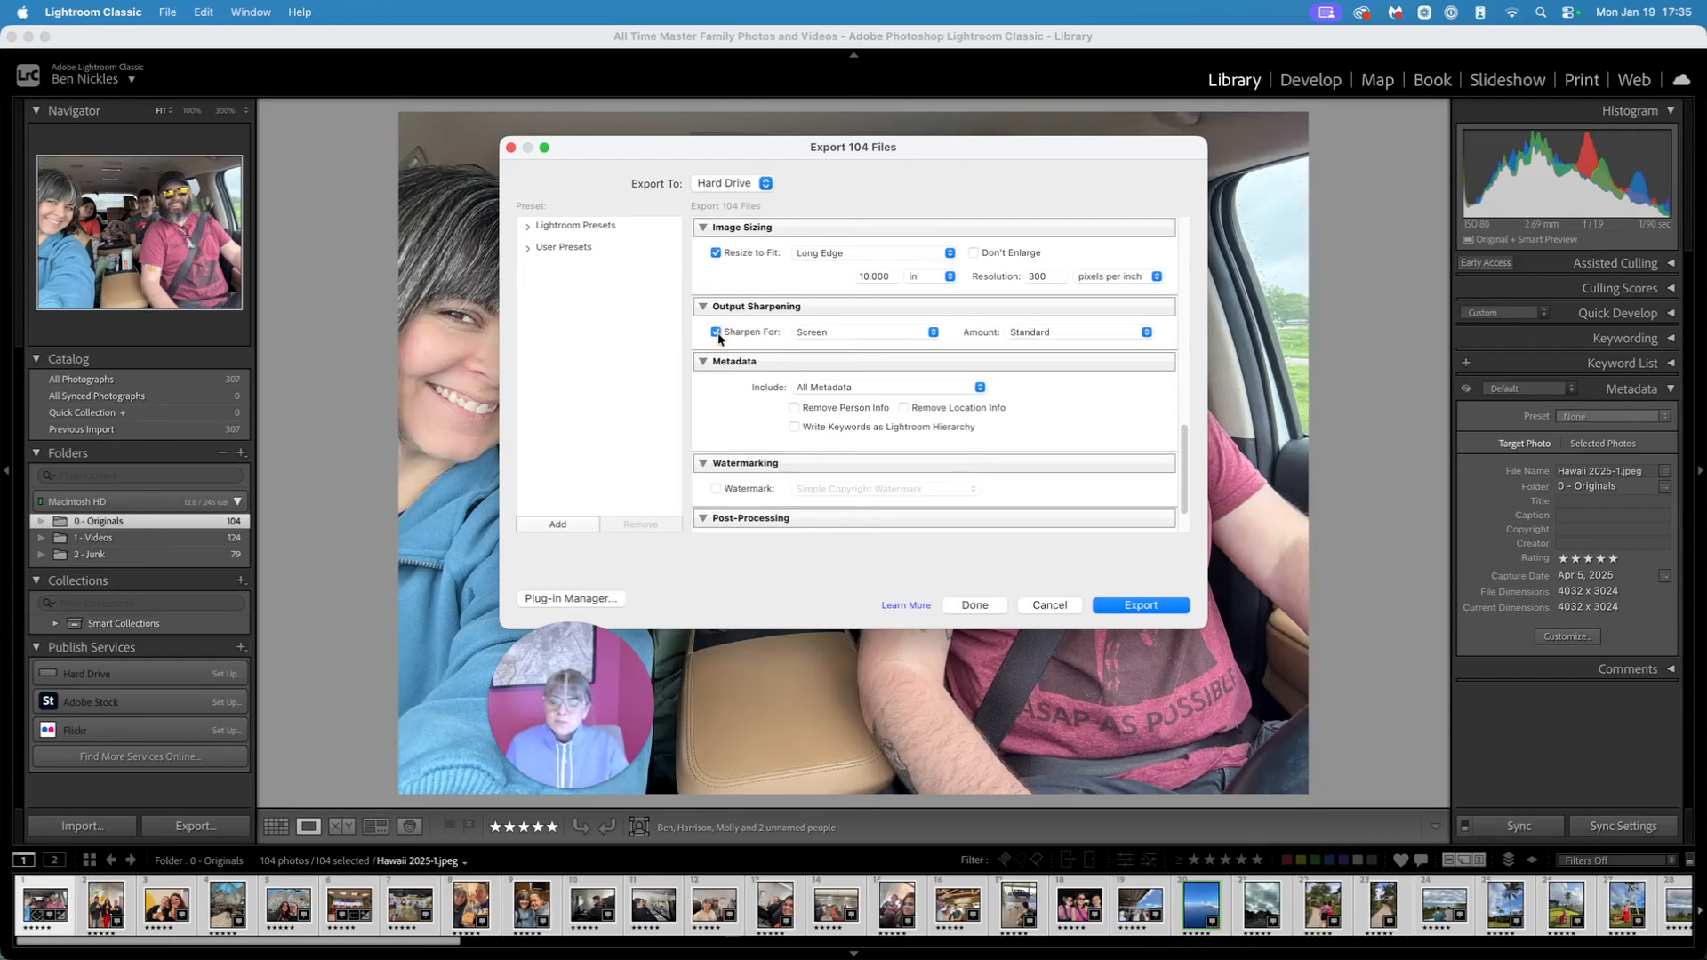
{"action": "scroll", "coordinate": [827, 418], "scroll_direction": "down", "scroll_amount": 3}
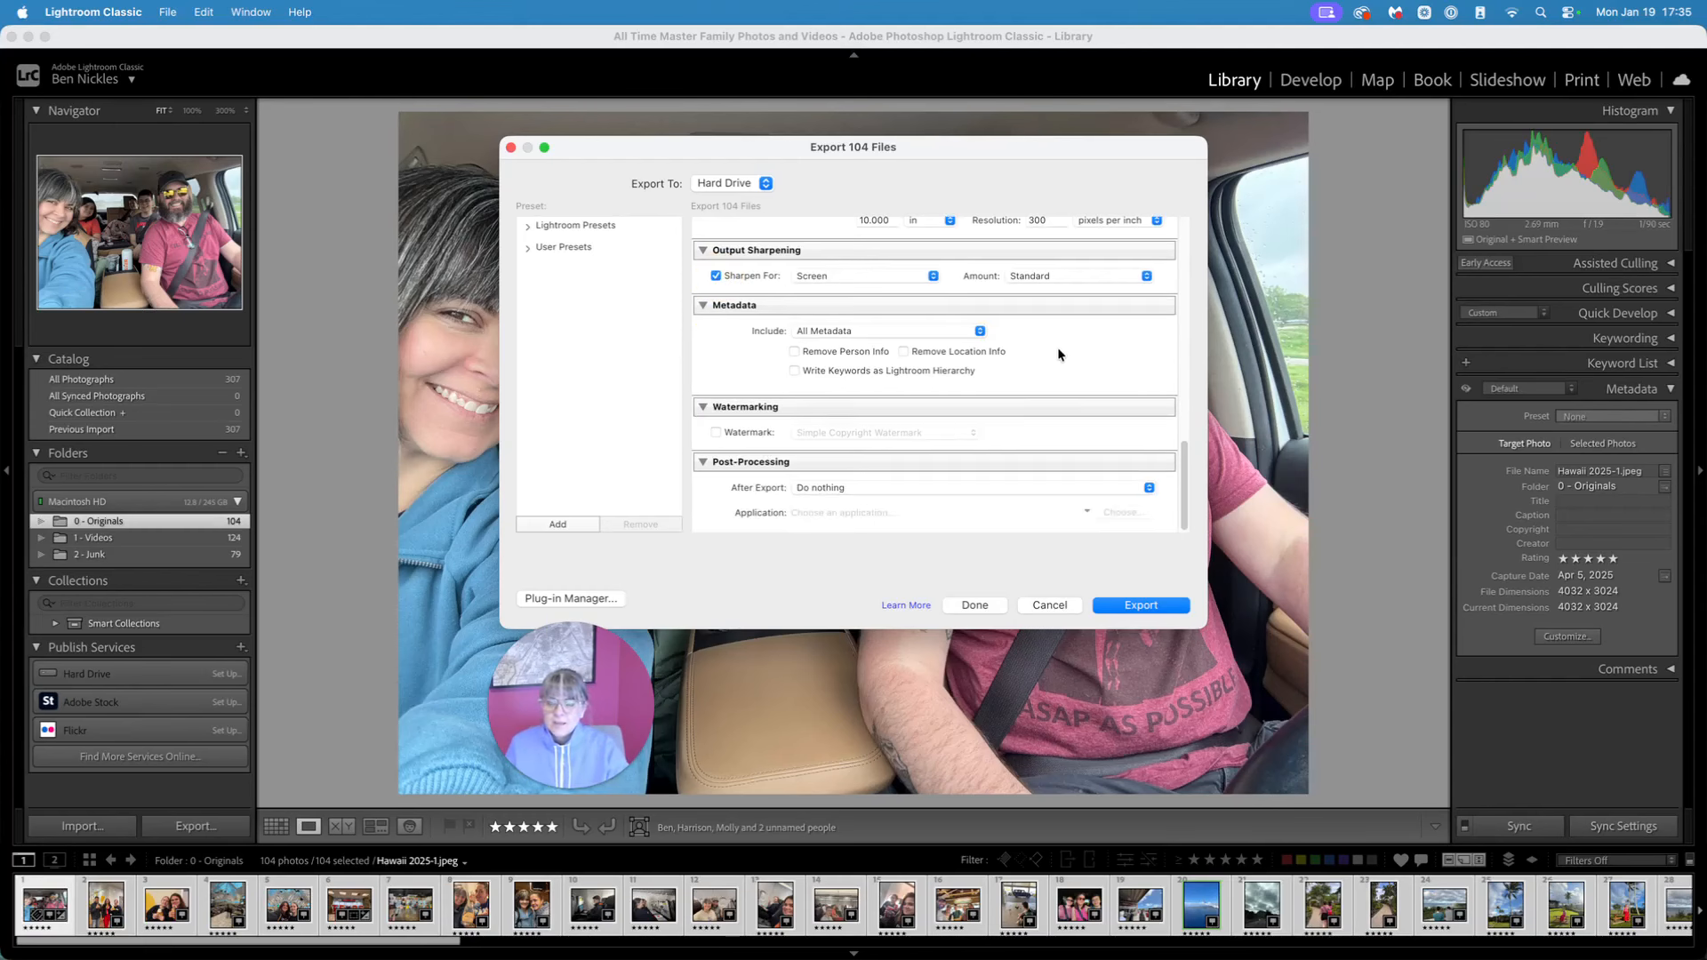
{"action": "scroll", "coordinate": [1079, 370], "scroll_direction": "down", "scroll_amount": 1}
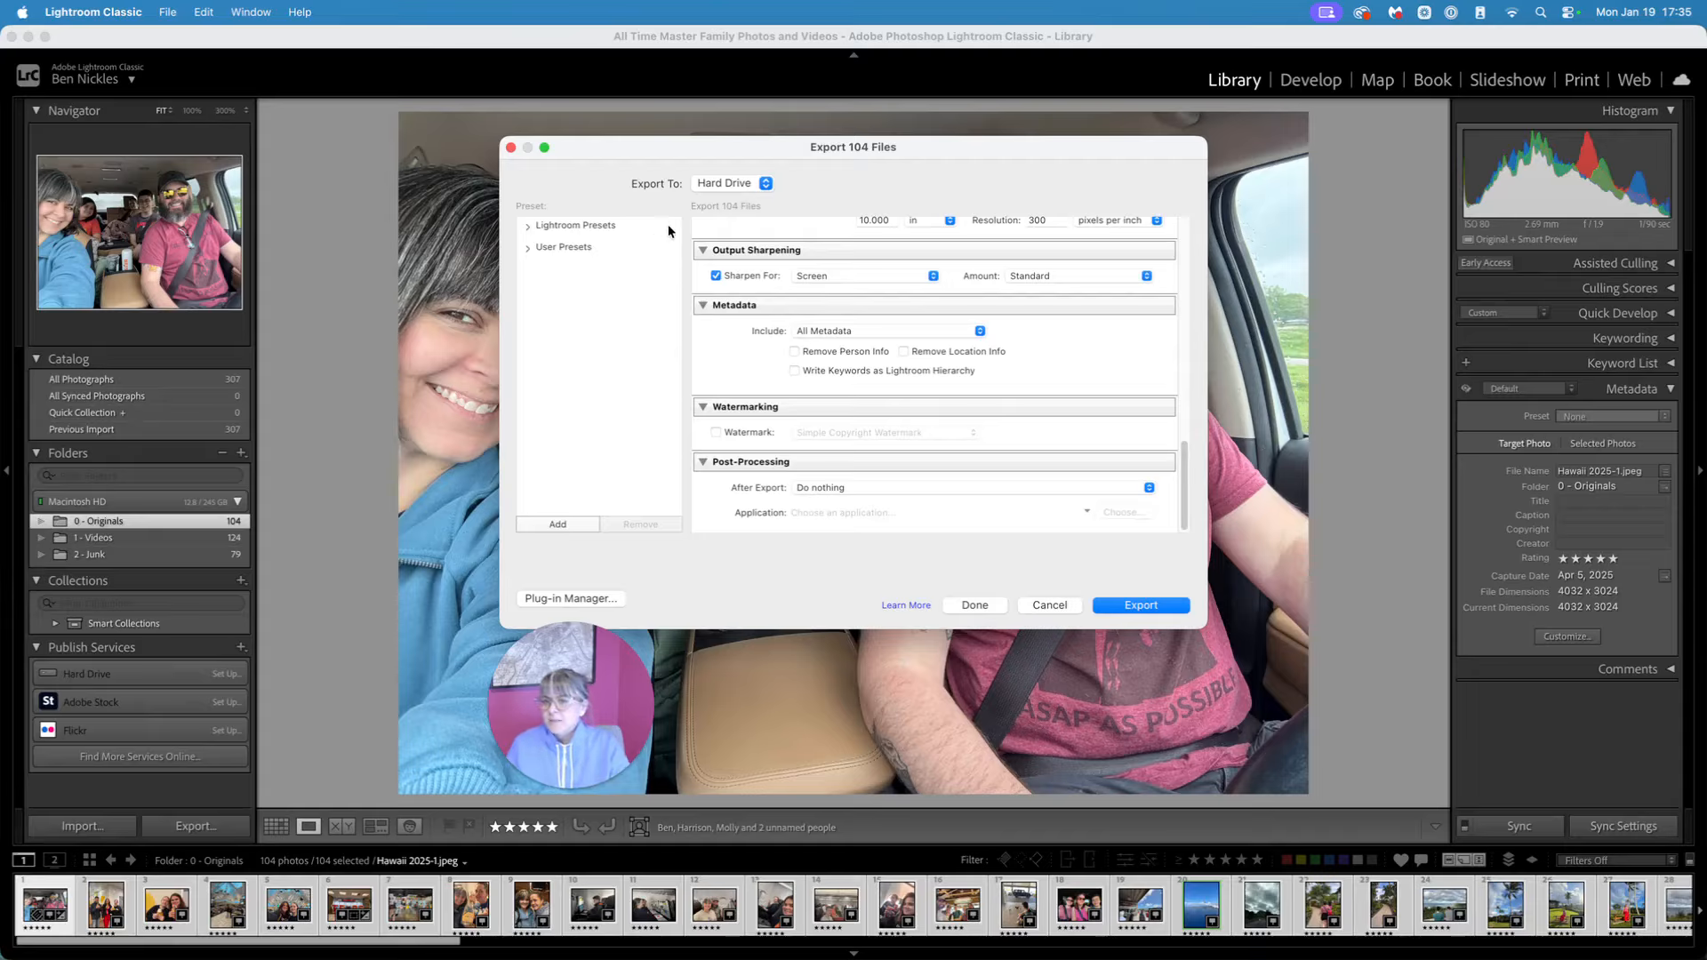
{"action": "left_click", "coordinate": [715, 275]}
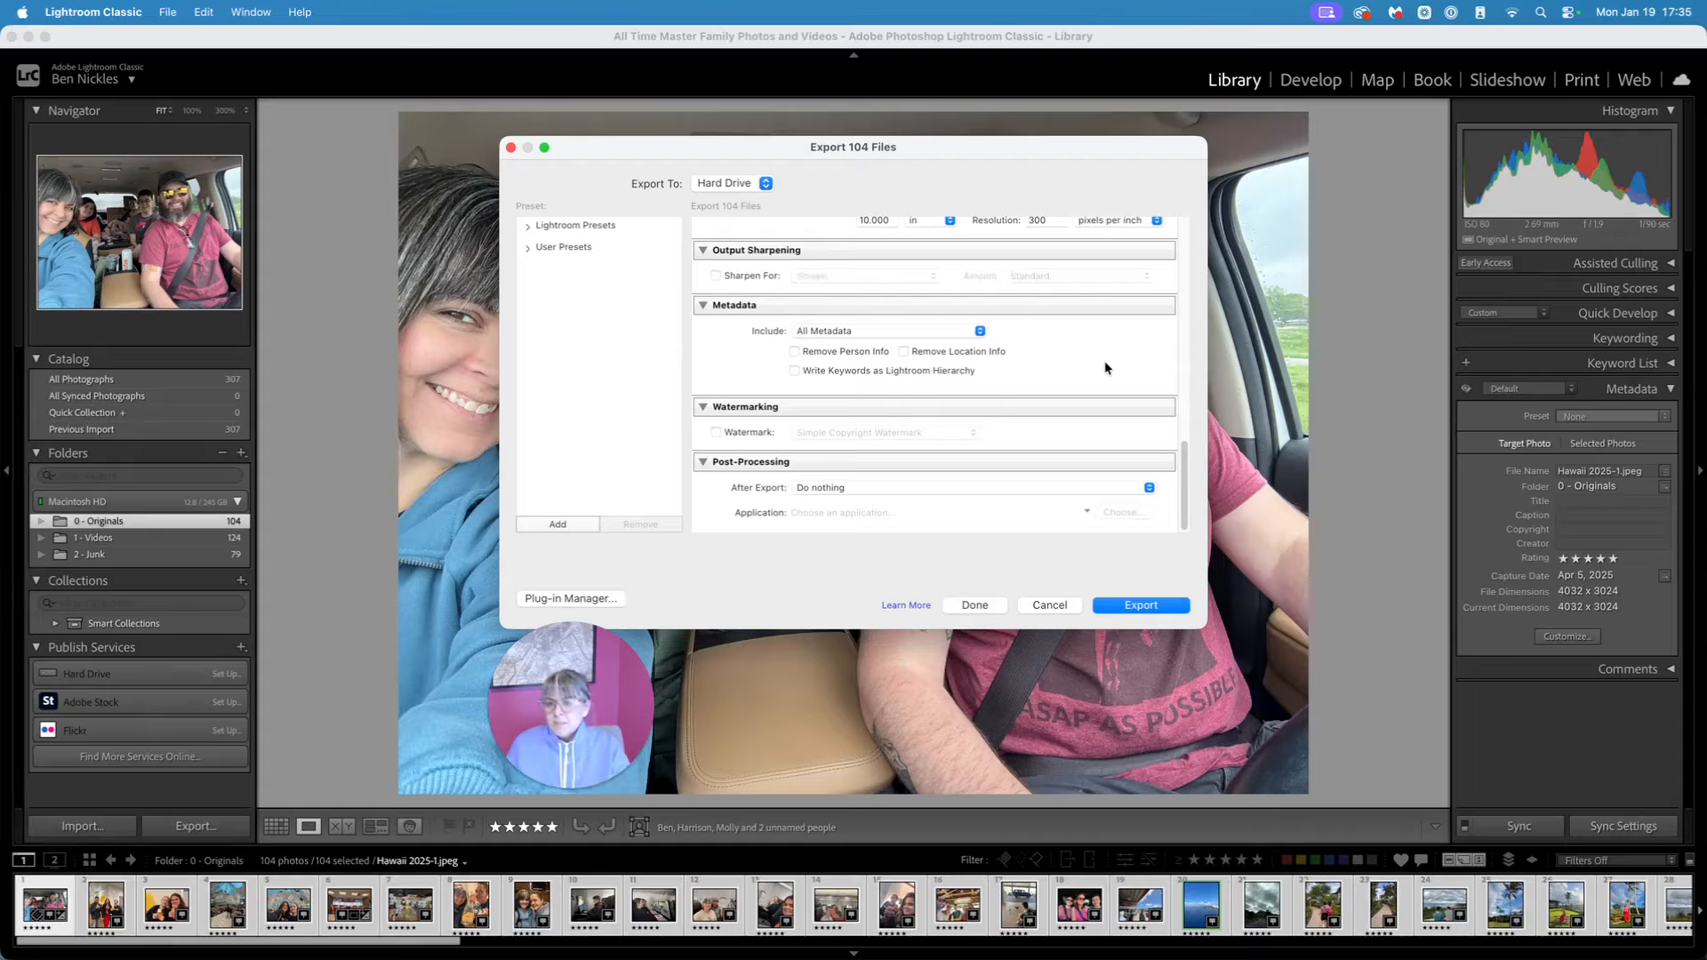
Review the metadata options for the exported files and keep All Metadata included
{"action": "left_click", "coordinate": [914, 333]}
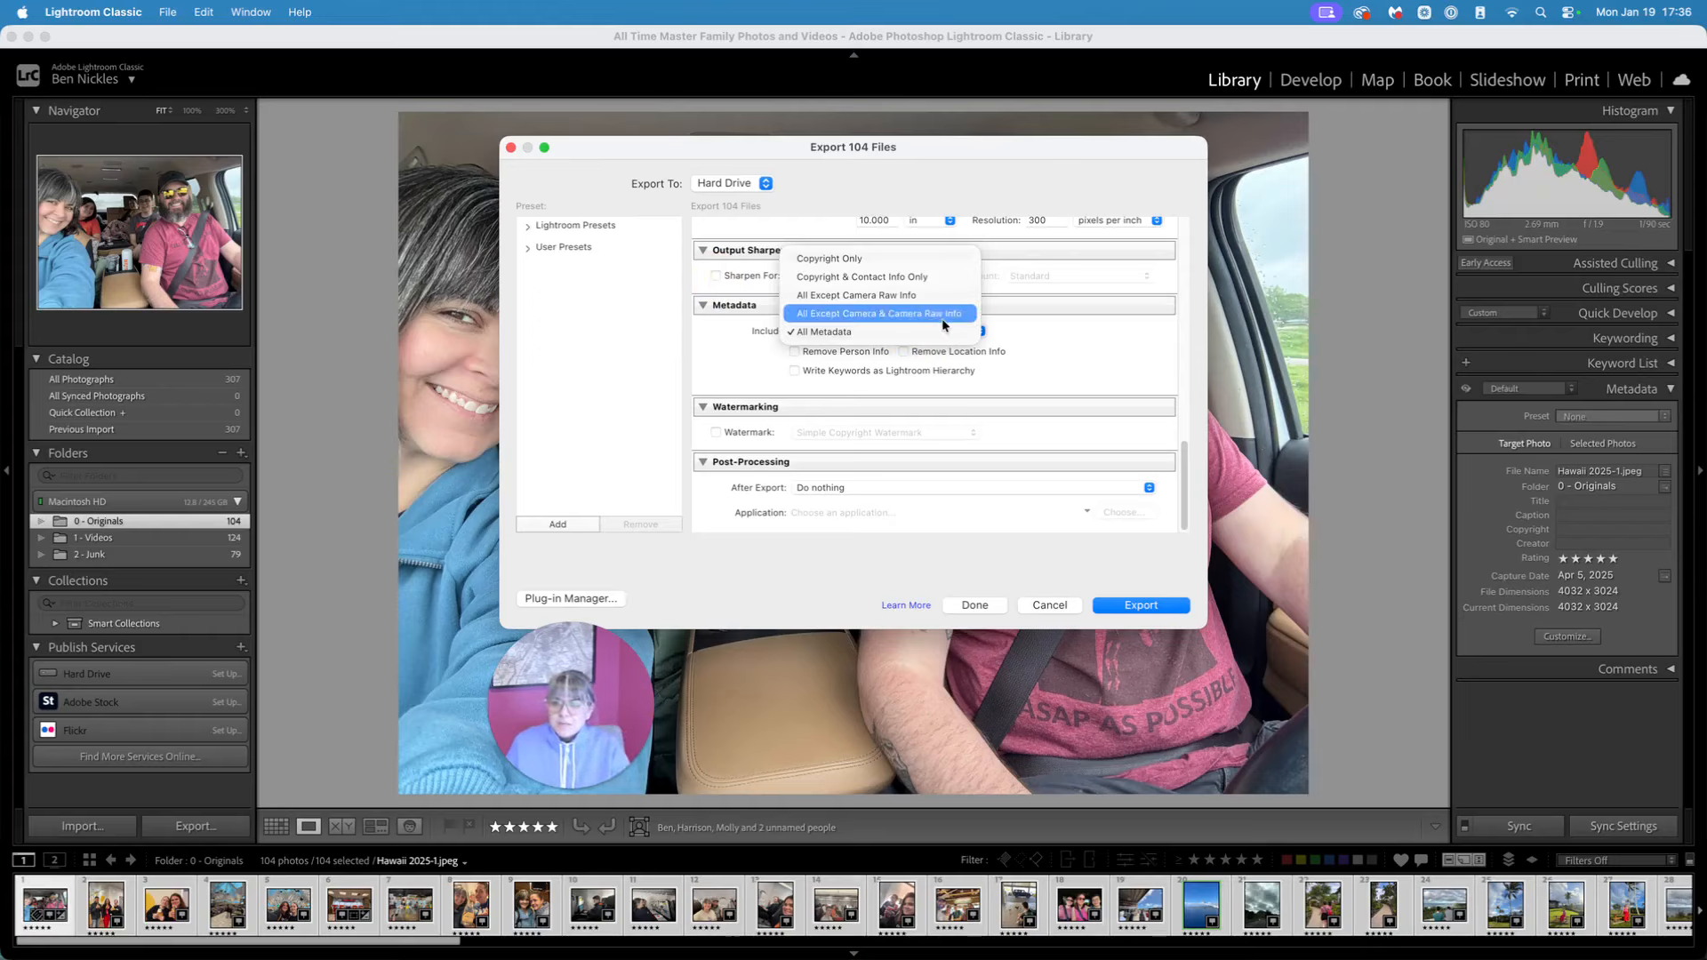
{"action": "left_click", "coordinate": [831, 332]}
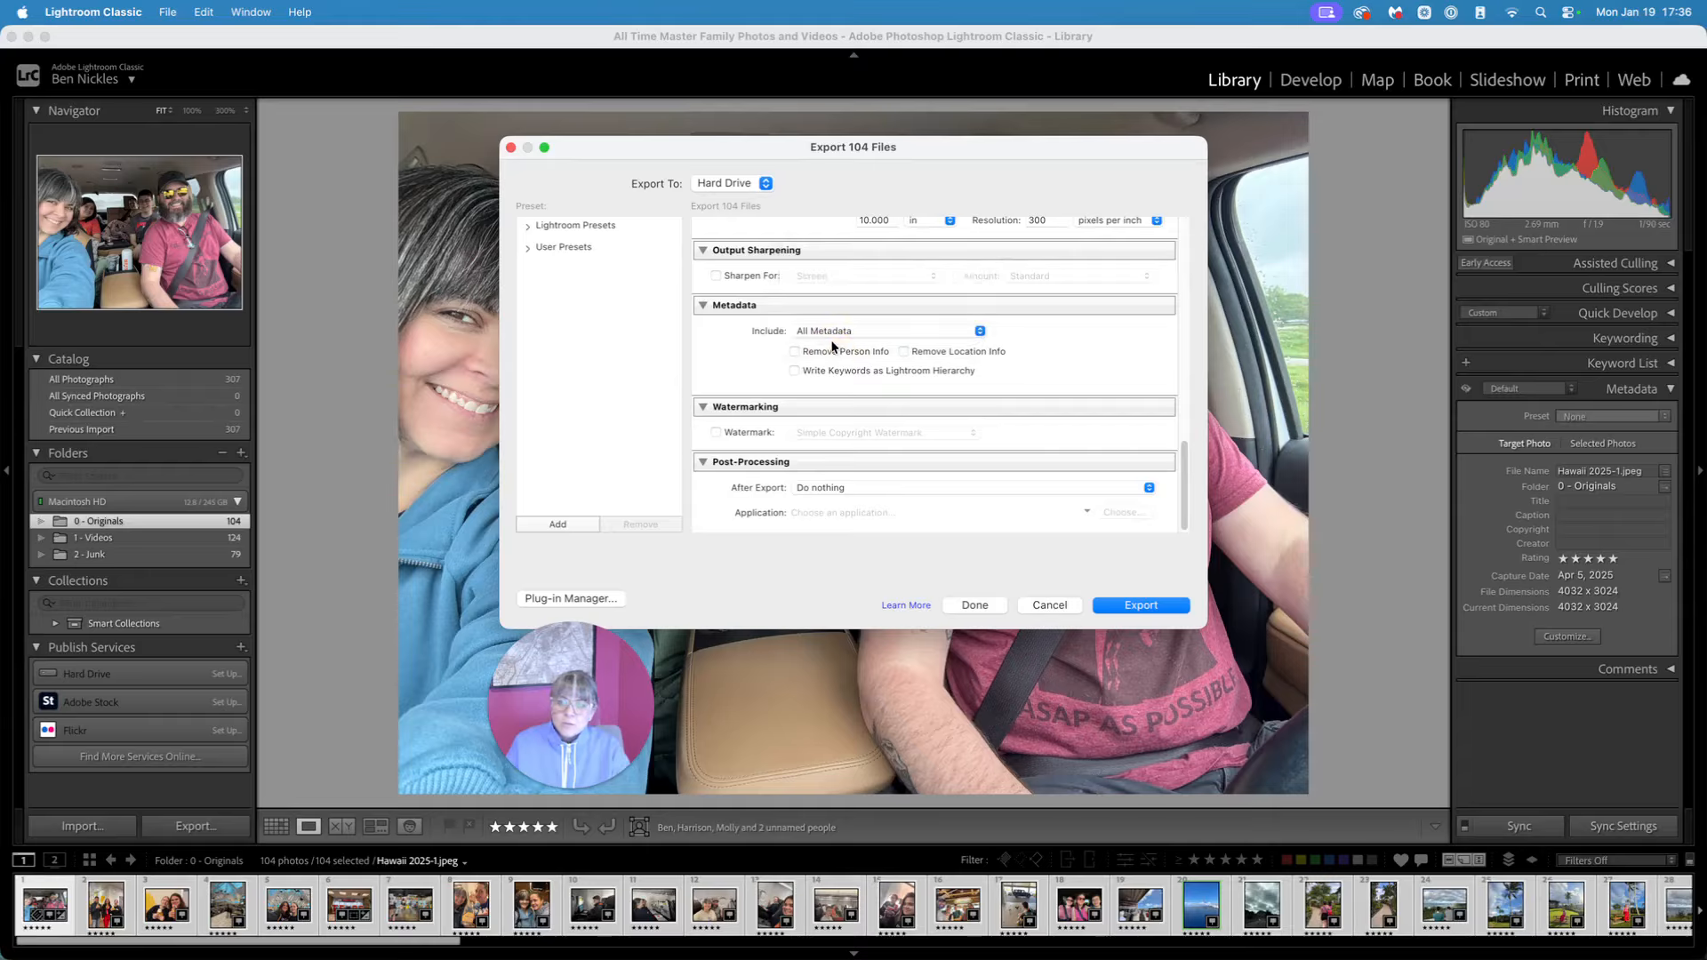
{"action": "left_click", "coordinate": [833, 334]}
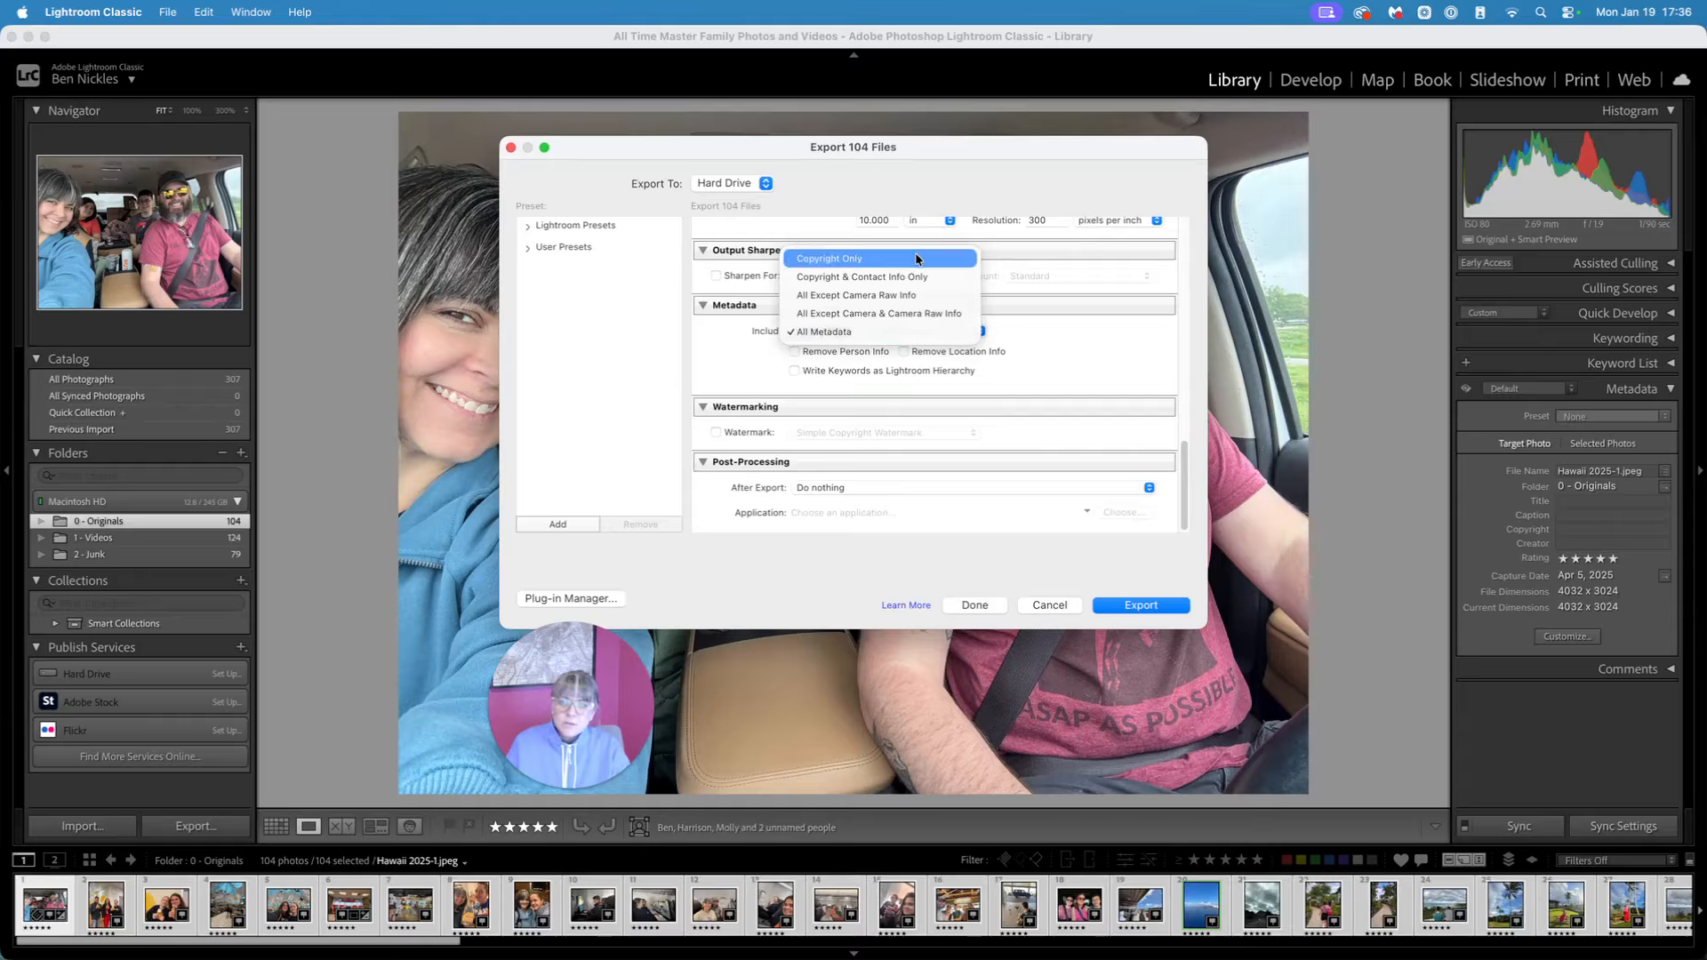
{"action": "left_click", "coordinate": [745, 374]}
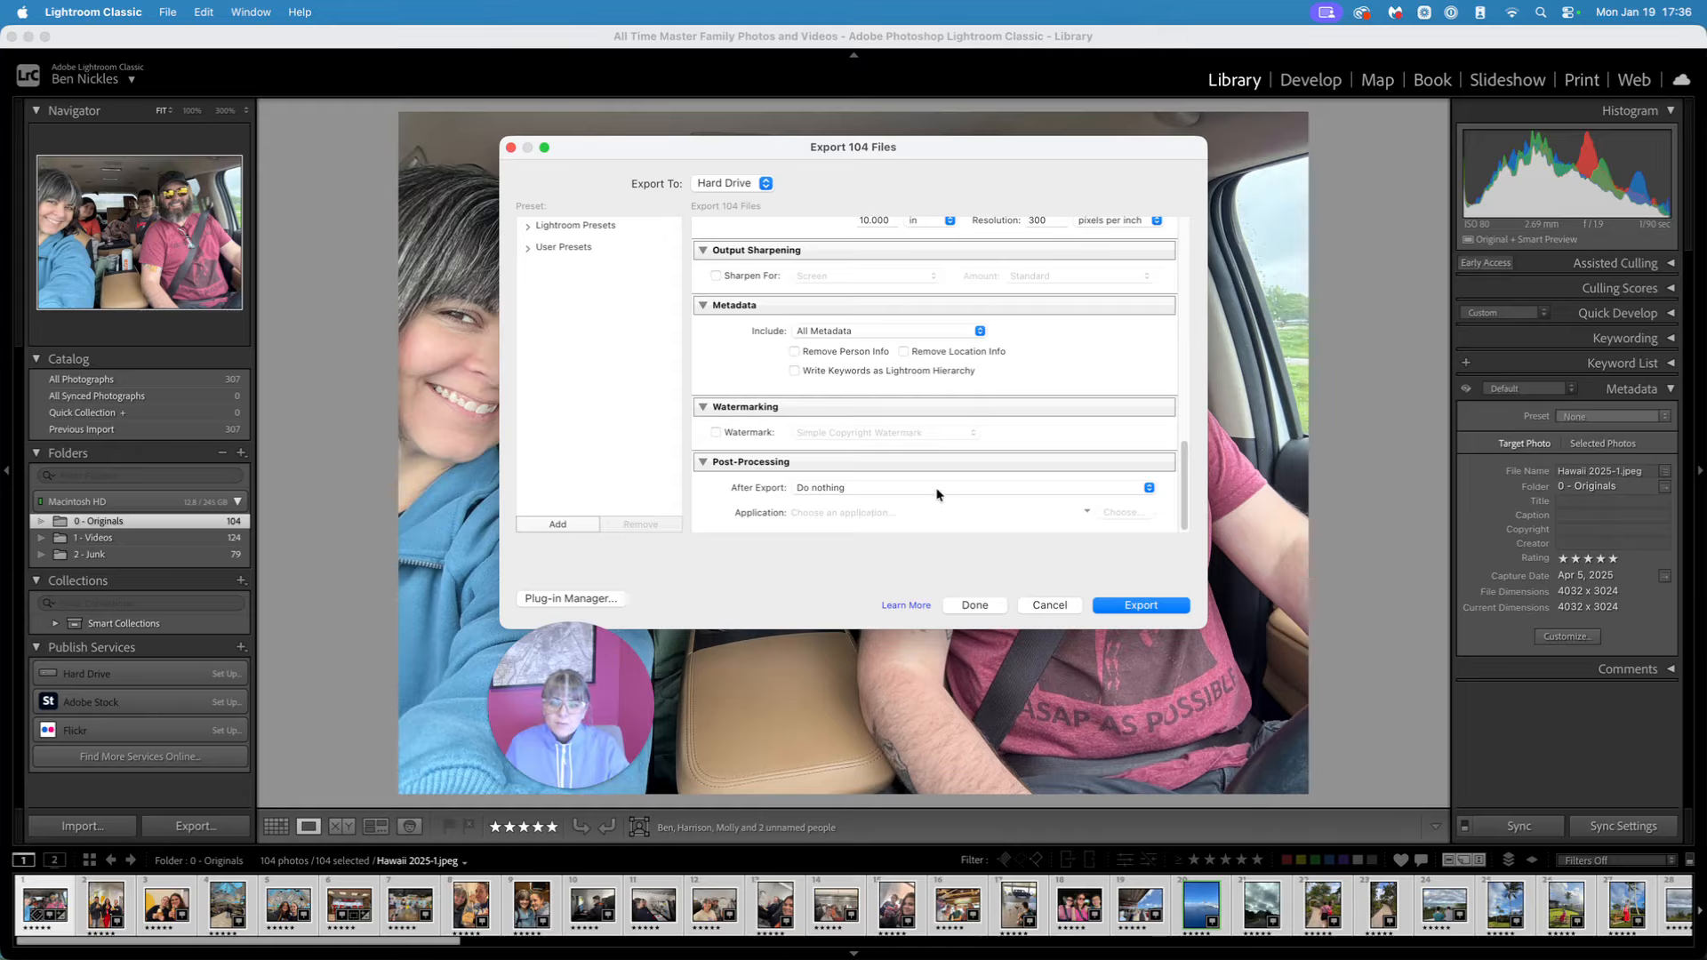
Keep Do nothing as the after-export action and export the selected photos
{"action": "left_click", "coordinate": [969, 487]}
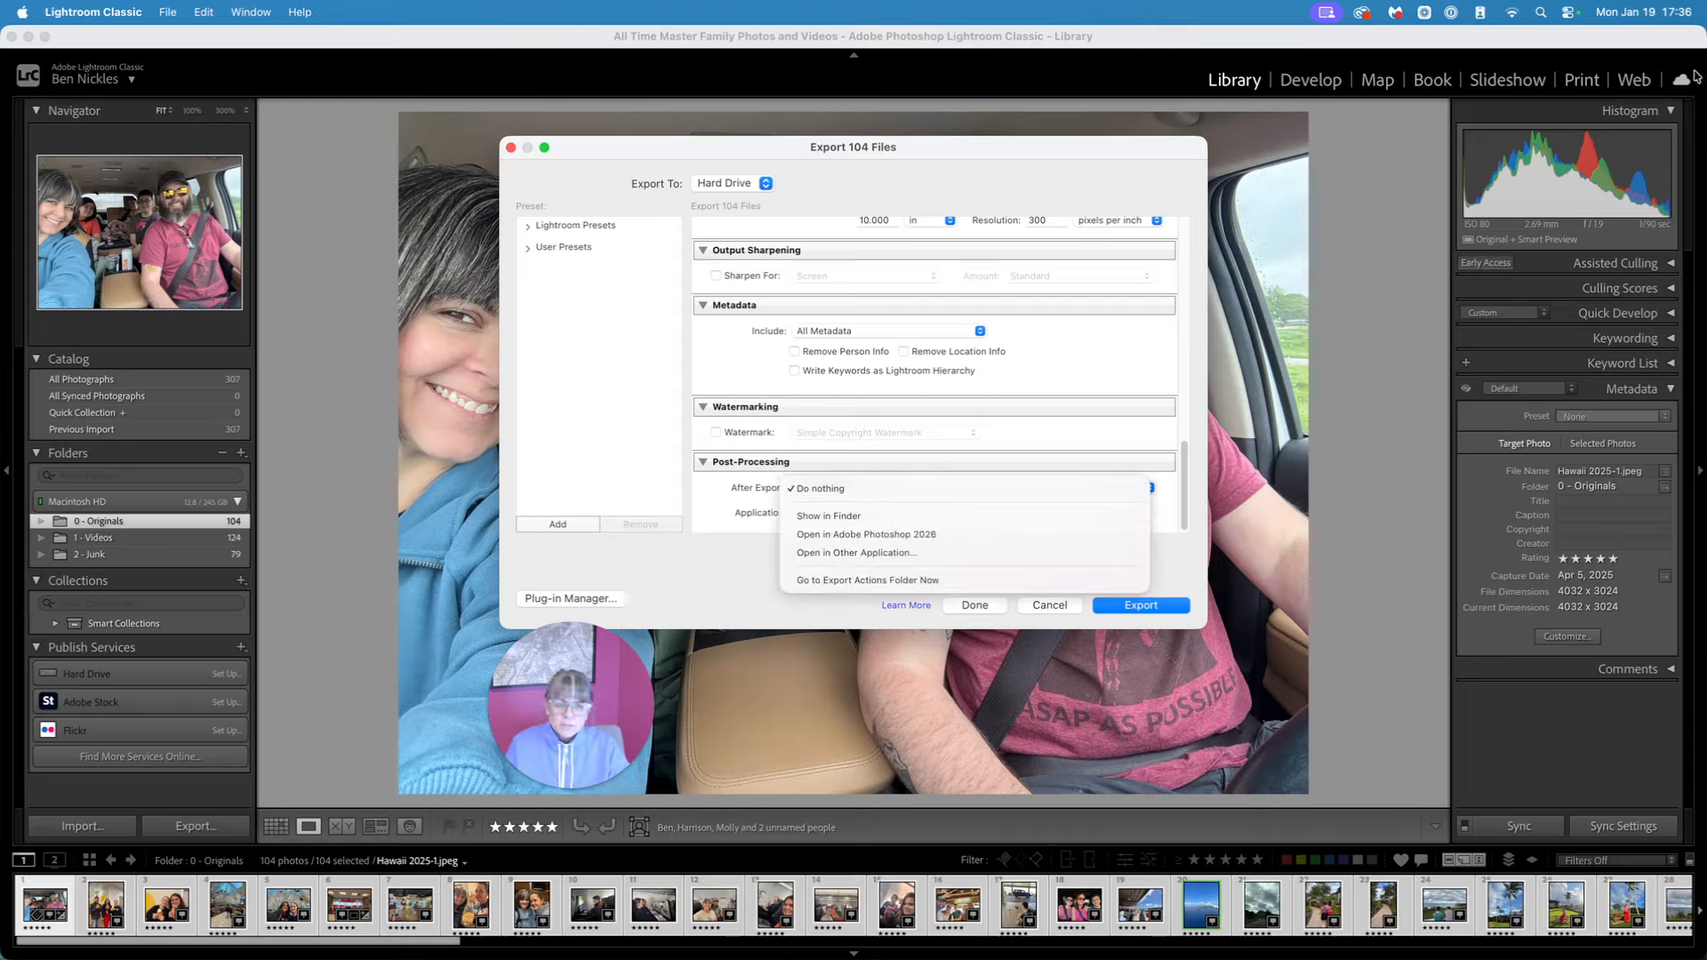
{"action": "left_click", "coordinate": [704, 496]}
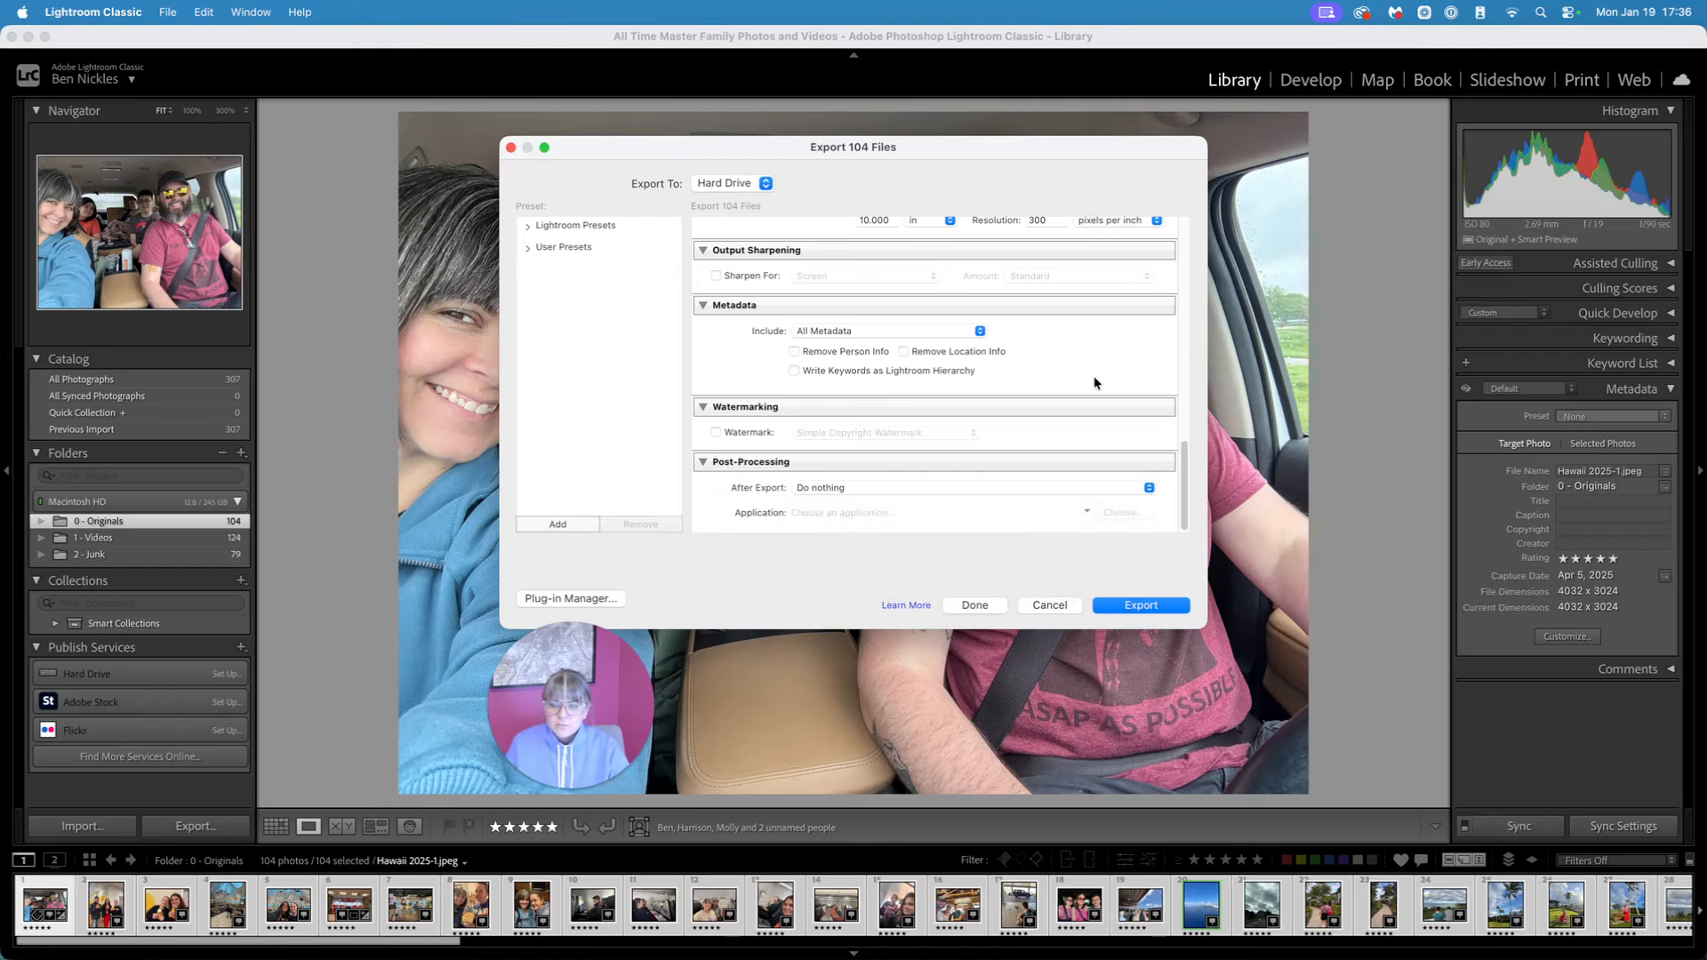
{"action": "left_click", "coordinate": [1152, 612]}
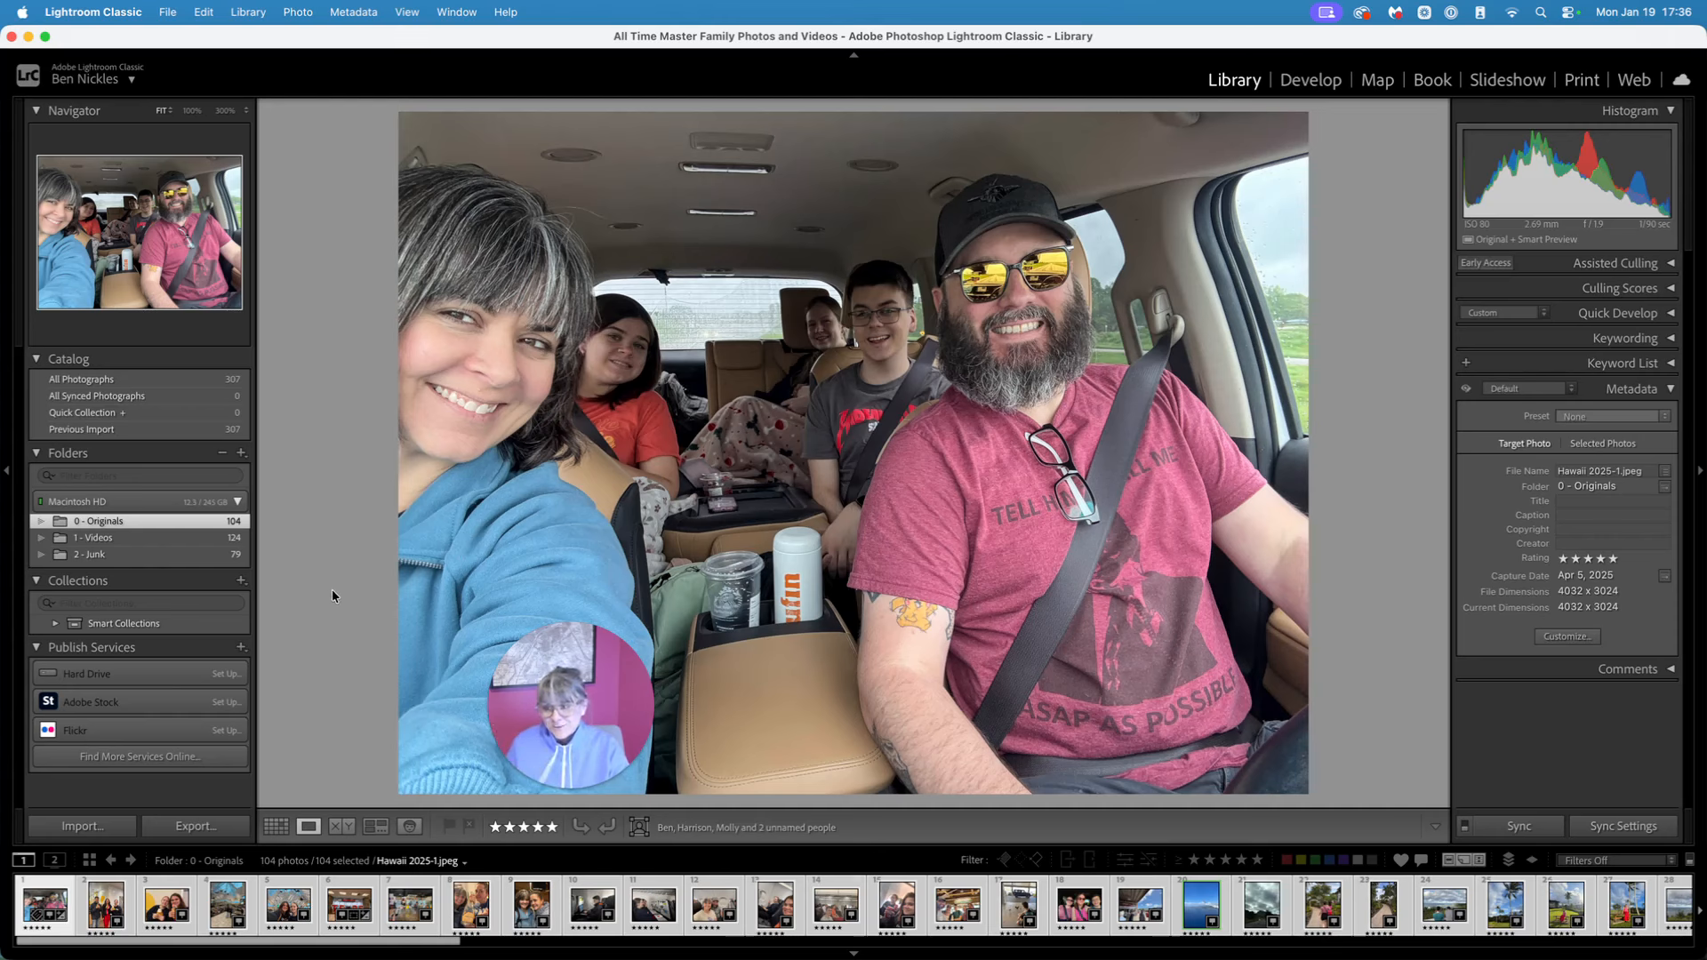
Add the 3 - Edited Finals folder to the catalog, import all of its photos, and open the folder
{"action": "left_click", "coordinate": [241, 455]}
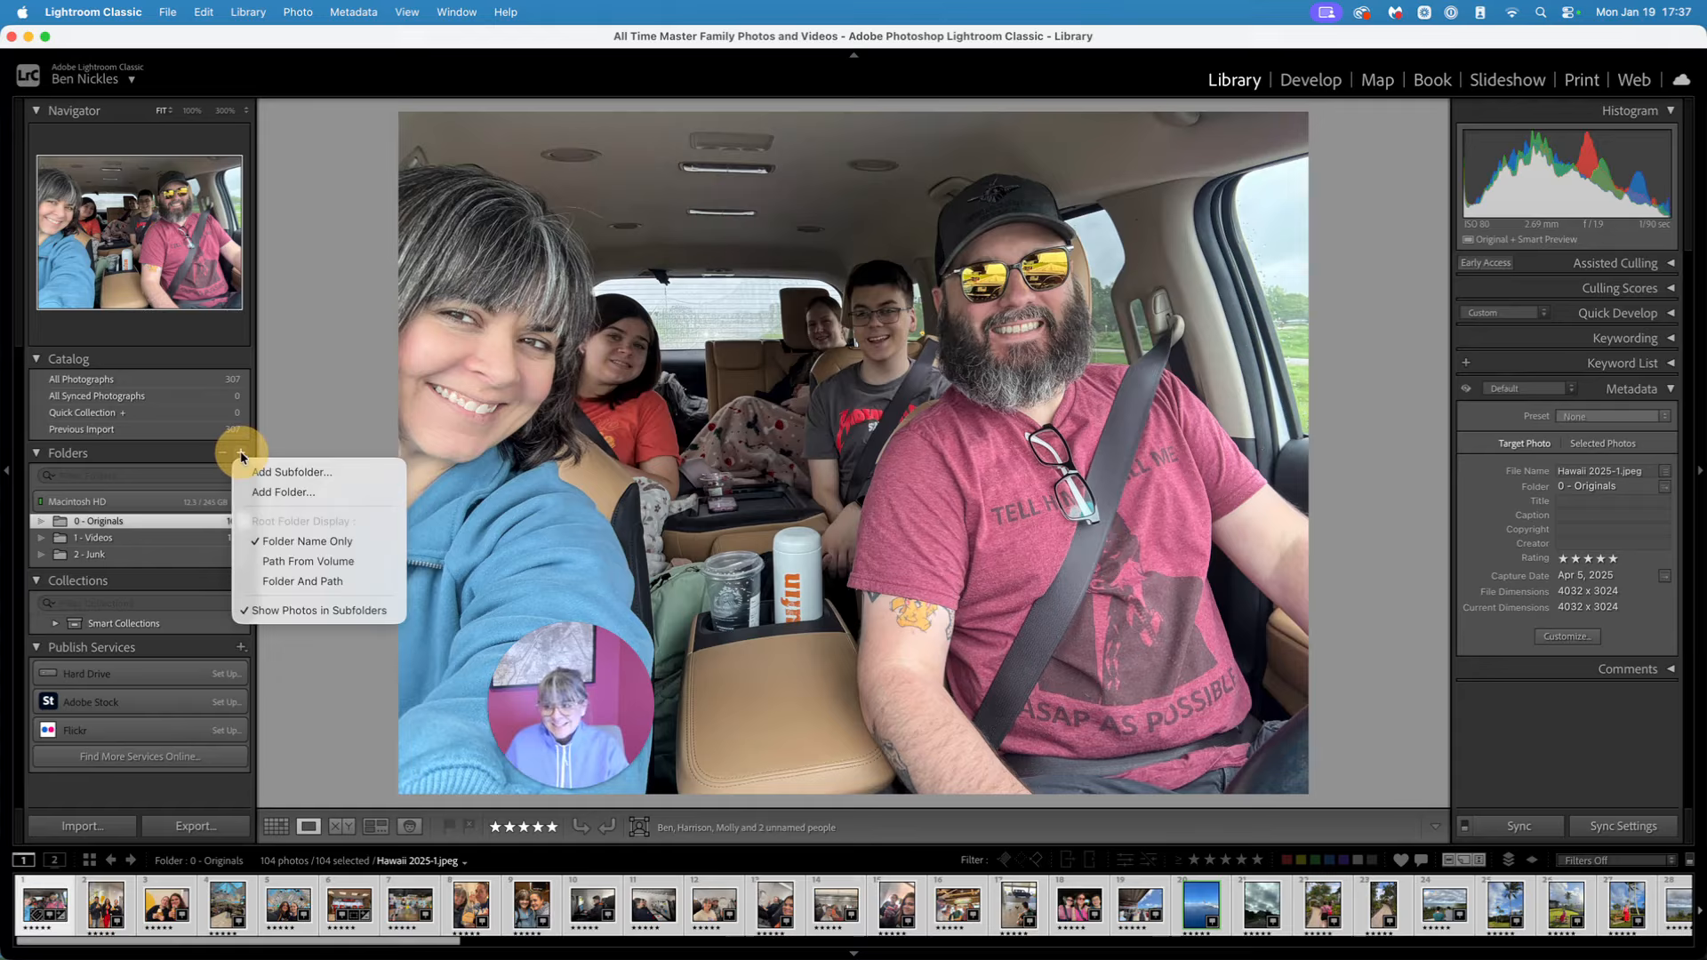
{"action": "left_click", "coordinate": [288, 495]}
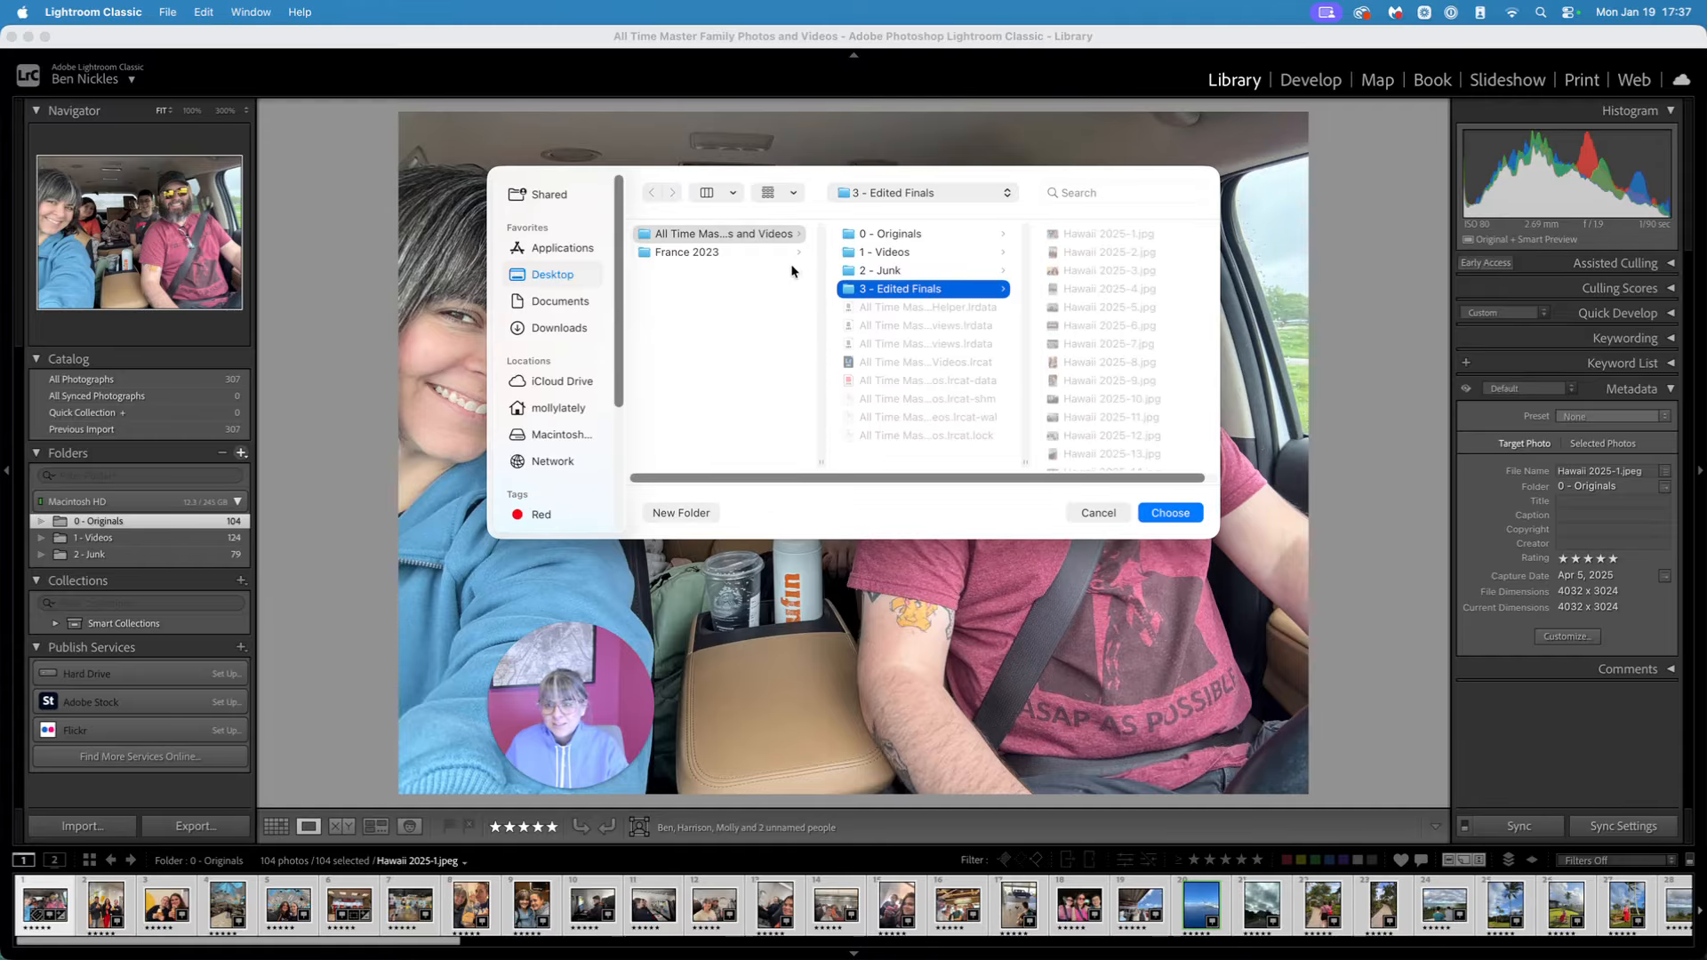
{"action": "left_click", "coordinate": [1172, 514]}
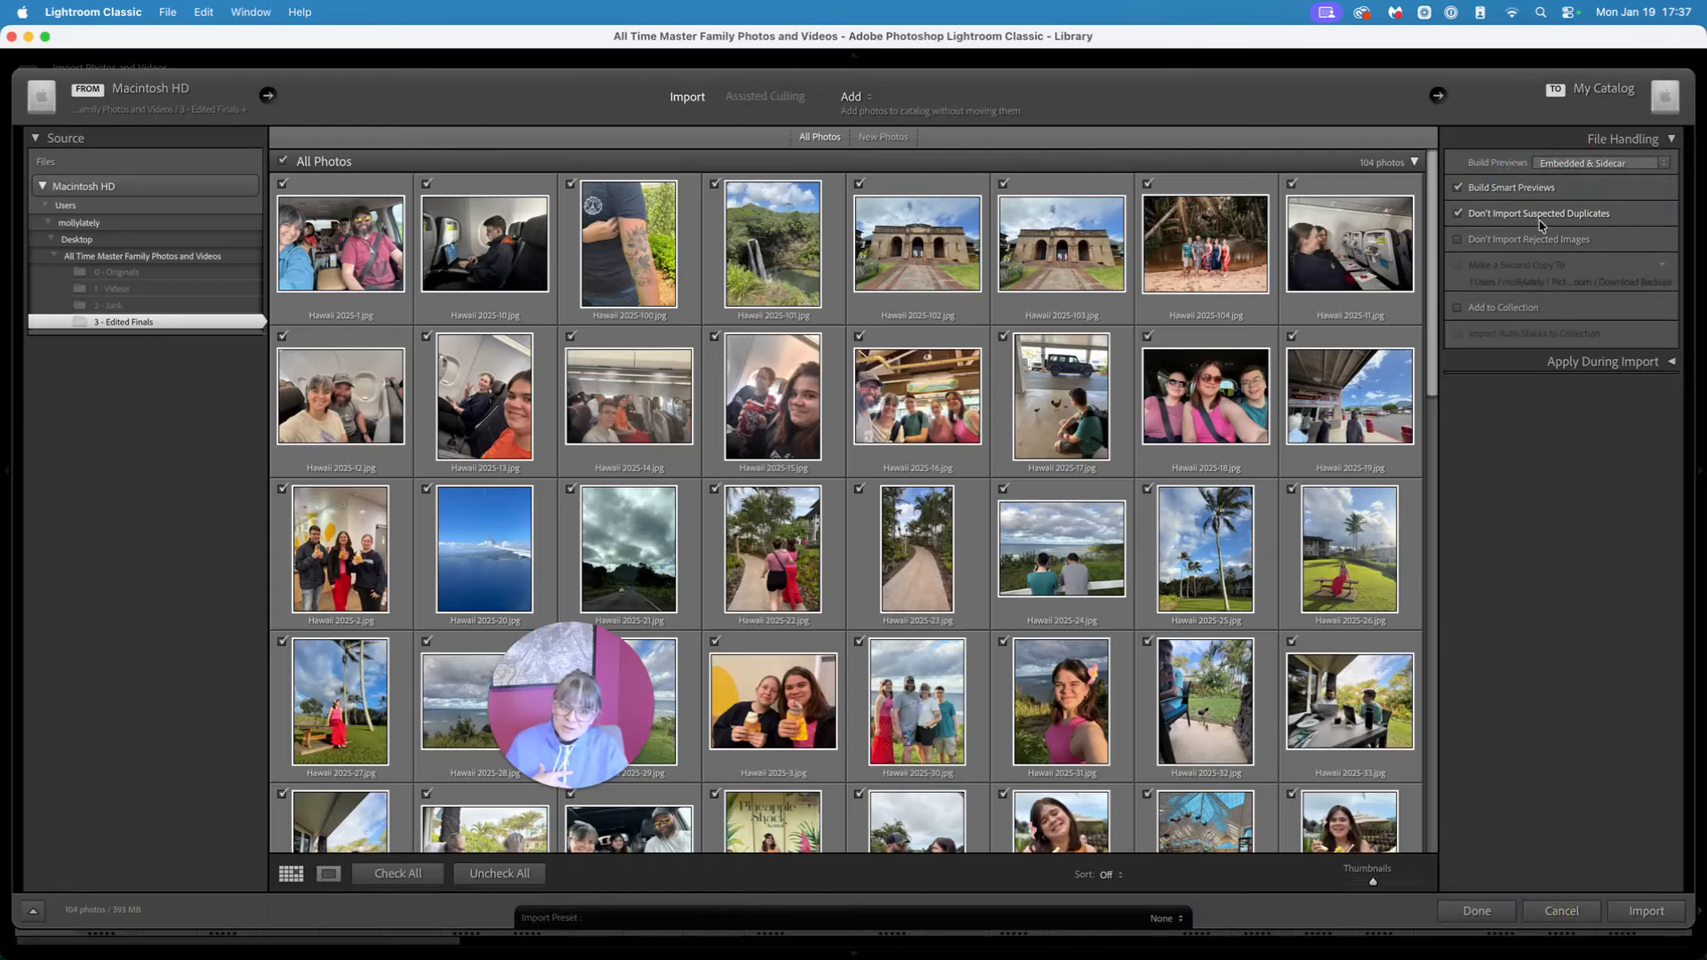
{"action": "left_click", "coordinate": [1668, 914]}
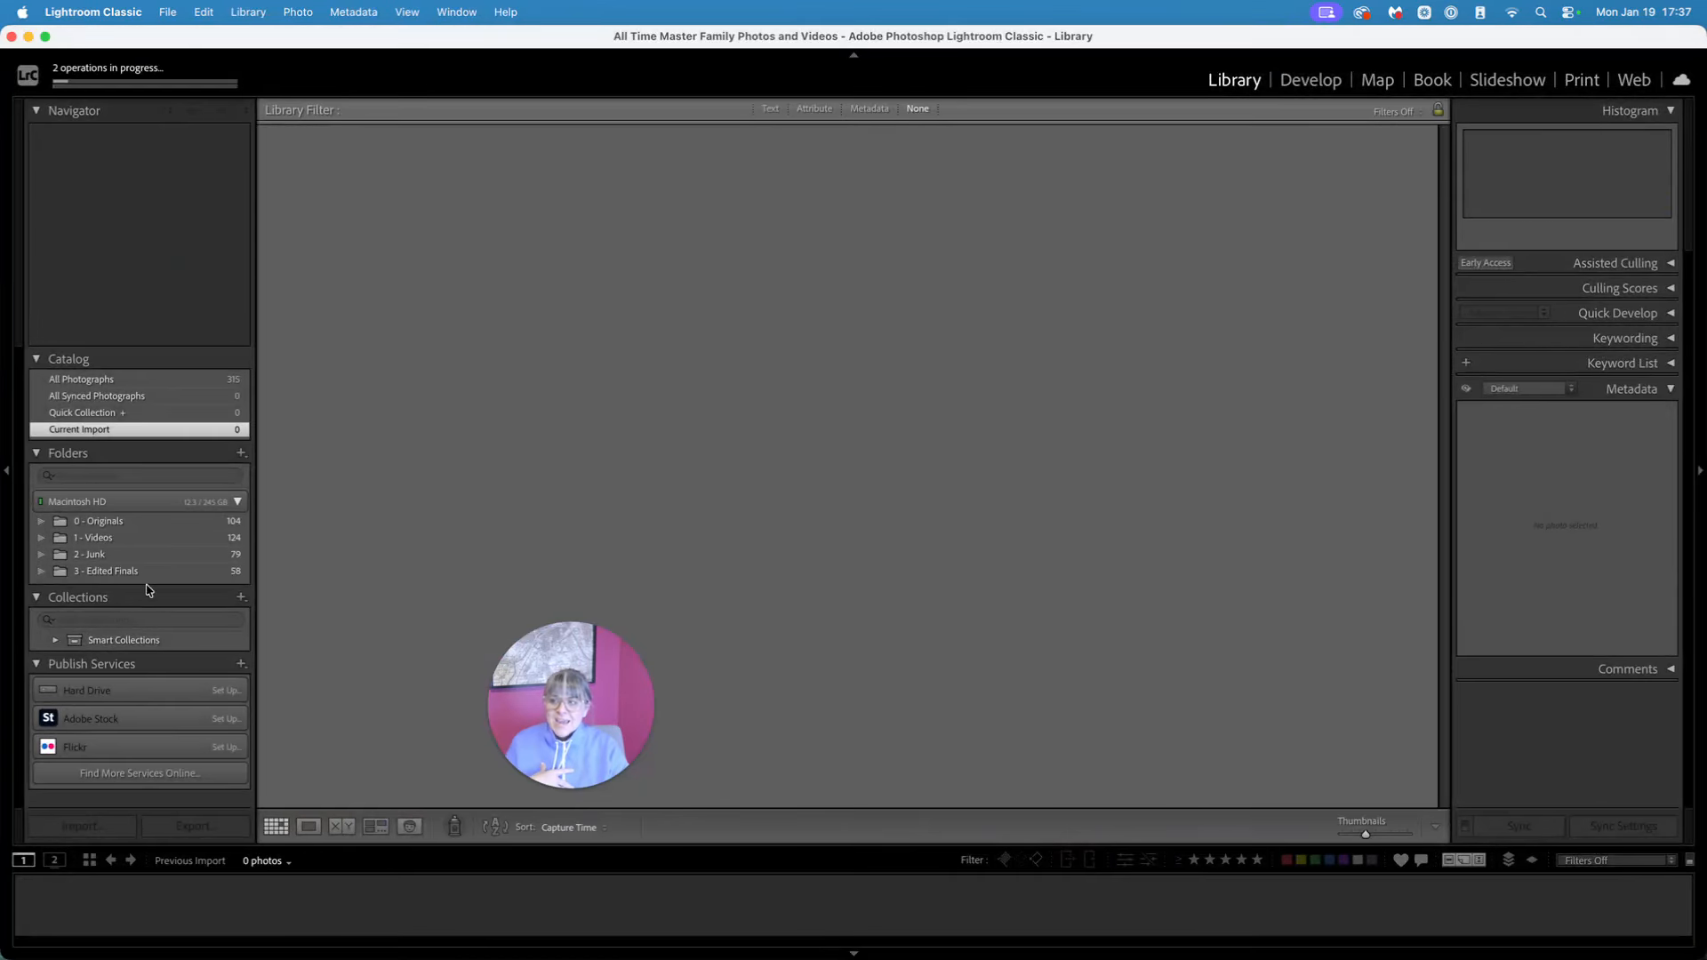
{"action": "left_click", "coordinate": [148, 573]}
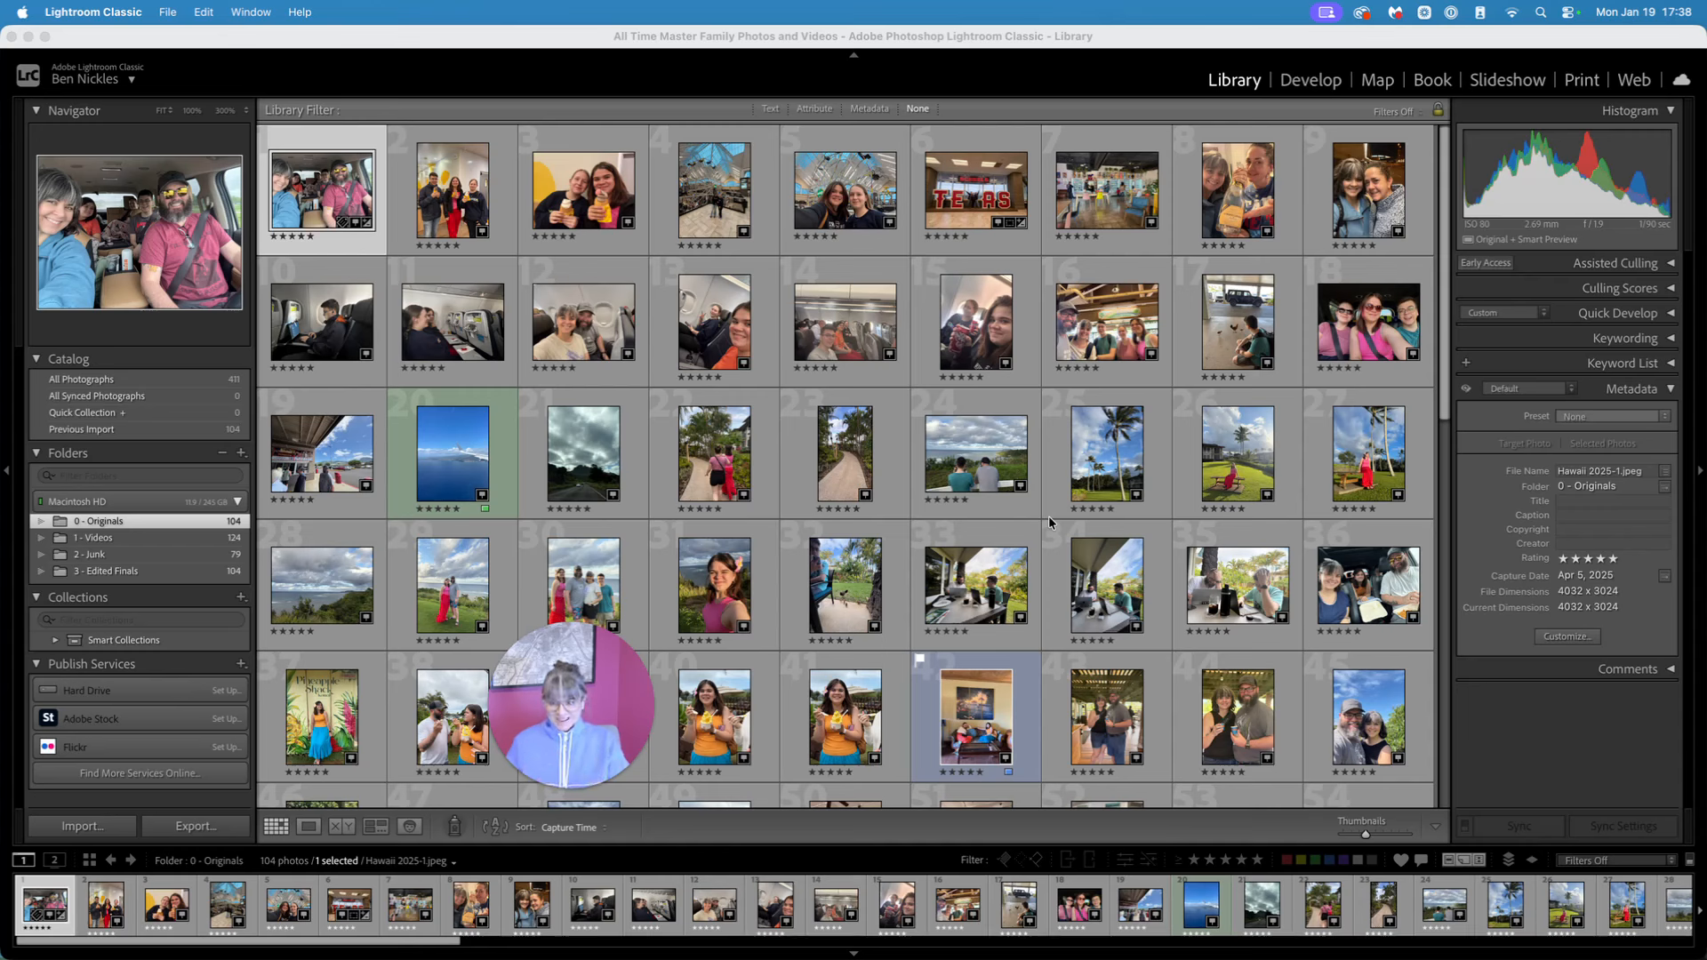
Select all photos in the 2 - Junk folder and delete them from disk
{"action": "left_click", "coordinate": [1056, 562]}
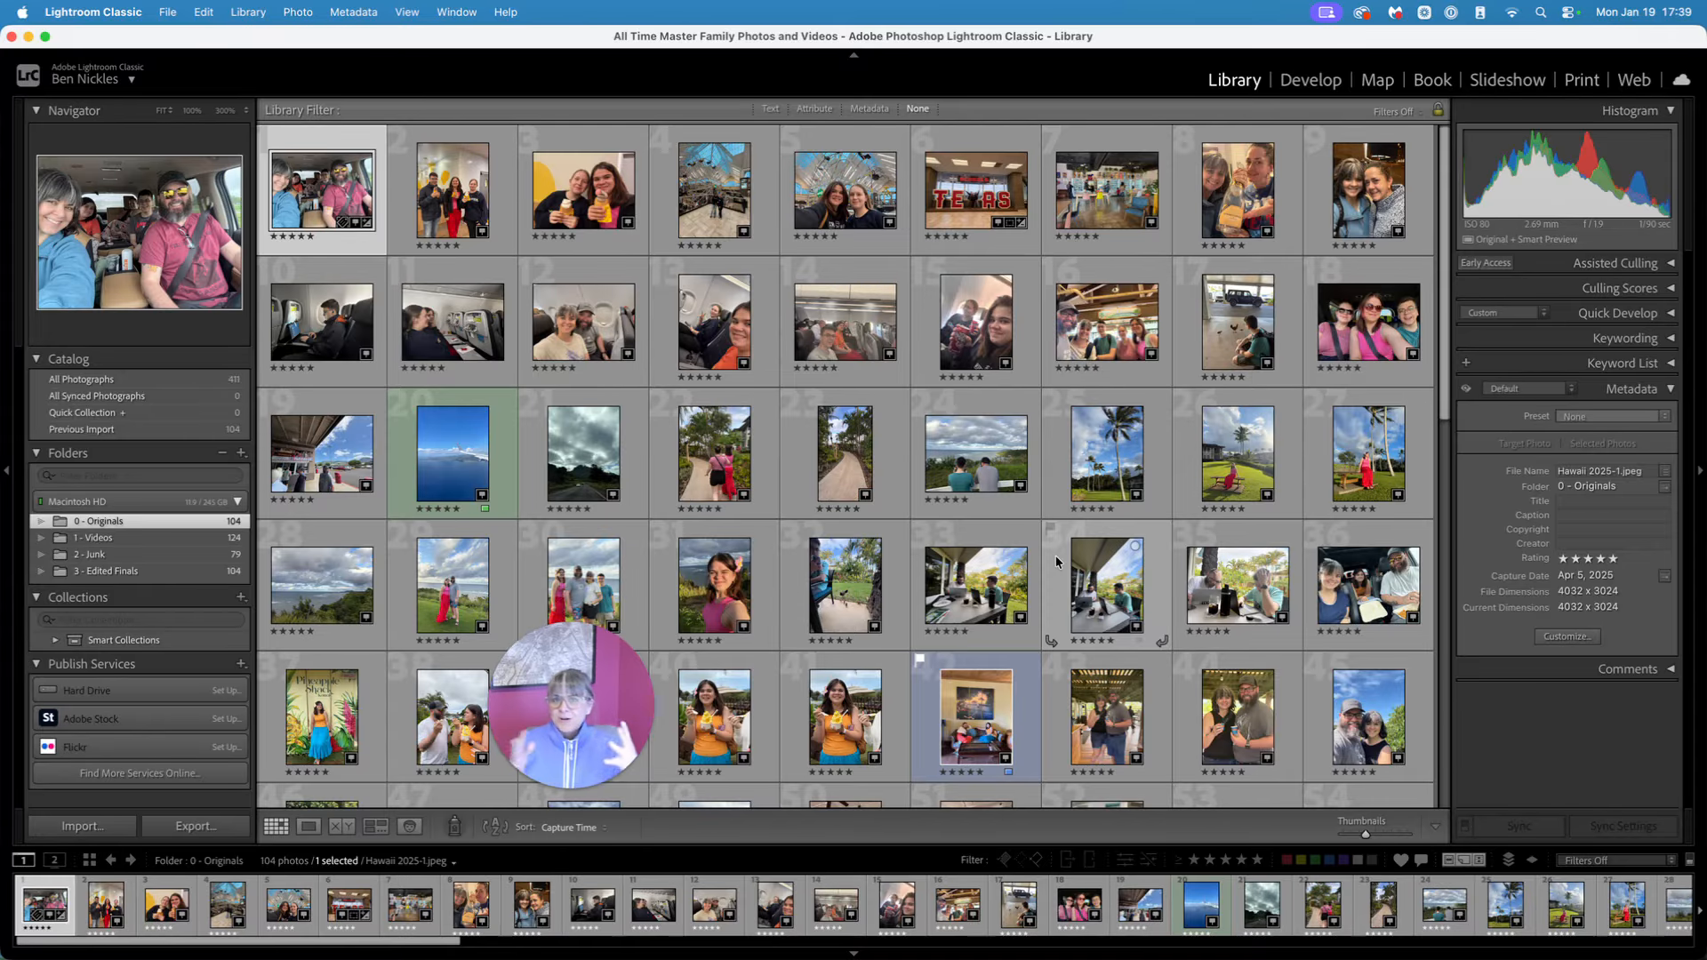
{"action": "left_click", "coordinate": [89, 554]}
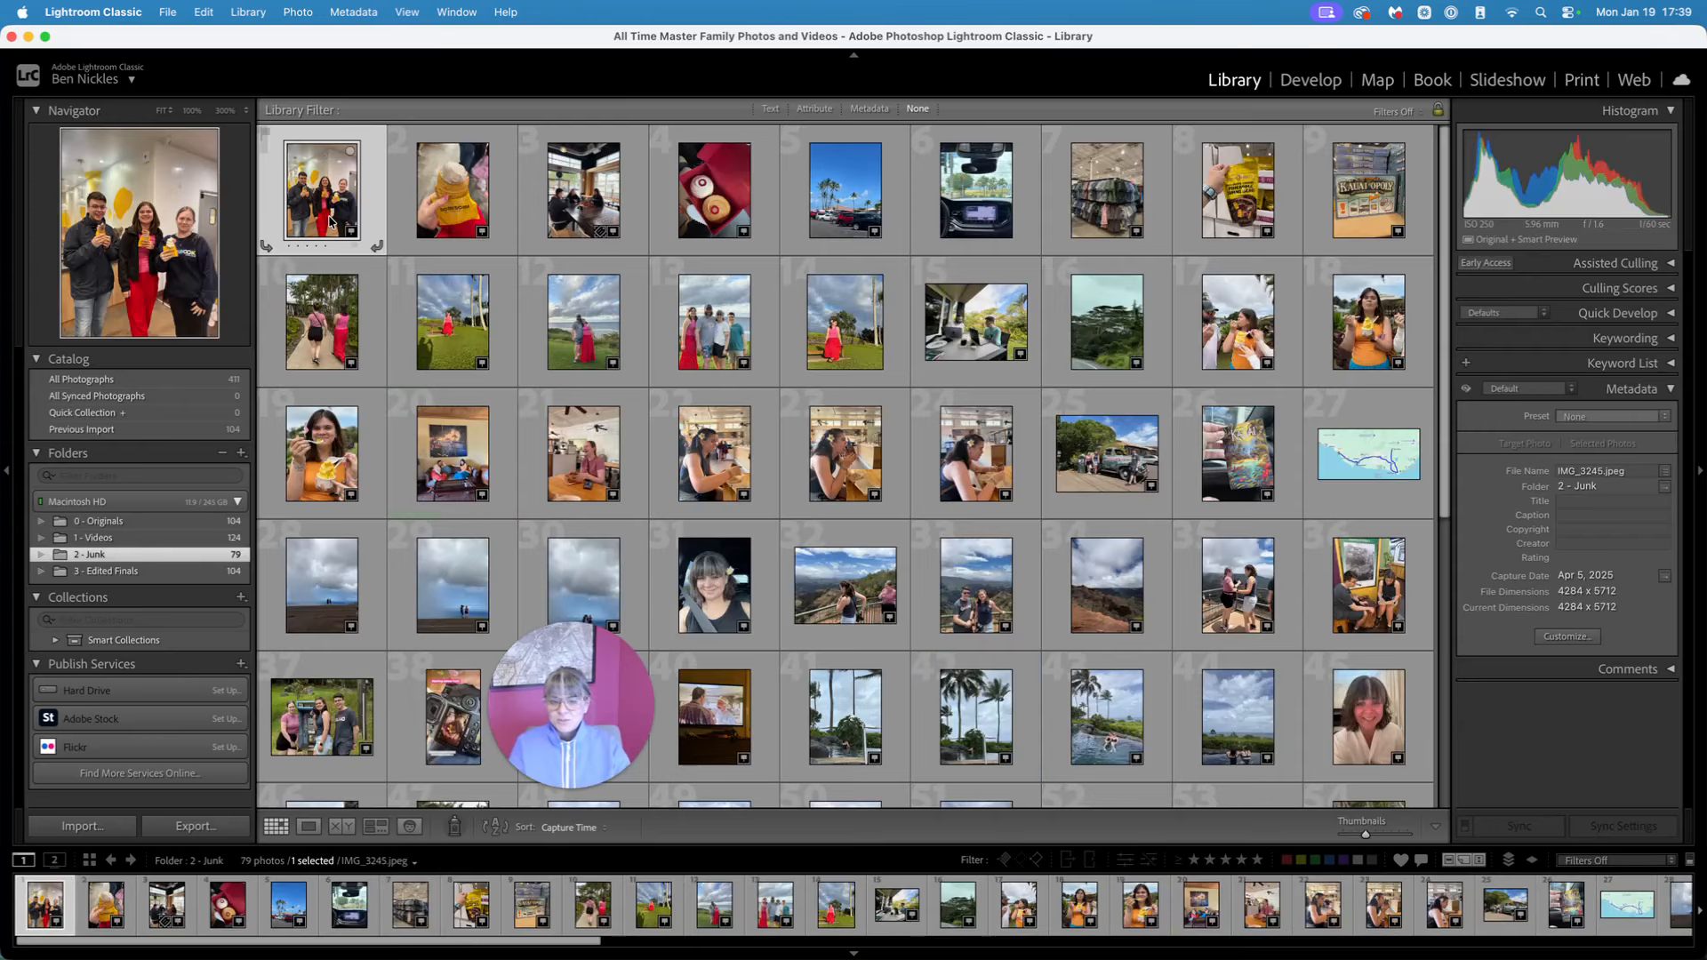
{"action": "key", "text": "super+a"}
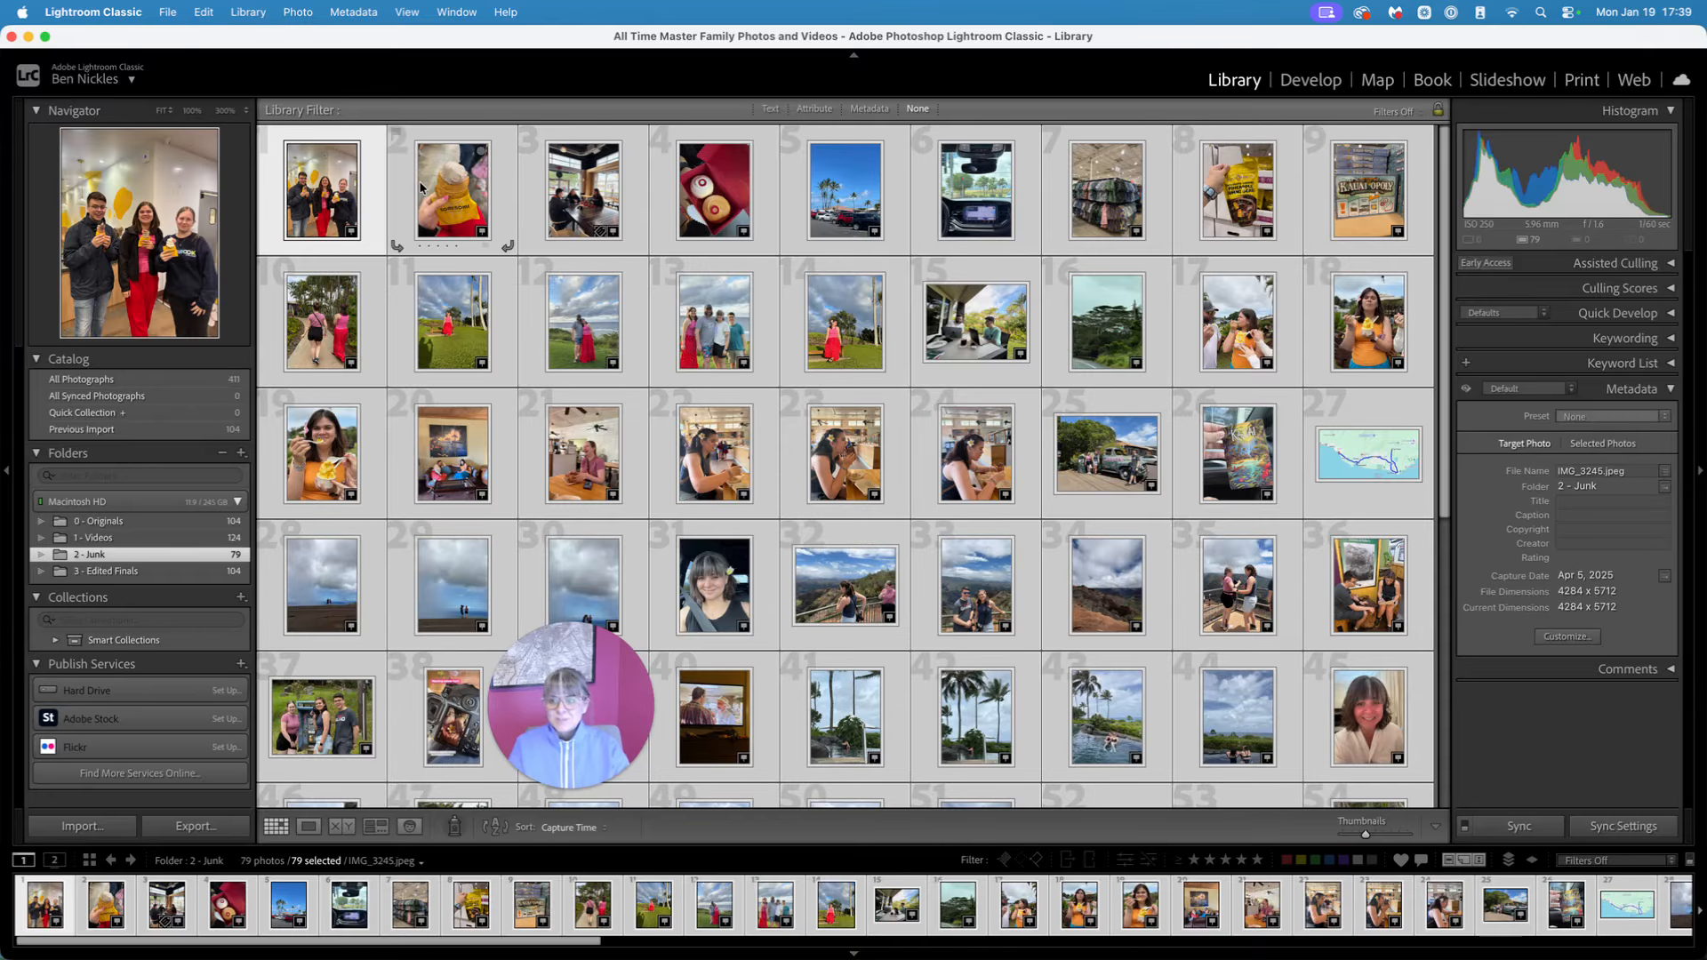
{"action": "right_click", "coordinate": [438, 184]}
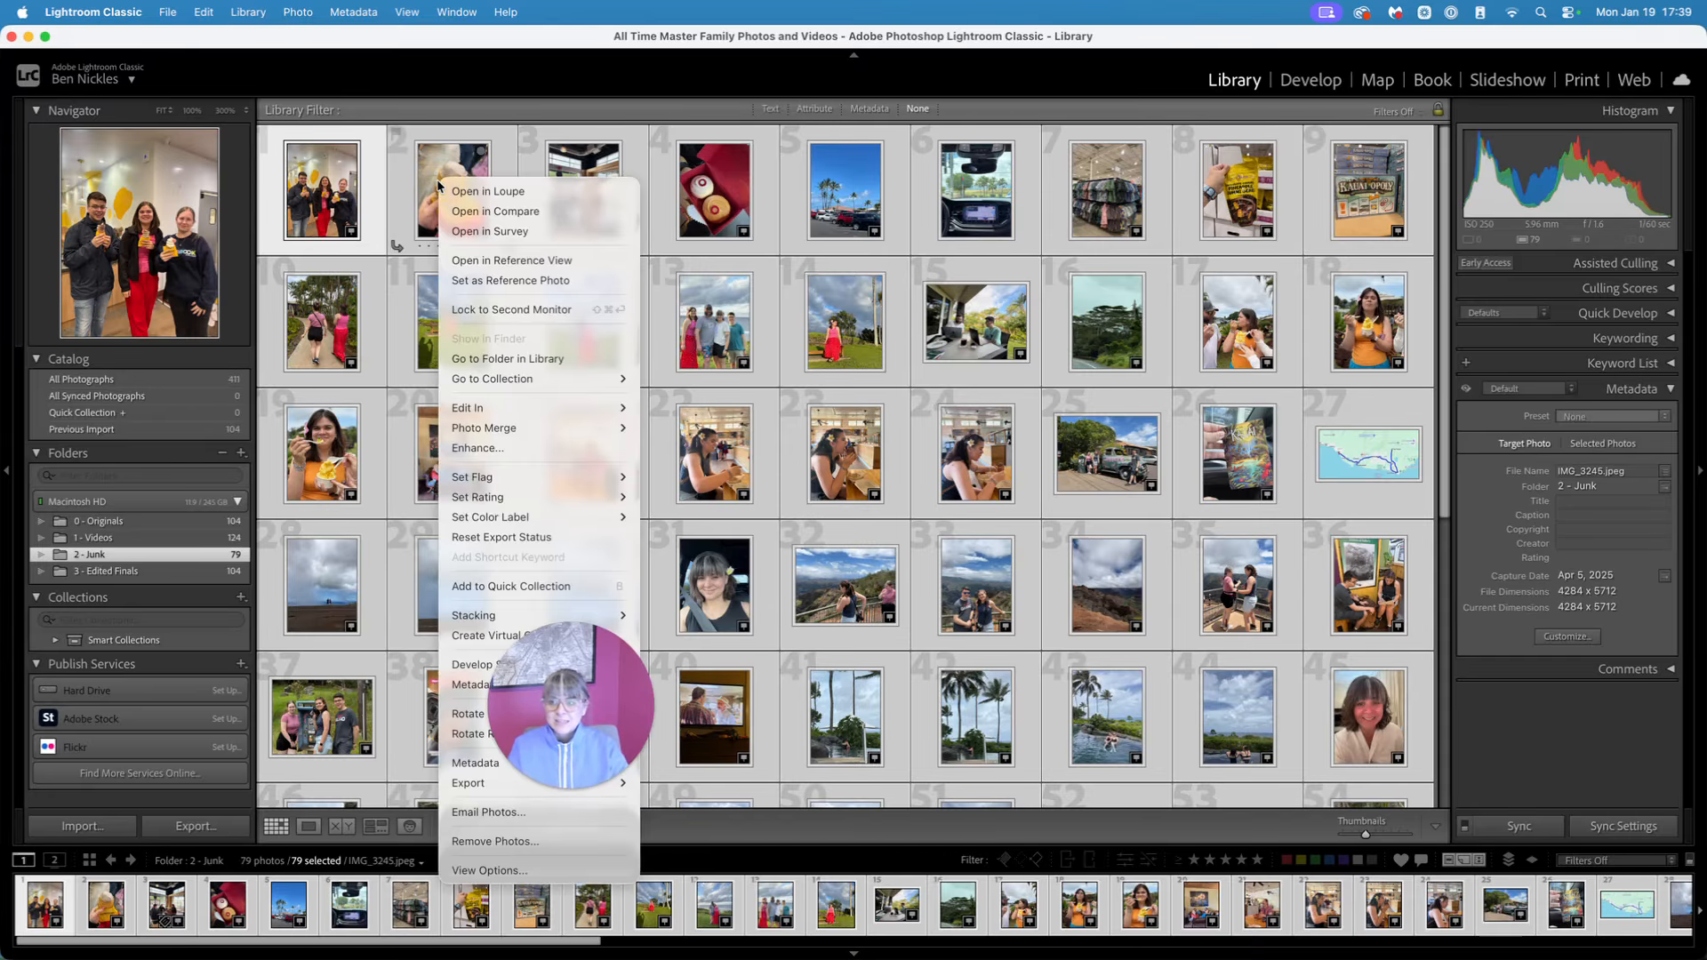
{"action": "left_click_drag", "start_coordinate": [608, 661], "coordinate": [1587, 716]}
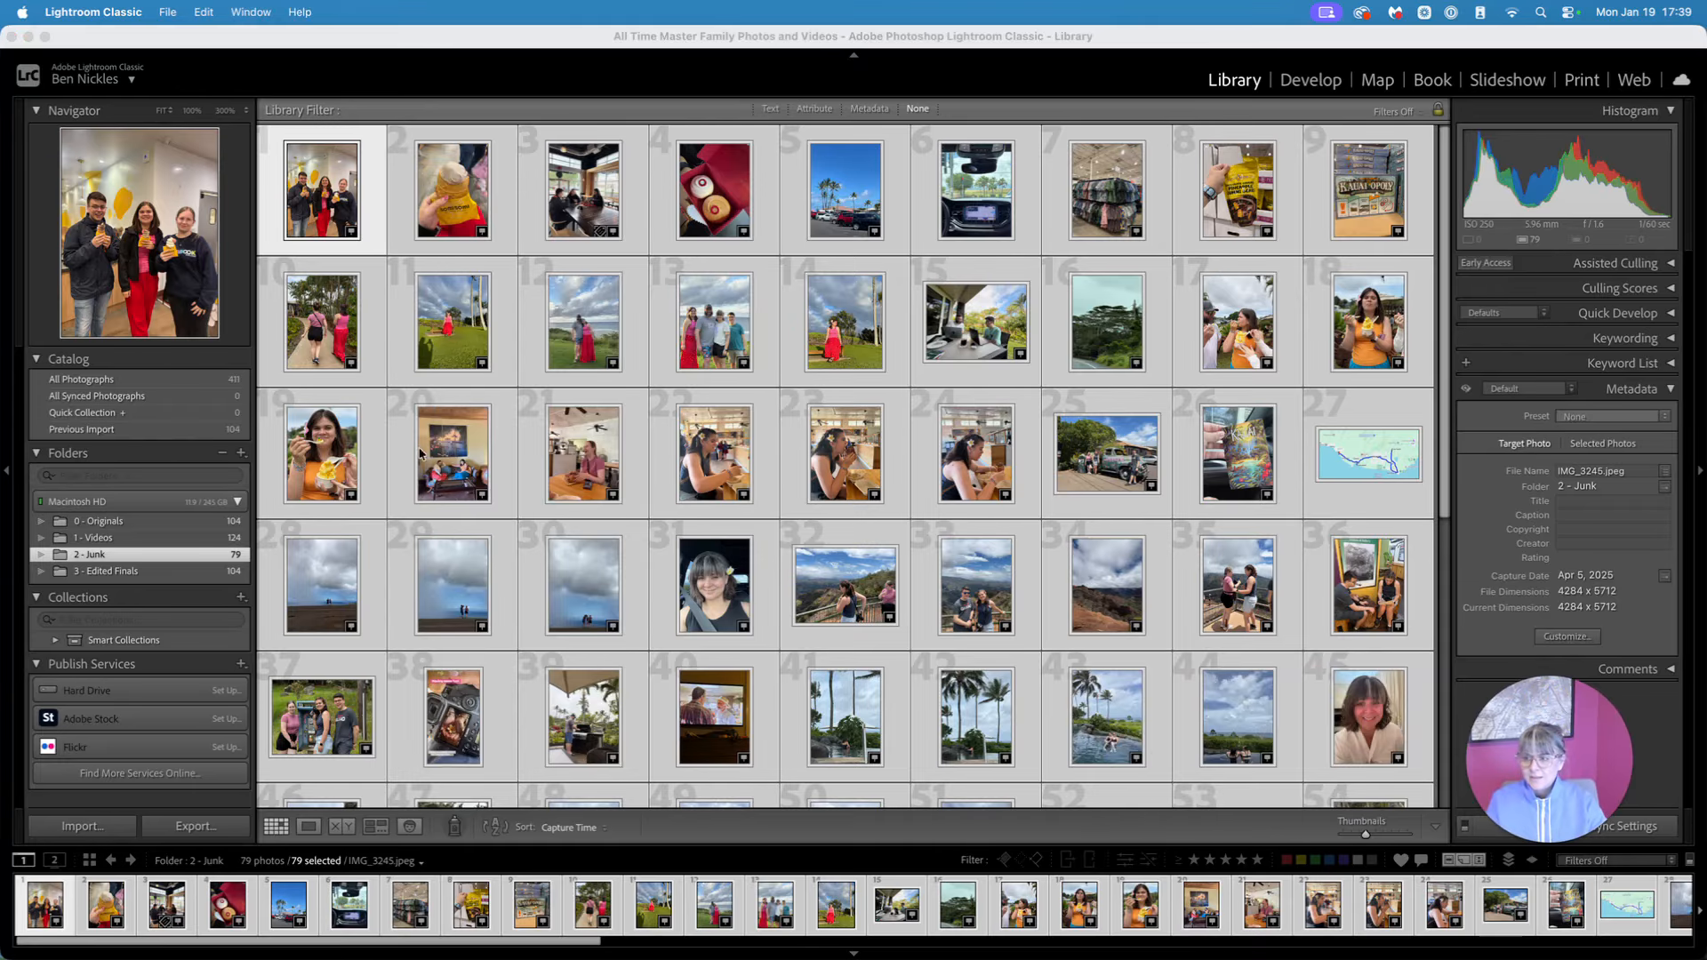
{"action": "left_click", "coordinate": [462, 460]}
{"action": "right_click", "coordinate": [463, 455]}
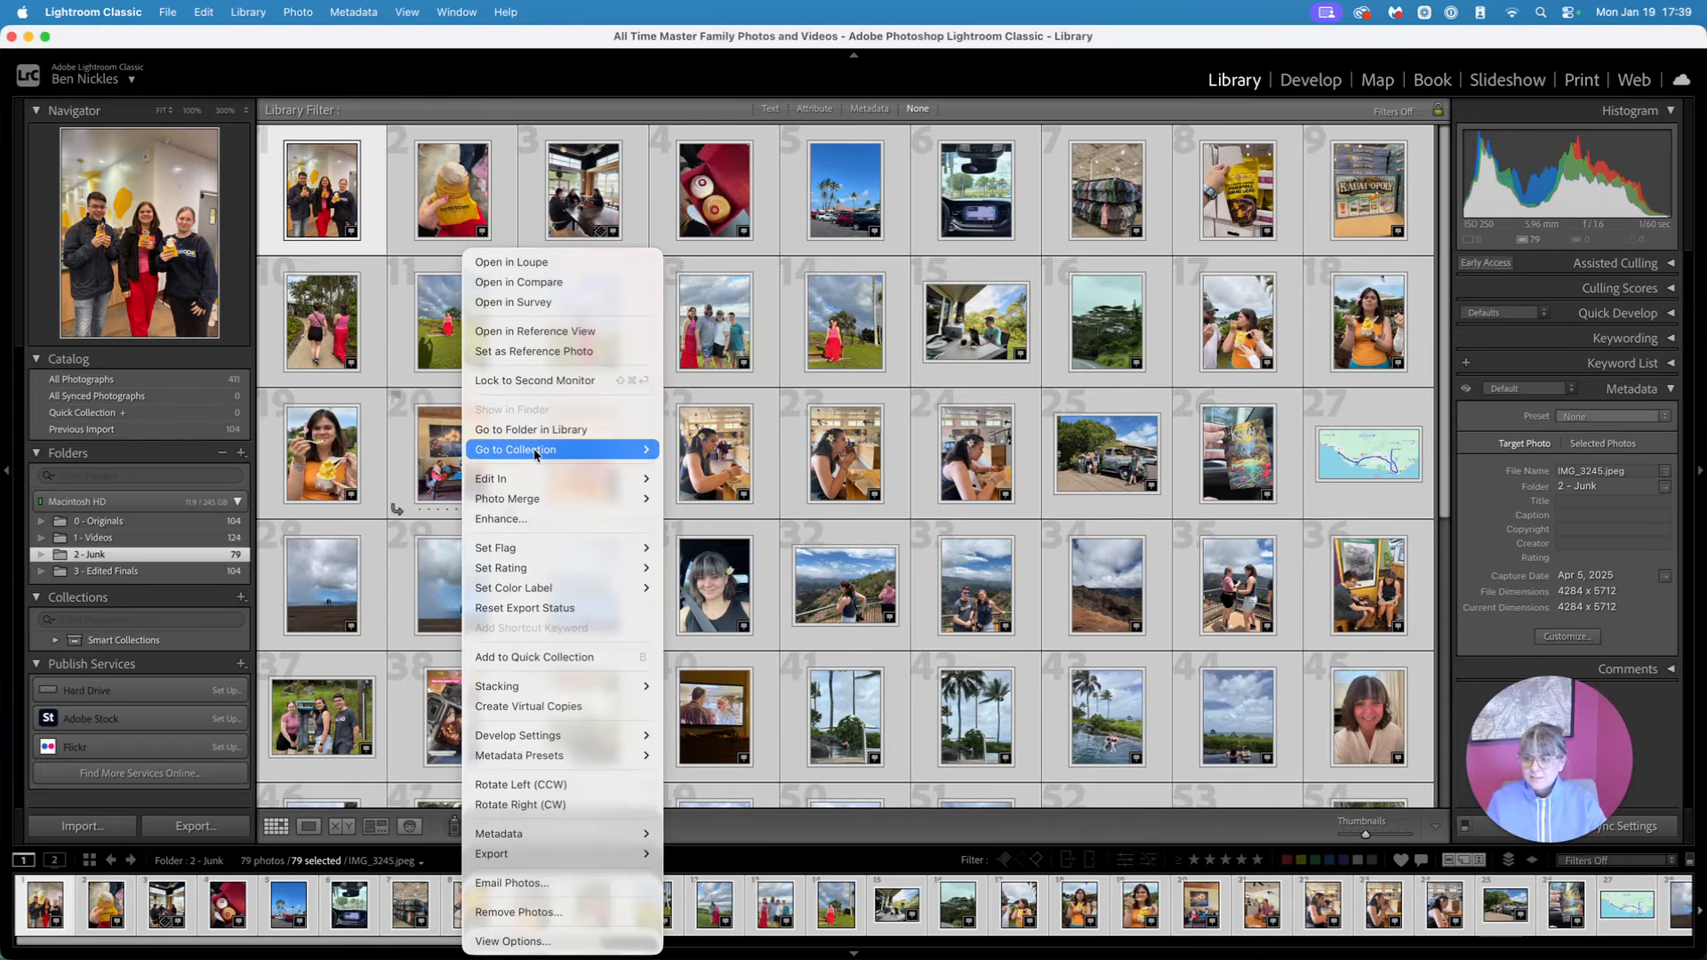
{"action": "left_click", "coordinate": [556, 914]}
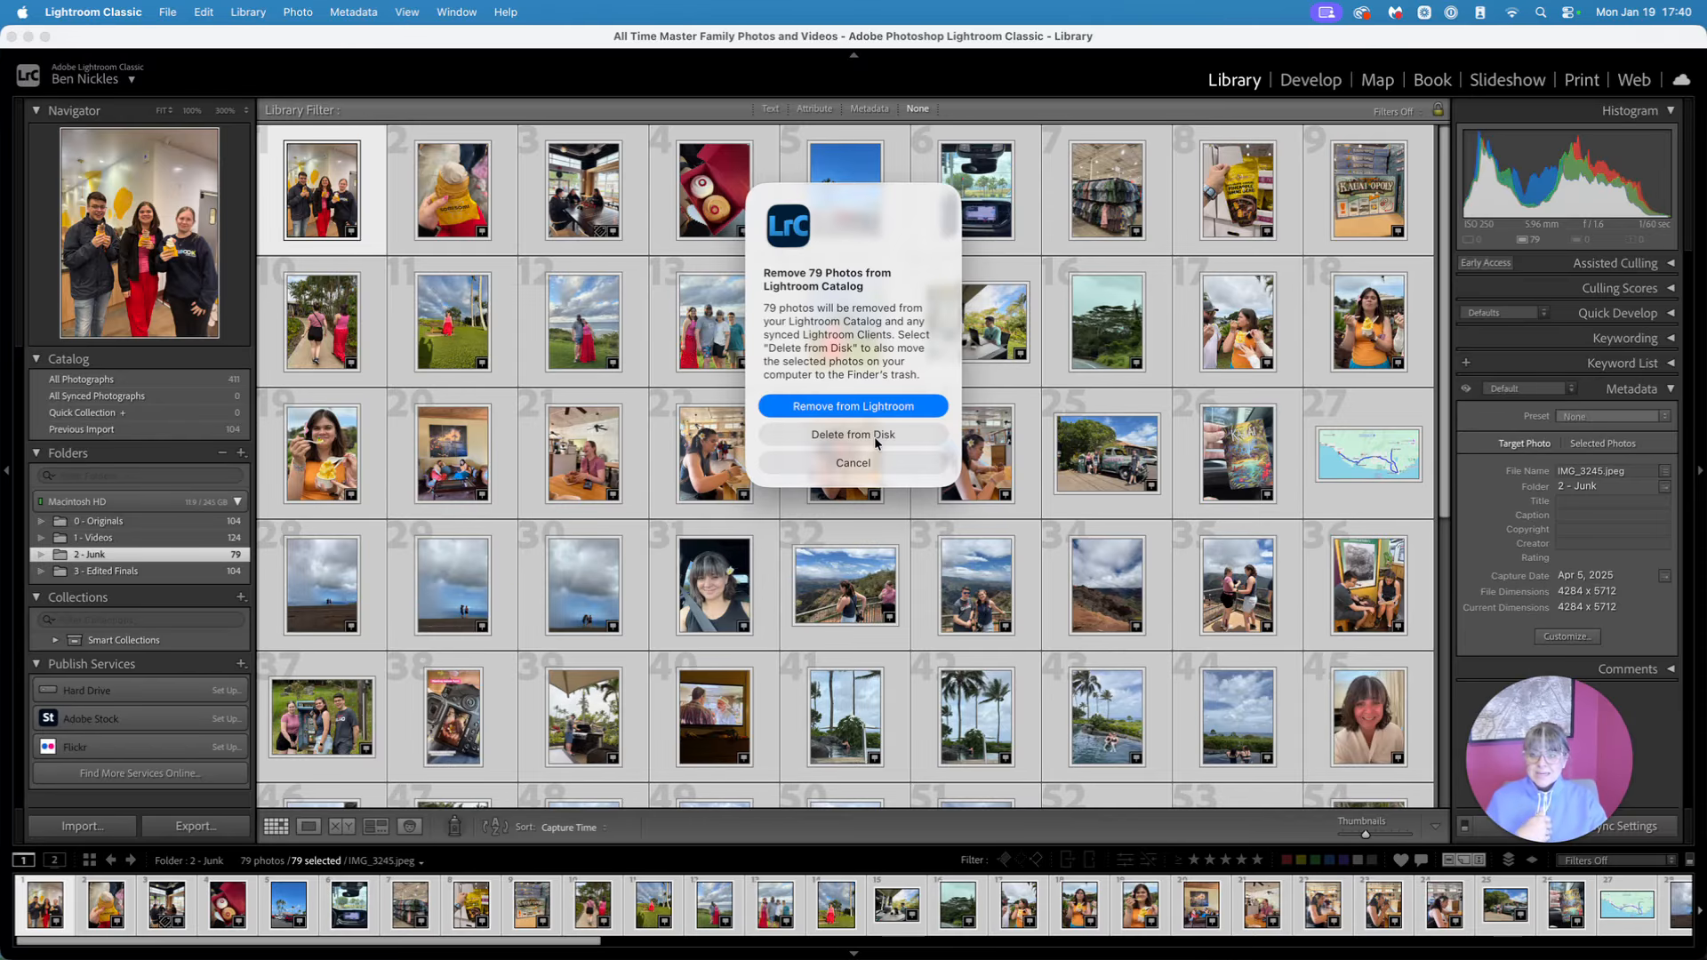
{"action": "left_click", "coordinate": [876, 436]}
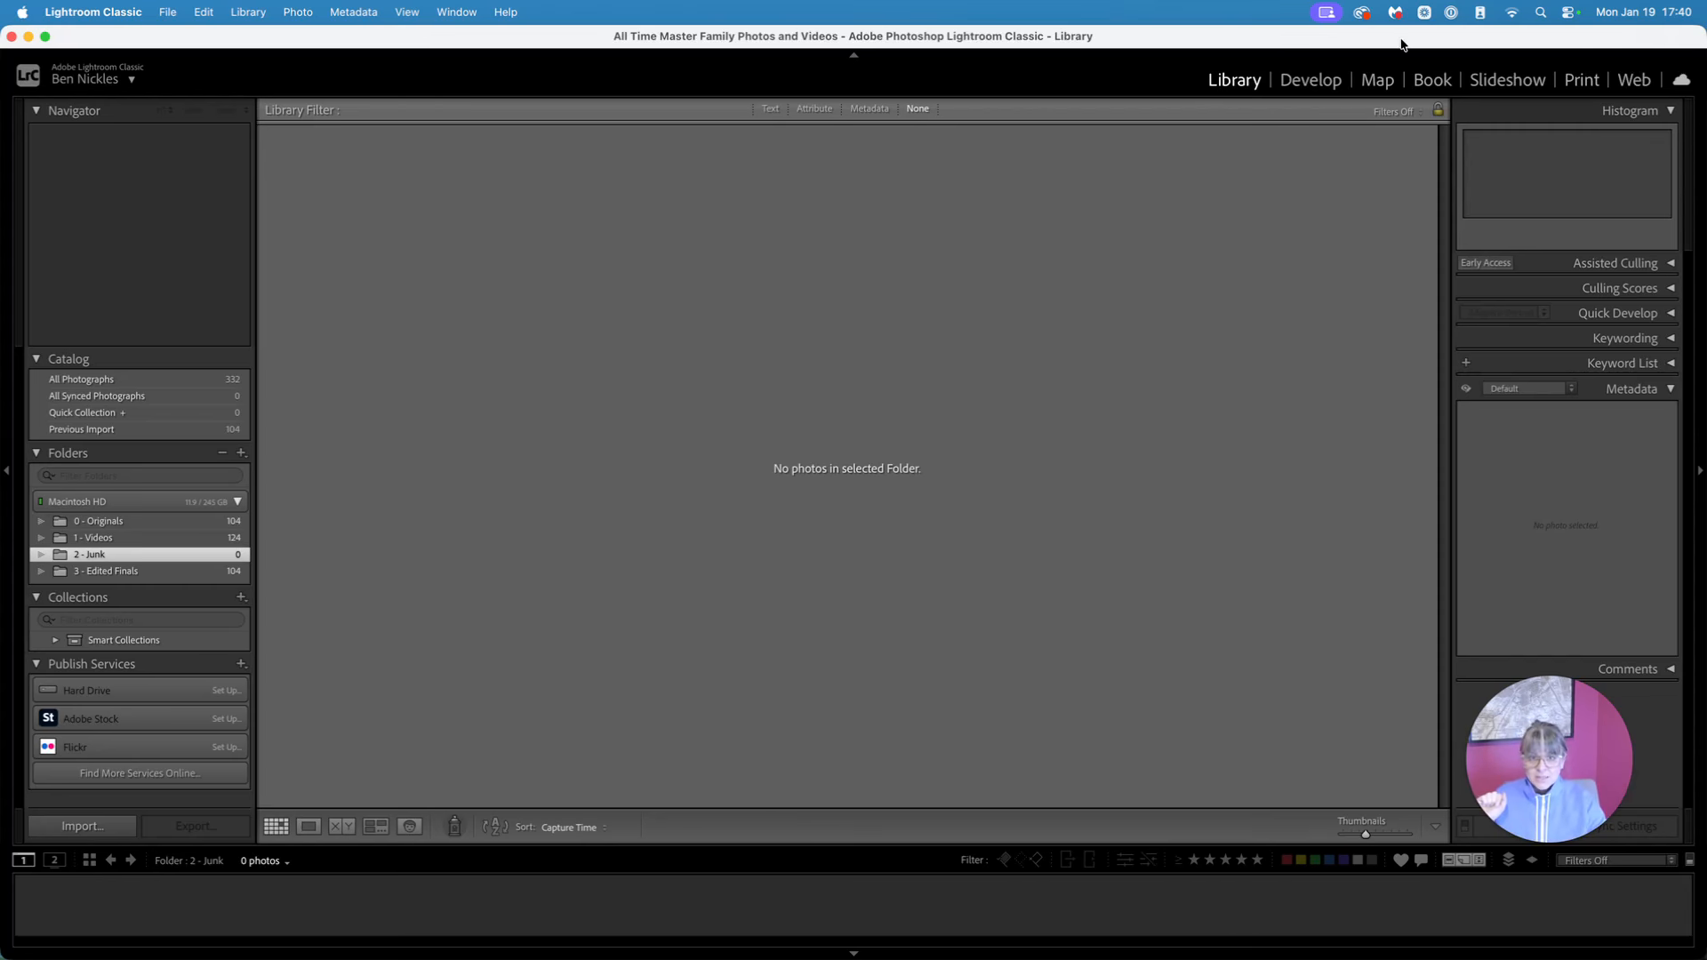
Switch to Finder and check the contents of the 2 - Junk folder on disk
{"action": "left_click_drag", "start_coordinate": [1401, 43], "coordinate": [1007, 59]}
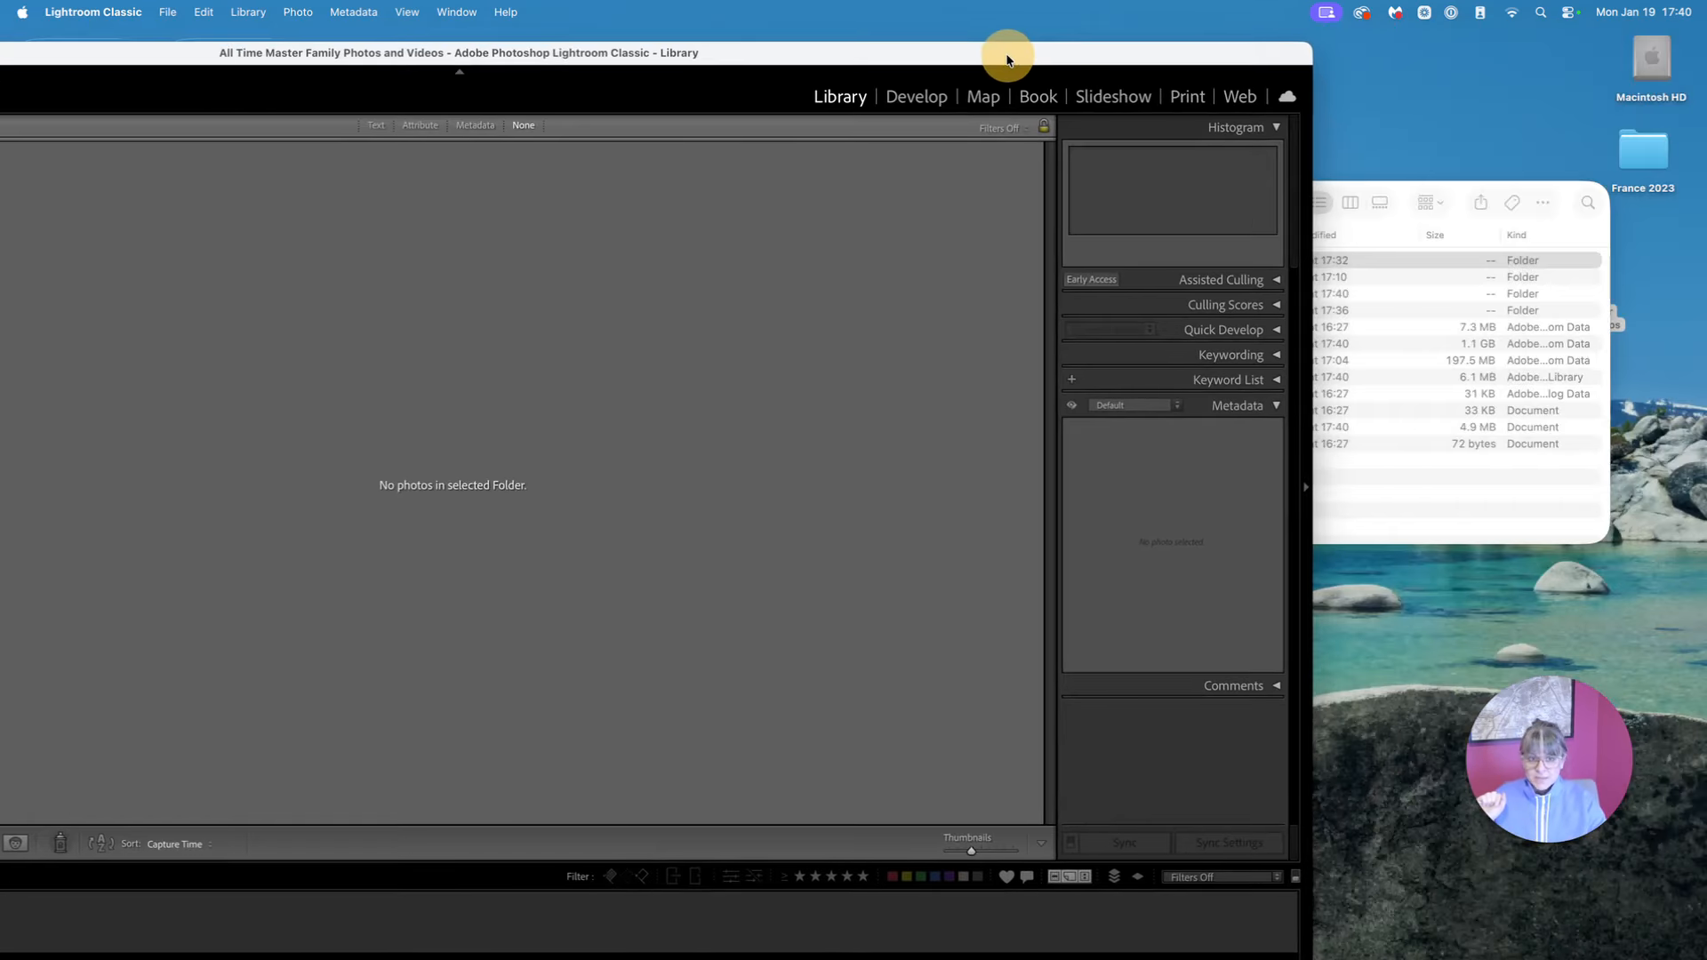
{"action": "left_click", "coordinate": [1572, 236]}
{"action": "double_click", "coordinate": [950, 295]}
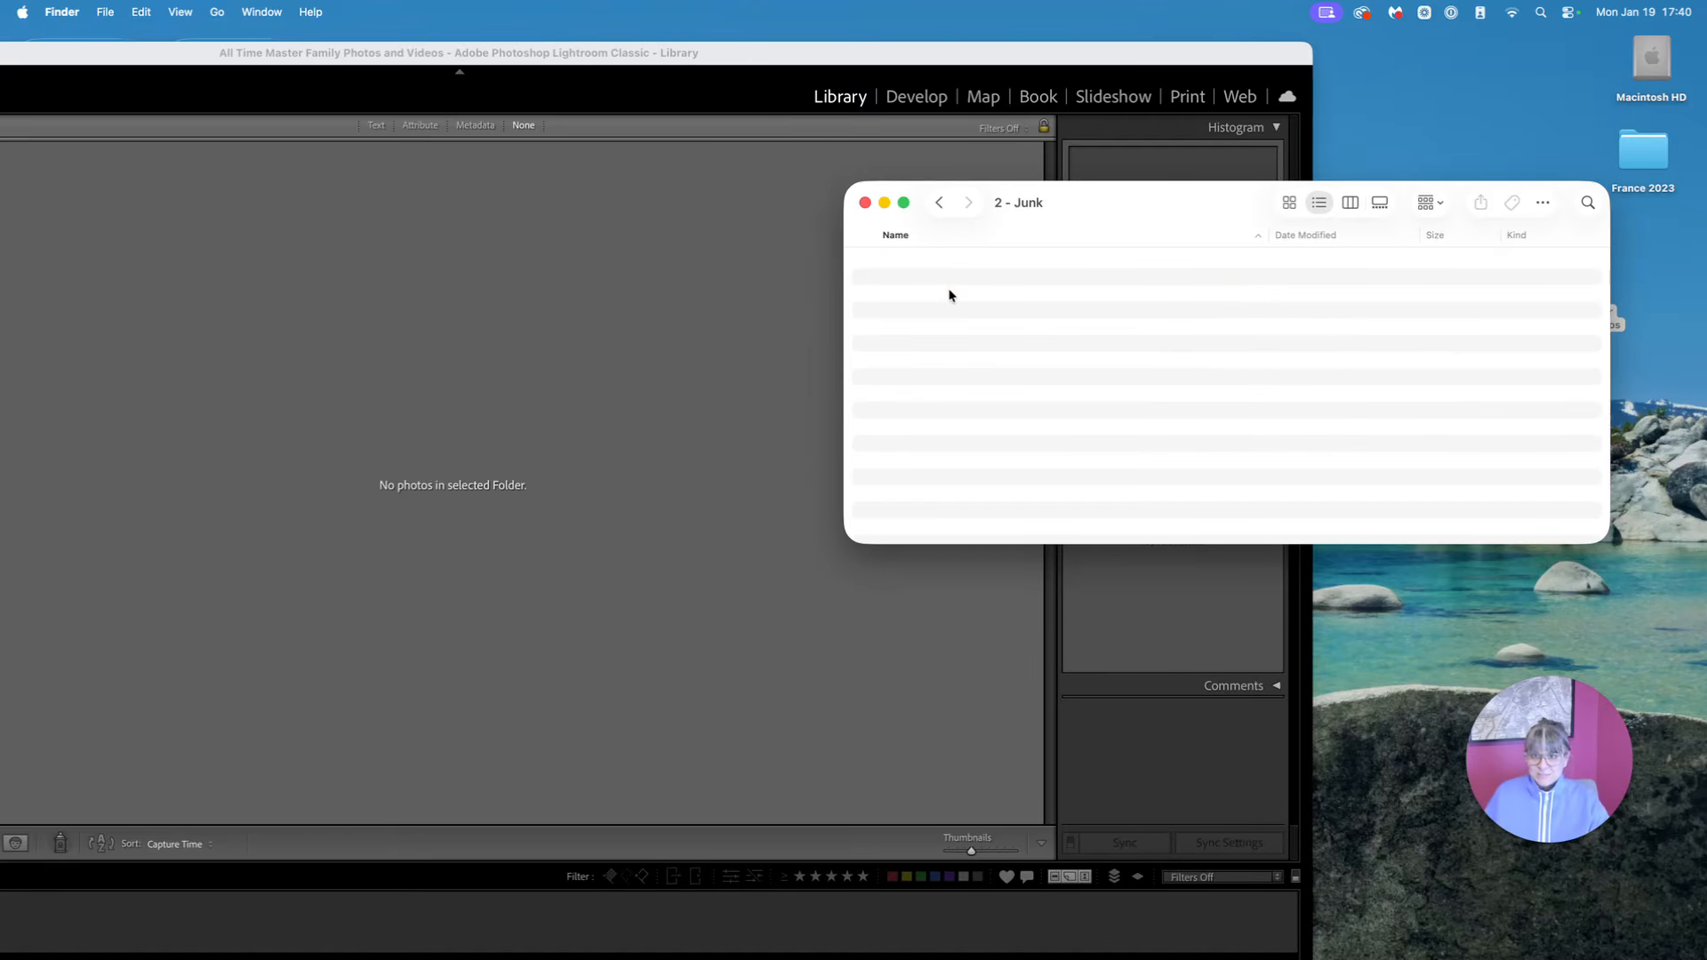
Switch to Photos and delete all 307 selected items in the 12: Hawaii 2024 album
{"action": "left_click_drag", "start_coordinate": [541, 46], "coordinate": [946, 198]}
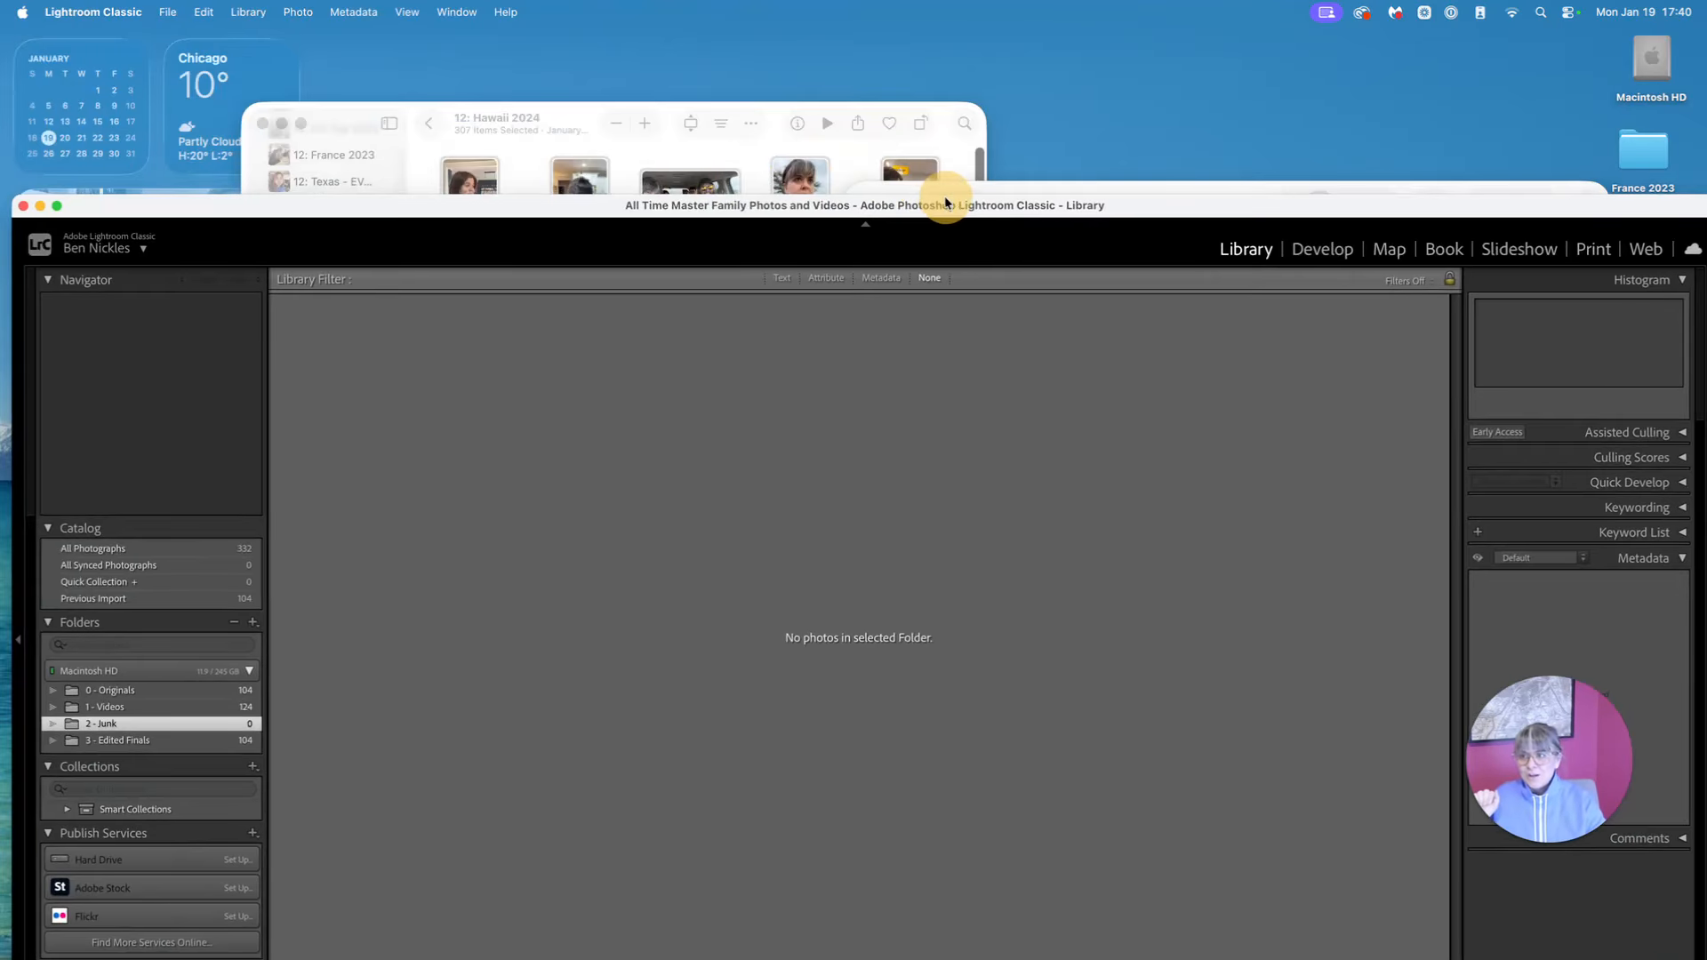
{"action": "left_click", "coordinate": [514, 120]}
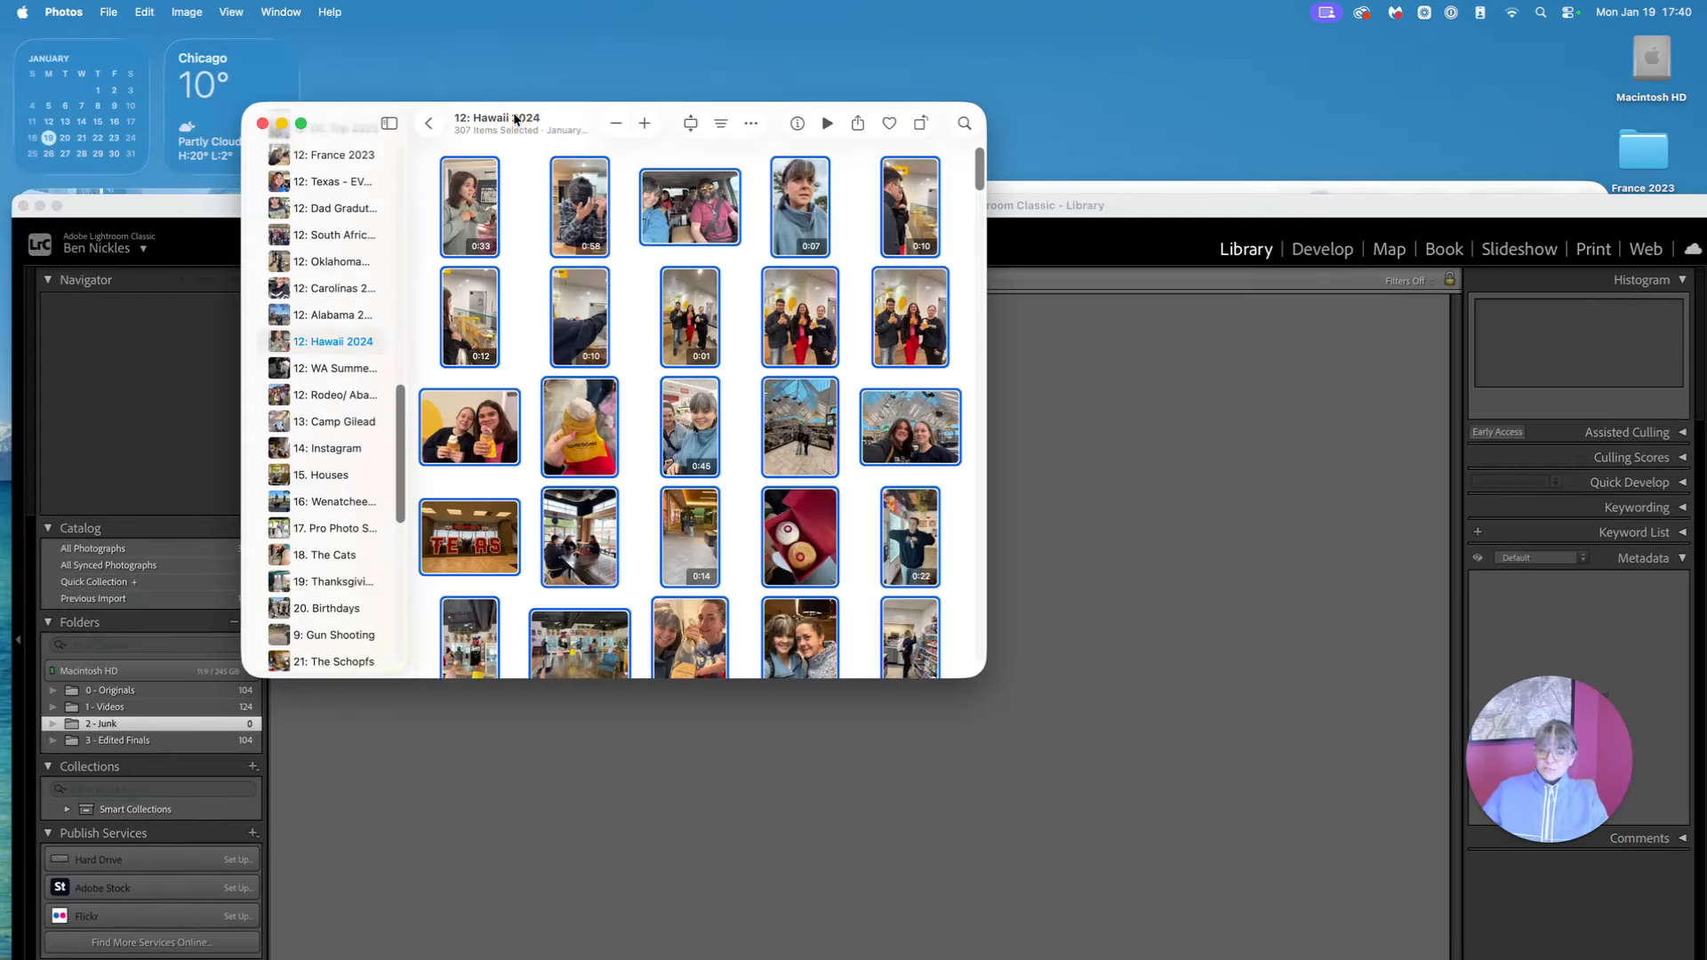
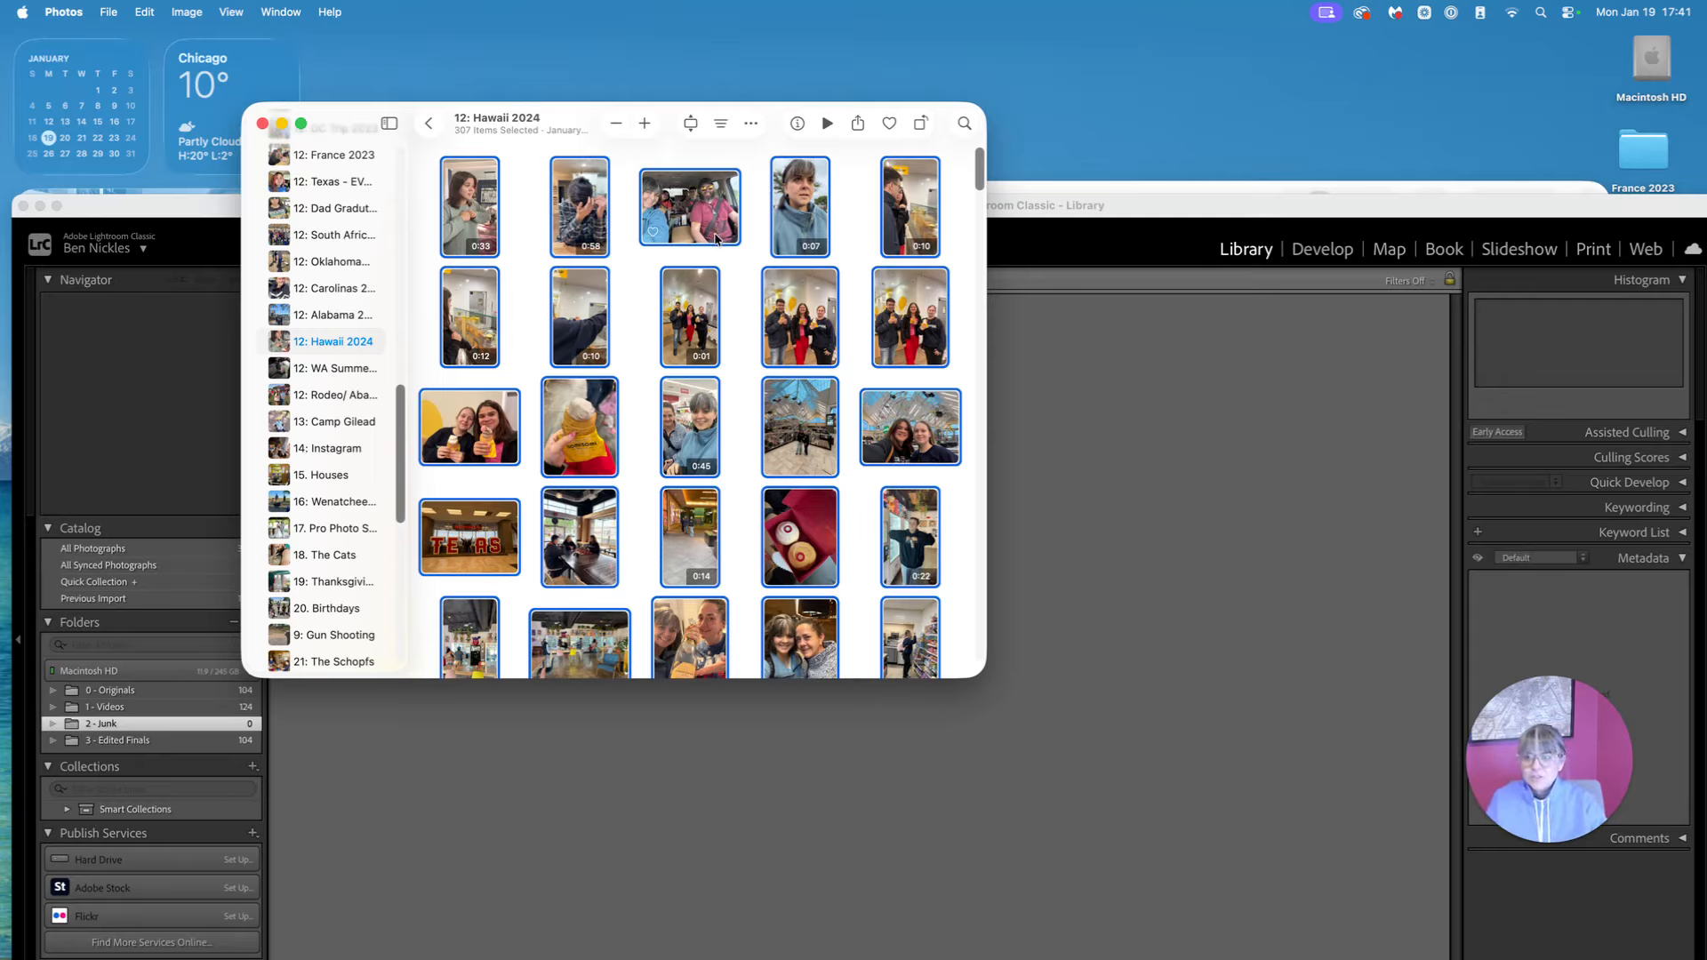
{"action": "right_click", "coordinate": [715, 237]}
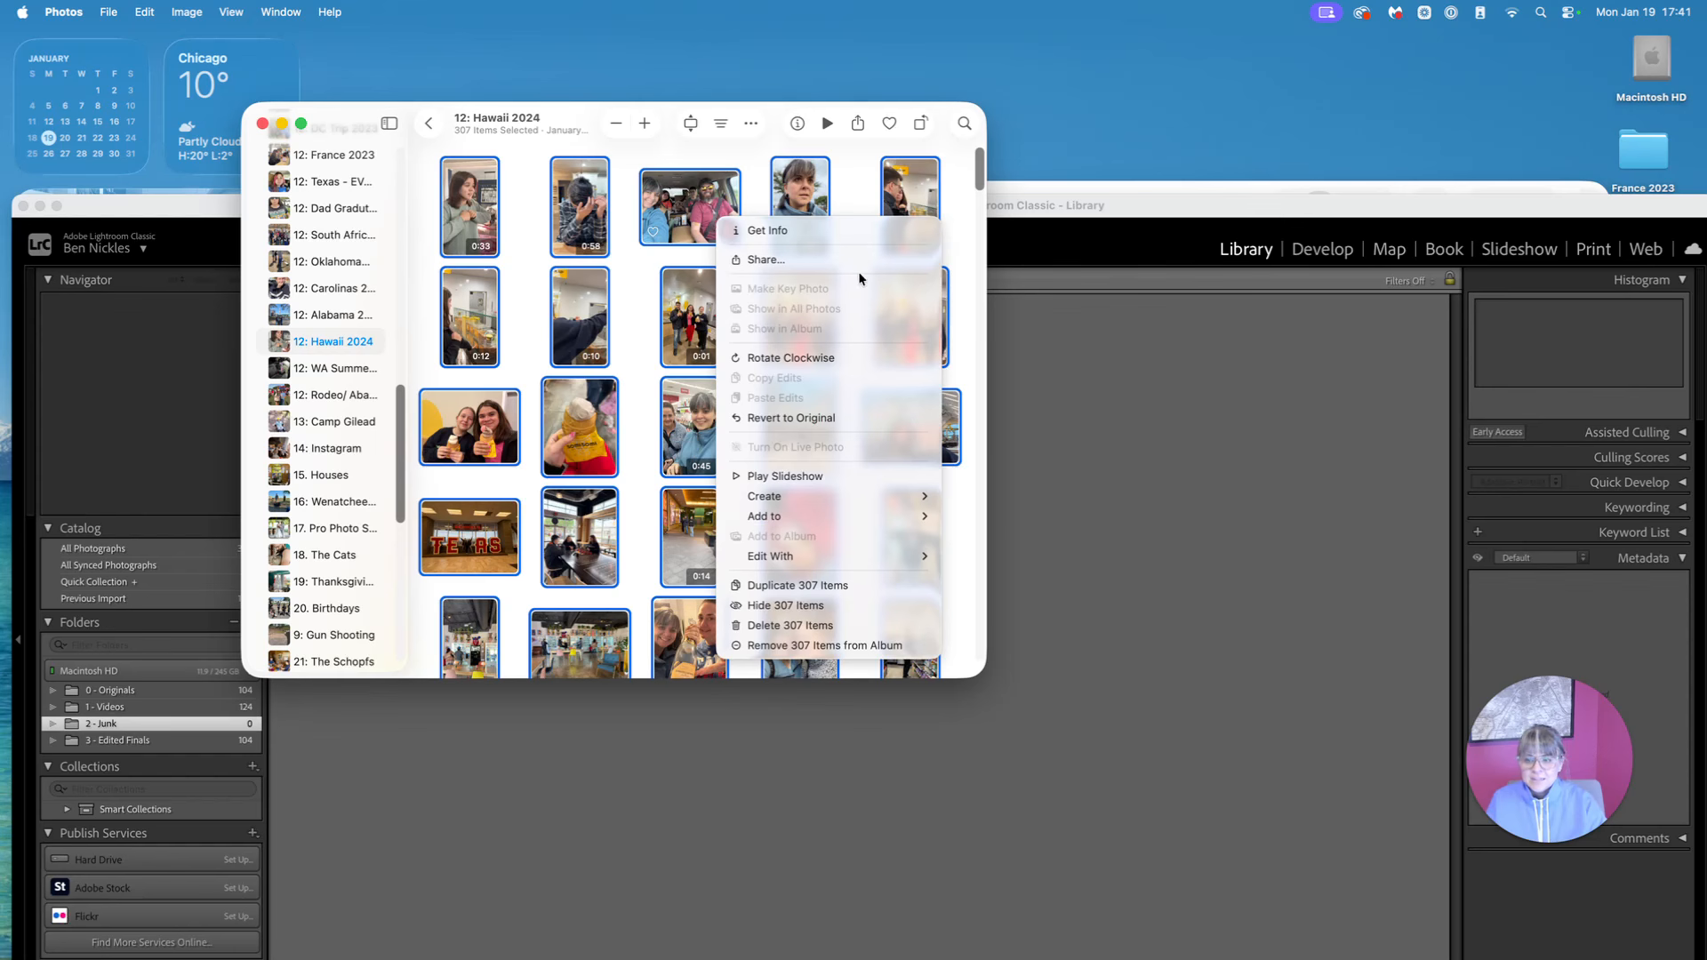
{"action": "left_click", "coordinate": [874, 626]}
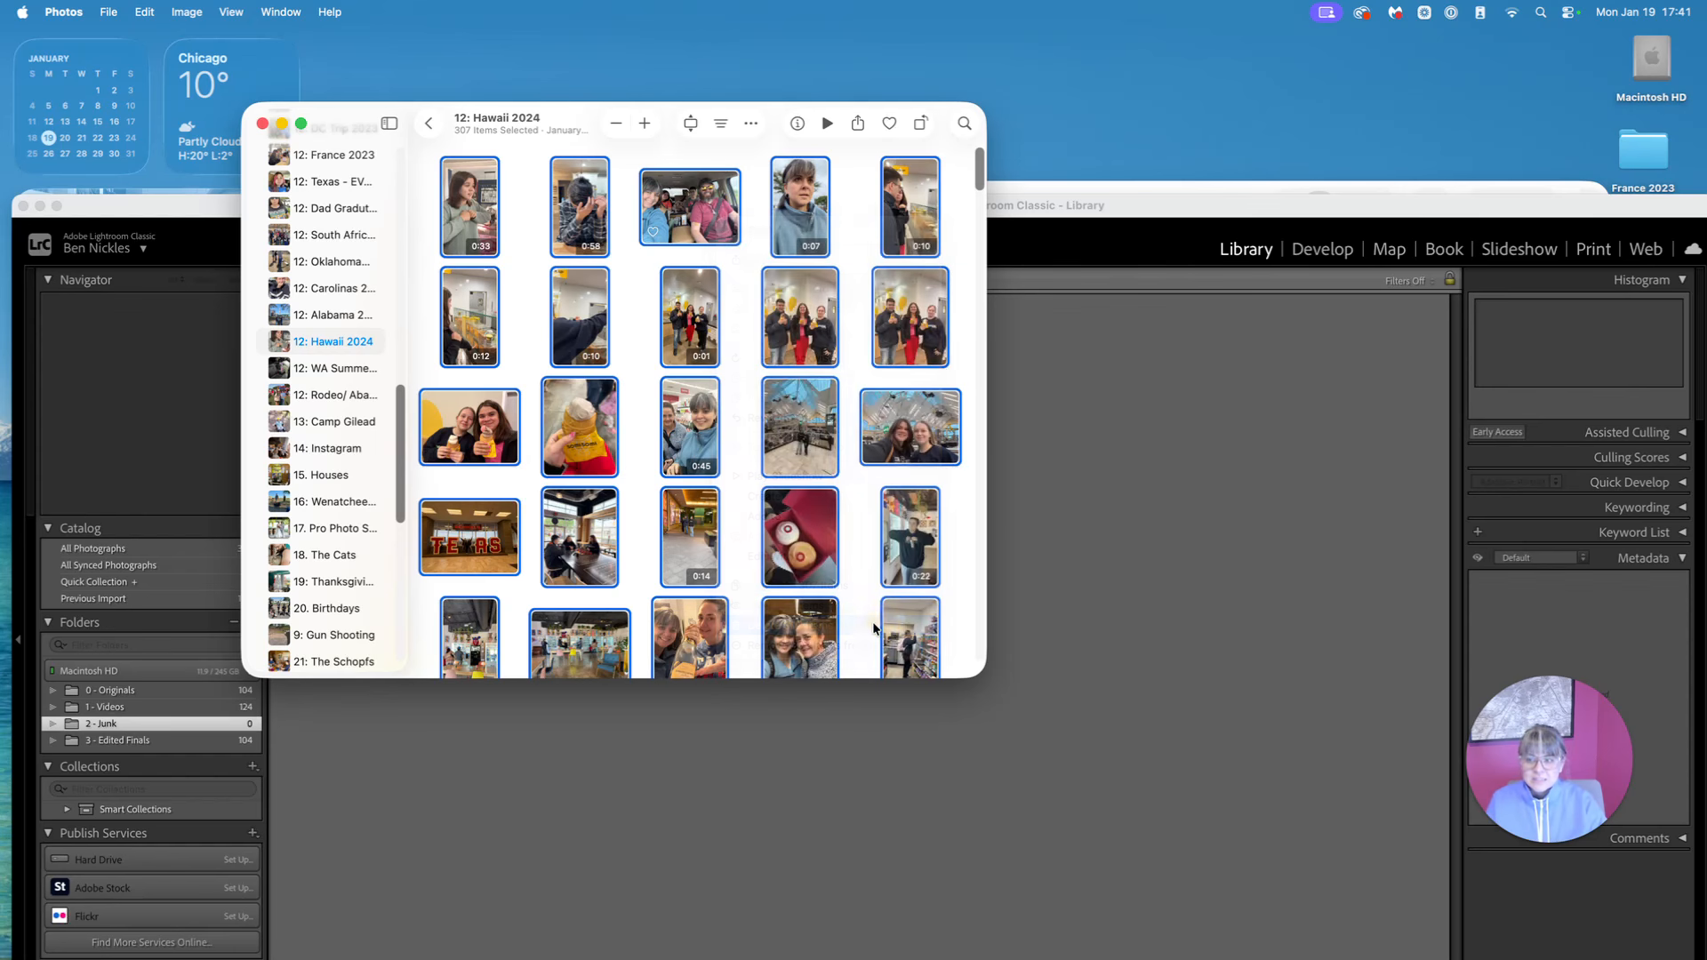
{"action": "left_click", "coordinate": [663, 436]}
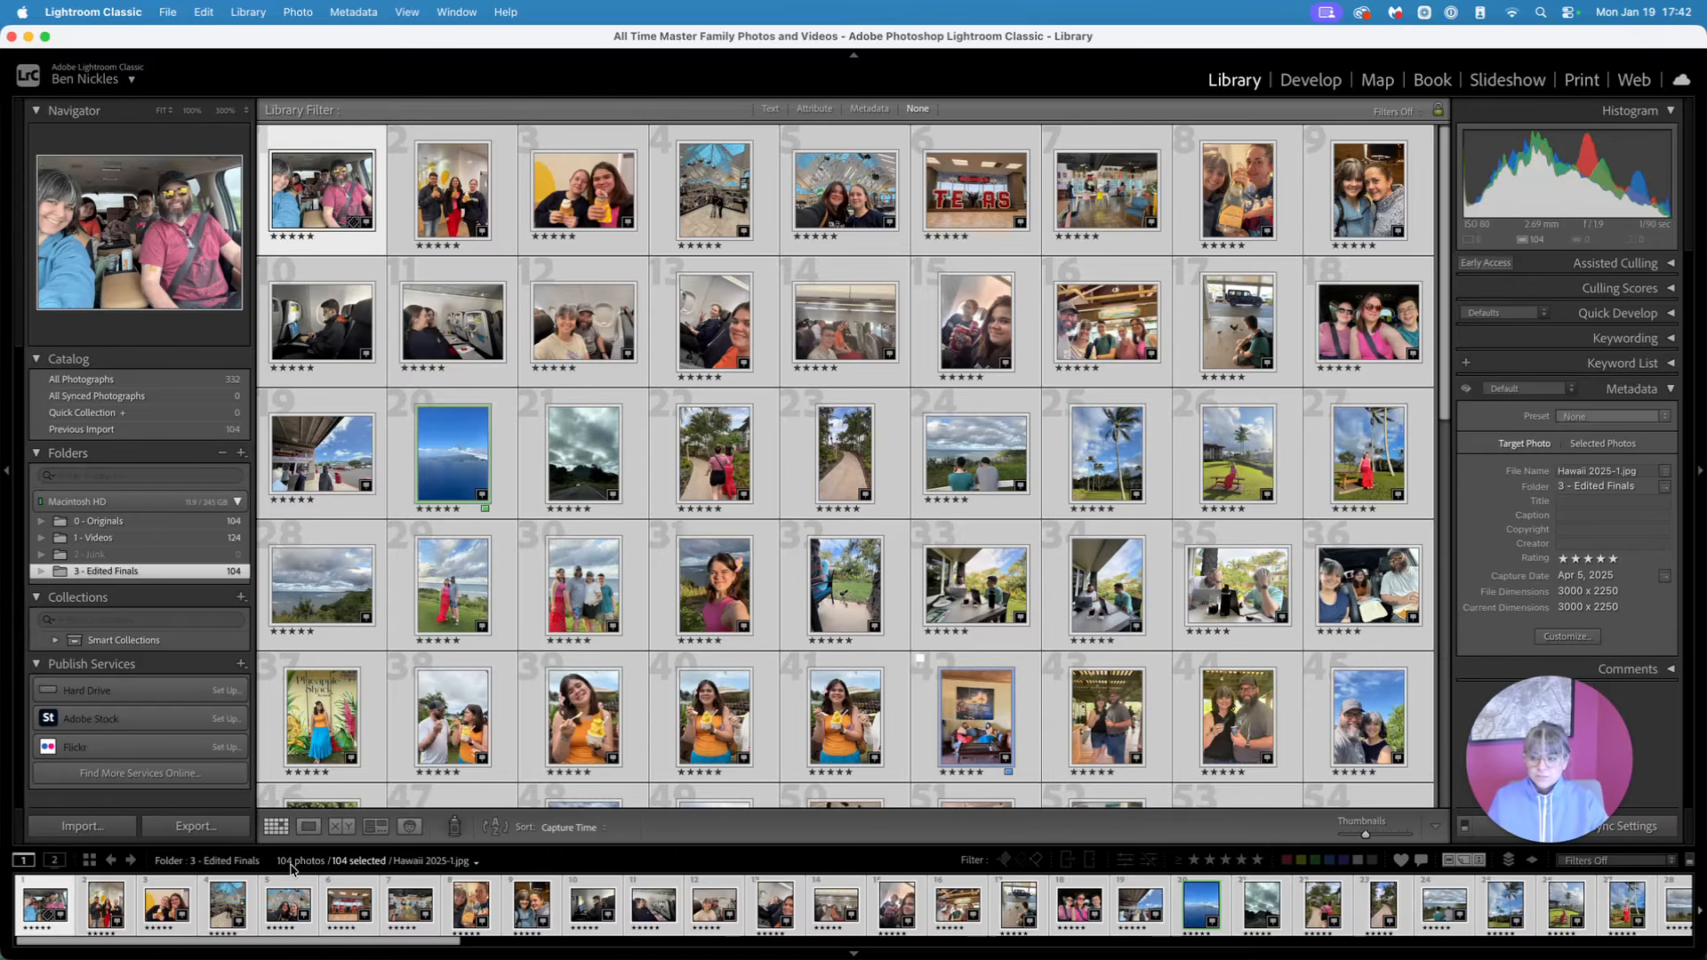
Switch to Finder, open the 3 - Edited Finals folder, and add all of its photos to the 12: Hawaii 2024 album in Photos
{"action": "left_click", "coordinate": [228, 904]}
{"action": "left_click_drag", "start_coordinate": [1434, 42], "coordinate": [1383, 507]}
{"action": "left_click", "coordinate": [1140, 218]}
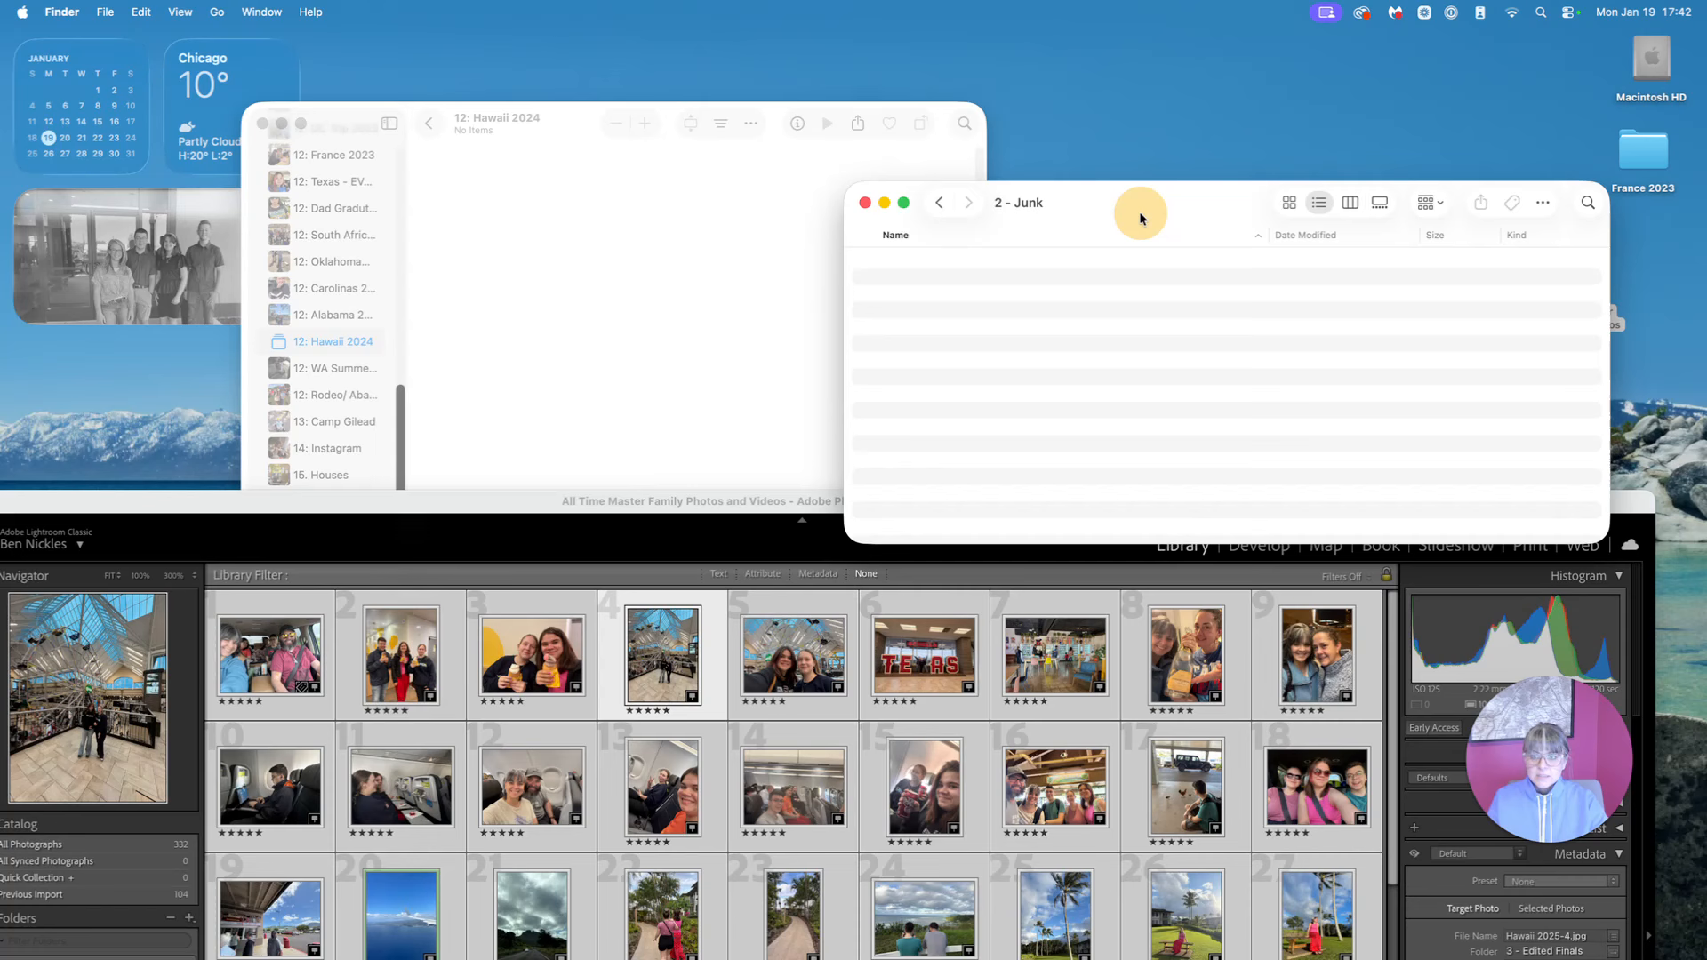
{"action": "left_click", "coordinate": [938, 204]}
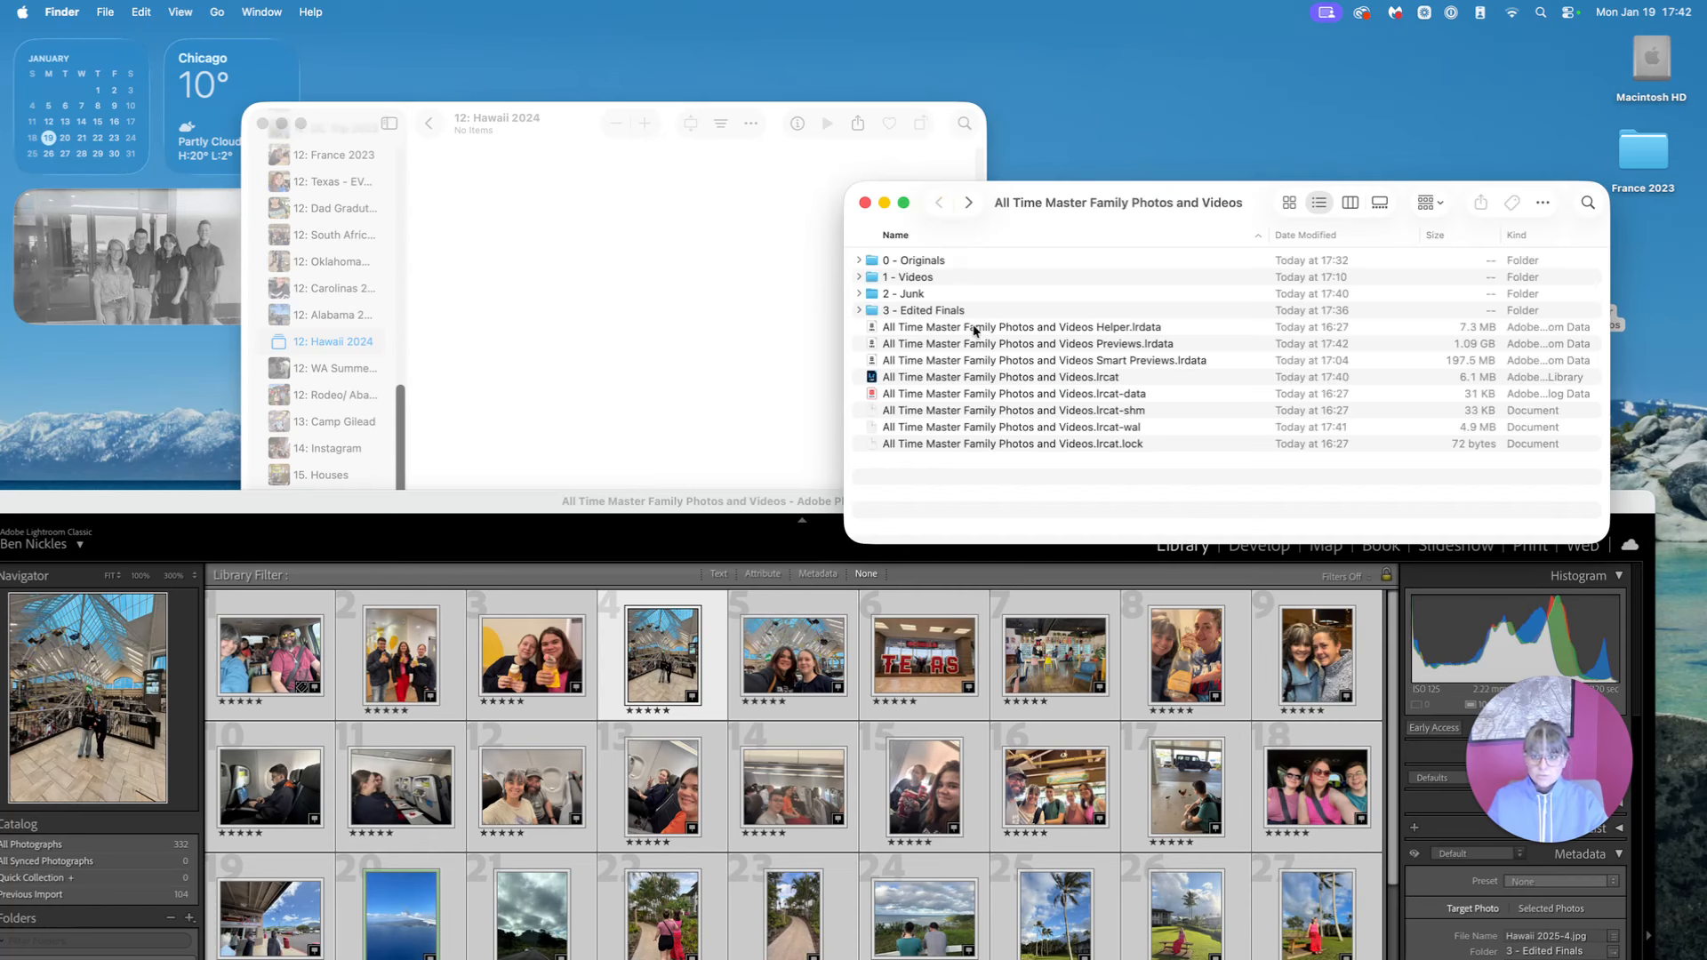
{"action": "double_click", "coordinate": [940, 311]}
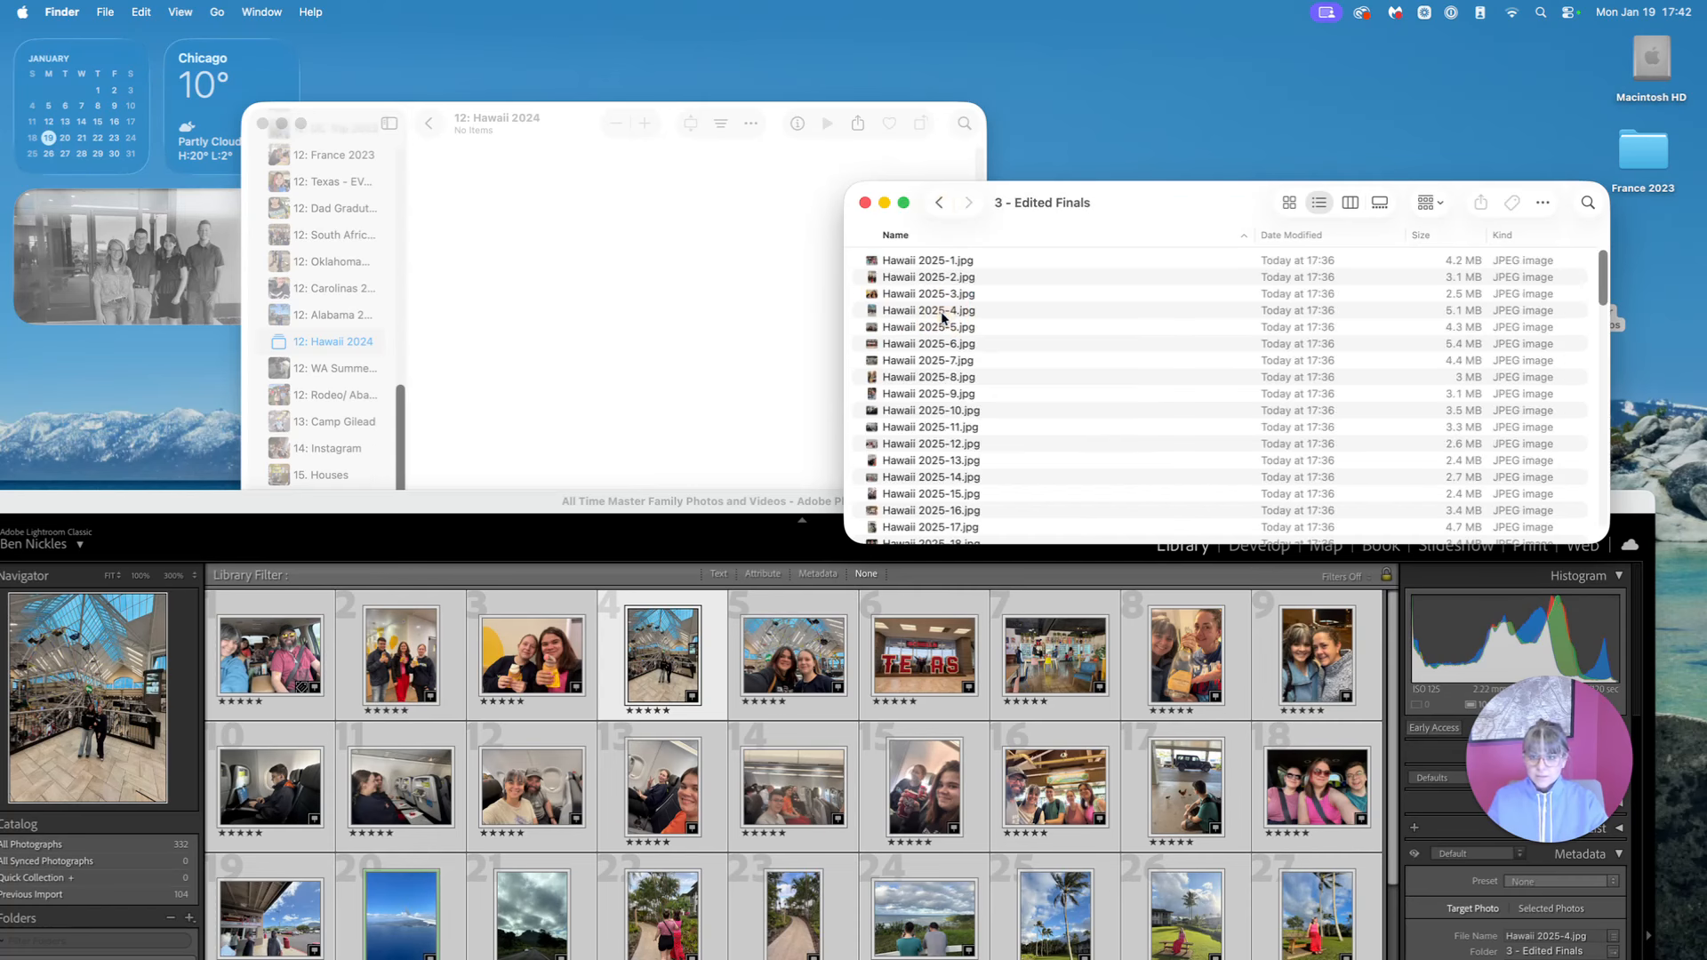
{"action": "left_click", "coordinate": [919, 259]}
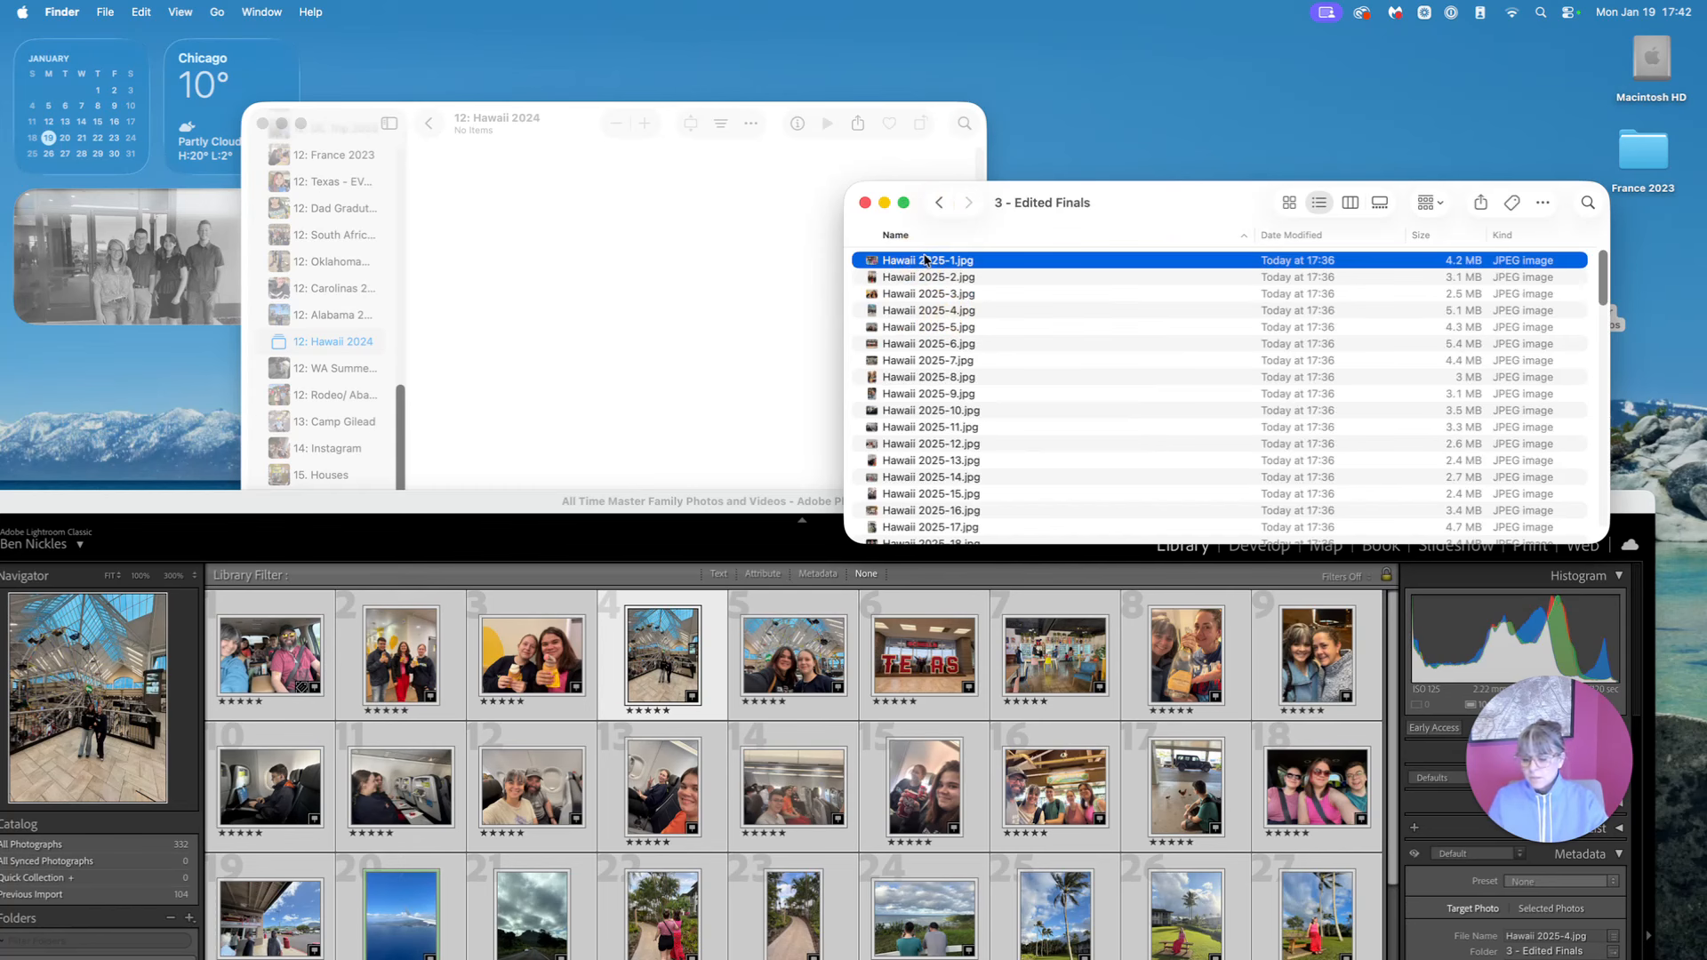
{"action": "key", "text": "super+a"}
{"action": "left_click_drag", "start_coordinate": [925, 260], "coordinate": [581, 230]}
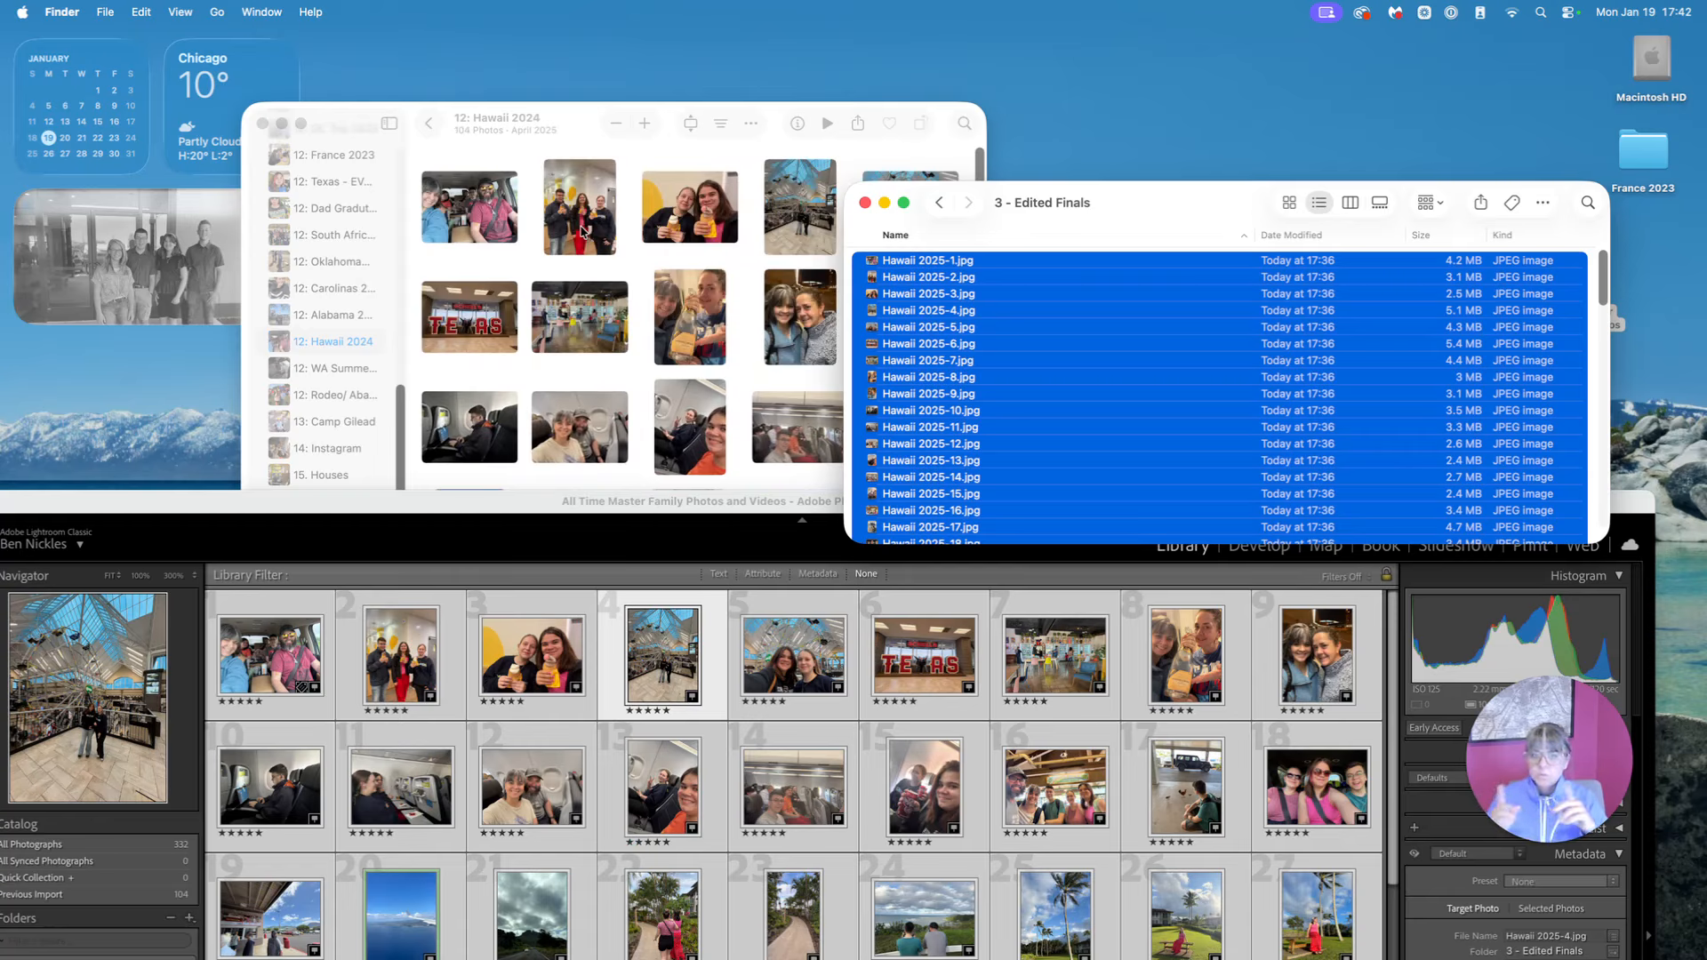
{"action": "left_click", "coordinate": [1319, 442]}
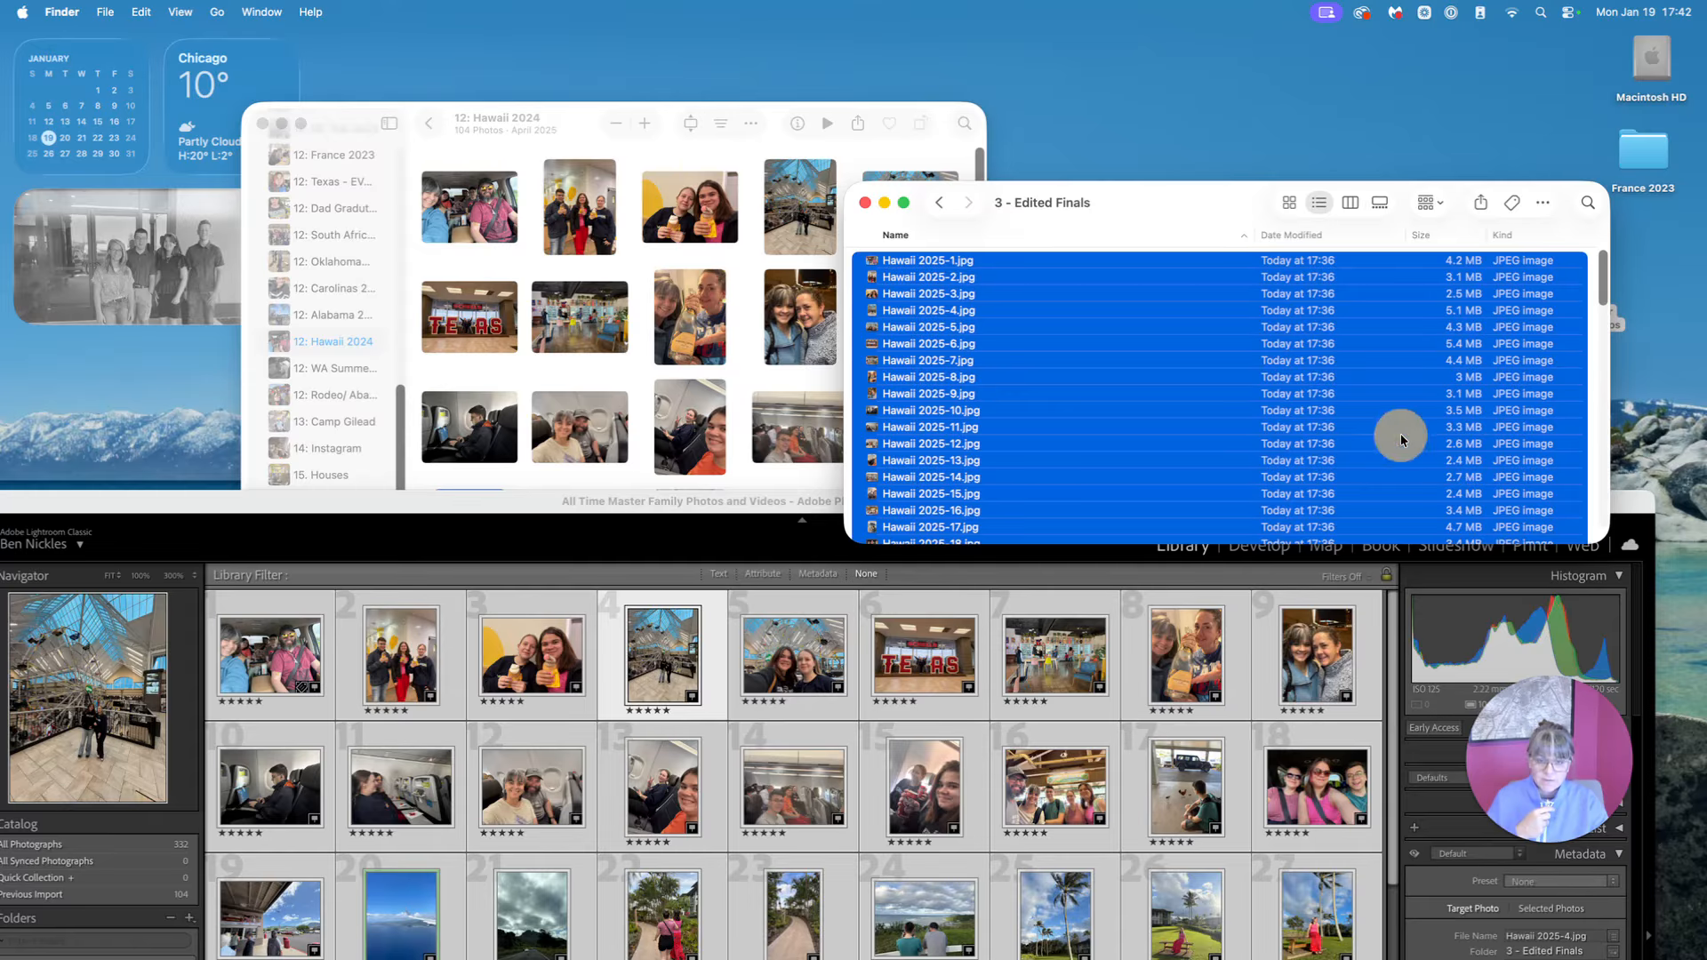
{"action": "left_click", "coordinate": [644, 192]}
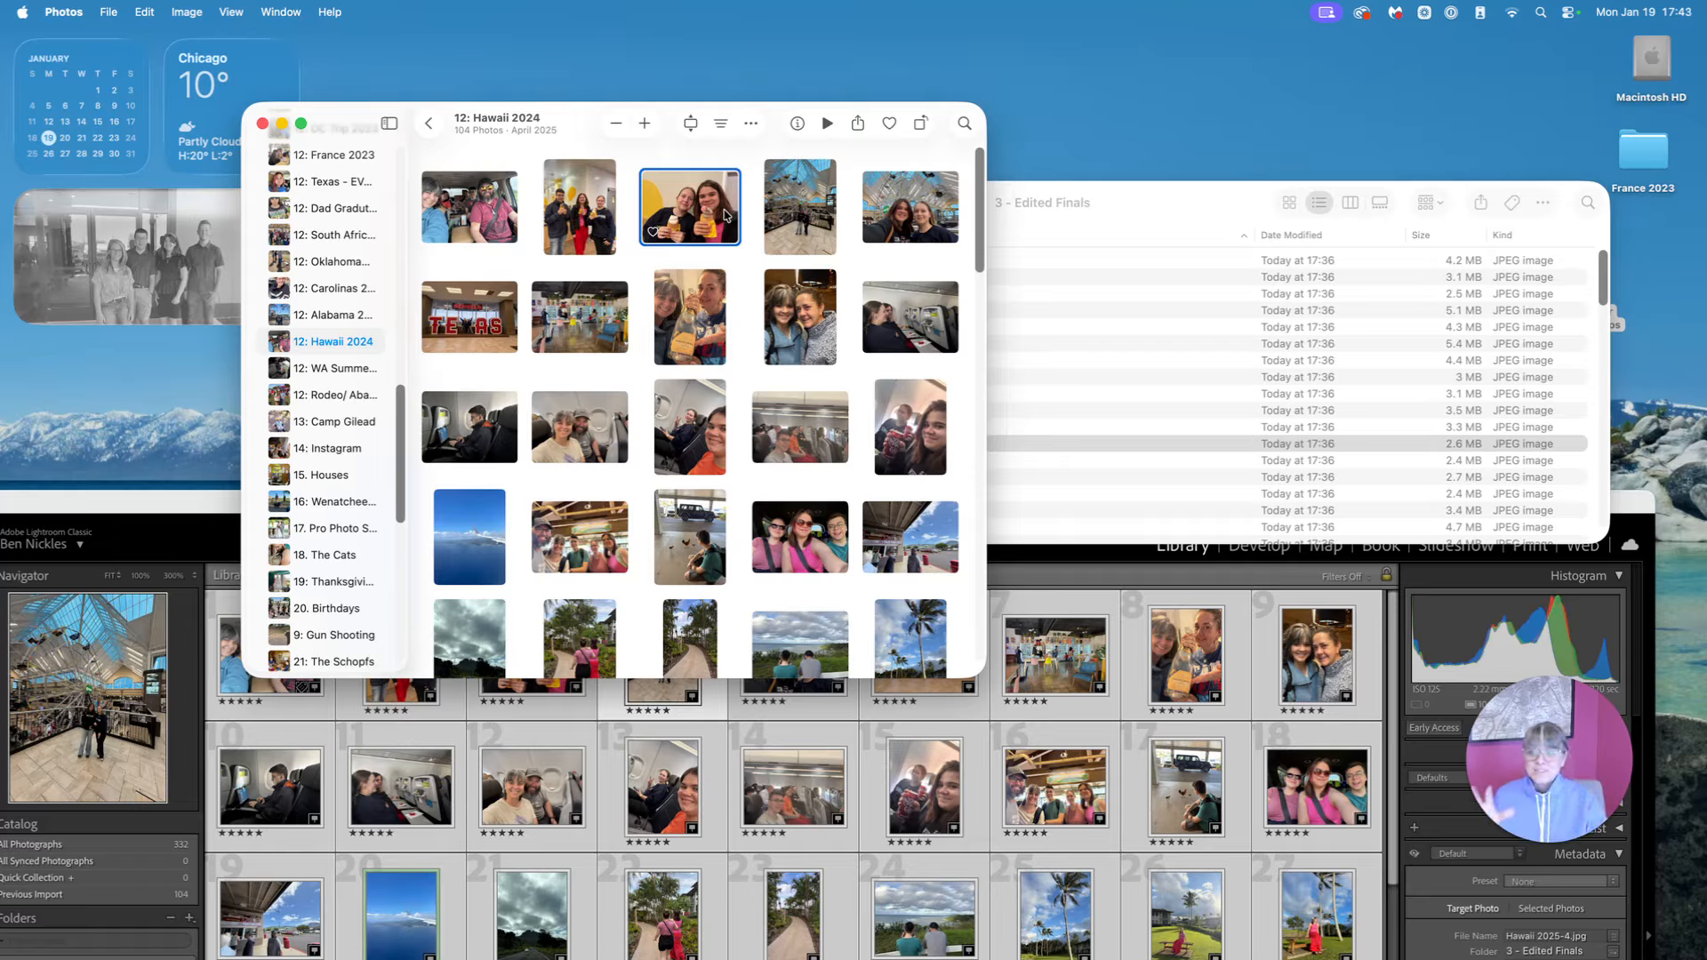
Return to Lightroom Classic, deselect all photos, and give photos 24, 23 and 31 in 3 - Edited Finals the Blue color label
{"action": "left_click", "coordinate": [141, 519]}
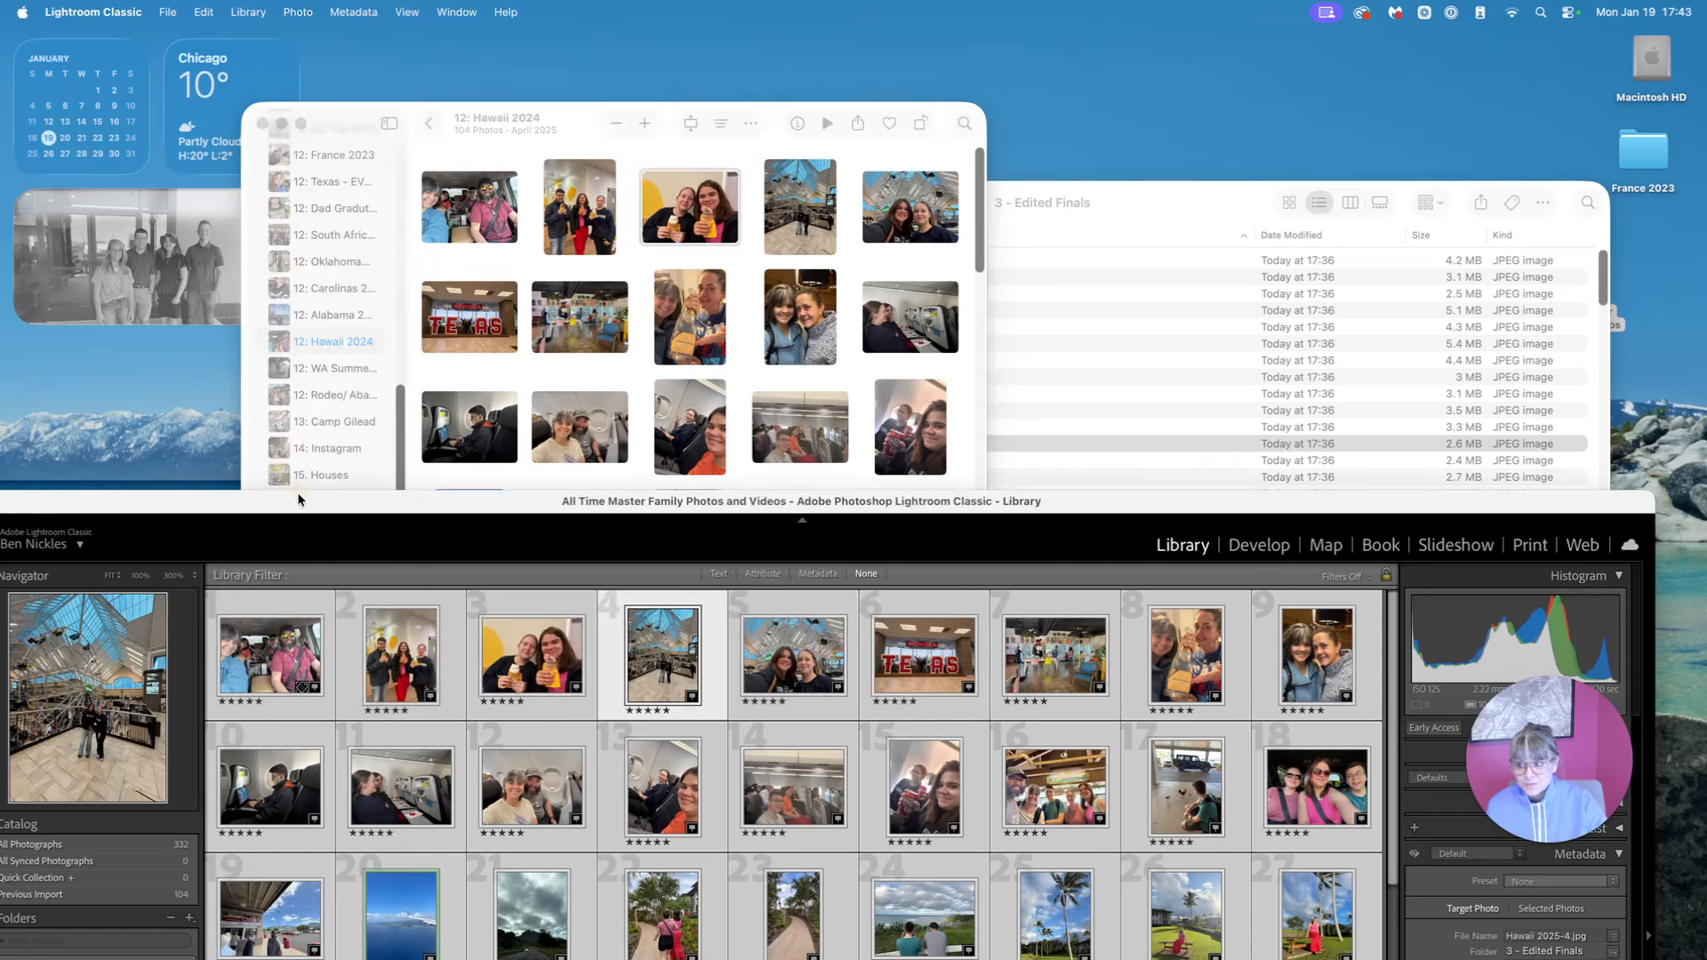
{"action": "double_click", "coordinate": [298, 495]}
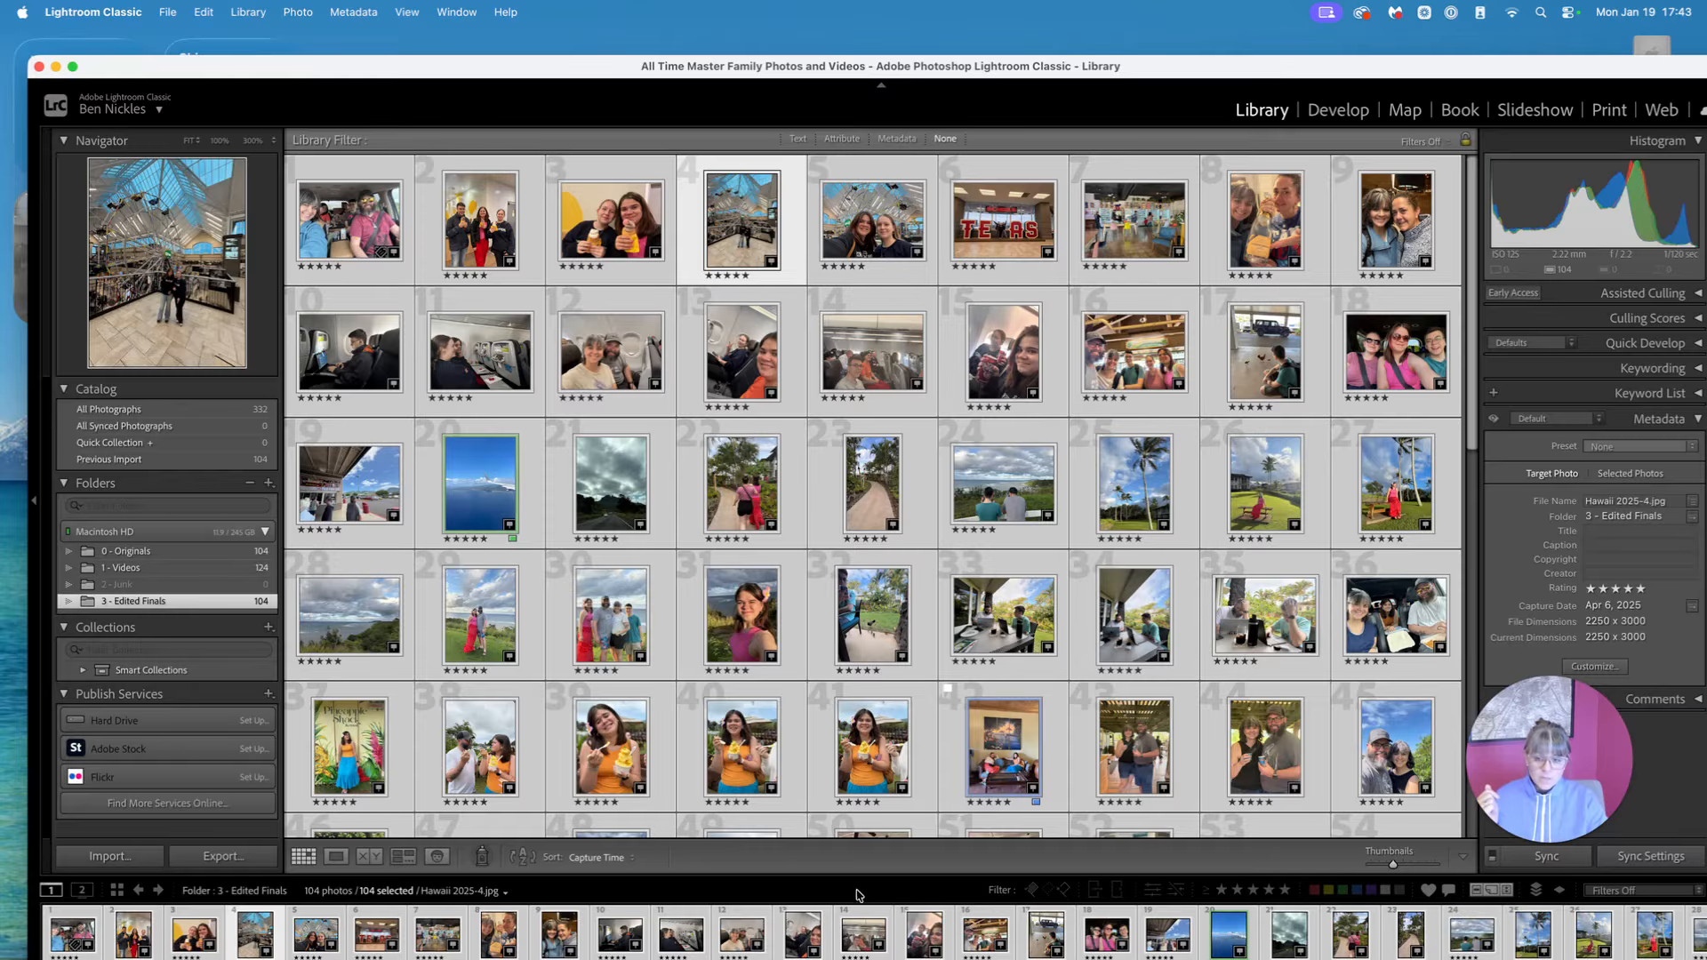
{"action": "key", "text": "super+d"}
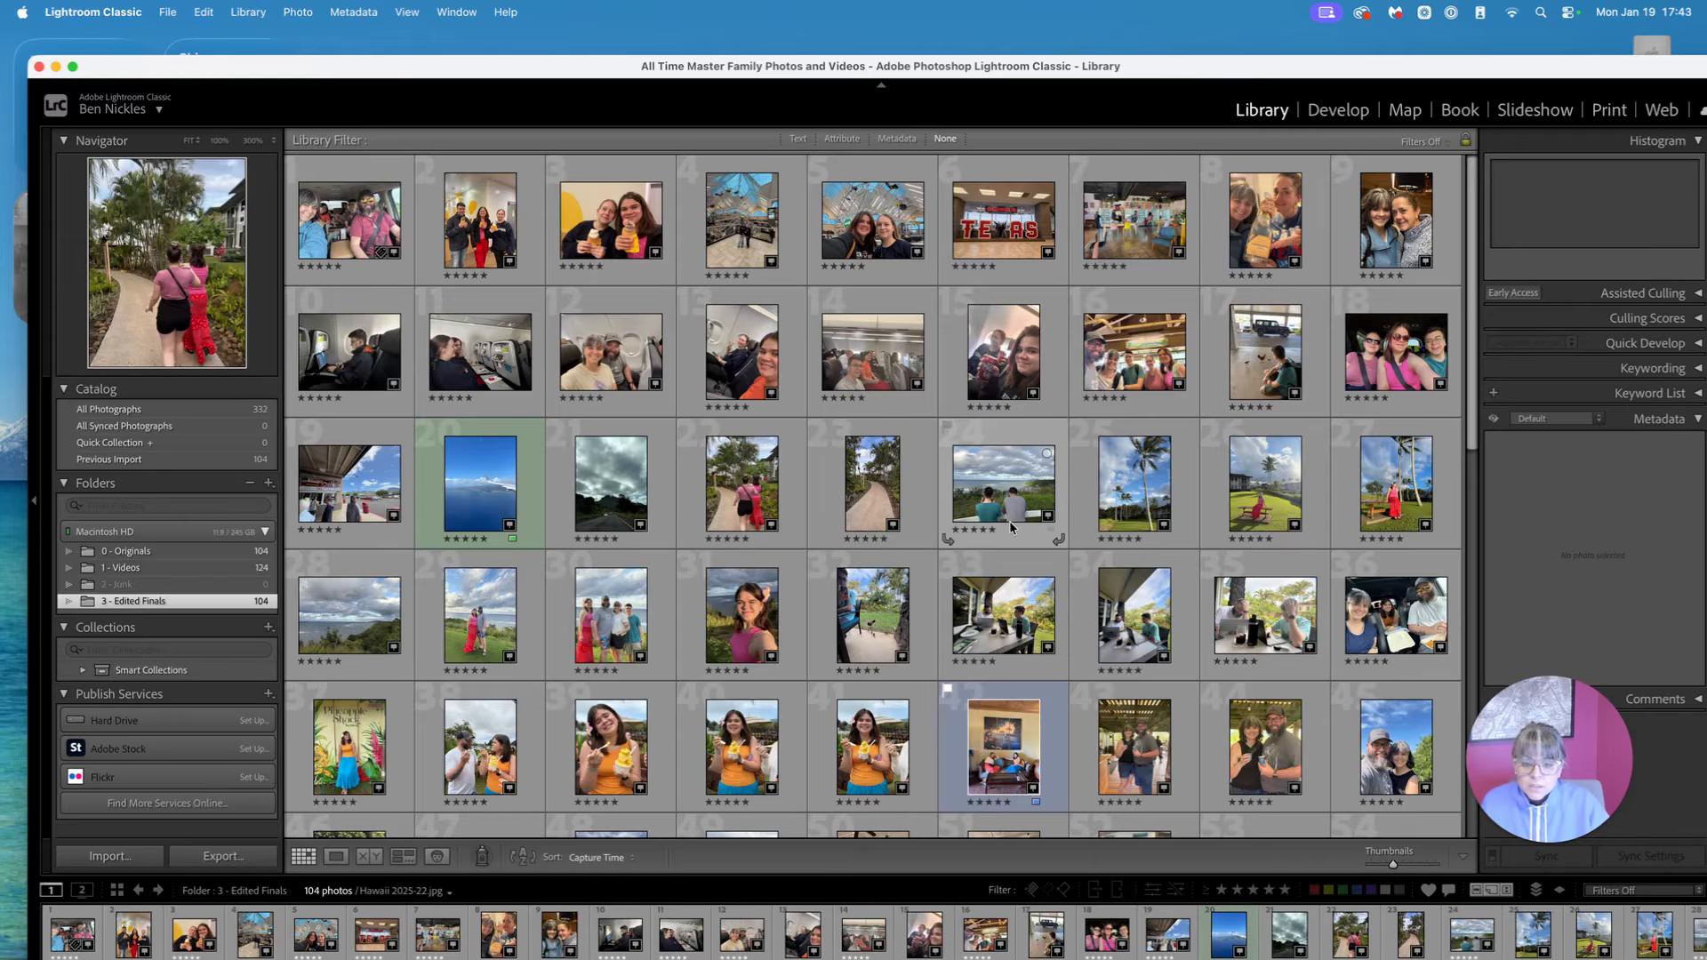
{"action": "left_click", "coordinate": [1019, 483]}
{"action": "key", "text": "9"}
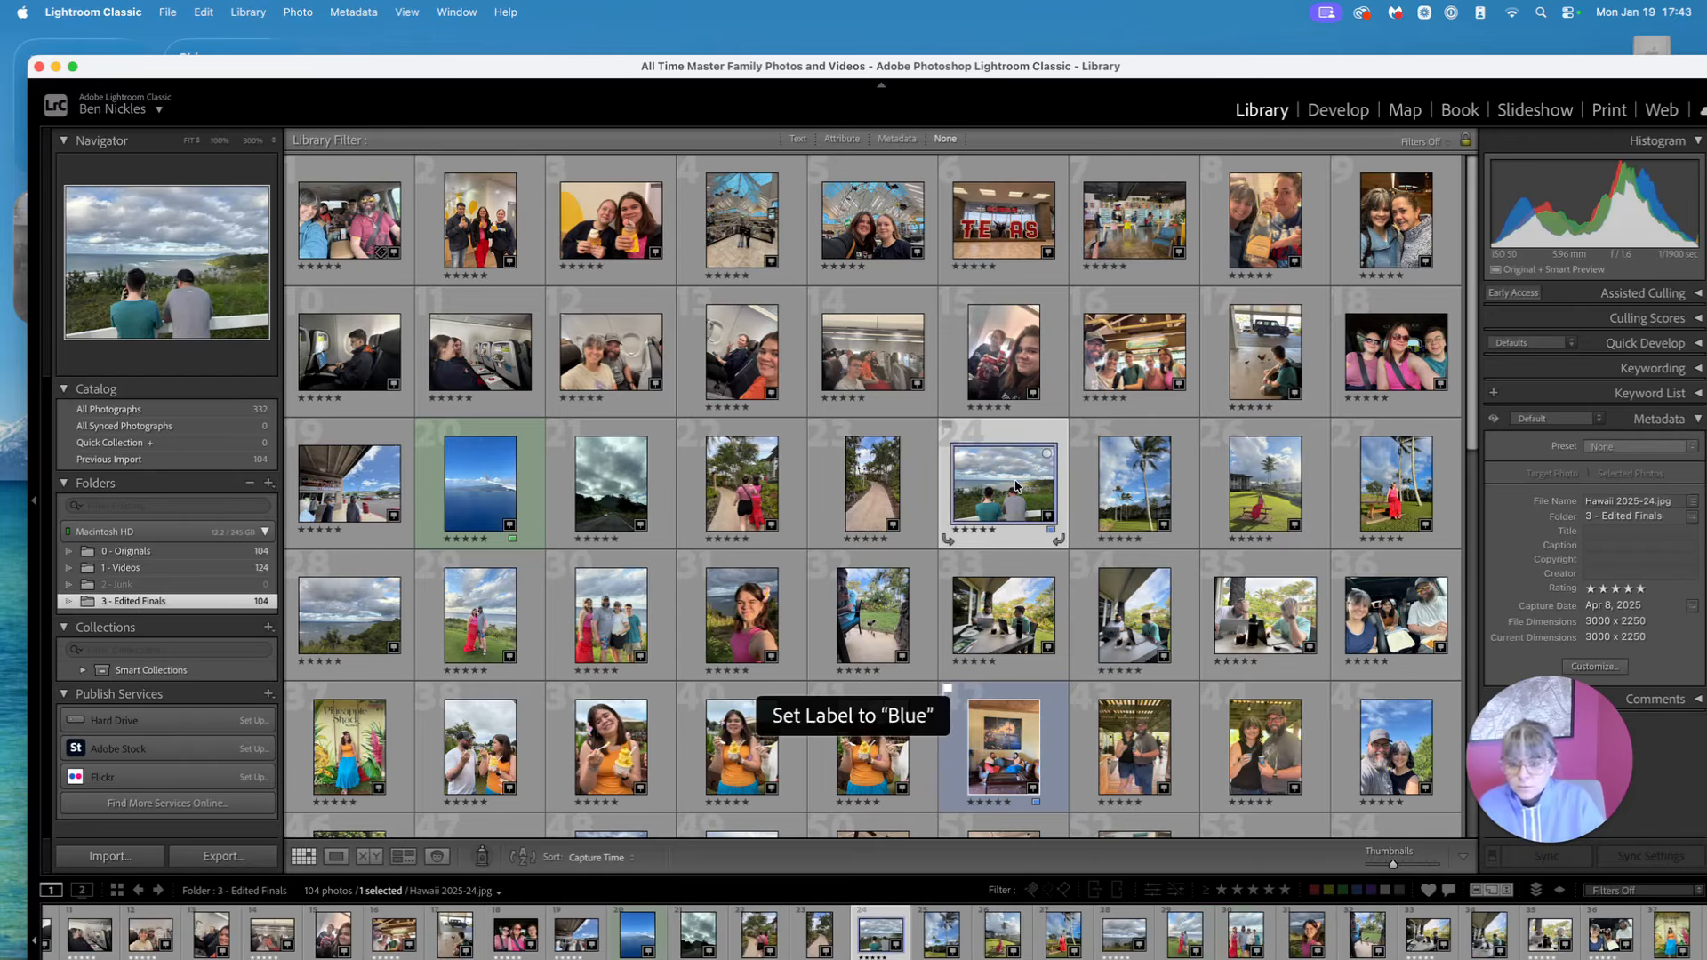
{"action": "key", "text": "Left"}
{"action": "key", "text": "9"}
{"action": "key", "text": "Left"}
{"action": "key", "text": "Down"}
{"action": "key", "text": "9"}
Label photo 30 Red, photo 13 Blue and photo 4 Yellow, and enlarge the catalog window to fill the screen
{"action": "key", "text": "Left"}
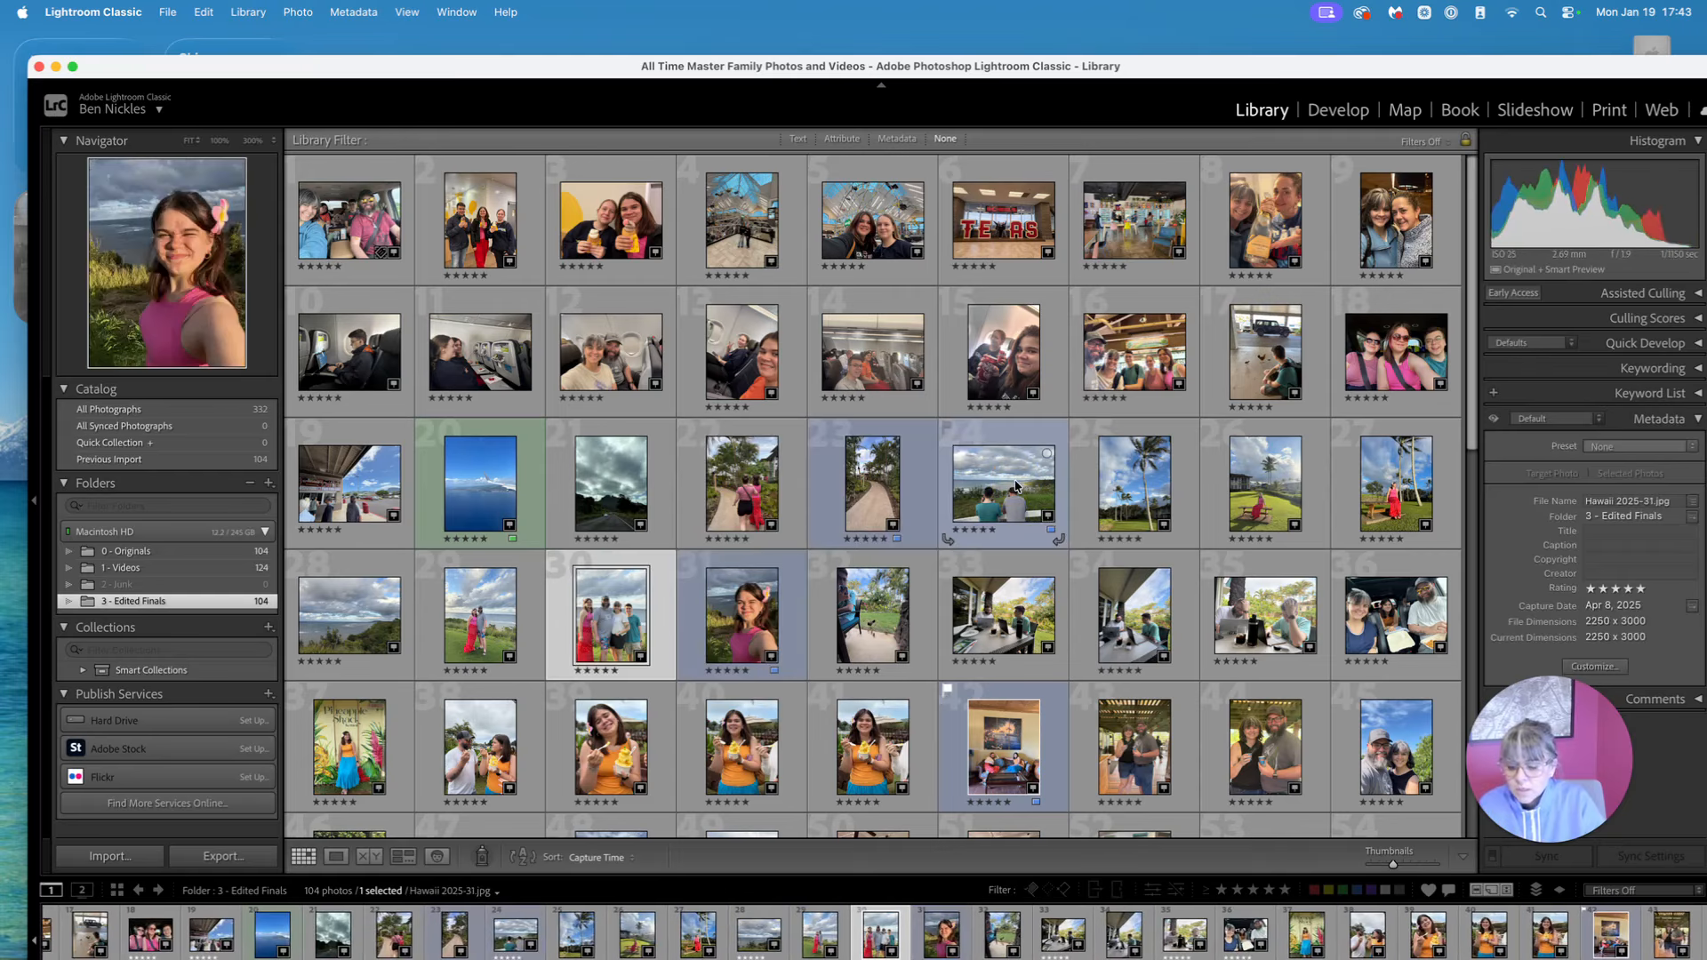
{"action": "key", "text": "6"}
{"action": "key", "text": "Up"}
{"action": "key", "text": "4"}
{"action": "key", "text": "Up"}
{"action": "key", "text": "Right"}
{"action": "key", "text": "9"}
{"action": "key", "text": "Up"}
{"action": "key", "text": "7"}
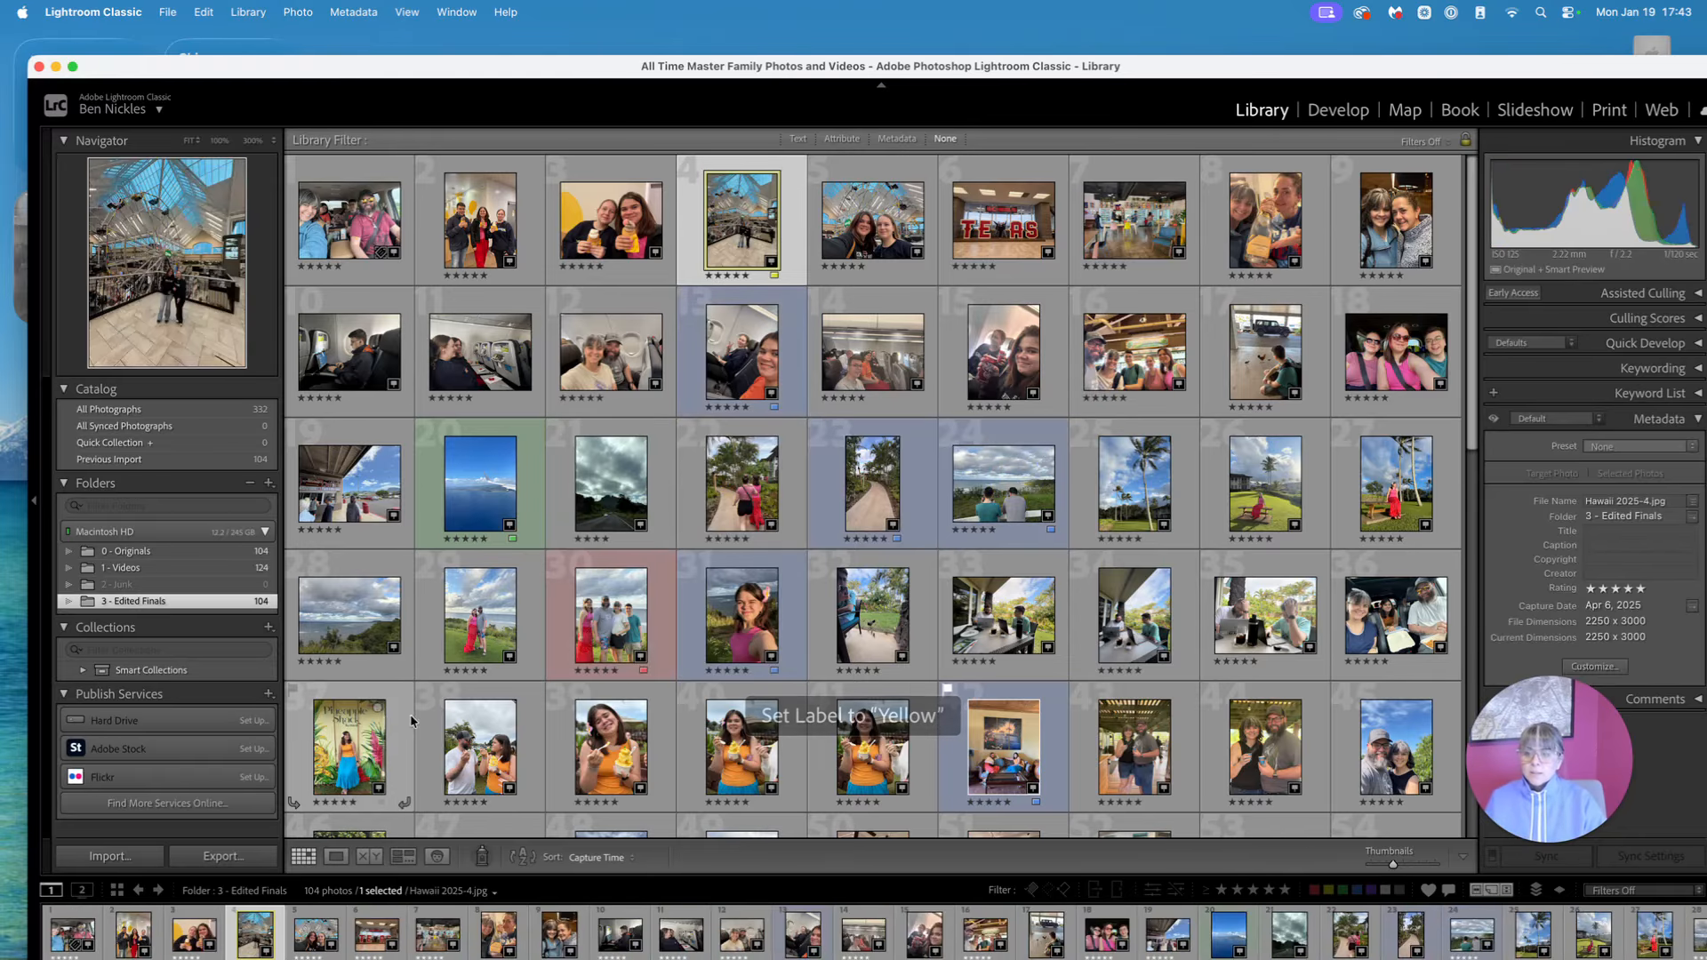
{"action": "double_click", "coordinate": [784, 68]}
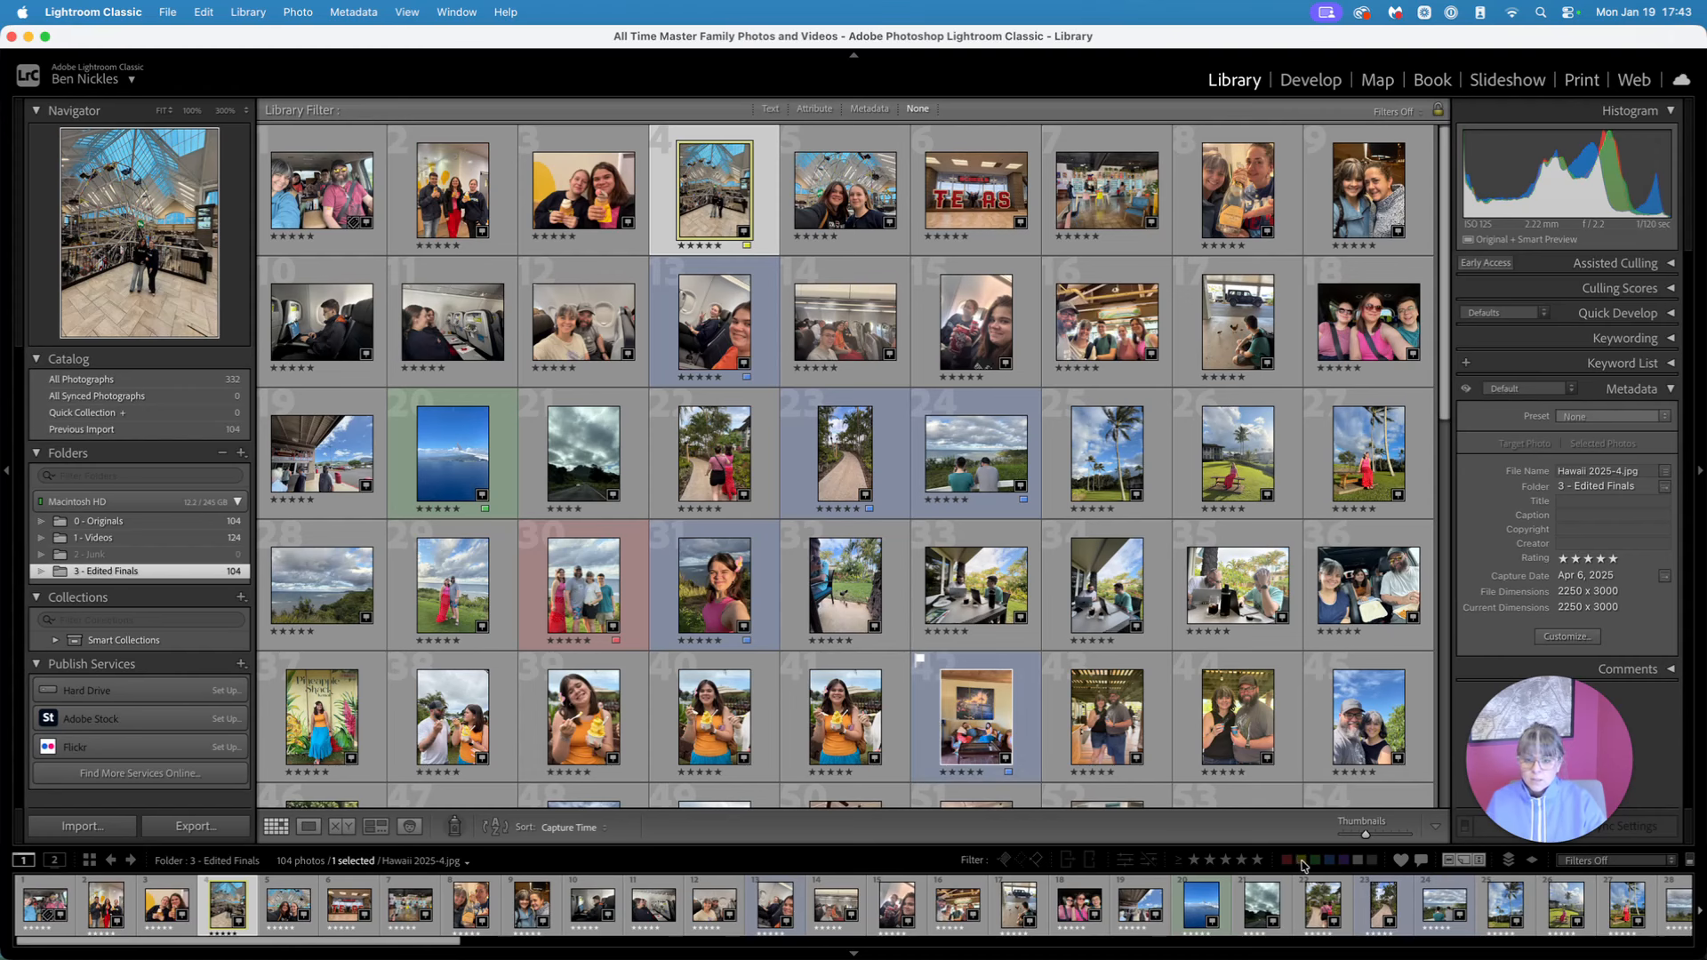
Filter the 3 - Edited Finals photos to those with the Blue label and a rating of four stars or higher
{"action": "left_click", "coordinate": [1330, 861]}
{"action": "left_click", "coordinate": [1330, 861]}
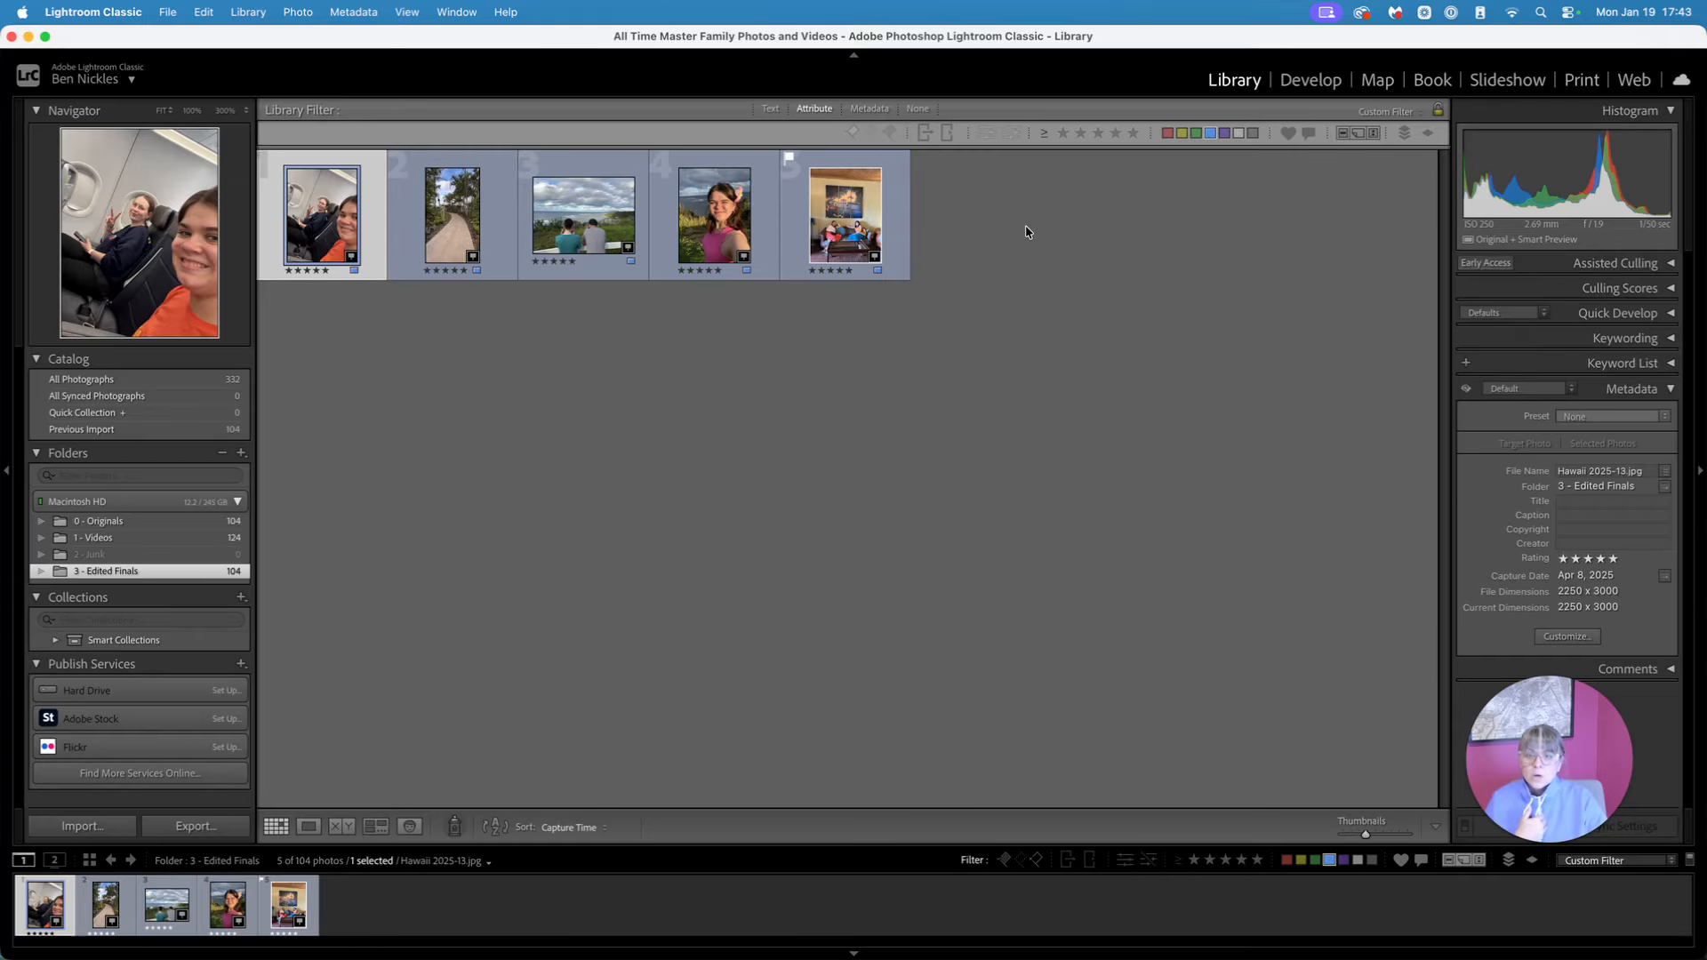
{"action": "left_click", "coordinate": [1242, 860]}
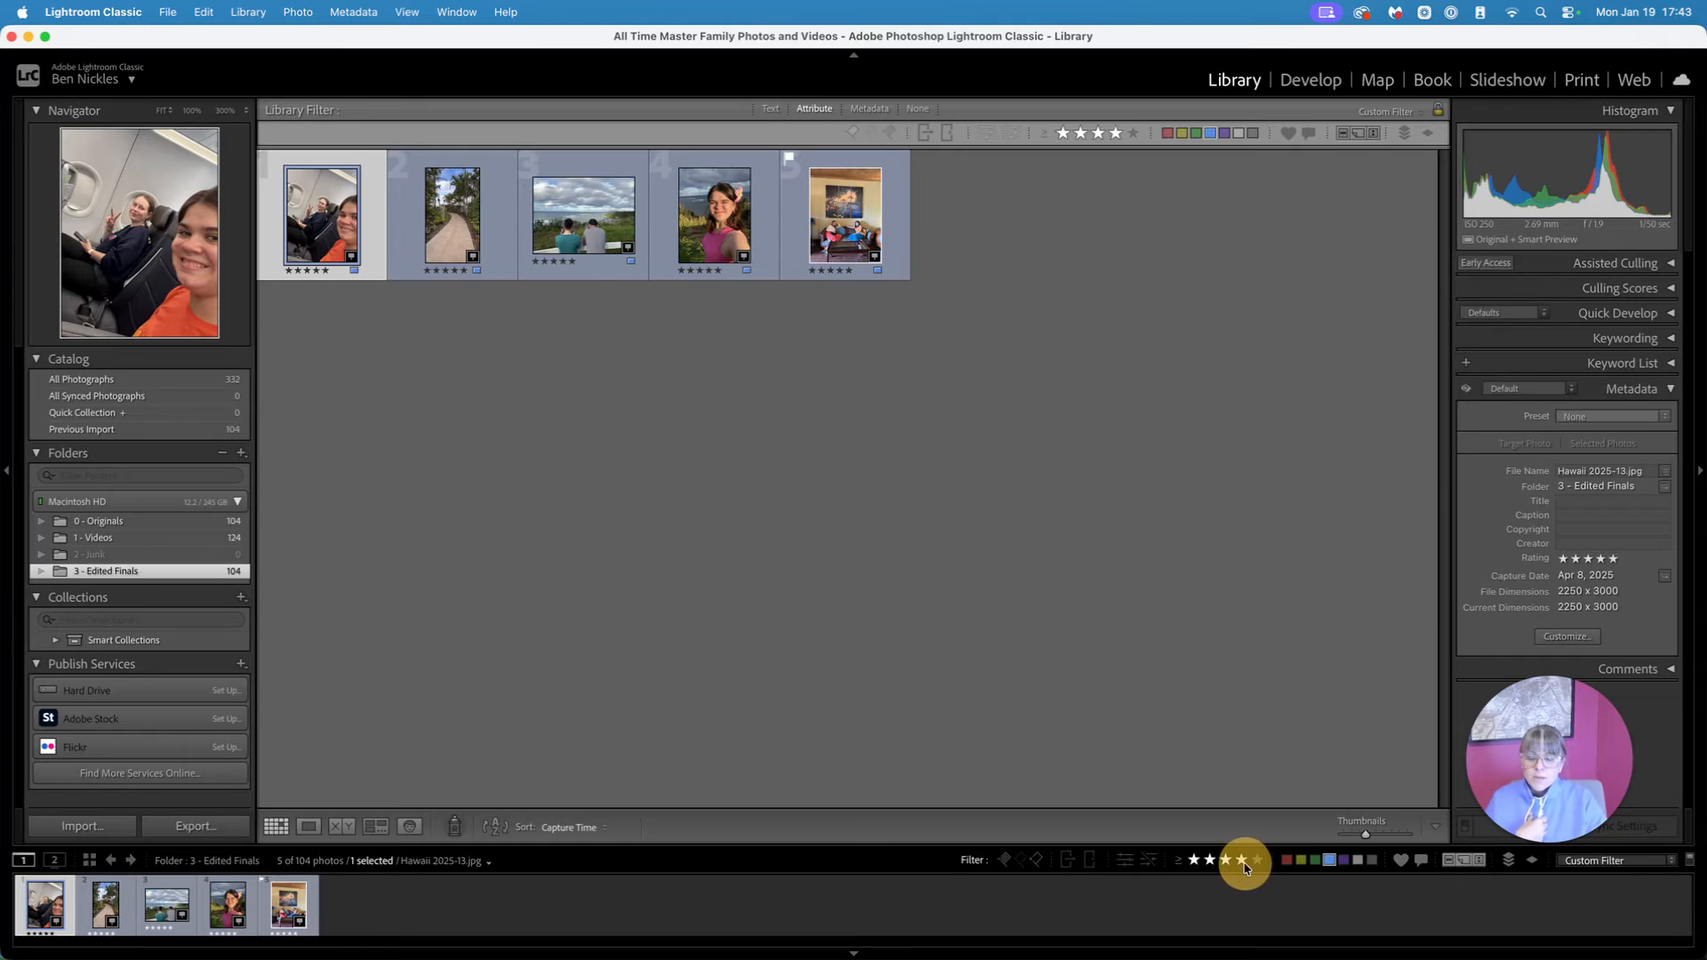
Change the rating filter to five stars or lower, and narrow the Blue-labeled photos to flagged ones
{"action": "left_click", "coordinate": [1179, 860]}
{"action": "left_click", "coordinate": [1219, 892]}
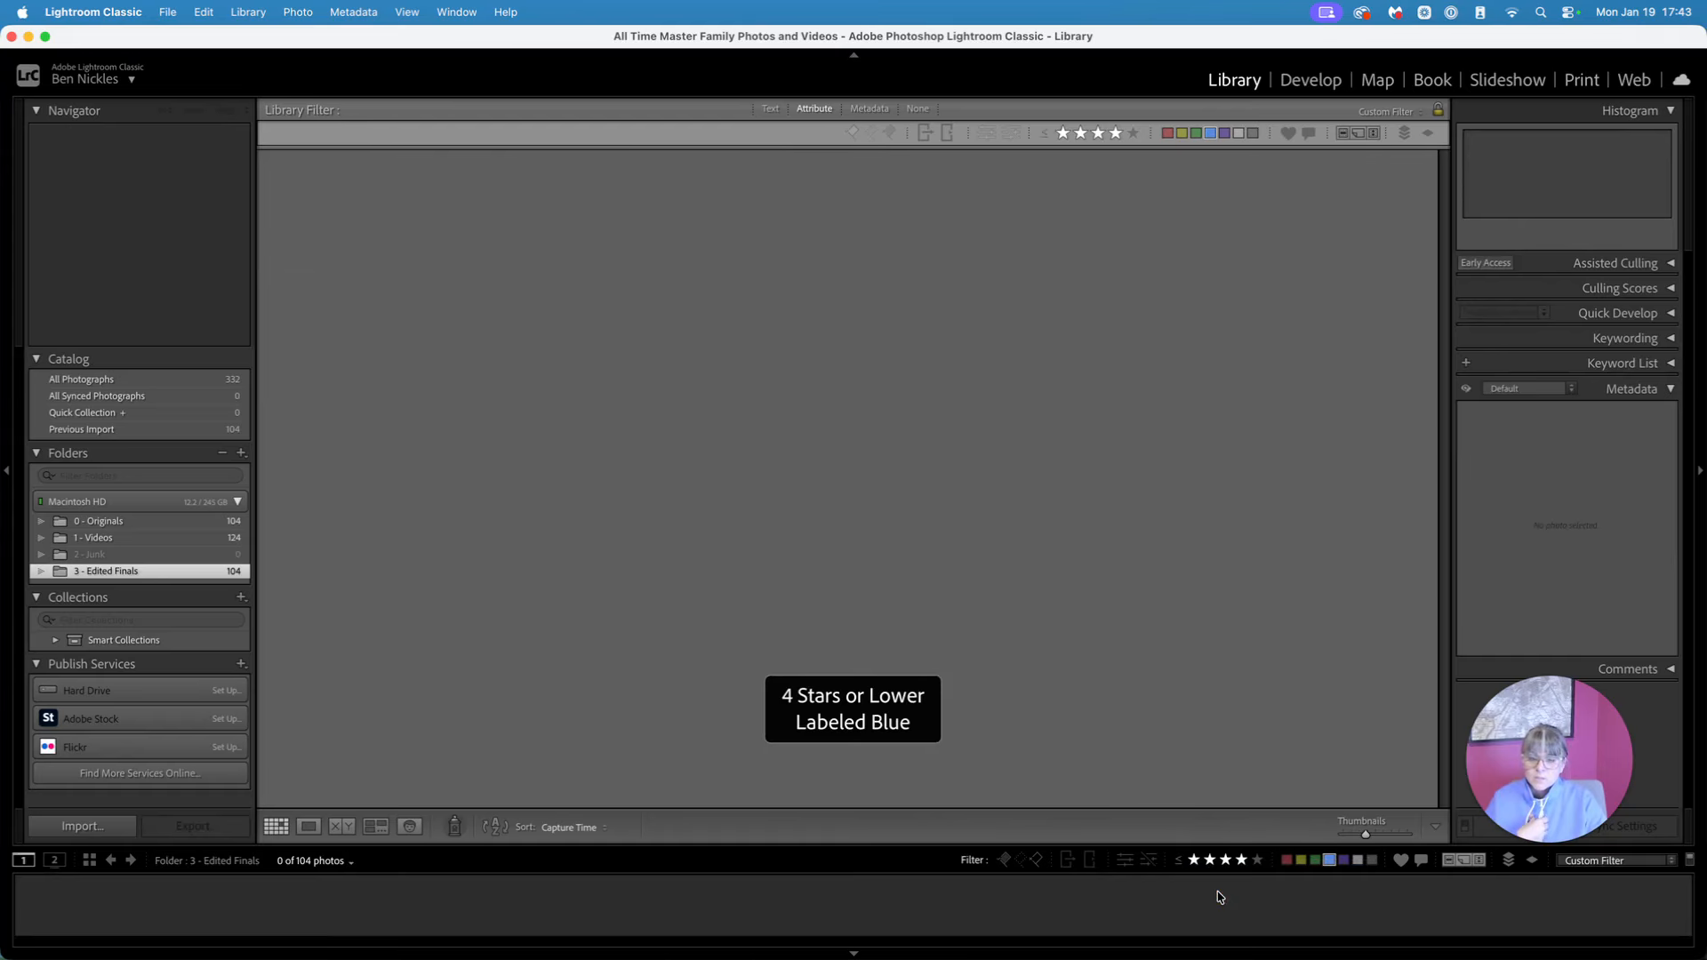
{"action": "left_click", "coordinate": [1257, 861]}
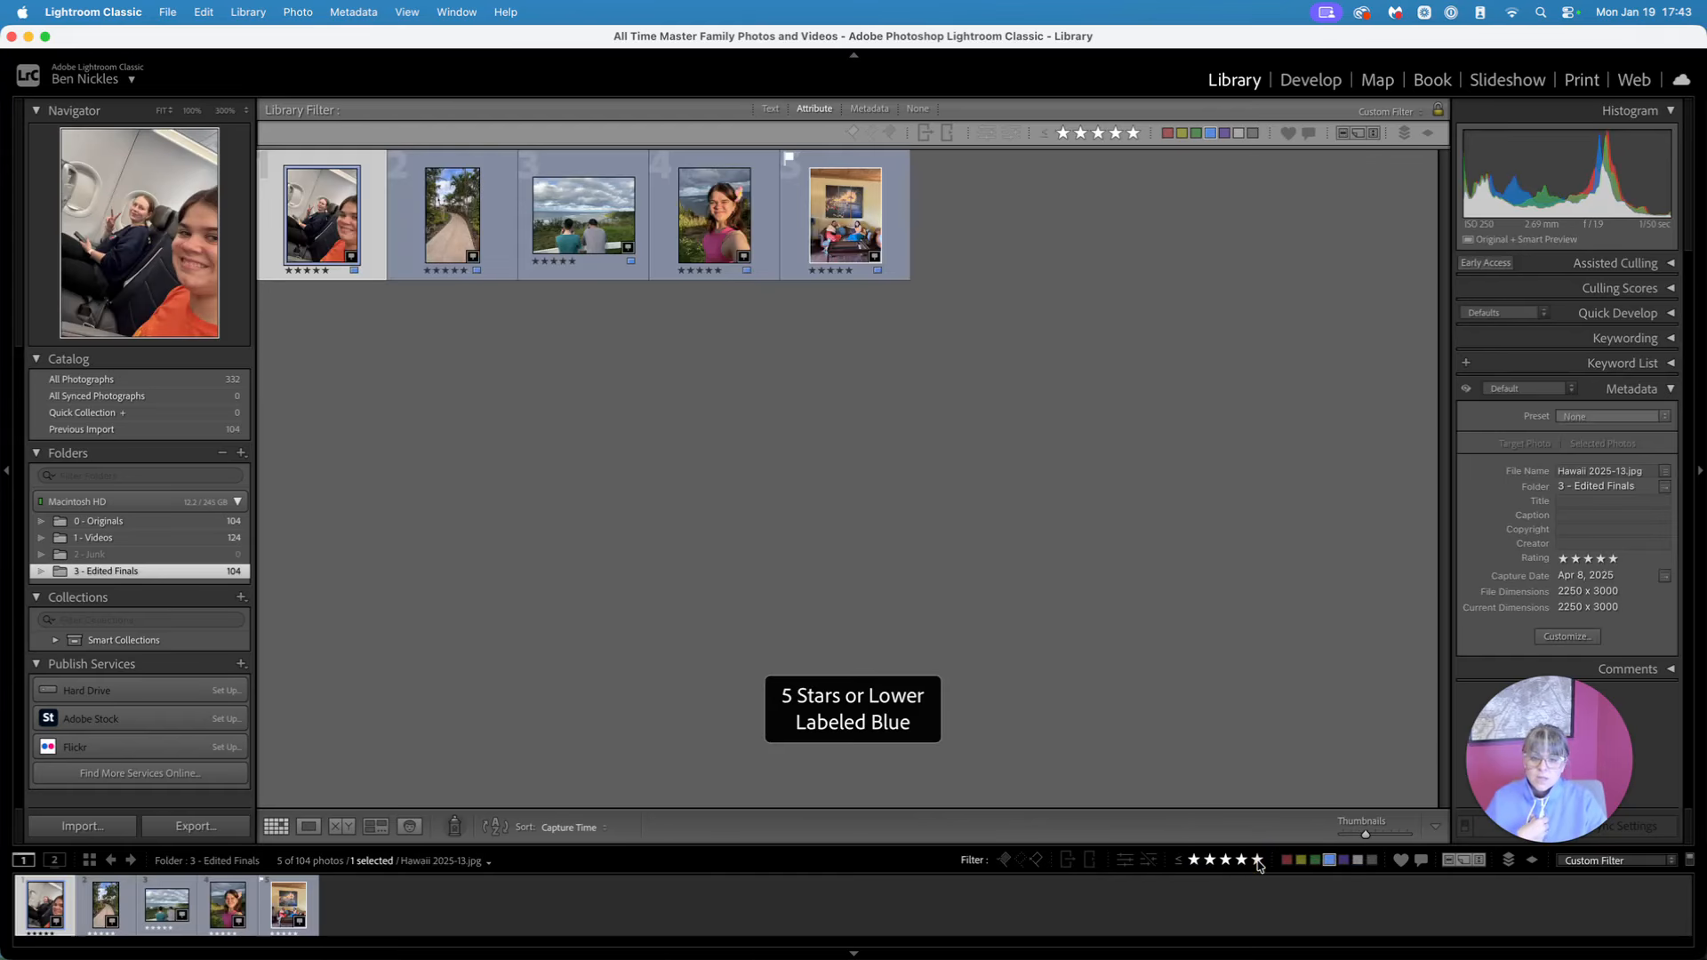
{"action": "left_click", "coordinate": [1005, 860]}
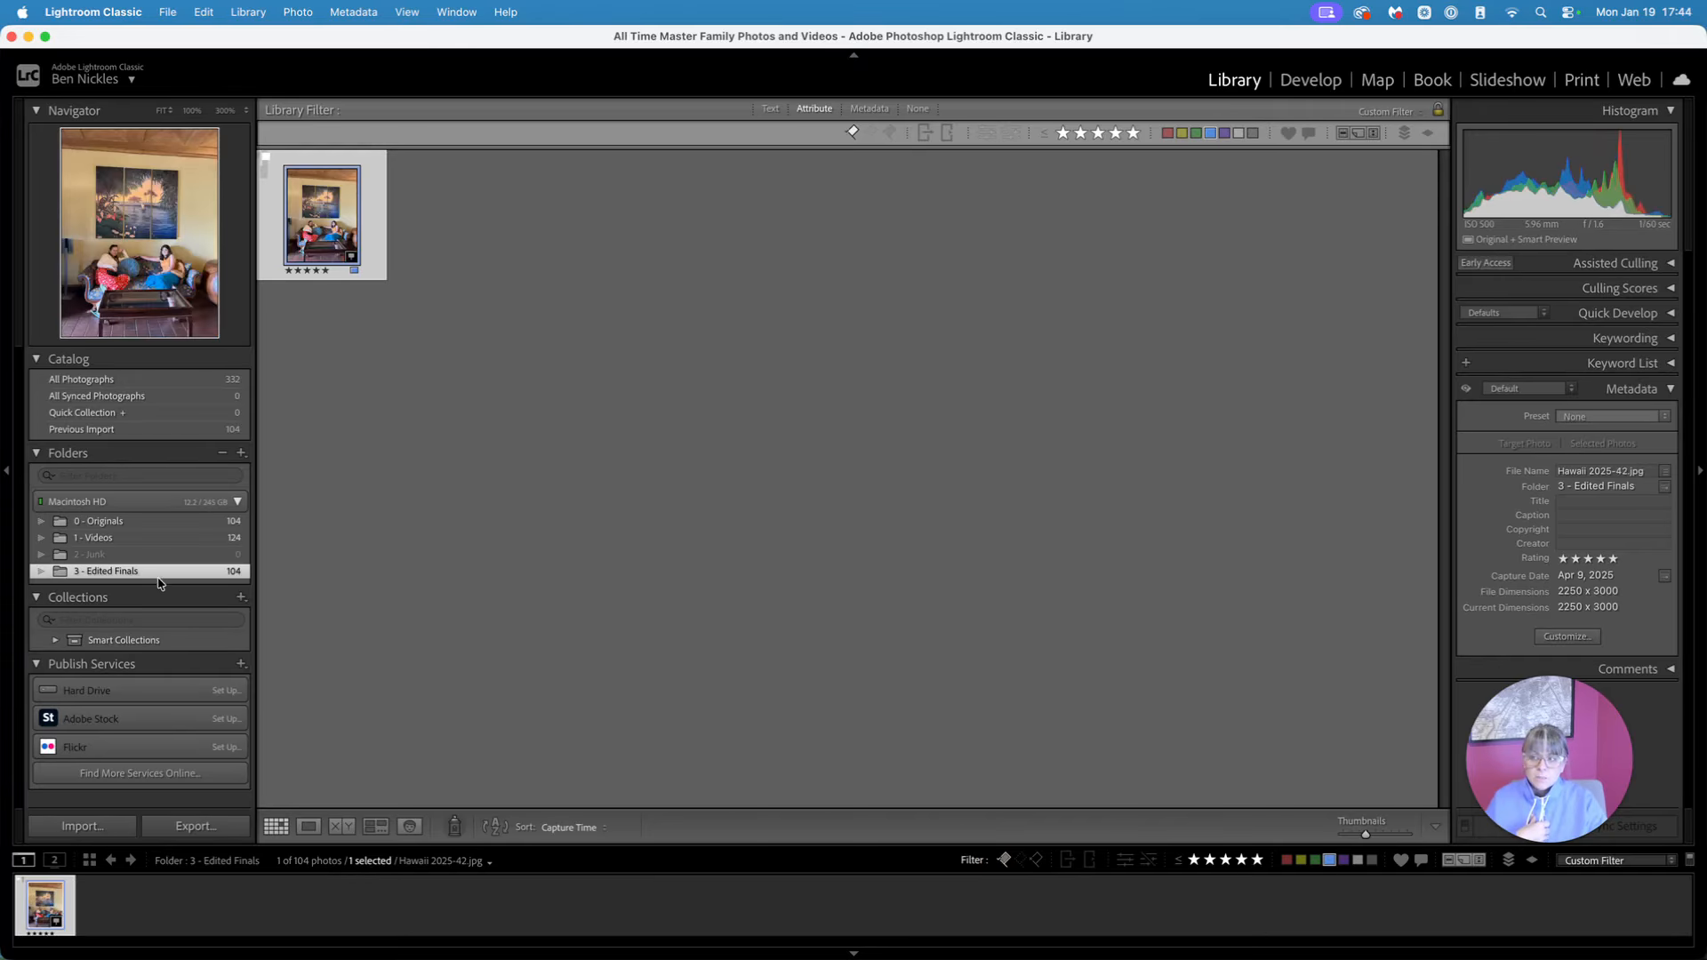
Turn all filters off for the 3 - Edited Finals folder using the Filters Off preset
{"action": "left_click", "coordinate": [1619, 861]}
{"action": "scroll", "coordinate": [1647, 886], "scroll_direction": "down", "scroll_amount": 3}
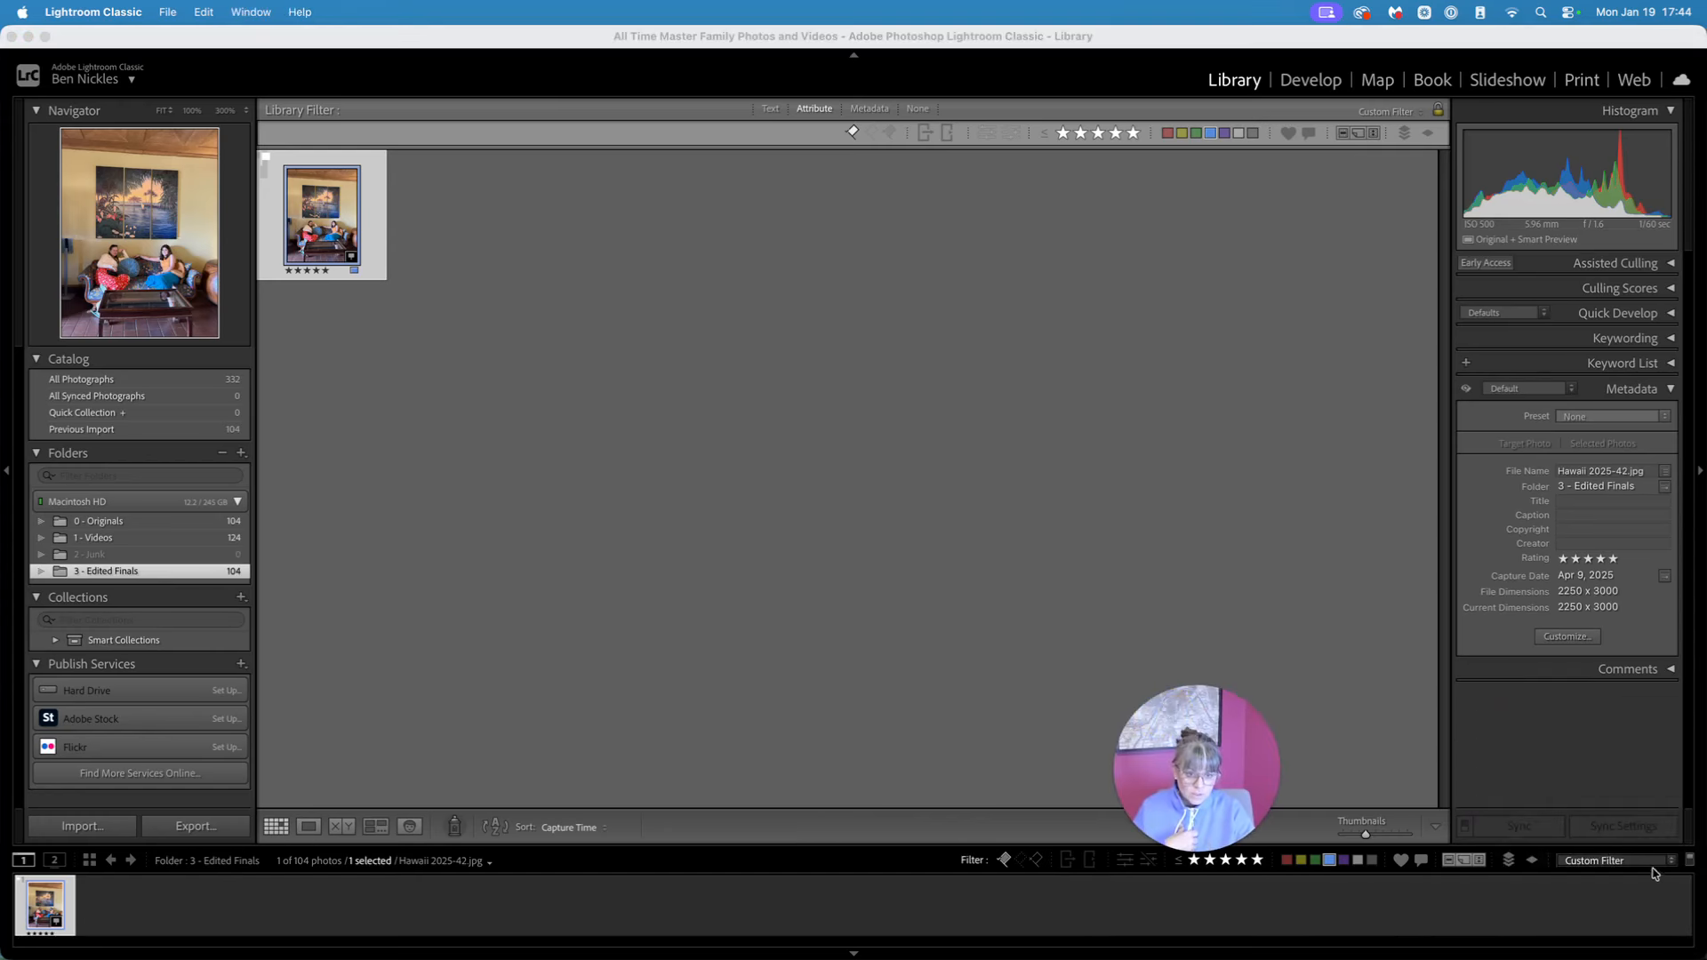
{"action": "left_click", "coordinate": [1607, 850]}
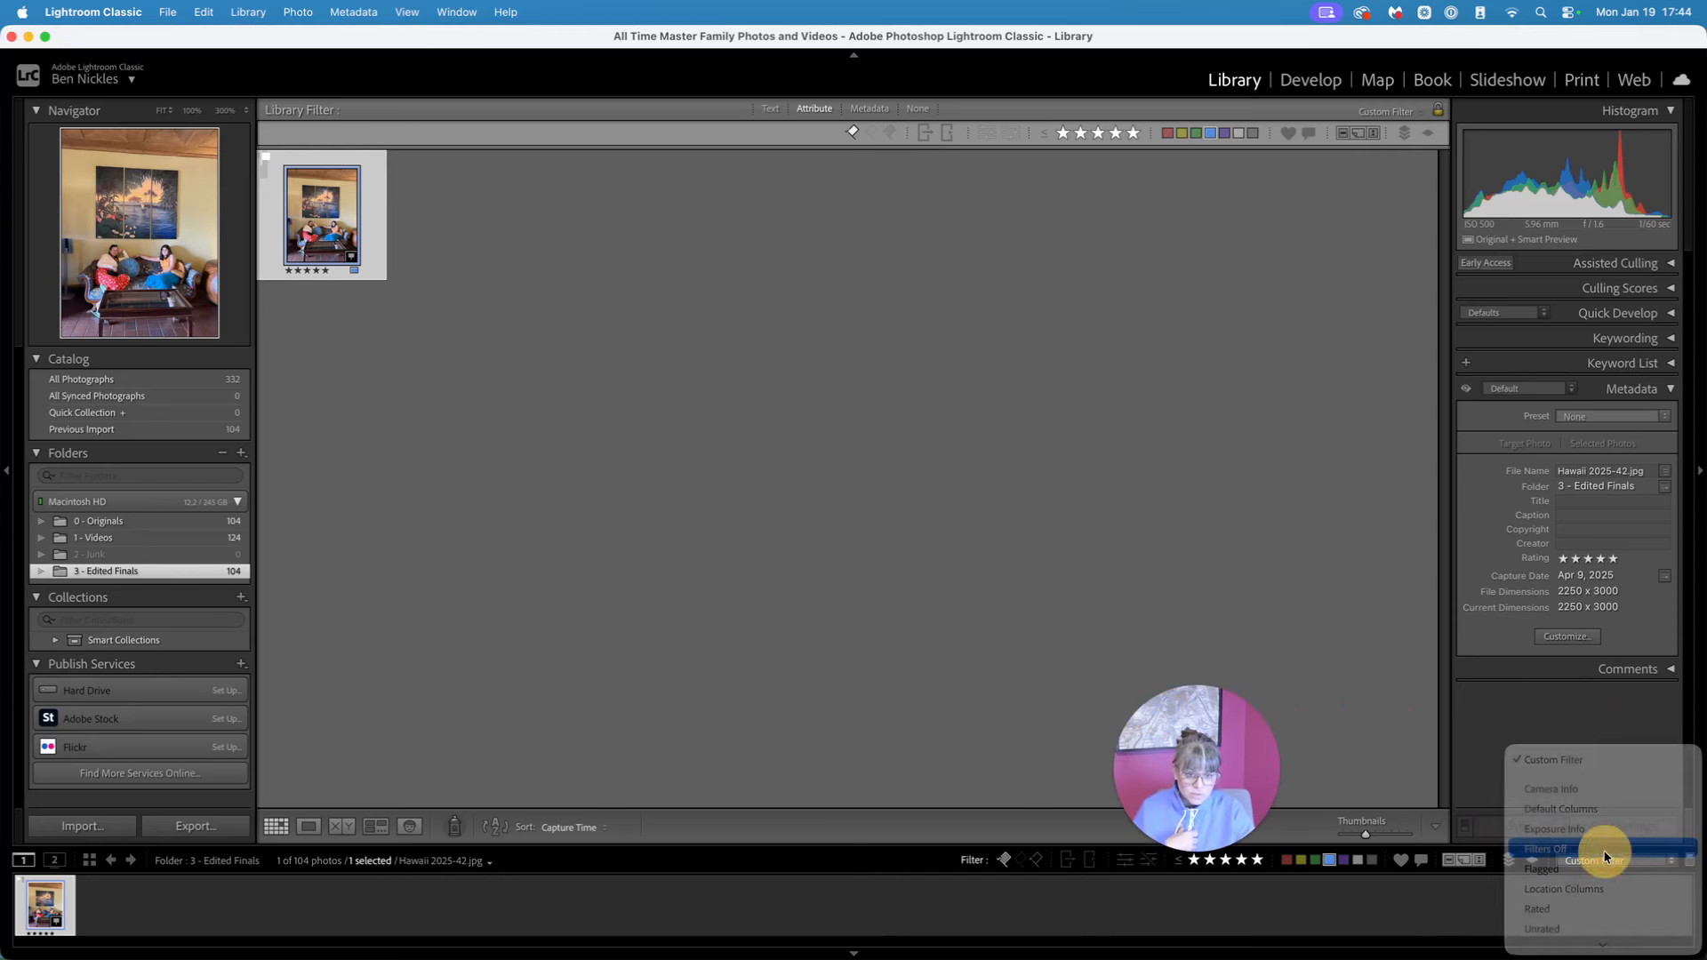
{"action": "key", "text": "j"}
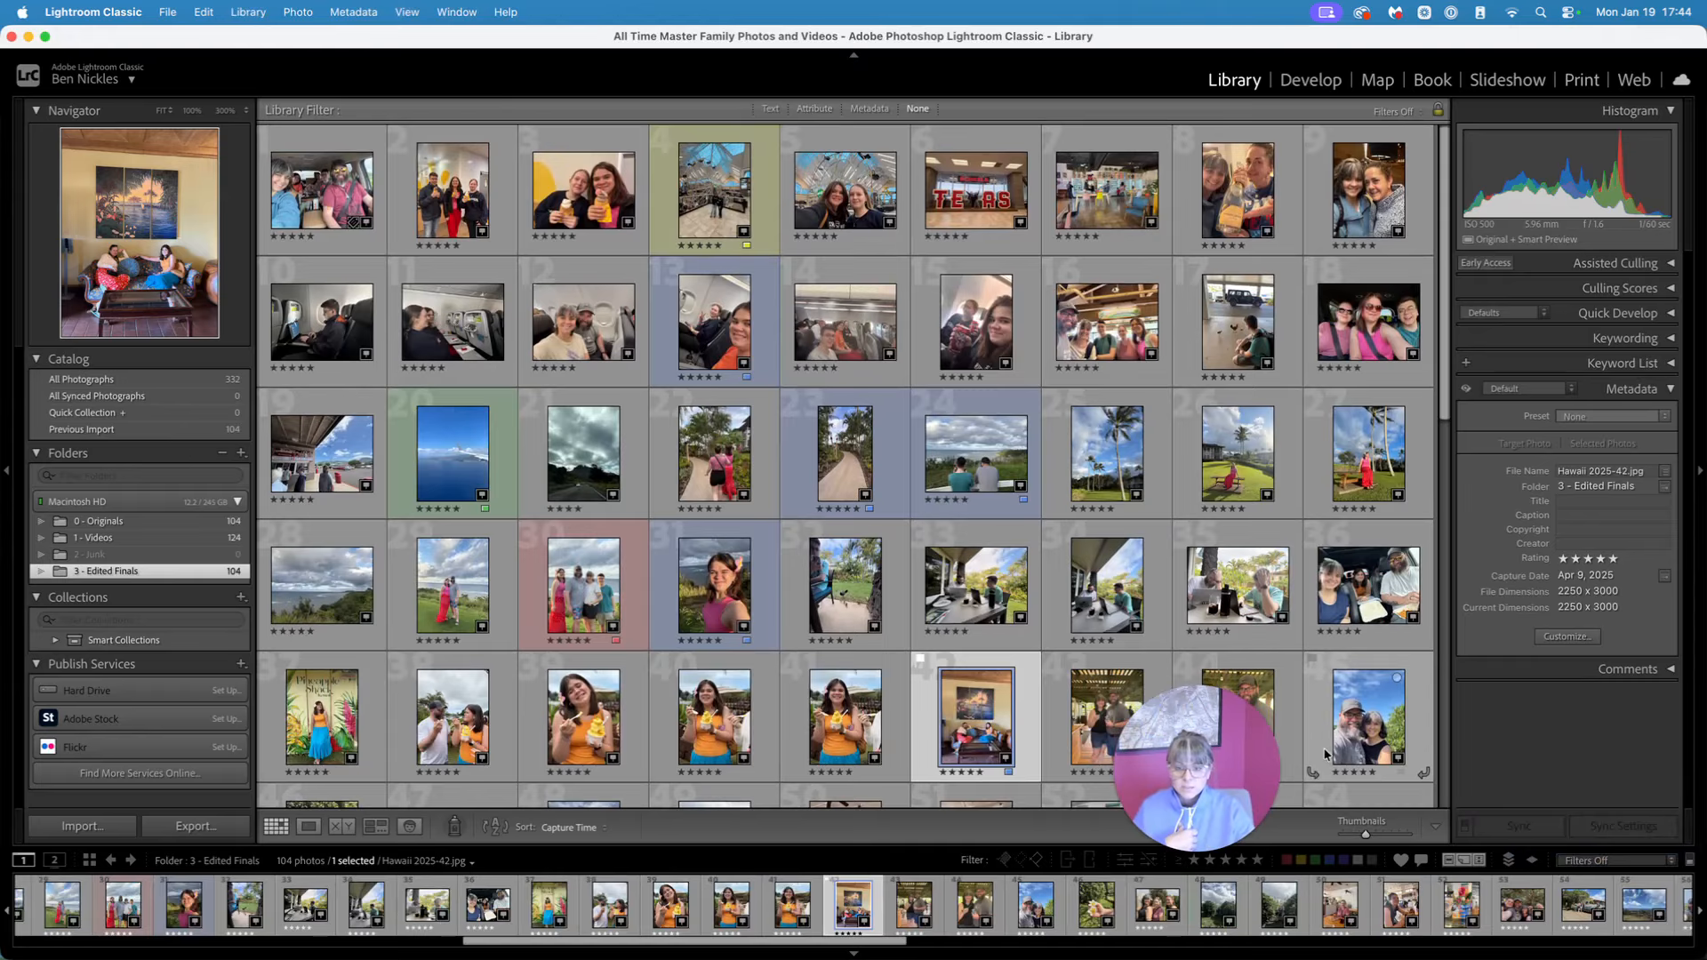
{"action": "left_click_drag", "start_coordinate": [1207, 745], "coordinate": [1585, 741]}
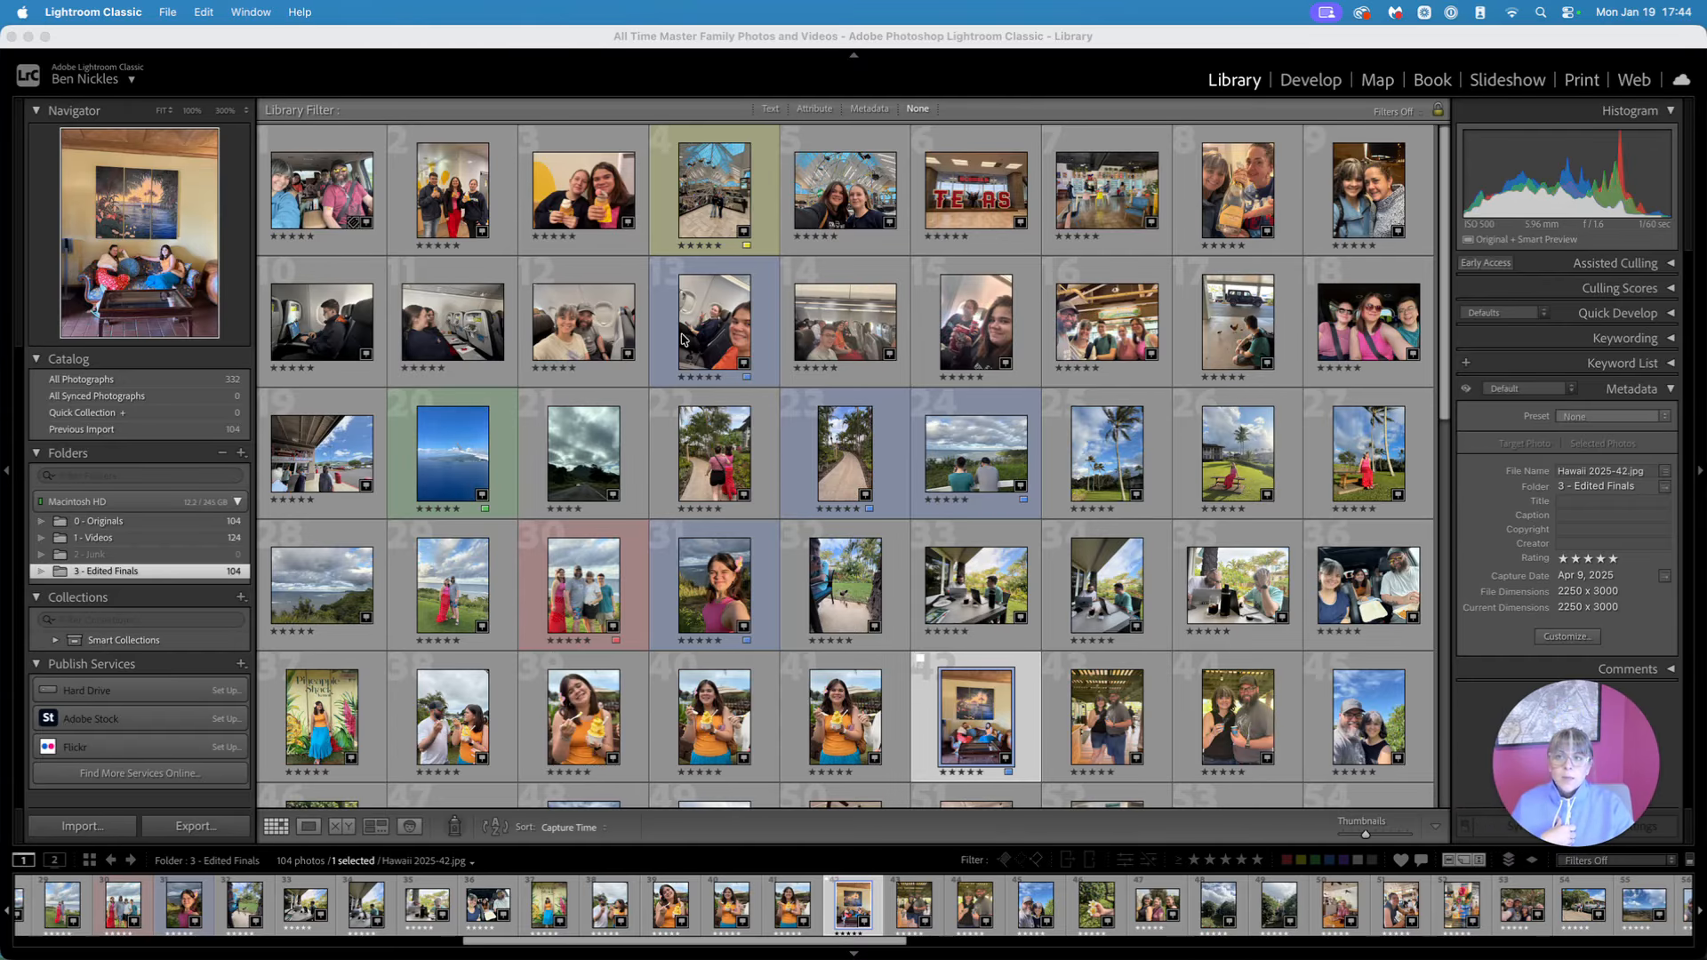
{"action": "left_click", "coordinate": [710, 327]}
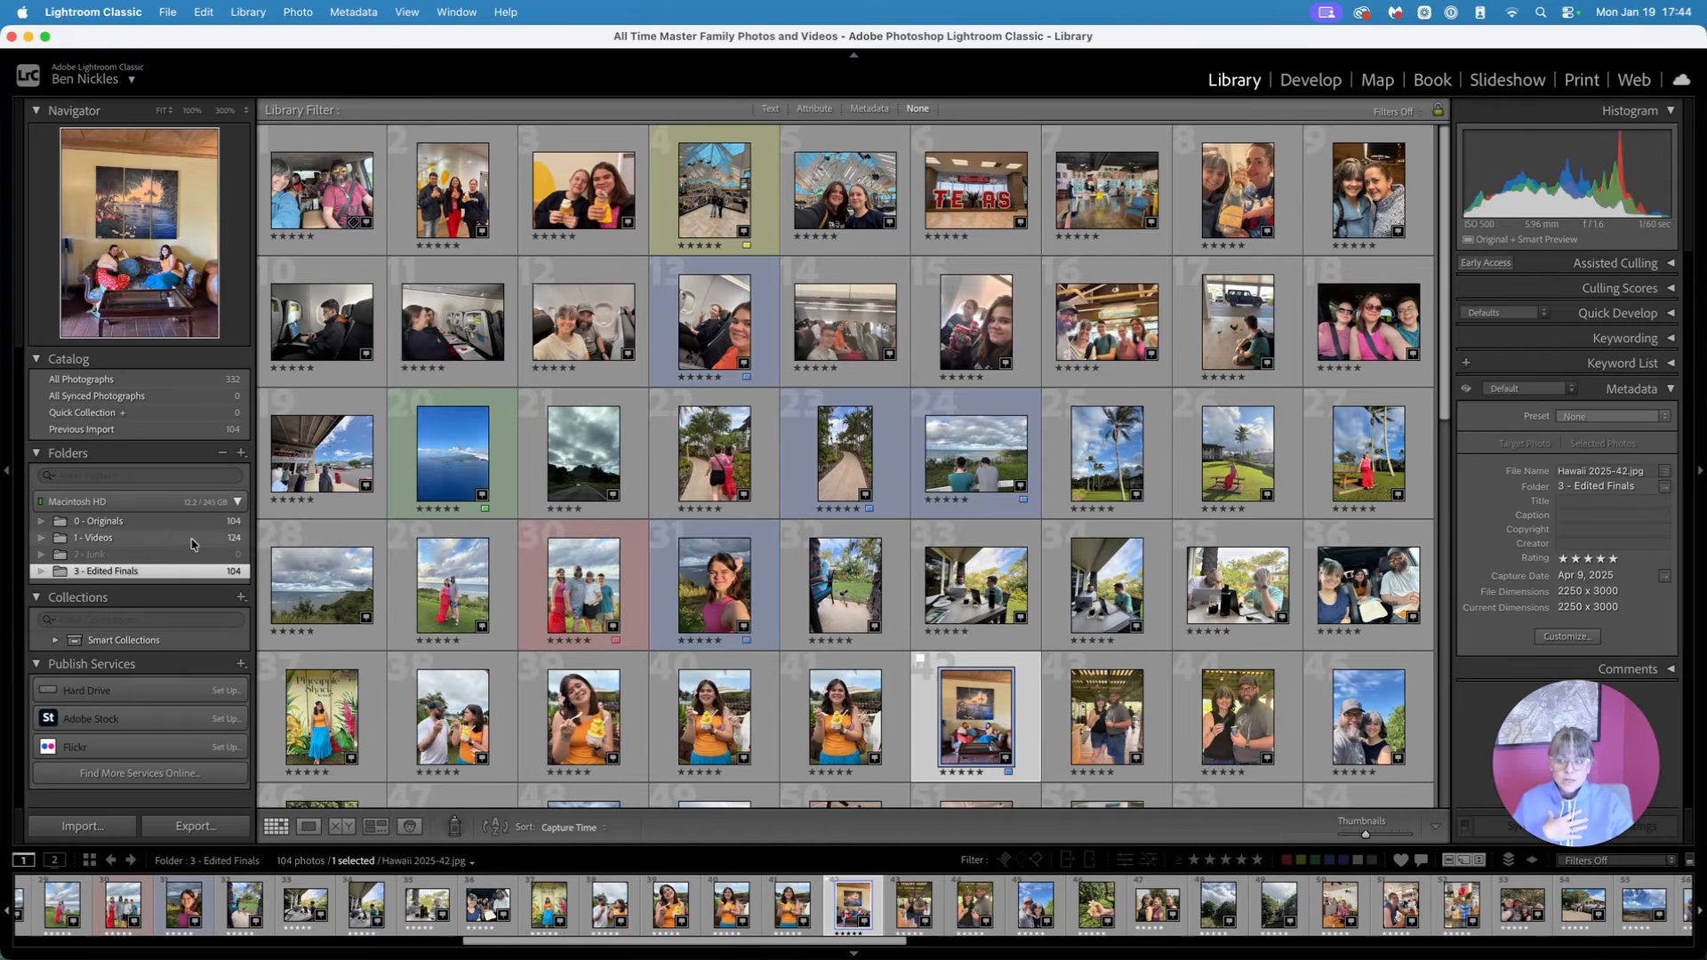
Review the contents of the 2 - Junk, 1 - Videos, 3 - Edited Finals and 0 - Originals folders in turn
{"action": "left_click", "coordinate": [140, 561]}
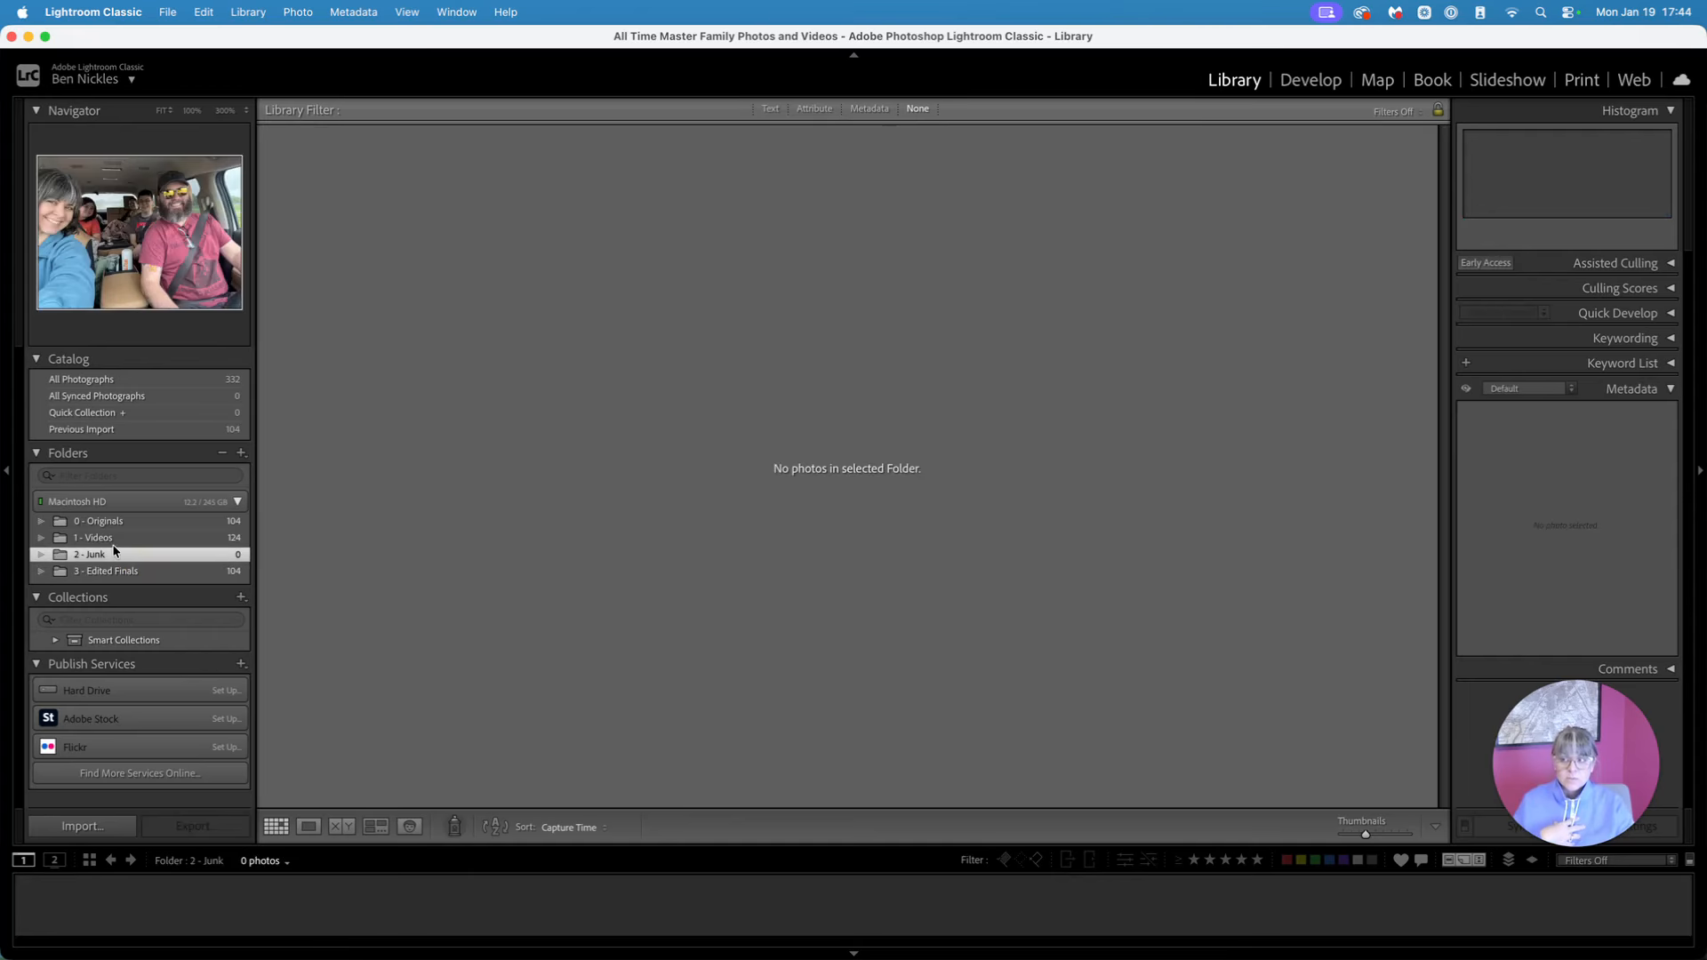
{"action": "left_click", "coordinate": [116, 539]}
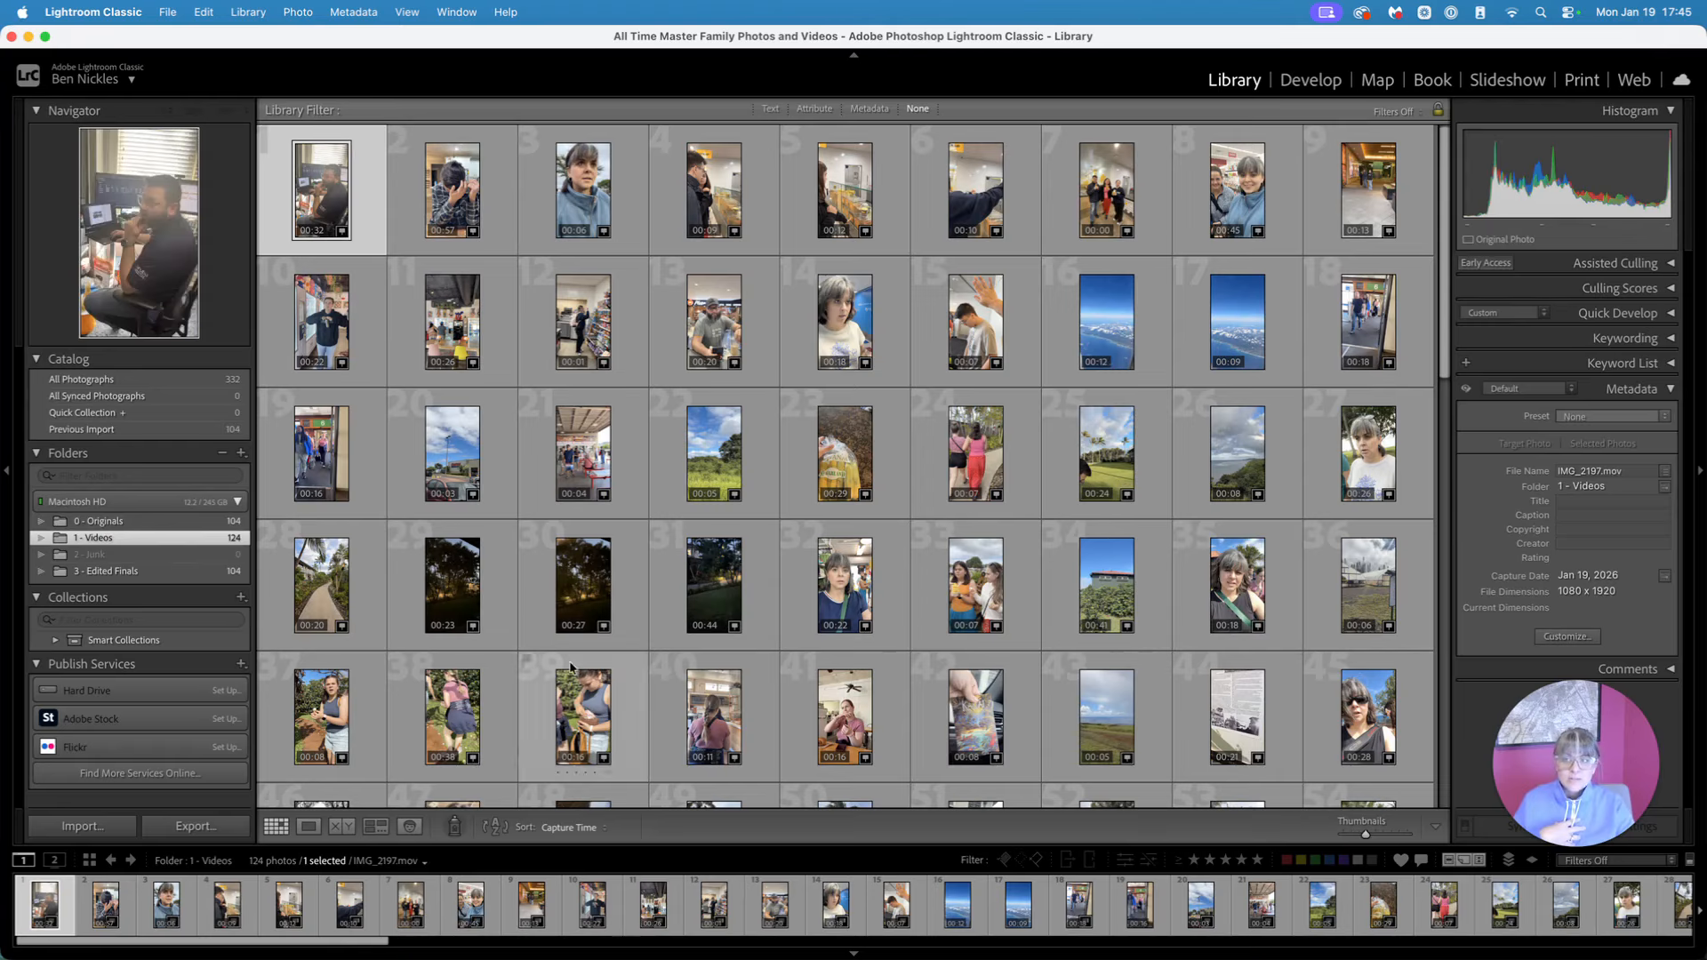
{"action": "left_click", "coordinate": [113, 574]}
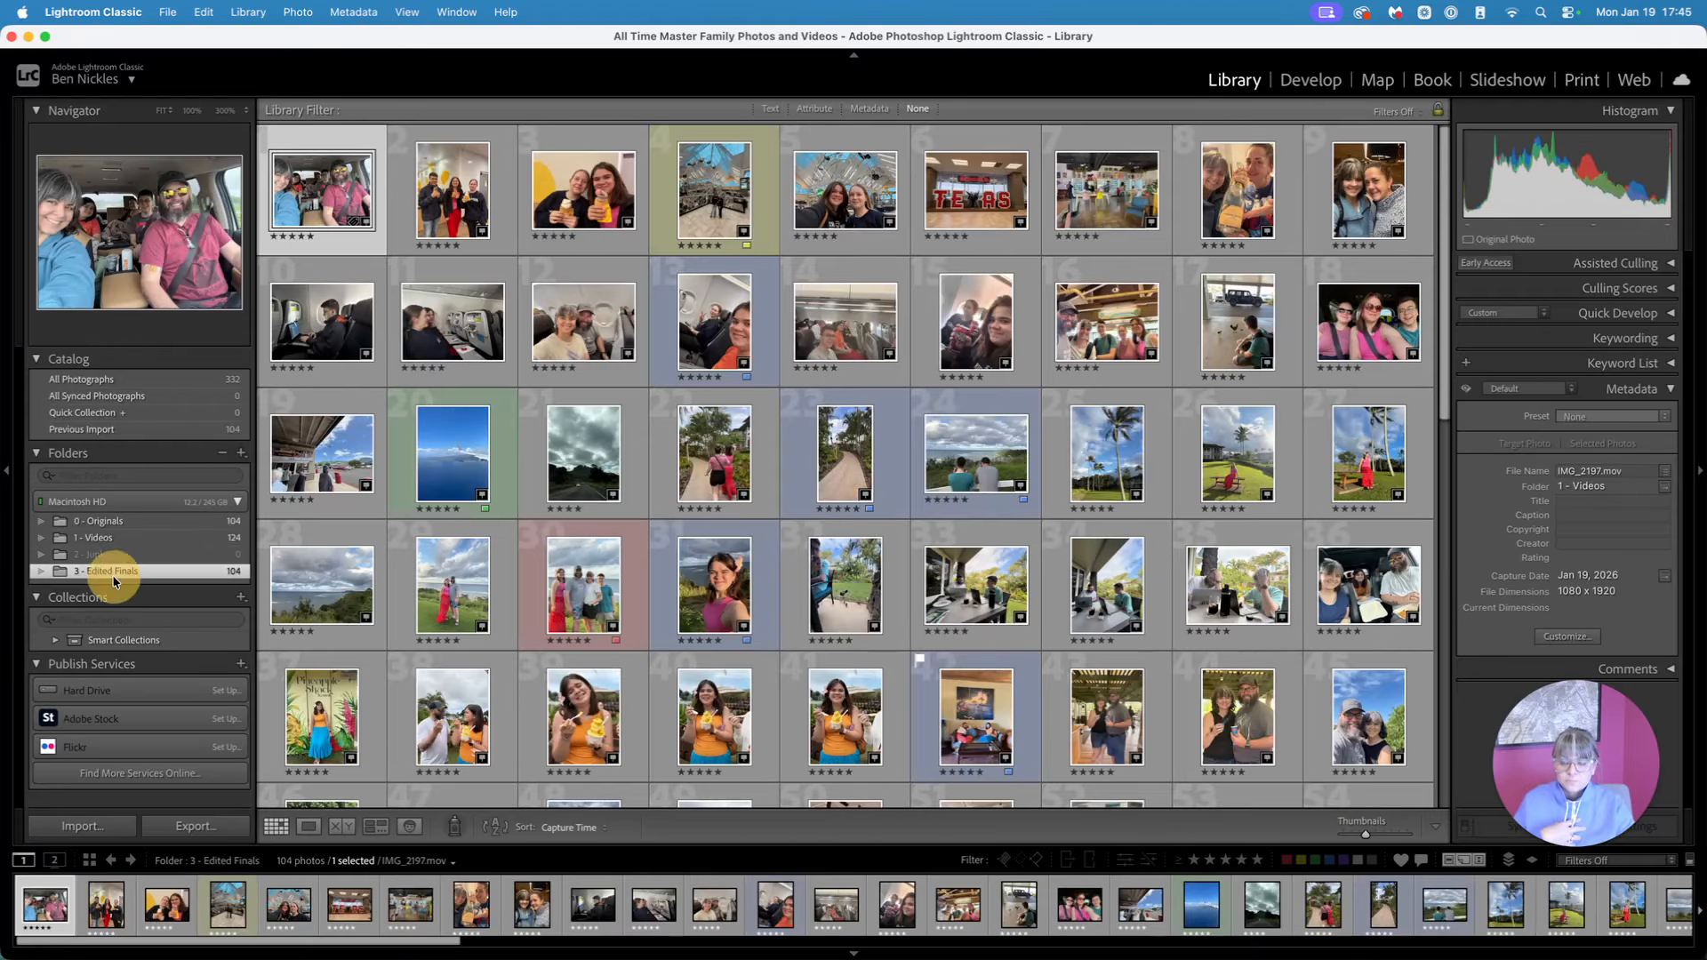
{"action": "left_click", "coordinate": [127, 524]}
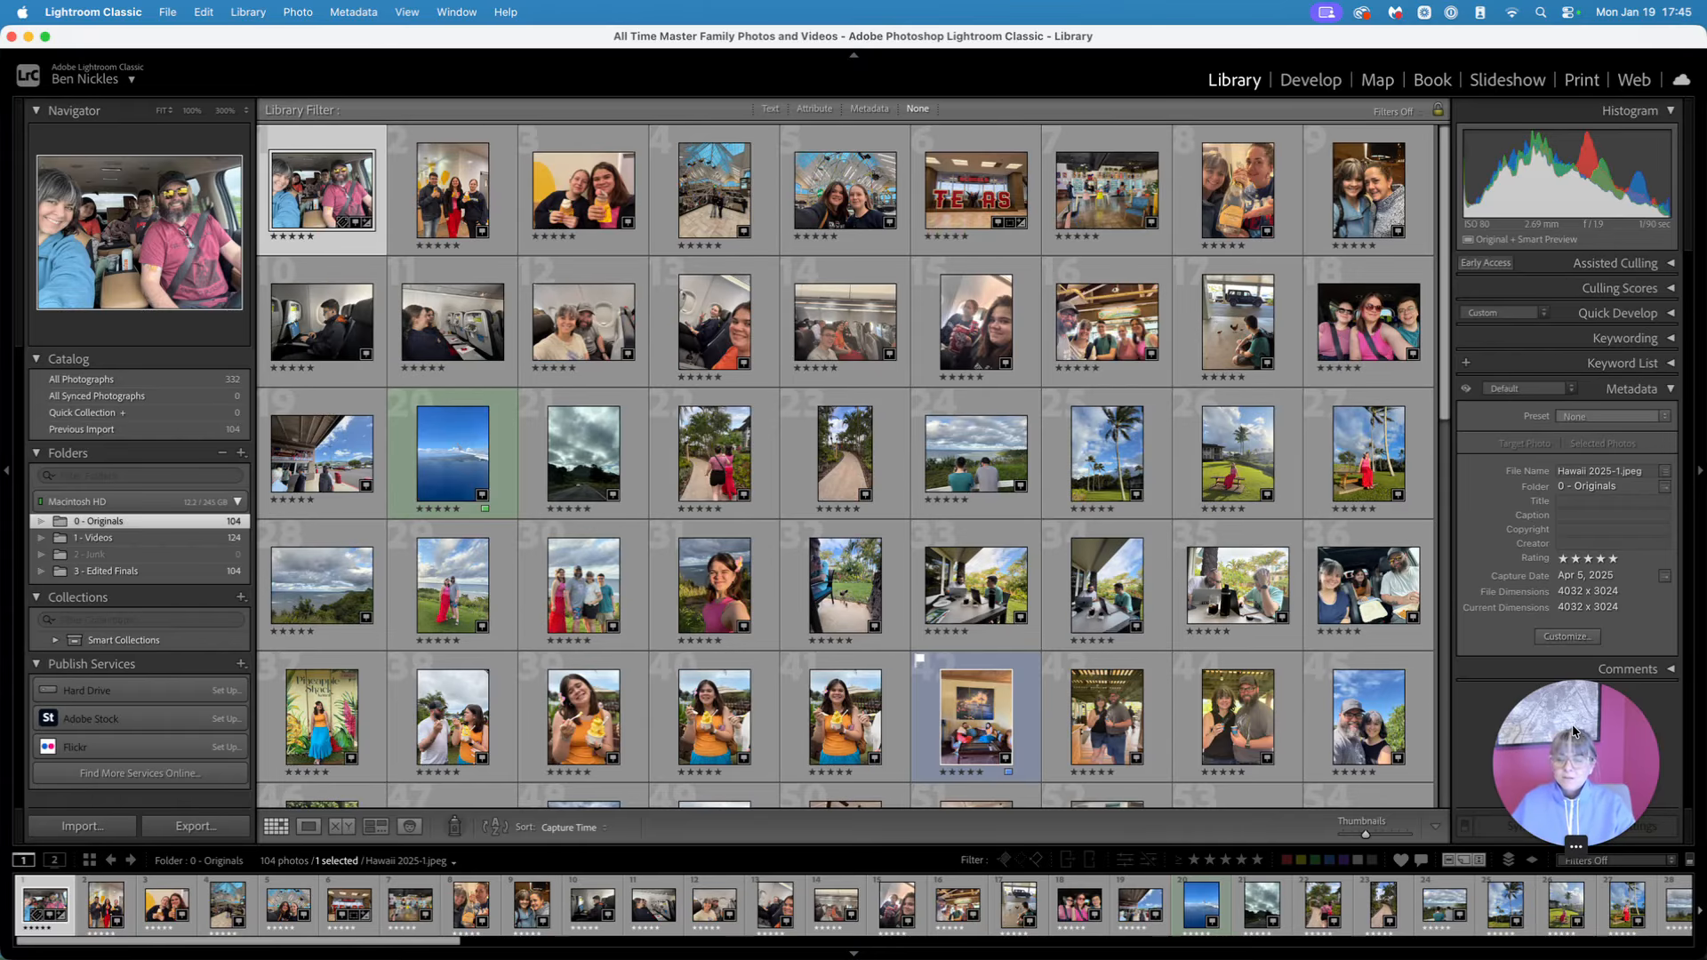
{"action": "left_click_drag", "start_coordinate": [1573, 731], "coordinate": [165, 646]}
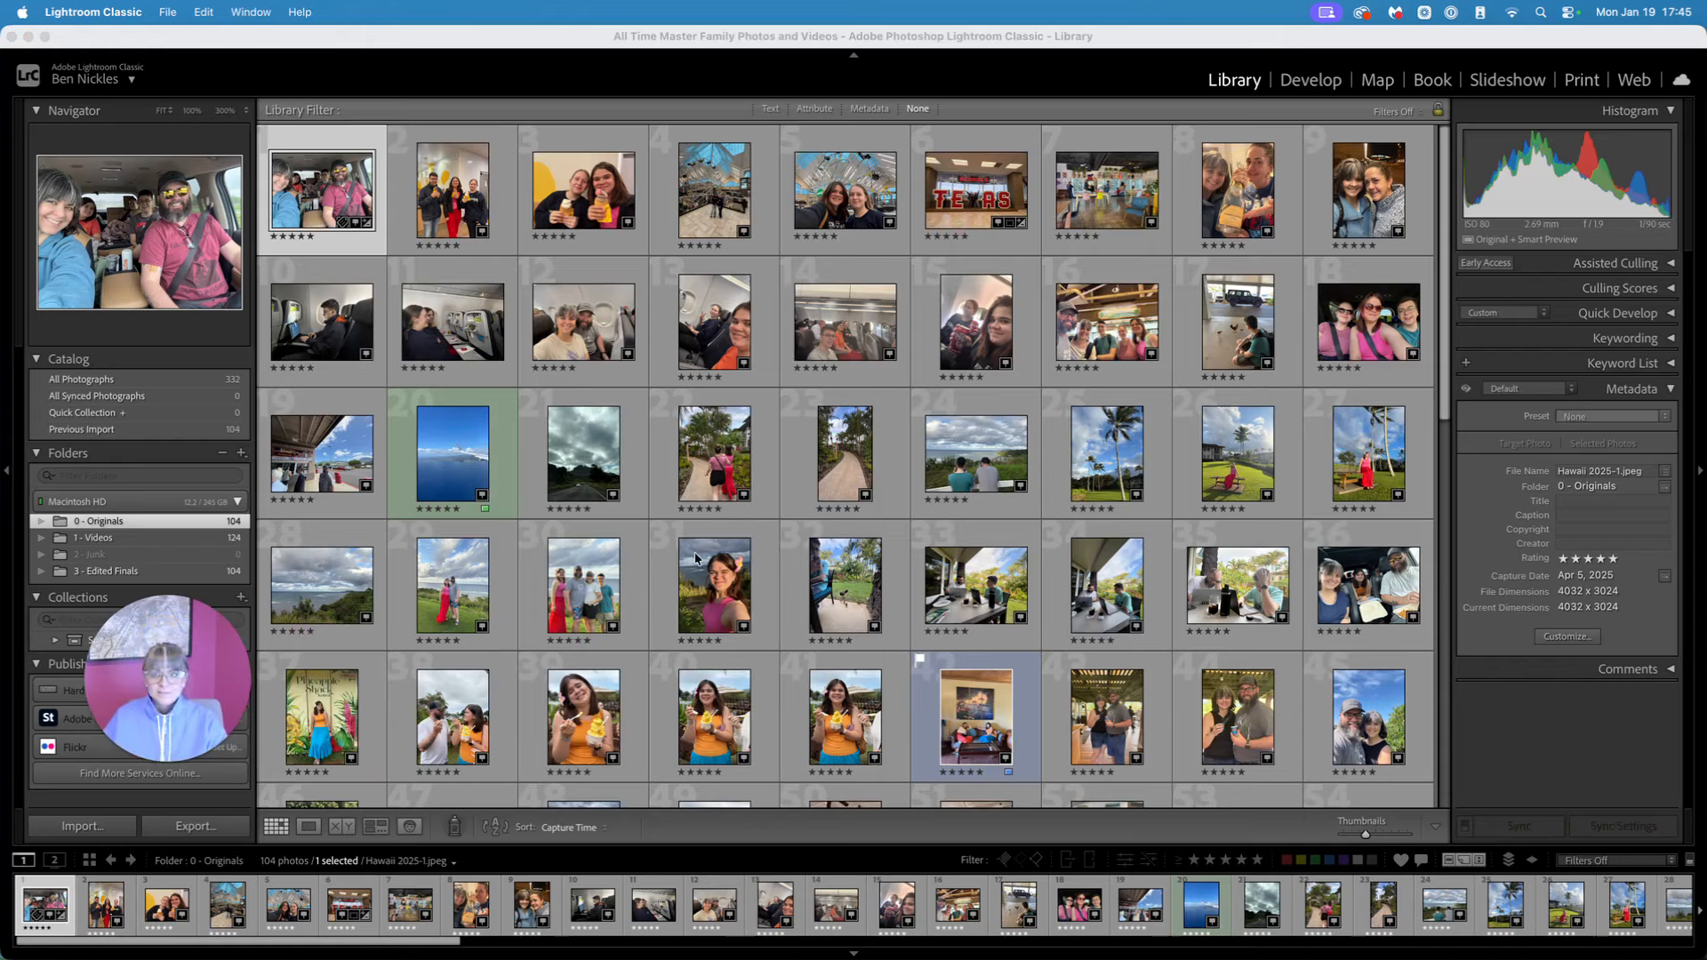